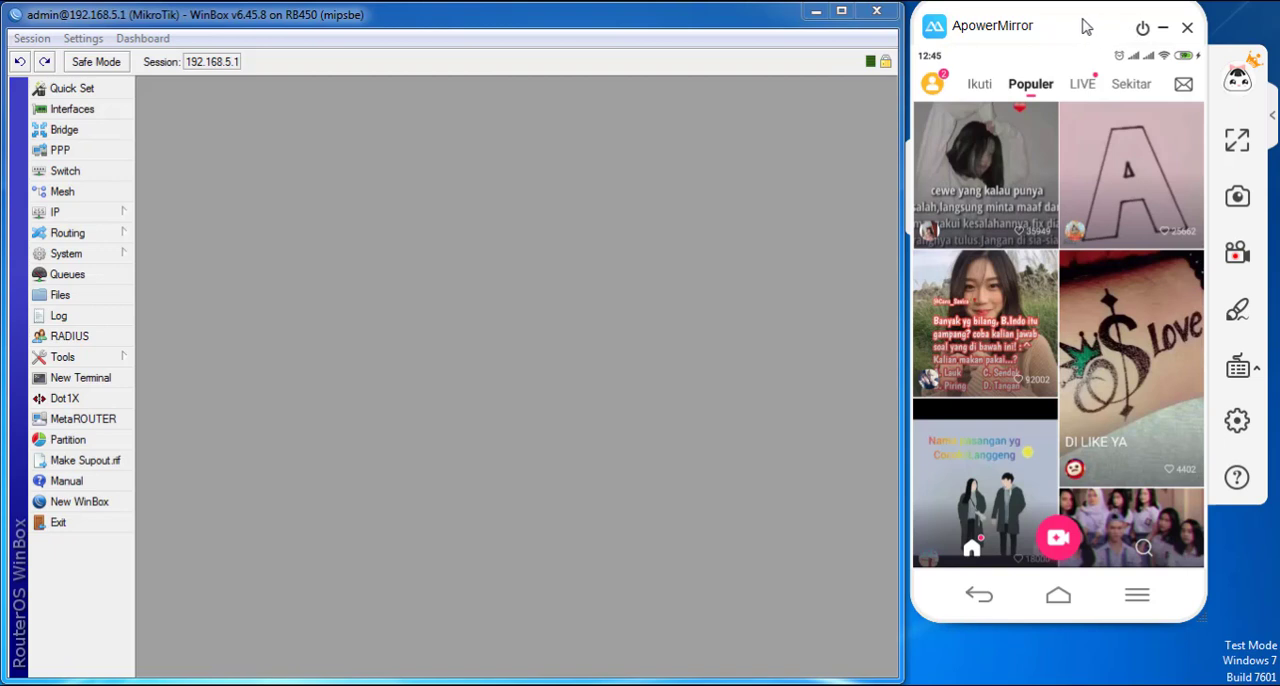
- Reposition the phone mirror window and browse the video app's Populer feed in both directions
{"action": "left_click_drag", "start_coordinate": [1087, 27], "coordinate": [1093, 49]}
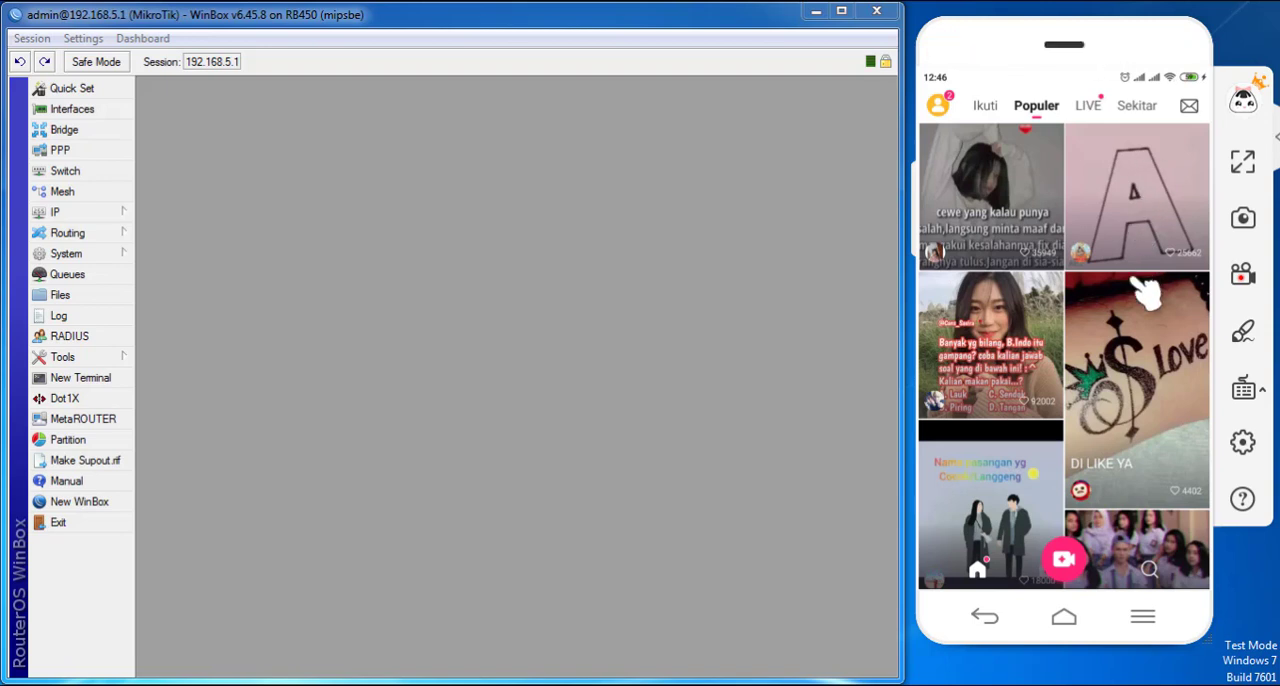
{"action": "scroll", "coordinate": [1052, 332], "scroll_direction": "up", "scroll_amount": 1}
{"action": "scroll", "coordinate": [1050, 342], "scroll_direction": "down", "scroll_amount": 1}
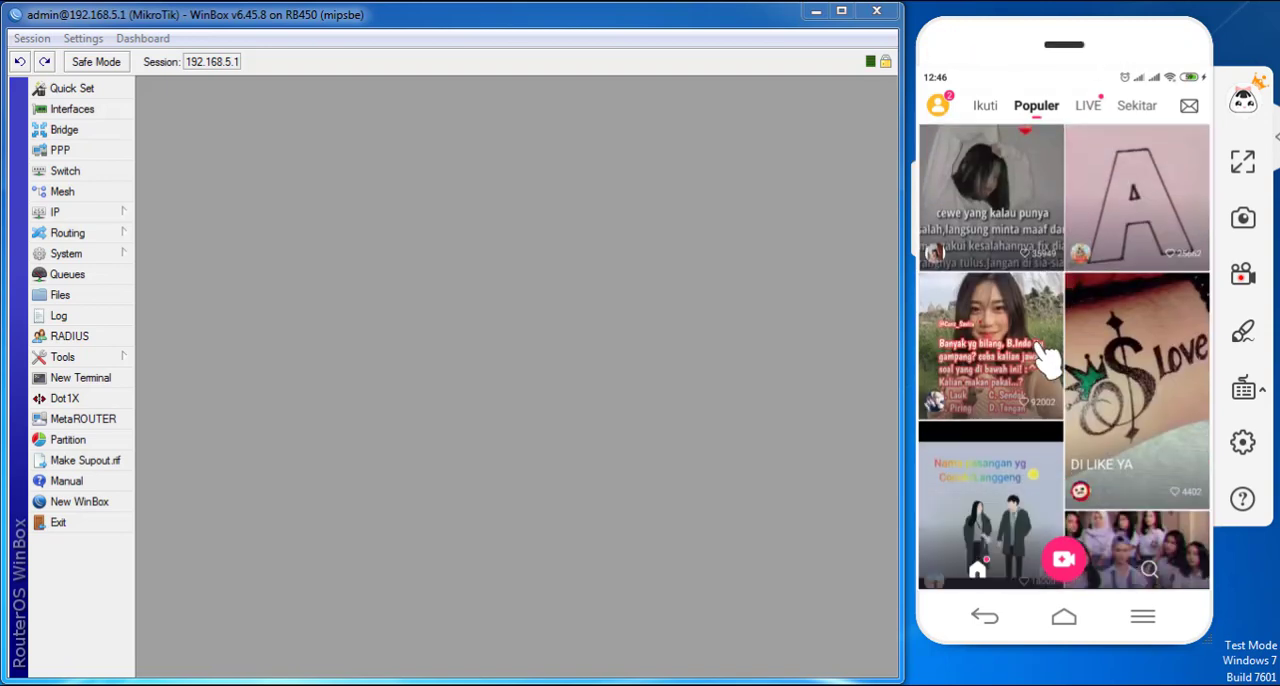
{"action": "scroll", "coordinate": [1050, 330], "scroll_direction": "down", "scroll_amount": 5}
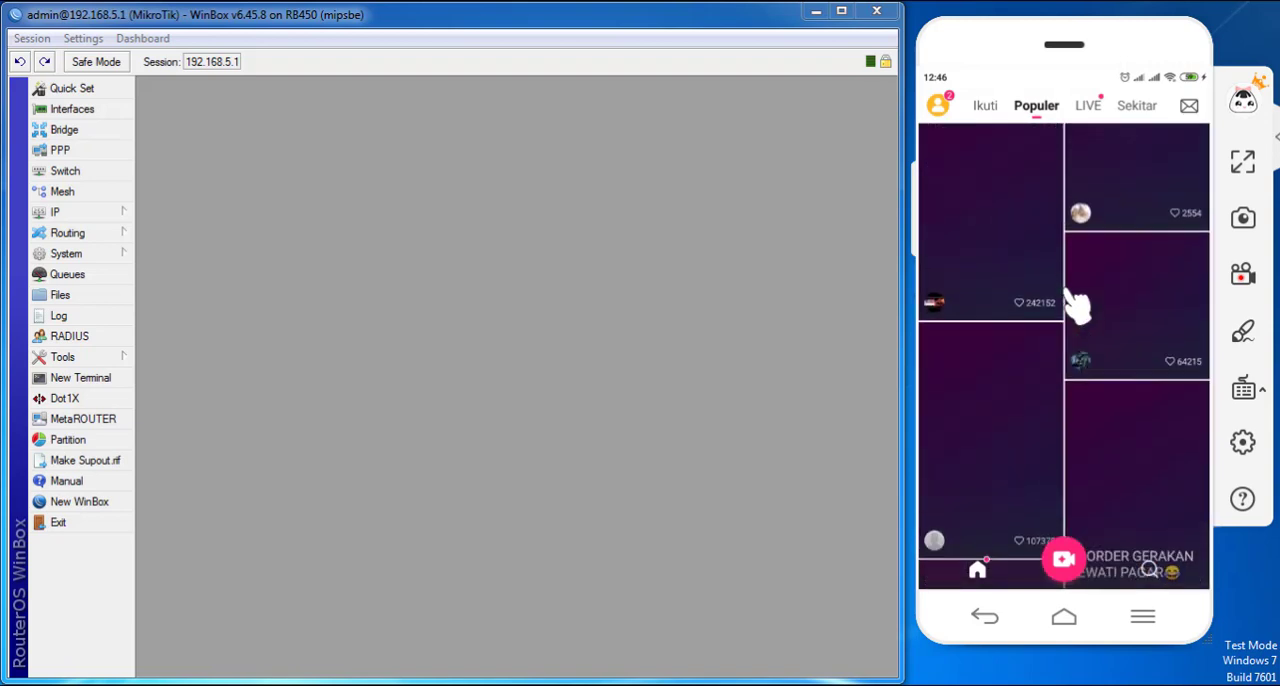
{"action": "left_click_drag", "start_coordinate": [1042, 446], "coordinate": [1065, 350]}
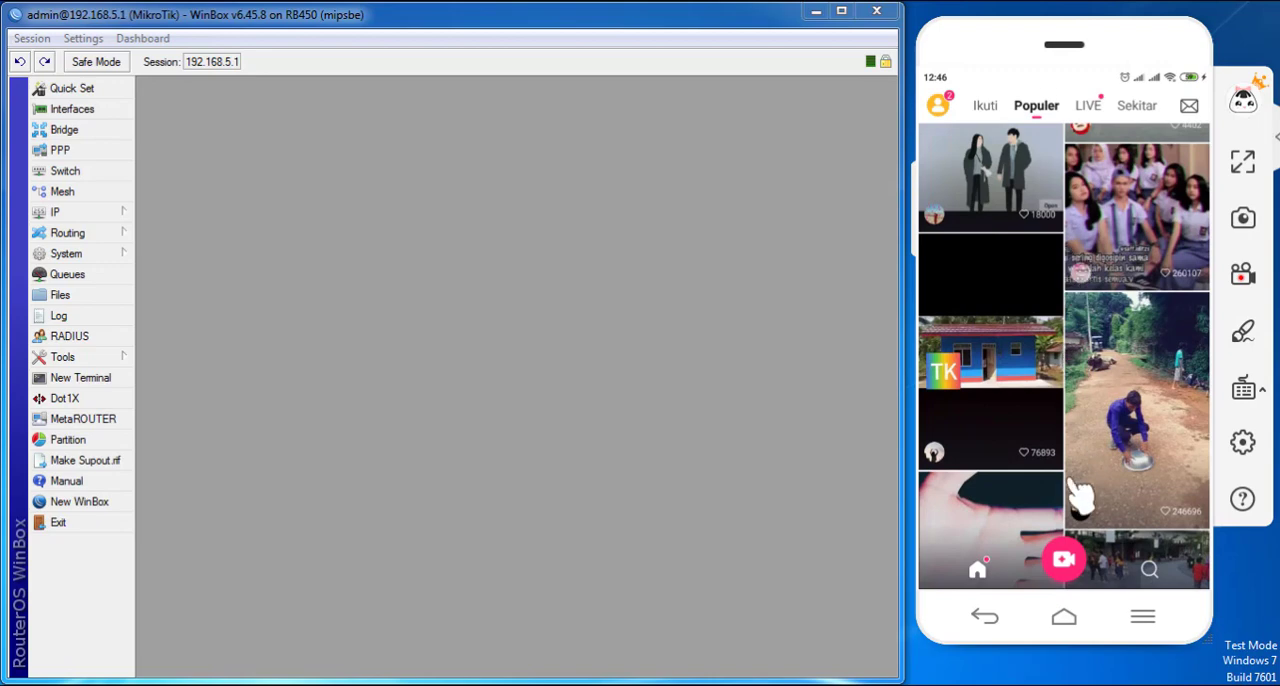
{"action": "left_click_drag", "start_coordinate": [1068, 481], "coordinate": [1076, 292]}
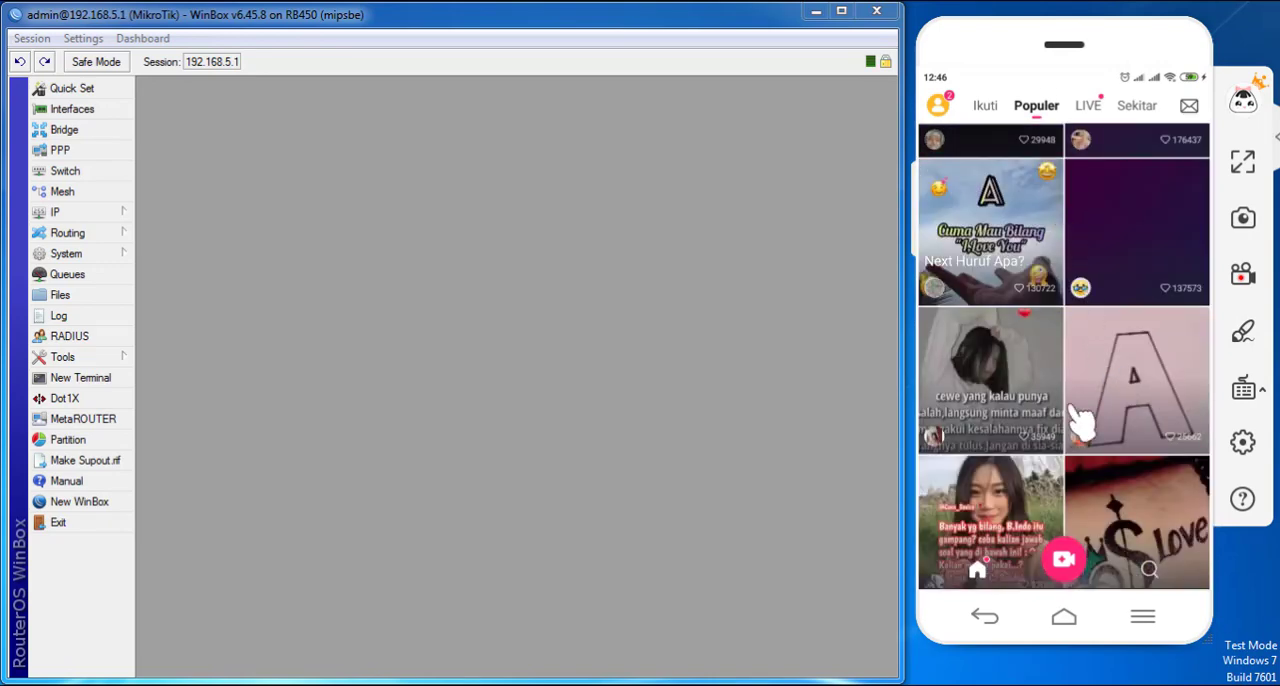
{"action": "scroll", "coordinate": [1062, 400], "scroll_direction": "up", "scroll_amount": 2}
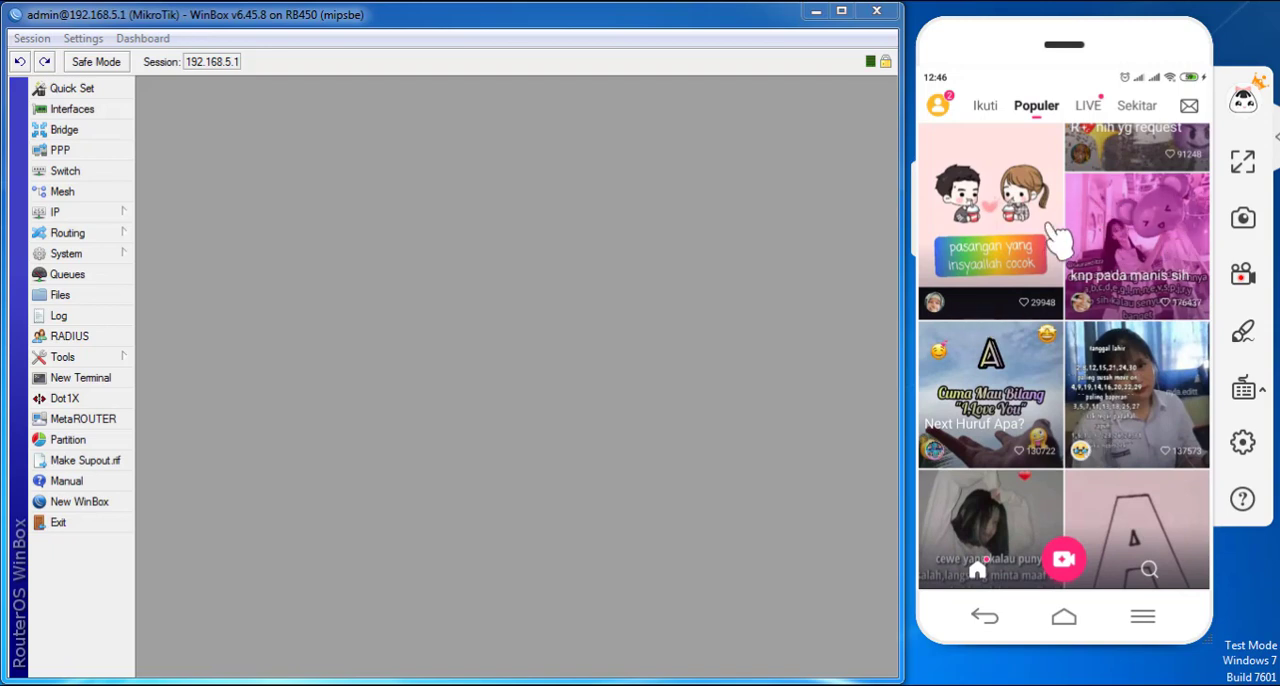
{"action": "scroll", "coordinate": [1051, 240], "scroll_direction": "up", "scroll_amount": 1}
- Open the phone's Wi-Fi details for the LABKOM network and check its IP address, subnet mask and gateway
{"action": "left_click_drag", "start_coordinate": [1100, 80], "coordinate": [1129, 366]}
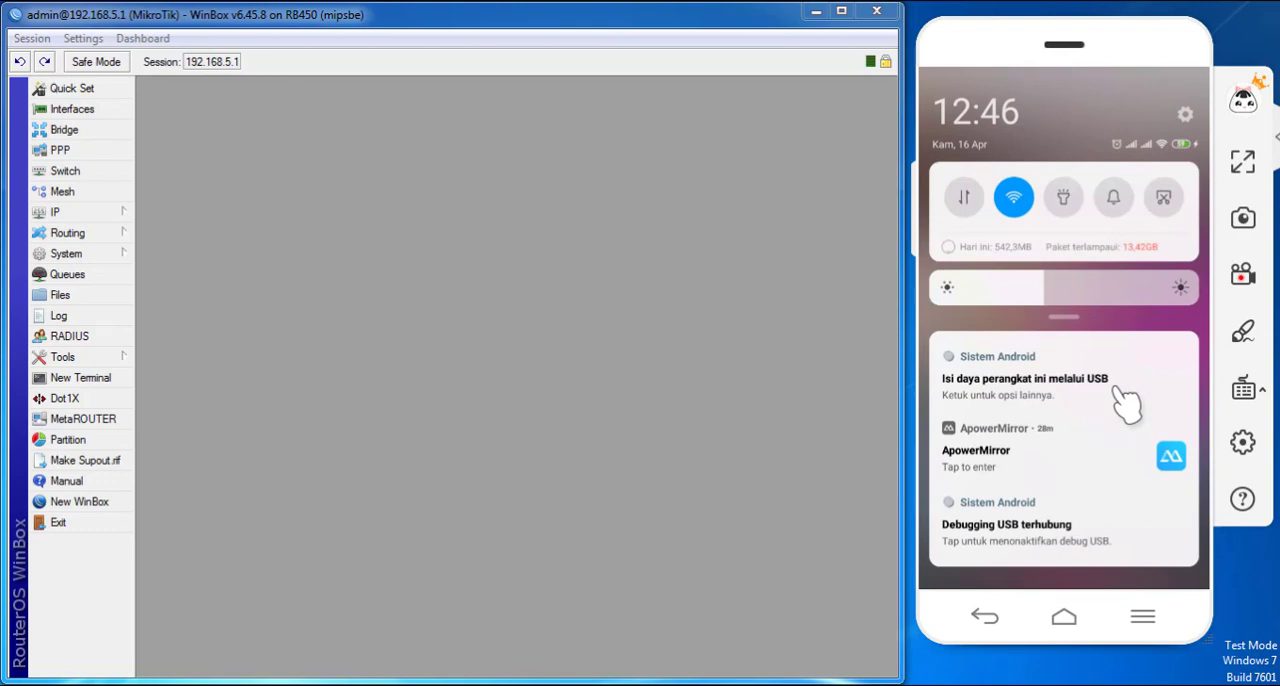
{"action": "left_click", "coordinate": [1010, 194]}
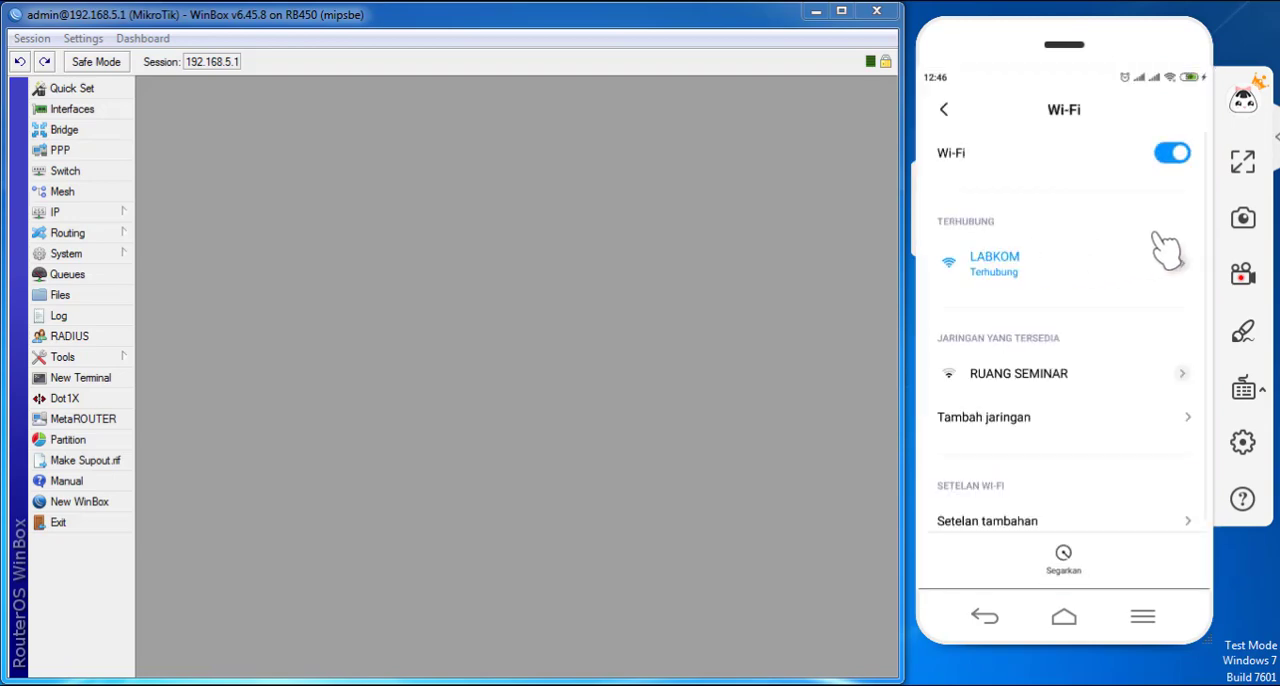
{"action": "left_click", "coordinate": [1190, 268]}
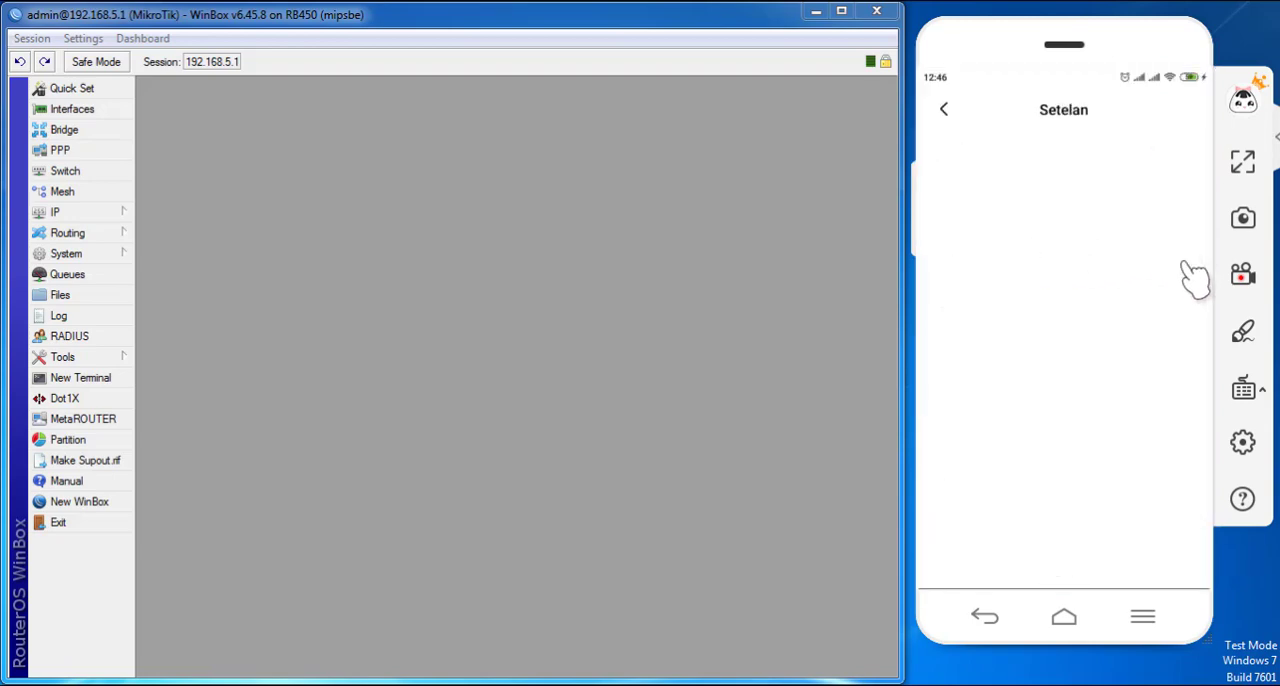
{"action": "left_click_drag", "start_coordinate": [1143, 437], "coordinate": [1144, 340]}
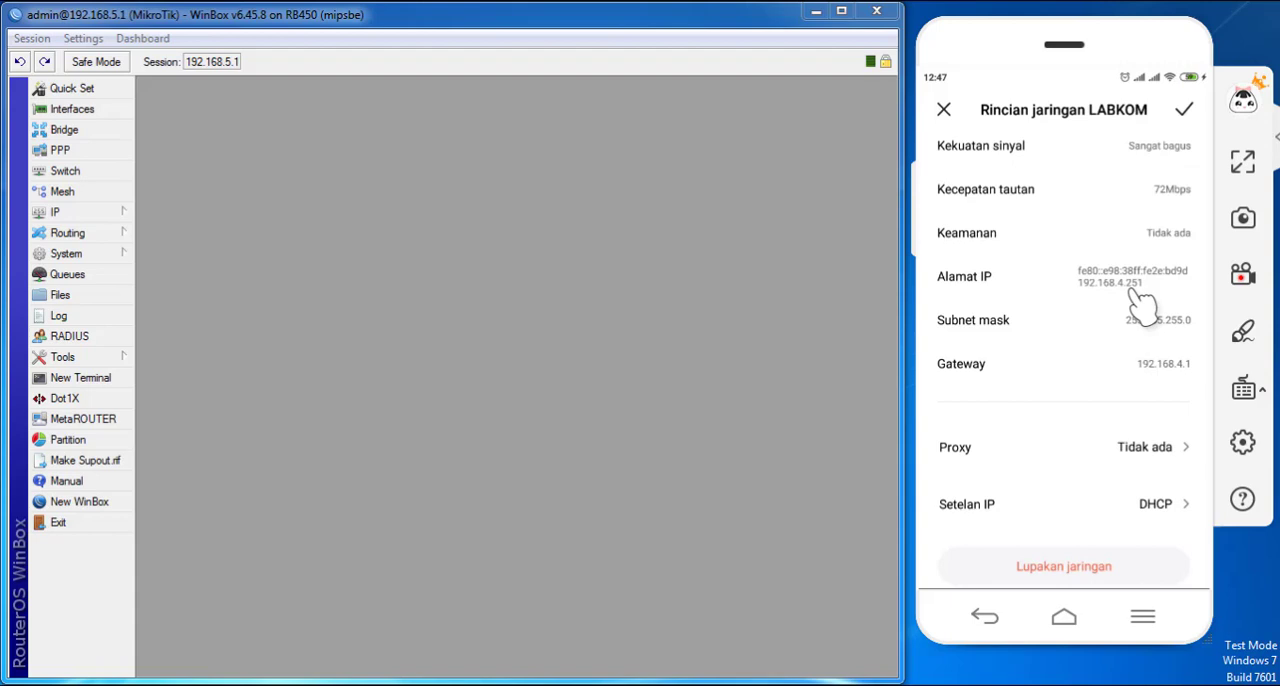
{"action": "left_click_drag", "start_coordinate": [1080, 329], "coordinate": [1088, 405]}
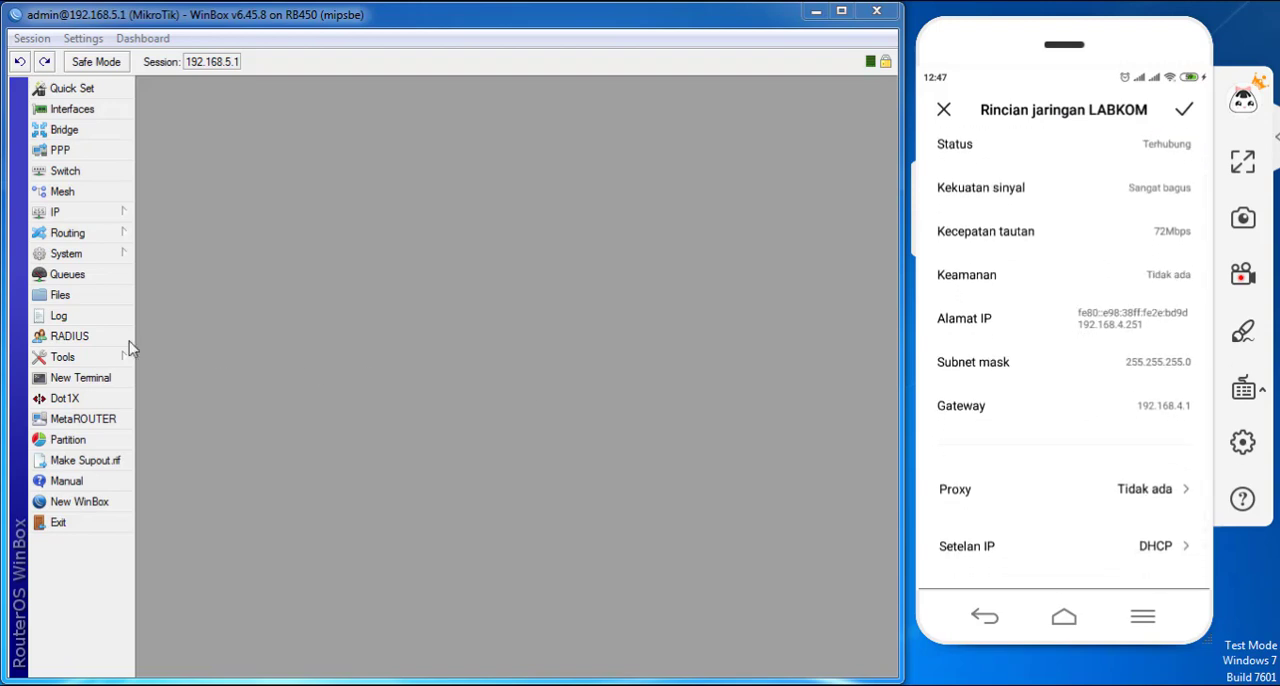
- Open the Torch tool, move and widen its window to fit the workspace, and close it
{"action": "left_click", "coordinate": [95, 360]}
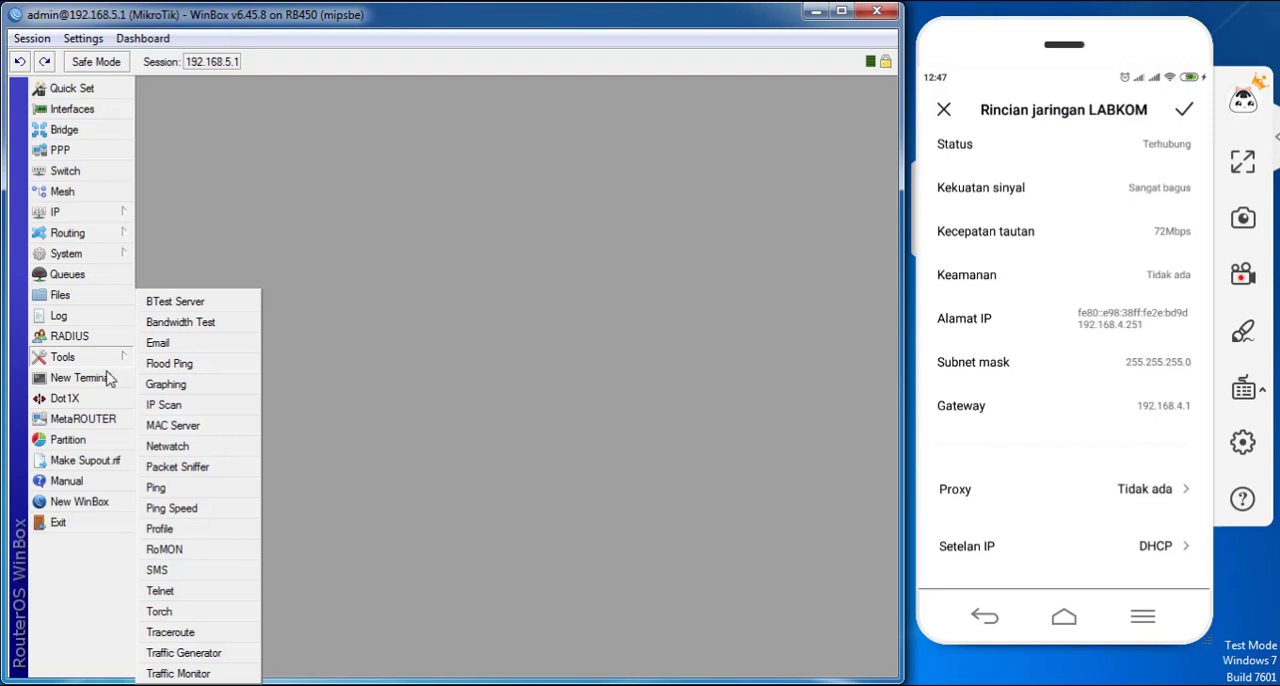
{"action": "left_click", "coordinate": [206, 613]}
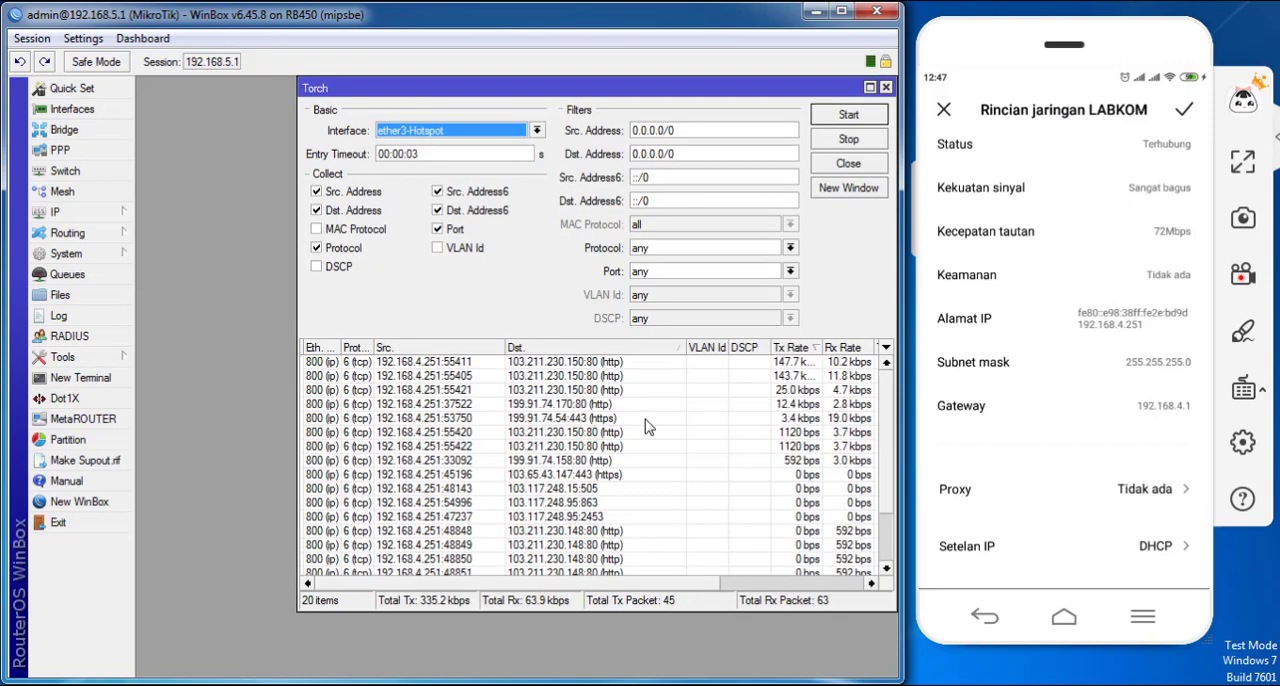
{"action": "left_click", "coordinate": [834, 142]}
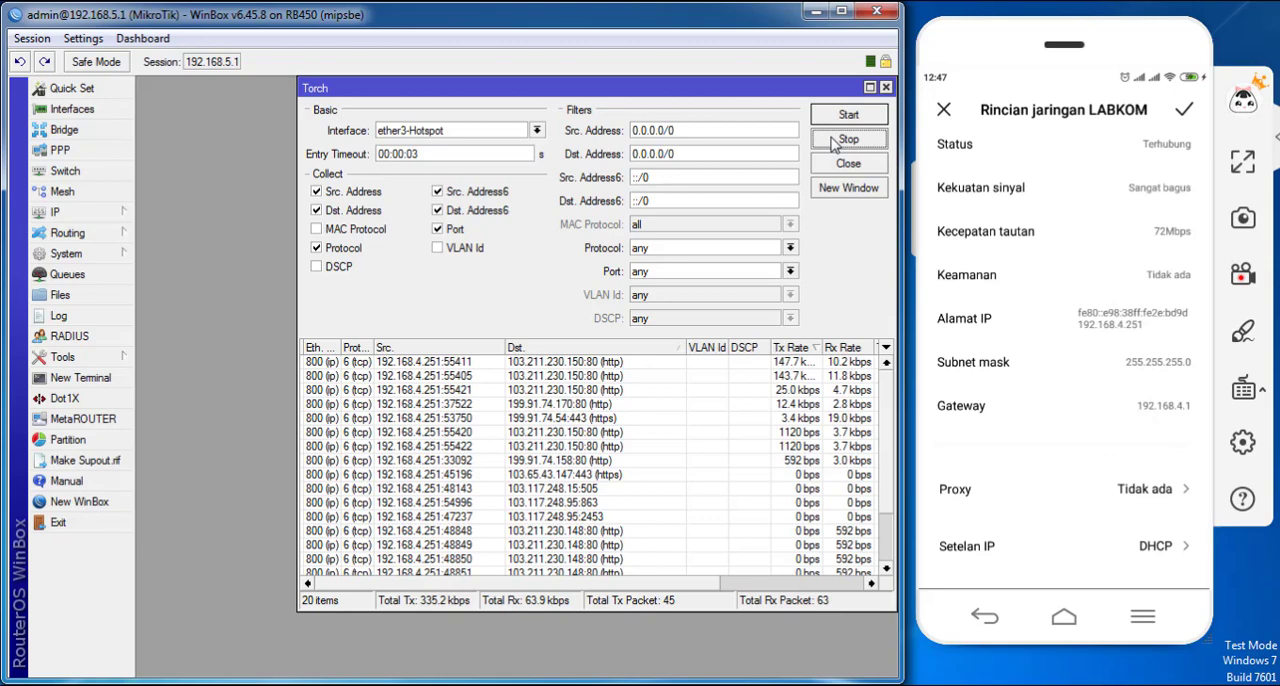
{"action": "left_click_drag", "start_coordinate": [652, 91], "coordinate": [503, 77]}
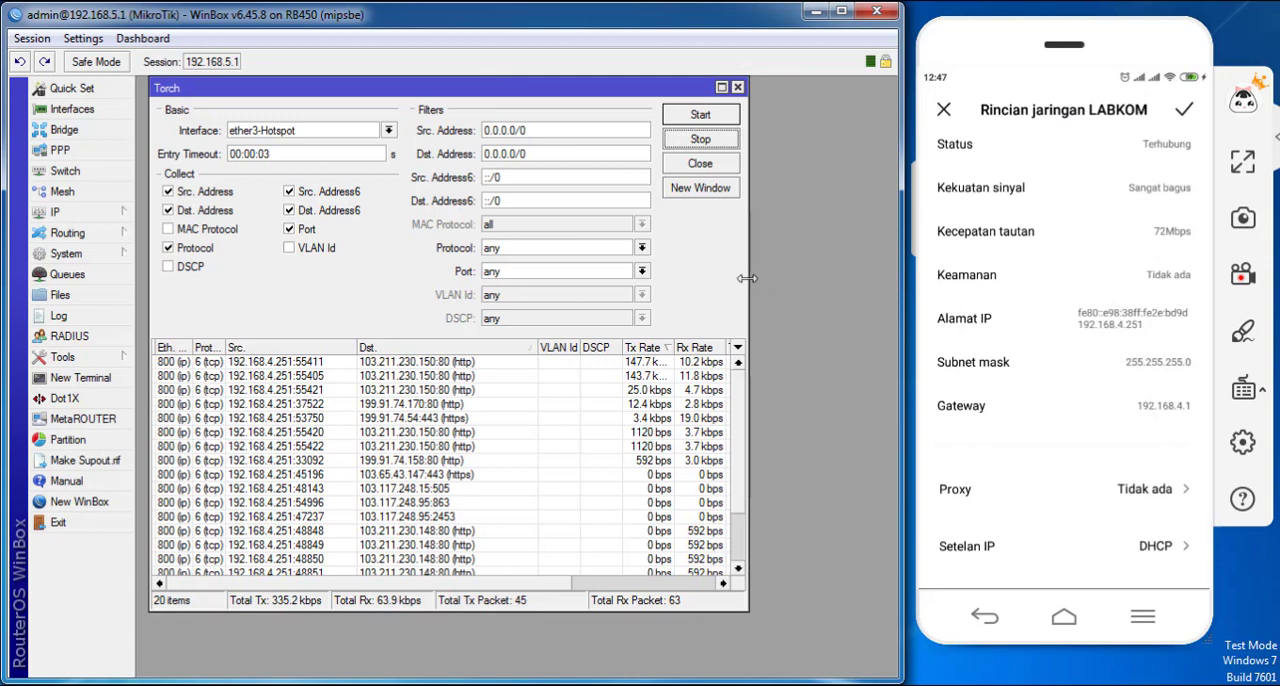
{"action": "left_click_drag", "start_coordinate": [750, 281], "coordinate": [887, 280]}
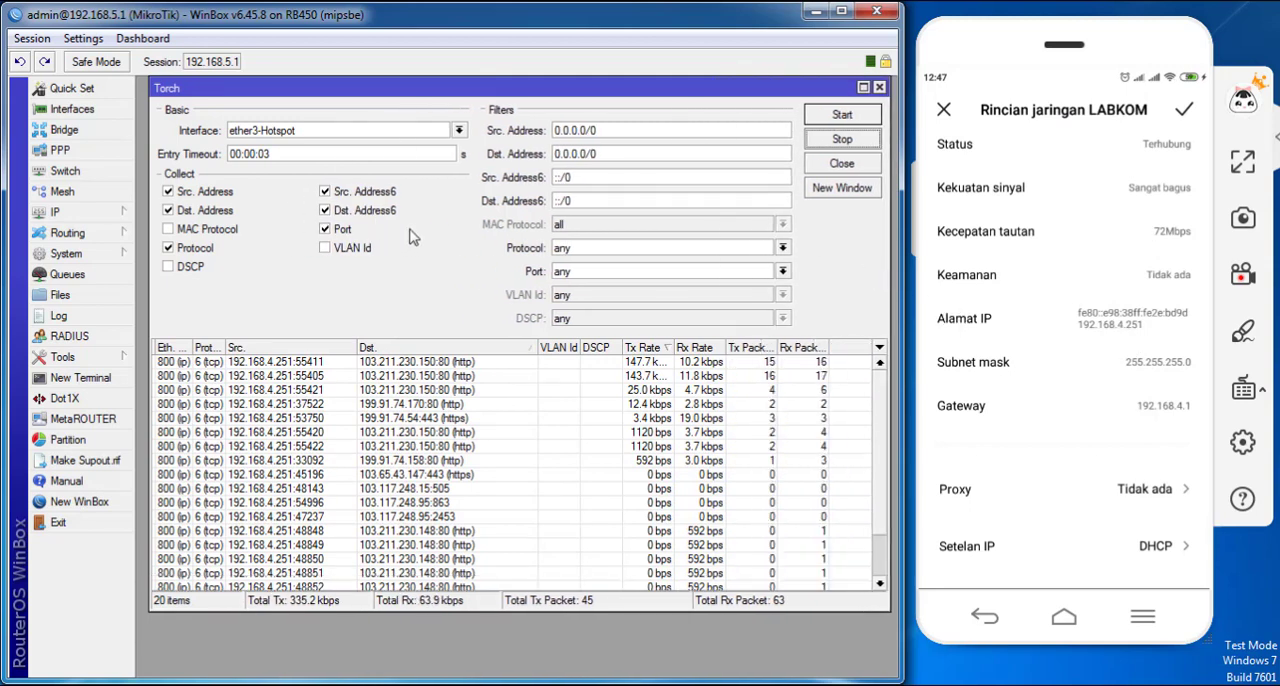
{"action": "left_click_drag", "start_coordinate": [418, 90], "coordinate": [408, 87]}
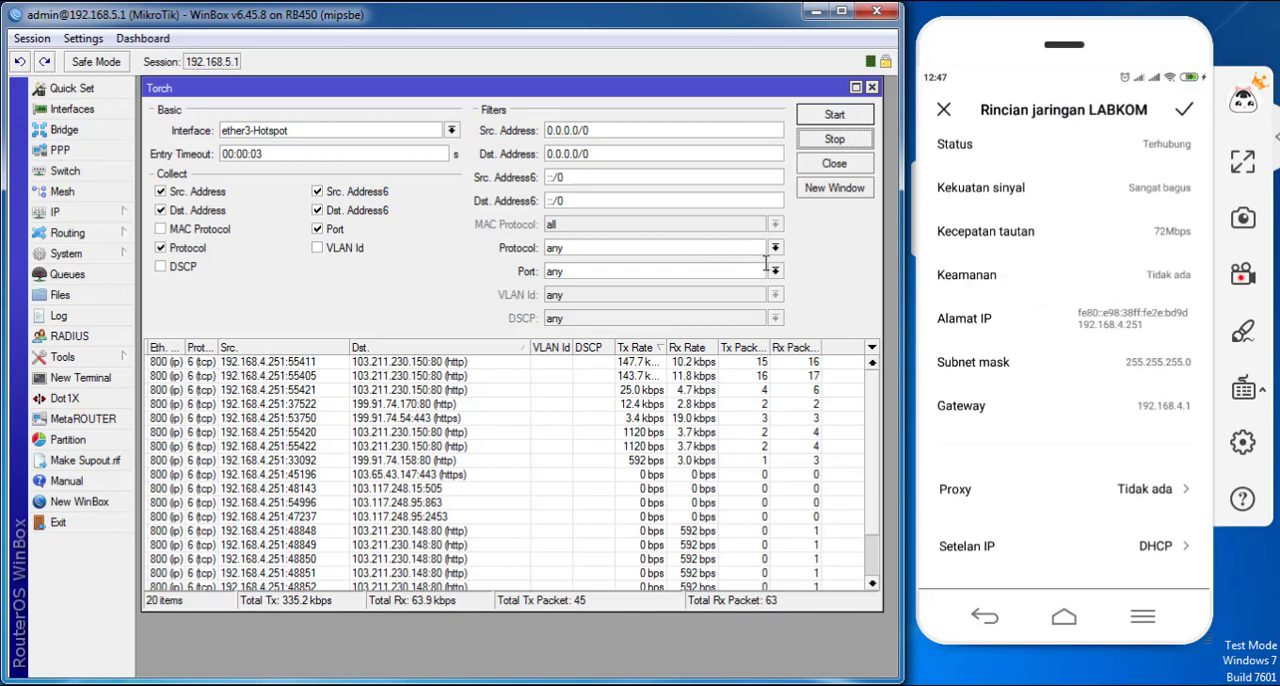
{"action": "left_click", "coordinate": [834, 164]}
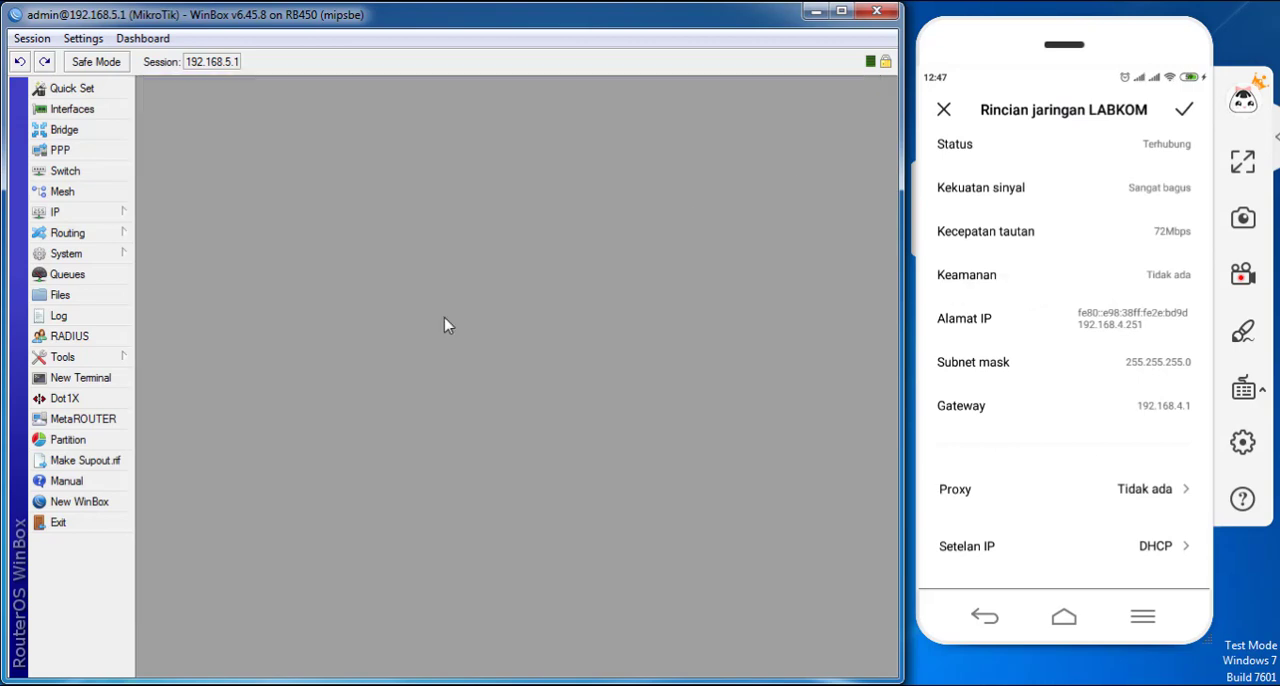
- Check the ether3-Hotspot entry in the router's interface list and close the list
{"action": "left_click", "coordinate": [124, 363]}
{"action": "left_click", "coordinate": [86, 119]}
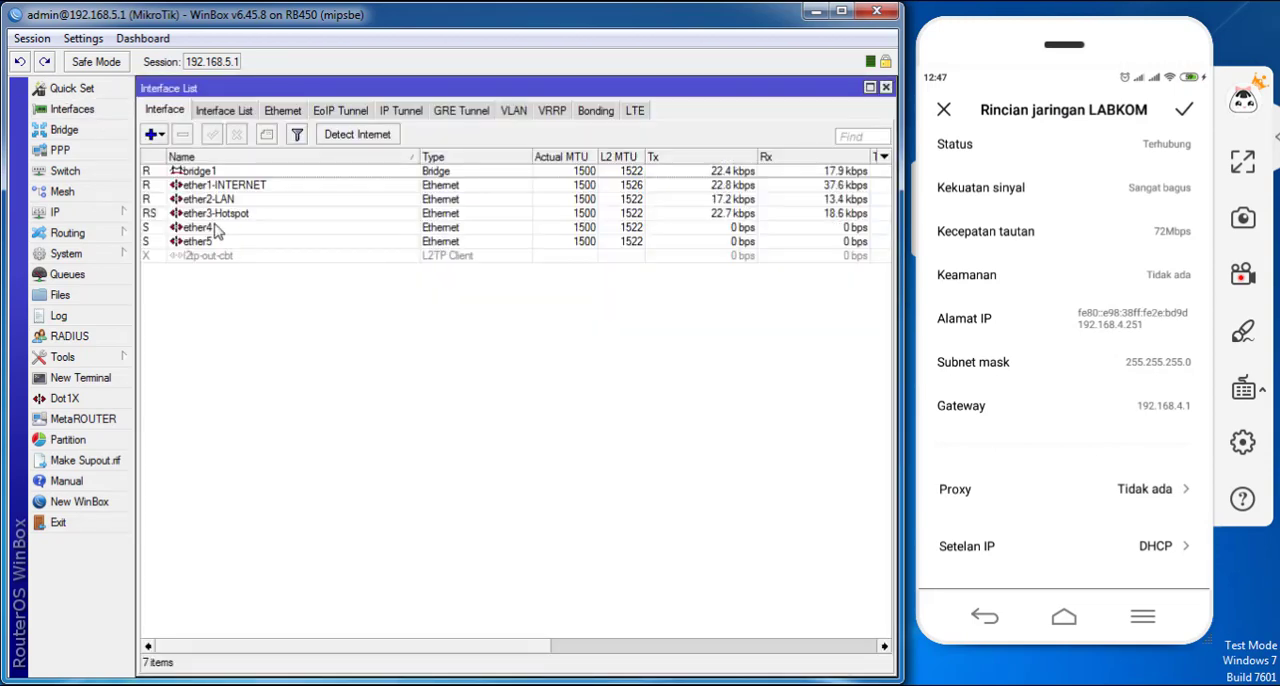
{"action": "left_click", "coordinate": [323, 212]}
{"action": "left_click", "coordinate": [885, 87]}
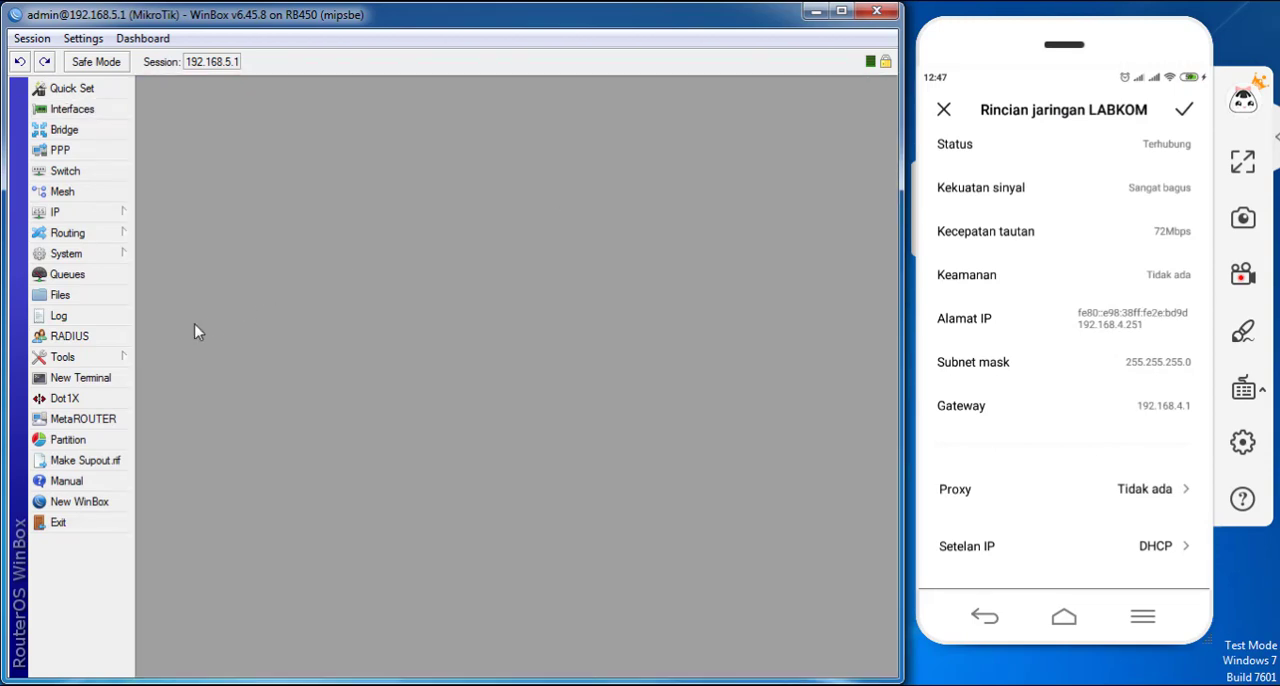
- Start a Torch capture on the ether3-Hotspot interface with Protocol and Port collection enabled
{"action": "left_click", "coordinate": [90, 358]}
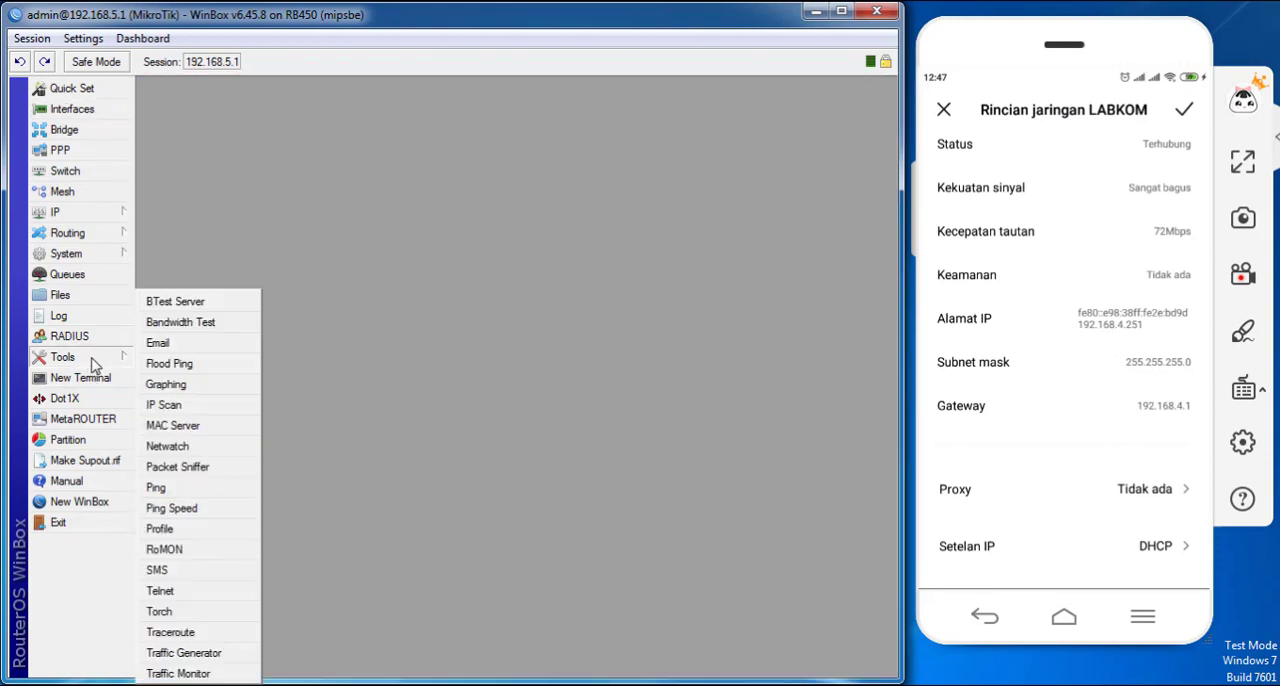
{"action": "left_click", "coordinate": [192, 611]}
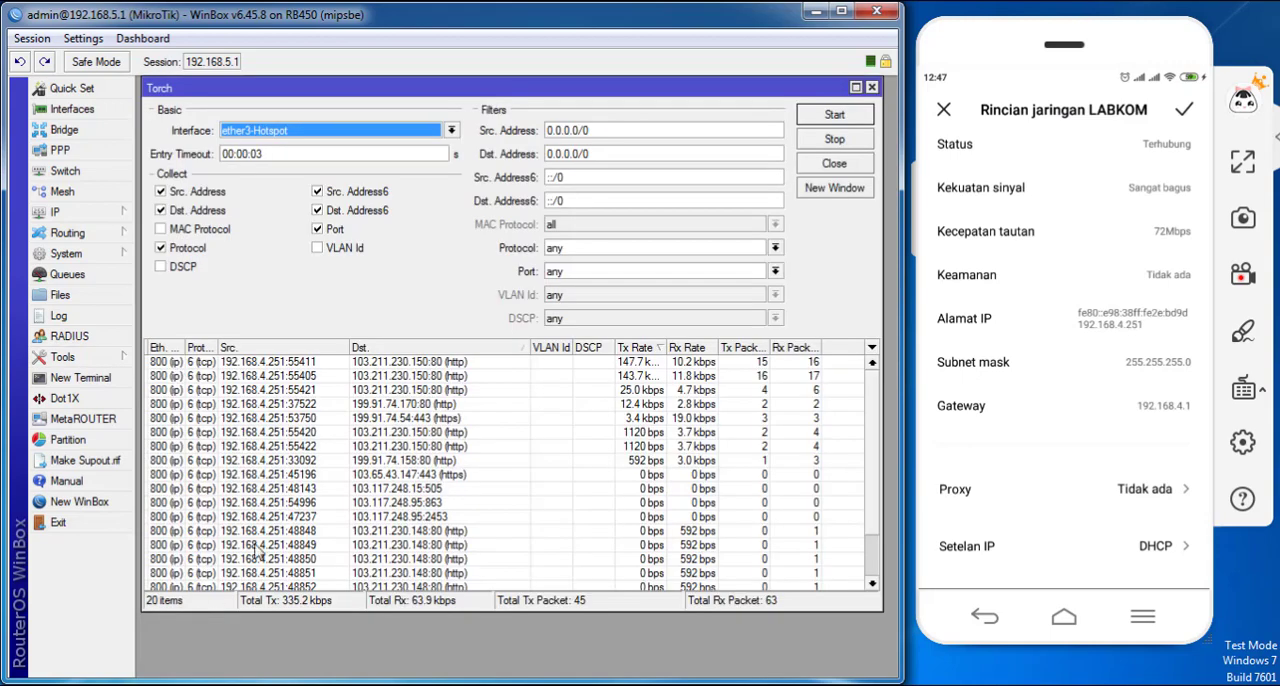
{"action": "left_click", "coordinate": [325, 133]}
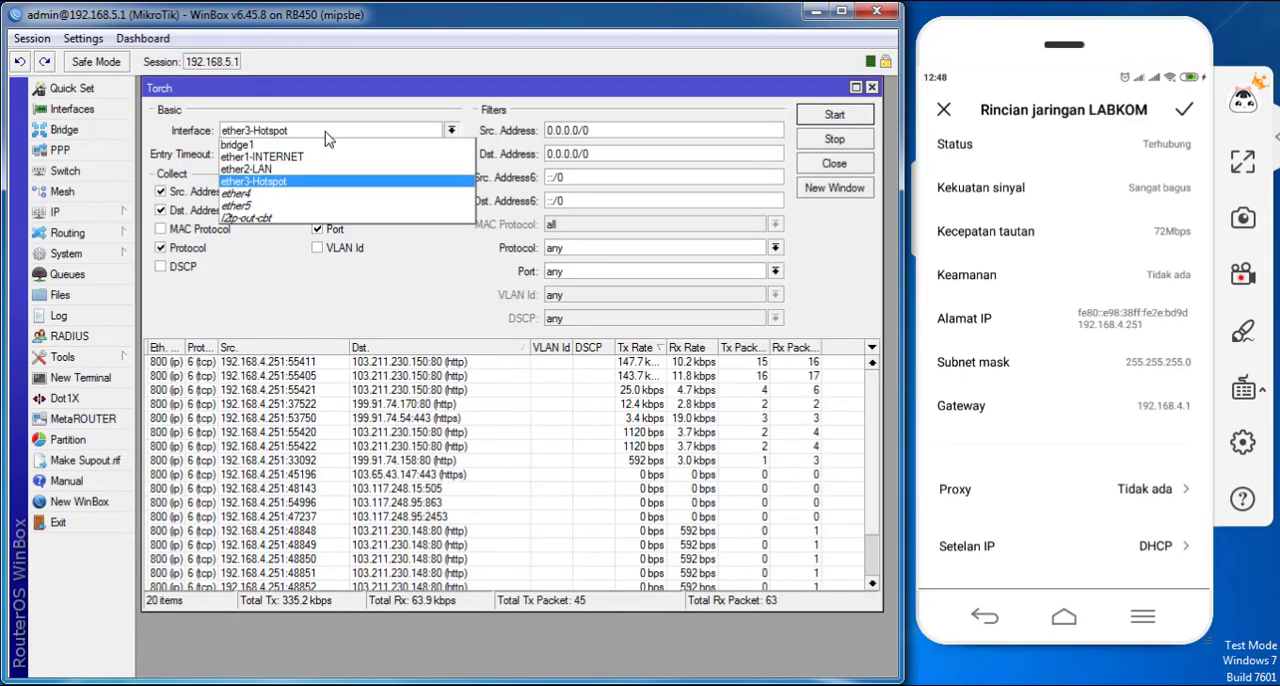
{"action": "left_click", "coordinate": [275, 190]}
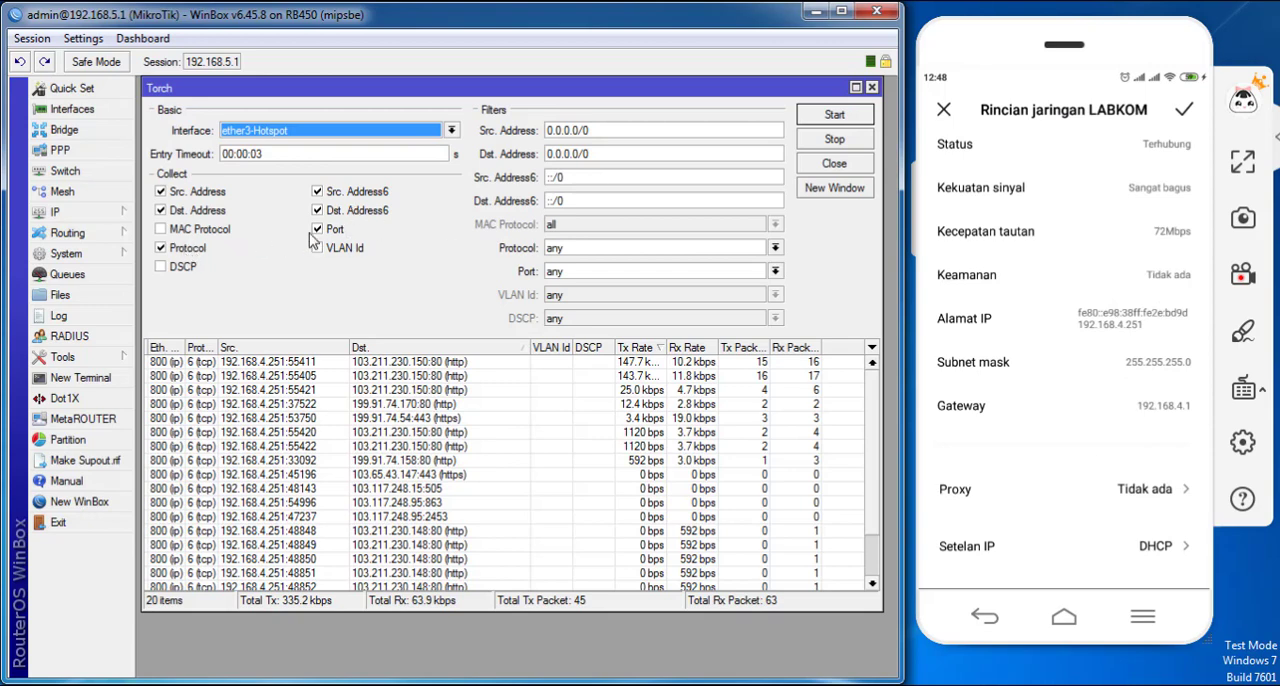
{"action": "left_click", "coordinate": [191, 248]}
{"action": "left_click", "coordinate": [203, 248]}
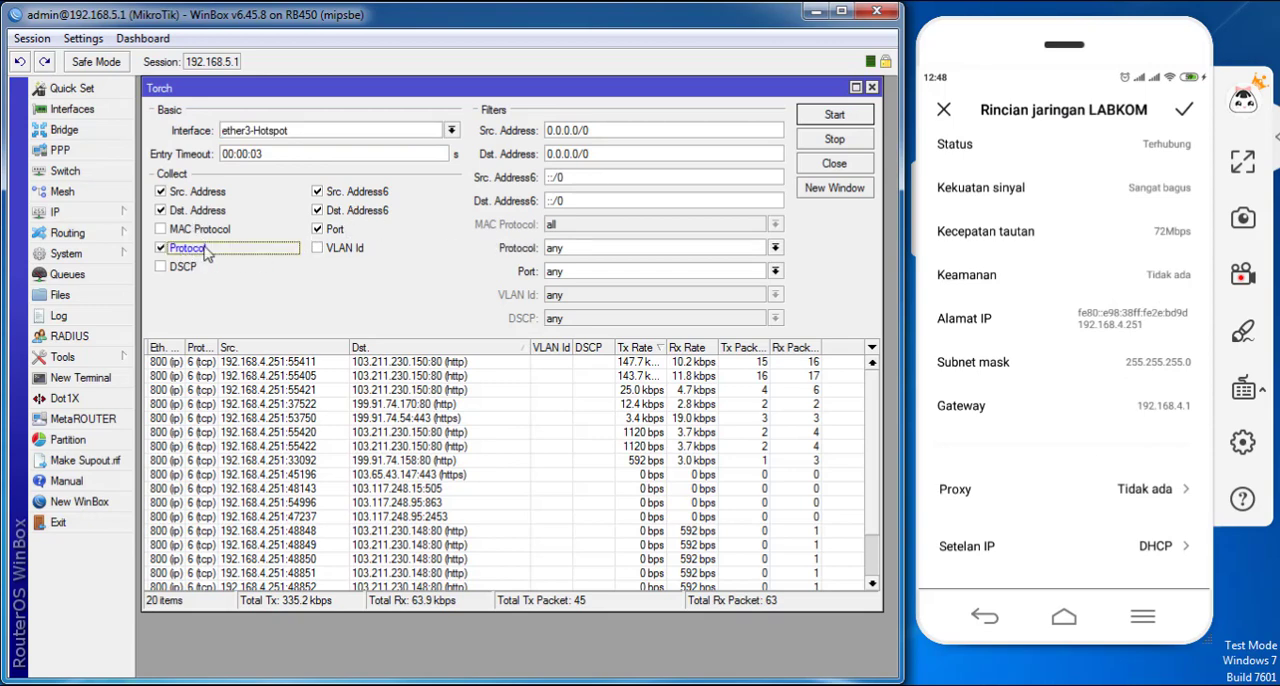
{"action": "left_click", "coordinate": [338, 231]}
{"action": "left_click", "coordinate": [338, 231]}
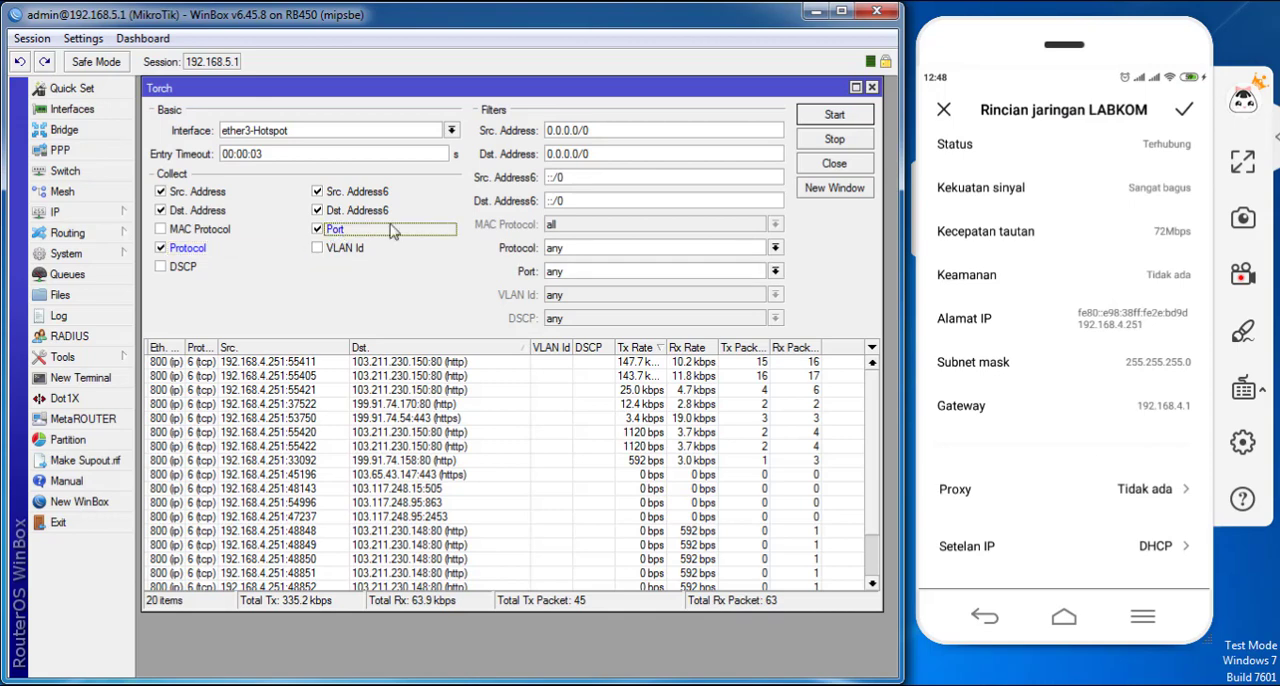
{"action": "left_click", "coordinate": [835, 115]}
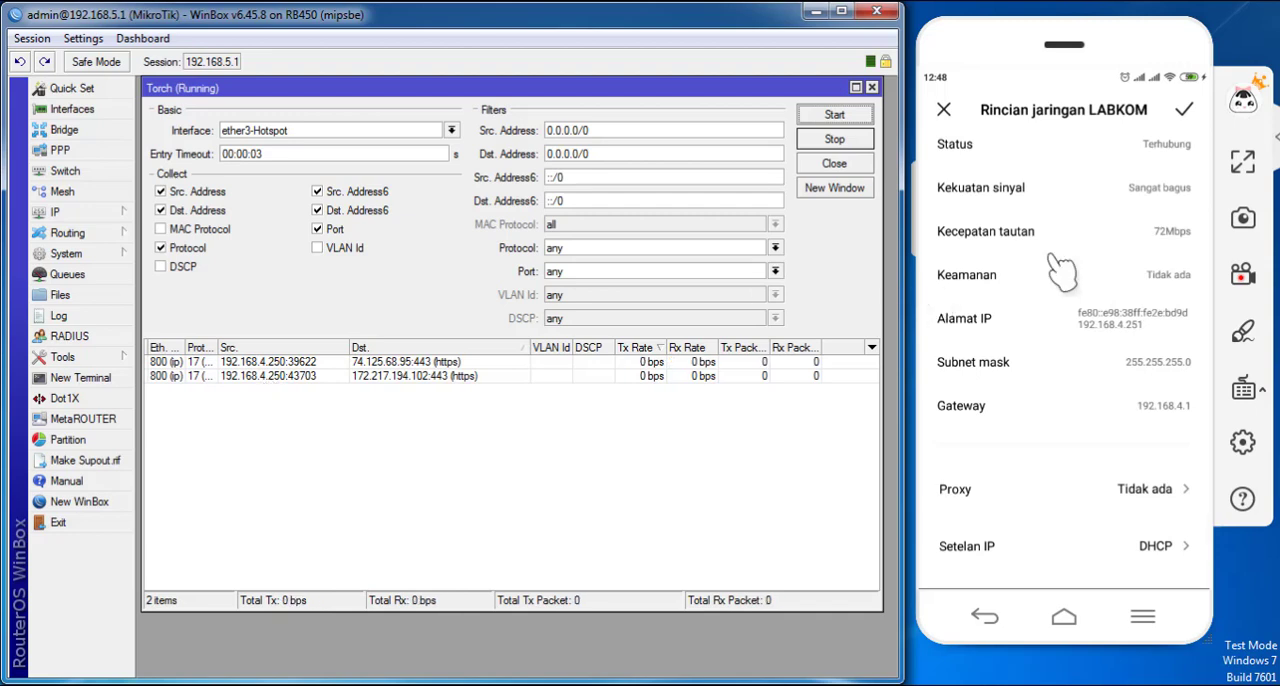
- Leave the phone's Wi-Fi settings and scroll the video app's Populer feed to generate traffic
{"action": "left_click", "coordinate": [1188, 110]}
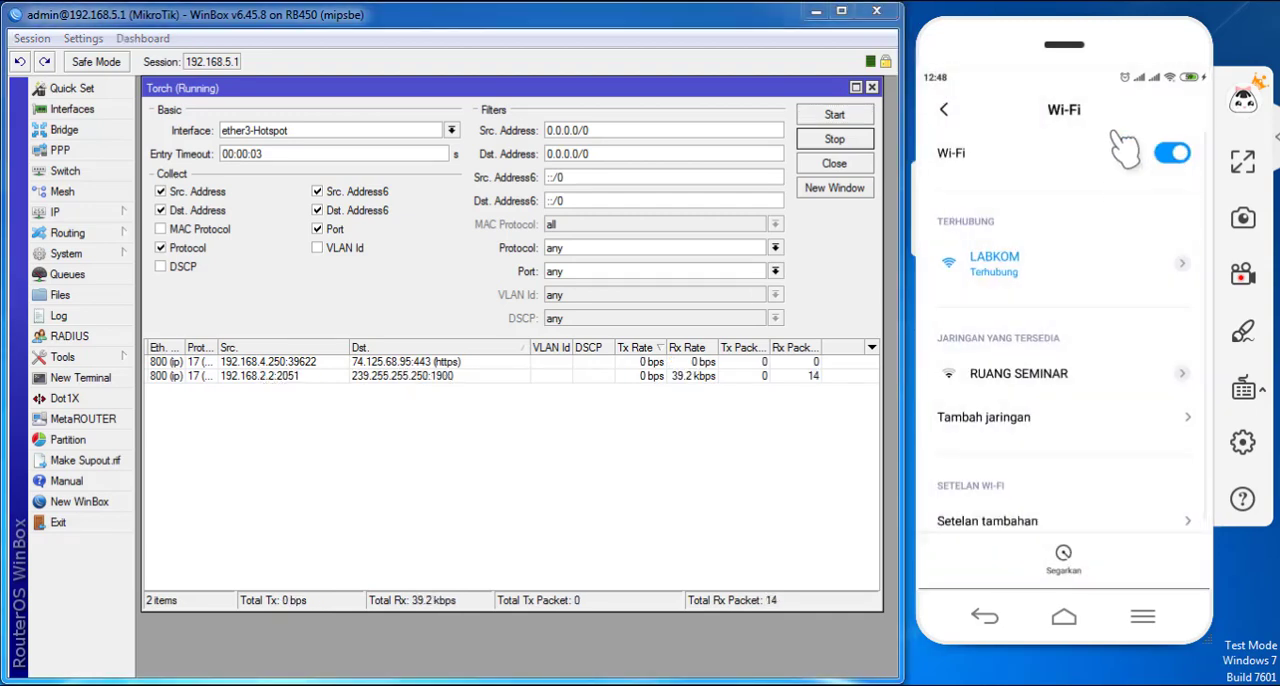
{"action": "left_click", "coordinate": [984, 618]}
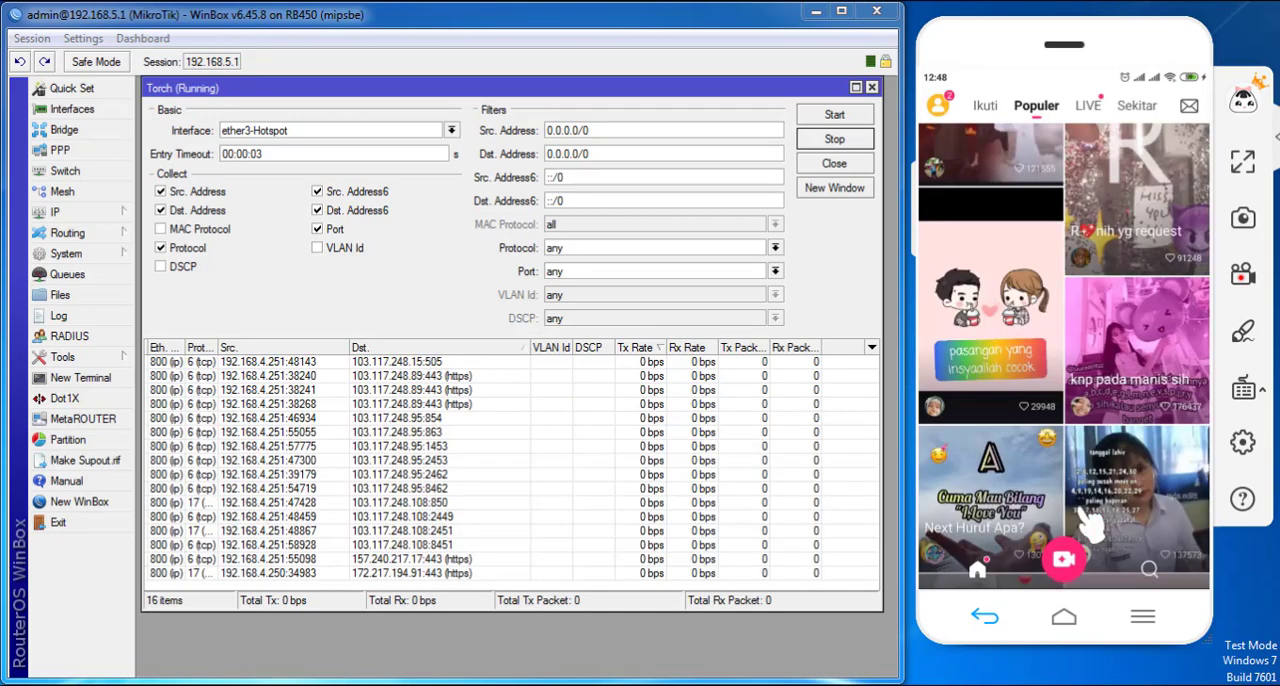
{"action": "scroll", "coordinate": [1040, 325], "scroll_direction": "down", "scroll_amount": 1}
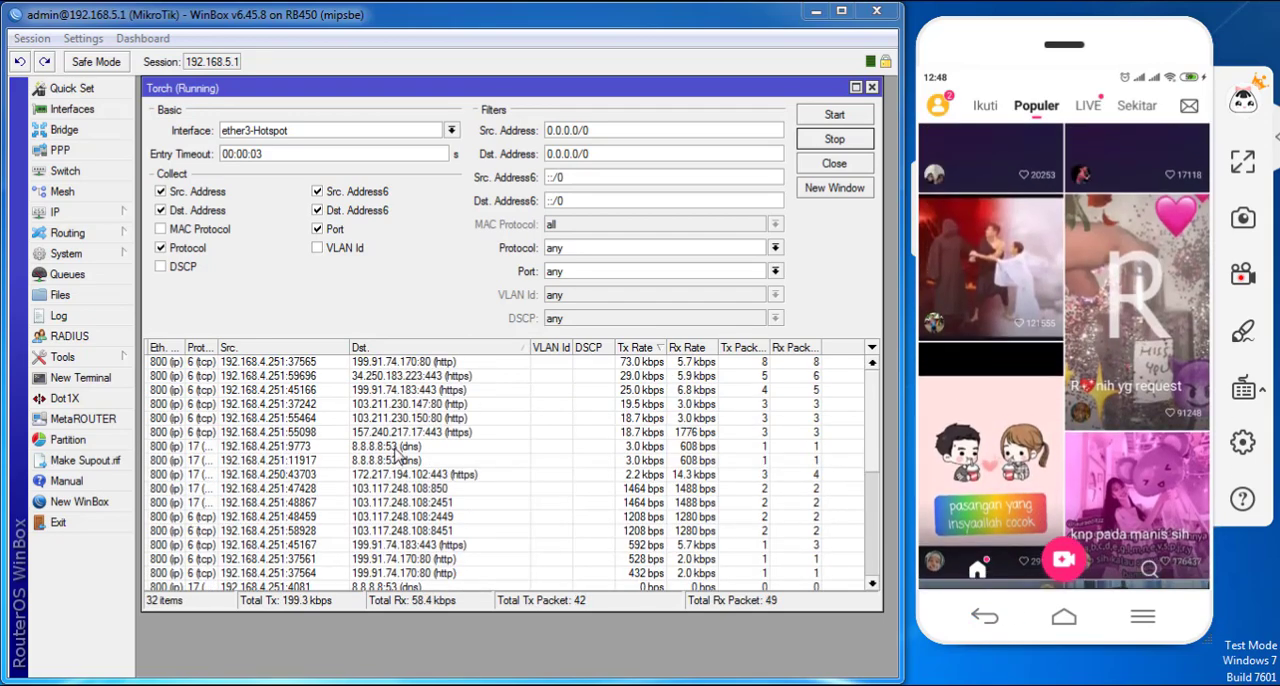
- Sort the Torch results by source, filter them to source address 192.168.4.251, and restart the capture
{"action": "left_click", "coordinate": [302, 347]}
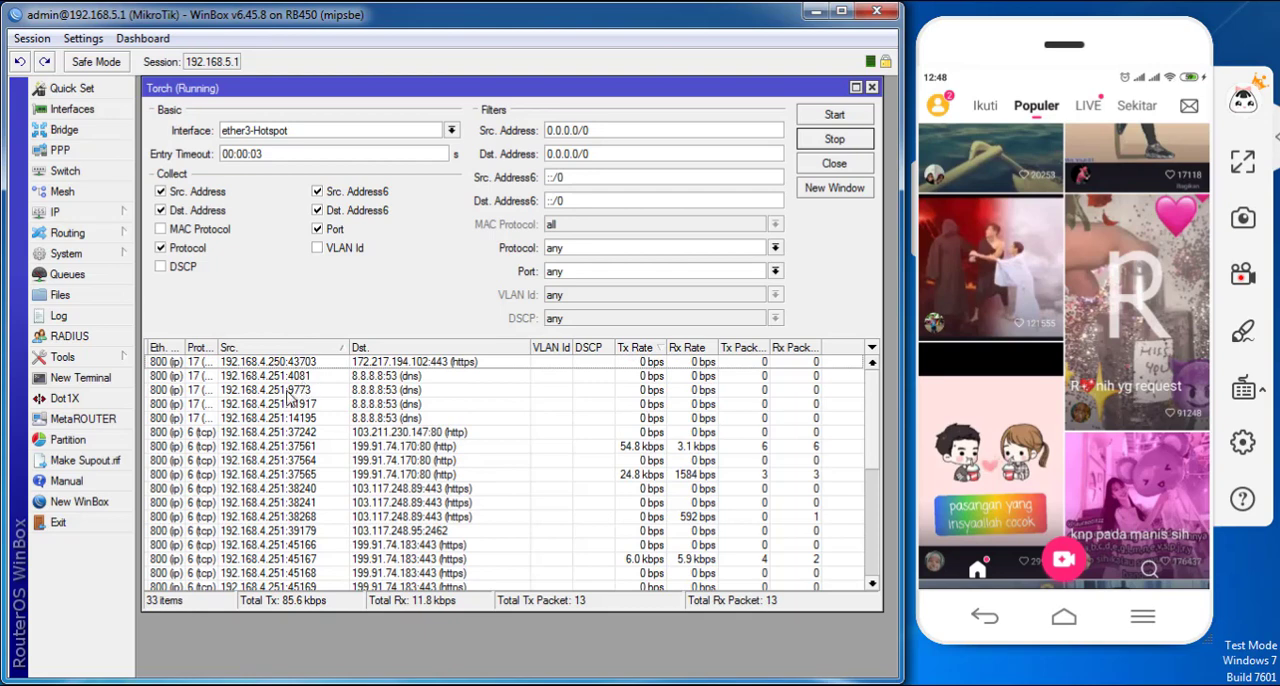
{"action": "double_click", "coordinate": [286, 389]}
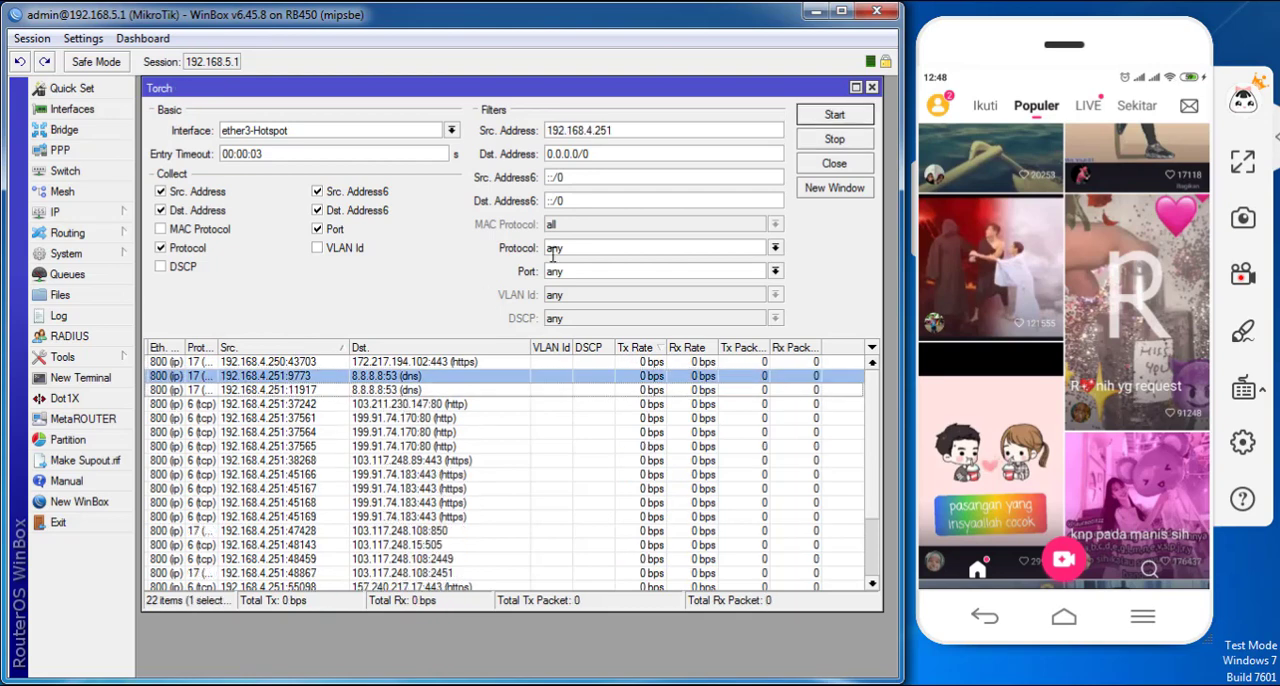
{"action": "left_click_drag", "start_coordinate": [626, 124], "coordinate": [482, 124]}
{"action": "left_click_drag", "start_coordinate": [665, 134], "coordinate": [490, 118]}
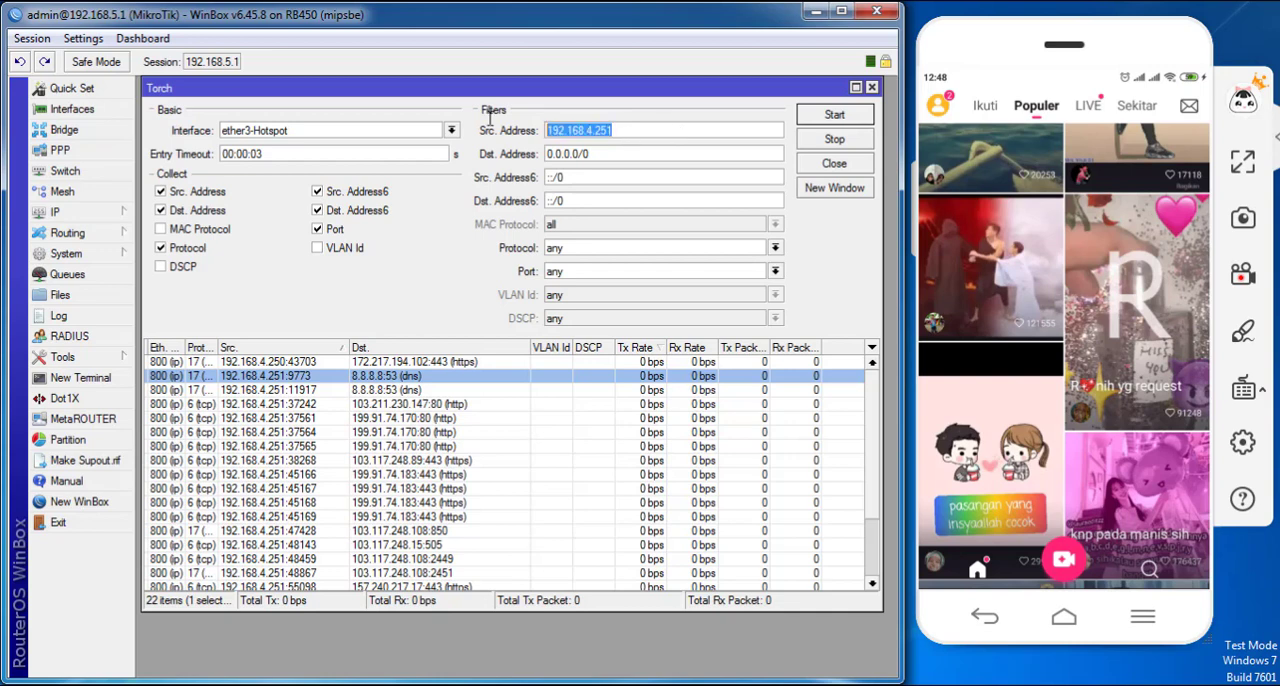
{"action": "left_click", "coordinate": [835, 117]}
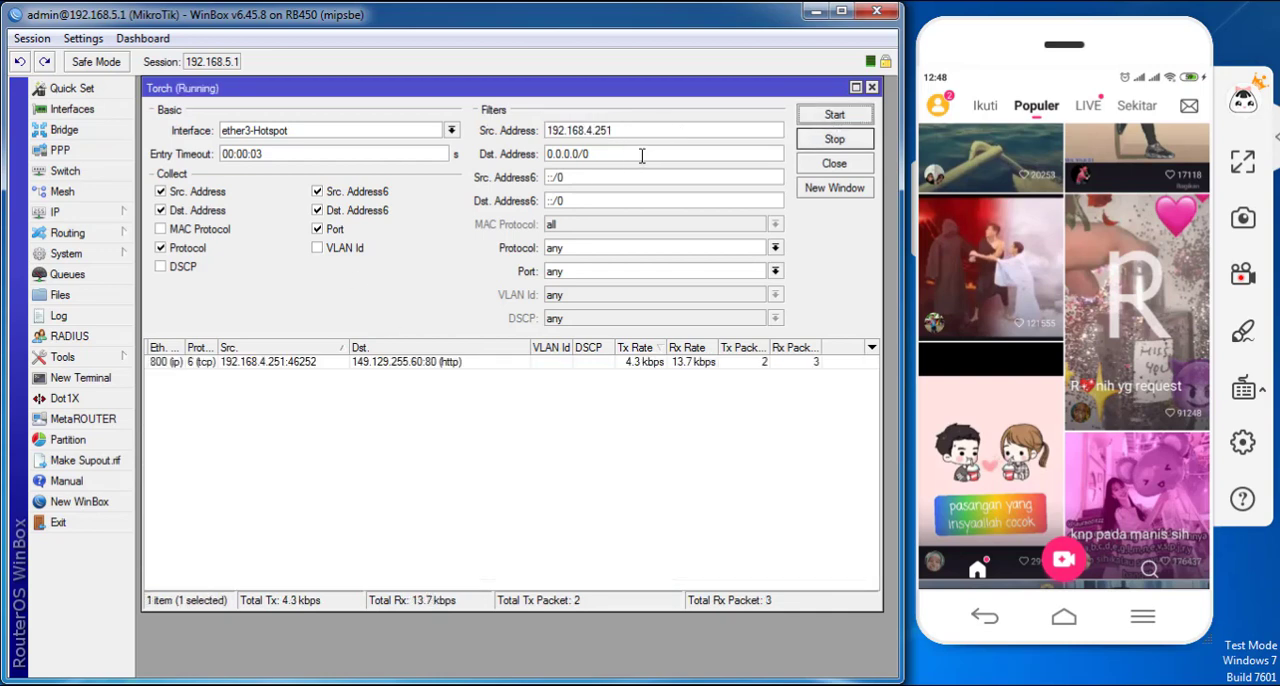
{"action": "left_click_drag", "start_coordinate": [632, 131], "coordinate": [536, 132]}
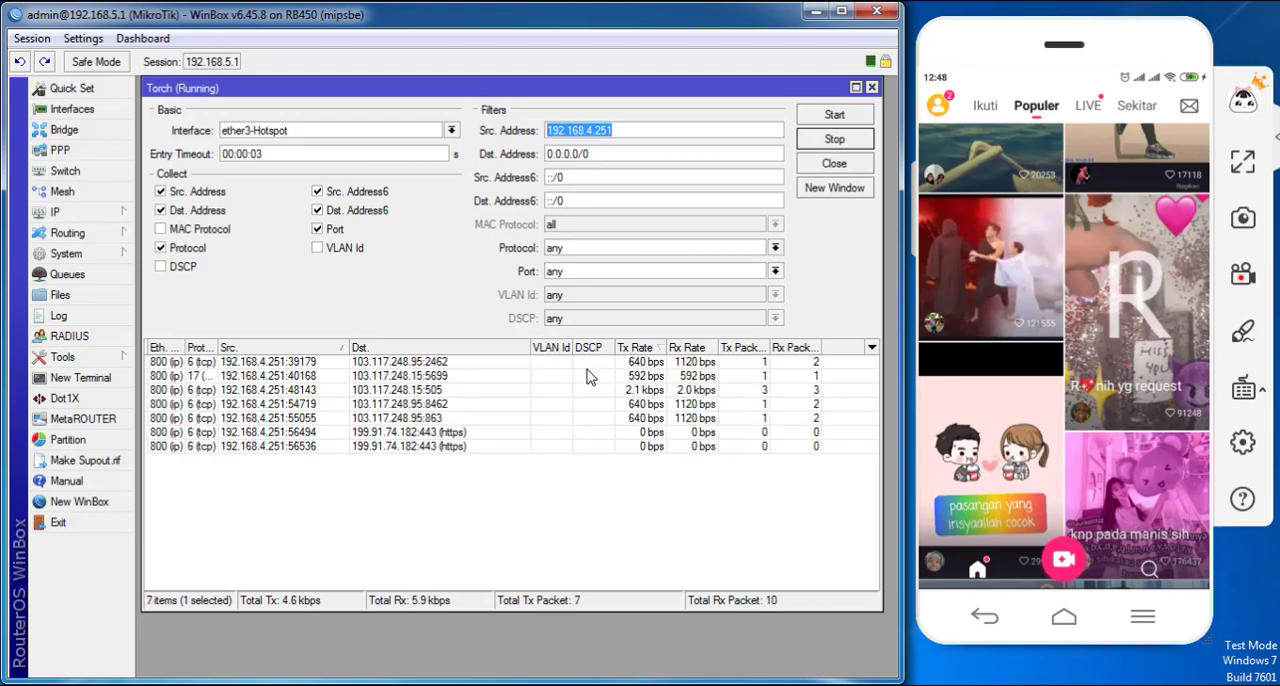
- Sort the Torch results by destination and then by descending Tx Rate, and make the Torch window taller
{"action": "left_click", "coordinate": [510, 348]}
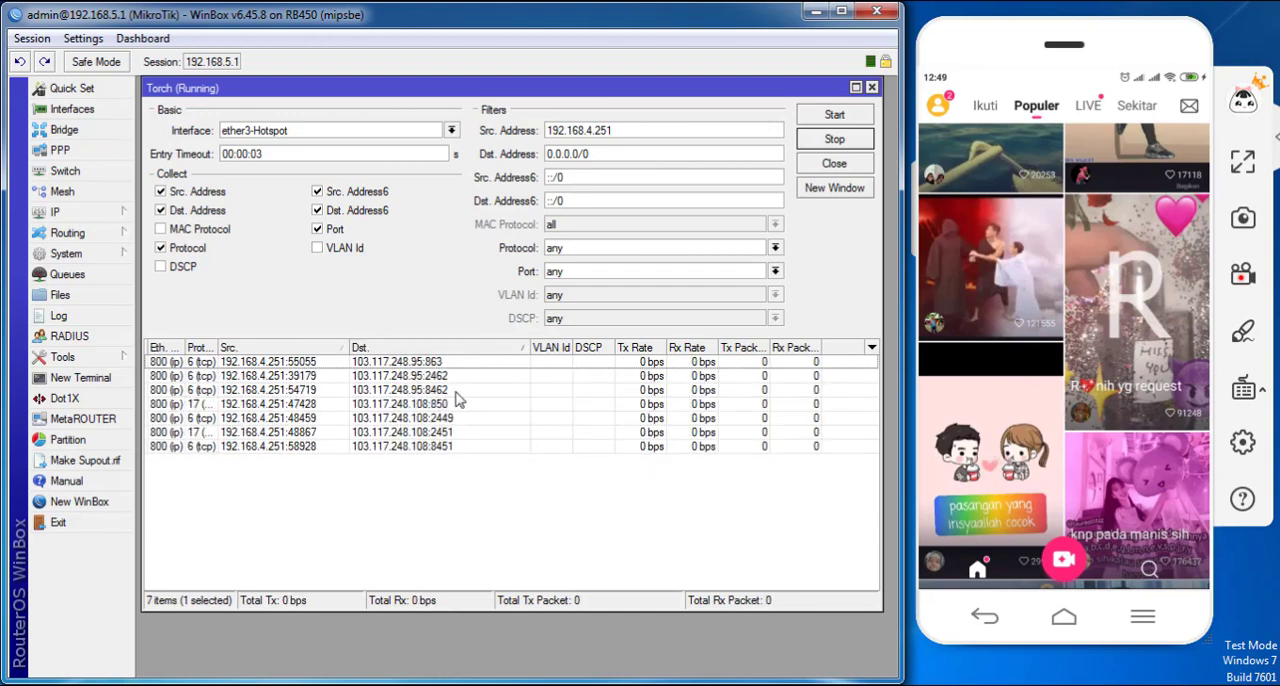
{"action": "left_click", "coordinate": [464, 352]}
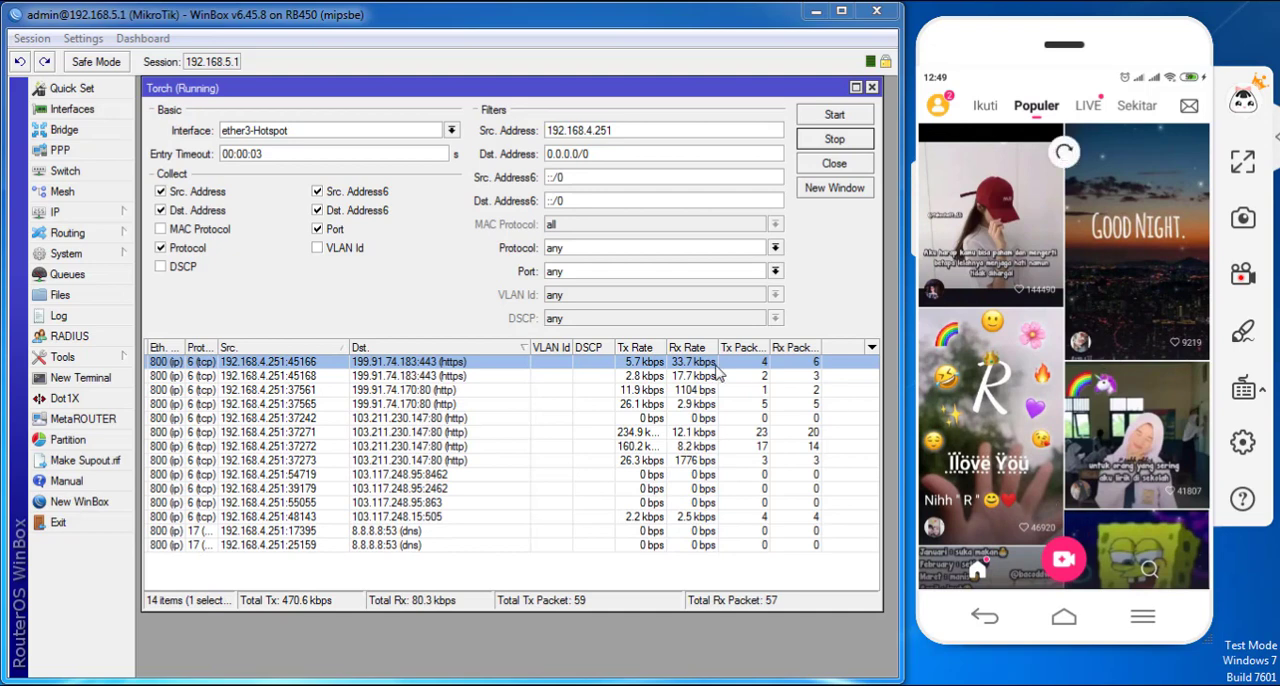
{"action": "left_click", "coordinate": [645, 349]}
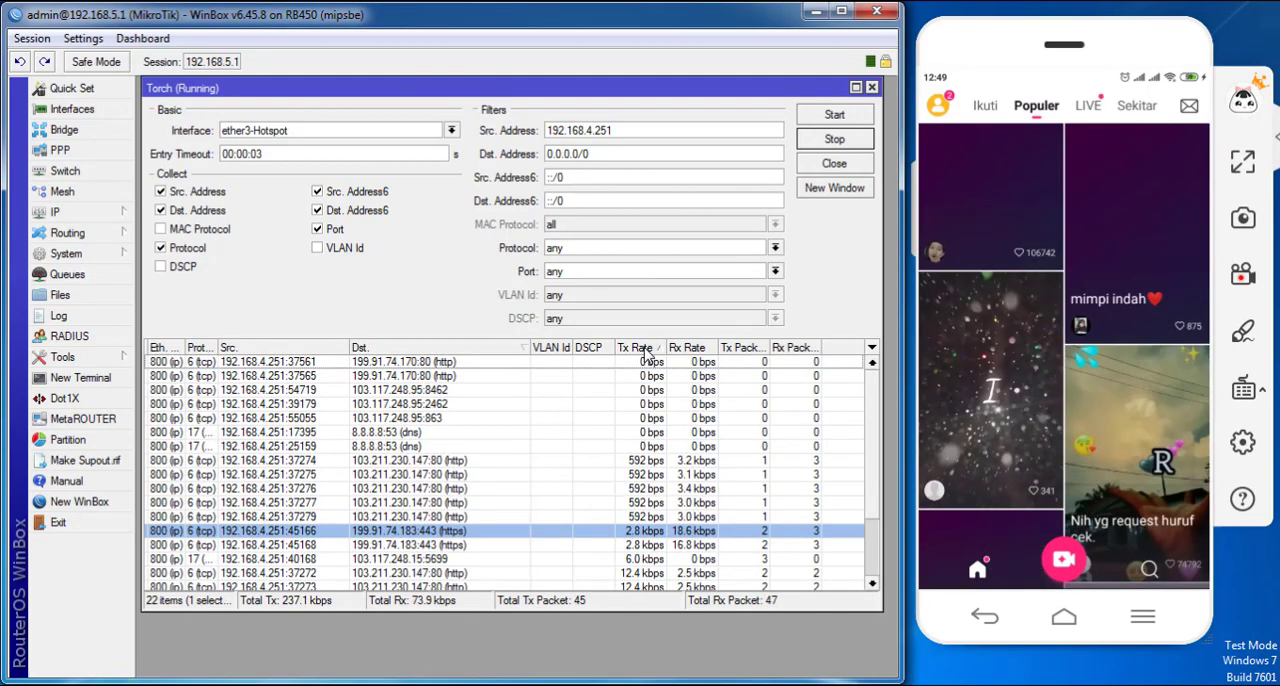
{"action": "left_click", "coordinate": [645, 349]}
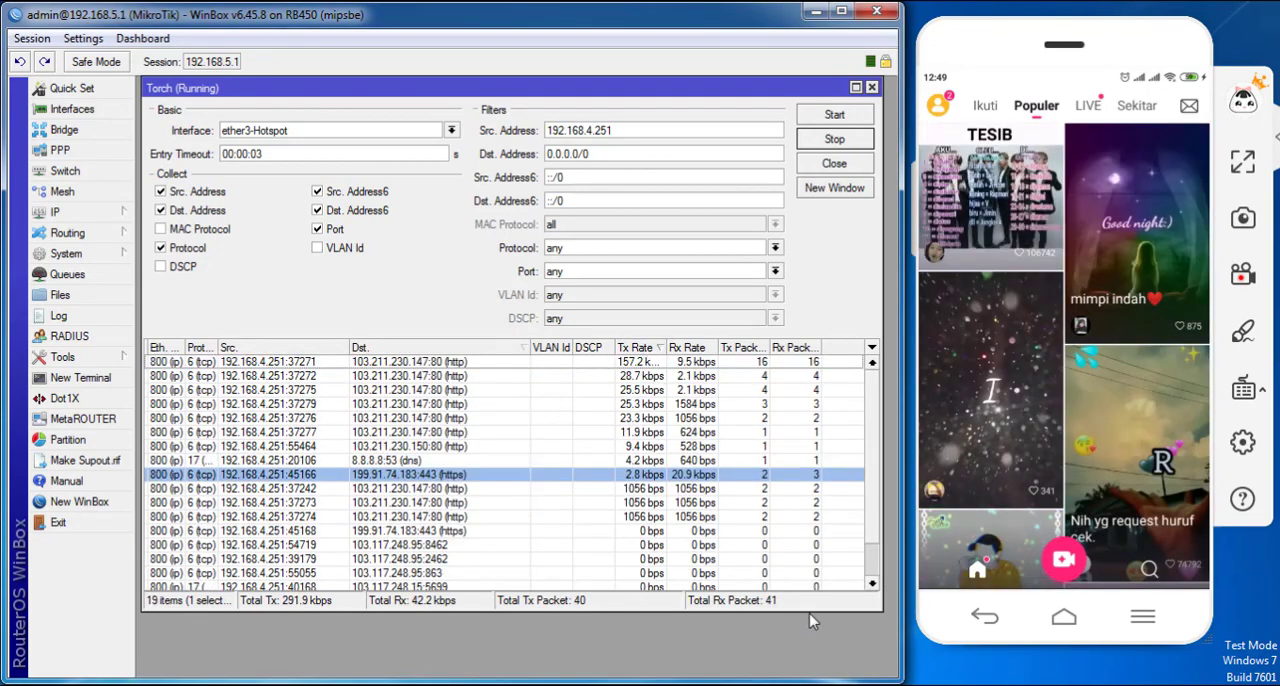
{"action": "left_click_drag", "start_coordinate": [812, 611], "coordinate": [812, 677]}
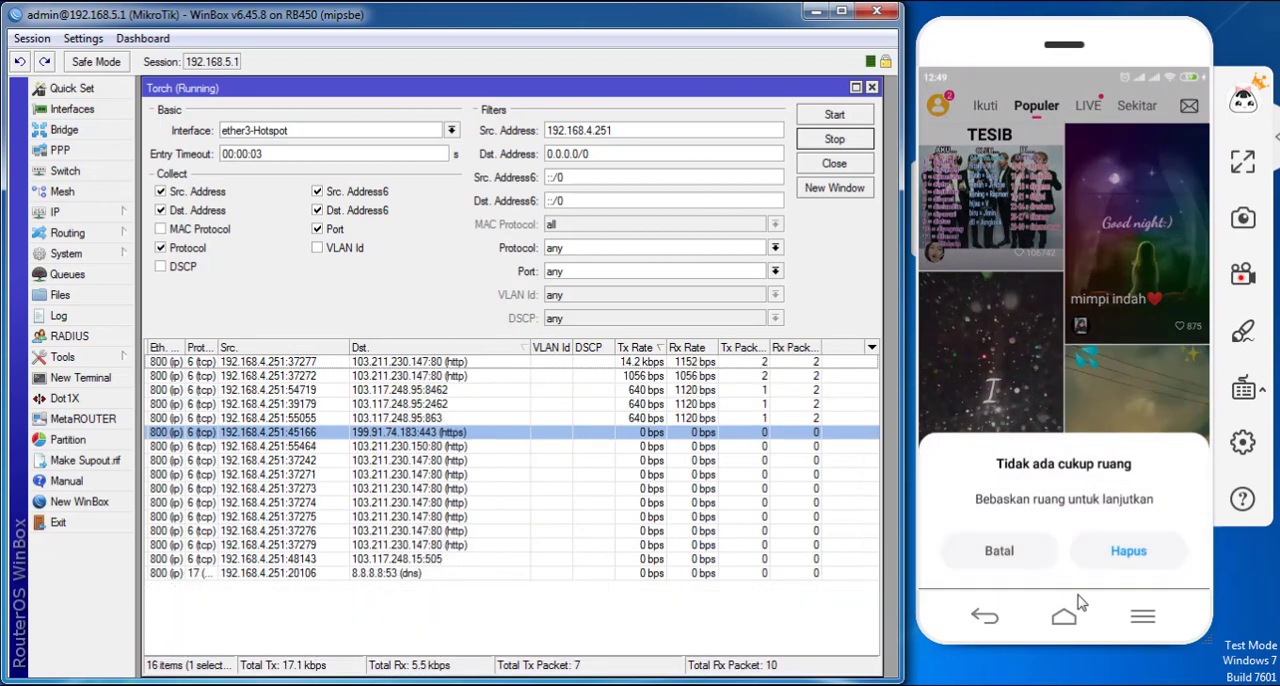
- Dismiss the phone's low-storage prompt without deleting anything and play a video from the Populer feed
{"action": "left_click", "coordinate": [1018, 555]}
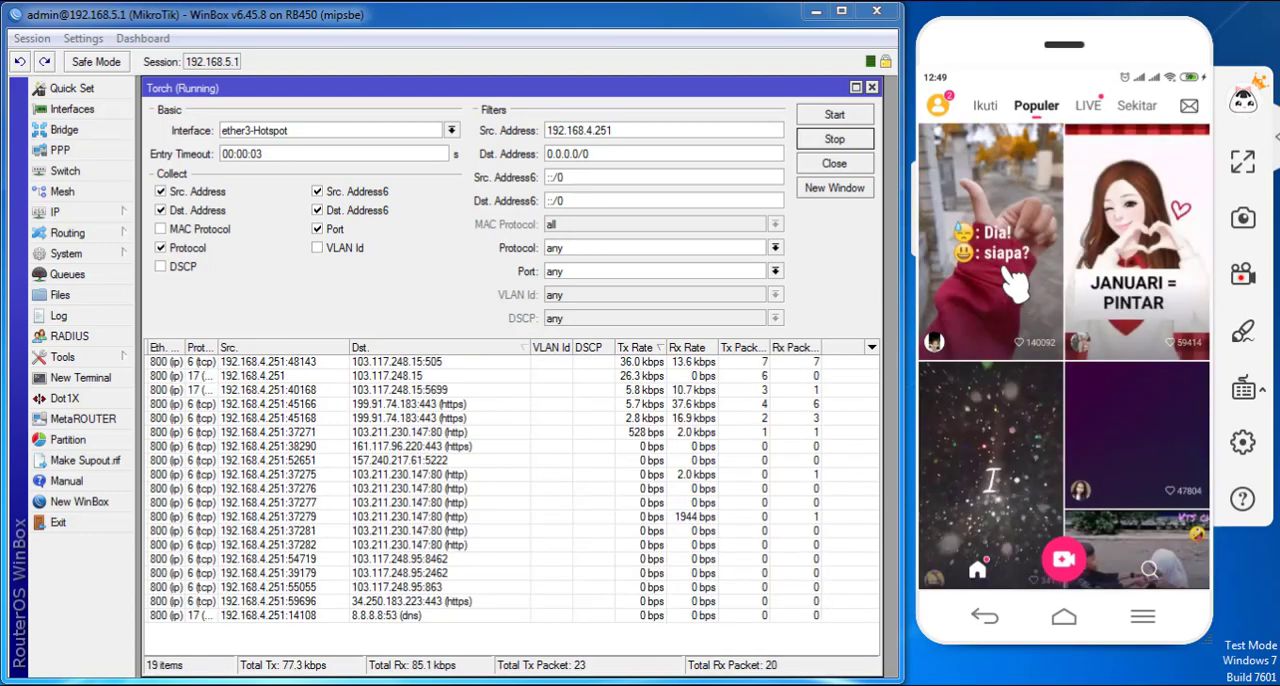
{"action": "left_click", "coordinate": [1013, 285]}
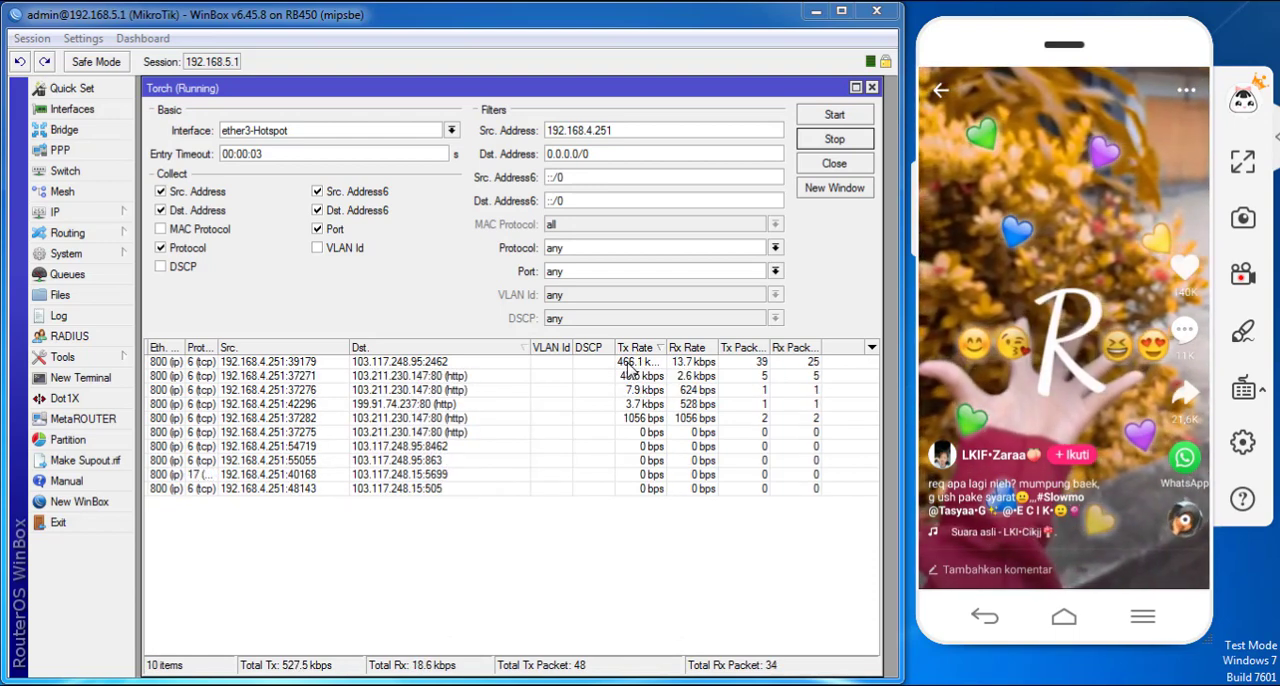
- Check the simple queue that targets 192.168.4.251 in the Queue List, and close the list
{"action": "left_click", "coordinate": [96, 276]}
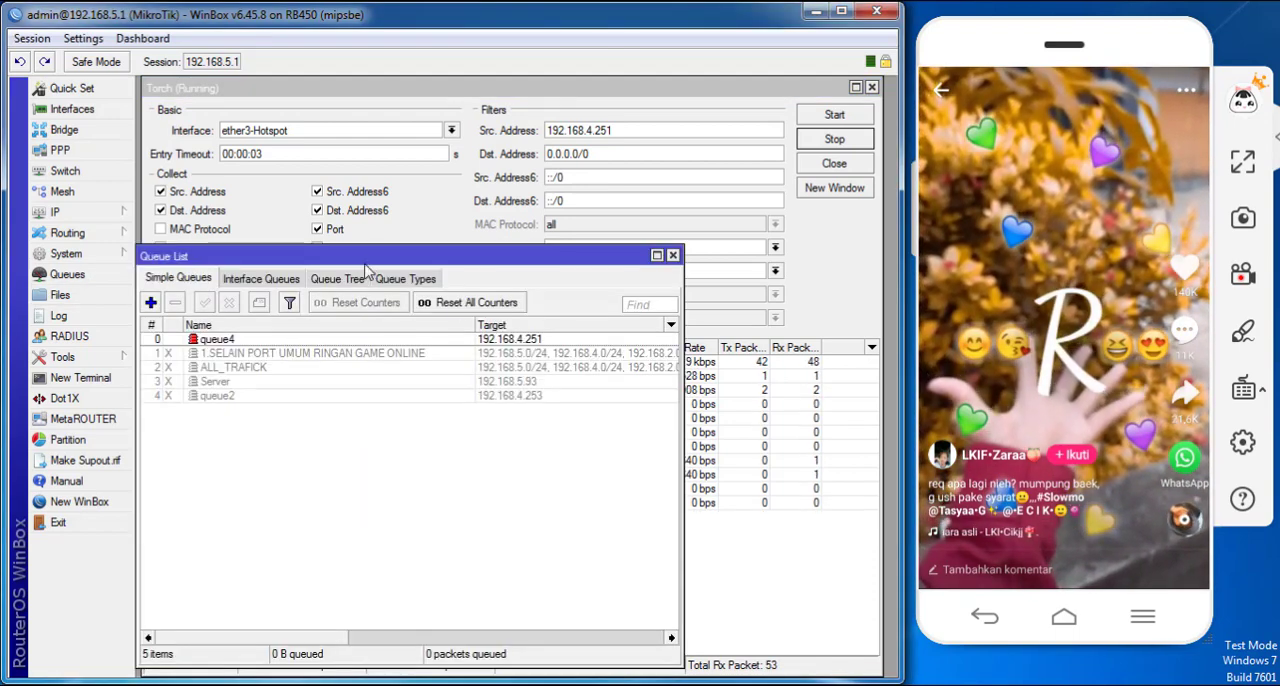
{"action": "left_click_drag", "start_coordinate": [366, 258], "coordinate": [445, 280]}
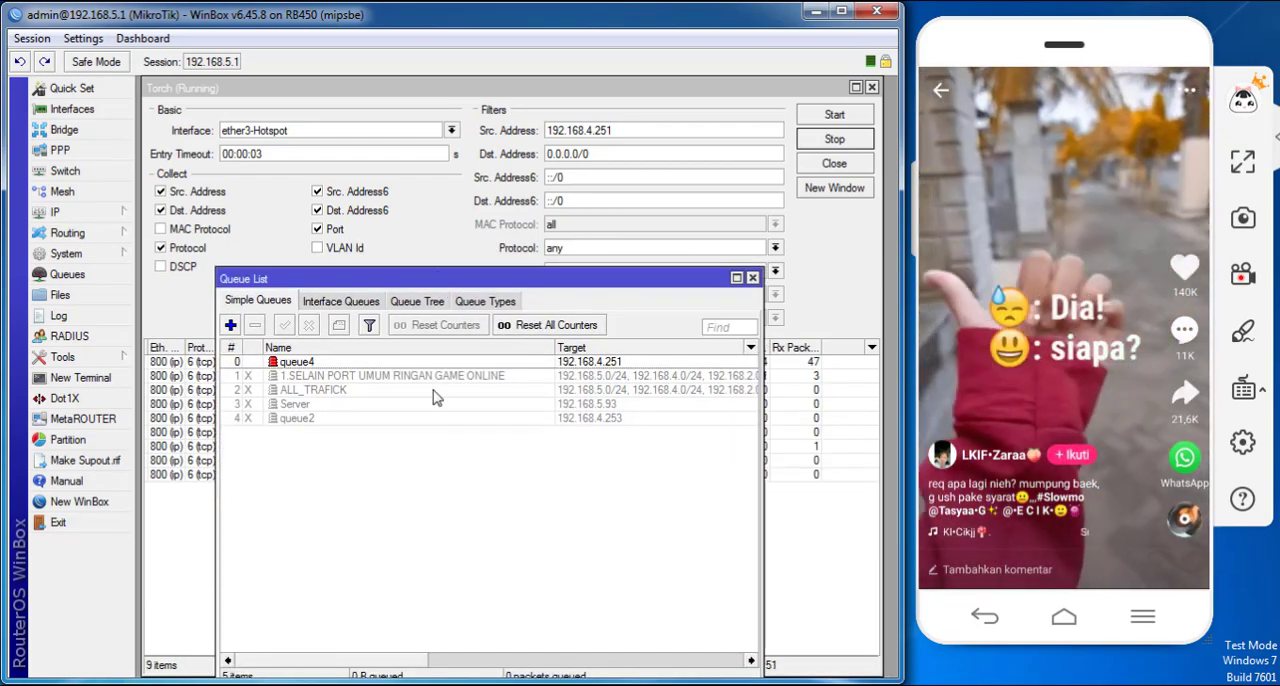
{"action": "left_click_drag", "start_coordinate": [416, 660], "coordinate": [495, 660]}
{"action": "left_click", "coordinate": [752, 278]}
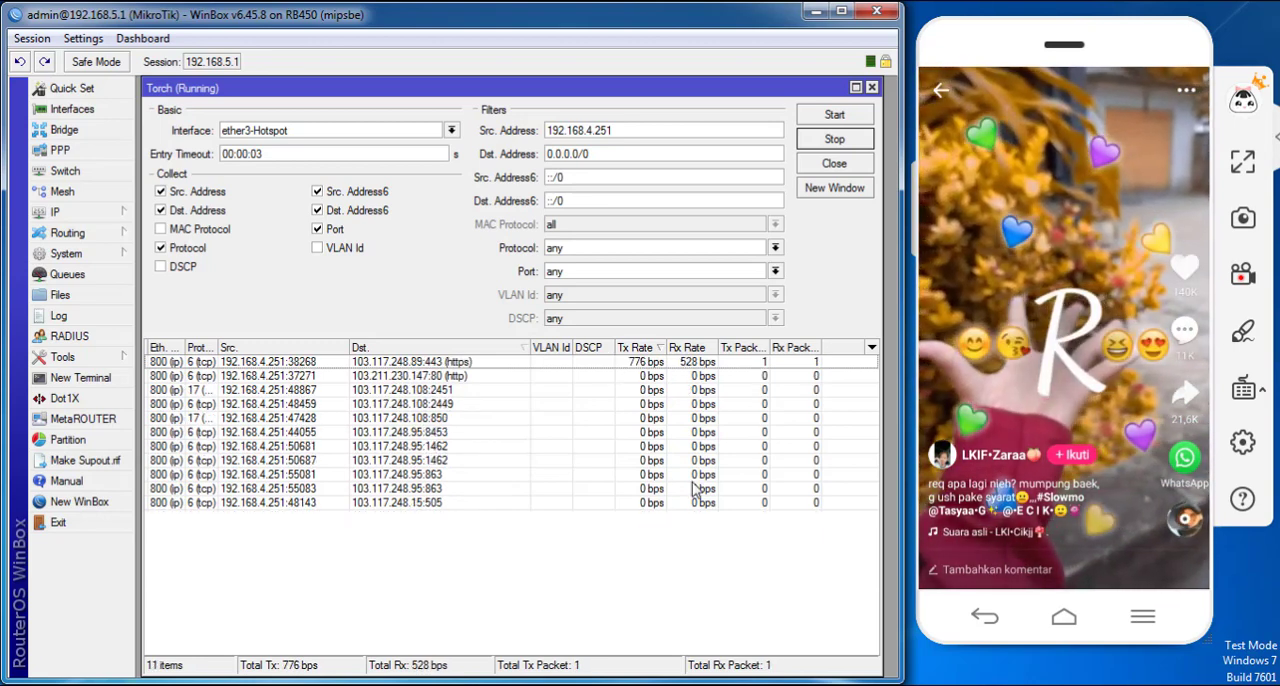
- Advance through the phone's video feed by two clips to generate fresh traffic in Torch
{"action": "left_click_drag", "start_coordinate": [1060, 440], "coordinate": [1055, 266]}
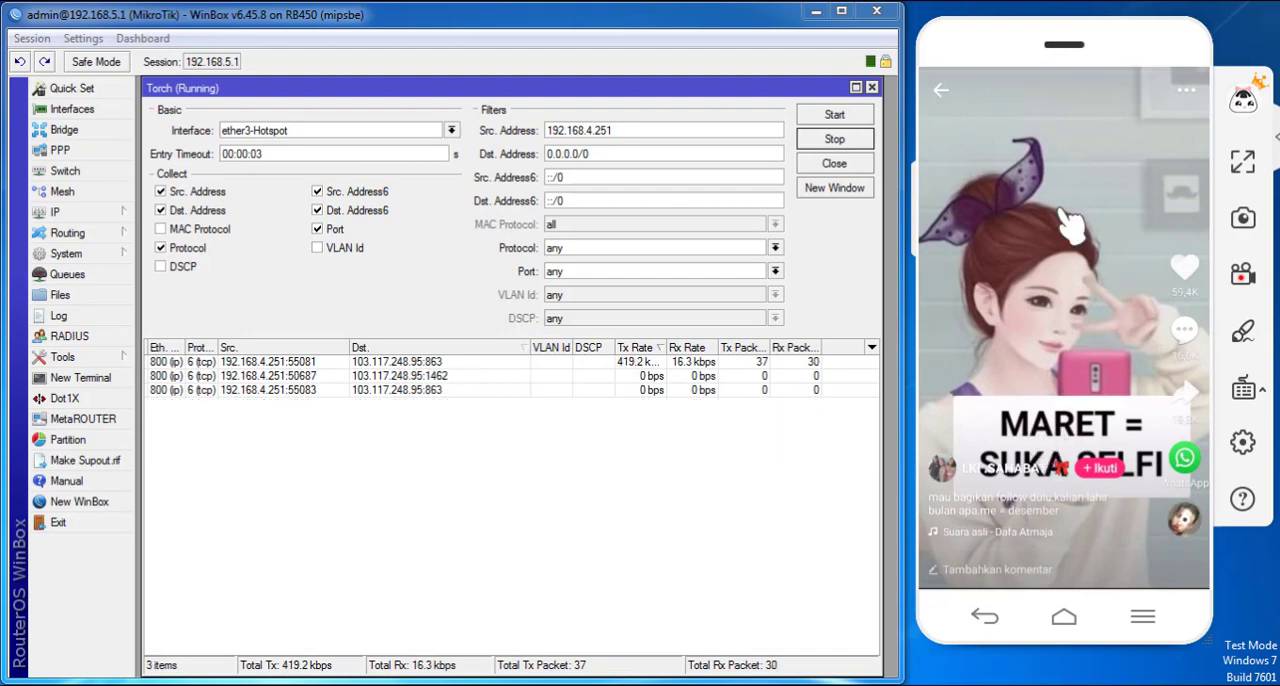
{"action": "left_click_drag", "start_coordinate": [1070, 378], "coordinate": [1066, 160]}
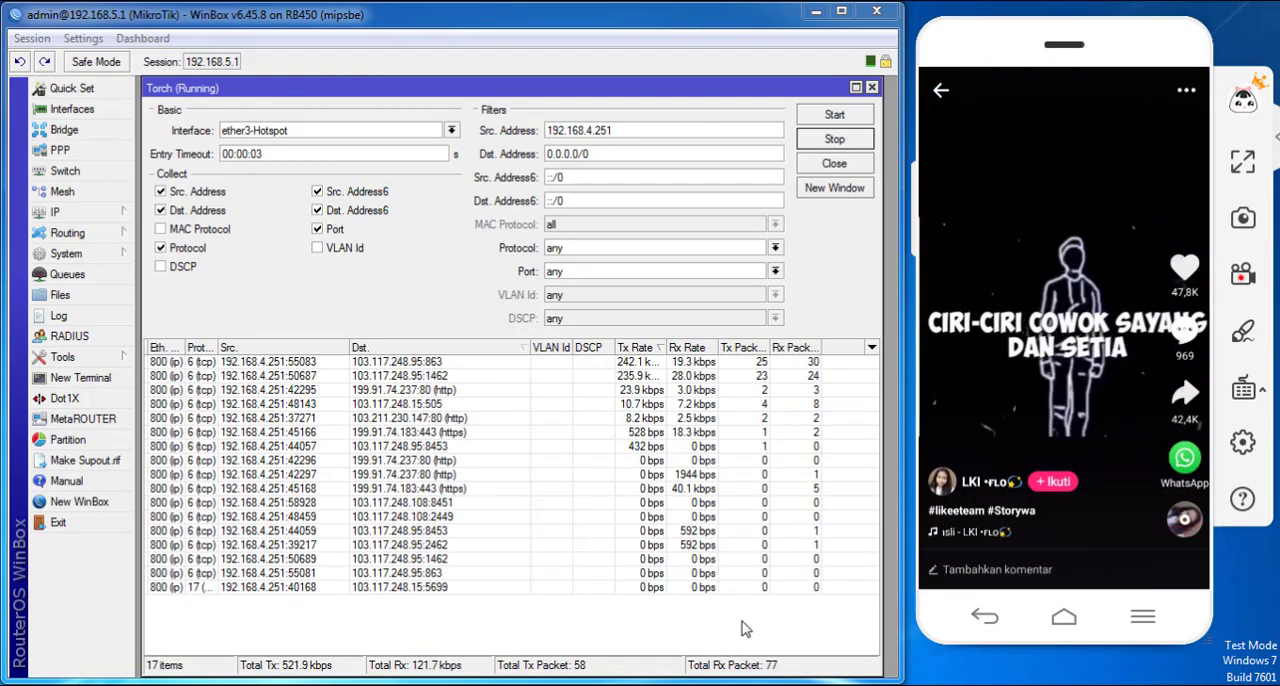
- Switch to the blank Excel workbook, shrink it to a narrow window, and place it beside a narrowed WinBox window
{"action": "left_click", "coordinate": [702, 684]}
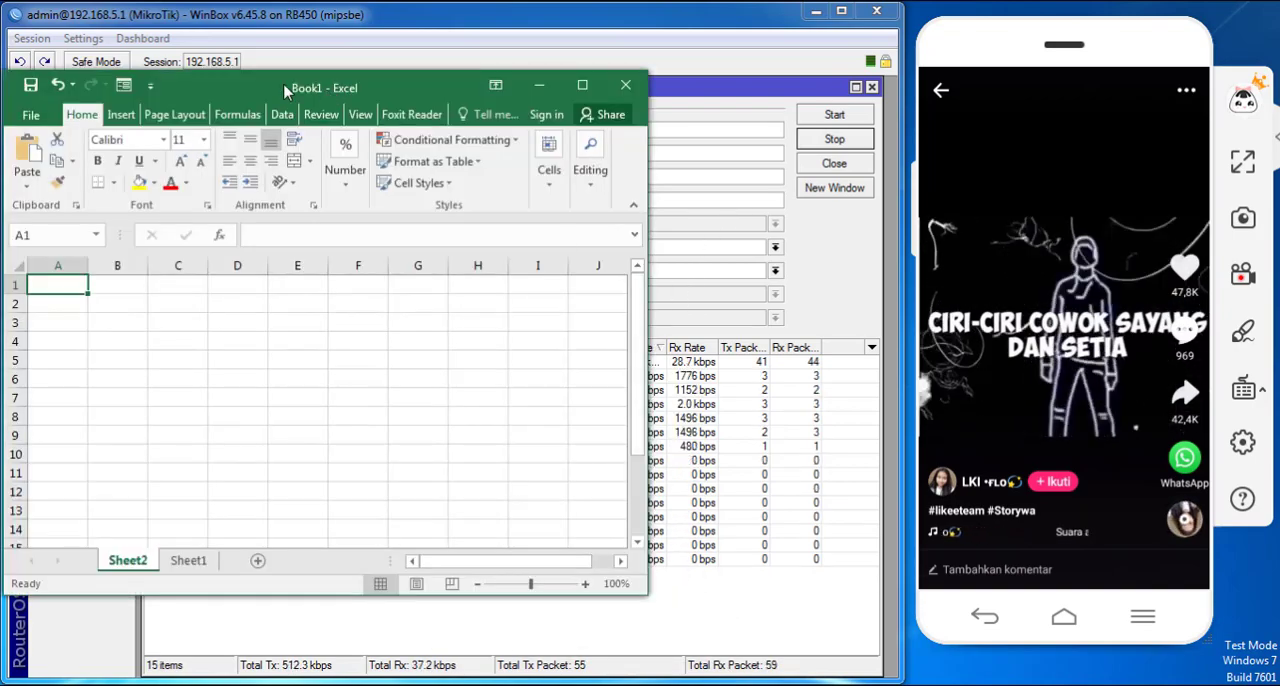
{"action": "left_click_drag", "start_coordinate": [285, 92], "coordinate": [859, 75]}
{"action": "left_click_drag", "start_coordinate": [1205, 309], "coordinate": [752, 296]}
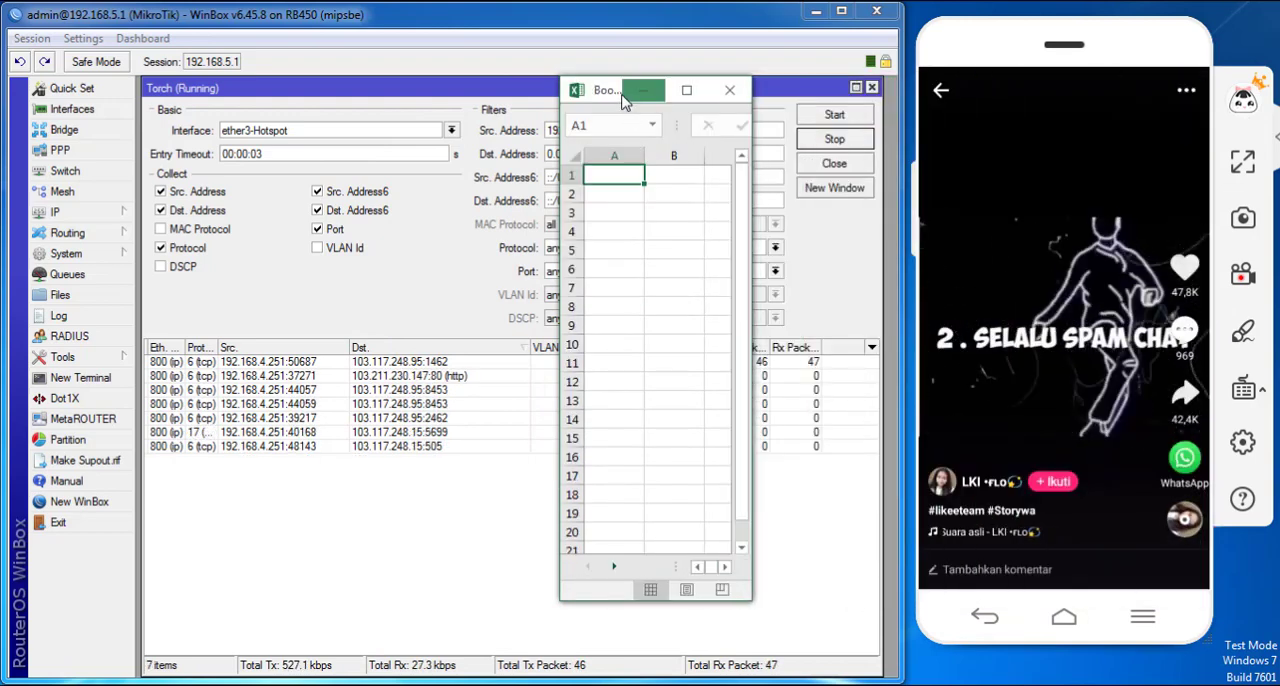
{"action": "left_click_drag", "start_coordinate": [618, 100], "coordinate": [880, 170]}
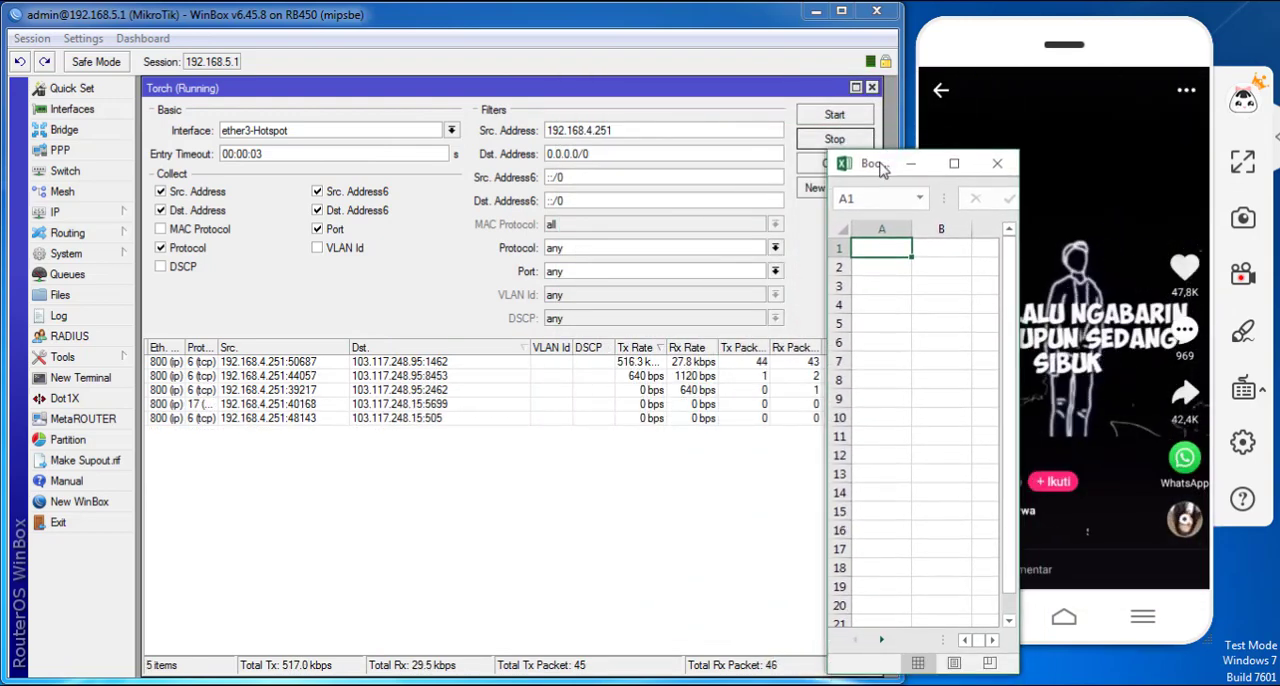
{"action": "left_click", "coordinate": [725, 18]}
{"action": "left_click_drag", "start_coordinate": [902, 80], "coordinate": [793, 88]}
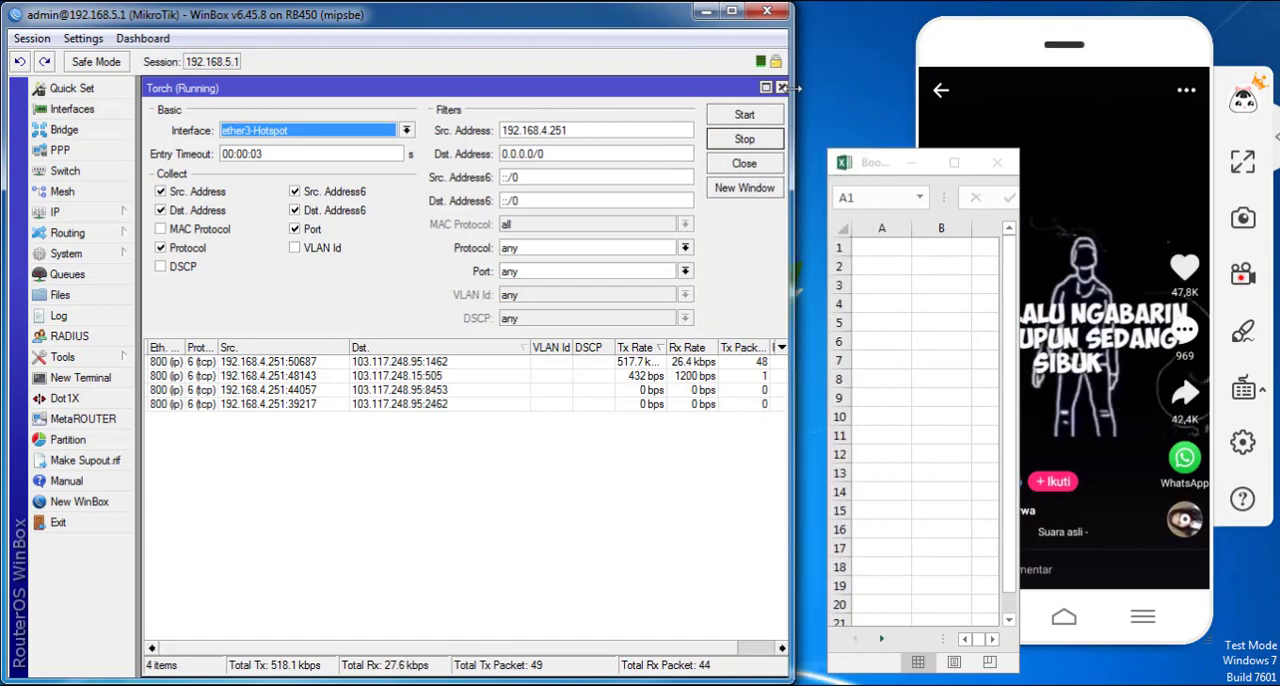
{"action": "left_click_drag", "start_coordinate": [928, 165], "coordinate": [794, 42]}
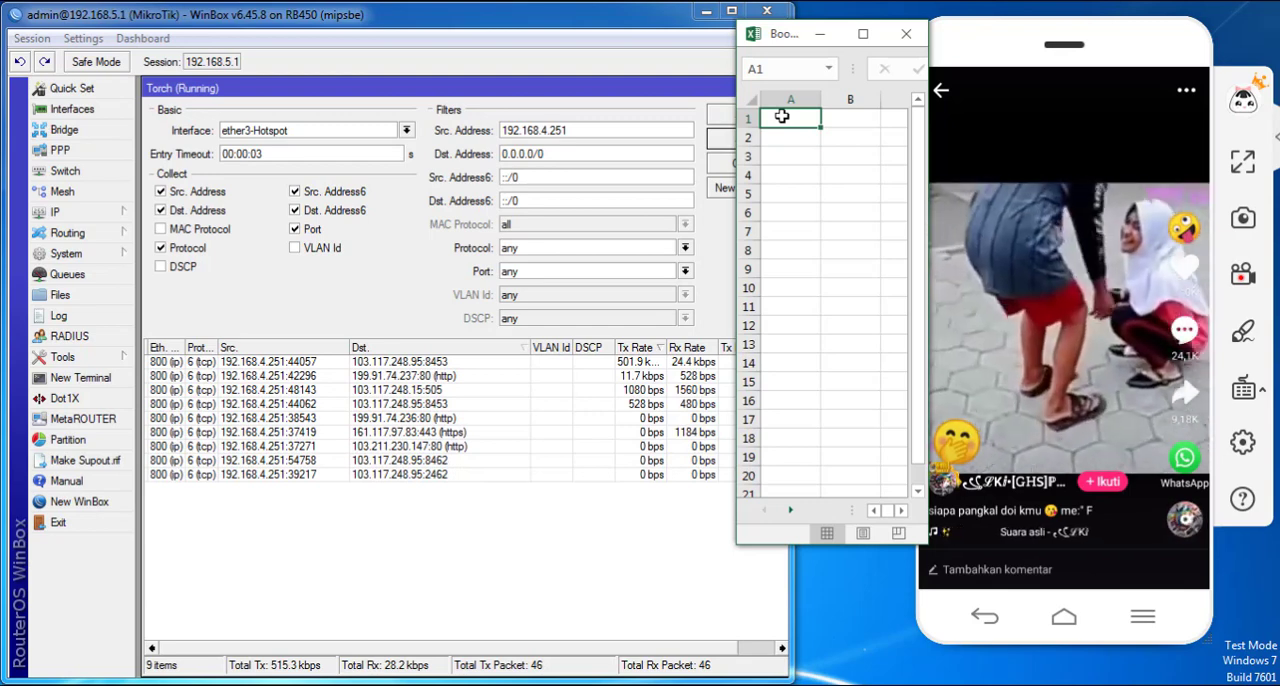
- Record destination port 8453 in cell A1, advance to another video, and record port 2462 in cell A2
{"action": "type", "text": "8458"}
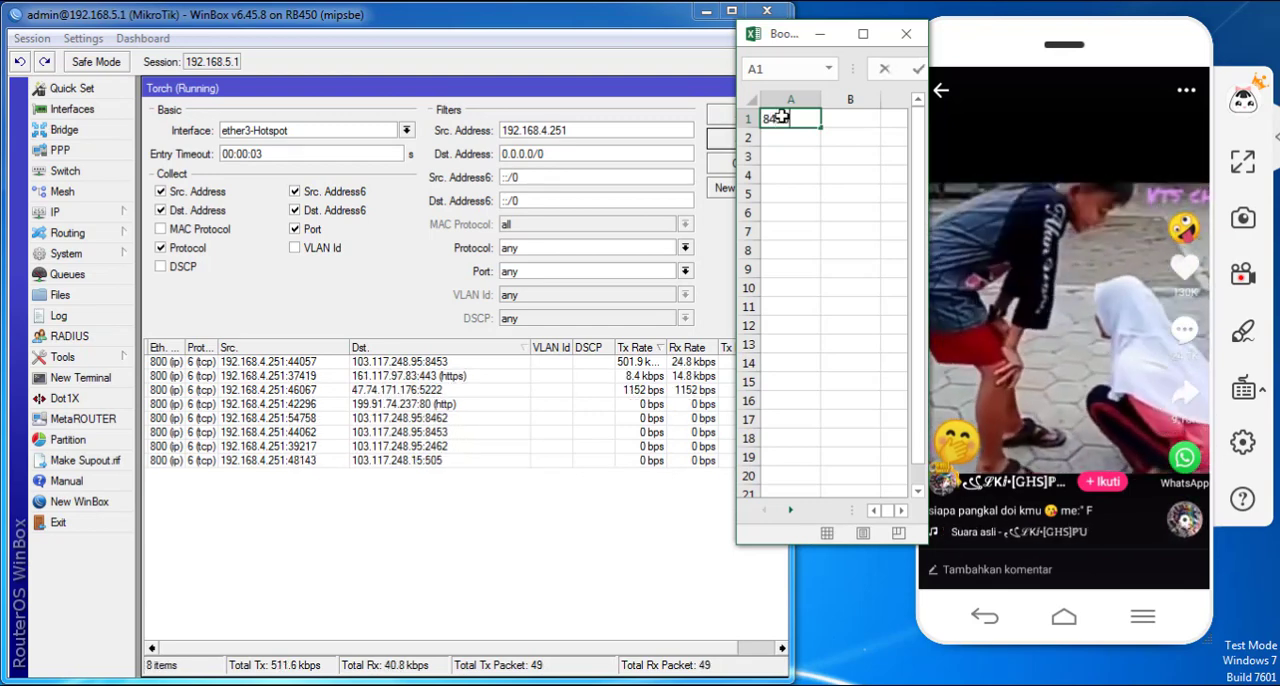
{"action": "key", "text": "Return"}
{"action": "left_click_drag", "start_coordinate": [1132, 382], "coordinate": [1123, 237]}
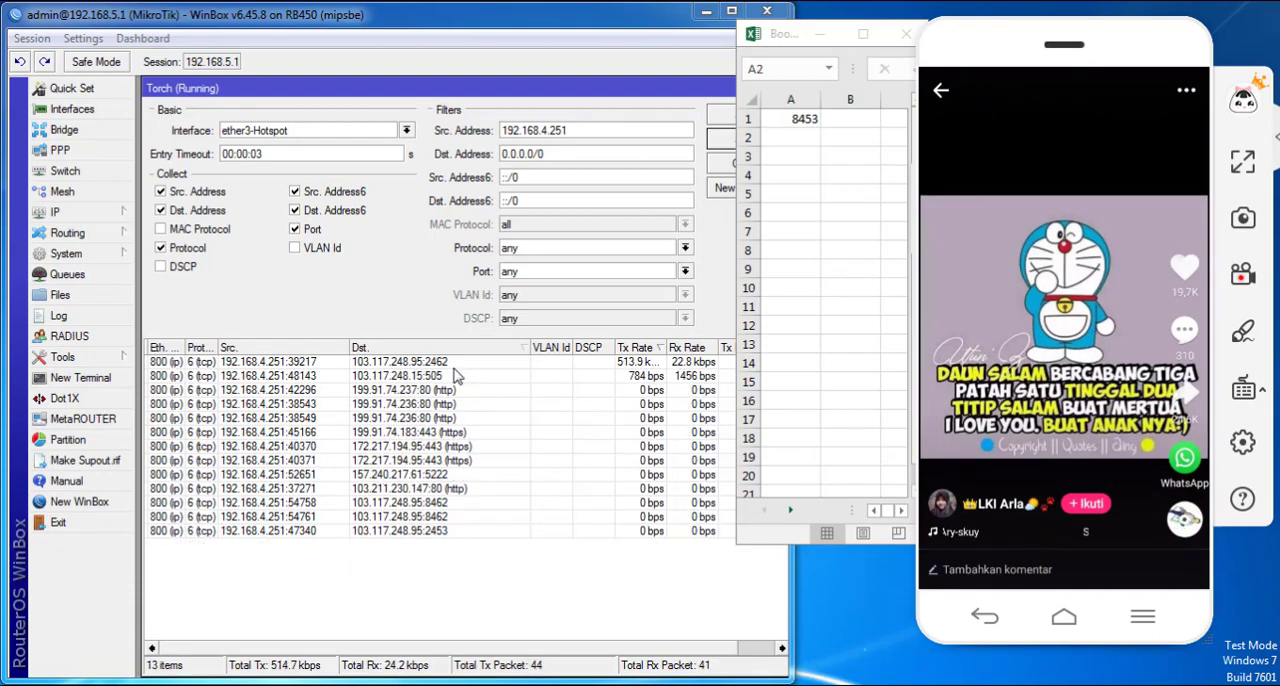
{"action": "left_click", "coordinate": [789, 137]}
{"action": "type", "text": "2462"}
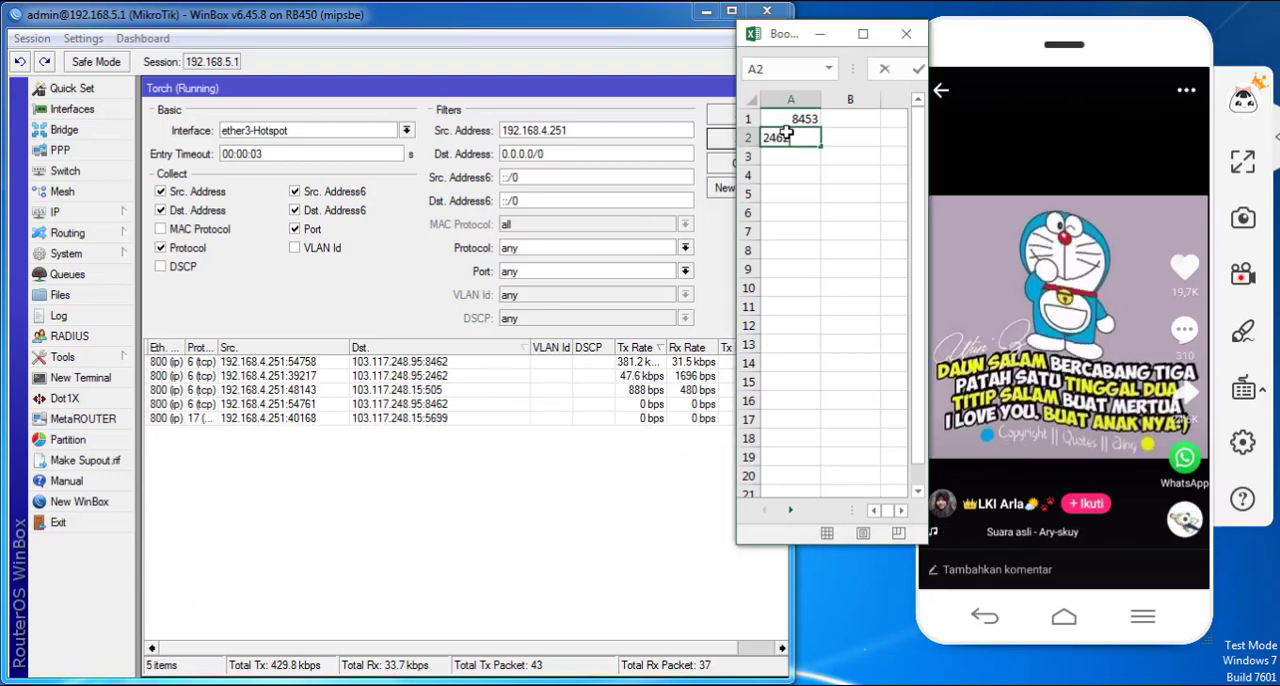
{"action": "key", "text": "Return"}
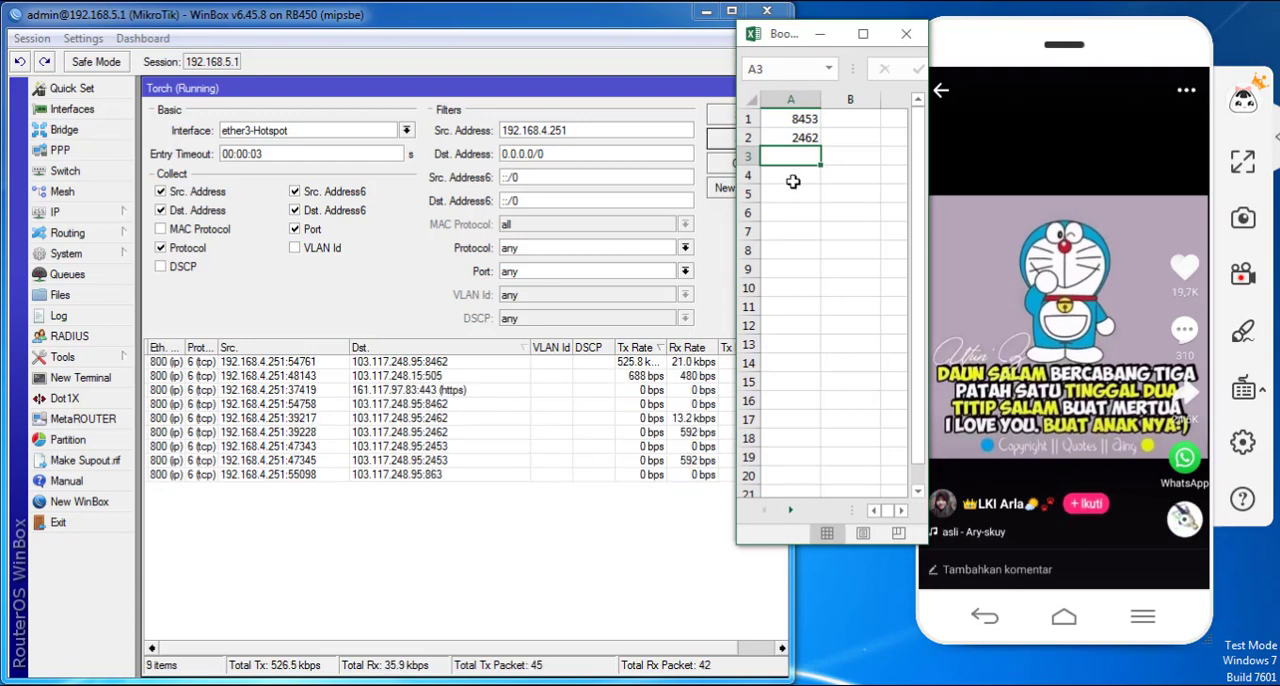
- Record the destination ports 8462 in cell A3 and 863 in cell A4
{"action": "type", "text": "8462"}
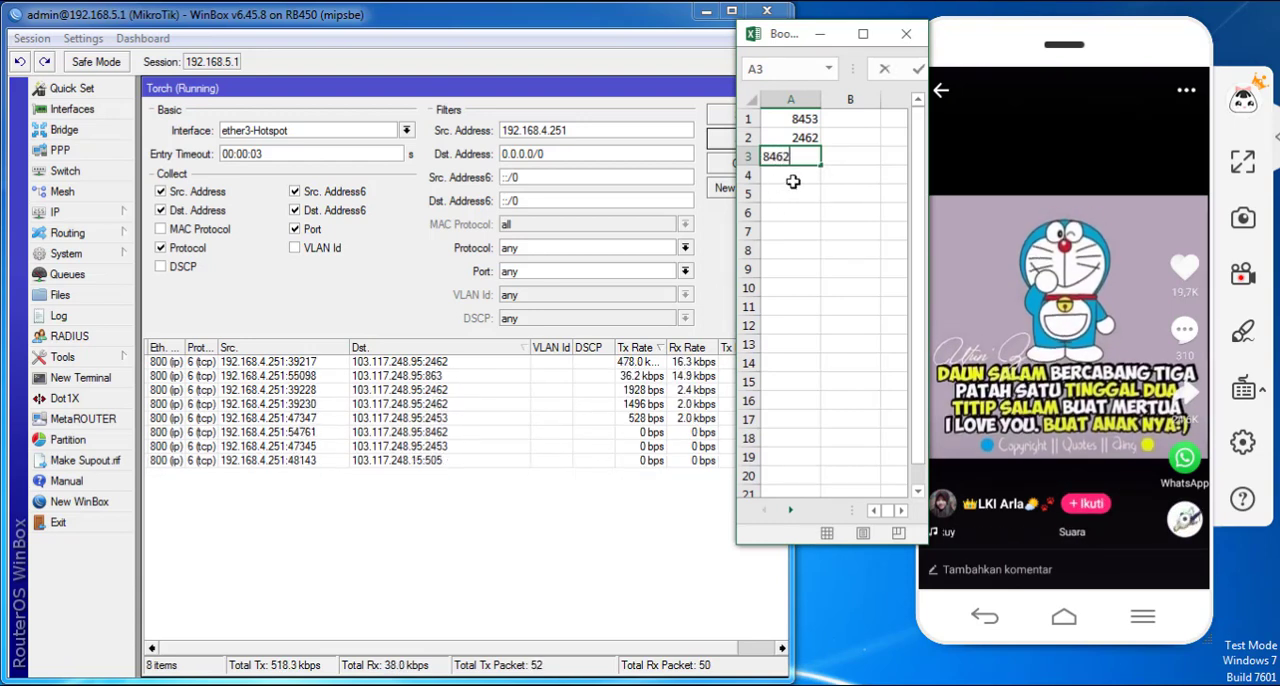
{"action": "key", "text": "Return"}
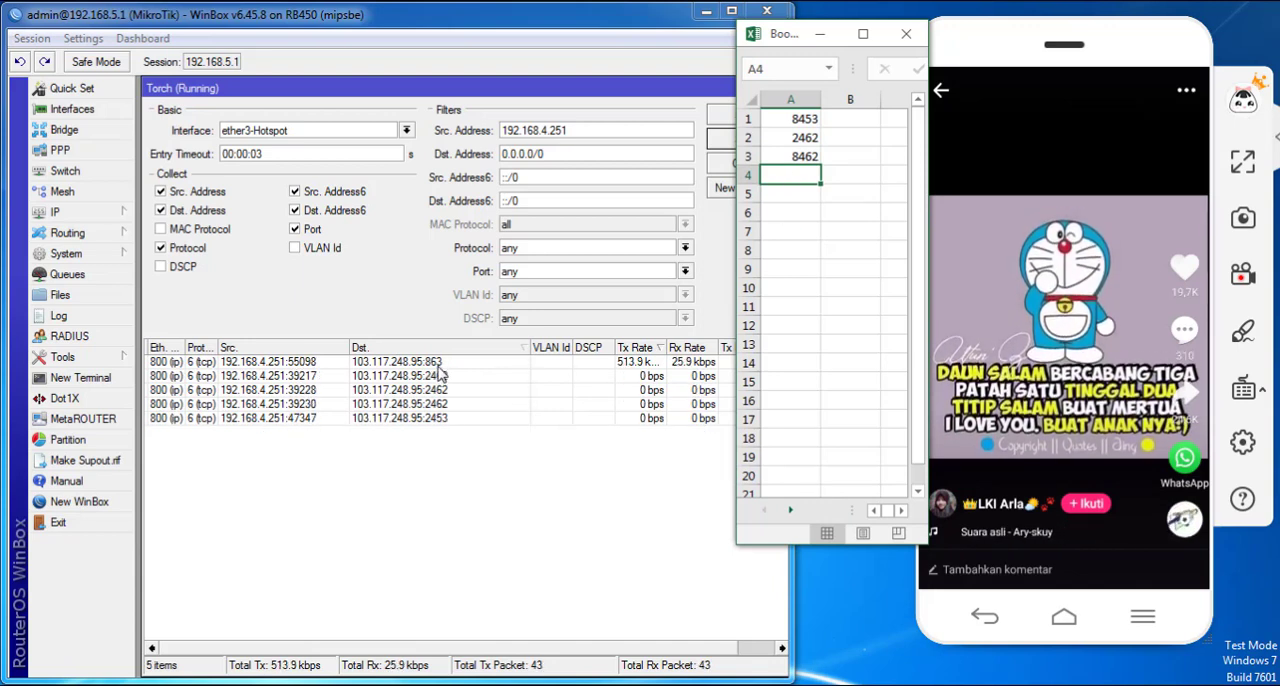
{"action": "type", "text": "863"}
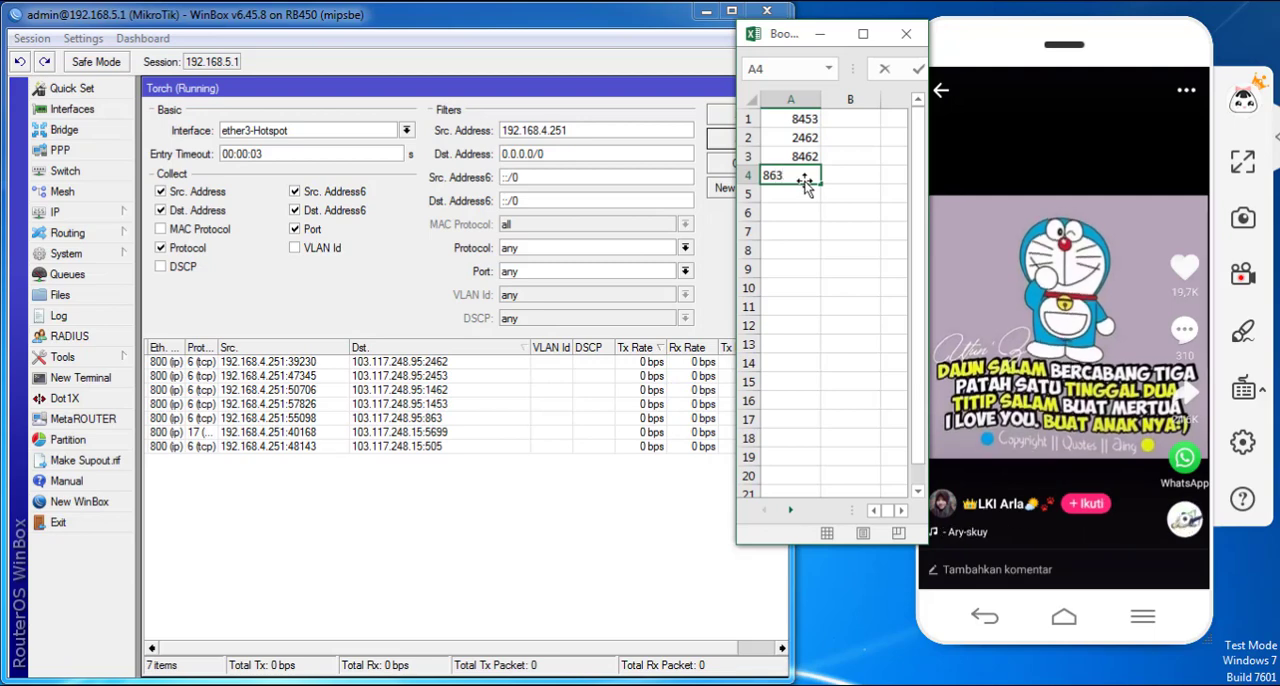
{"action": "key", "text": "Return"}
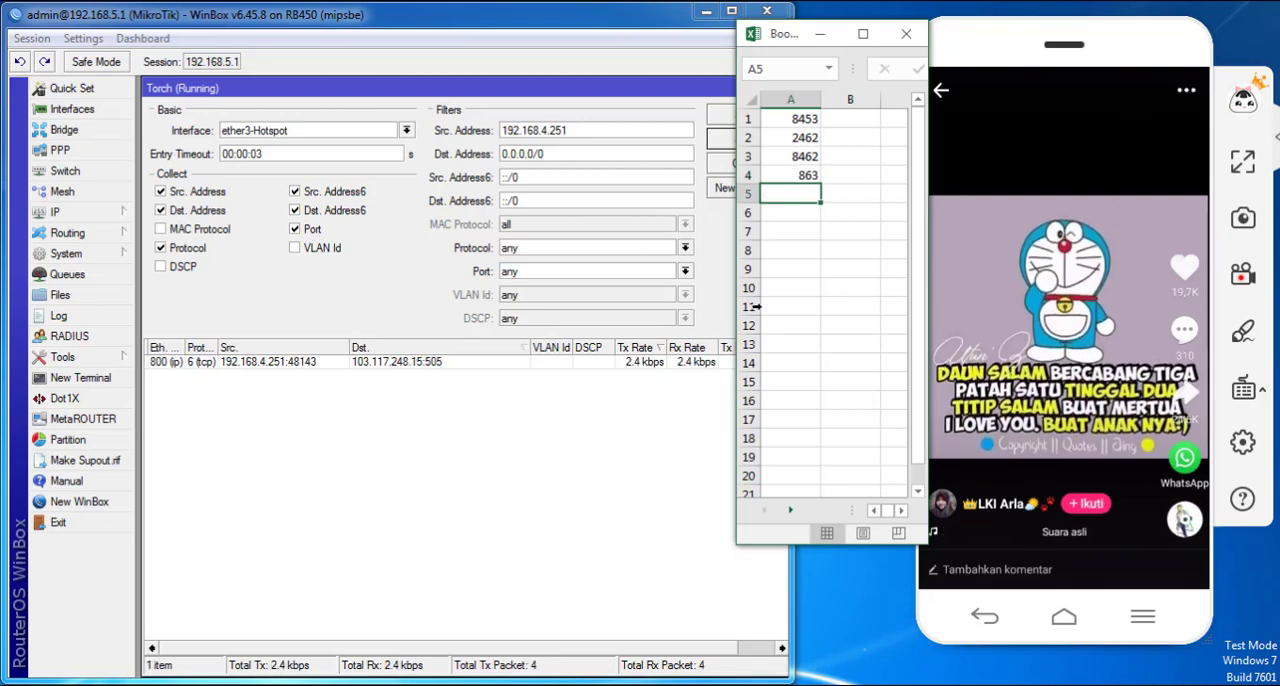
- Switch the phone to another video and record its destination port 2453 in cell A5
{"action": "left_click_drag", "start_coordinate": [1075, 424], "coordinate": [1022, 350]}
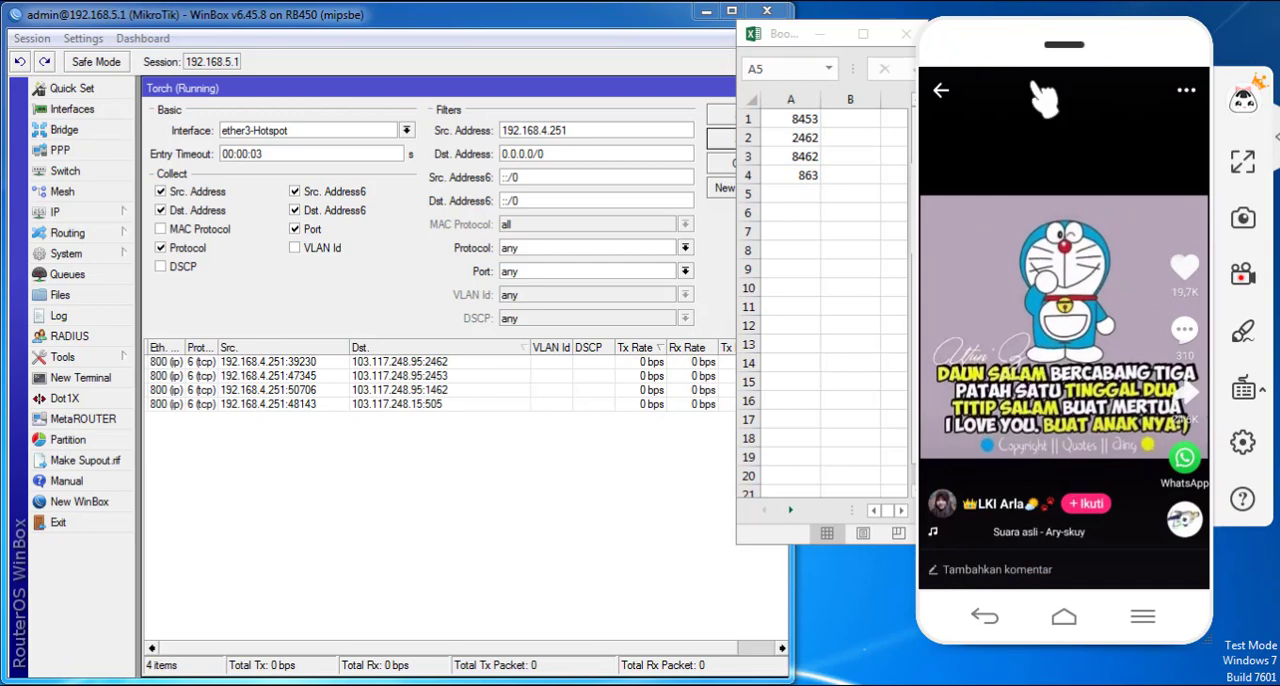
{"action": "left_click_drag", "start_coordinate": [1034, 86], "coordinate": [1034, 342]}
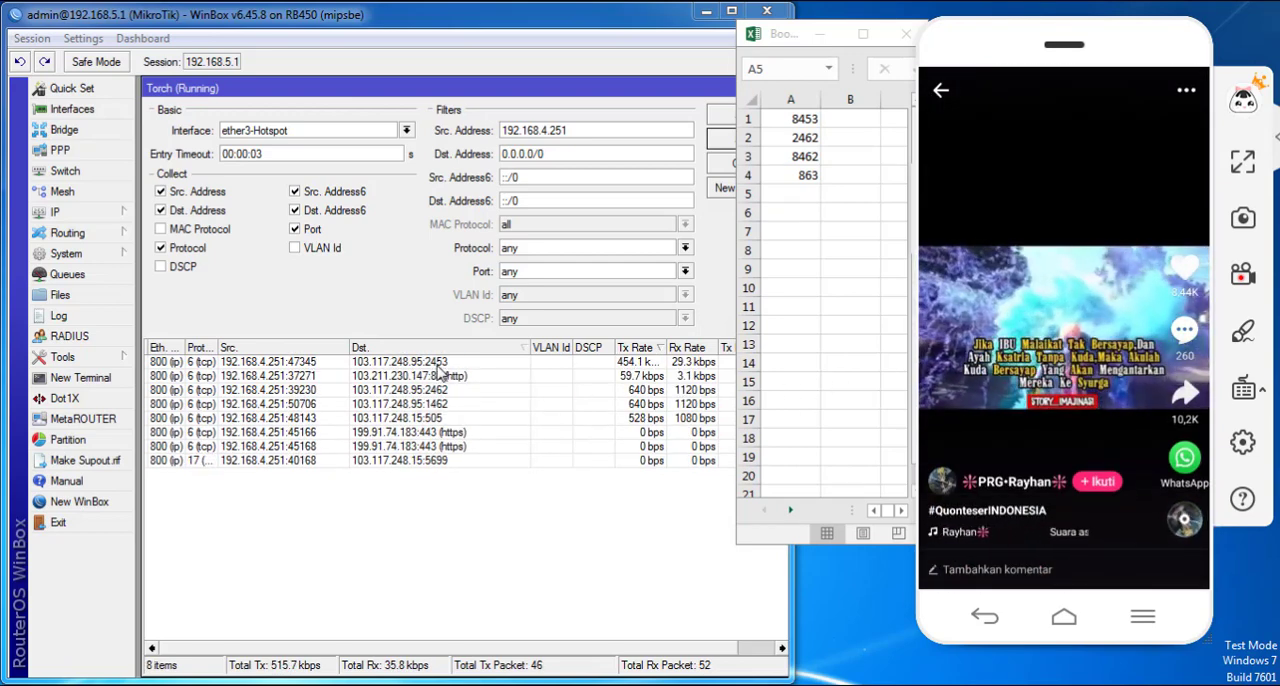
{"action": "left_click", "coordinate": [793, 190]}
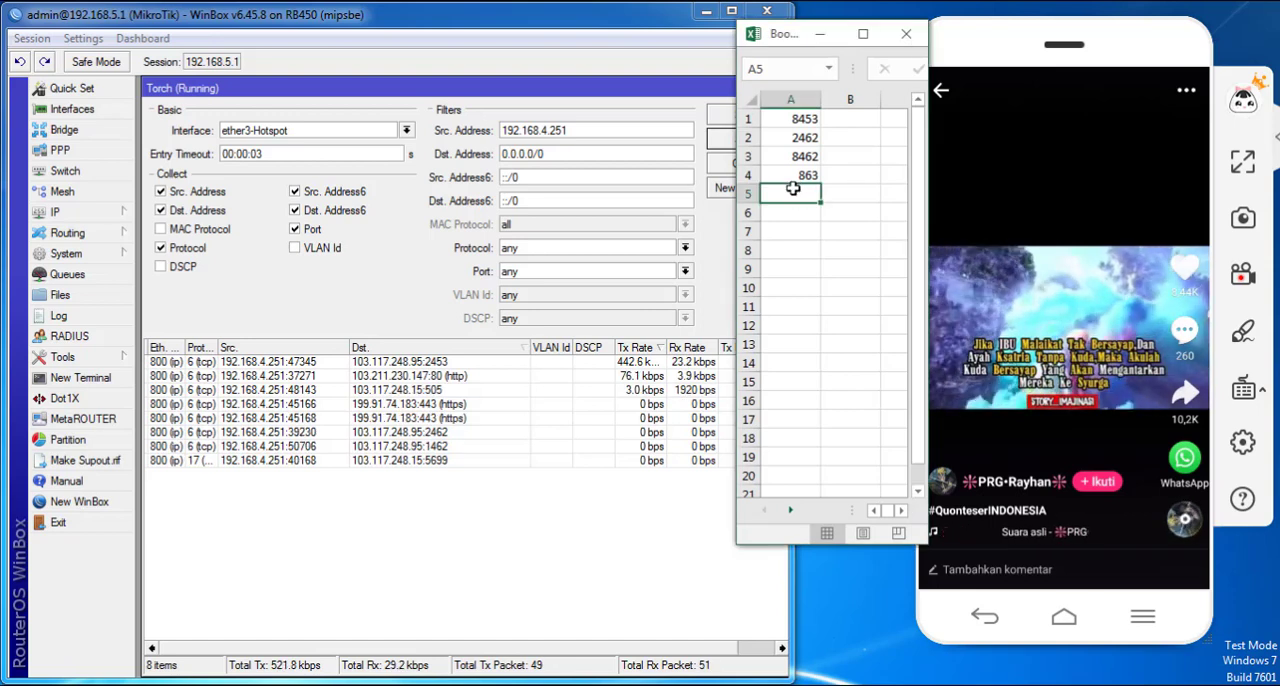
{"action": "type", "text": "245"}
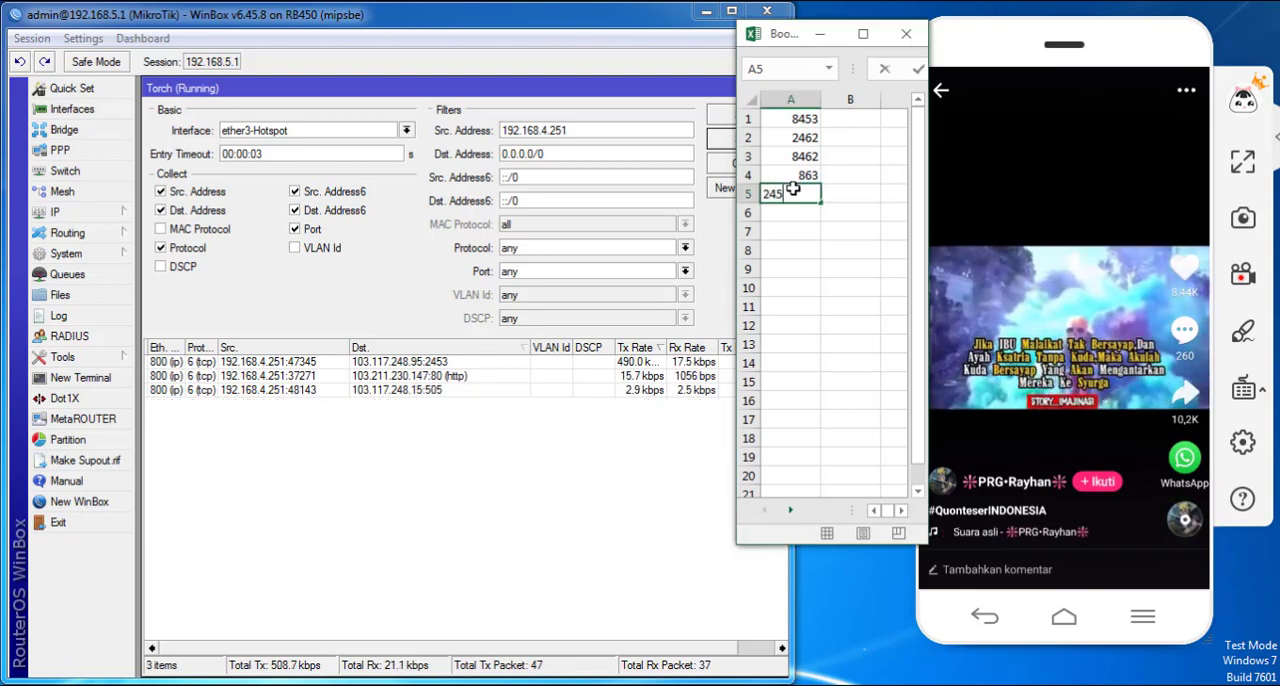
{"action": "type", "text": "3"}
{"action": "key", "text": "Return"}
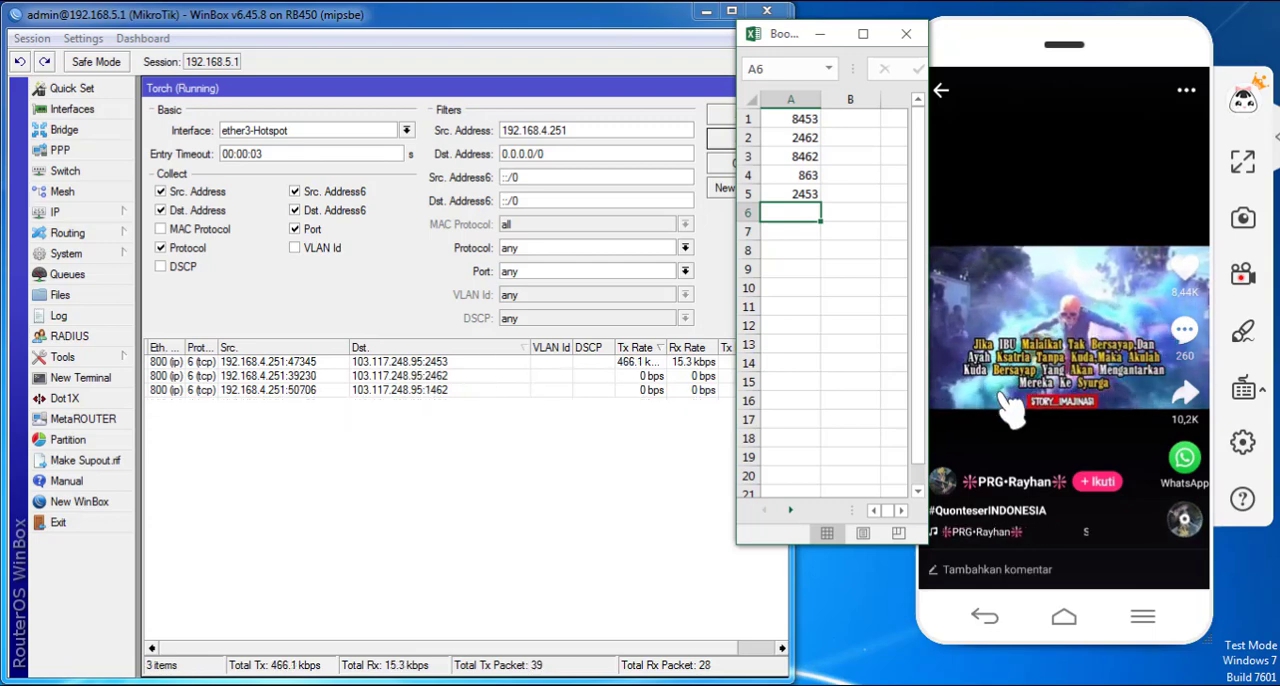
- Play further videos on the phone and compare their busiest destination ports in Torch with the ports recorded in column A
{"action": "left_click_drag", "start_coordinate": [1043, 400], "coordinate": [1057, 300]}
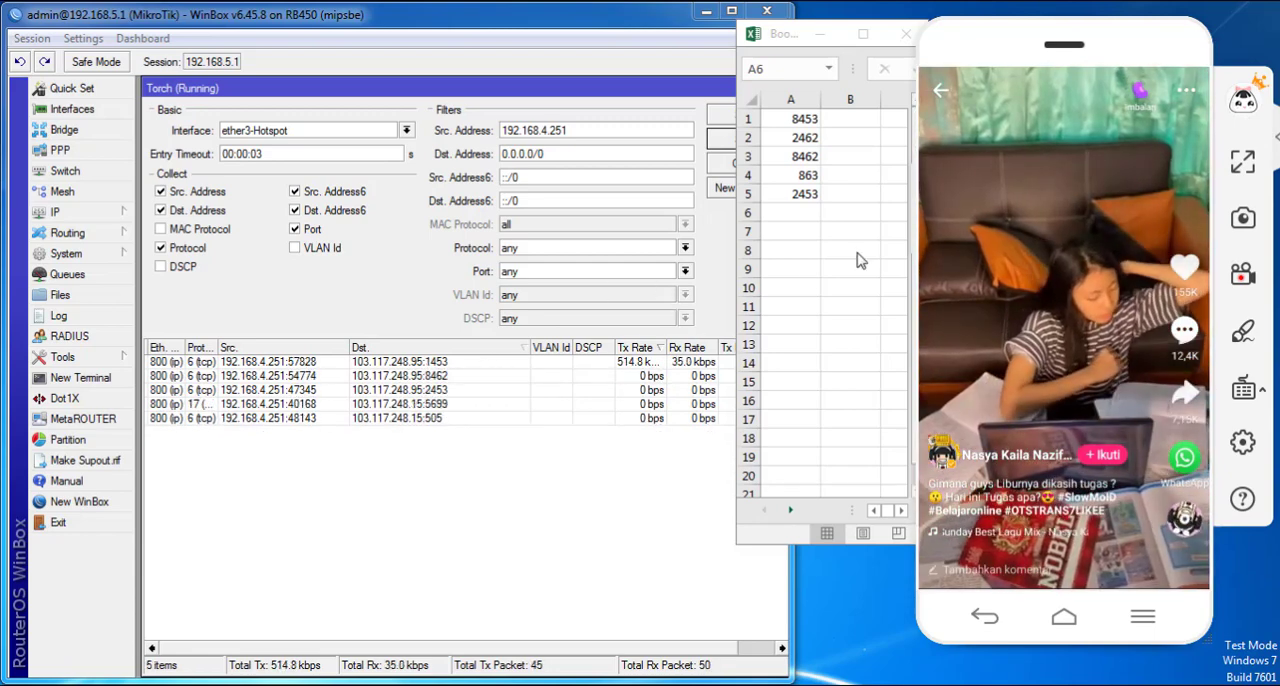
{"action": "left_click", "coordinate": [797, 207]}
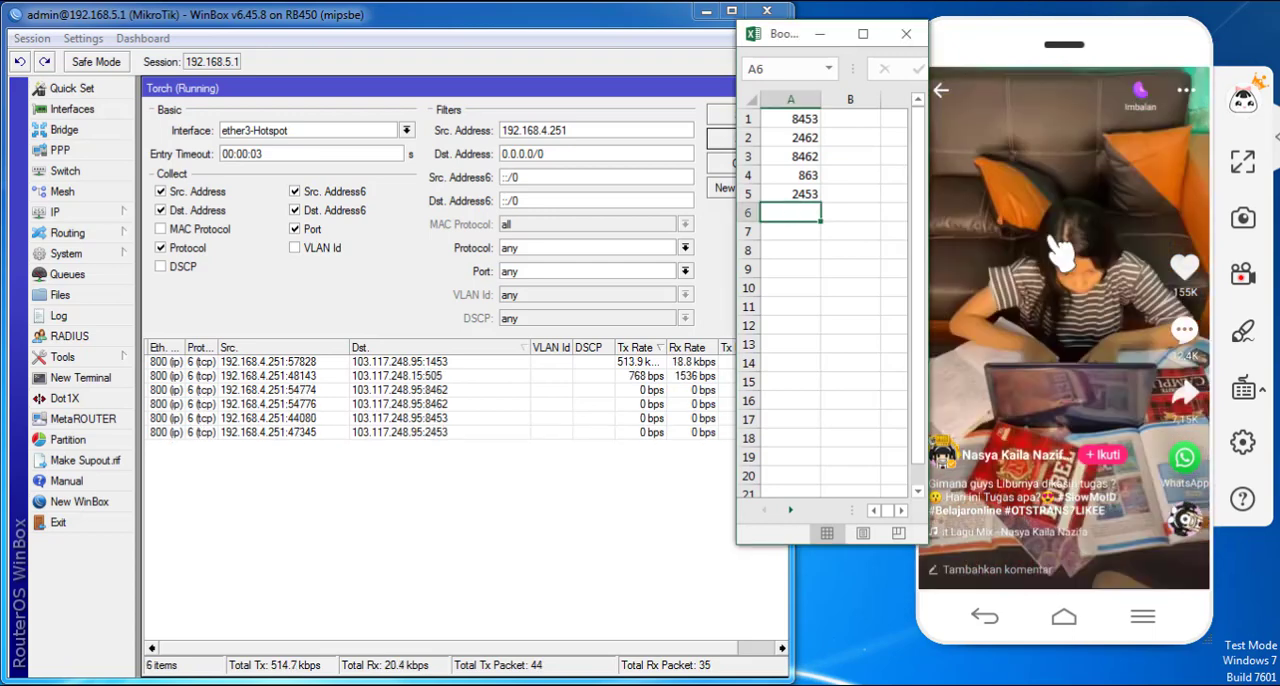
{"action": "left_click_drag", "start_coordinate": [1094, 320], "coordinate": [1080, 137]}
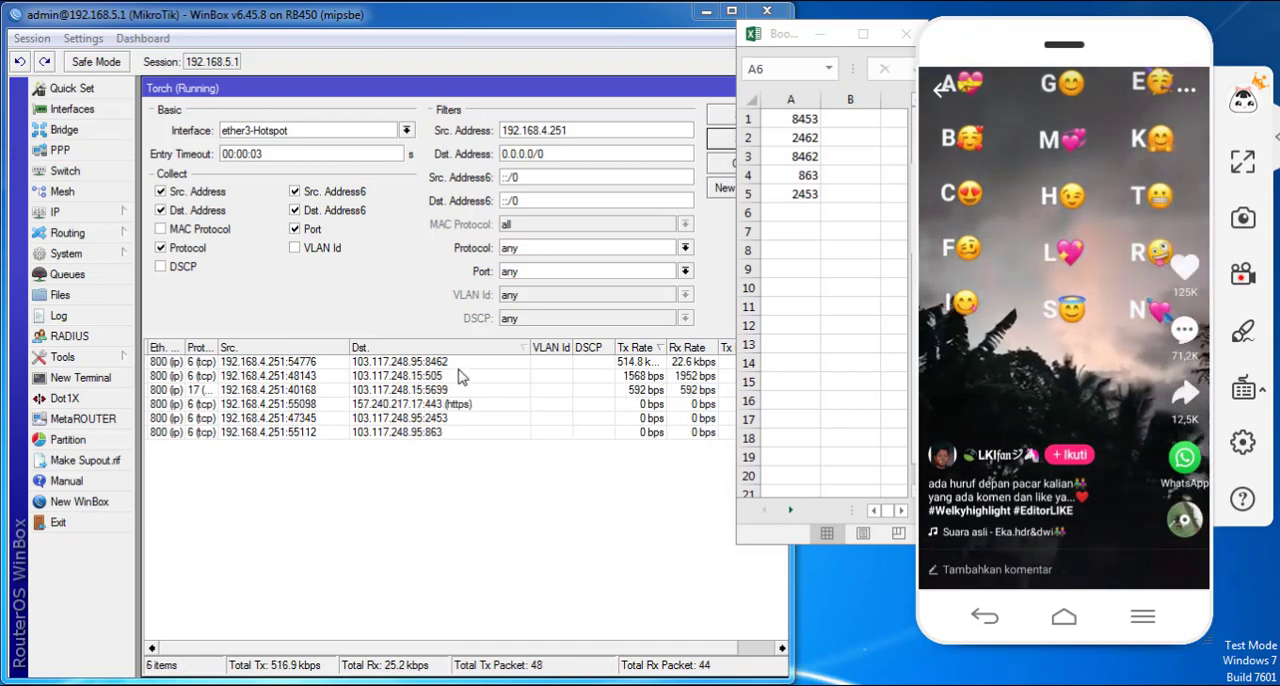
{"action": "left_click", "coordinate": [808, 158]}
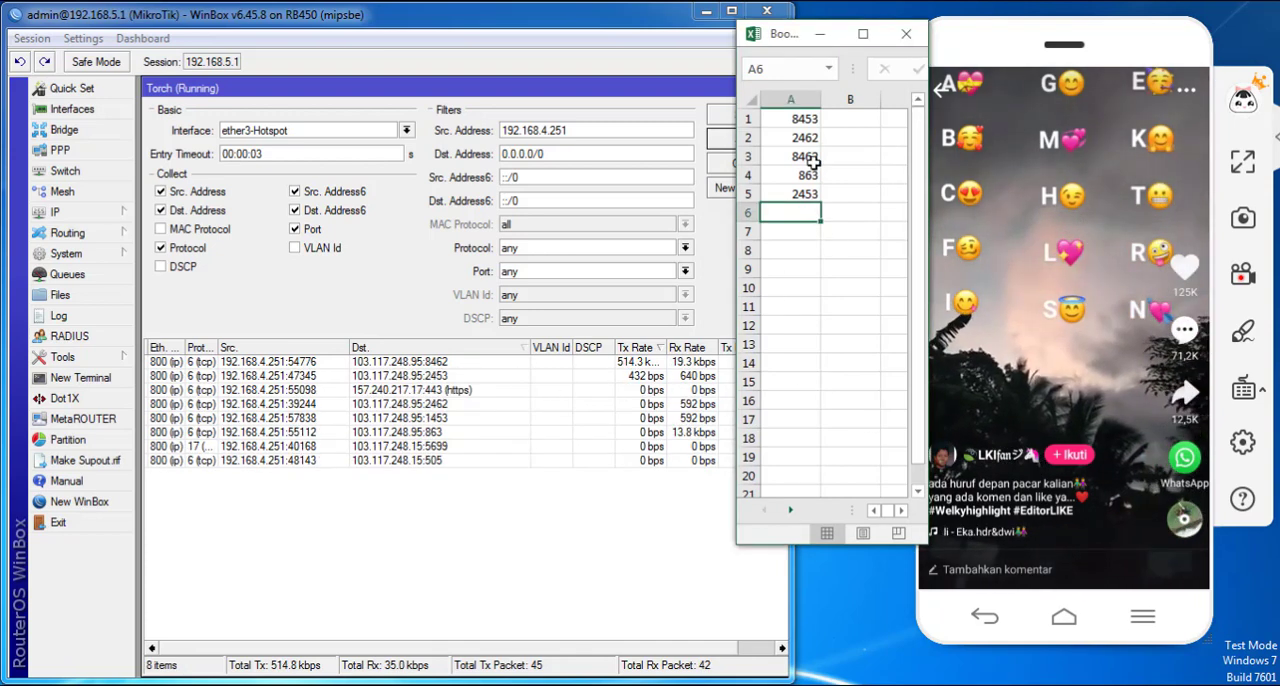
{"action": "left_click_drag", "start_coordinate": [1103, 452], "coordinate": [1047, 376]}
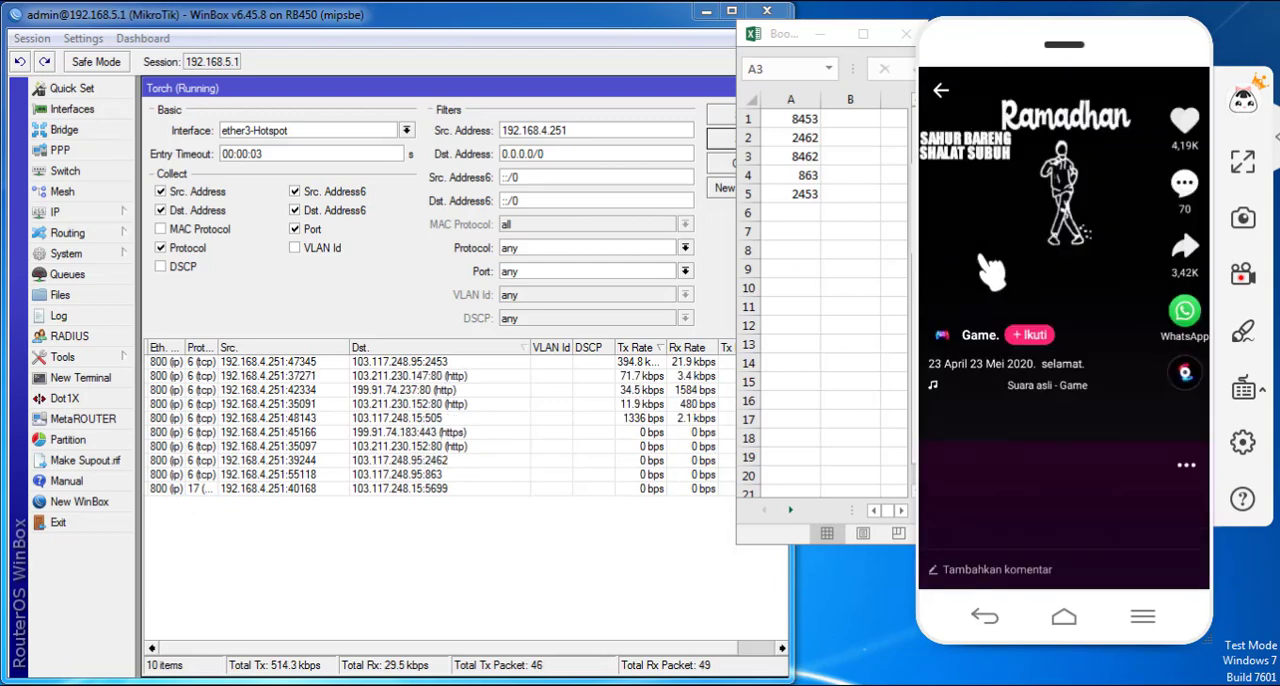
- Advance the phone to another video, extend the spreadsheet window's height, and compare Torch's busiest destination ports with cells A1:A5
{"action": "left_click_drag", "start_coordinate": [1058, 372], "coordinate": [1060, 100]}
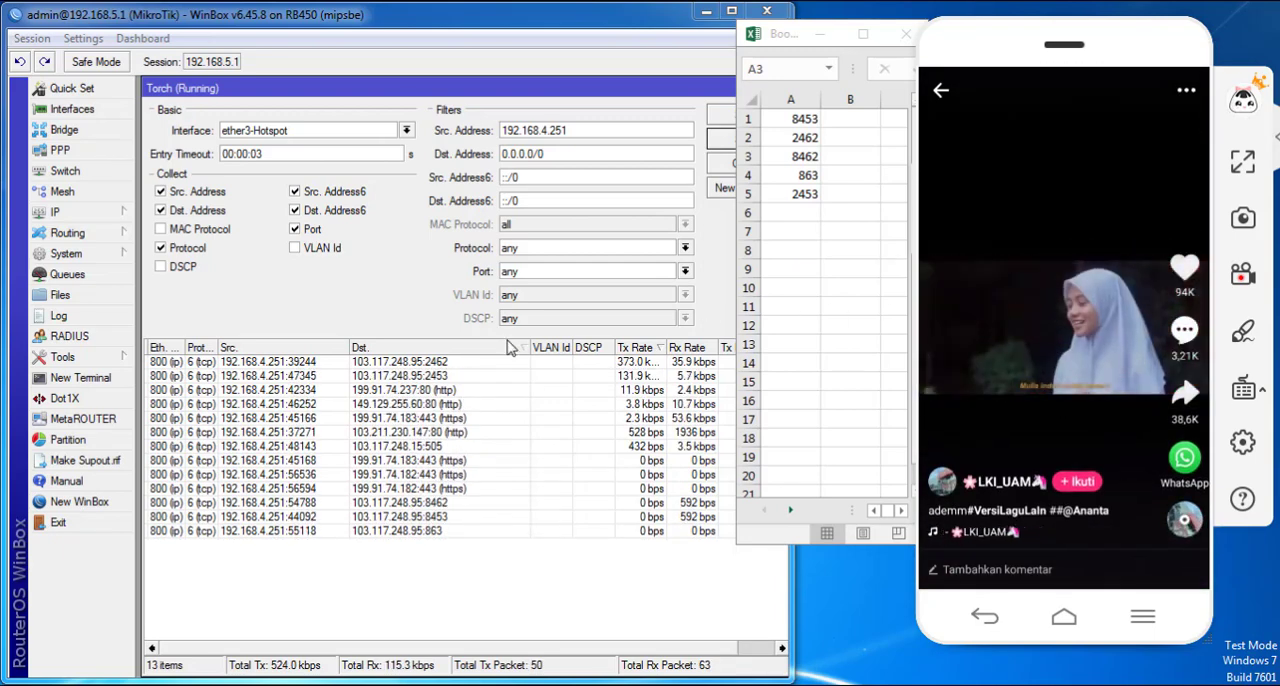
{"action": "left_click", "coordinate": [805, 153]}
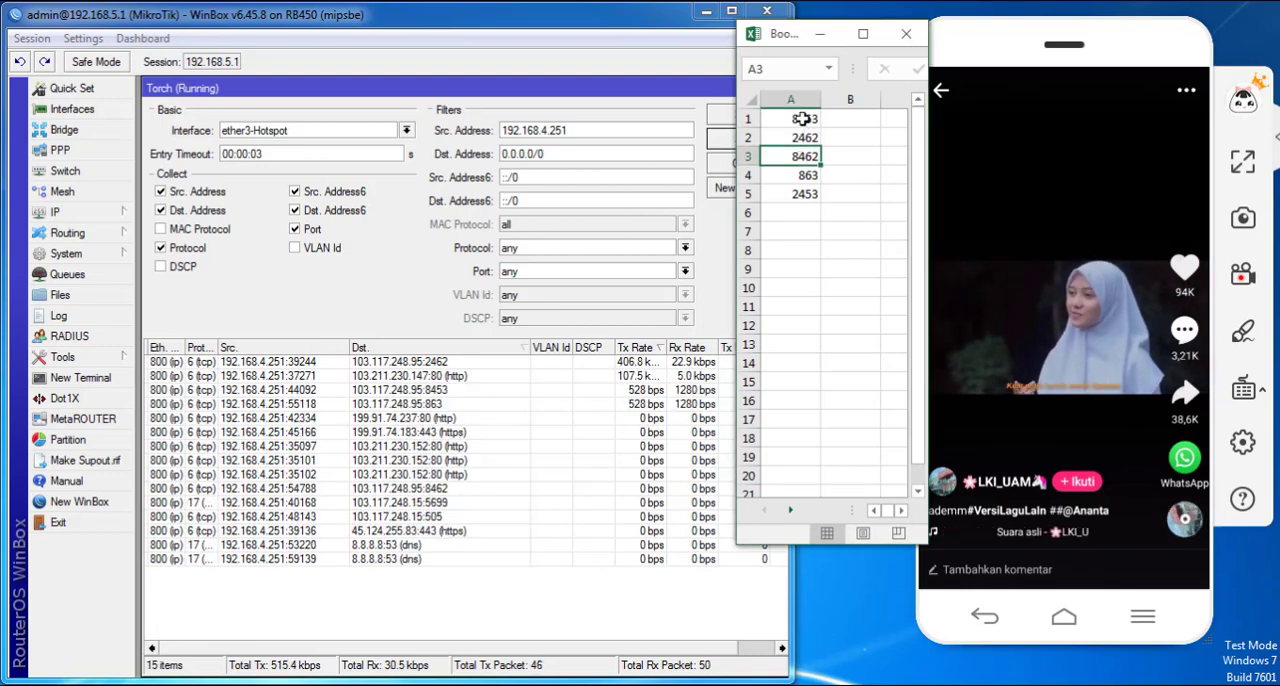
{"action": "left_click_drag", "start_coordinate": [803, 118], "coordinate": [807, 196]}
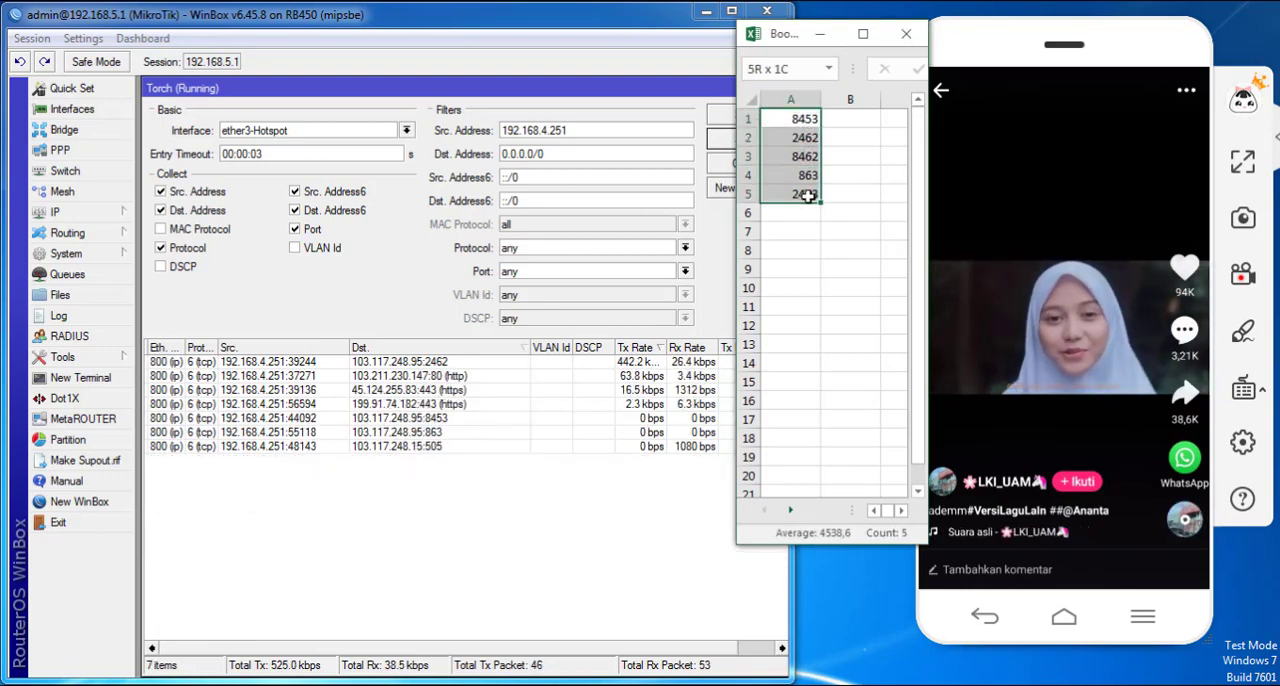
{"action": "double_click", "coordinate": [870, 544]}
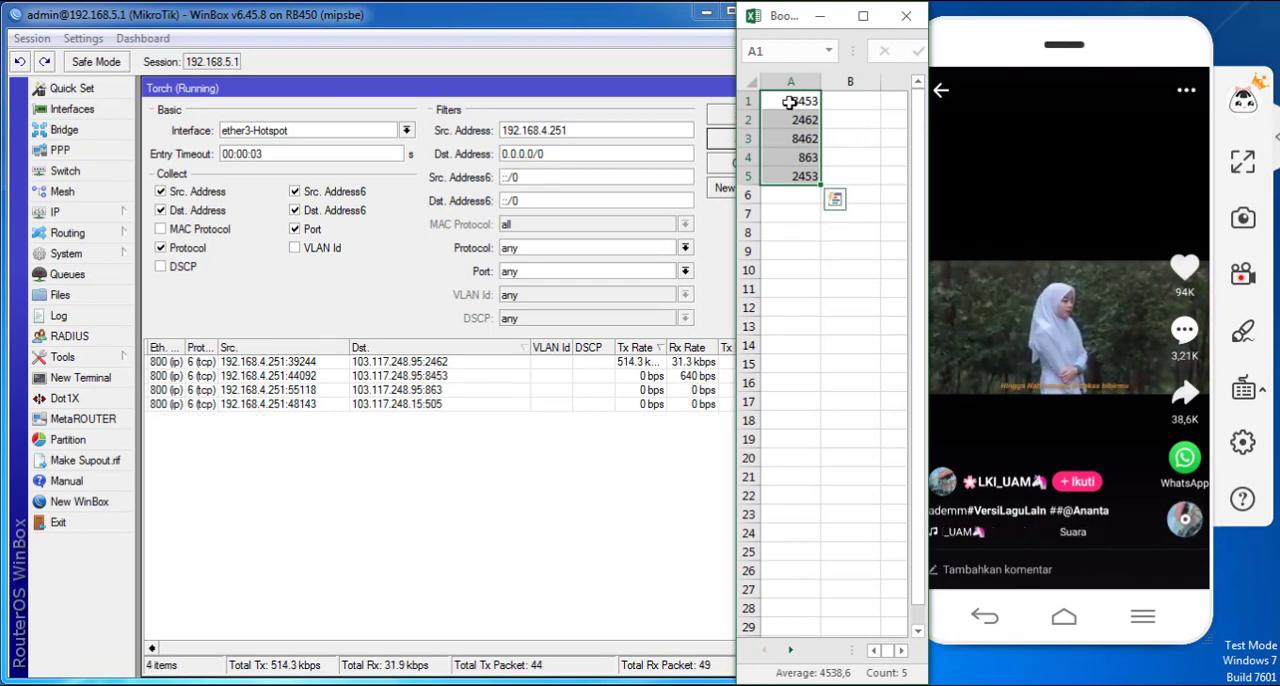
{"action": "left_click_drag", "start_coordinate": [790, 101], "coordinate": [791, 178]}
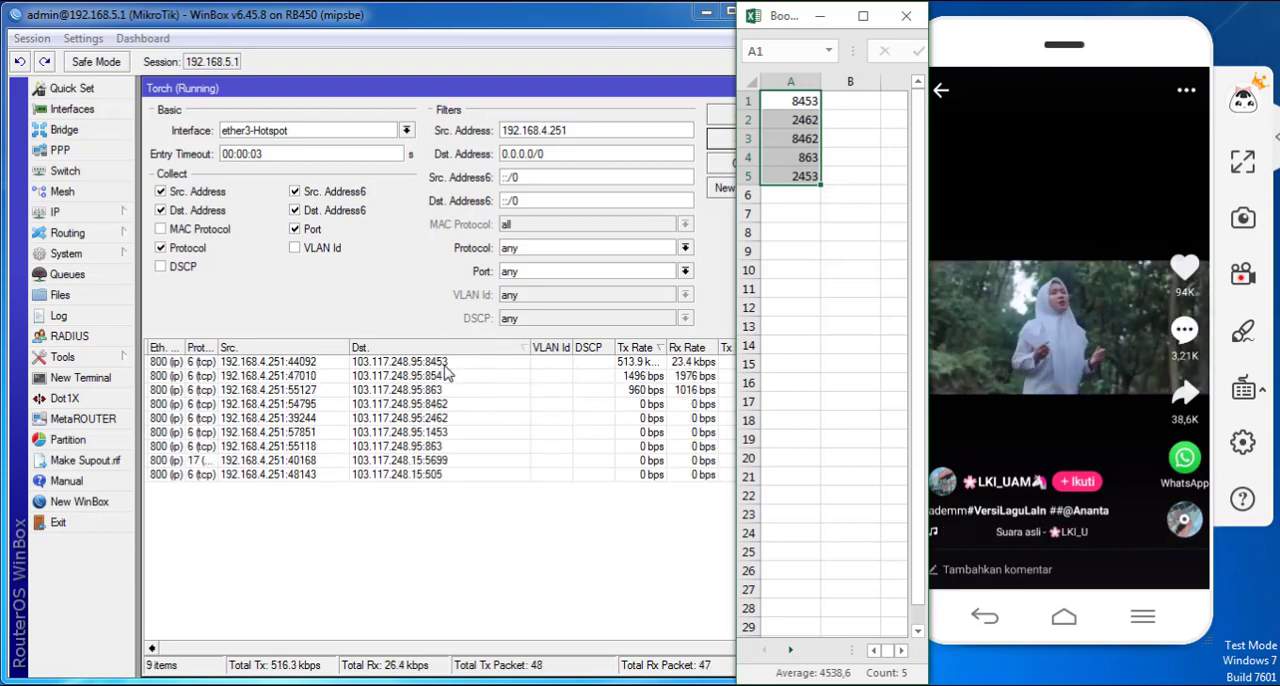
{"action": "left_click", "coordinate": [806, 104]}
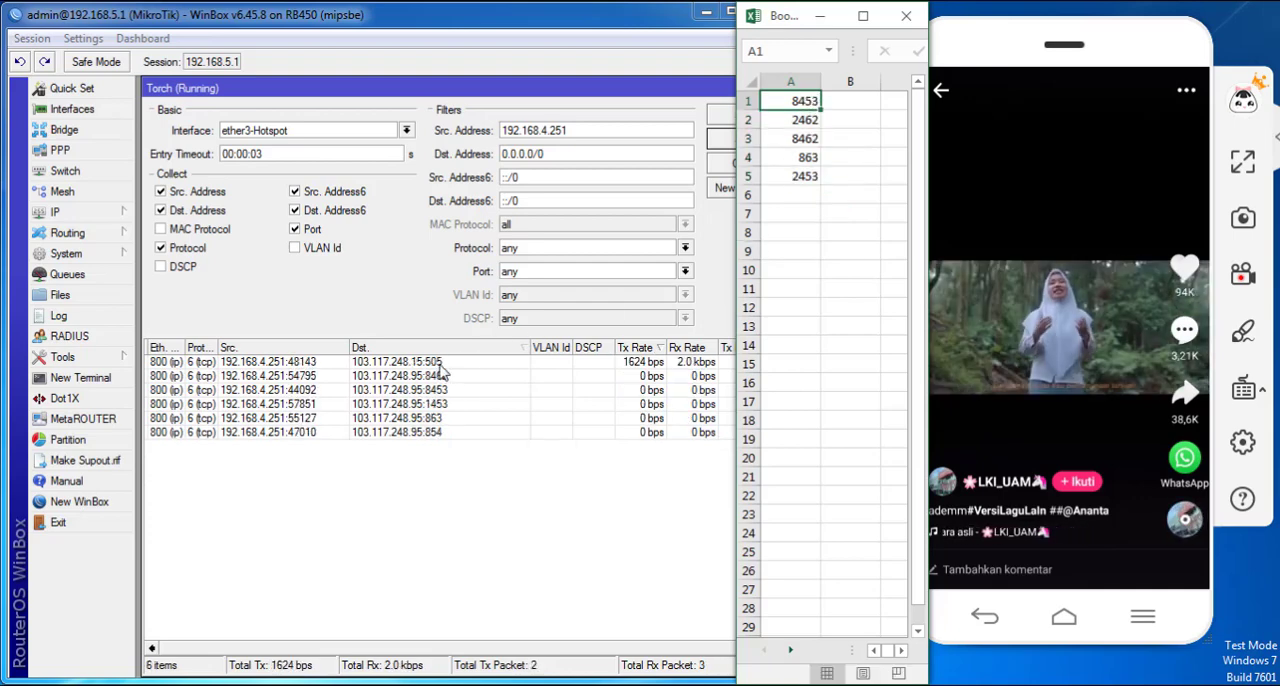
- Switch the phone to another video and record its destination port 2462 in cell A6
{"action": "left_click_drag", "start_coordinate": [1099, 450], "coordinate": [1049, 98]}
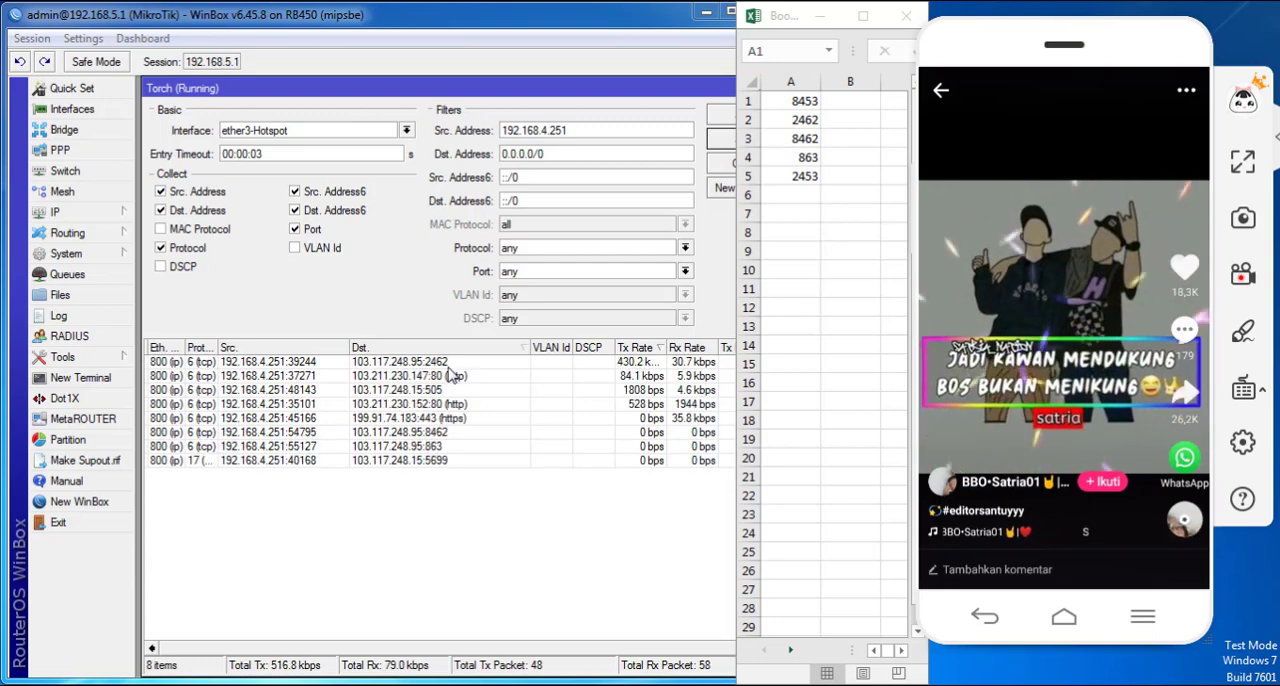
{"action": "left_click", "coordinate": [799, 197]}
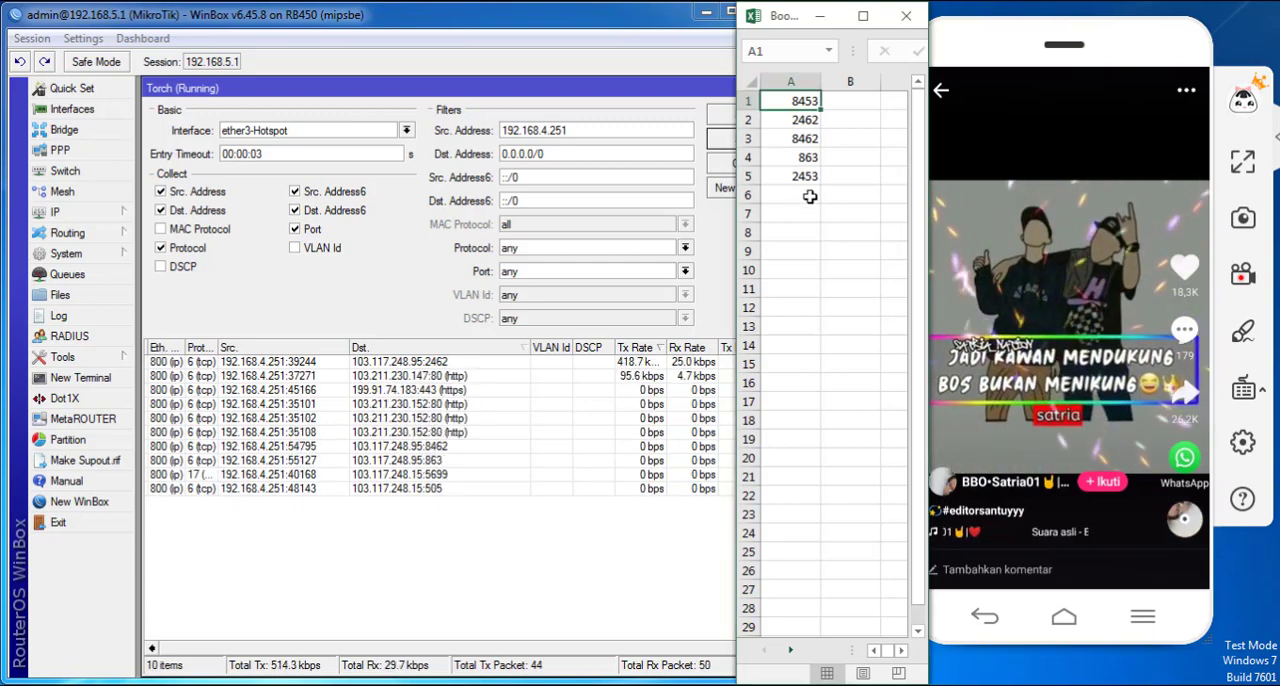
{"action": "left_click", "coordinate": [799, 196]}
{"action": "type", "text": "24"}
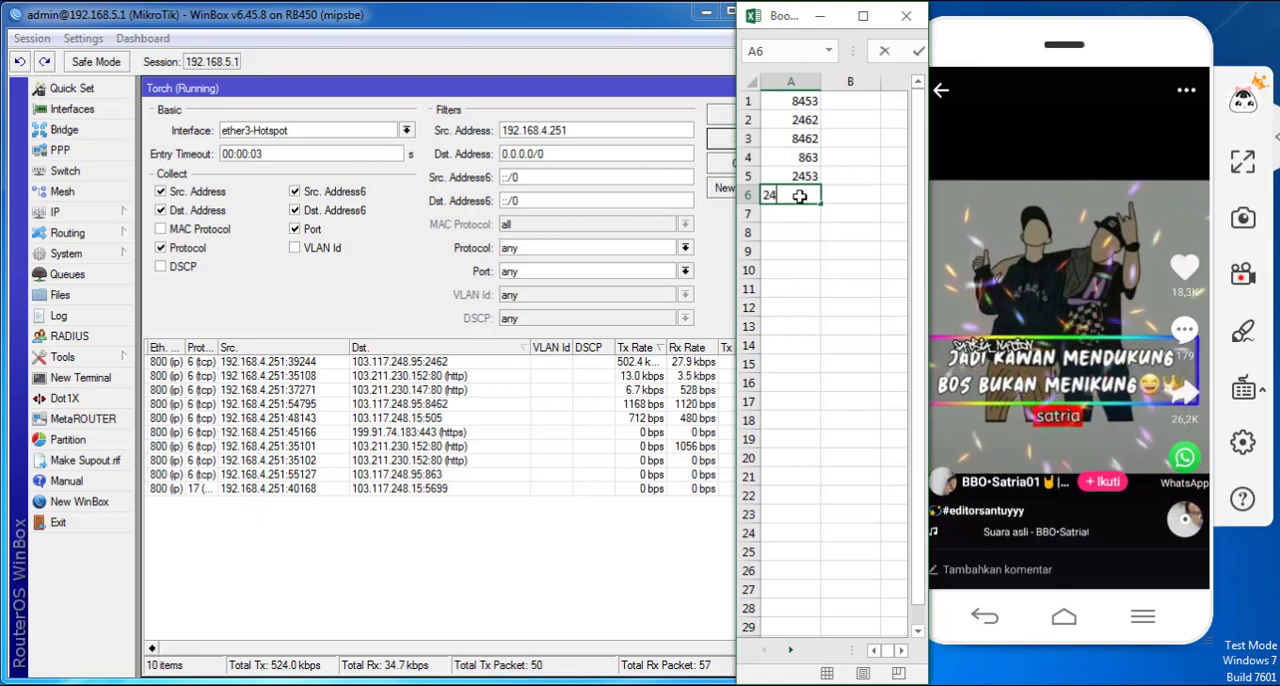
{"action": "type", "text": "62"}
{"action": "key", "text": "Return"}
- Play several more videos on the phone and check their busiest destination ports in Torch against the recorded list
{"action": "left_click_drag", "start_coordinate": [1068, 420], "coordinate": [945, 315]}
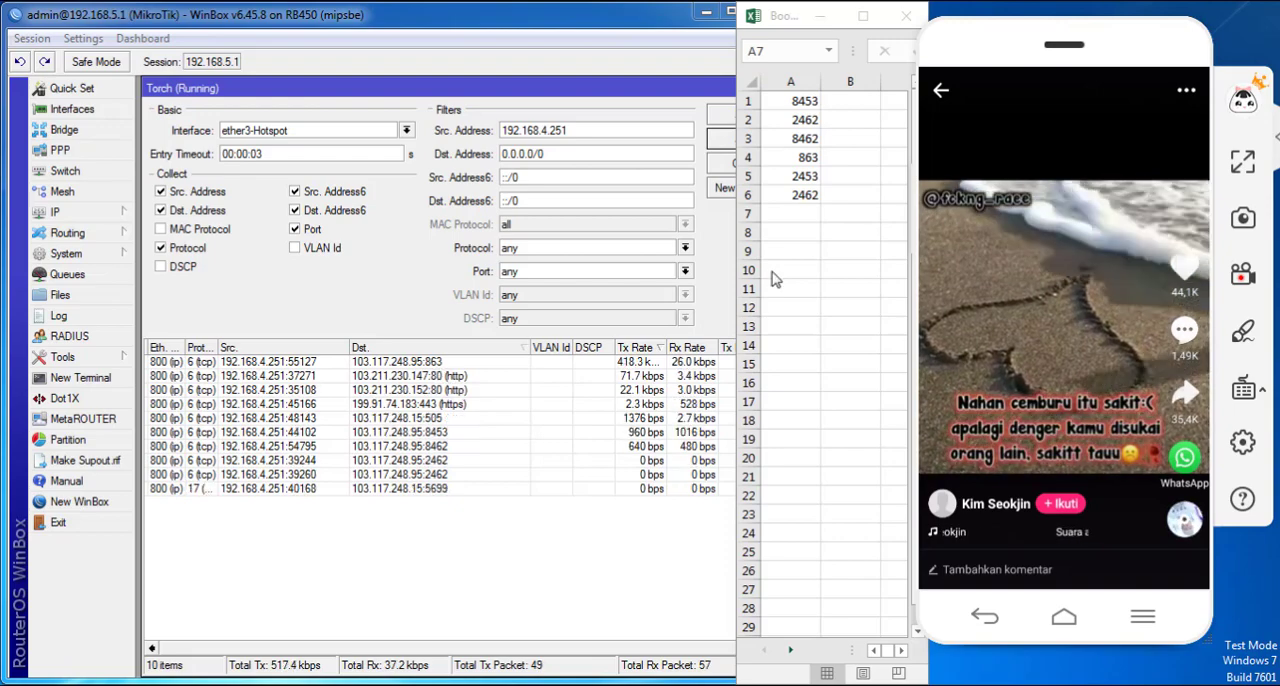
{"action": "left_click_drag", "start_coordinate": [1034, 378], "coordinate": [992, 272]}
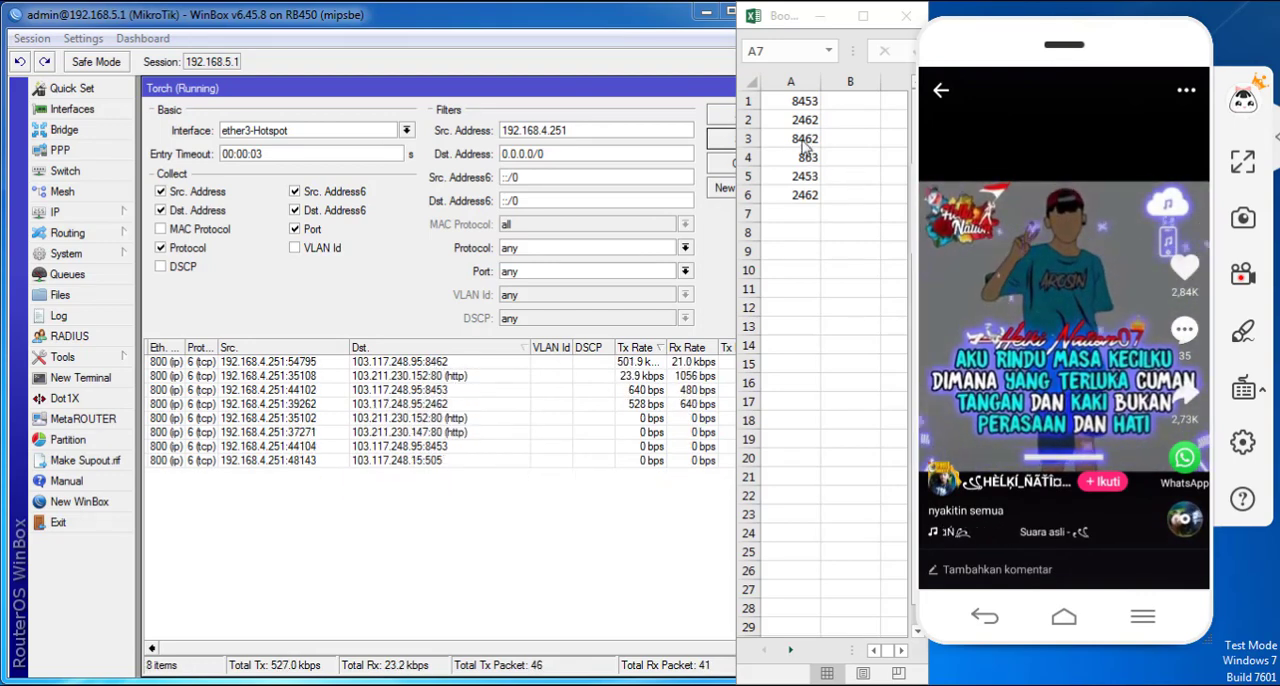
{"action": "scroll", "coordinate": [1035, 140], "scroll_direction": "down", "scroll_amount": 2}
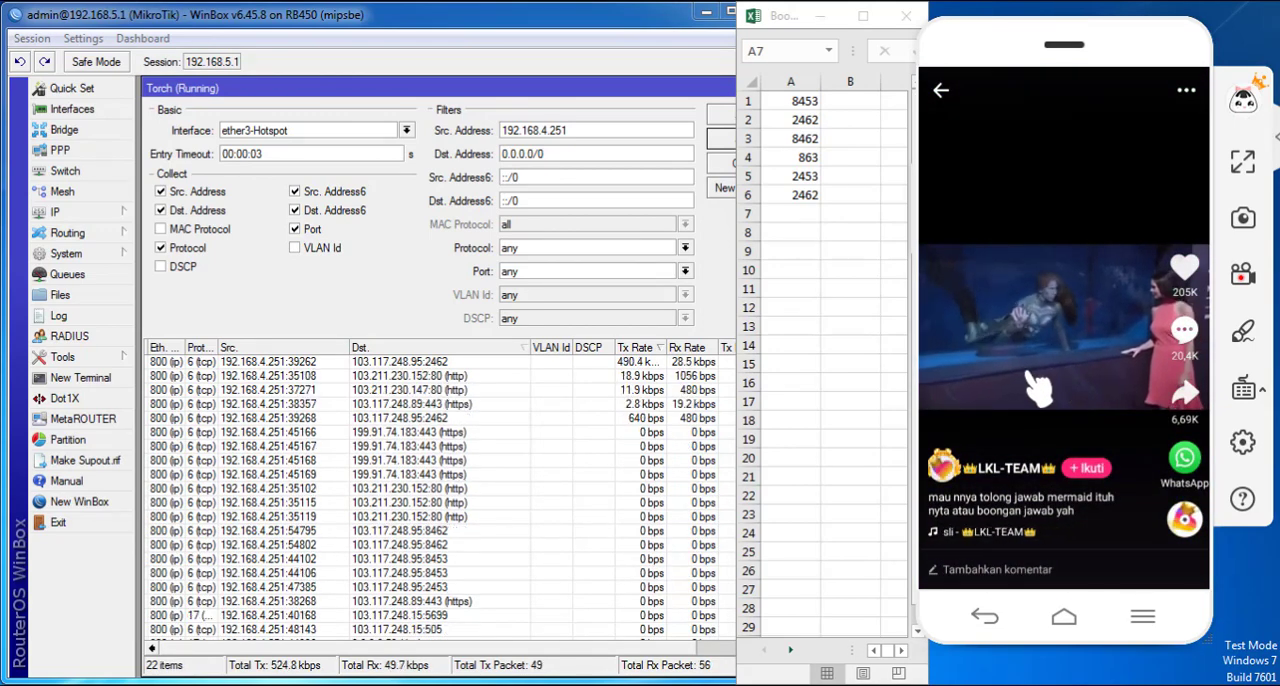
- Select the recorded ports in A1:A6, widen the spreadsheet window, and sort them from smallest to largest
{"action": "left_click", "coordinate": [800, 97]}
{"action": "left_click_drag", "start_coordinate": [800, 100], "coordinate": [805, 195]}
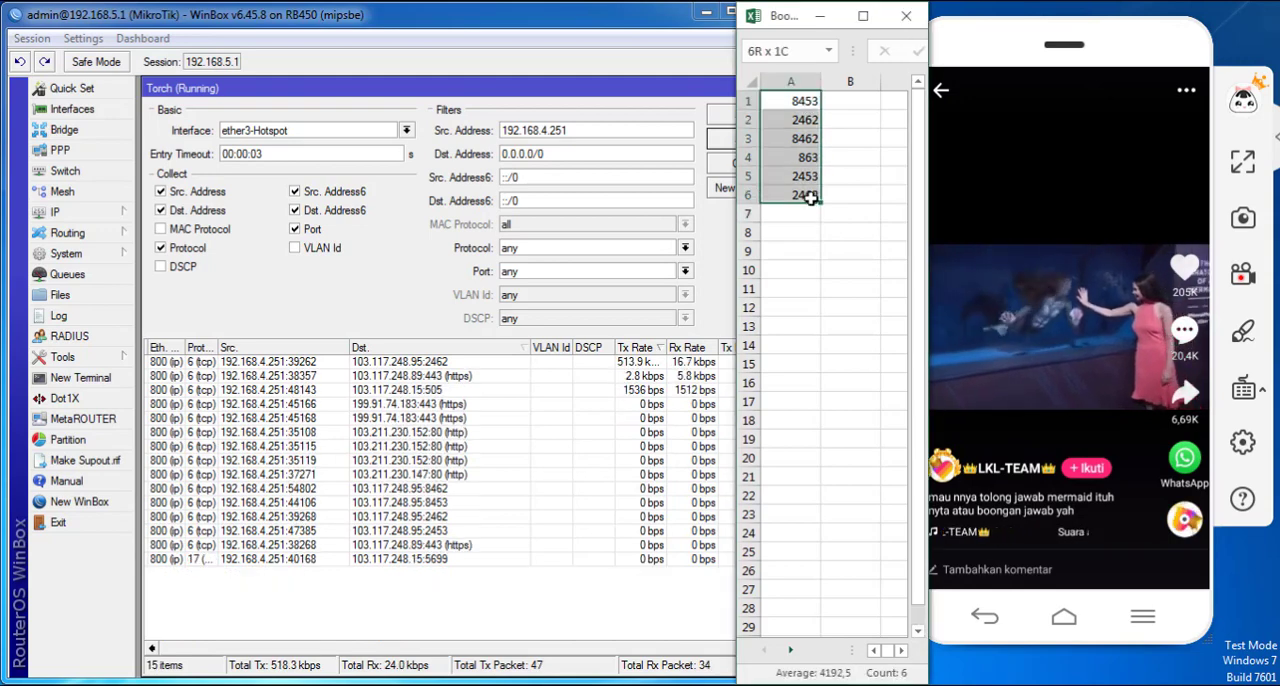
{"action": "left_click_drag", "start_coordinate": [930, 468], "coordinate": [1231, 394]}
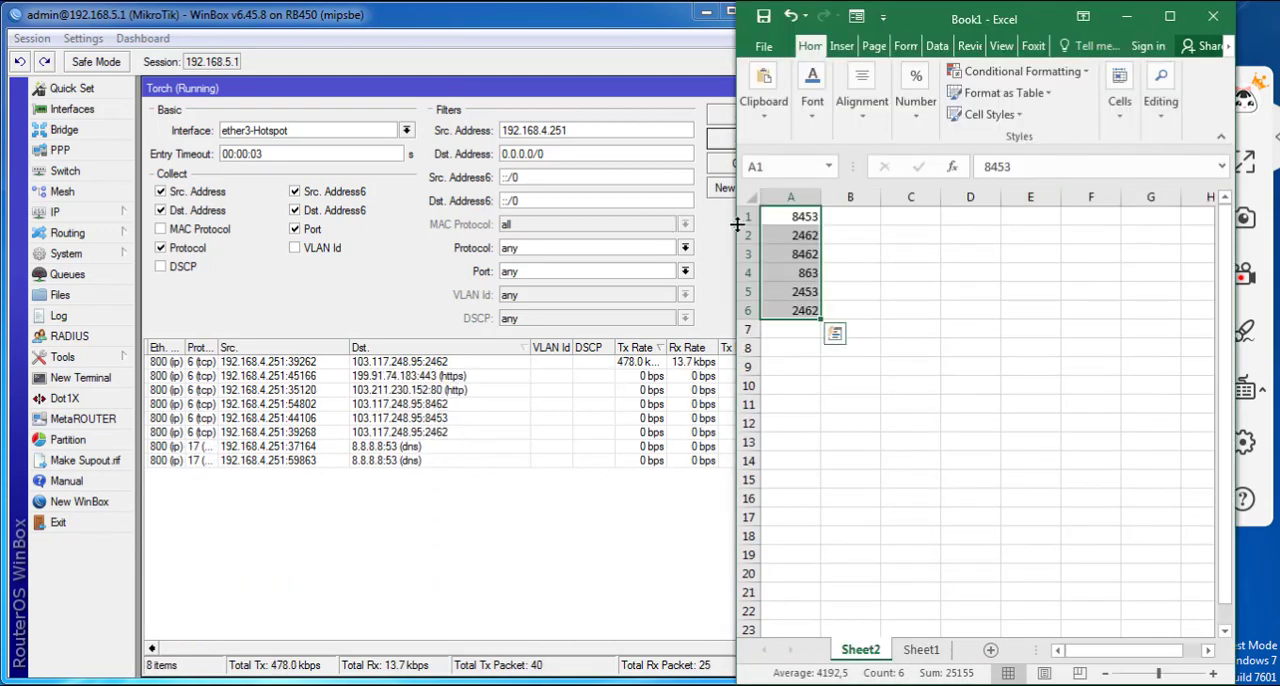
{"action": "left_click_drag", "start_coordinate": [736, 220], "coordinate": [268, 215]}
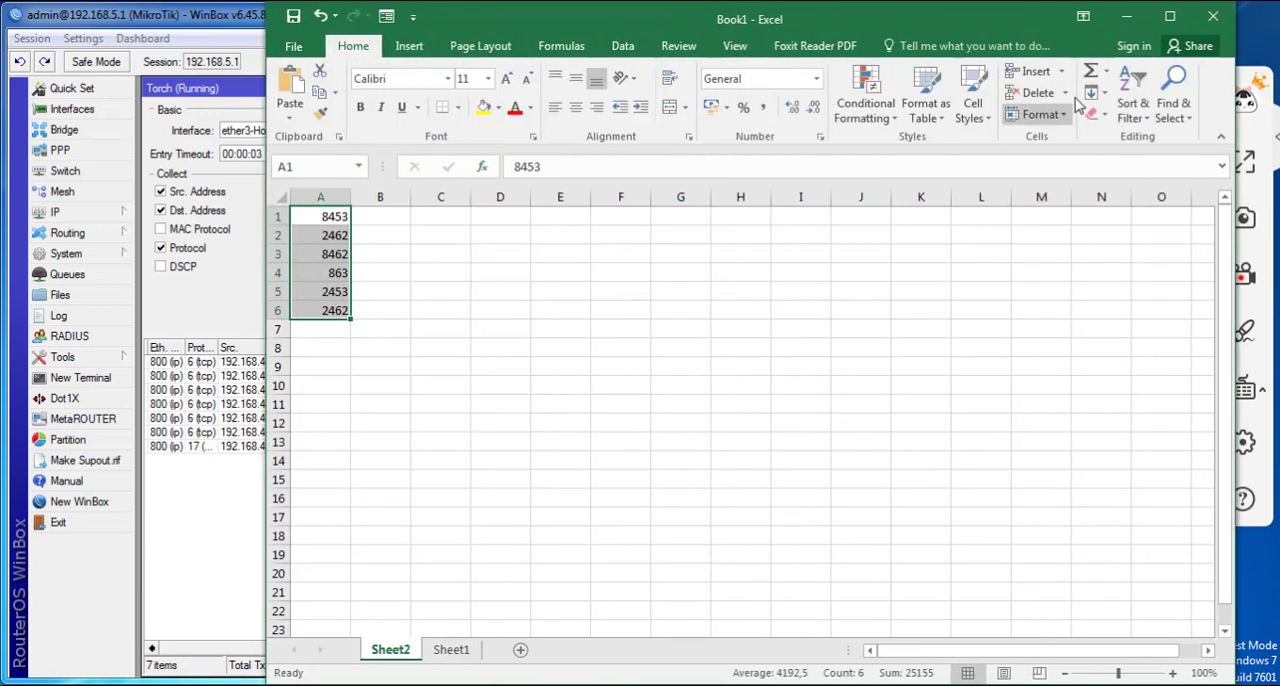
{"action": "left_click", "coordinate": [1133, 100]}
{"action": "left_click", "coordinate": [1160, 139]}
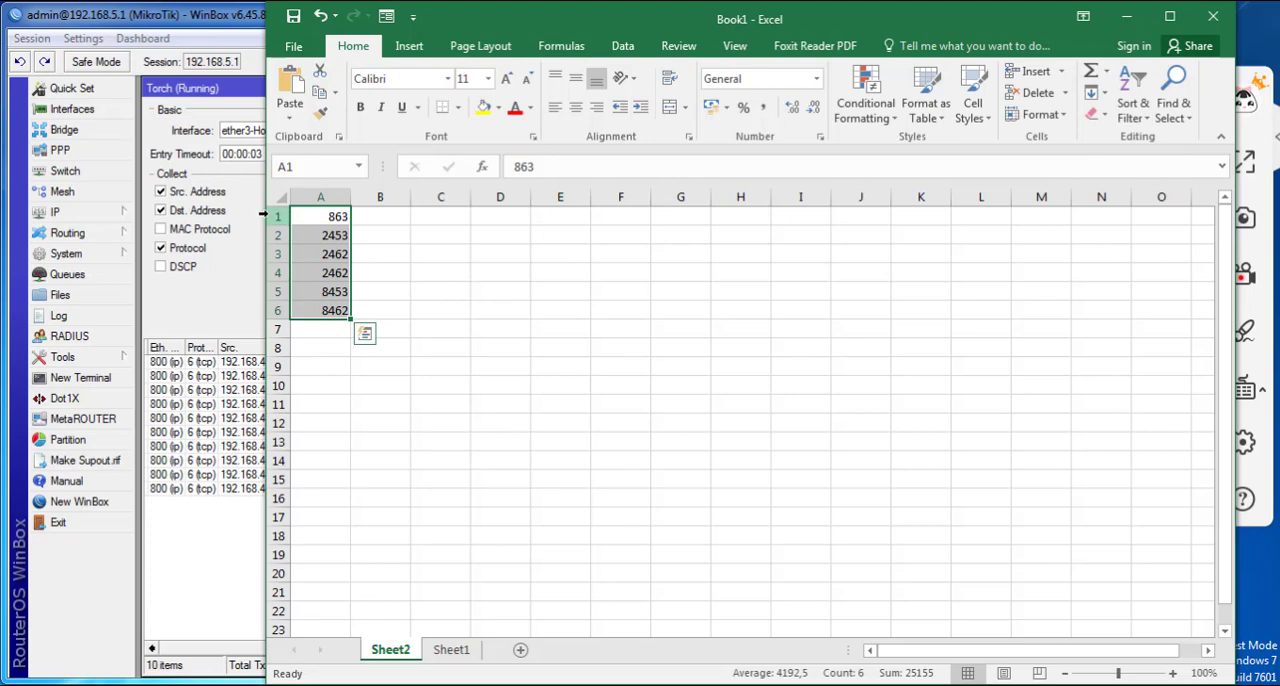
- Narrow and reposition the spreadsheet window, and bring the phone mirror window back into view beside WinBox
{"action": "left_click_drag", "start_coordinate": [262, 213], "coordinate": [788, 182]}
{"action": "left_click_drag", "start_coordinate": [1058, 22], "coordinate": [936, 28]}
{"action": "left_click", "coordinate": [1148, 38]}
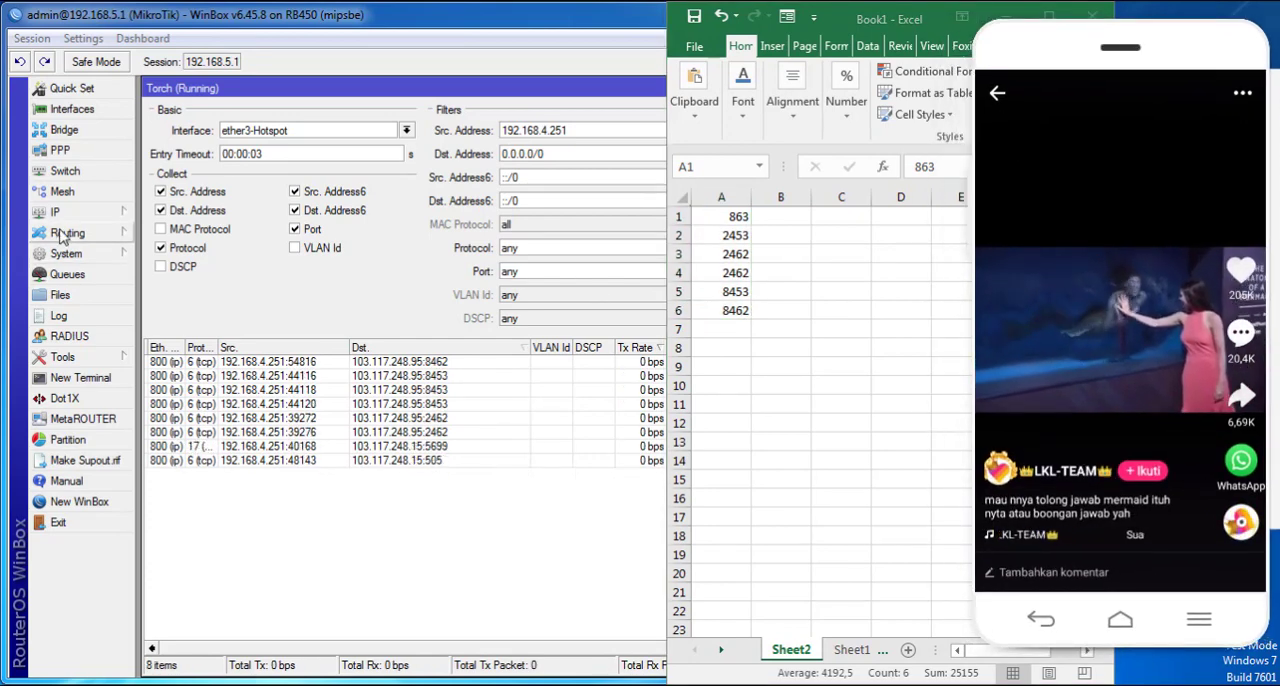
- Open the firewall's Raw rules in WinBox and delete the prerouting drop rule commented "like"
{"action": "left_click", "coordinate": [114, 213]}
{"action": "left_click", "coordinate": [180, 343]}
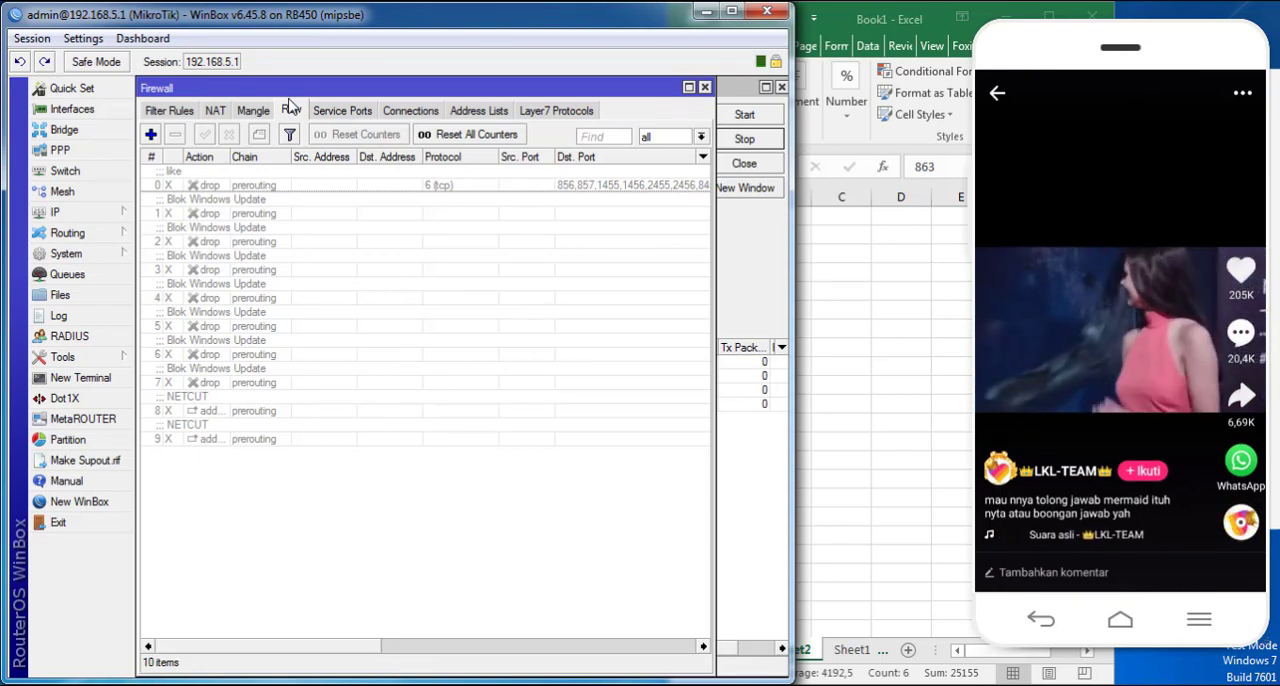
{"action": "left_click", "coordinate": [253, 184]}
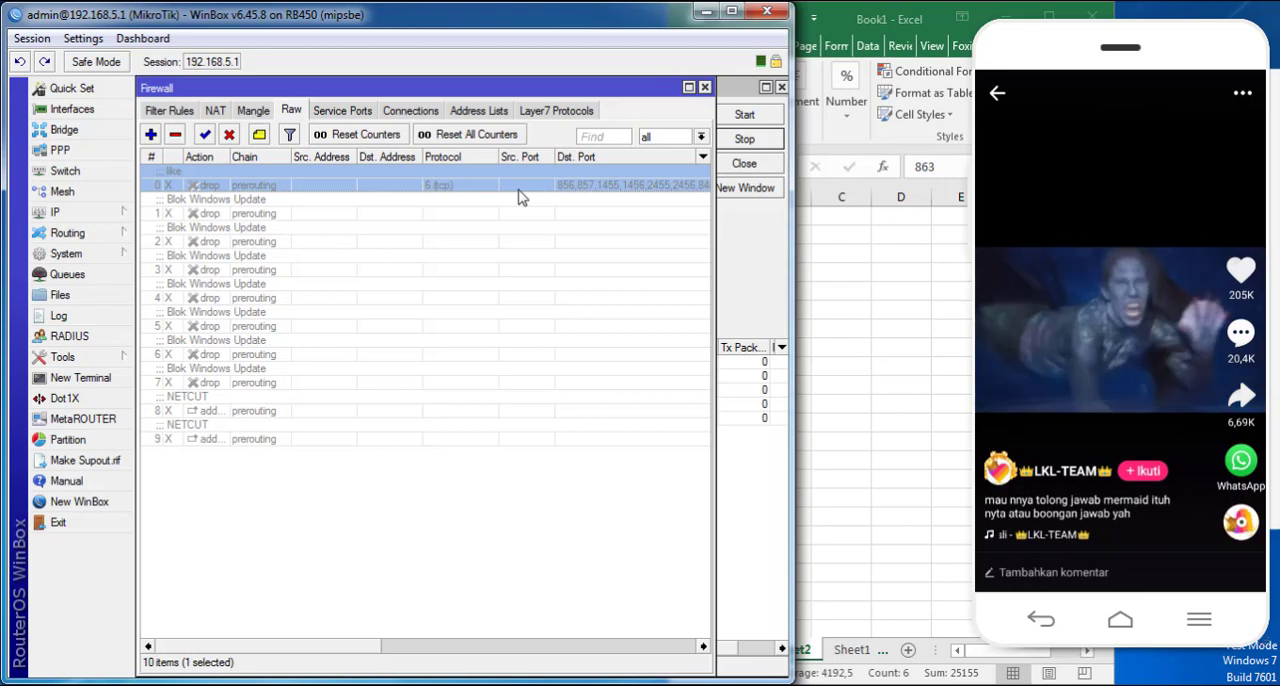
{"action": "left_click", "coordinate": [175, 134]}
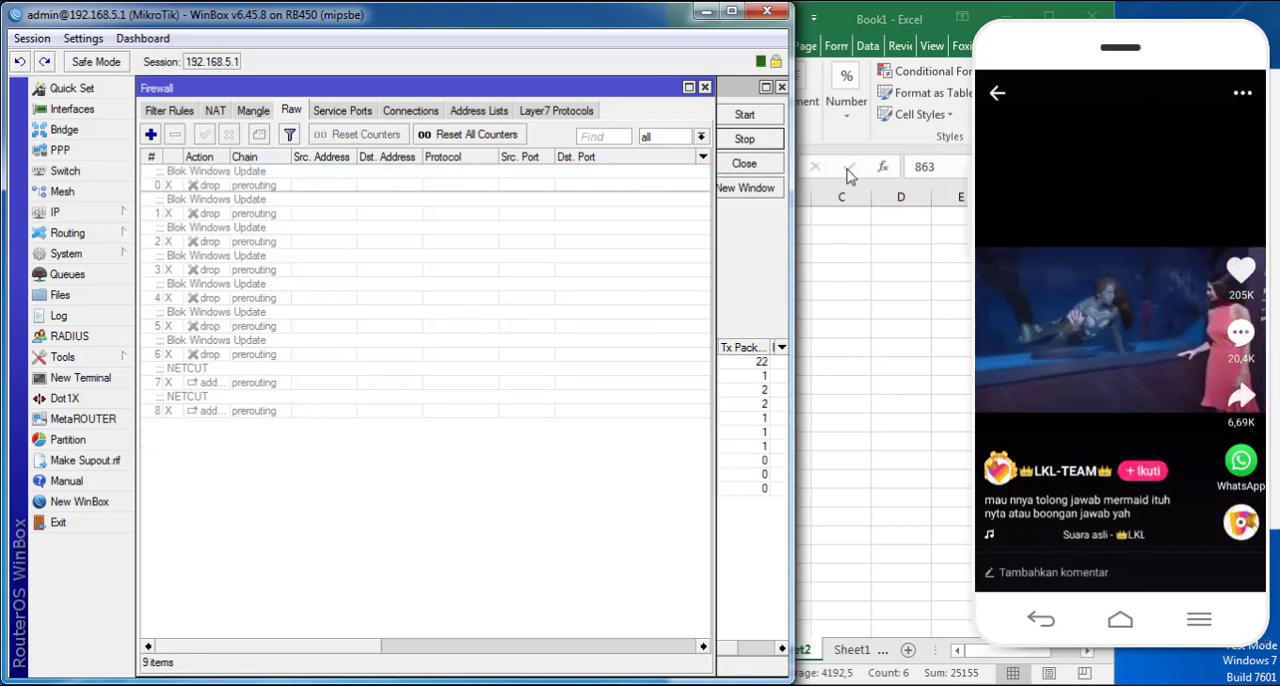
- Move the spreadsheet aside, select its port list, and delete the "like" address-list rule and the forward drop rule below it from Filter Rules
{"action": "left_click_drag", "start_coordinate": [849, 14], "coordinate": [937, 16]}
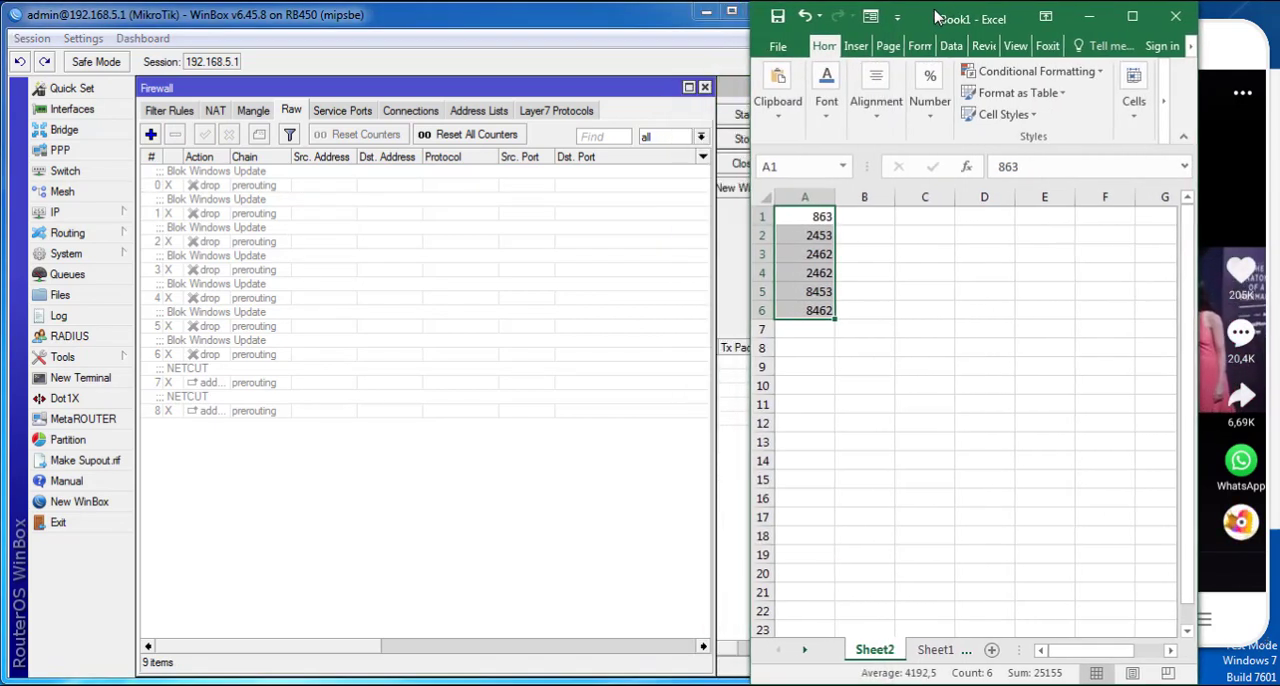
{"action": "left_click_drag", "start_coordinate": [820, 214], "coordinate": [821, 310]}
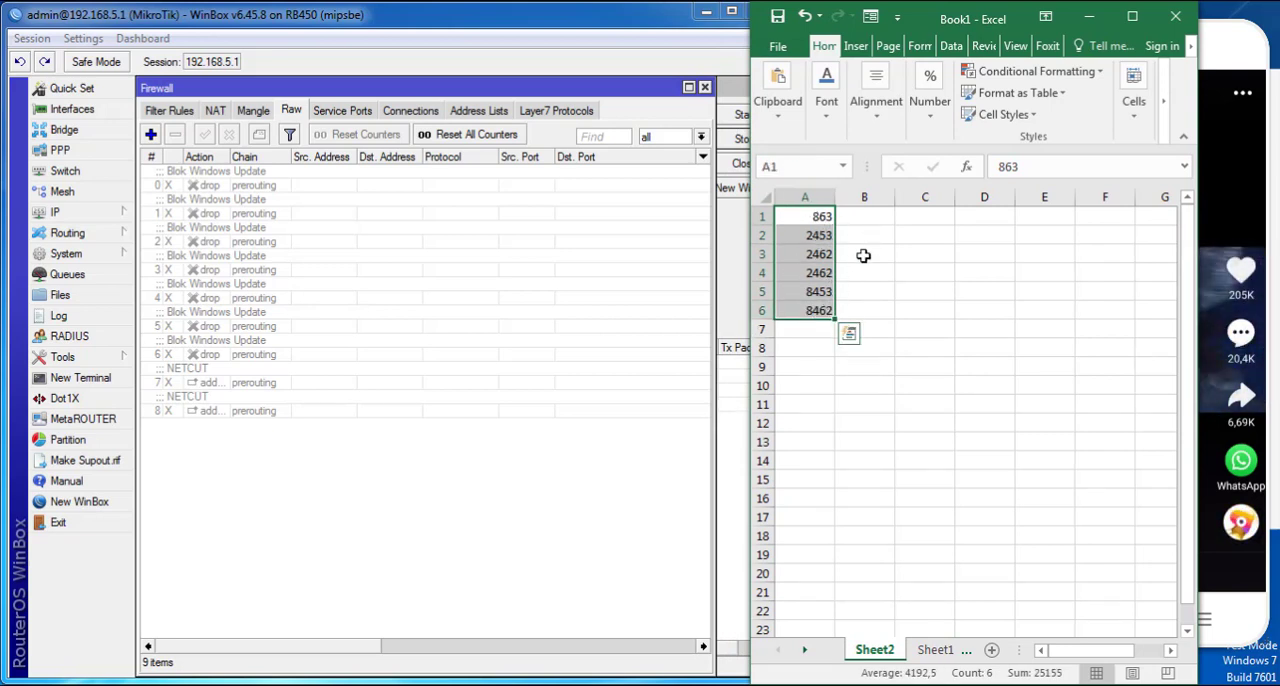
{"action": "left_click", "coordinate": [166, 113]}
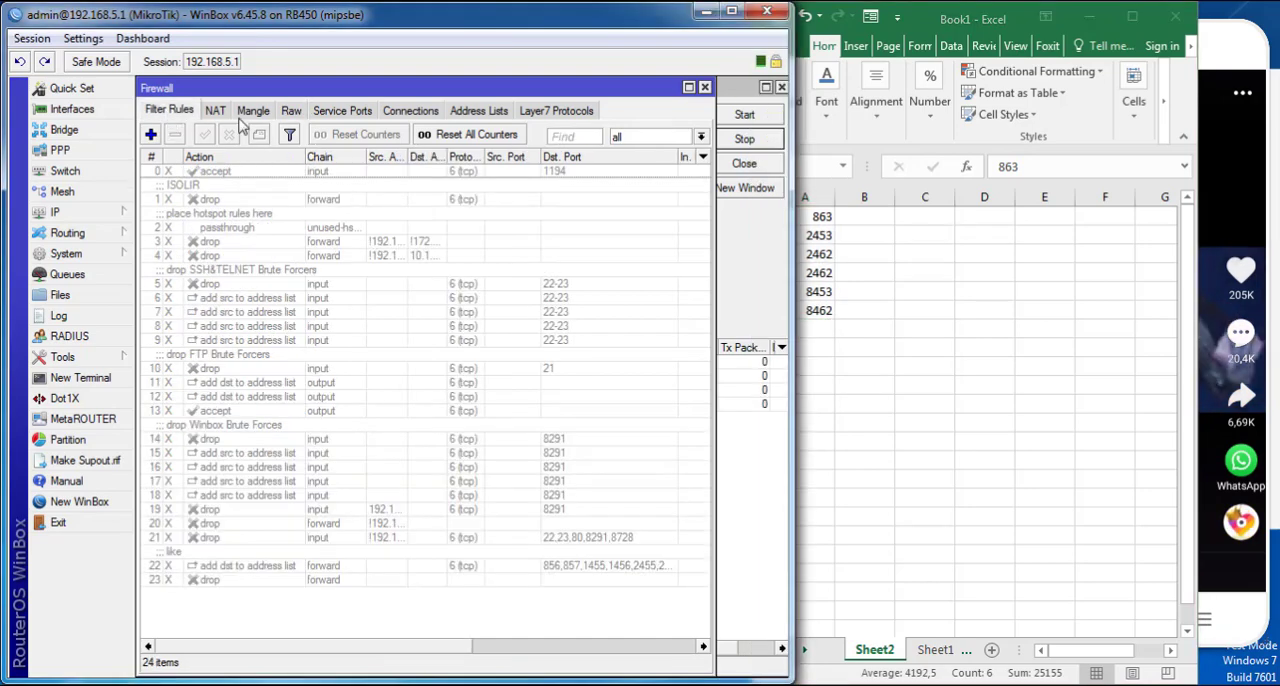
{"action": "left_click", "coordinate": [291, 112]}
{"action": "left_click", "coordinate": [170, 112]}
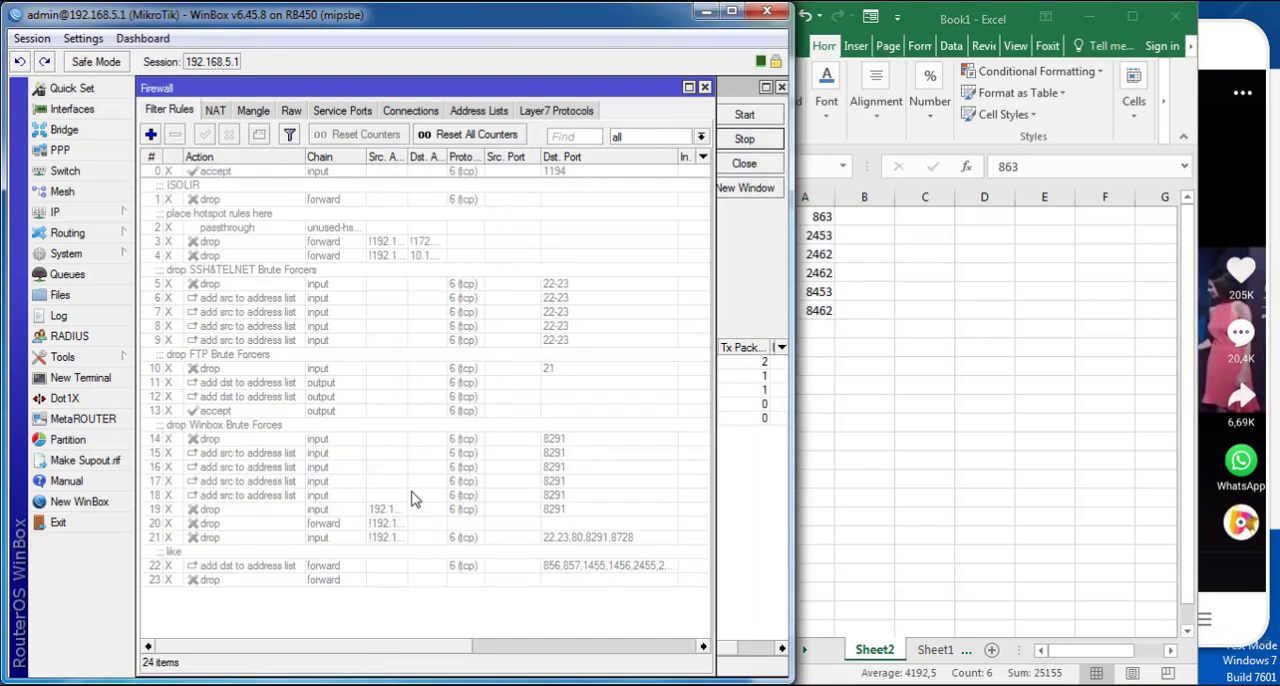
{"action": "left_click", "coordinate": [382, 565]}
{"action": "left_click", "coordinate": [175, 134]}
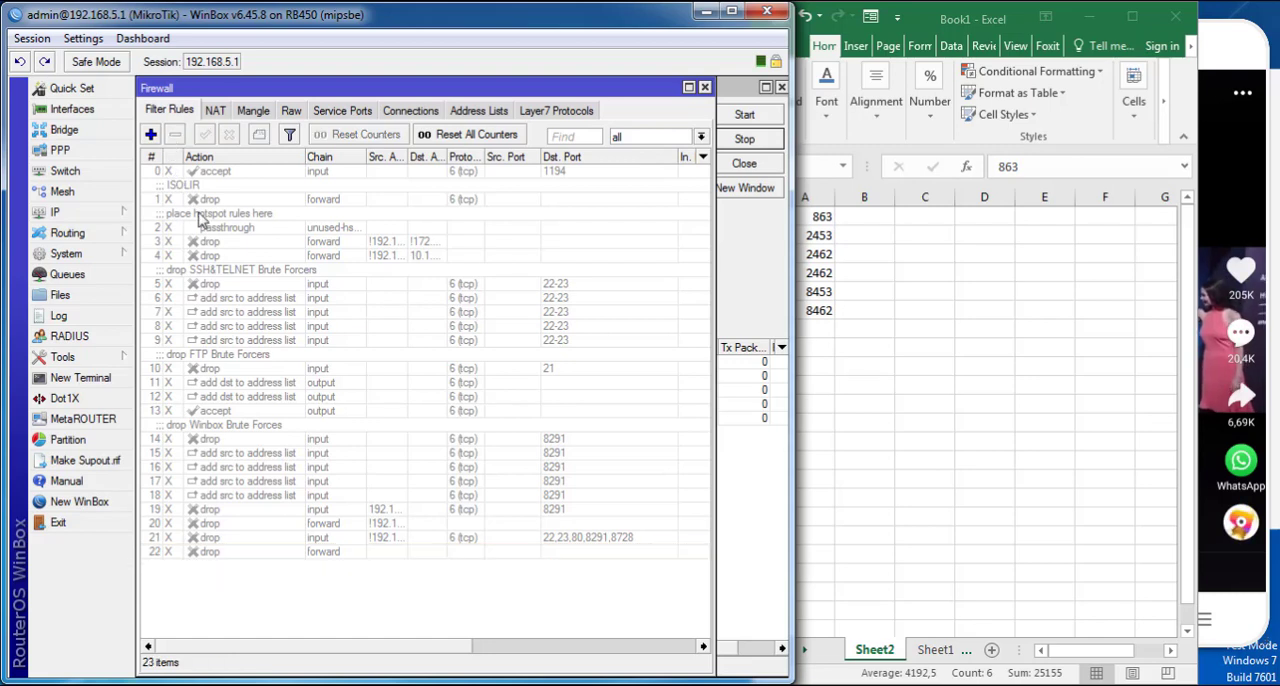
{"action": "left_click", "coordinate": [315, 552]}
{"action": "left_click", "coordinate": [175, 134]}
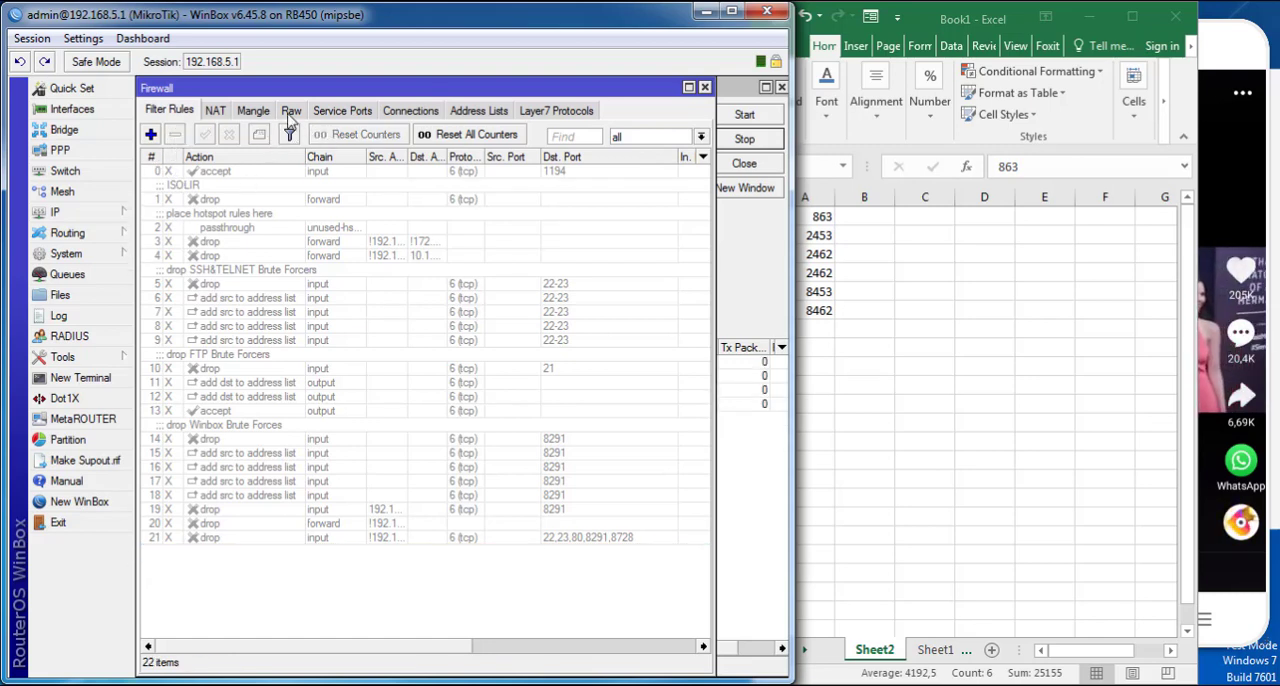
- Return to the firewall's Raw rules, shift the spreadsheet further aside, and enlarge the Firewall window to fill the workspace
{"action": "left_click", "coordinate": [291, 112]}
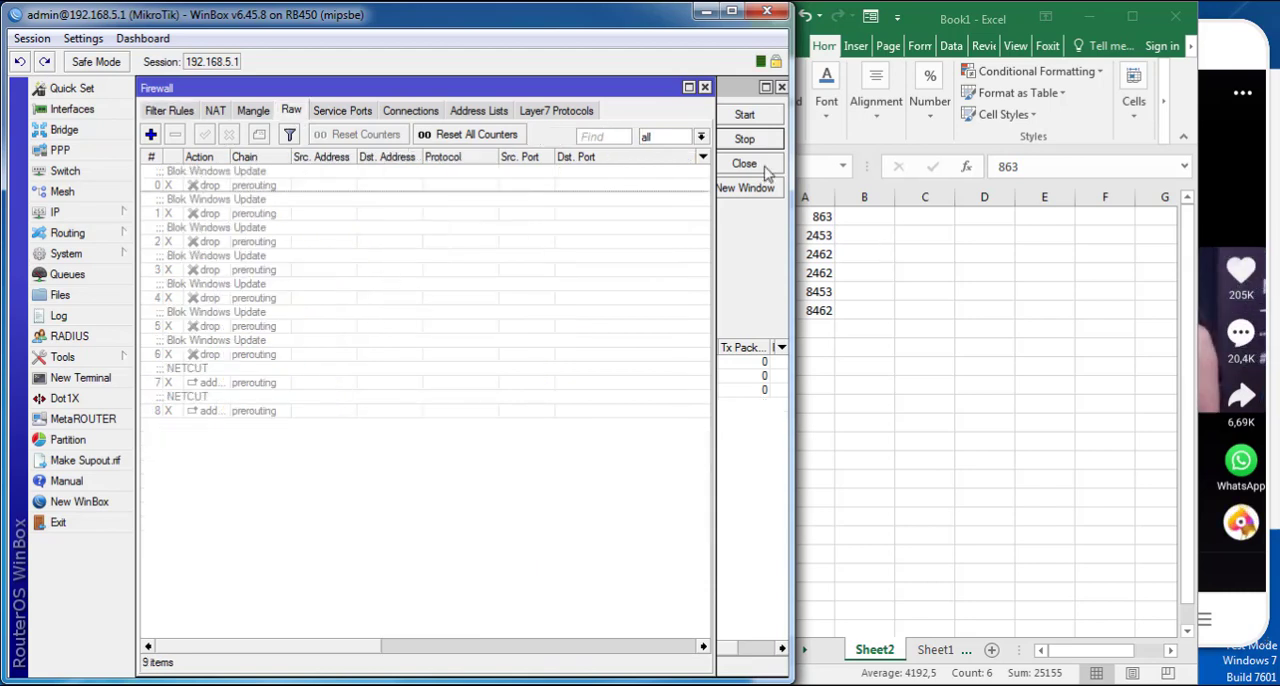
{"action": "left_click", "coordinate": [750, 93]}
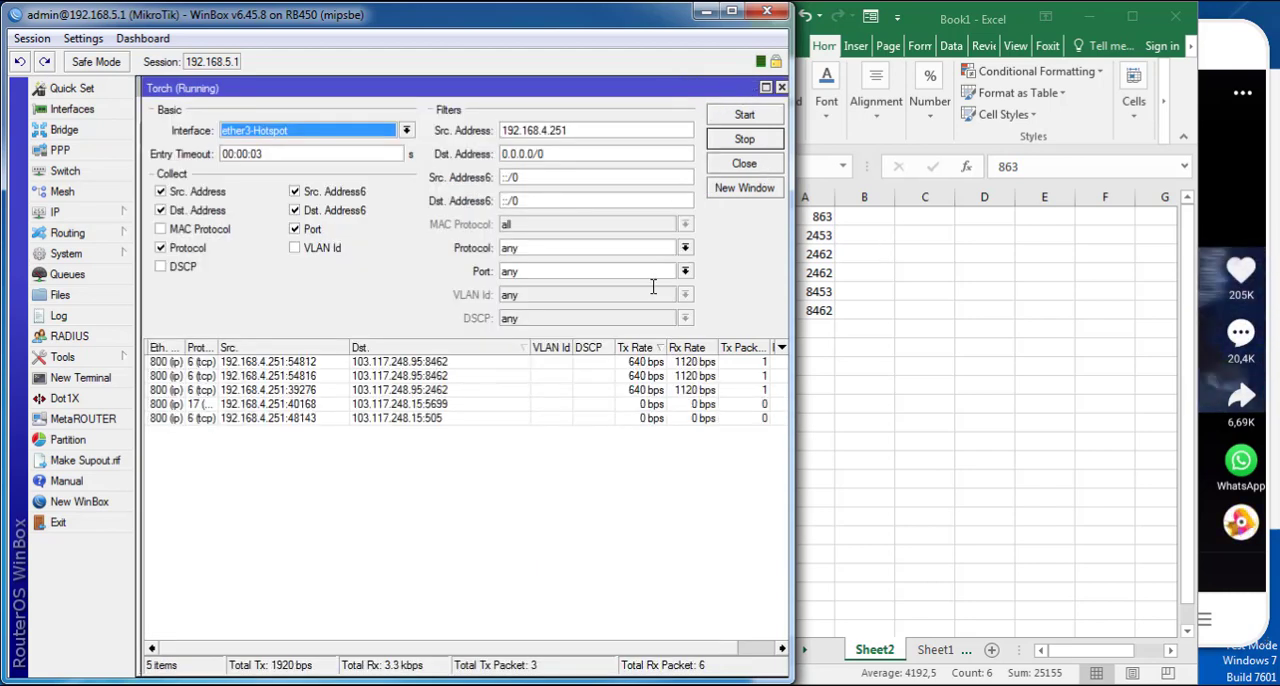
{"action": "left_click_drag", "start_coordinate": [916, 30], "coordinate": [944, 25]}
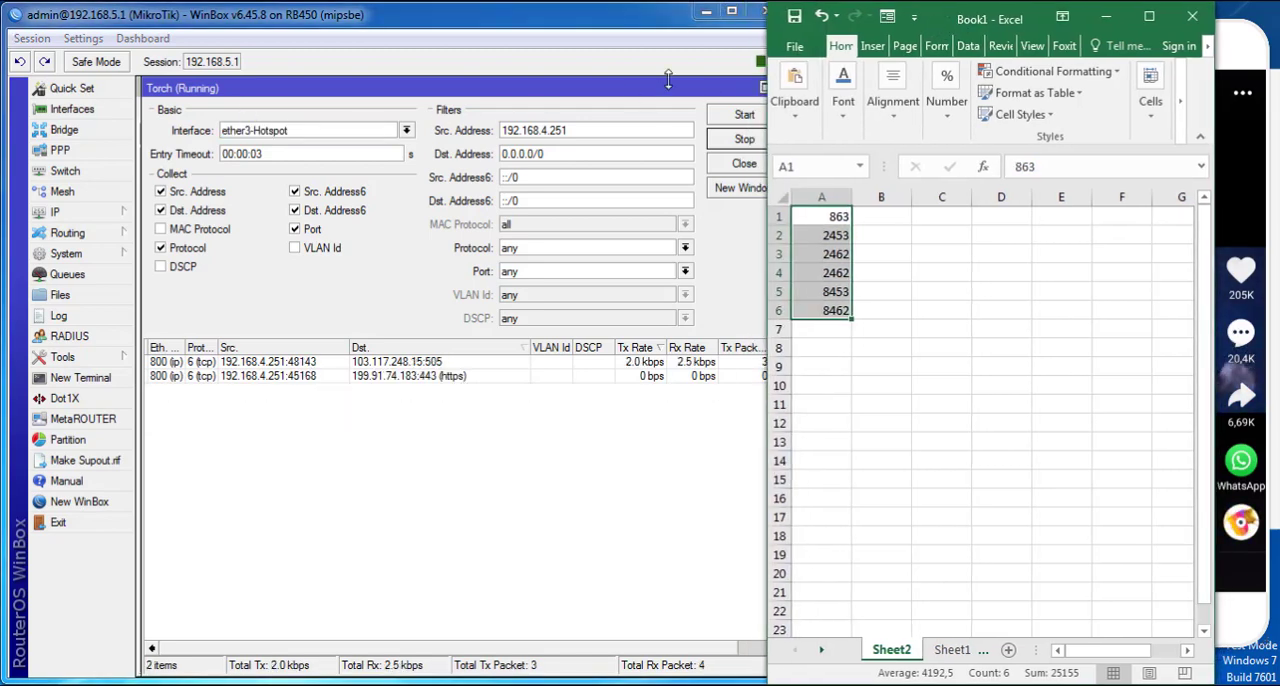
{"action": "left_click_drag", "start_coordinate": [728, 88], "coordinate": [757, 164]}
{"action": "left_click", "coordinate": [418, 92]}
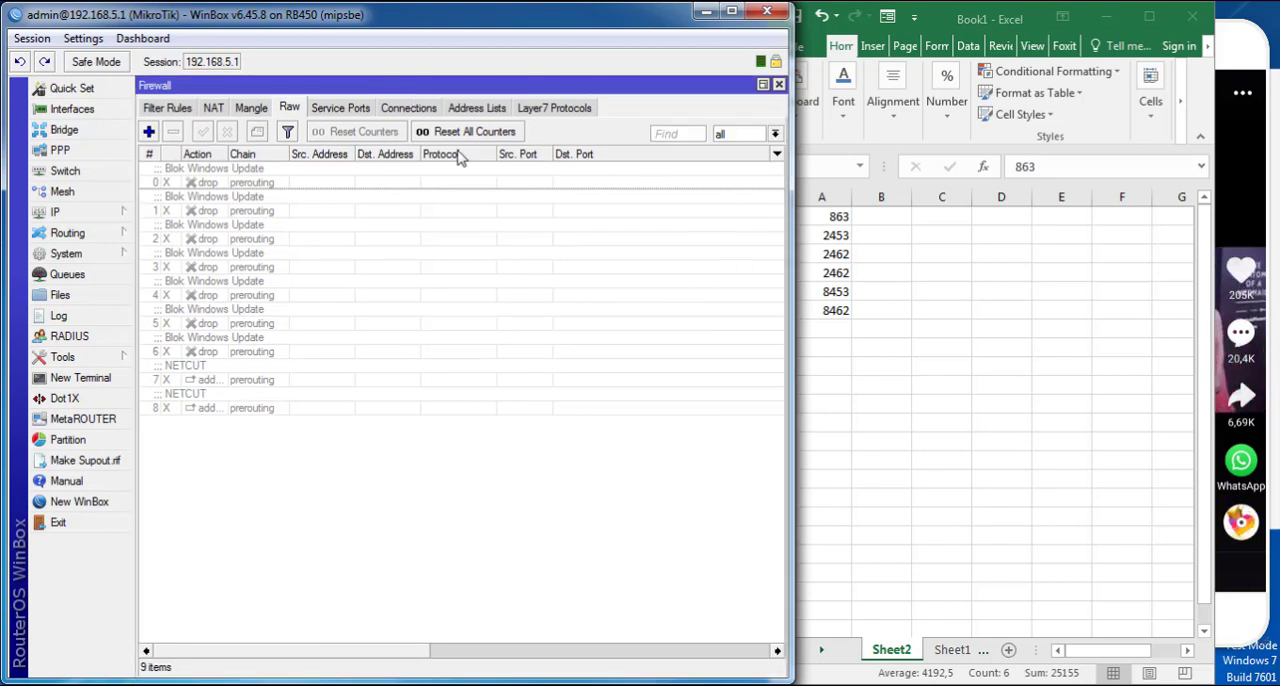
- Start a new raw rule in the prerouting chain and set its action to add src to address list
{"action": "left_click", "coordinate": [149, 136]}
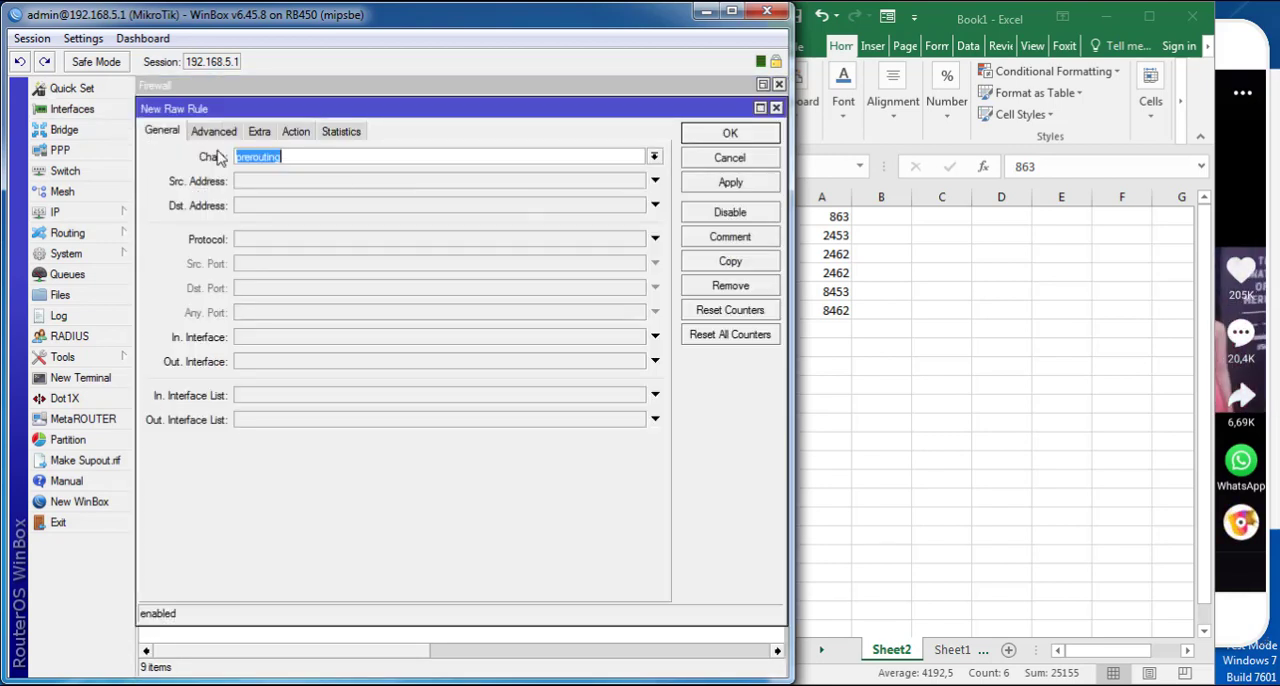
{"action": "left_click", "coordinate": [296, 132]}
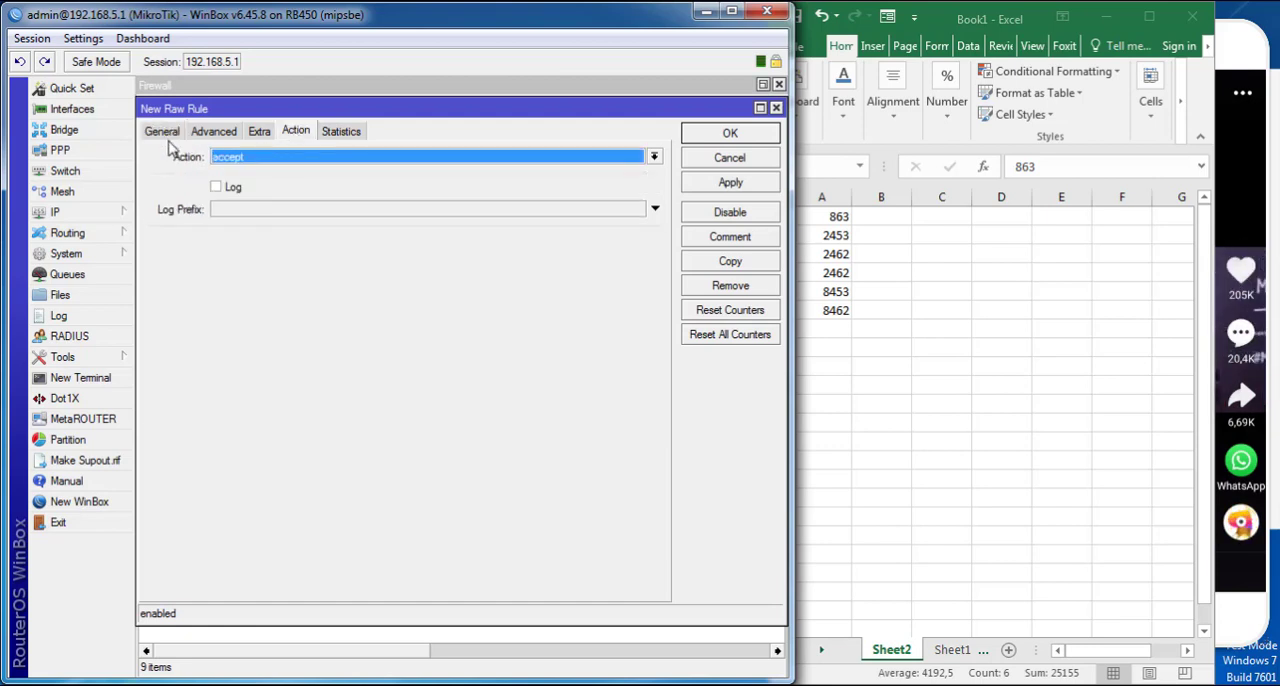
{"action": "left_click", "coordinate": [162, 132]}
{"action": "left_click", "coordinate": [295, 131]}
{"action": "left_click", "coordinate": [290, 162]}
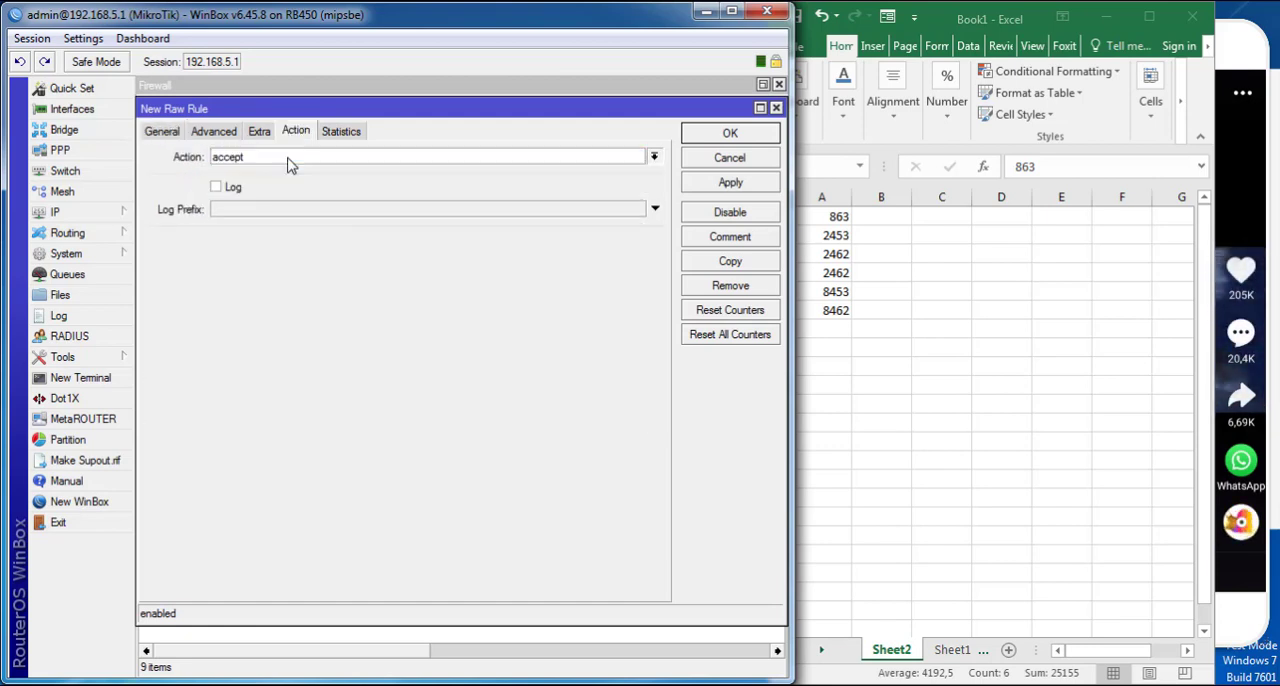
{"action": "left_click", "coordinate": [290, 163]}
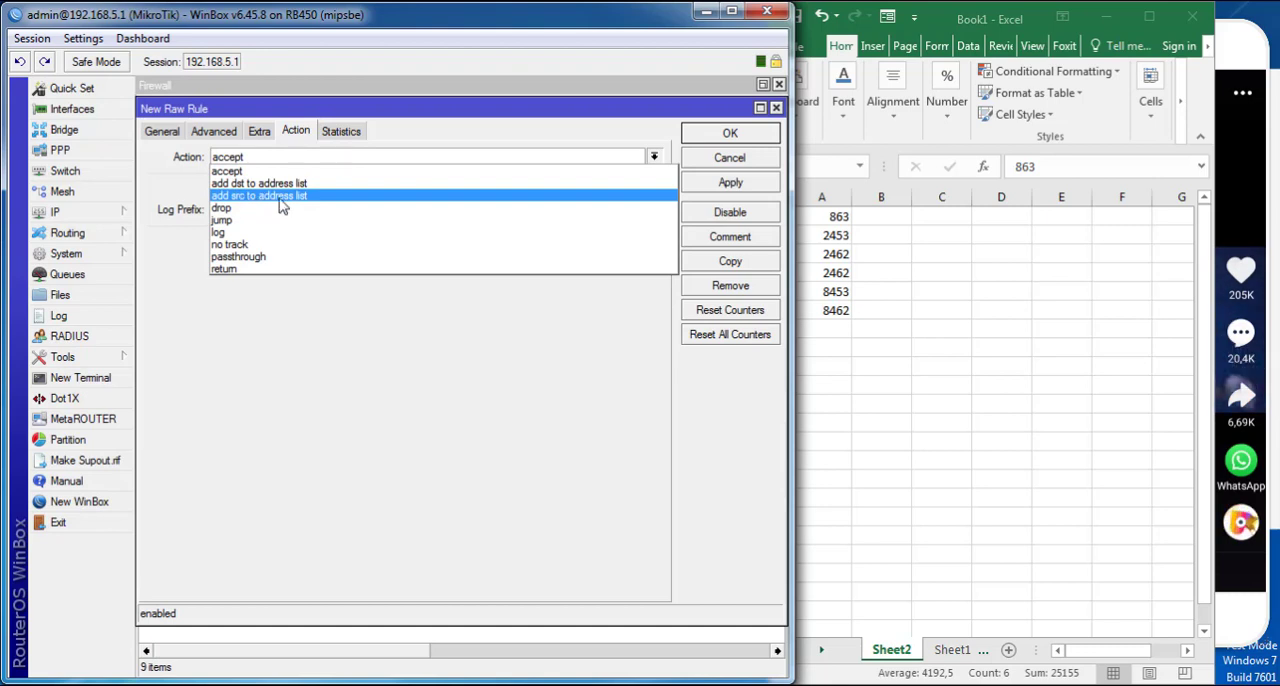
{"action": "left_click", "coordinate": [281, 196]}
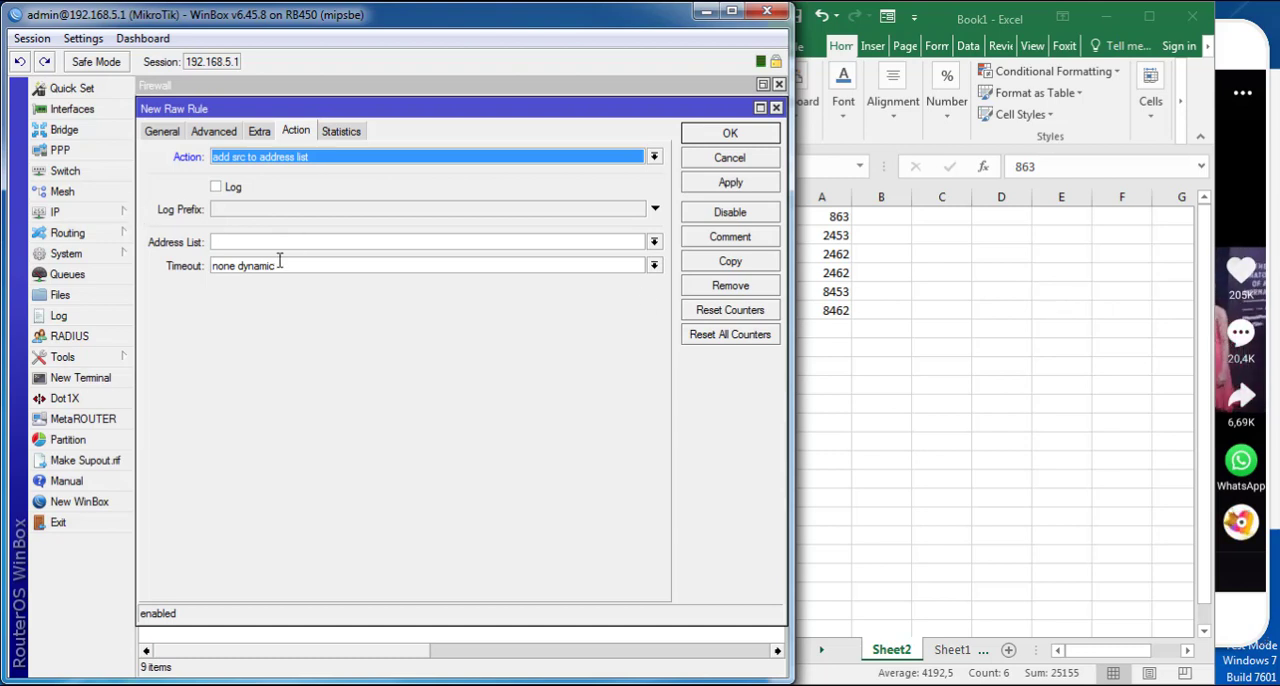
- Match the new raw rule to protocol 6 (tcp) with destination ports 863,2453,2462,8453,8462
{"action": "left_click", "coordinate": [159, 136]}
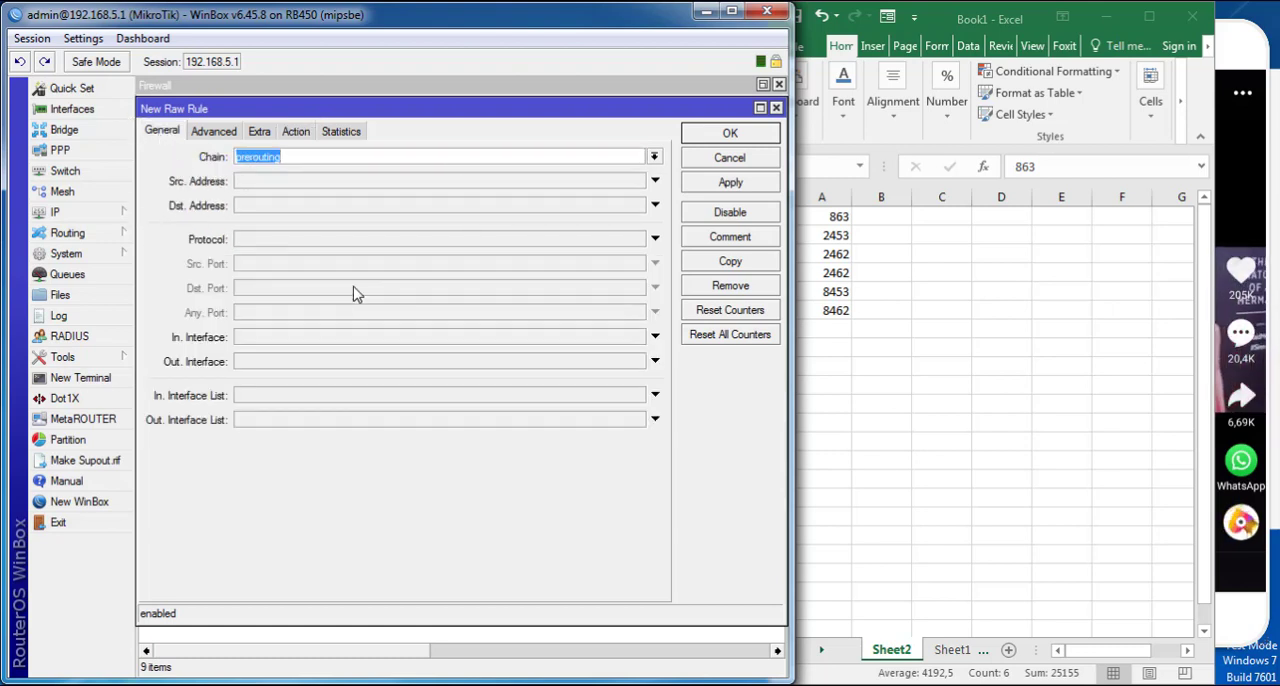
{"action": "mouse_move", "coordinate": [305, 108]}
{"action": "left_mouse_down"}
{"action": "mouse_move", "coordinate": [472, 108]}
{"action": "mouse_move", "coordinate": [300, 110]}
{"action": "left_mouse_up"}
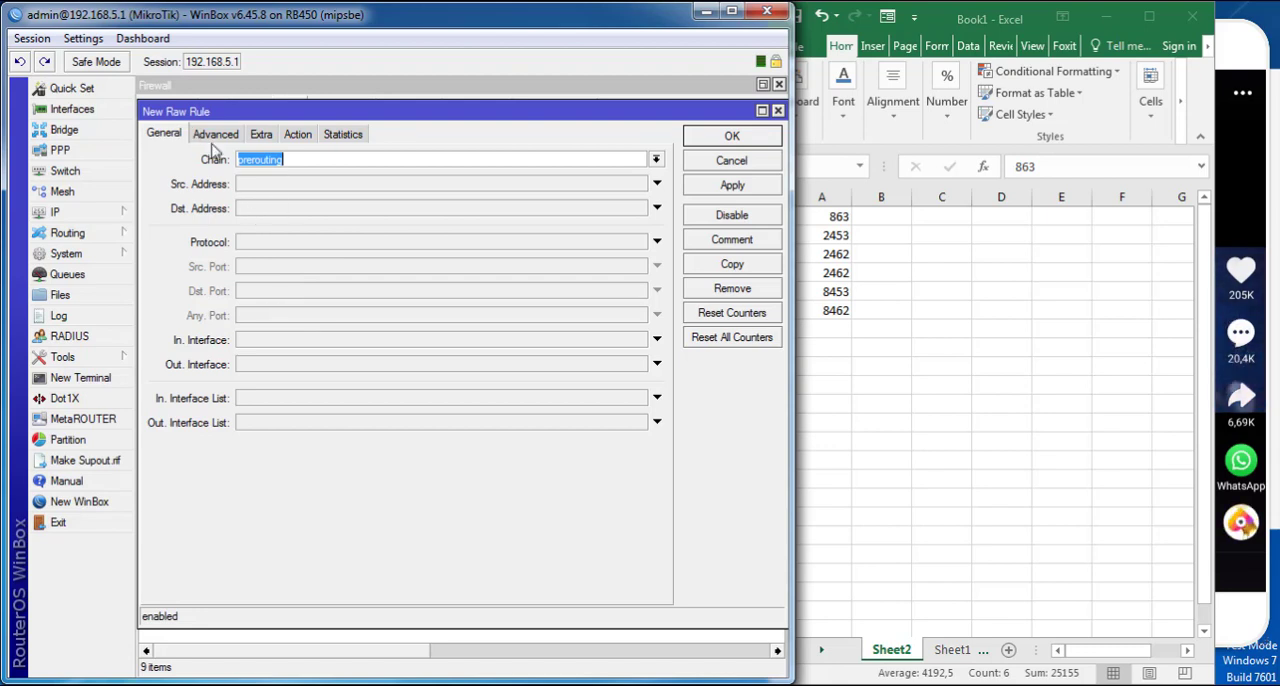
{"action": "left_click", "coordinate": [242, 246]}
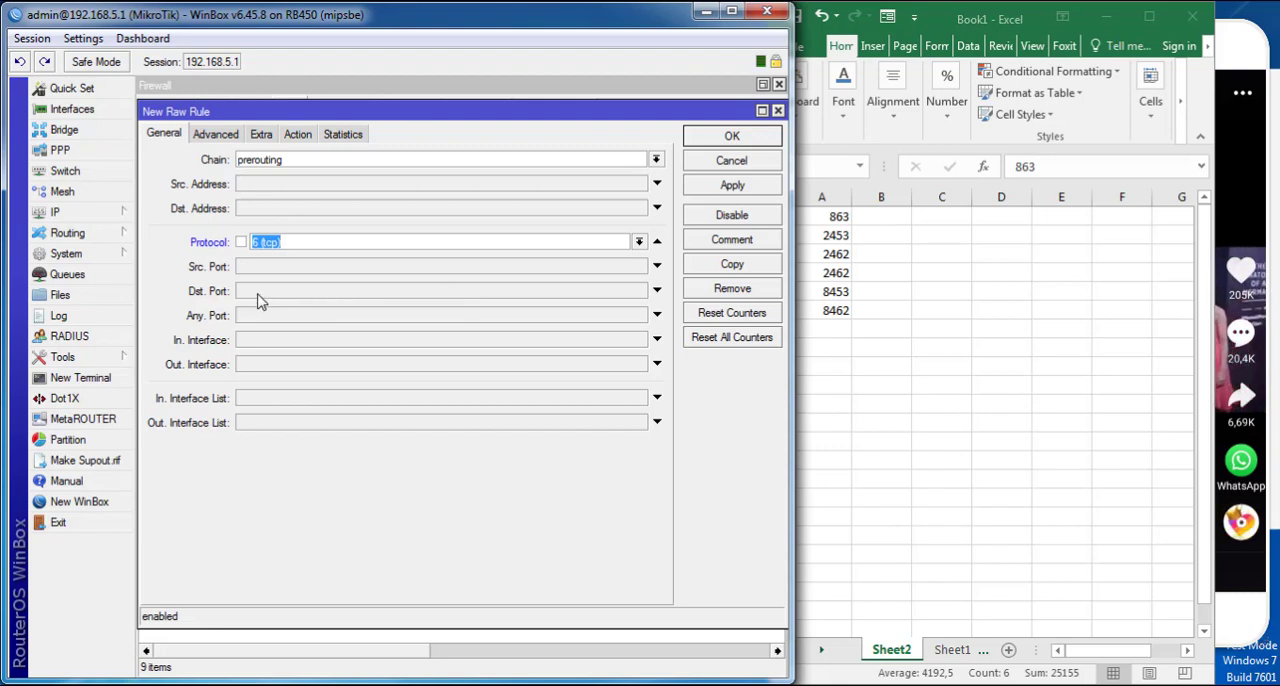
{"action": "left_click", "coordinate": [262, 292]}
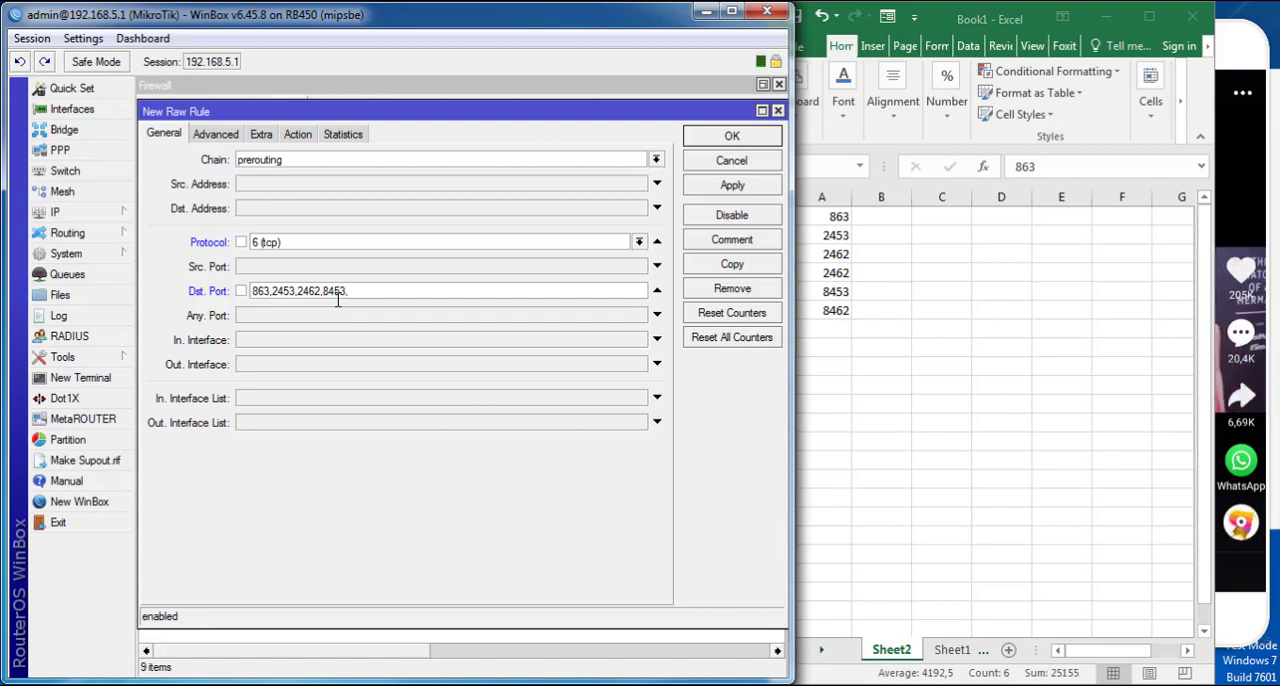
{"action": "type", "text": "8462"}
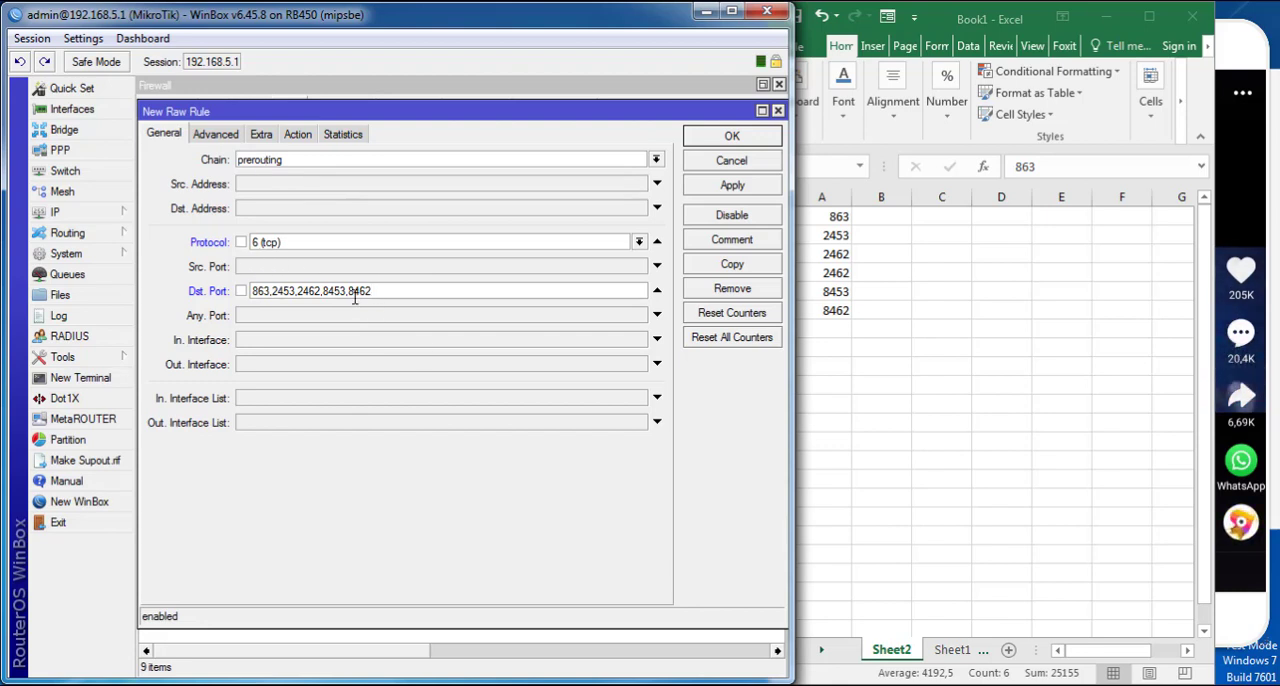
- Set the rule's target address list to LIKE with a timeout of 1d 0:0:0
{"action": "left_click", "coordinate": [298, 134]}
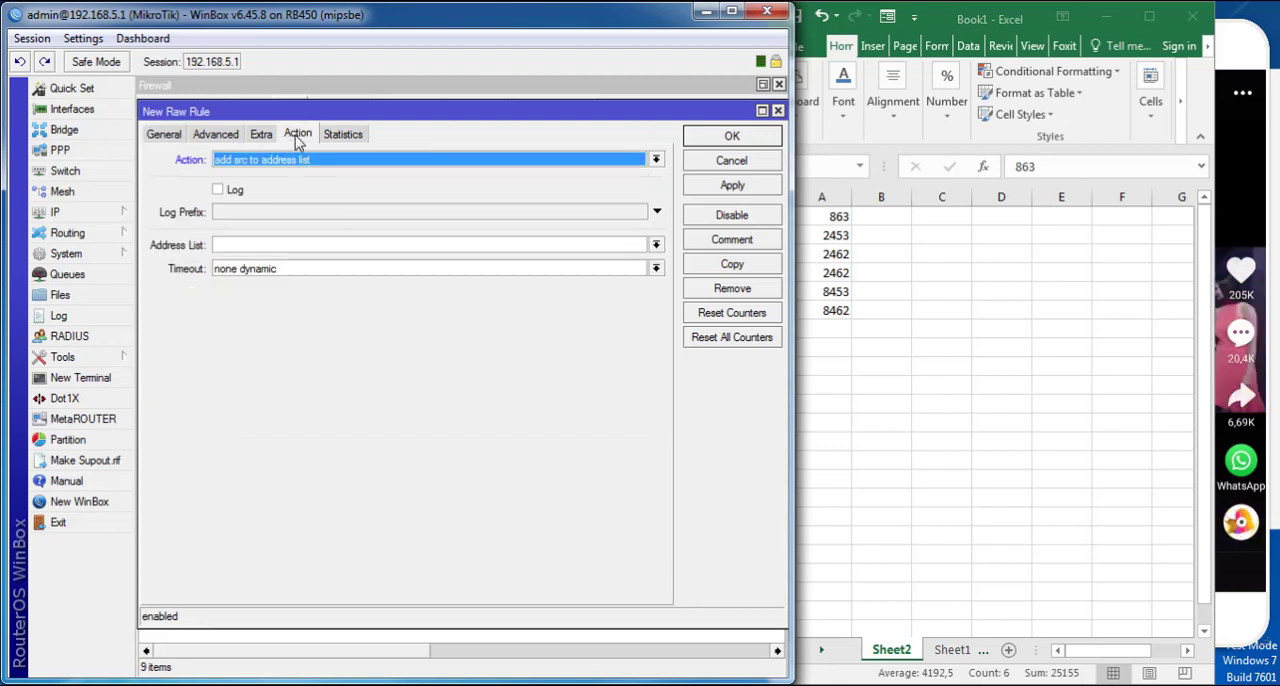
{"action": "left_click", "coordinate": [256, 244]}
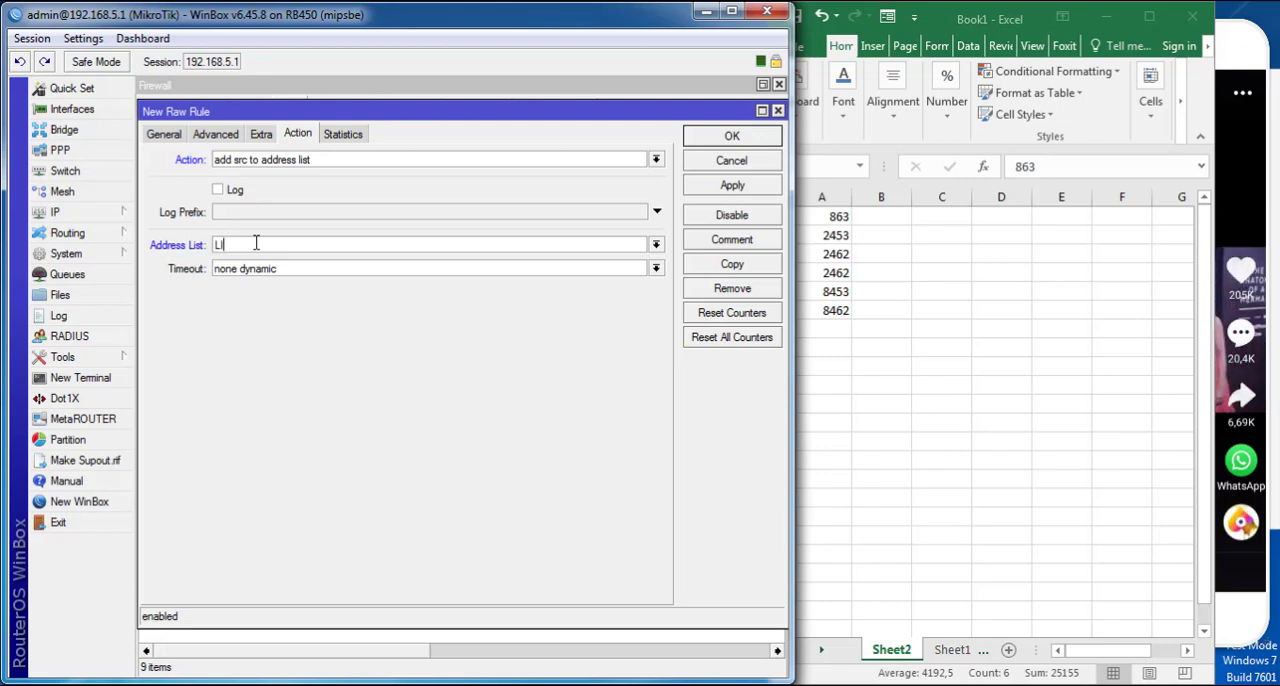
{"action": "double_click", "coordinate": [346, 273]}
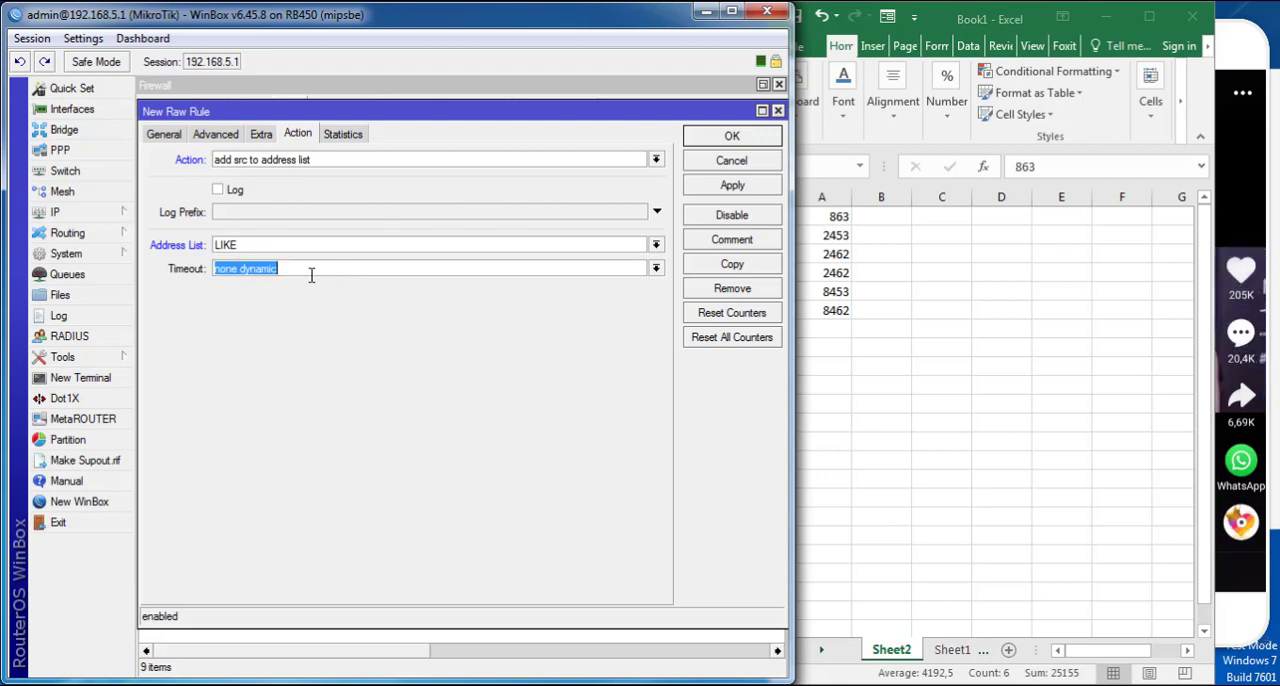
{"action": "type", "text": "1"}
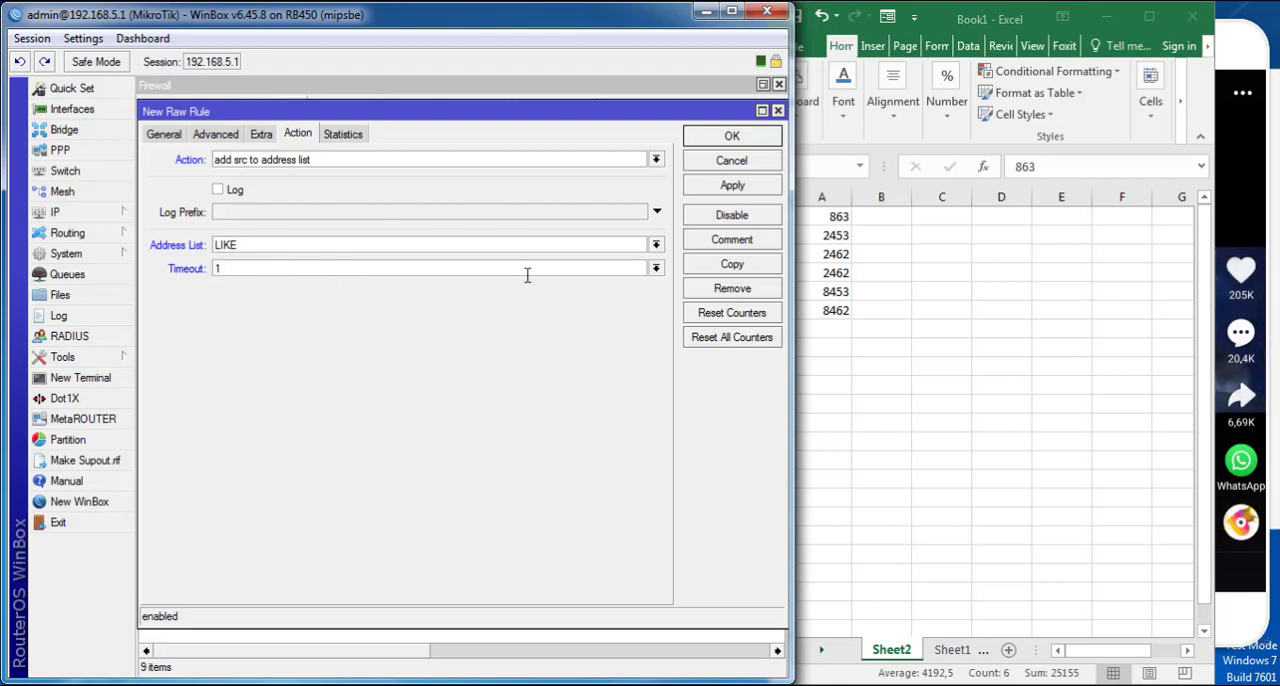
{"action": "type", "text": "D"}
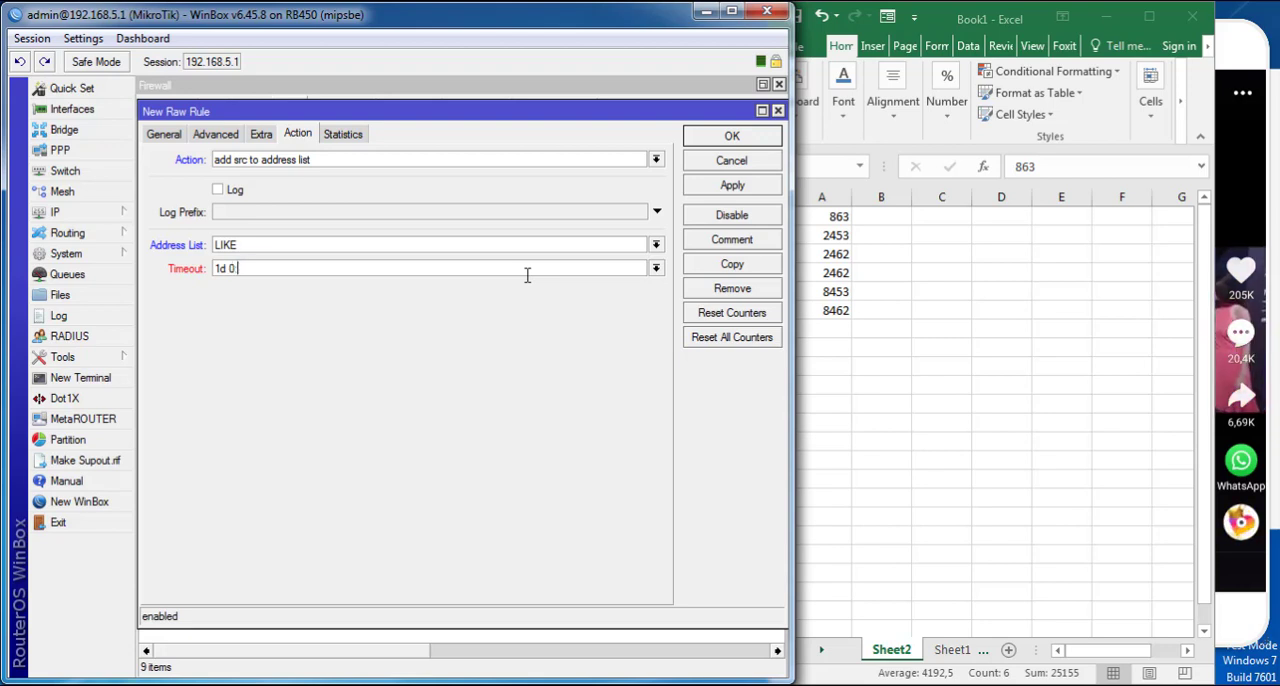
{"action": "type", "text": "0:0:"}
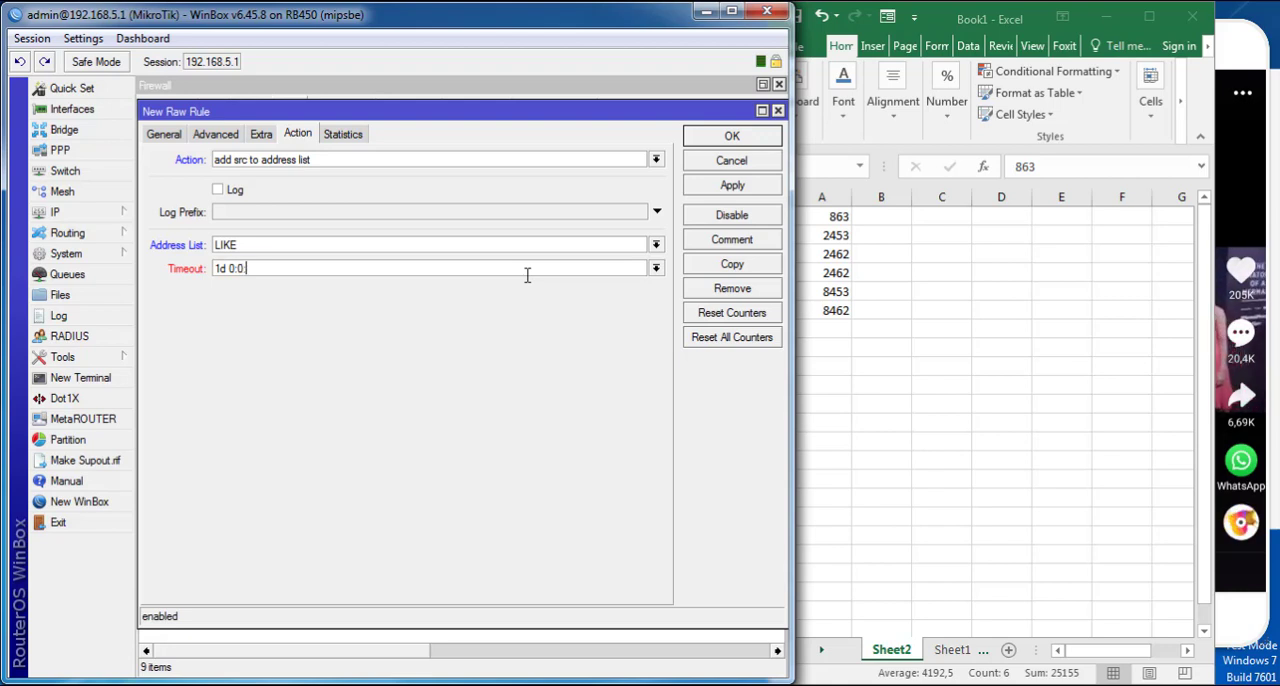
{"action": "type", "text": "0"}
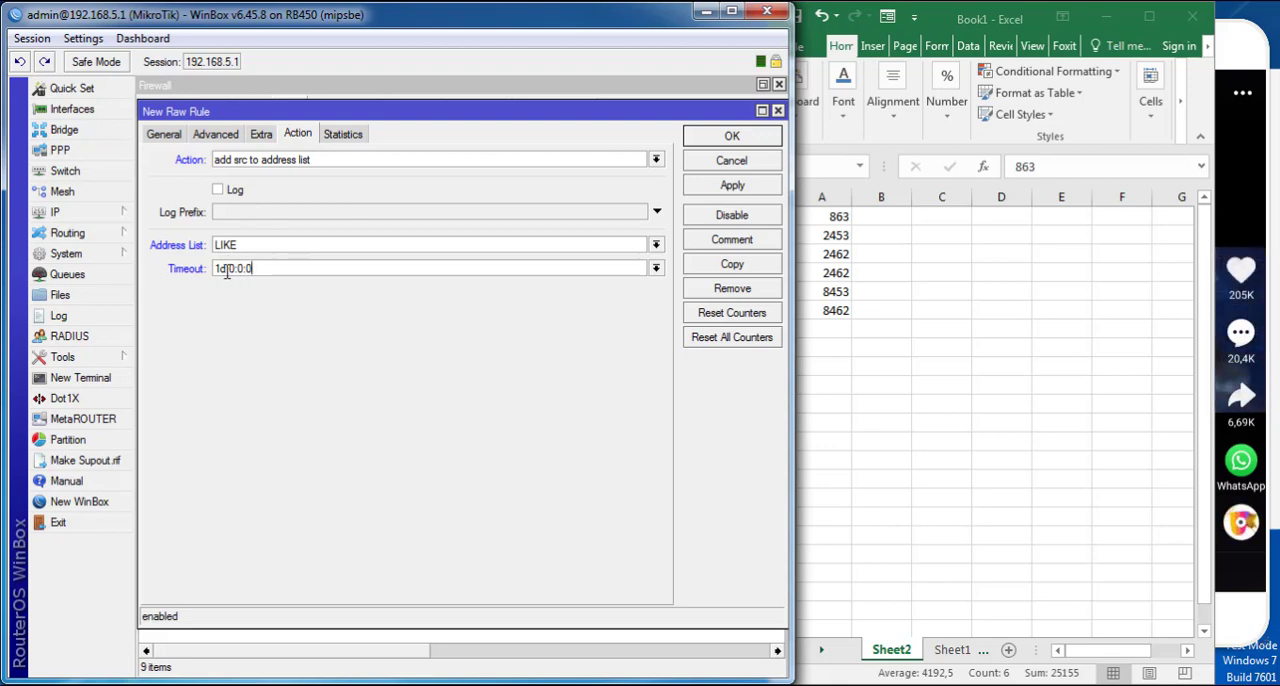
{"action": "left_click_drag", "start_coordinate": [227, 272], "coordinate": [199, 281]}
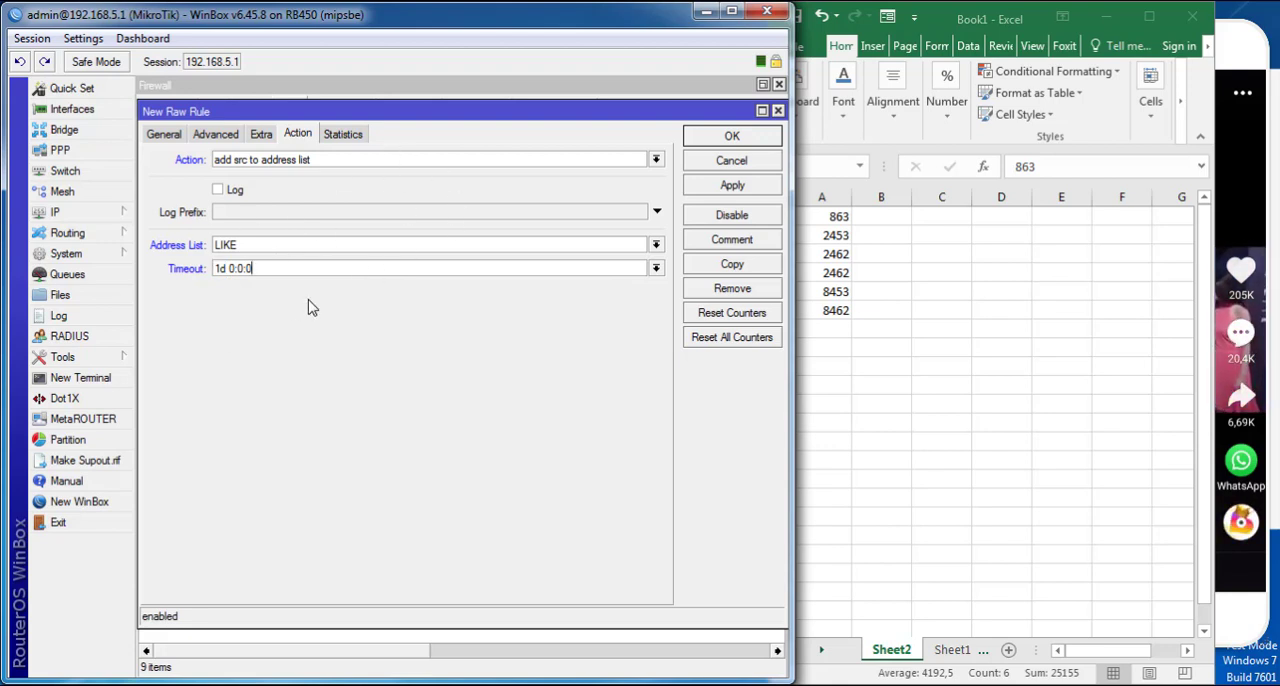
- Check the rule's general settings, apply the rule, comment it "like", and close it with the changes saved
{"action": "left_click", "coordinate": [168, 136]}
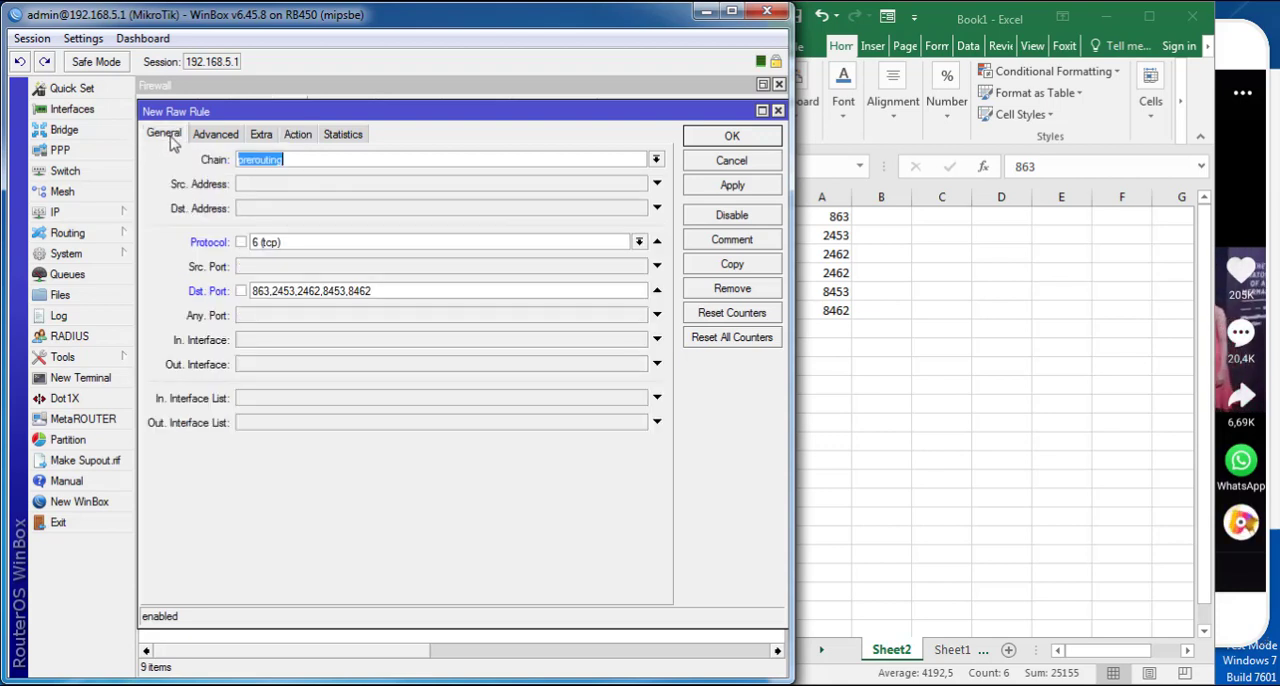
{"action": "left_click", "coordinate": [261, 134]}
{"action": "left_click", "coordinate": [166, 135]}
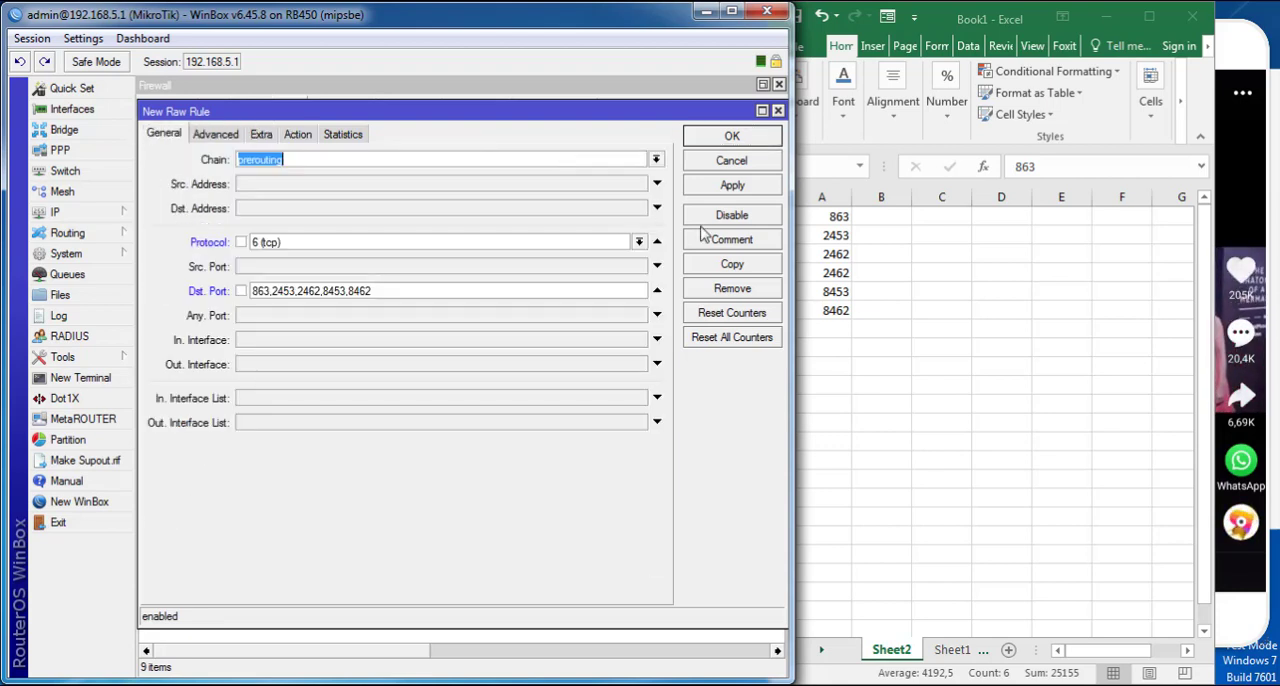
{"action": "left_click", "coordinate": [730, 186]}
{"action": "left_click", "coordinate": [730, 245]}
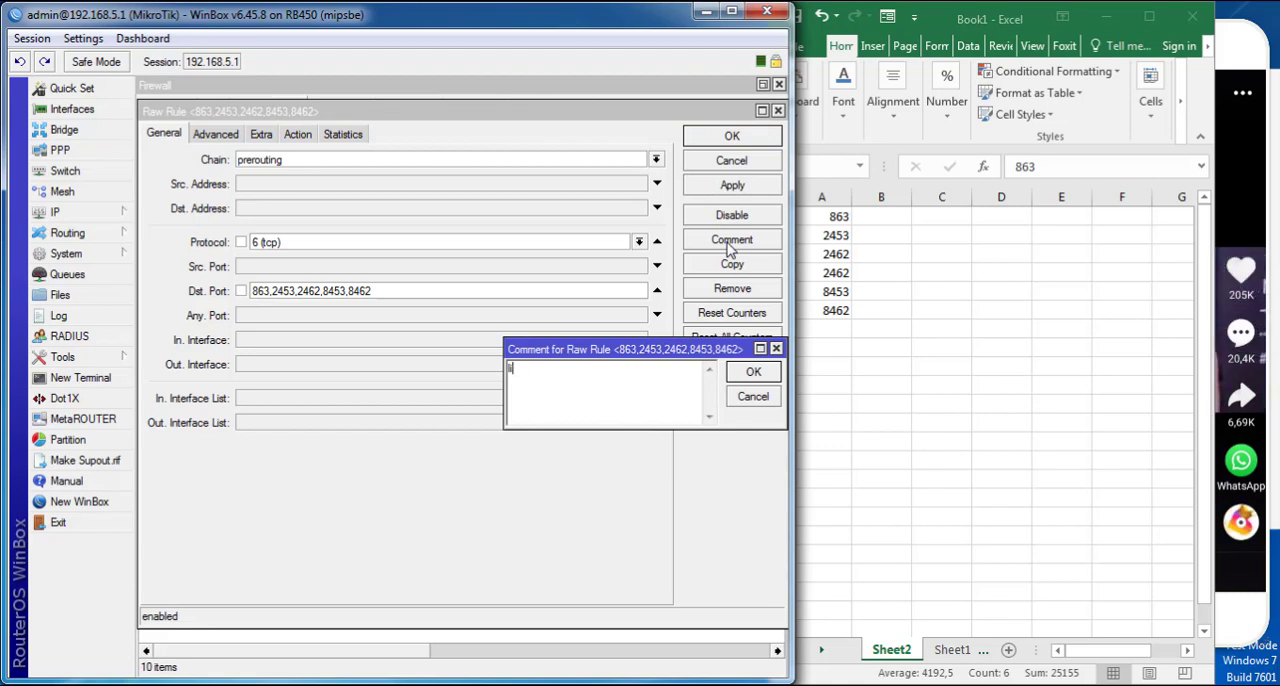
{"action": "type", "text": "like"}
{"action": "key", "text": "Return"}
{"action": "left_click", "coordinate": [720, 146]}
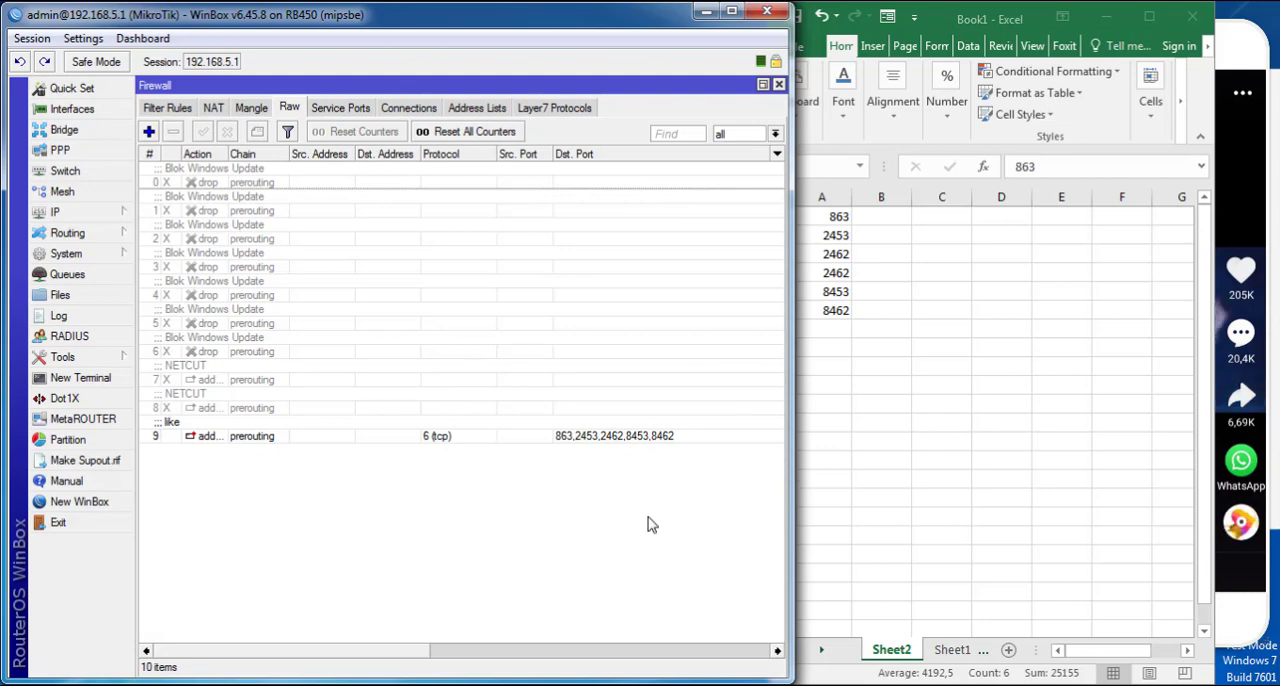
- Minimize the spreadsheet and enlarge the WinBox window in width and height up to the phone screen
{"action": "left_click_drag", "start_coordinate": [410, 650], "coordinate": [757, 641]}
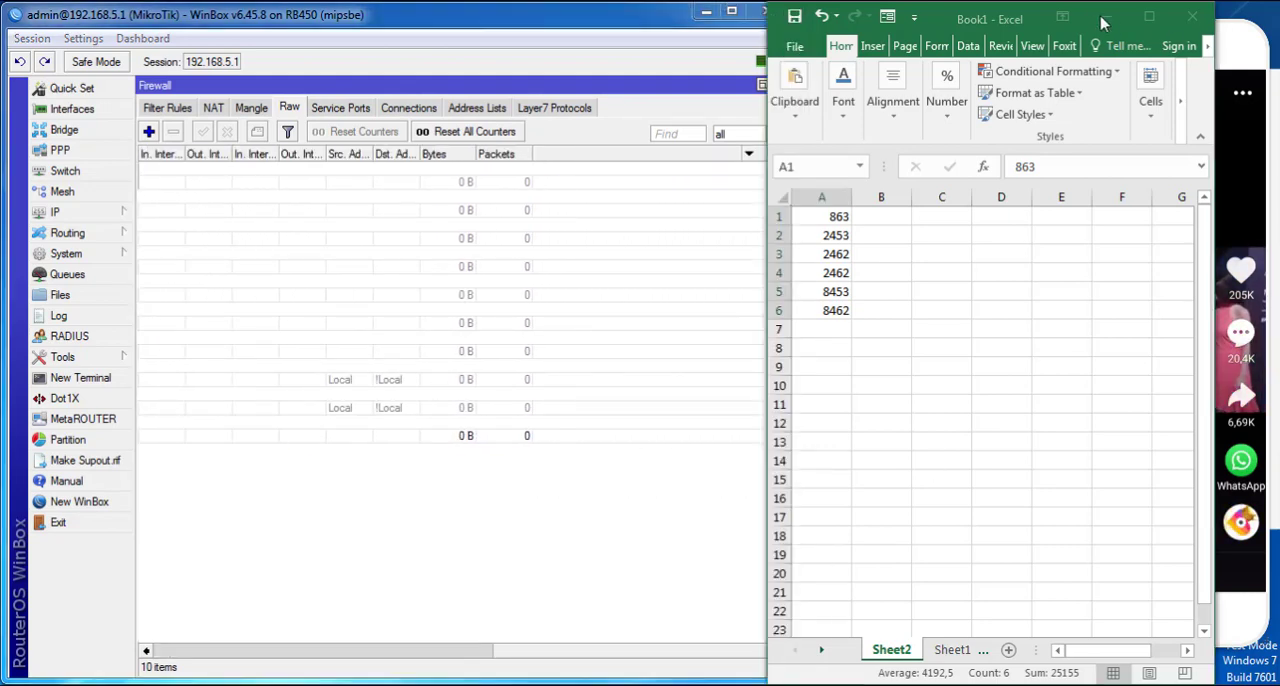
{"action": "left_click", "coordinate": [1104, 17]}
{"action": "mouse_move", "coordinate": [527, 18]}
{"action": "left_mouse_down"}
{"action": "mouse_move", "coordinate": [490, 82]}
{"action": "mouse_move", "coordinate": [524, 13]}
{"action": "left_mouse_up"}
{"action": "left_click_drag", "start_coordinate": [531, 22], "coordinate": [531, 26]}
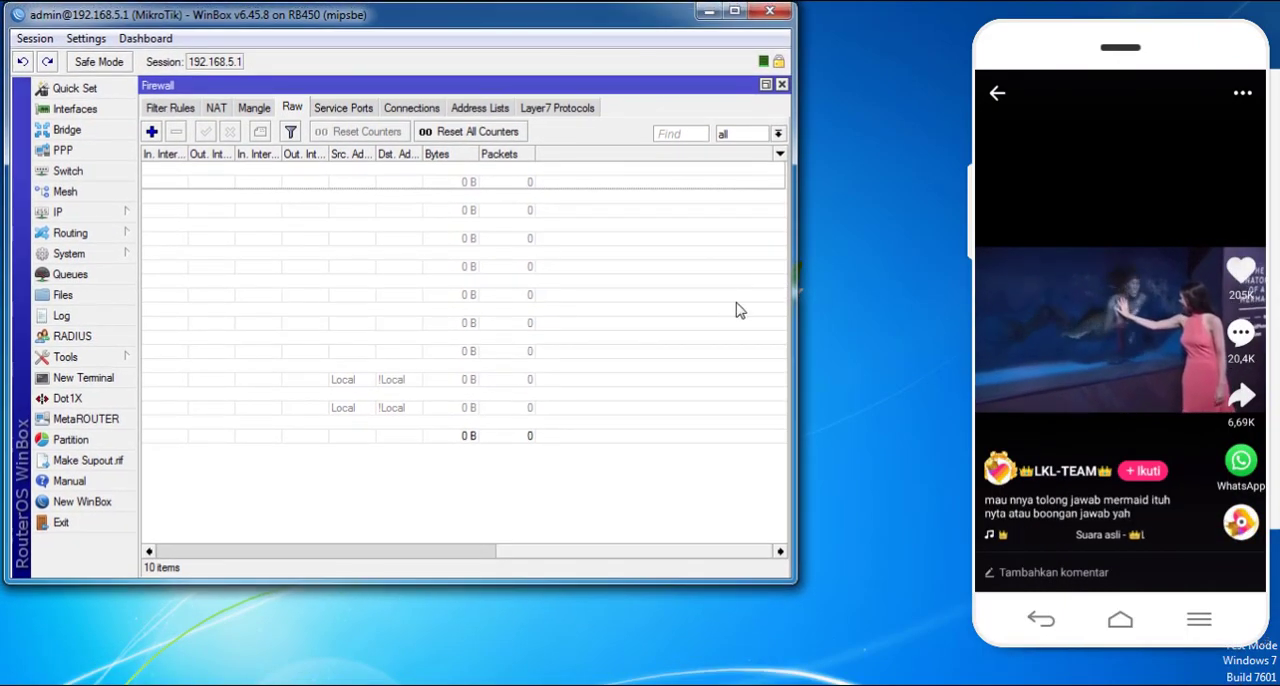
{"action": "left_click_drag", "start_coordinate": [796, 313], "coordinate": [986, 308]}
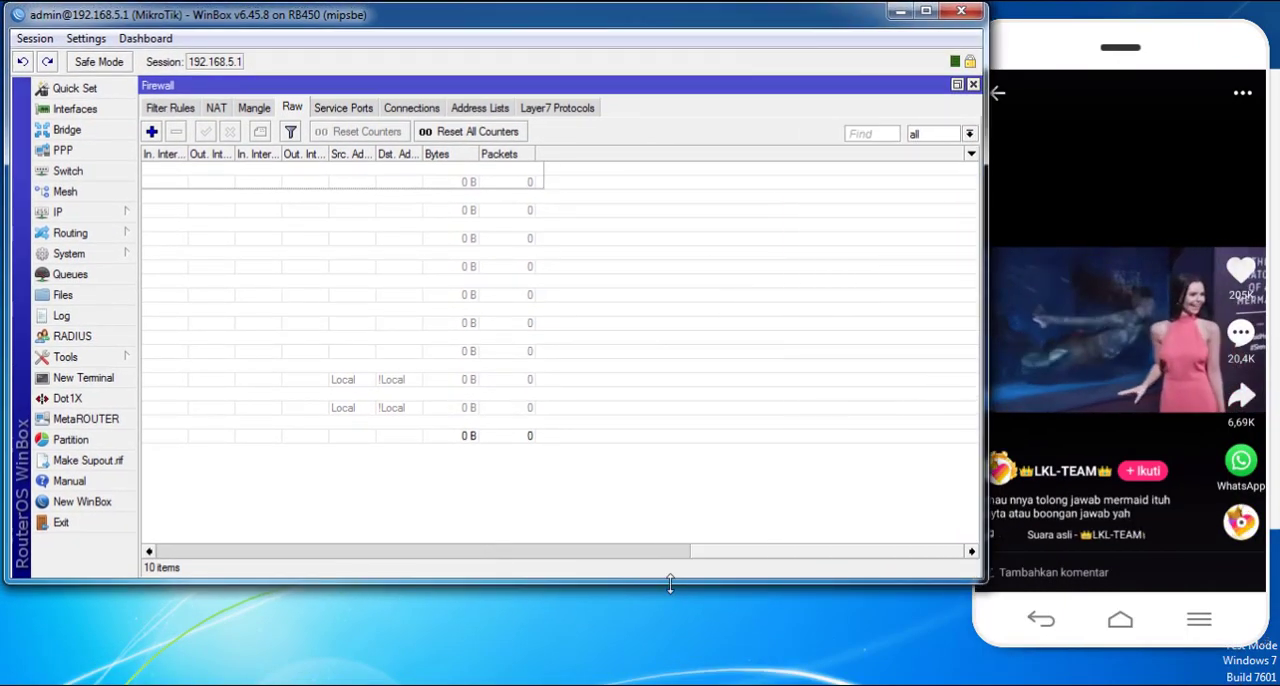
{"action": "left_click_drag", "start_coordinate": [670, 585], "coordinate": [670, 682]}
- Narrow the Dst. Port, Dst. Address and Src. Address columns of the Raw rules list
{"action": "left_click", "coordinate": [700, 650]}
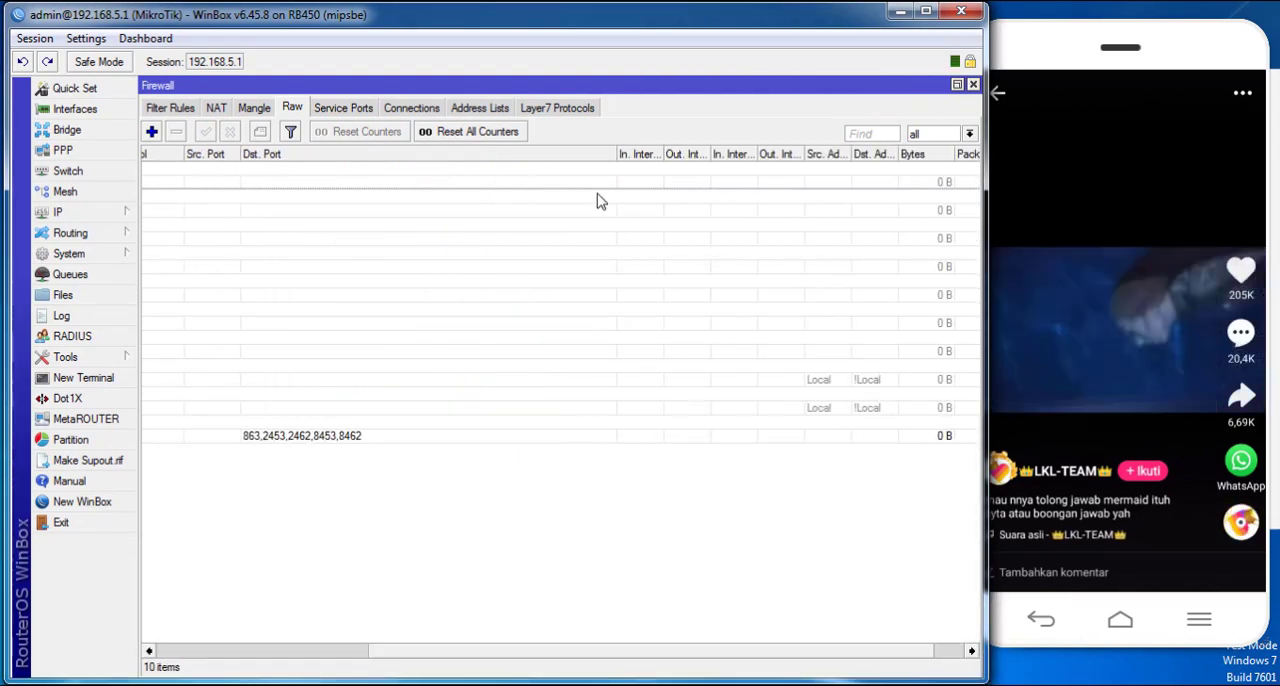
{"action": "left_click_drag", "start_coordinate": [617, 153], "coordinate": [375, 154]}
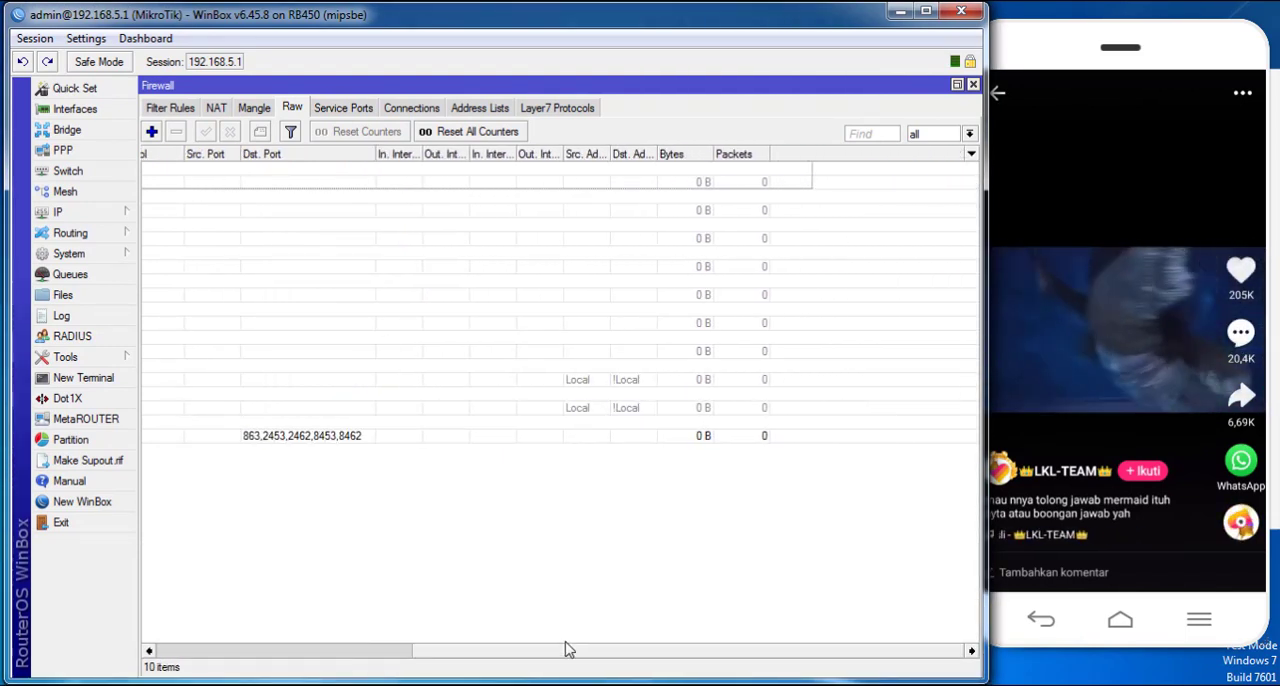
{"action": "left_click_drag", "start_coordinate": [568, 650], "coordinate": [260, 631]}
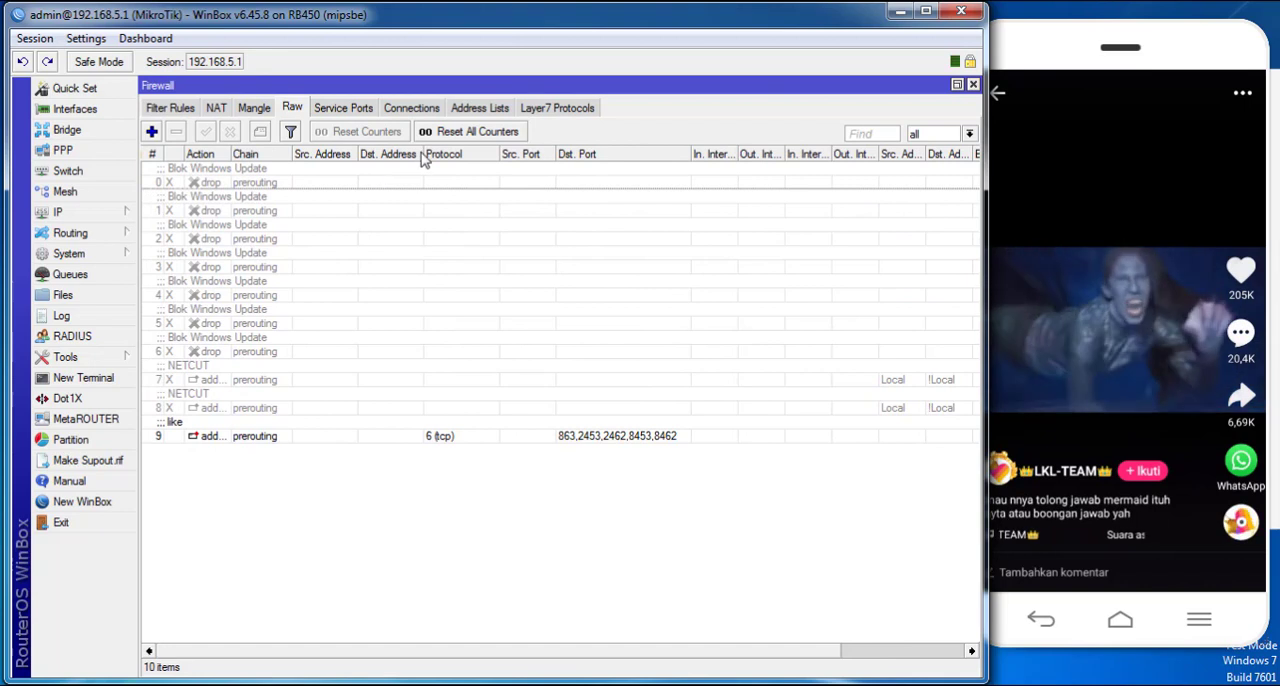
{"action": "left_click_drag", "start_coordinate": [421, 154], "coordinate": [322, 155]}
{"action": "left_click", "coordinate": [355, 154]}
- Order the Raw rules by number and move the "like" rule to the first position
{"action": "left_click", "coordinate": [154, 155]}
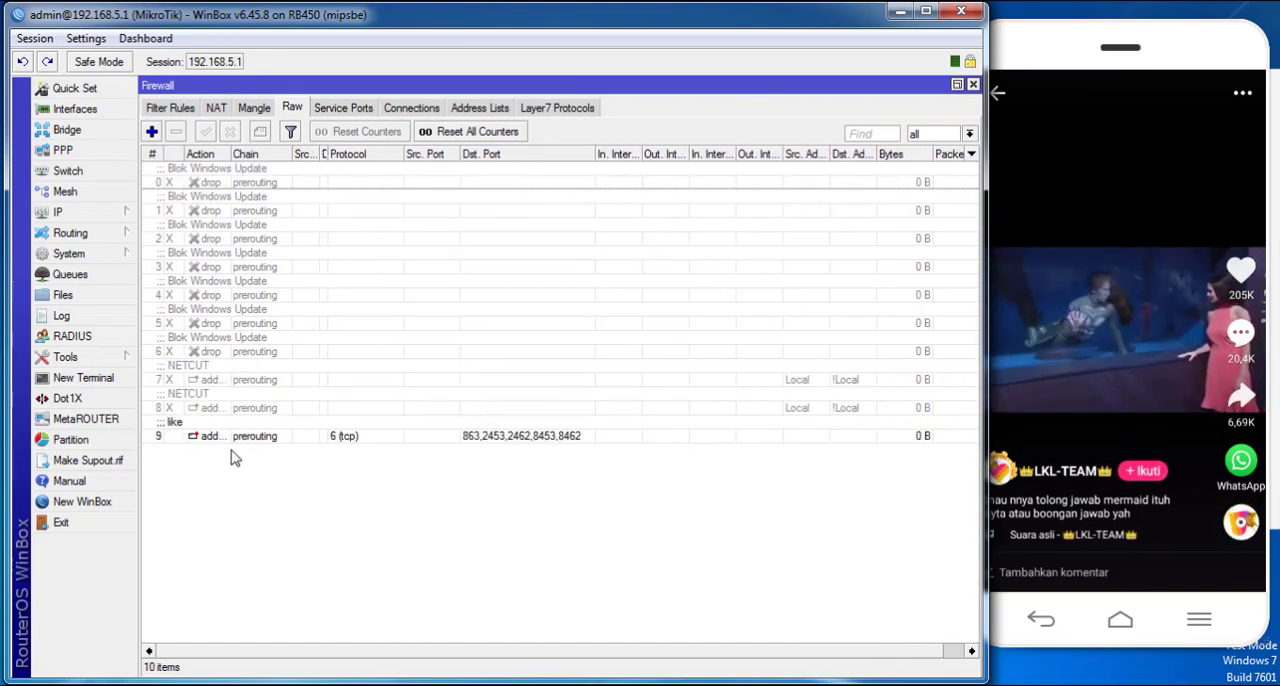
{"action": "left_click_drag", "start_coordinate": [232, 436], "coordinate": [229, 168]}
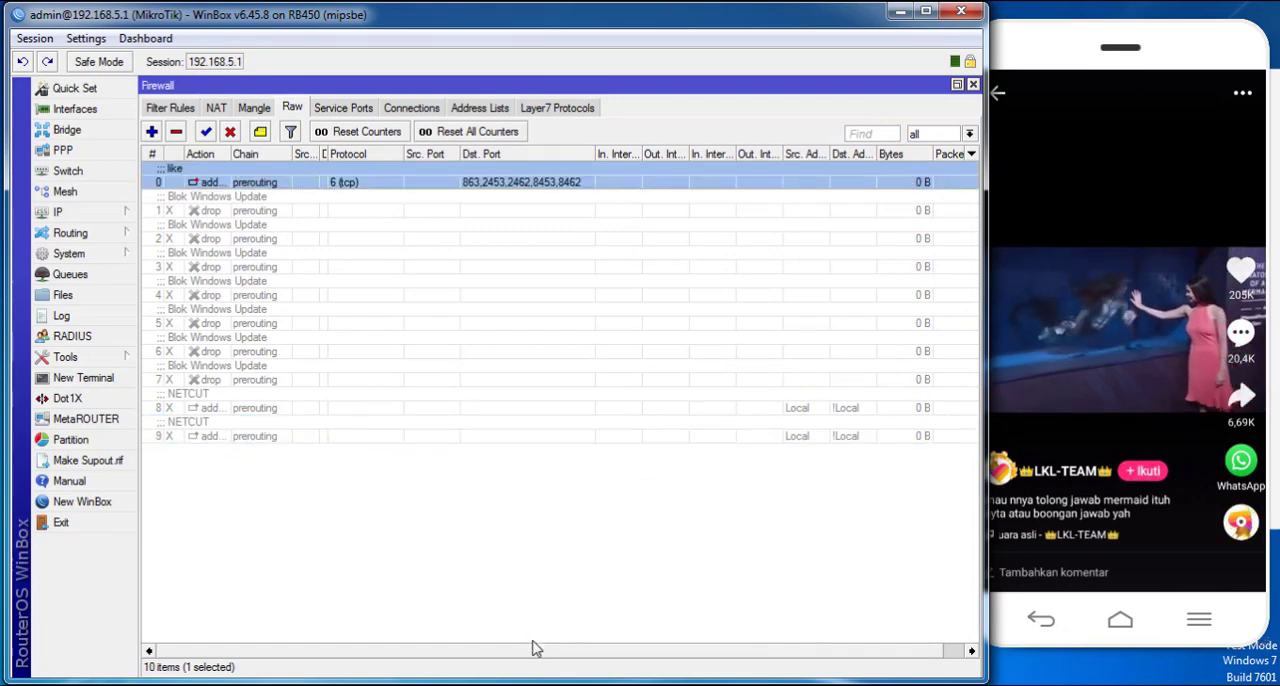
{"action": "left_click_drag", "start_coordinate": [535, 649], "coordinate": [609, 662]}
- Play the next video on the phone, check the "like" rule's counters, and inspect the LIKE entries in the firewall address lists
{"action": "left_click_drag", "start_coordinate": [1128, 500], "coordinate": [1149, 211]}
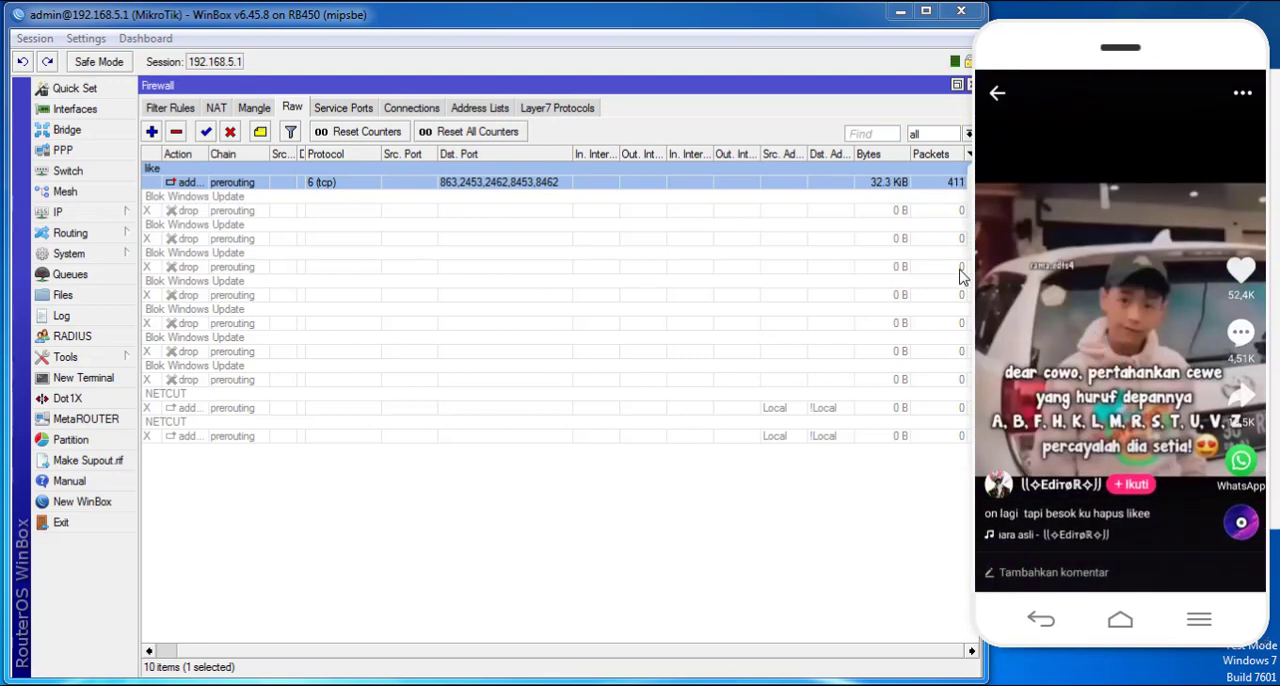
{"action": "left_click", "coordinate": [462, 110]}
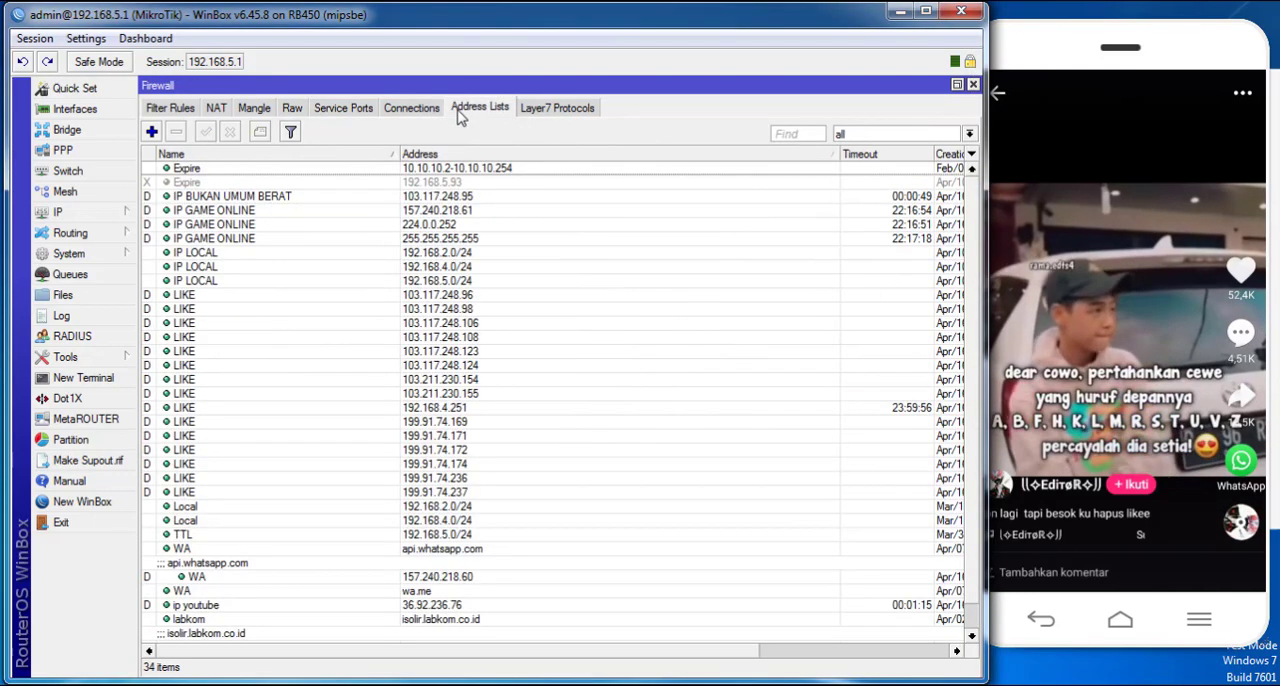
{"action": "scroll", "coordinate": [342, 336], "scroll_direction": "down", "scroll_amount": 1}
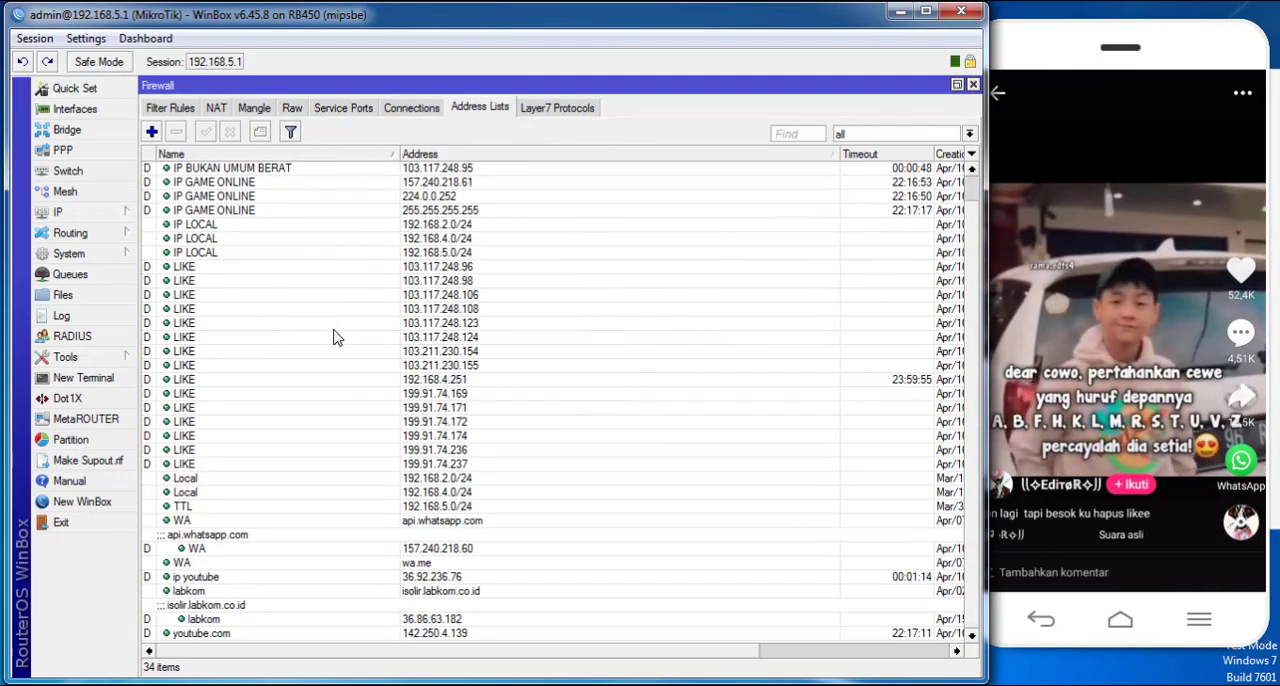
{"action": "left_click", "coordinate": [278, 268]}
{"action": "left_click", "coordinate": [300, 464]}
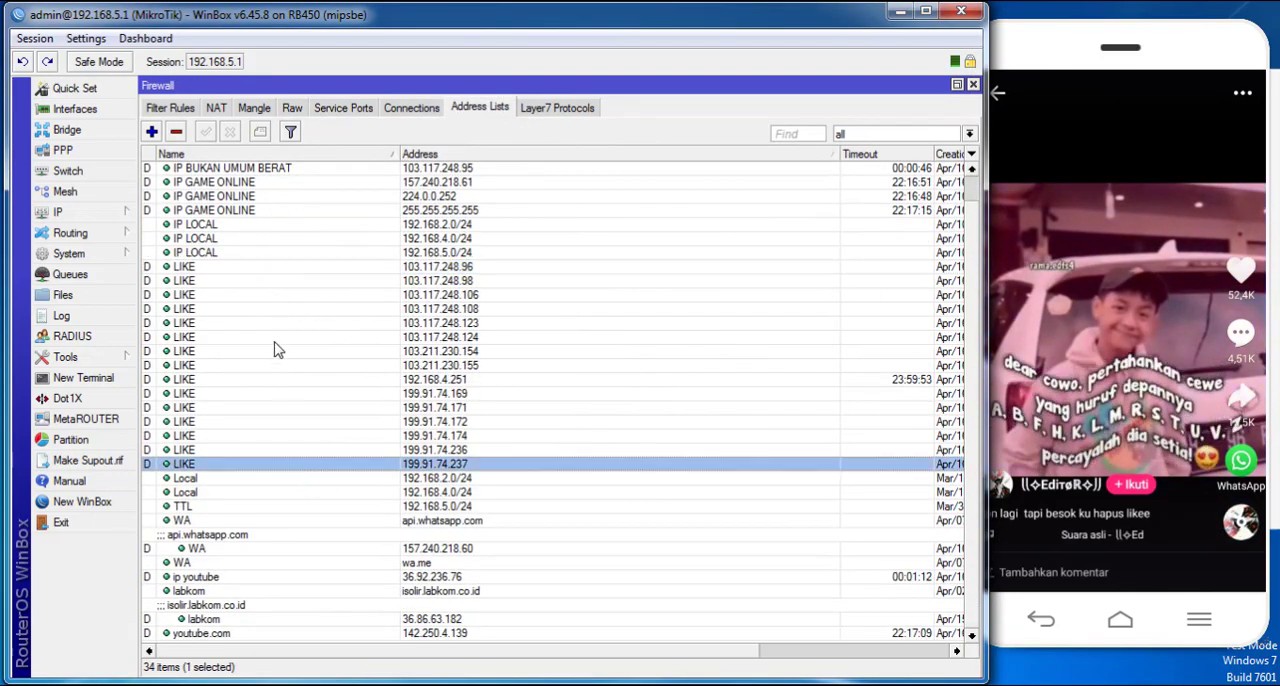
{"action": "left_click", "coordinate": [257, 272]}
{"action": "scroll", "coordinate": [297, 452], "scroll_direction": "up", "scroll_amount": 1}
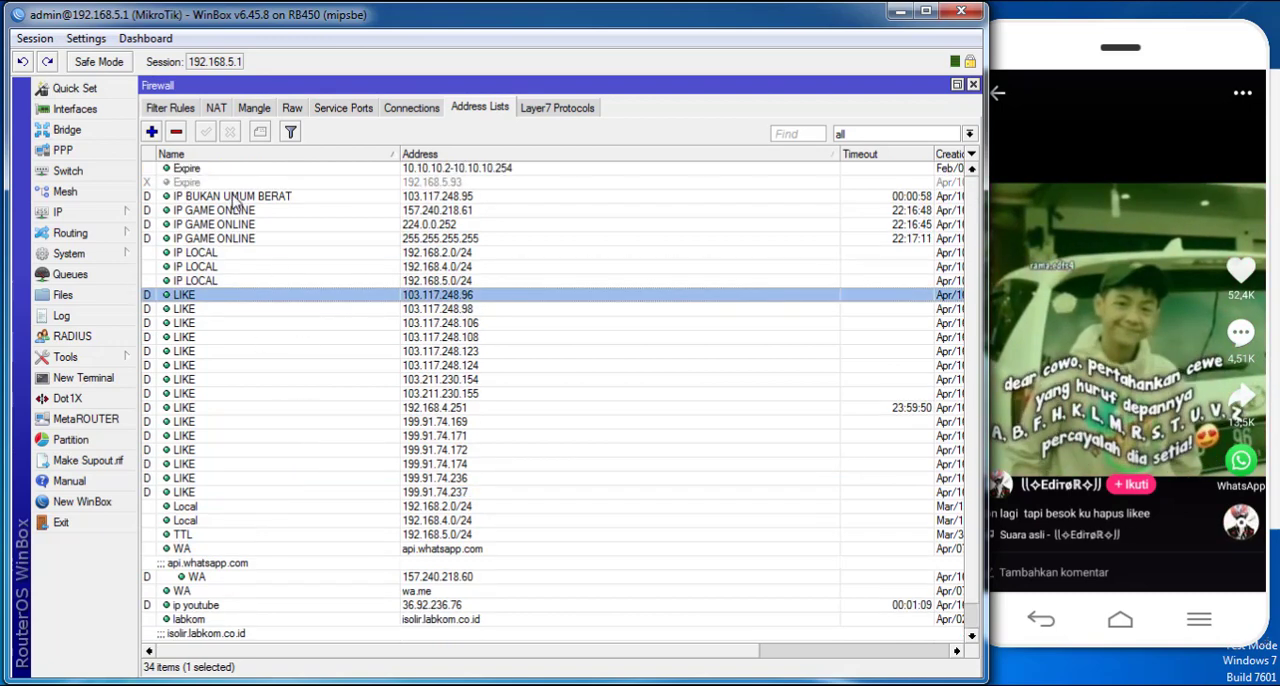
{"action": "scroll", "coordinate": [294, 351], "scroll_direction": "down", "scroll_amount": 1}
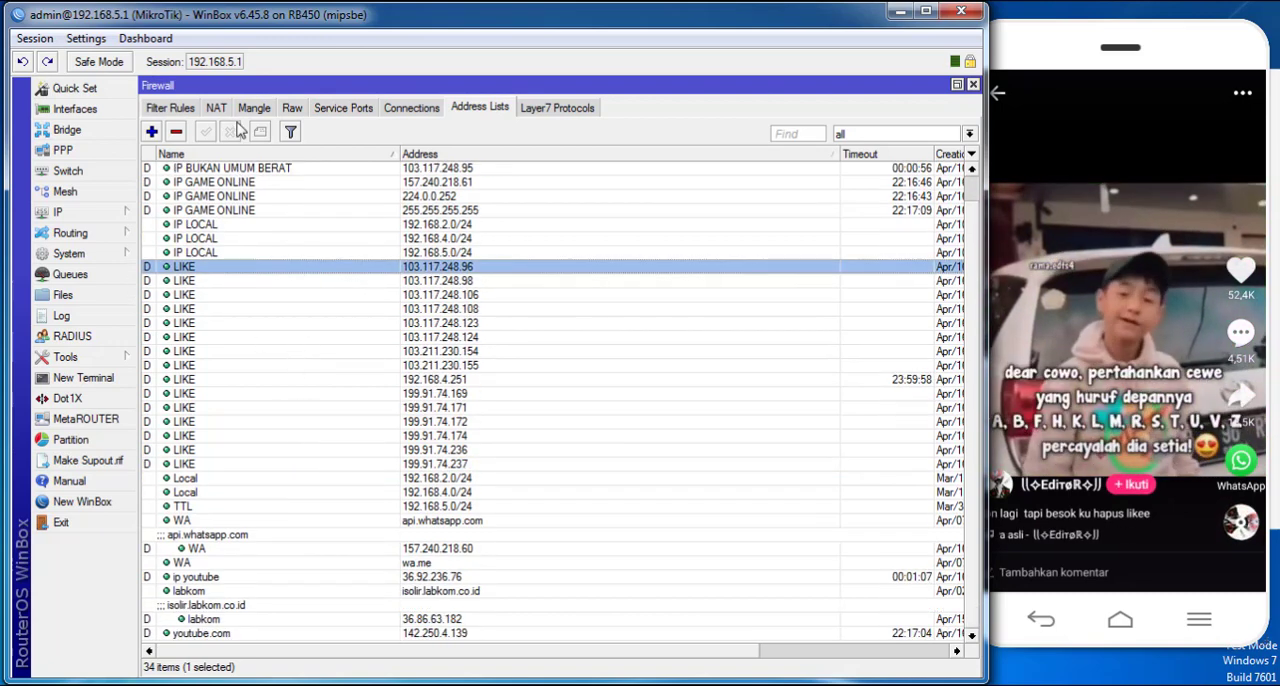
- Return to the Raw rules, play further phone videos while watching the "like" rule's counters, and reopen the address lists
{"action": "left_click", "coordinate": [222, 109]}
{"action": "left_click", "coordinate": [292, 108]}
{"action": "left_click", "coordinate": [1080, 395]}
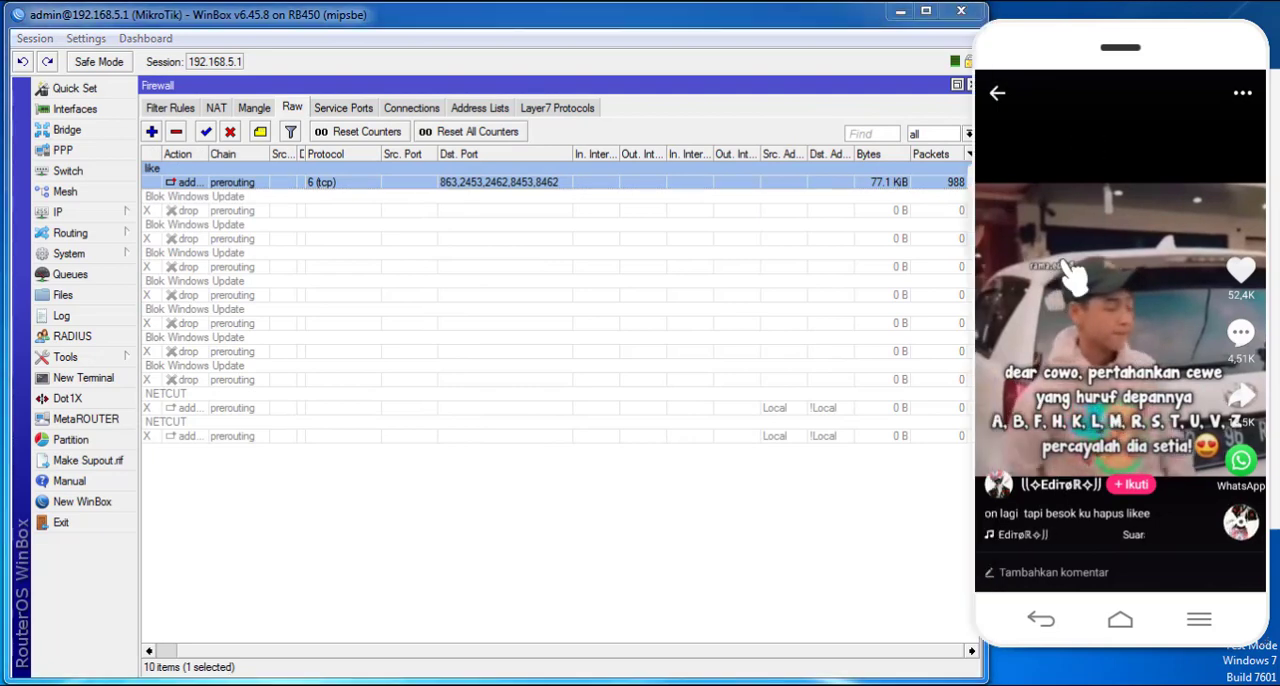
{"action": "left_click_drag", "start_coordinate": [1080, 395], "coordinate": [1114, 129]}
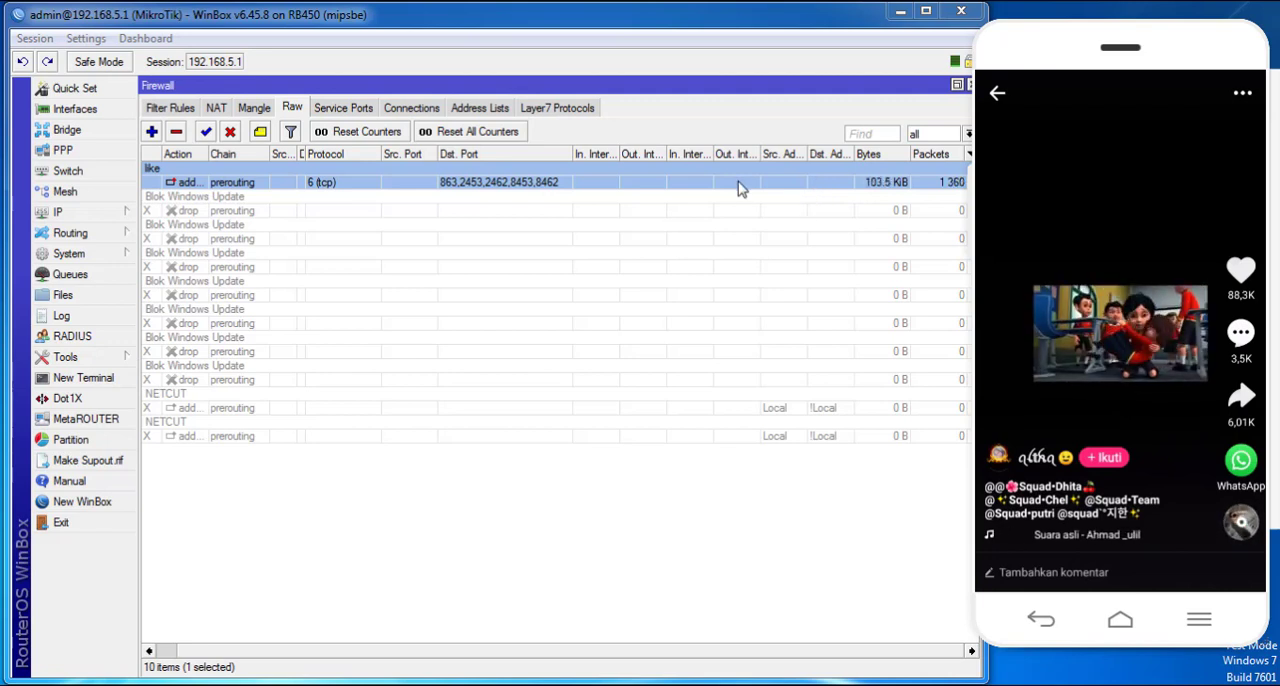
{"action": "left_click_drag", "start_coordinate": [1120, 411], "coordinate": [1097, 126]}
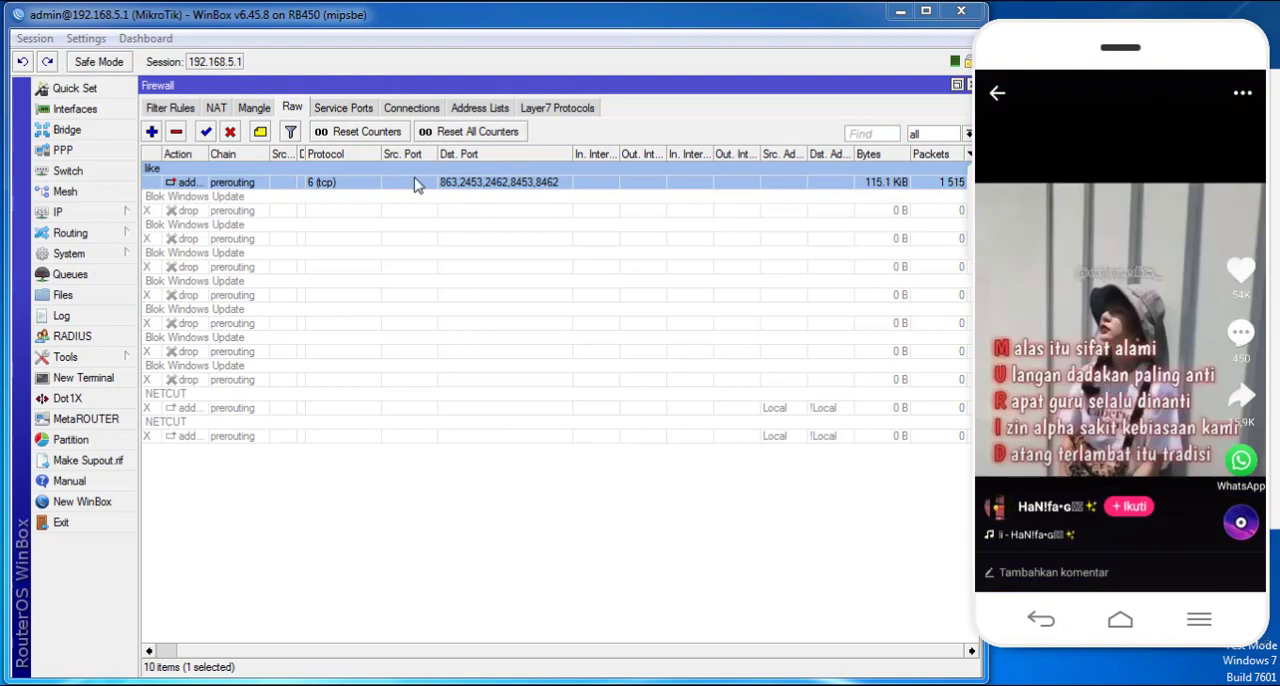
{"action": "left_click", "coordinate": [481, 110]}
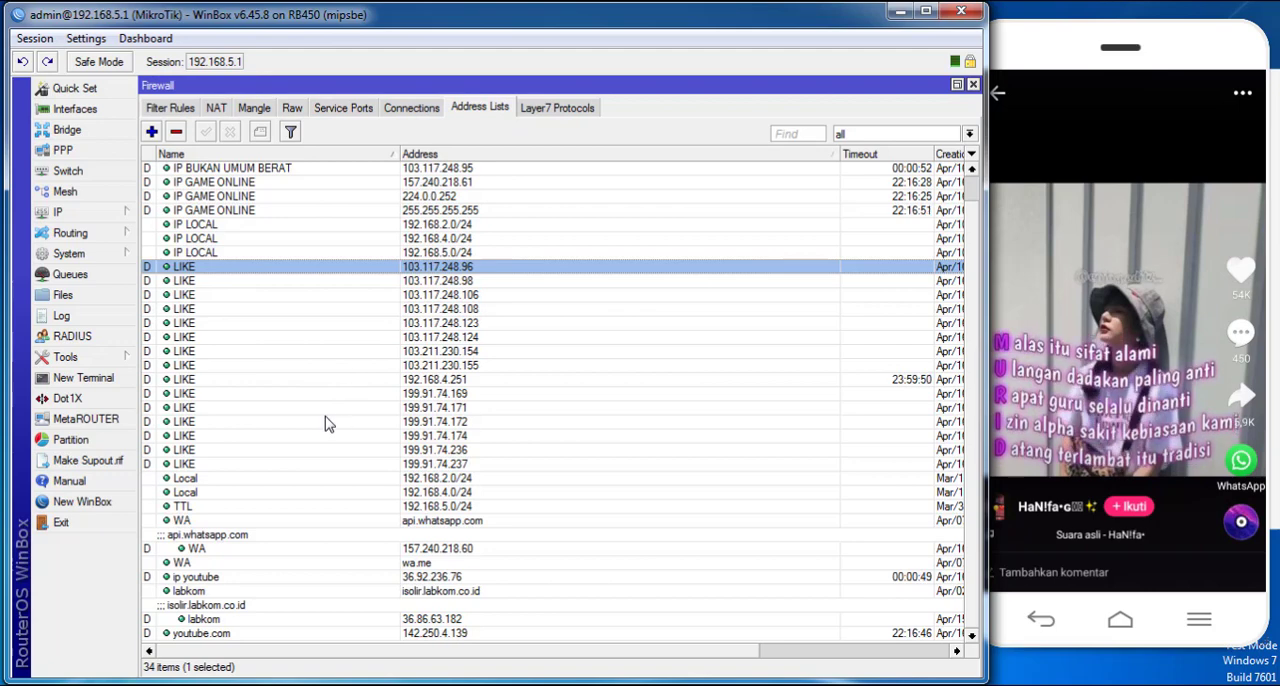
- Examine the range of LIKE entries in the firewall address lists, from the first address to the last
{"action": "left_click", "coordinate": [225, 465]}
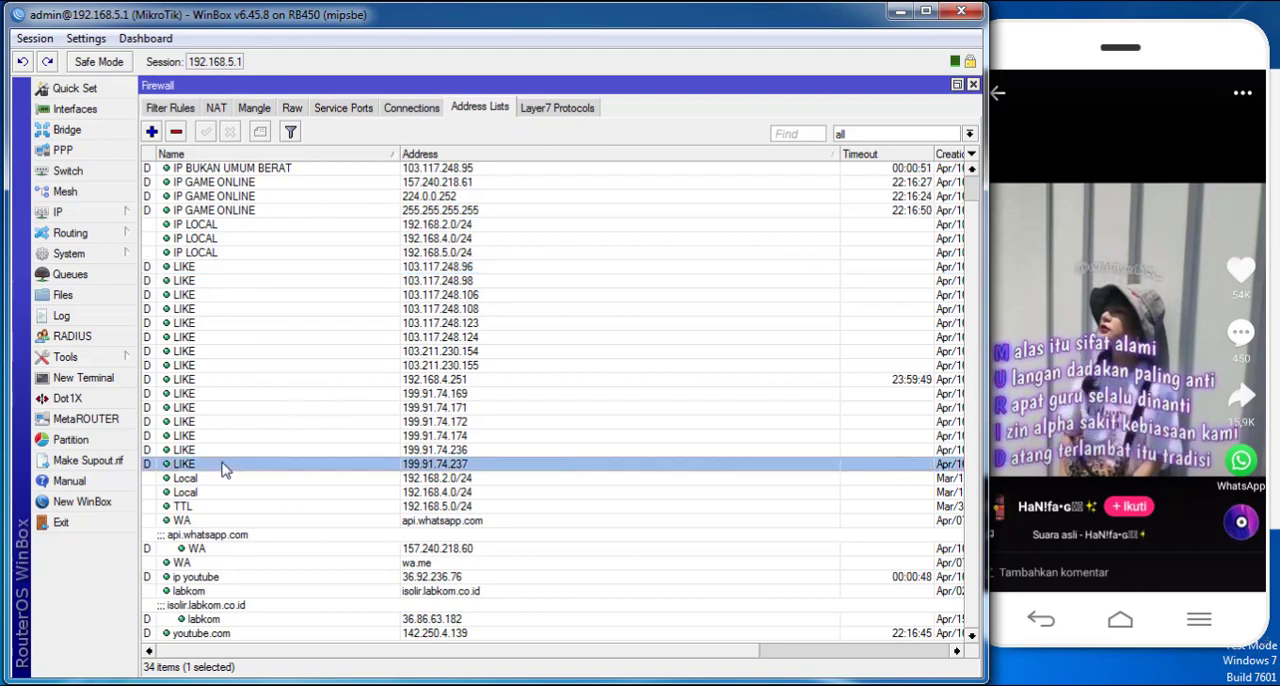
{"action": "left_click", "coordinate": [200, 272]}
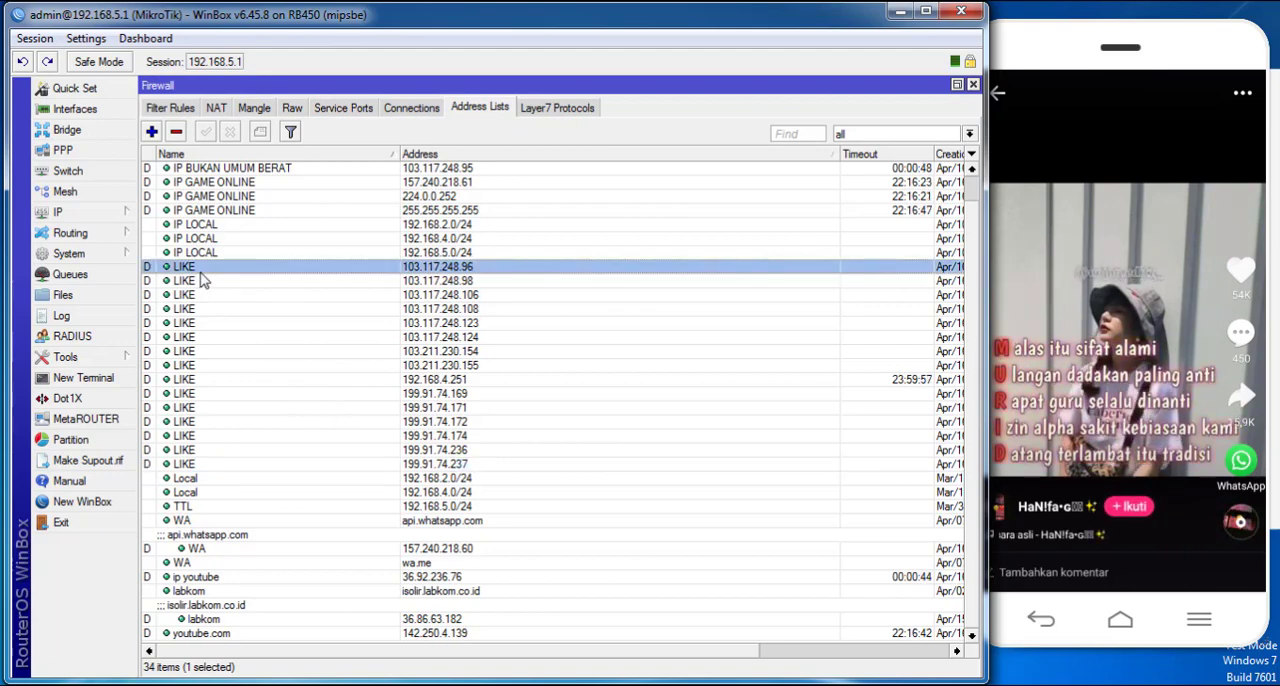
{"action": "left_click", "coordinate": [206, 451]}
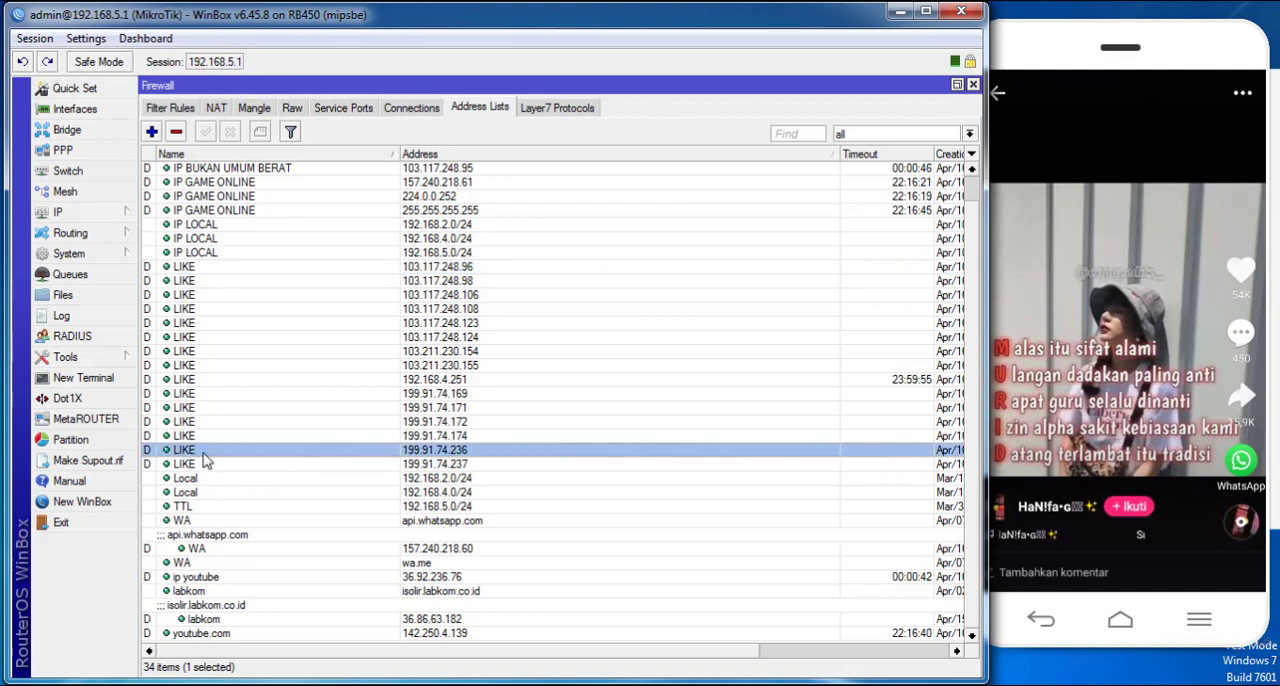
{"action": "left_click", "coordinate": [257, 268]}
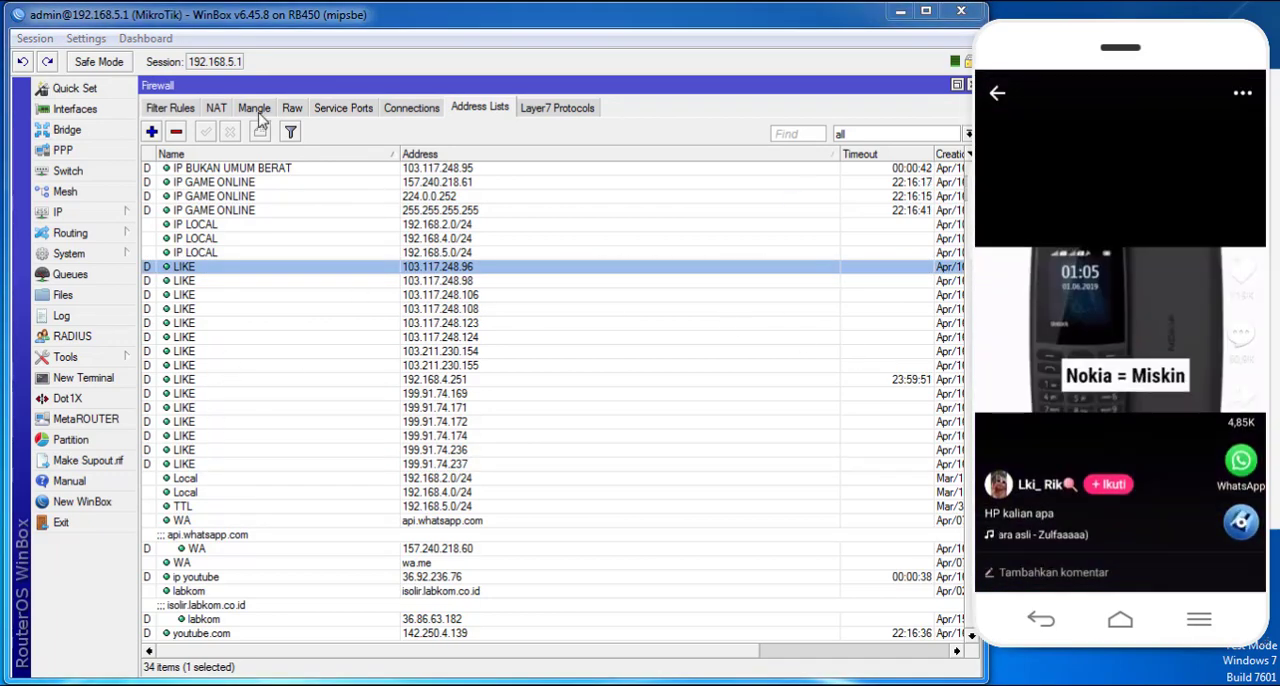
- Create a new raw rule in the prerouting chain with the drop action
{"action": "left_click", "coordinate": [171, 109]}
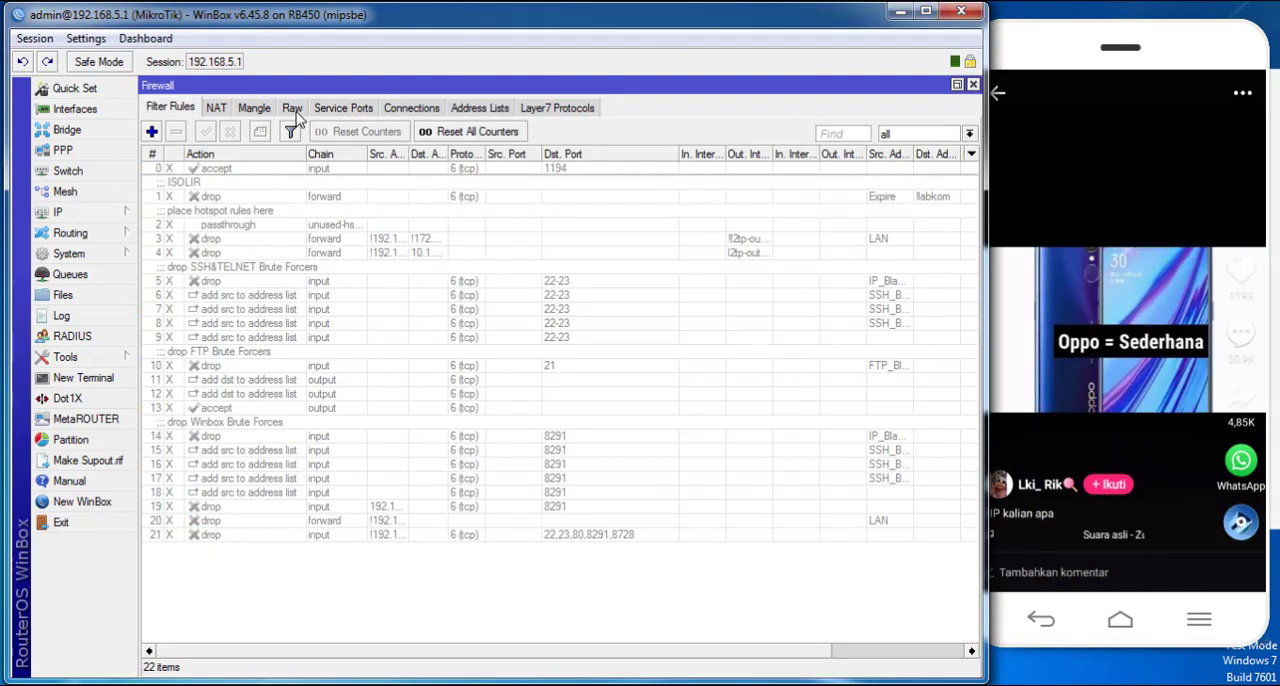
{"action": "left_click", "coordinate": [292, 110]}
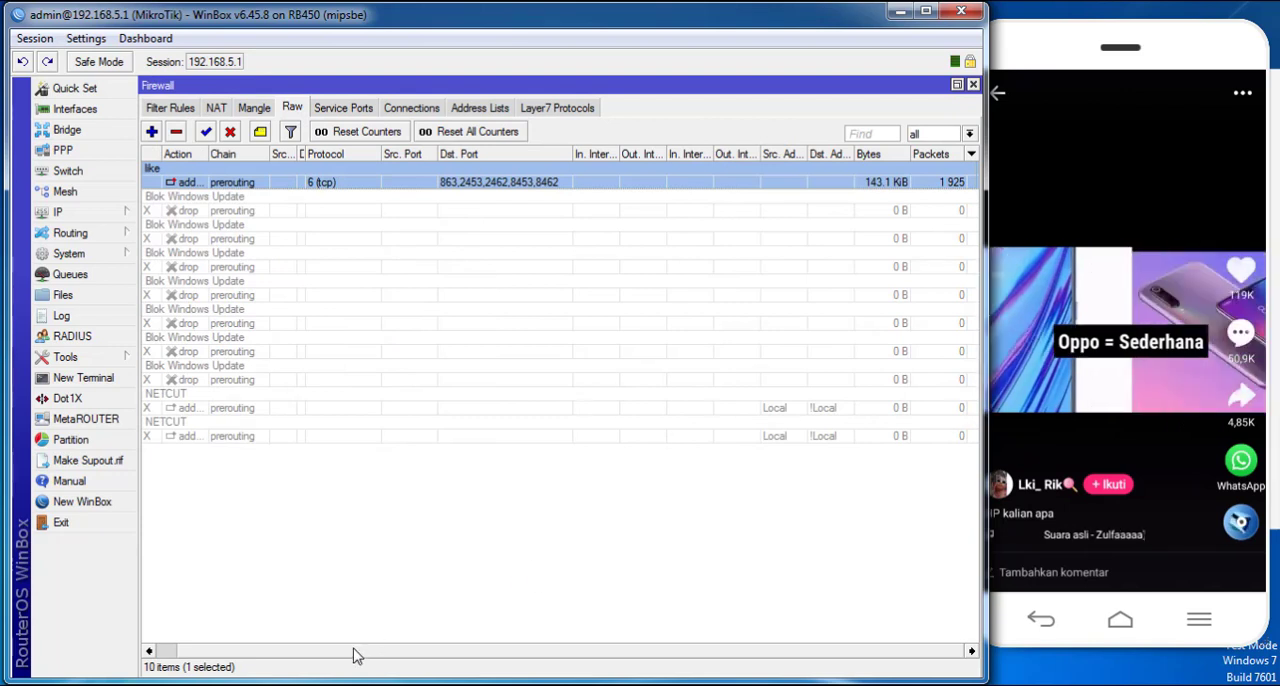
{"action": "left_click_drag", "start_coordinate": [357, 651], "coordinate": [290, 651]}
{"action": "left_click", "coordinate": [151, 132]}
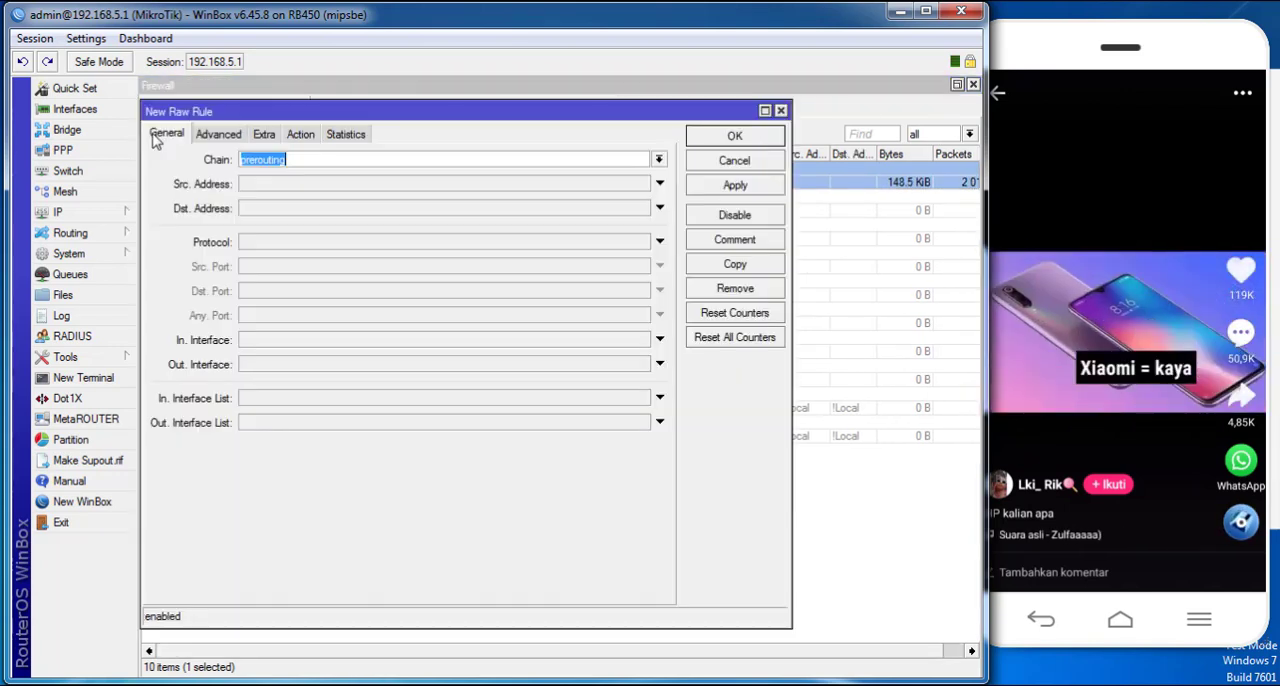
{"action": "left_click", "coordinate": [658, 161]}
{"action": "left_click", "coordinate": [562, 187]}
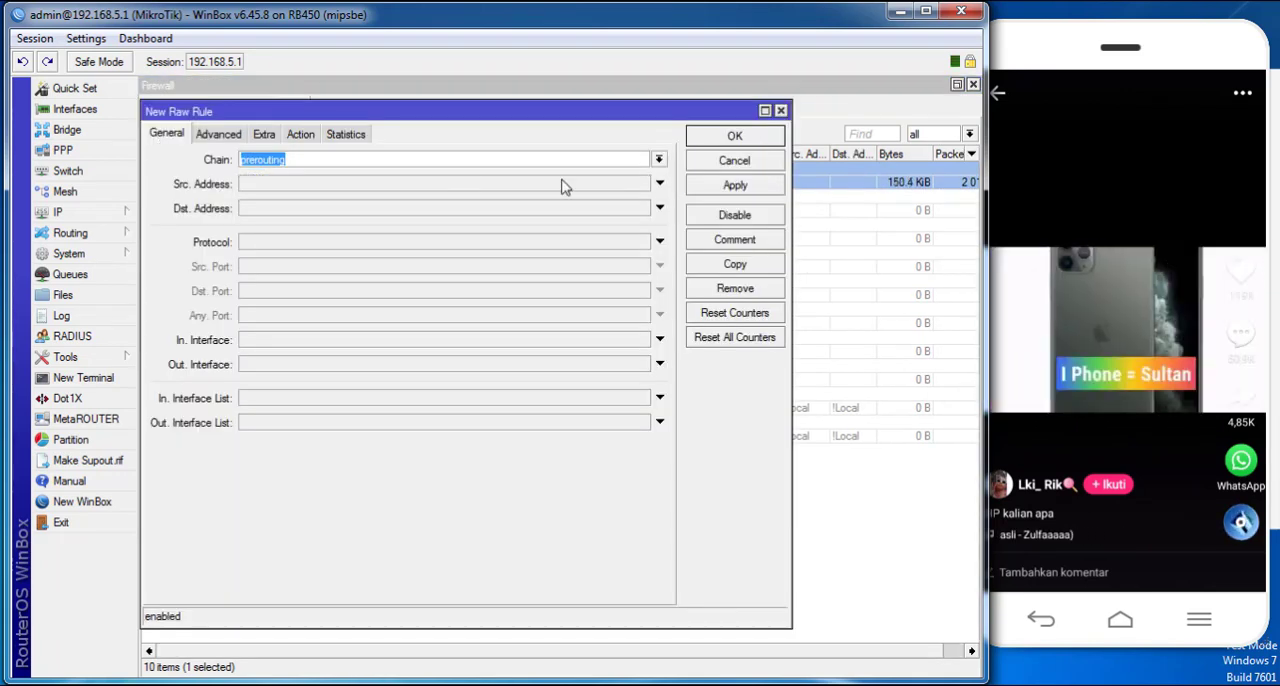
{"action": "left_click", "coordinate": [300, 134]}
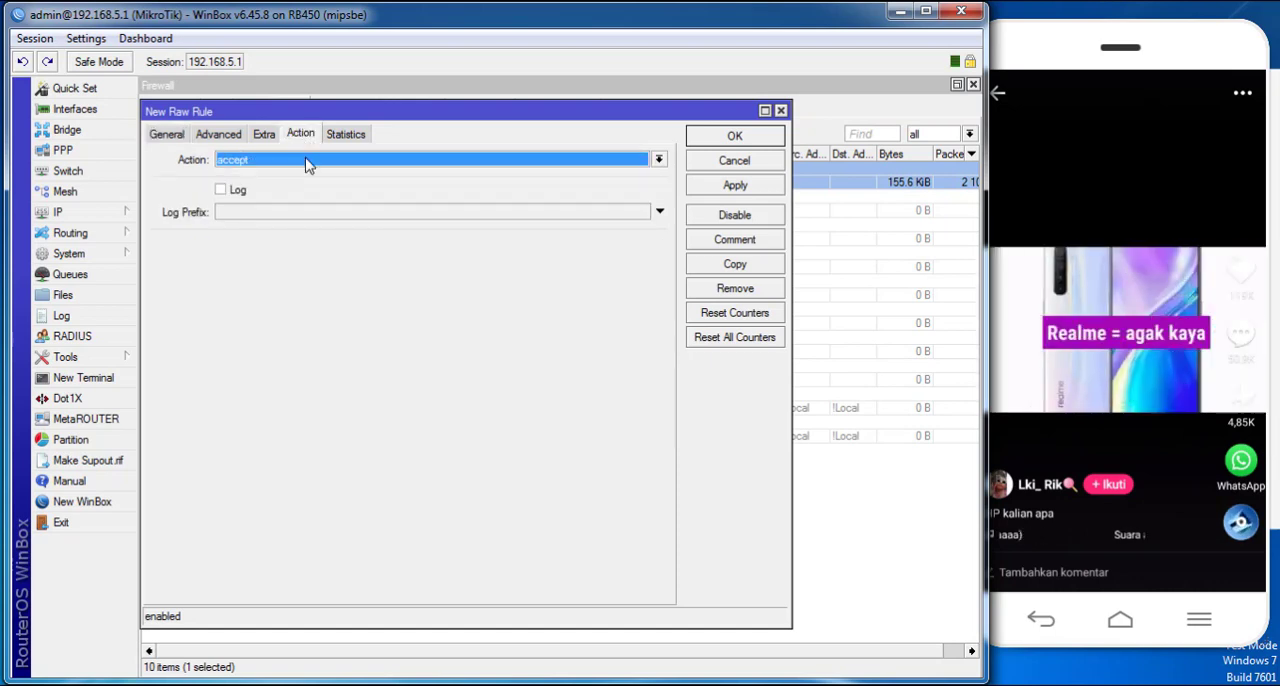
{"action": "left_click", "coordinate": [303, 160]}
{"action": "left_click", "coordinate": [257, 213]}
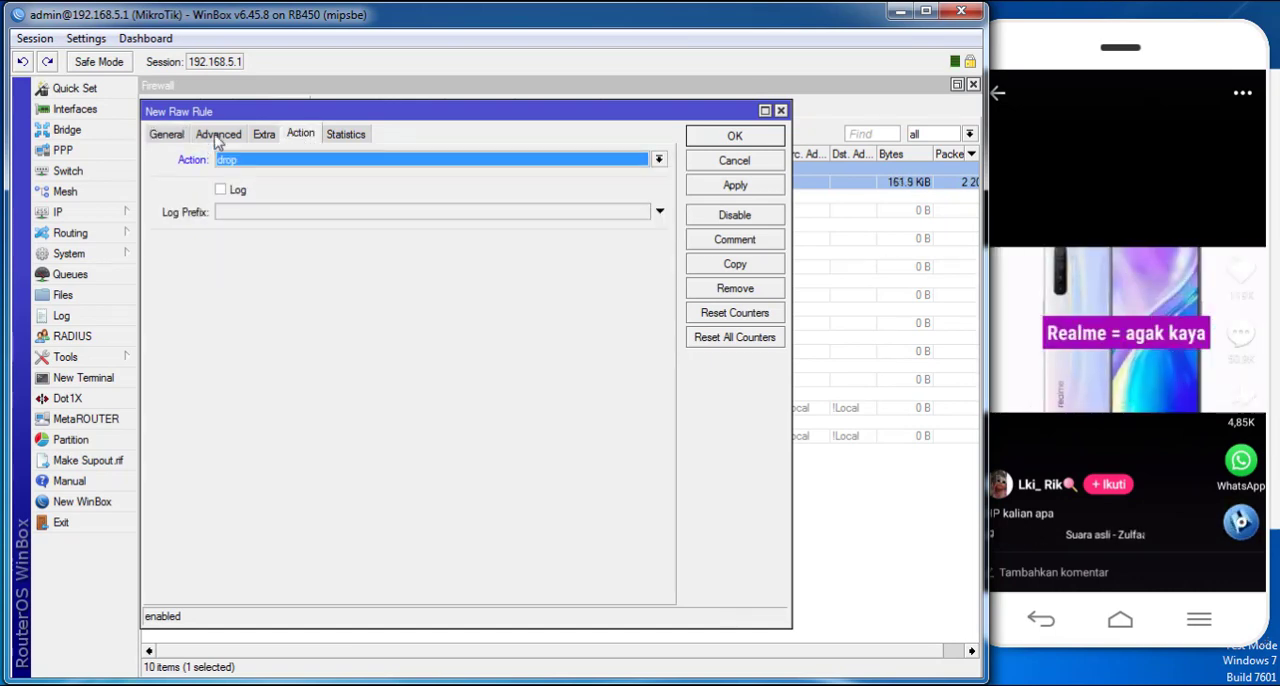
- Set the new raw rule's destination address list to LIKE and apply it
{"action": "left_click", "coordinate": [218, 134]}
{"action": "left_click", "coordinate": [305, 186]}
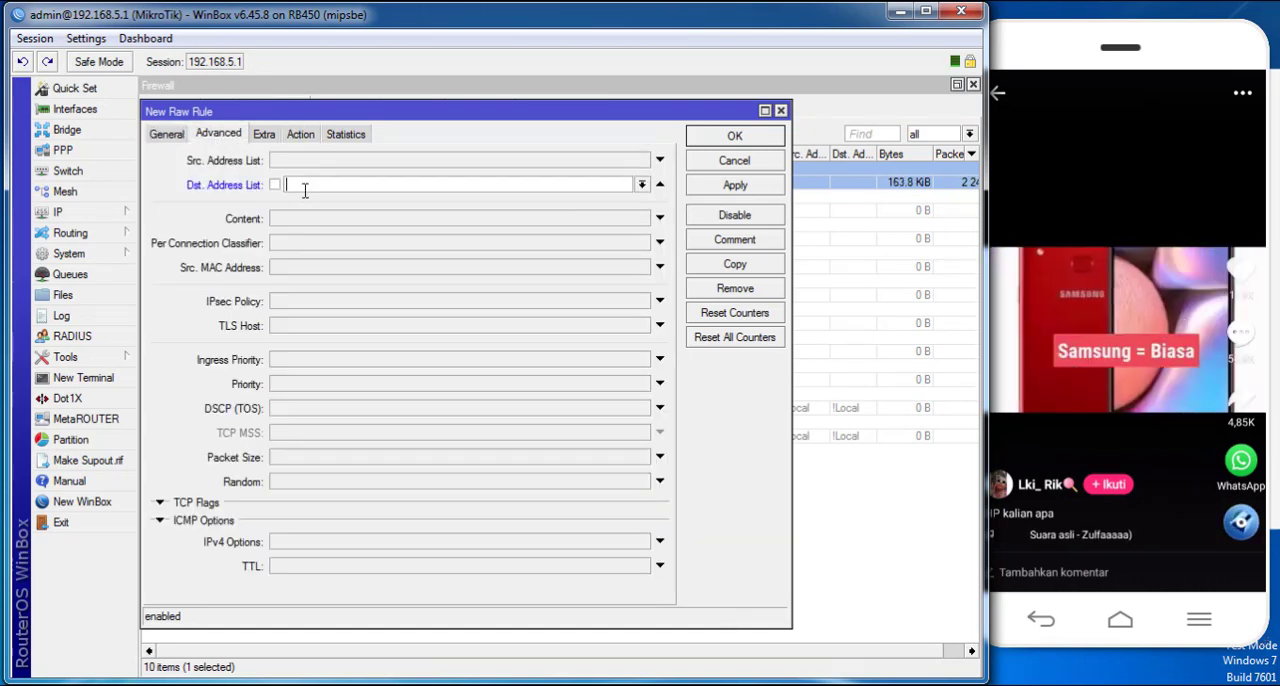
{"action": "left_click", "coordinate": [642, 186]}
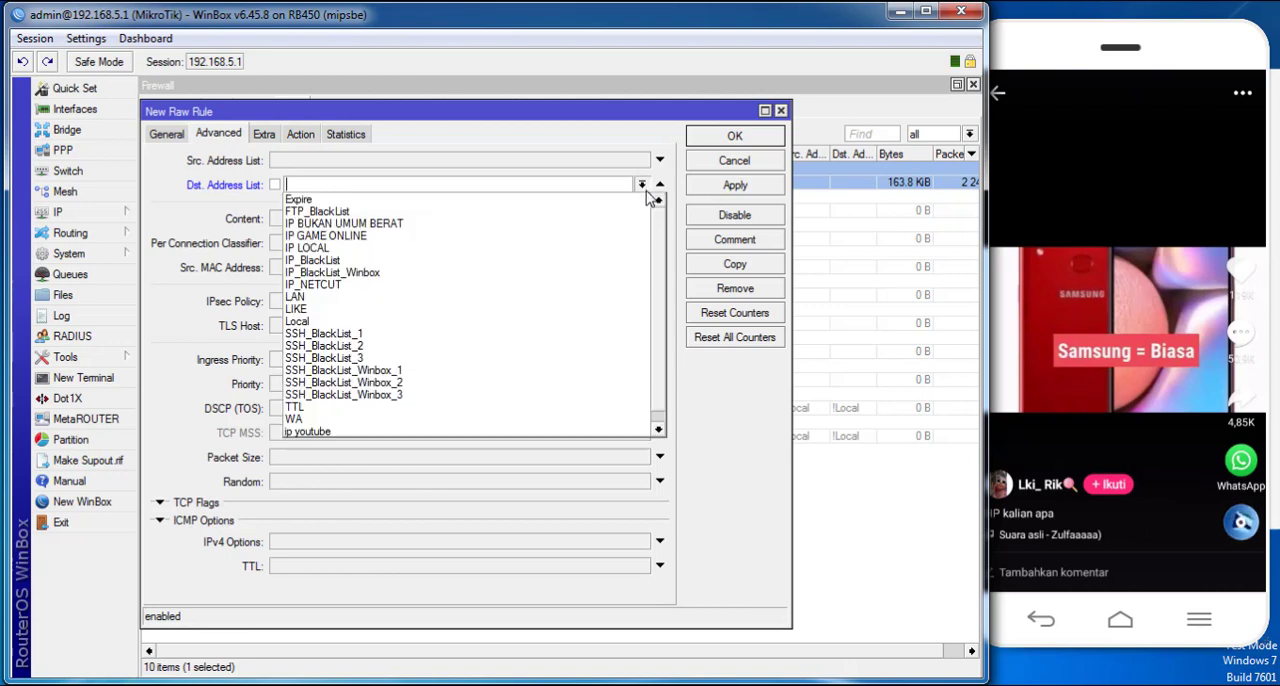
{"action": "left_click", "coordinate": [341, 313]}
{"action": "left_click", "coordinate": [705, 190]}
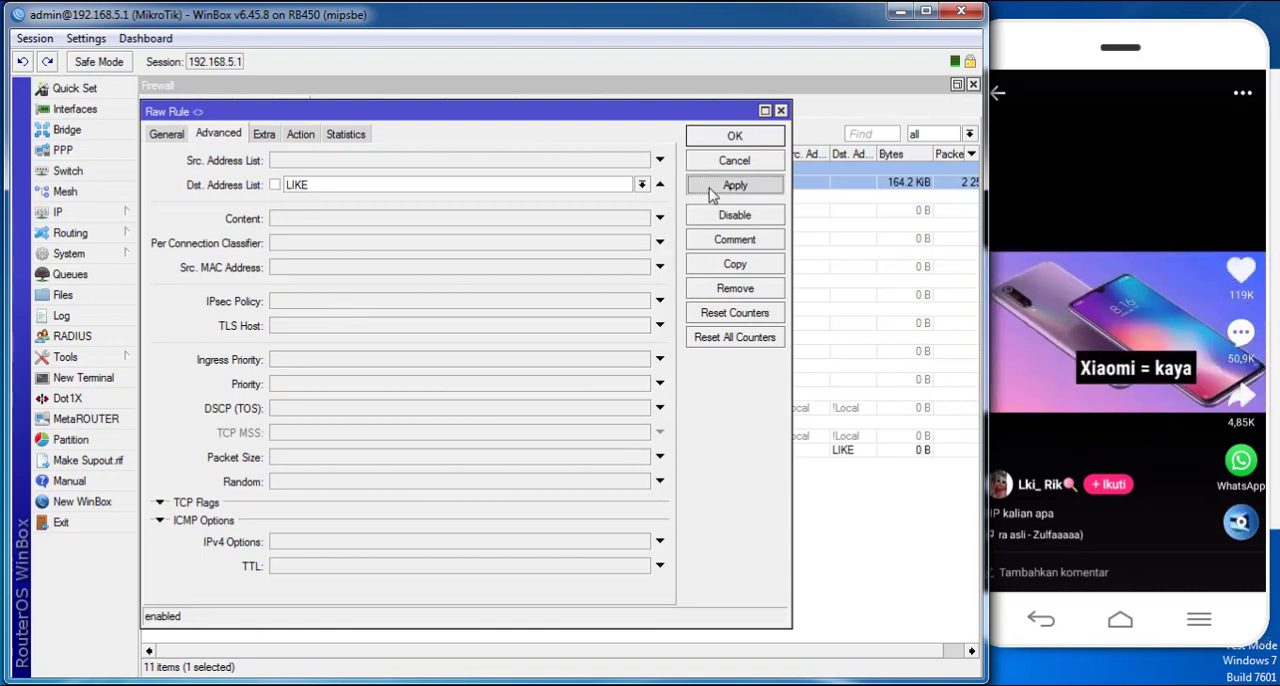
- Add the comment "drop like" to the new raw rule
{"action": "left_click", "coordinate": [183, 134]}
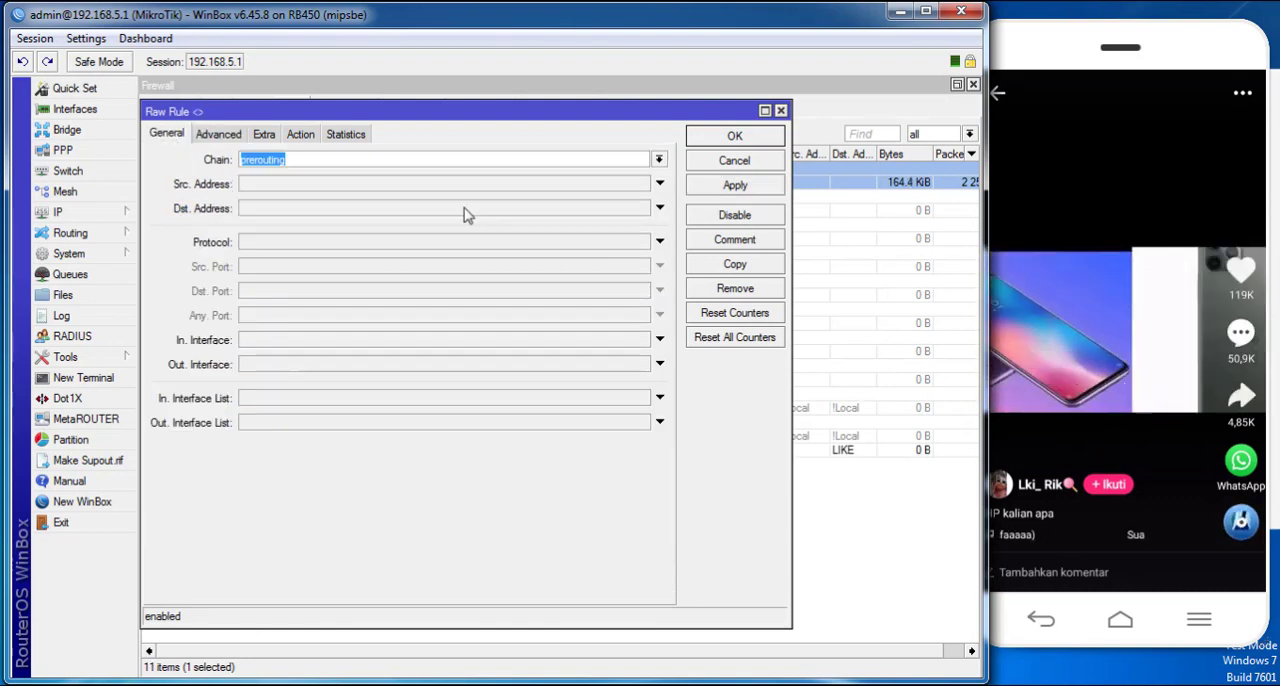
{"action": "left_click", "coordinate": [745, 247]}
{"action": "type", "text": "drop"}
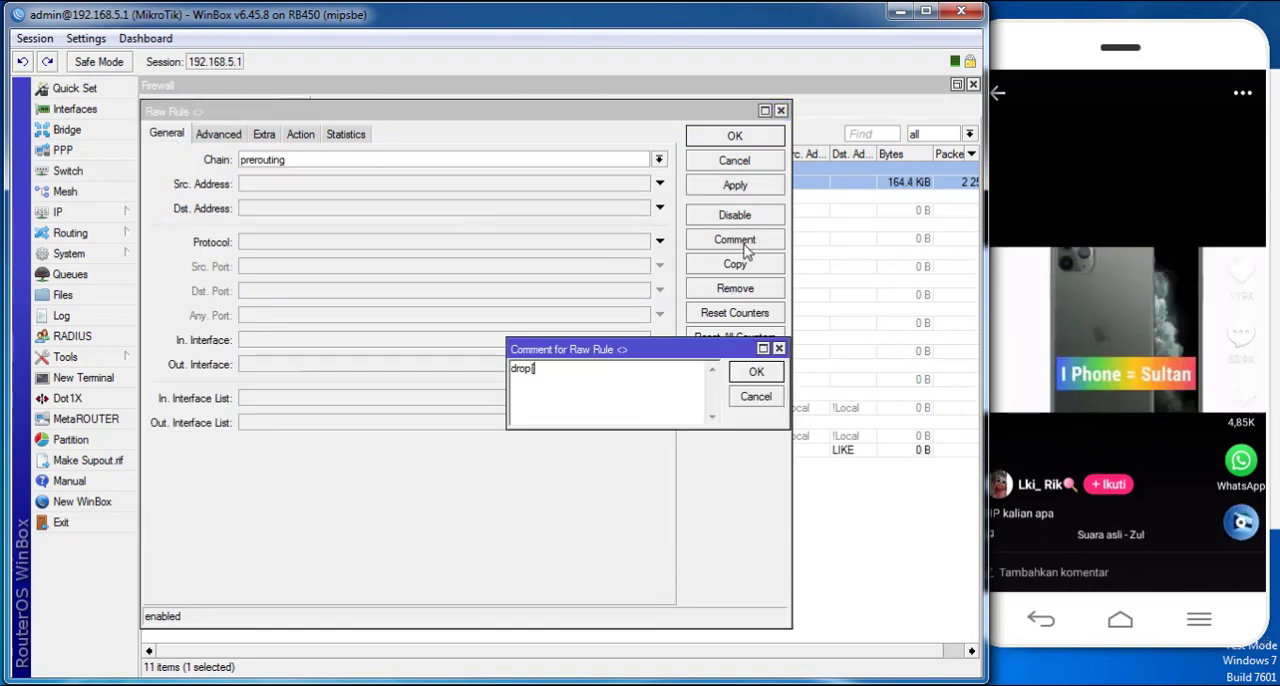
{"action": "type", "text": " like"}
{"action": "key", "text": "Return"}
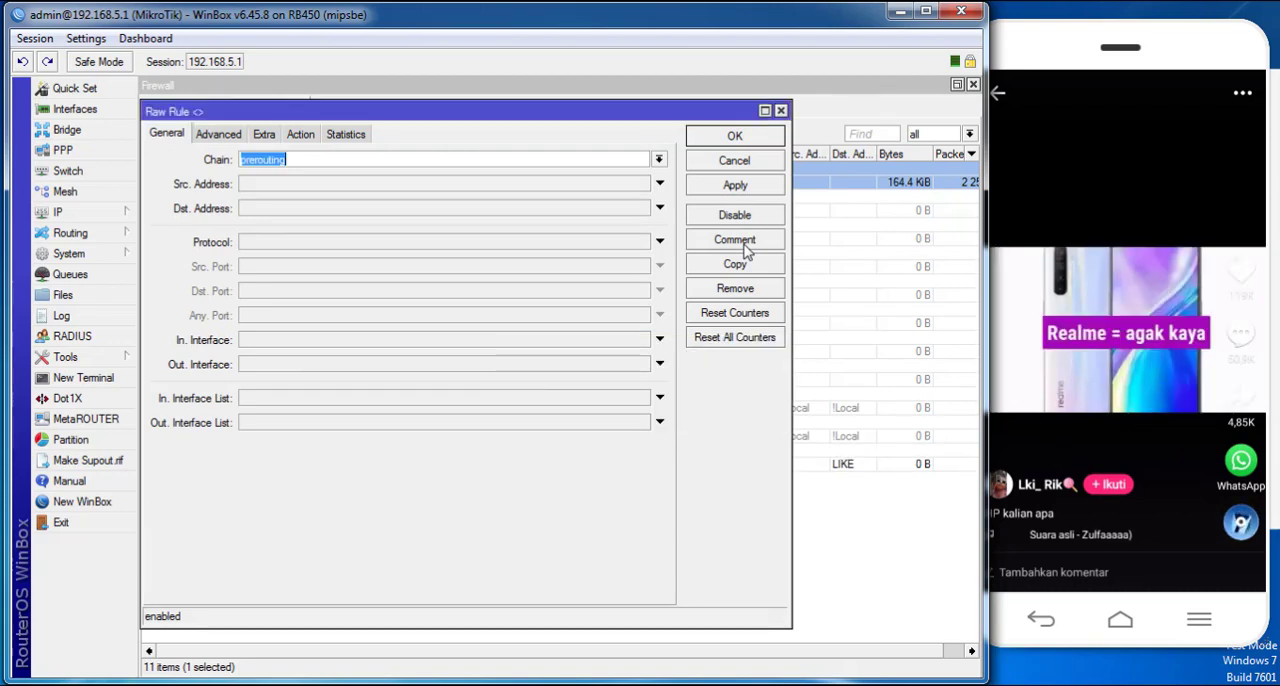
- Save the drop rule and move it directly below the "like" rule in the Raw list
{"action": "left_click", "coordinate": [219, 134]}
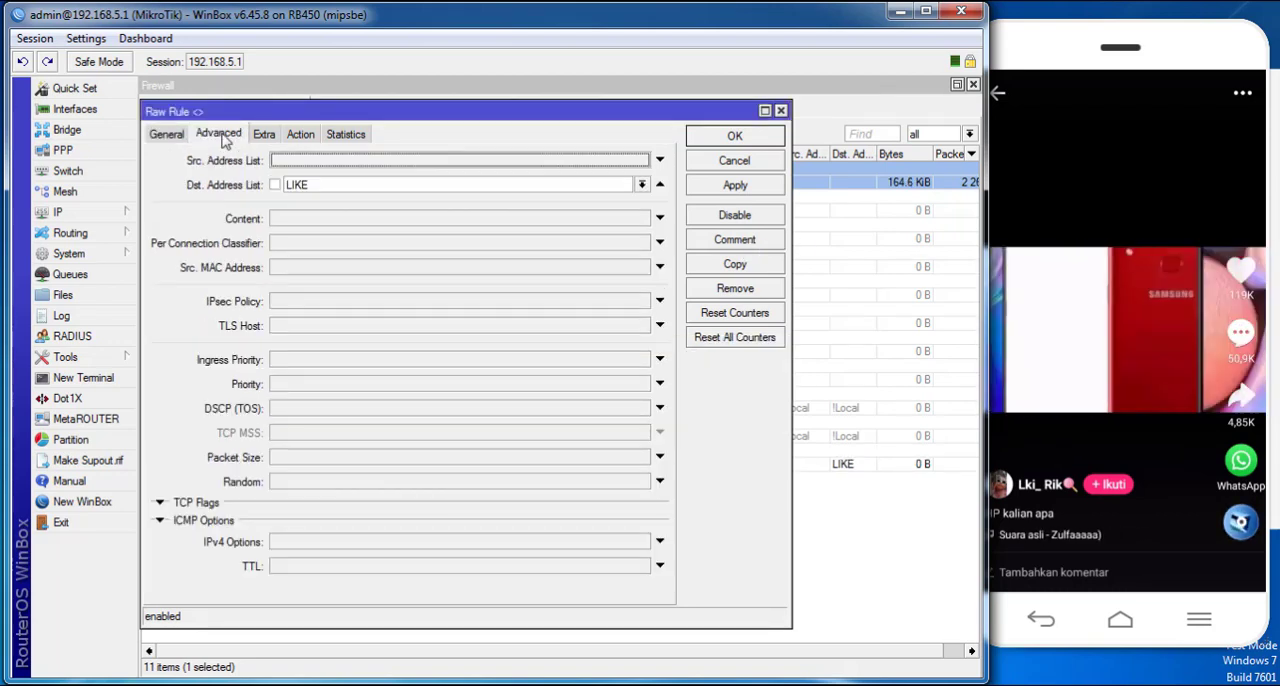
{"action": "left_click", "coordinate": [712, 142]}
{"action": "left_click_drag", "start_coordinate": [462, 468], "coordinate": [481, 208]}
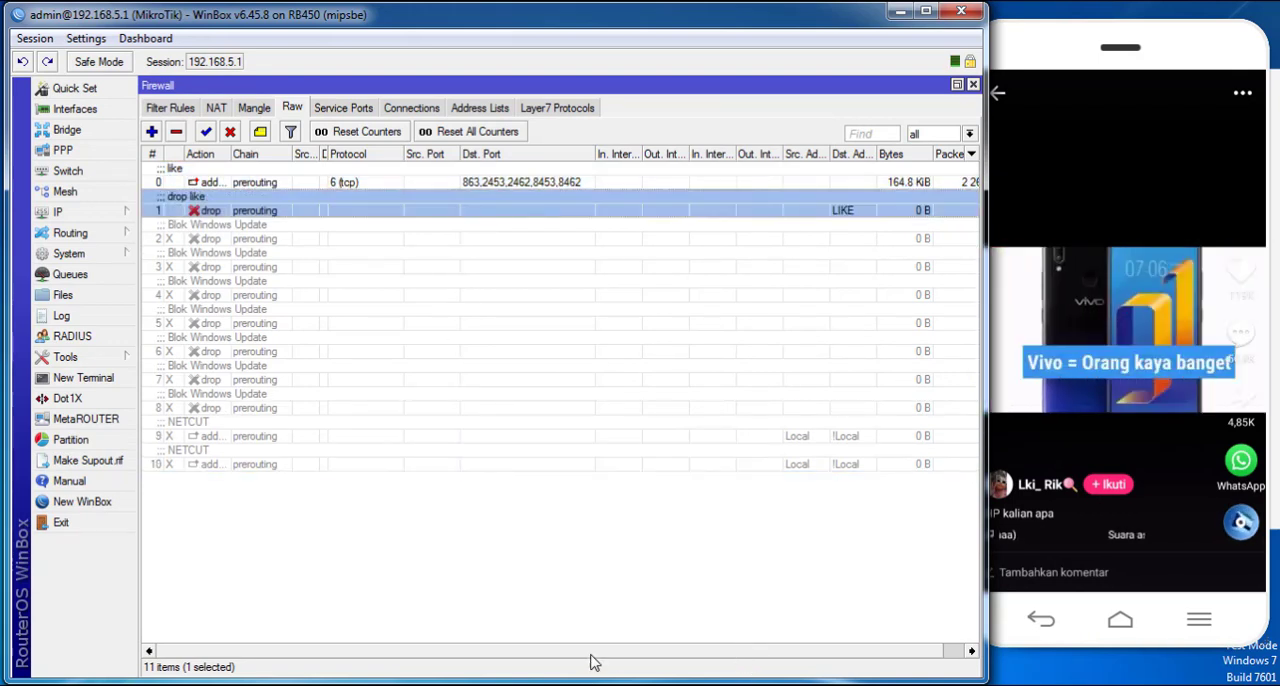
{"action": "left_click_drag", "start_coordinate": [590, 656], "coordinate": [667, 651]}
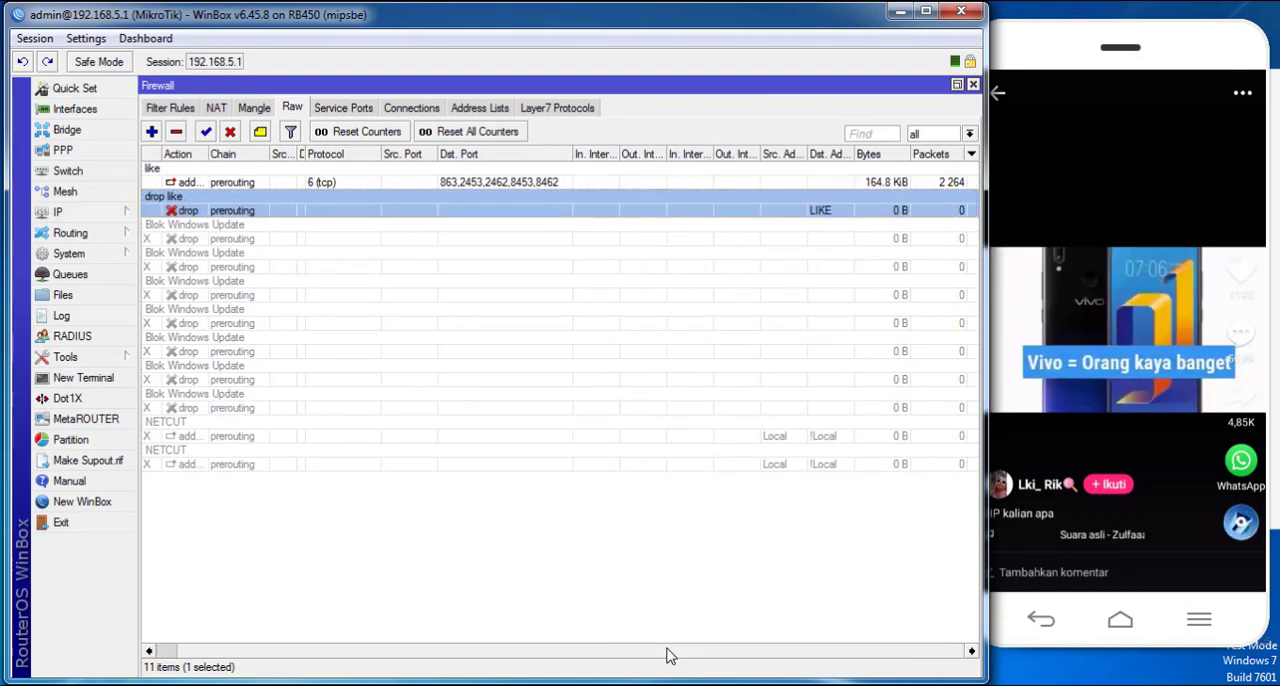
- Swipe through several phone videos while checking the byte and packet counters of the "drop like" rule
{"action": "left_click_drag", "start_coordinate": [1100, 302], "coordinate": [1091, 153]}
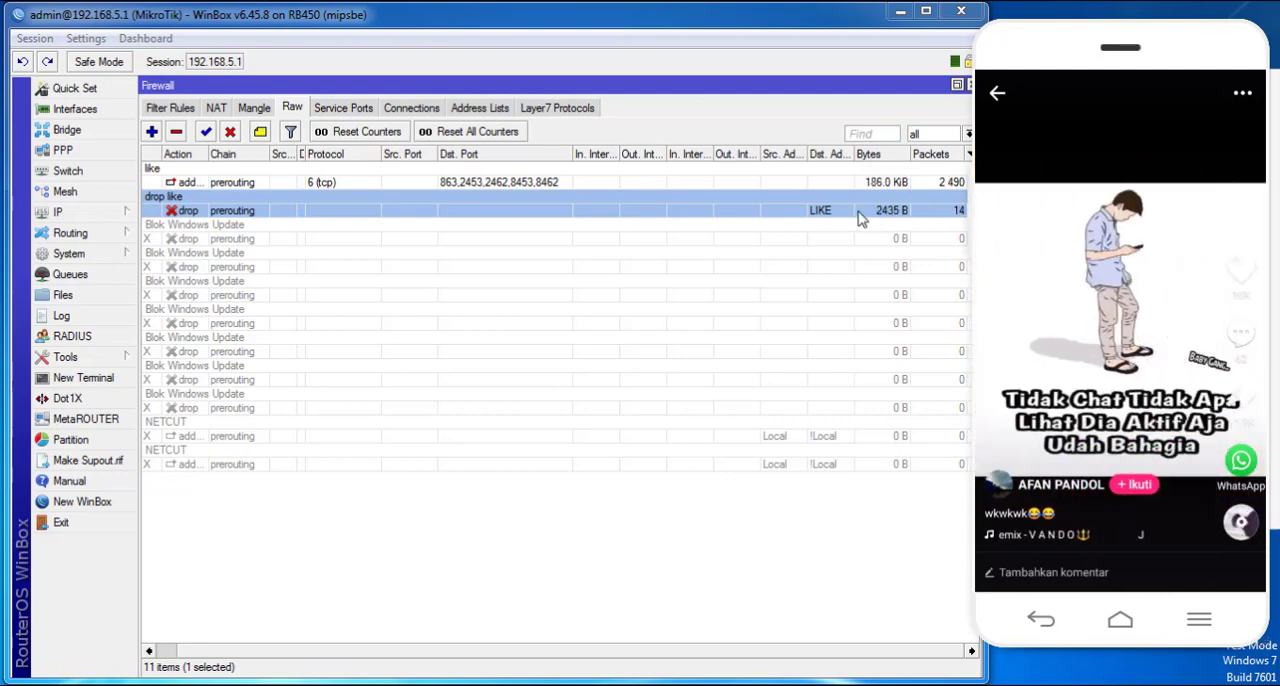
{"action": "left_click_drag", "start_coordinate": [1104, 410], "coordinate": [1078, 233]}
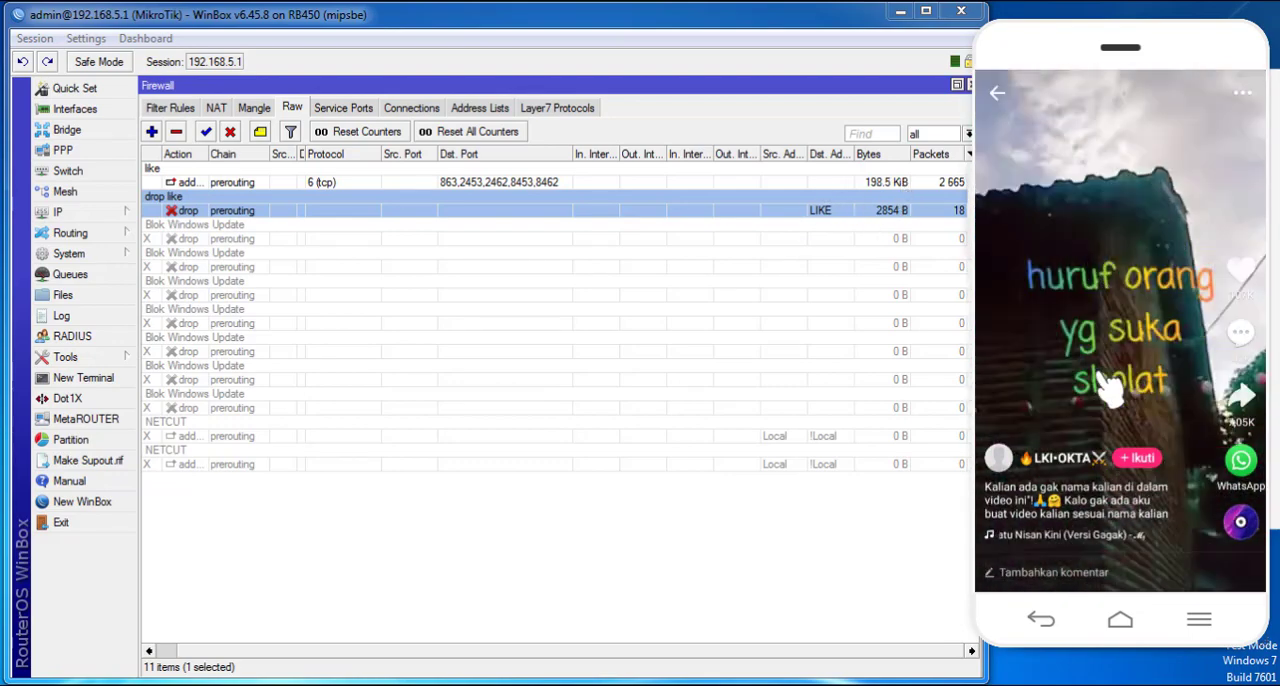
{"action": "left_click_drag", "start_coordinate": [1112, 386], "coordinate": [1137, 263]}
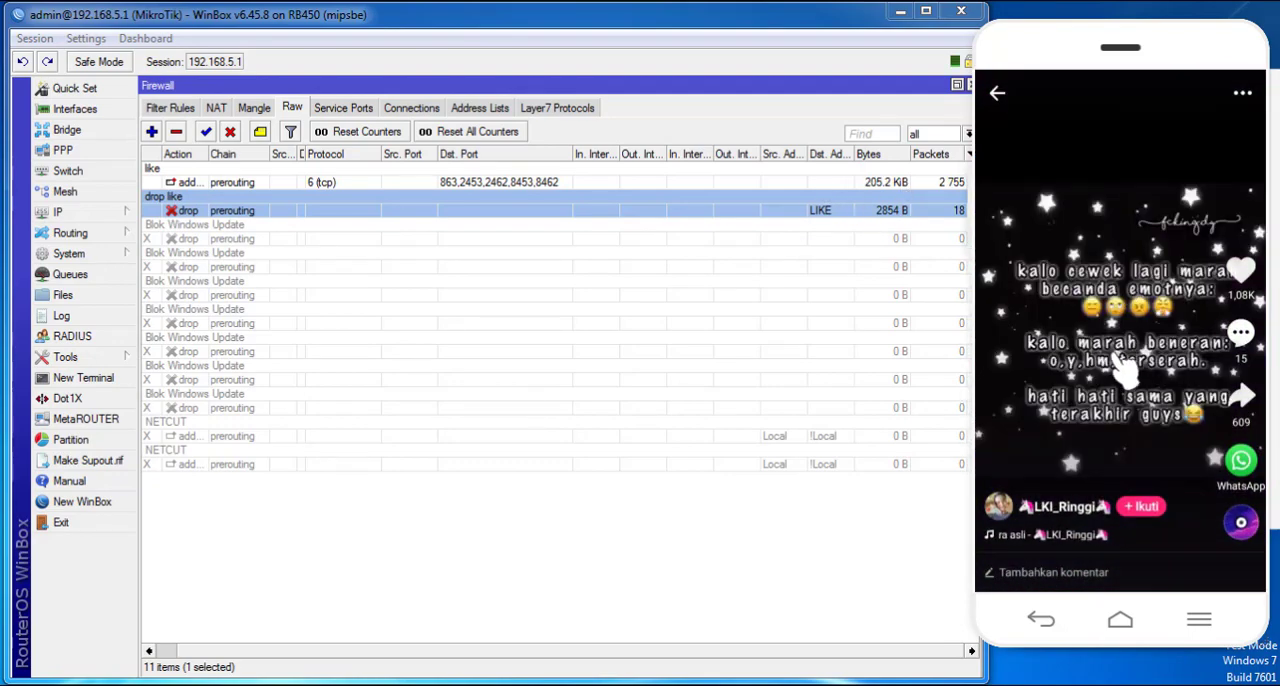
{"action": "left_click_drag", "start_coordinate": [1116, 355], "coordinate": [1132, 85]}
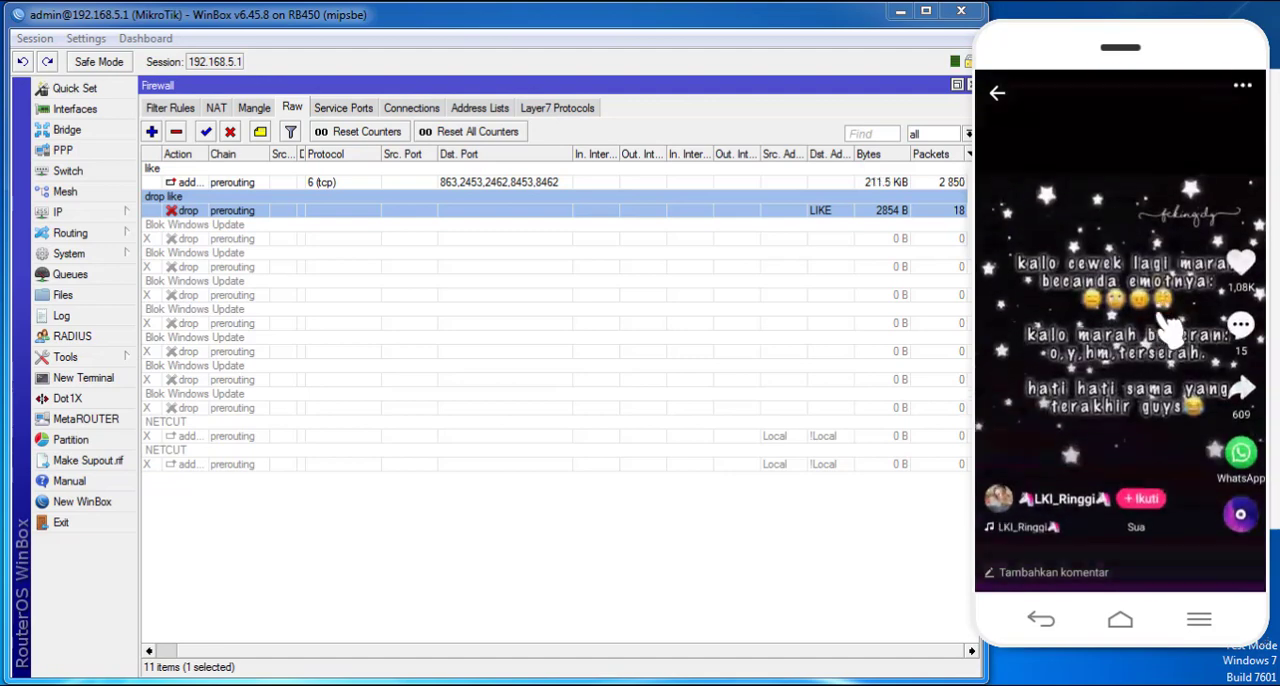
{"action": "left_click_drag", "start_coordinate": [1118, 375], "coordinate": [1070, 140]}
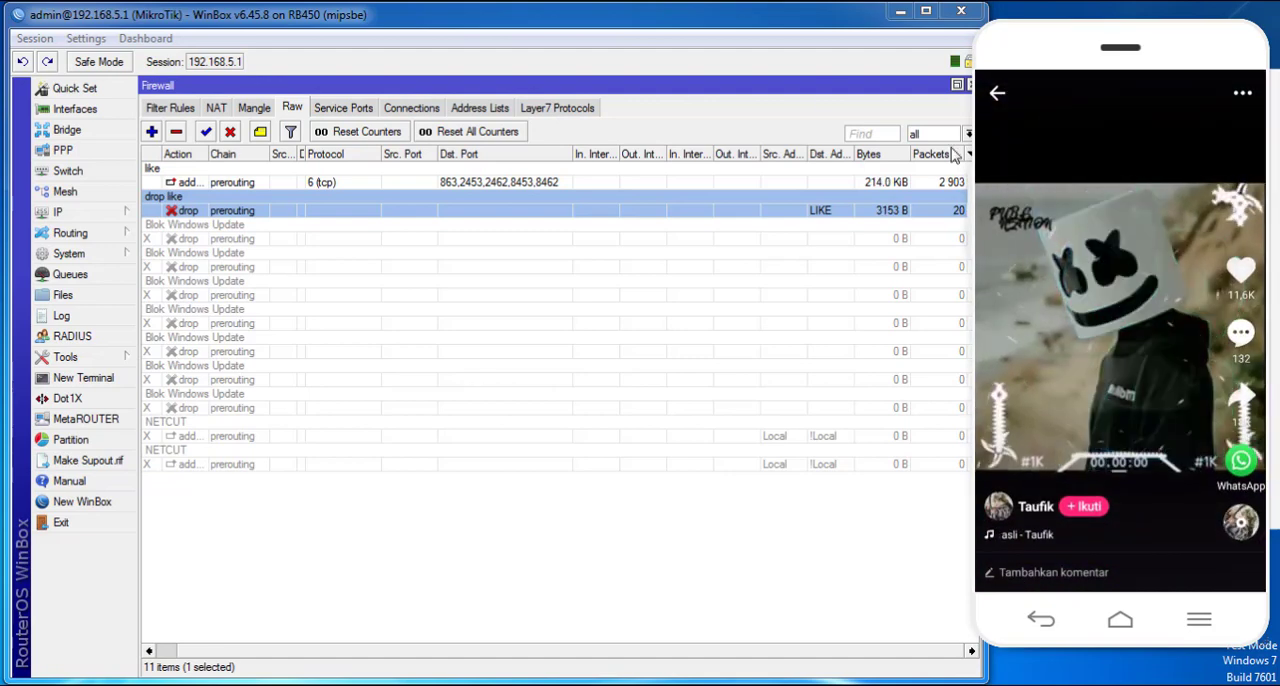
{"action": "left_click", "coordinate": [800, 95]}
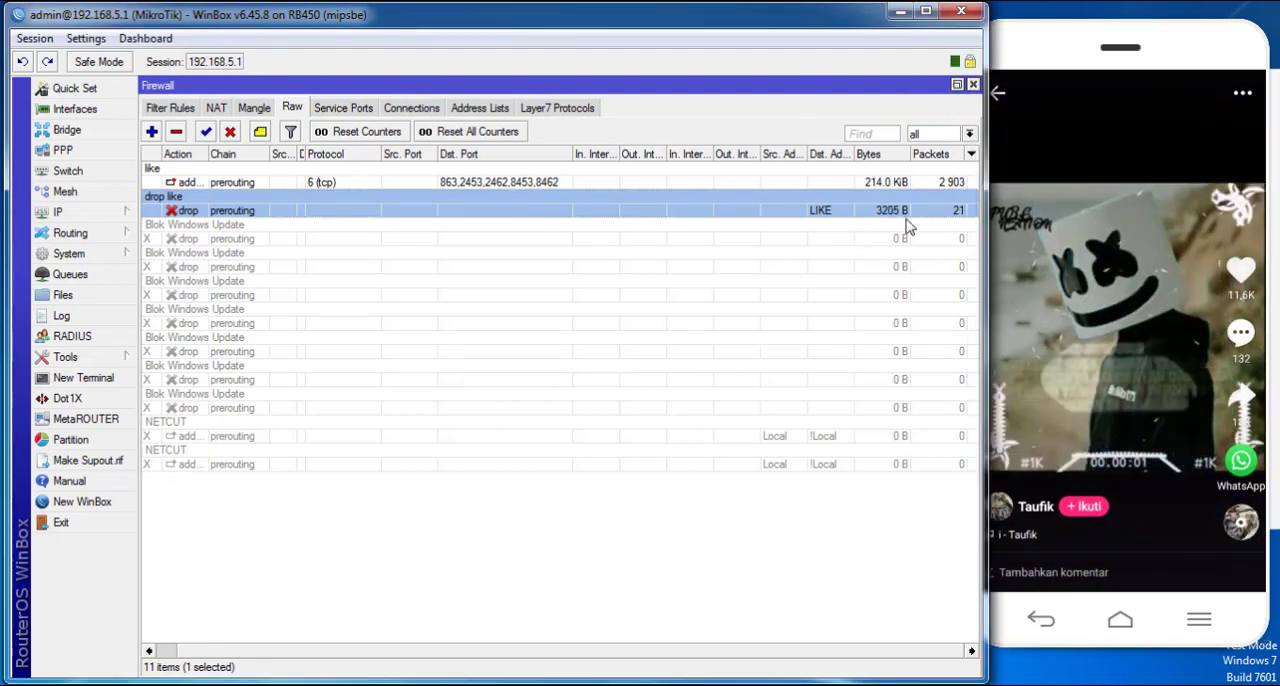
- Restore the Firewall window's smaller size and arrange the Torch window beside an enlarged Excel workbook with the port list
{"action": "double_click", "coordinate": [686, 91]}
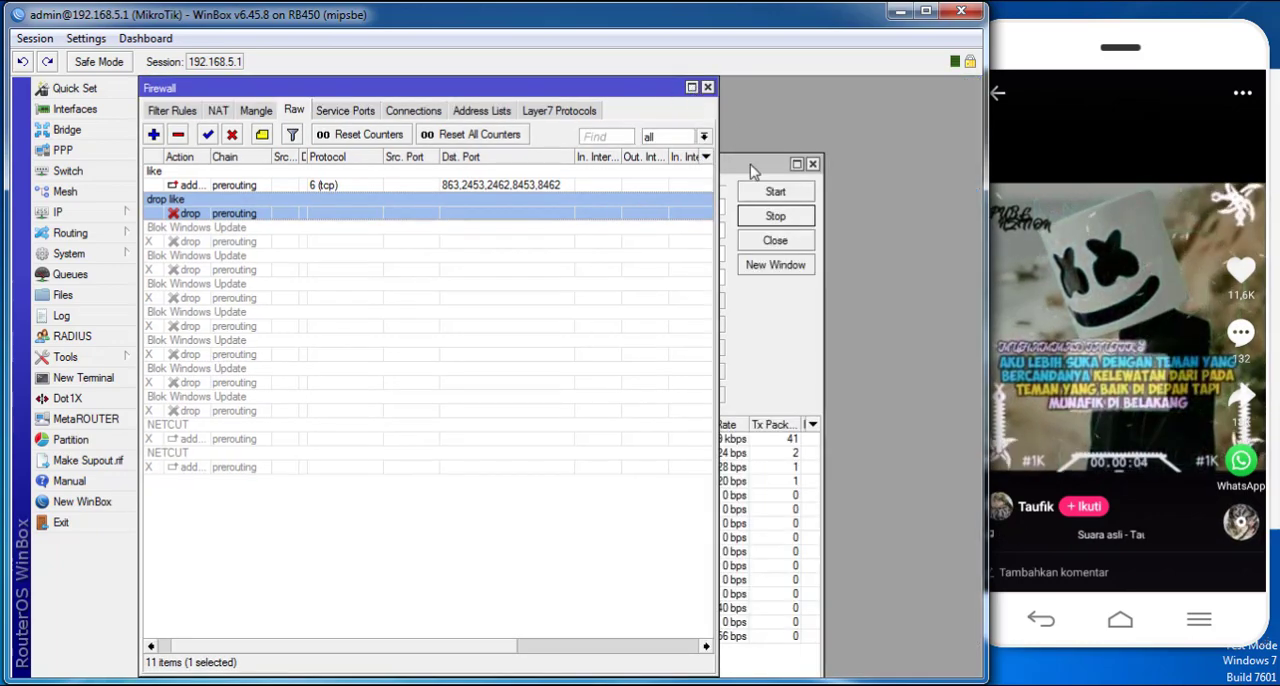
{"action": "left_click_drag", "start_coordinate": [754, 172], "coordinate": [782, 207]}
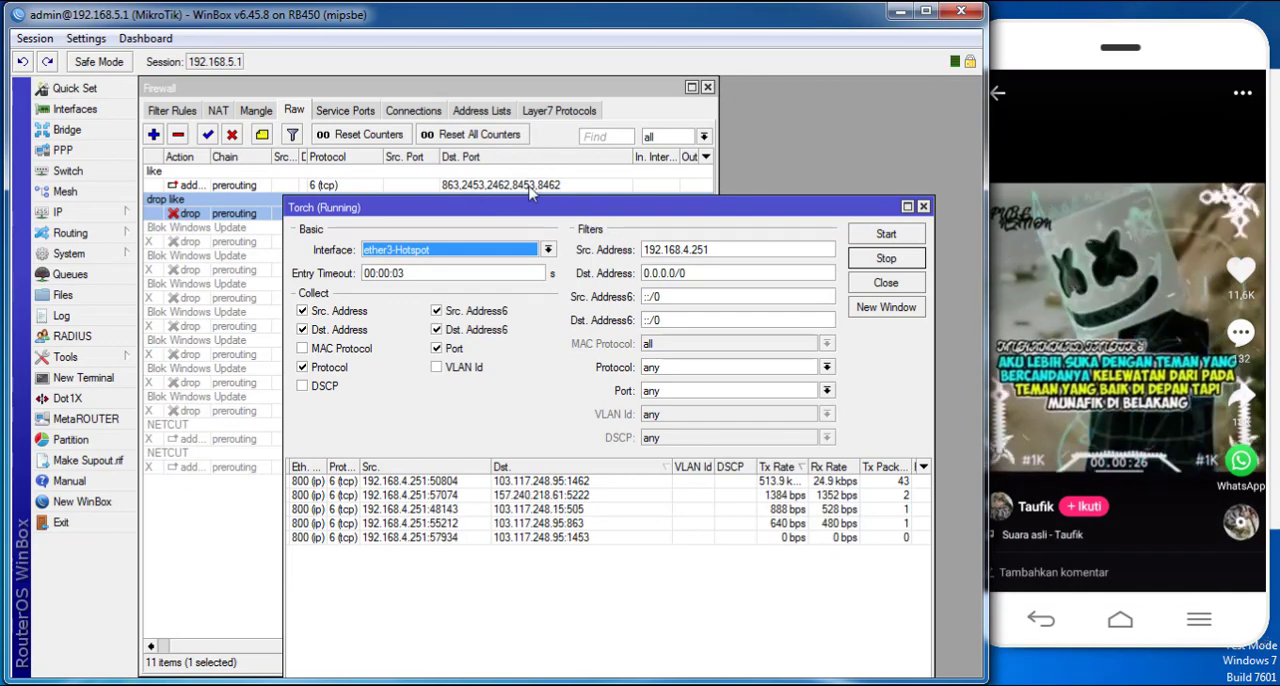
{"action": "left_click", "coordinate": [754, 631]}
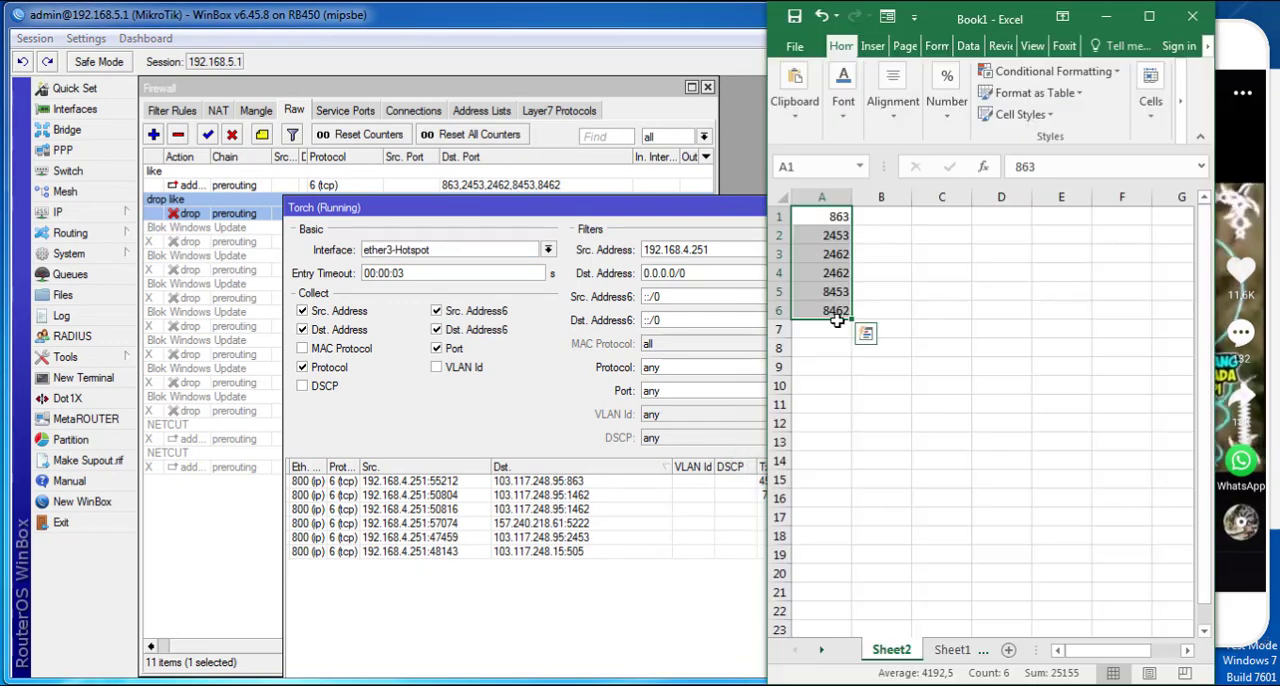
{"action": "left_click_drag", "start_coordinate": [1010, 20], "coordinate": [255, 28]}
{"action": "left_click_drag", "start_coordinate": [575, 205], "coordinate": [698, 239]}
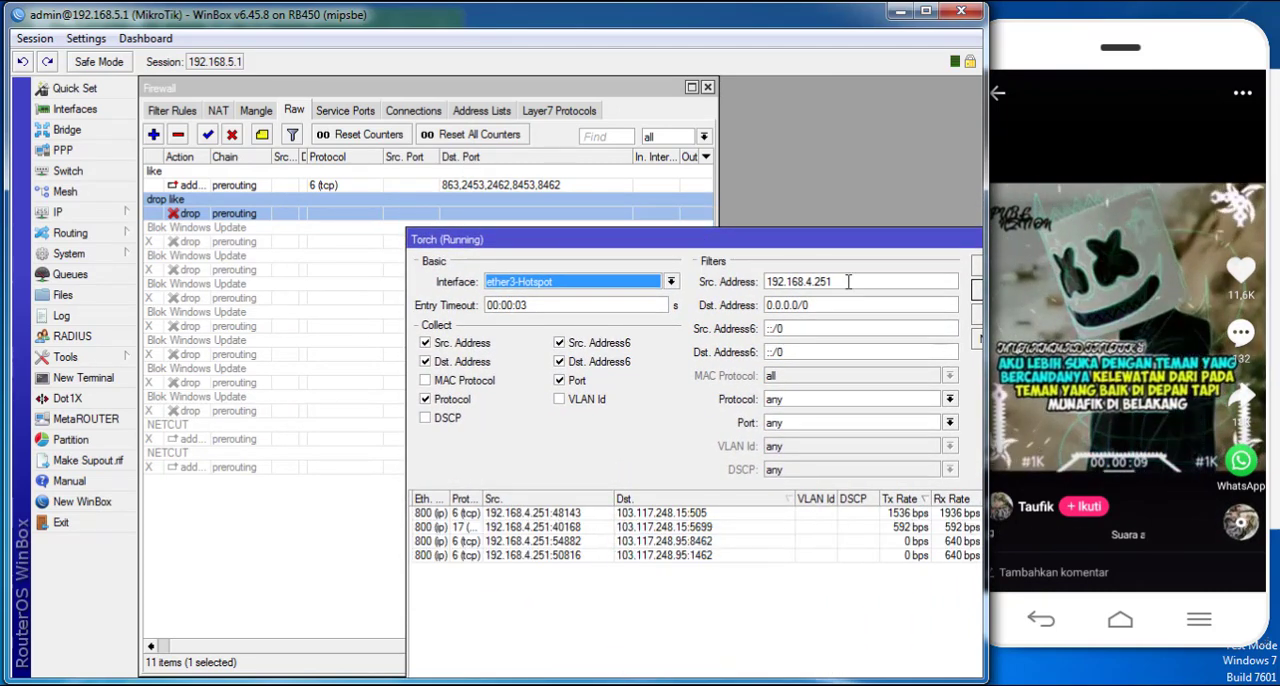
{"action": "left_click", "coordinate": [660, 685]}
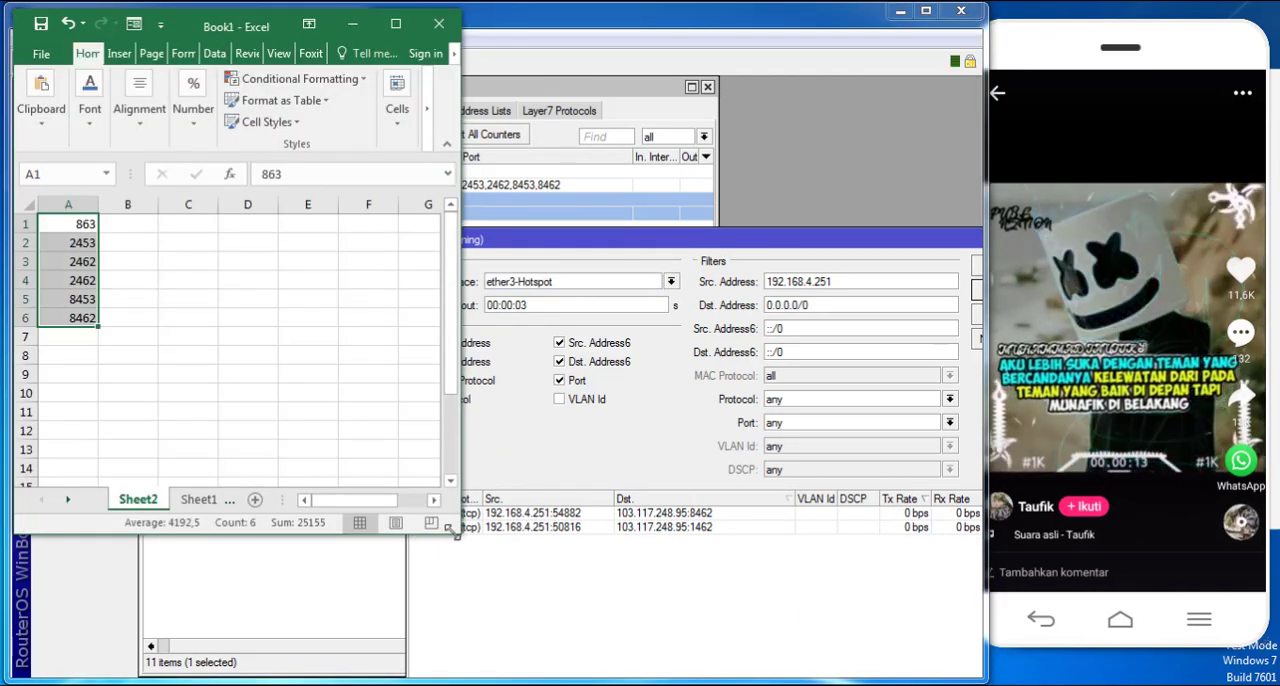
{"action": "left_click_drag", "start_coordinate": [452, 531], "coordinate": [579, 656]}
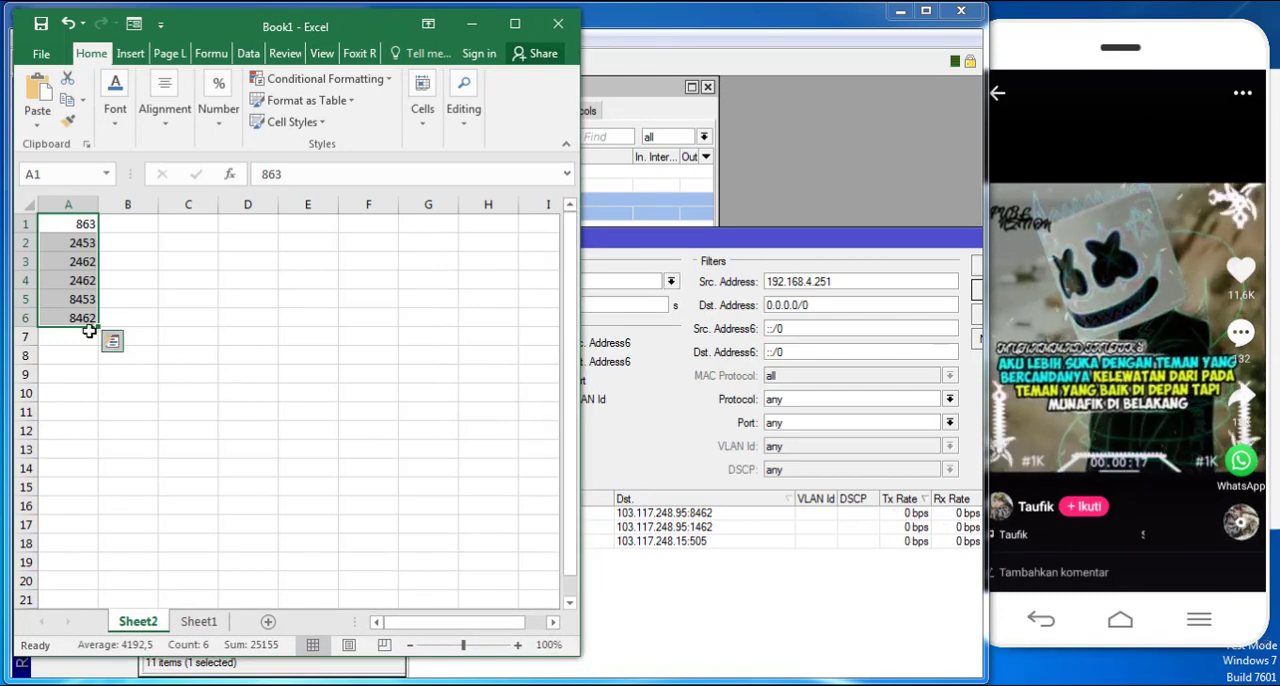
- Swipe to another phone video while Torch runs and record destination port 1462 in cell B1 of the port list
{"action": "left_click", "coordinate": [985, 47]}
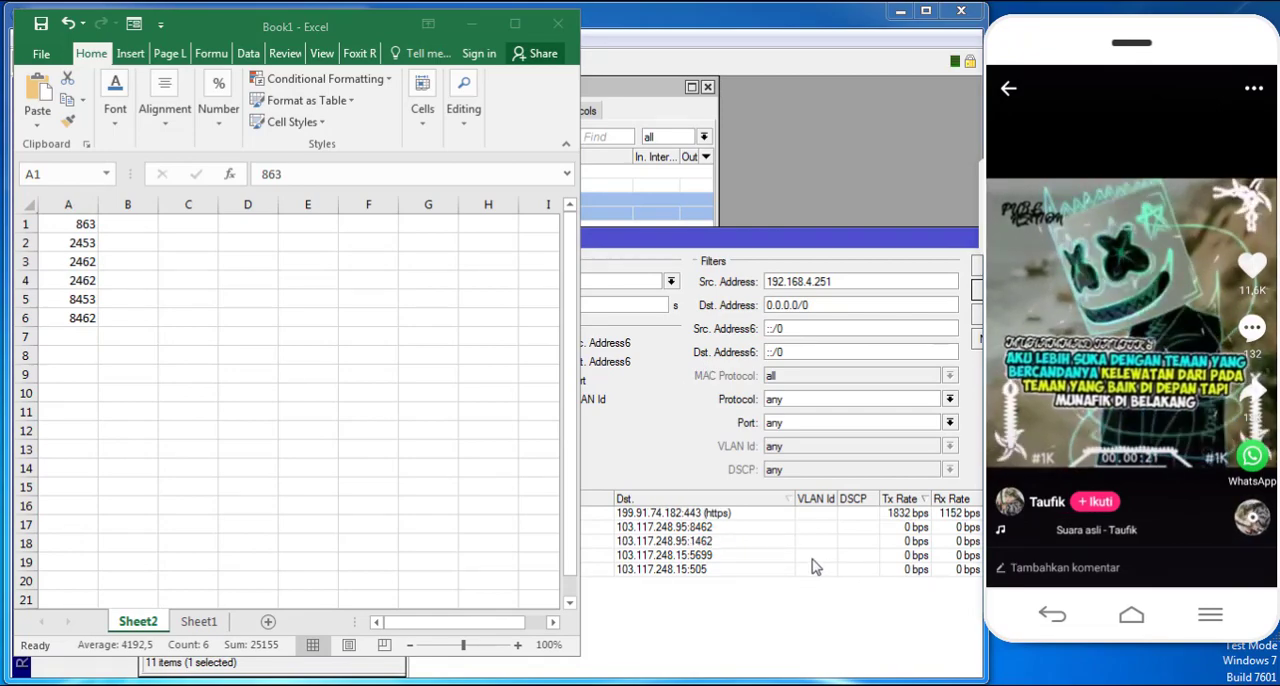
{"action": "left_click", "coordinate": [680, 237]}
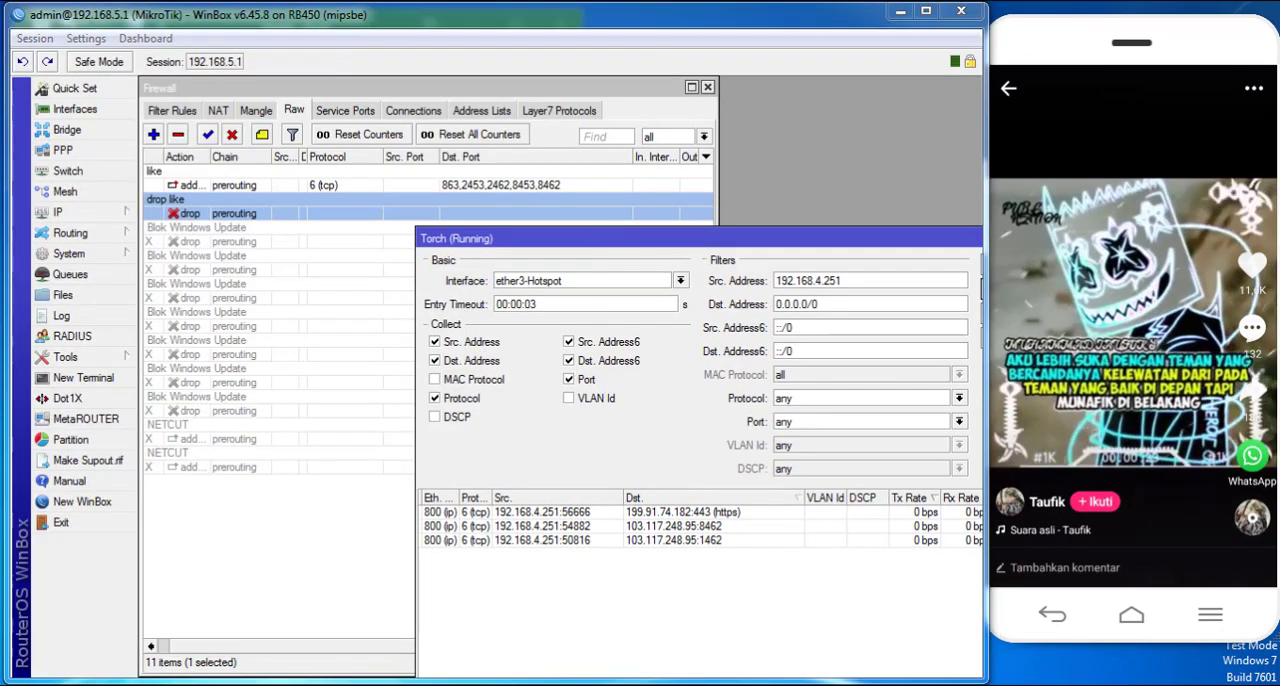
{"action": "key", "text": "alt+Tab"}
{"action": "left_click_drag", "start_coordinate": [1103, 478], "coordinate": [1112, 290]}
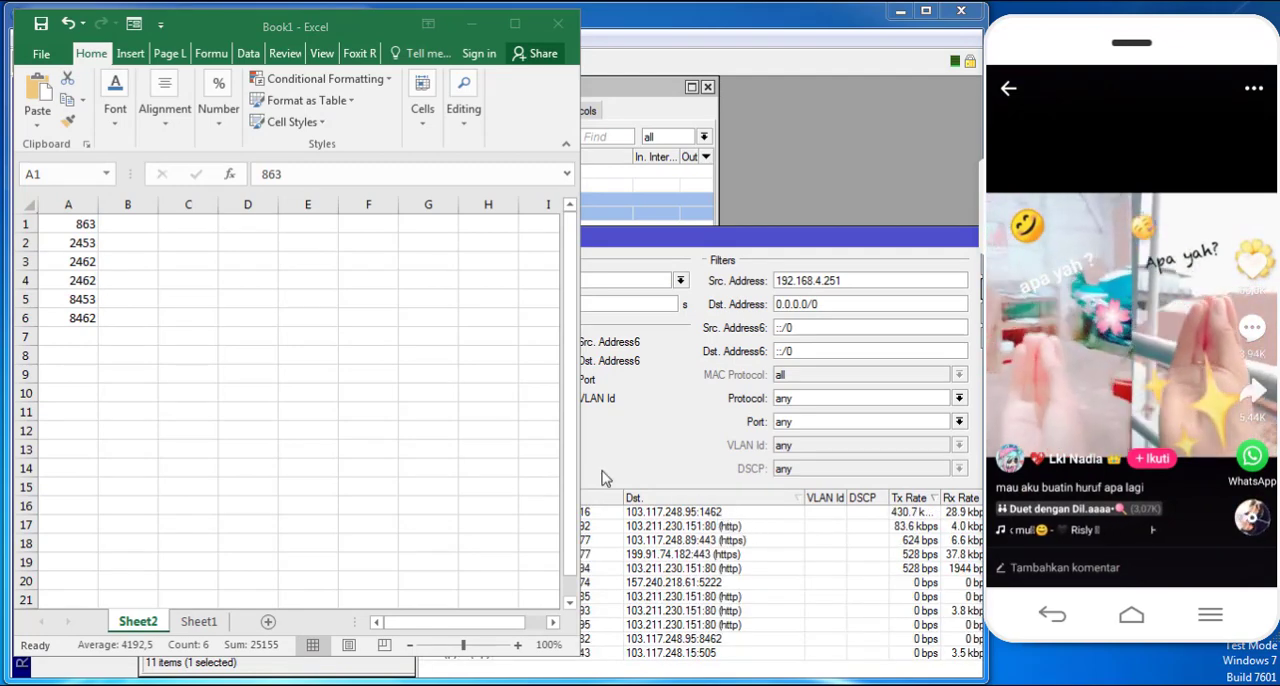
{"action": "left_click", "coordinate": [131, 226]}
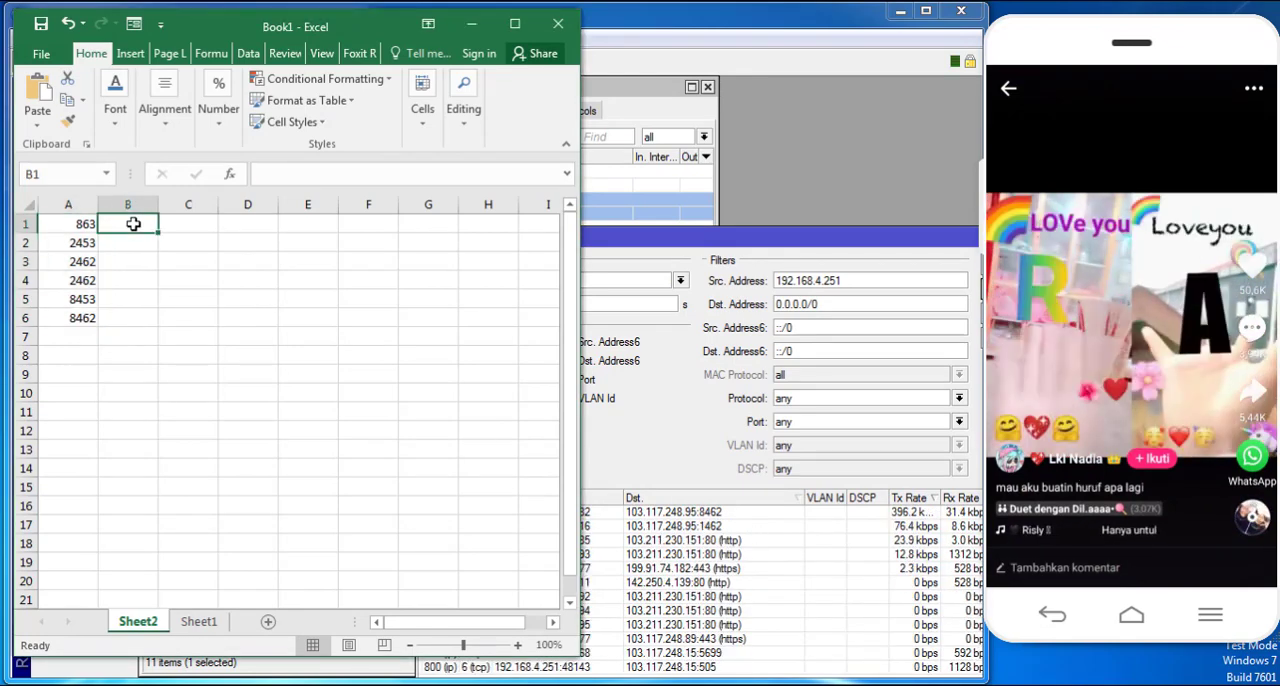
{"action": "type", "text": "1462"}
{"action": "key", "text": "Return"}
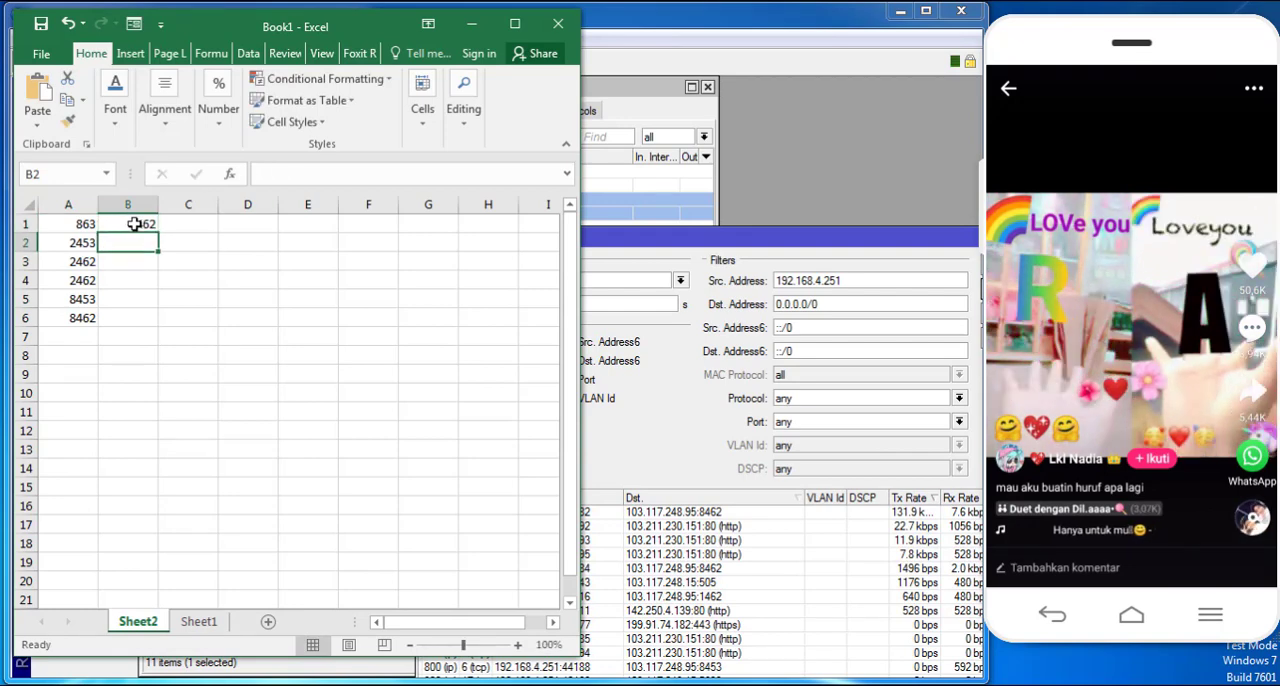
- Swipe through more phone videos and compare the destination ports in Torch with the ports listed in the workbook
{"action": "left_click", "coordinate": [714, 531]}
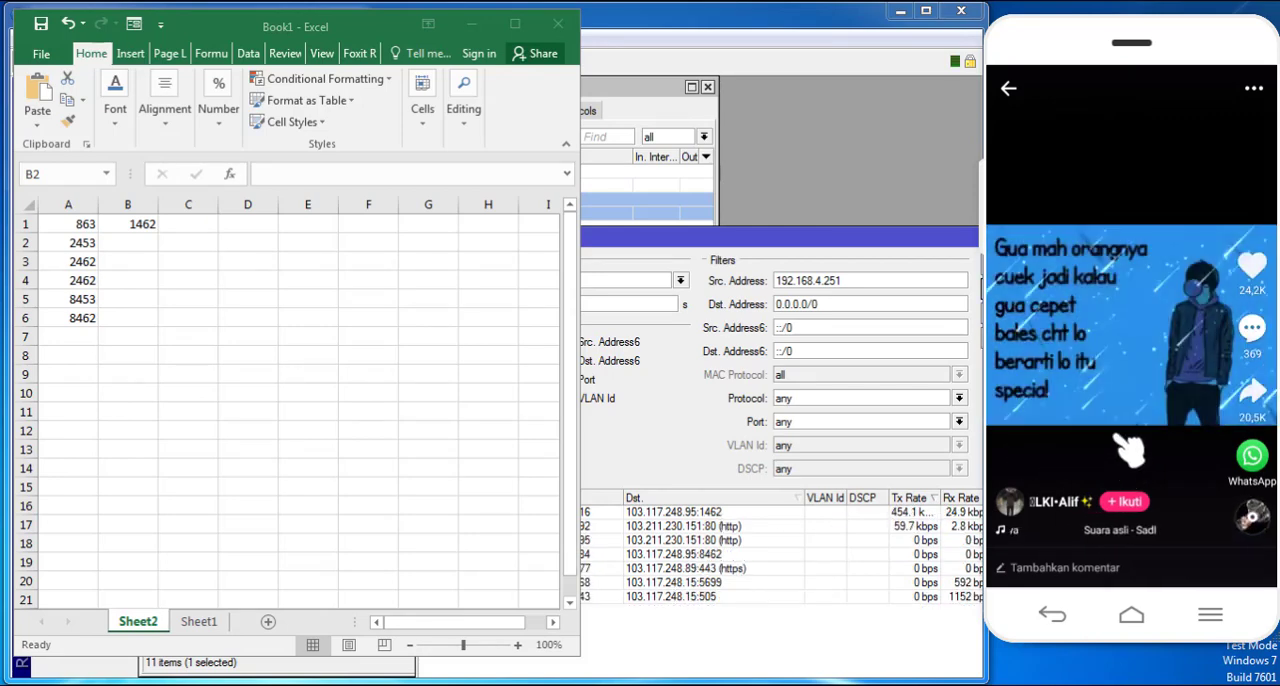
{"action": "scroll", "coordinate": [1130, 452], "scroll_direction": "down", "scroll_amount": 1}
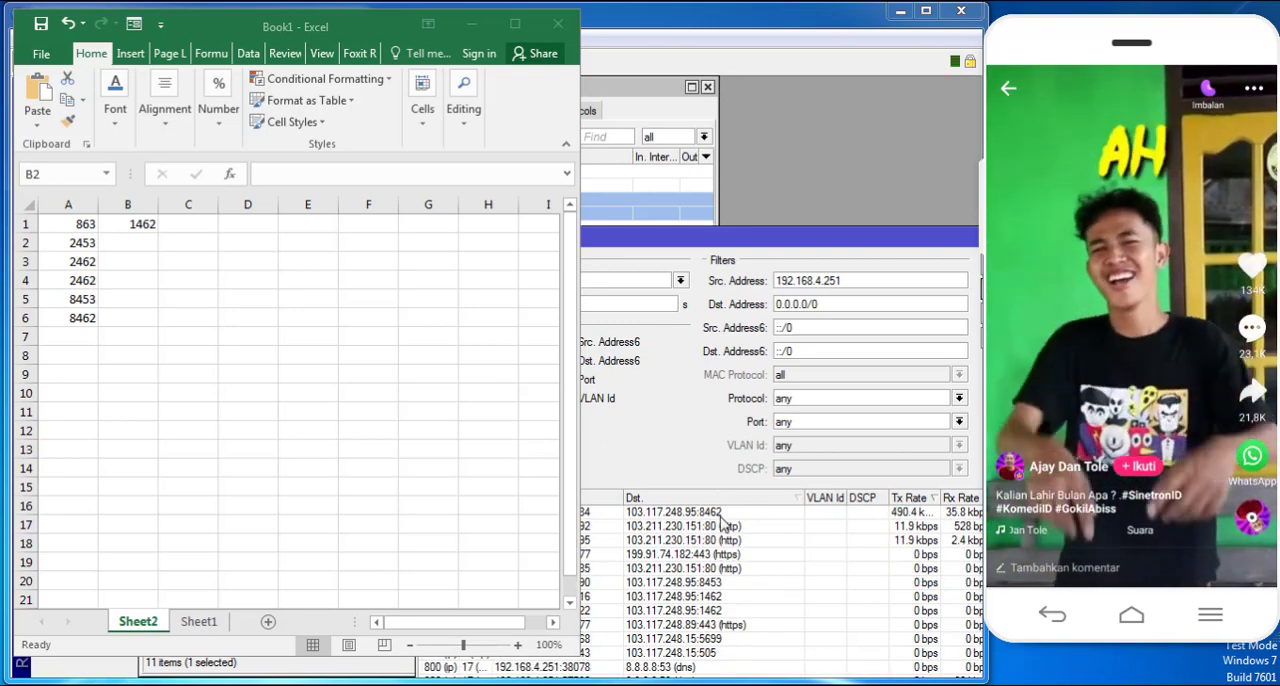
{"action": "left_click", "coordinate": [138, 243]}
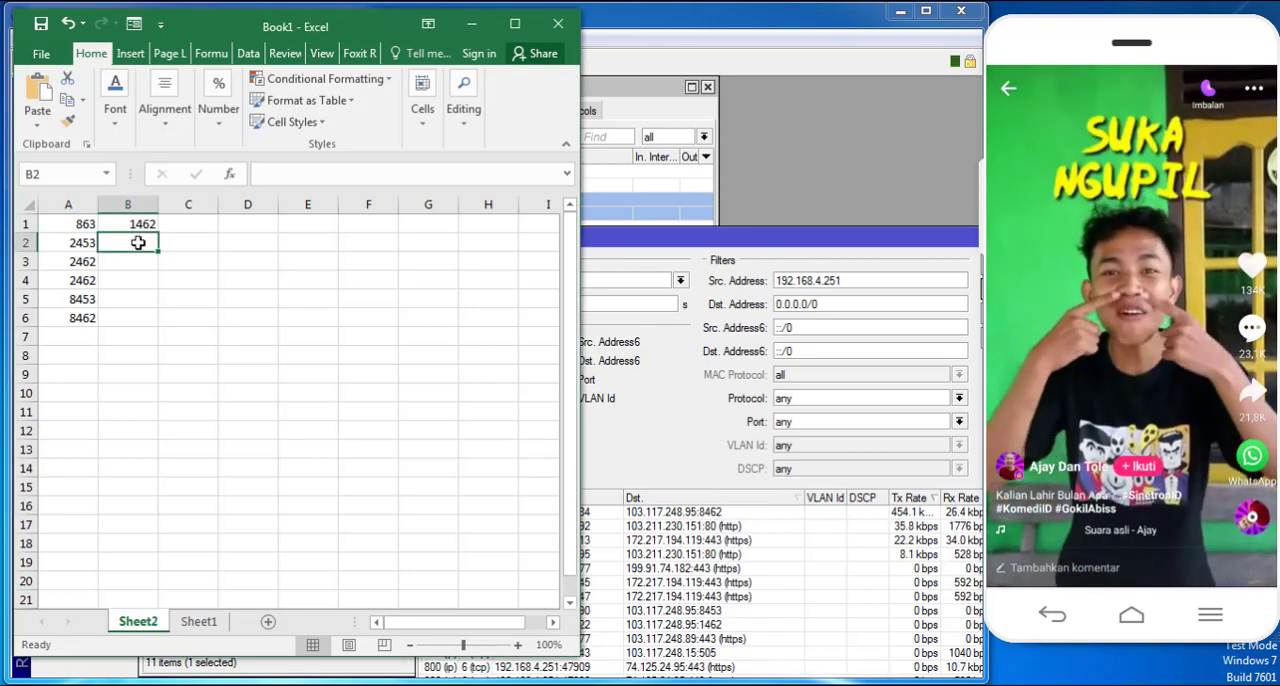
{"action": "left_click", "coordinate": [90, 319]}
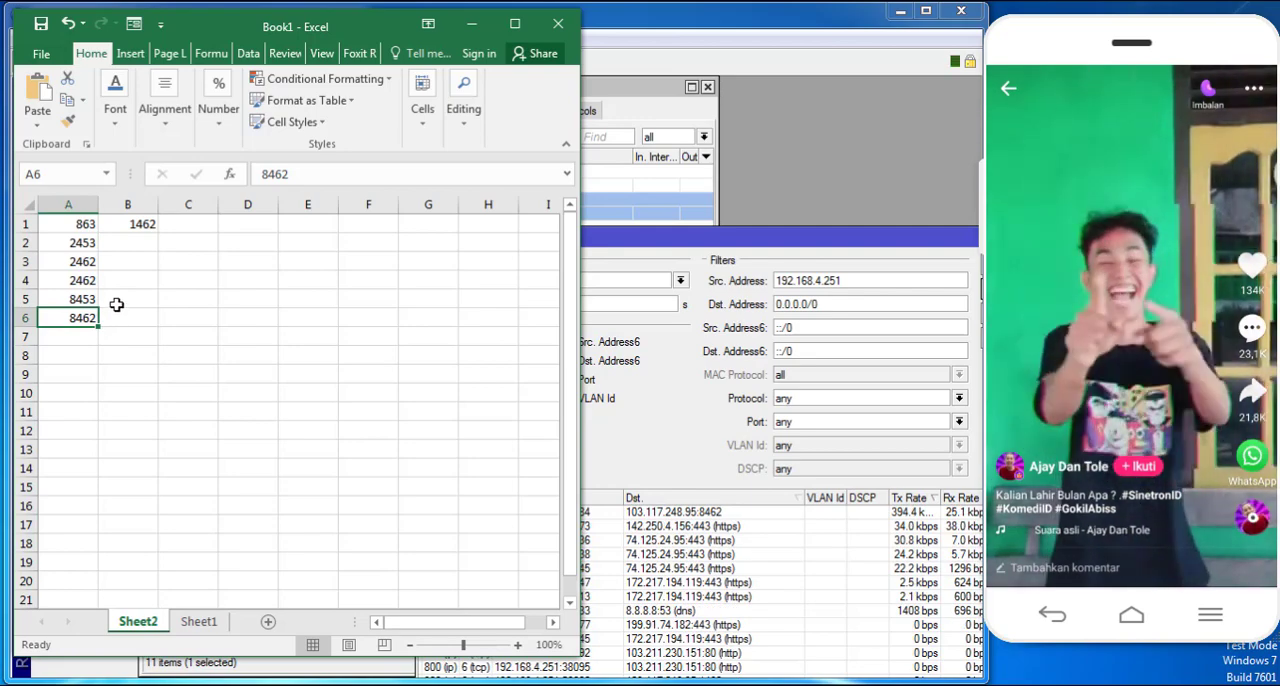
{"action": "left_click", "coordinate": [128, 258]}
{"action": "left_click_drag", "start_coordinate": [356, 27], "coordinate": [396, 46]}
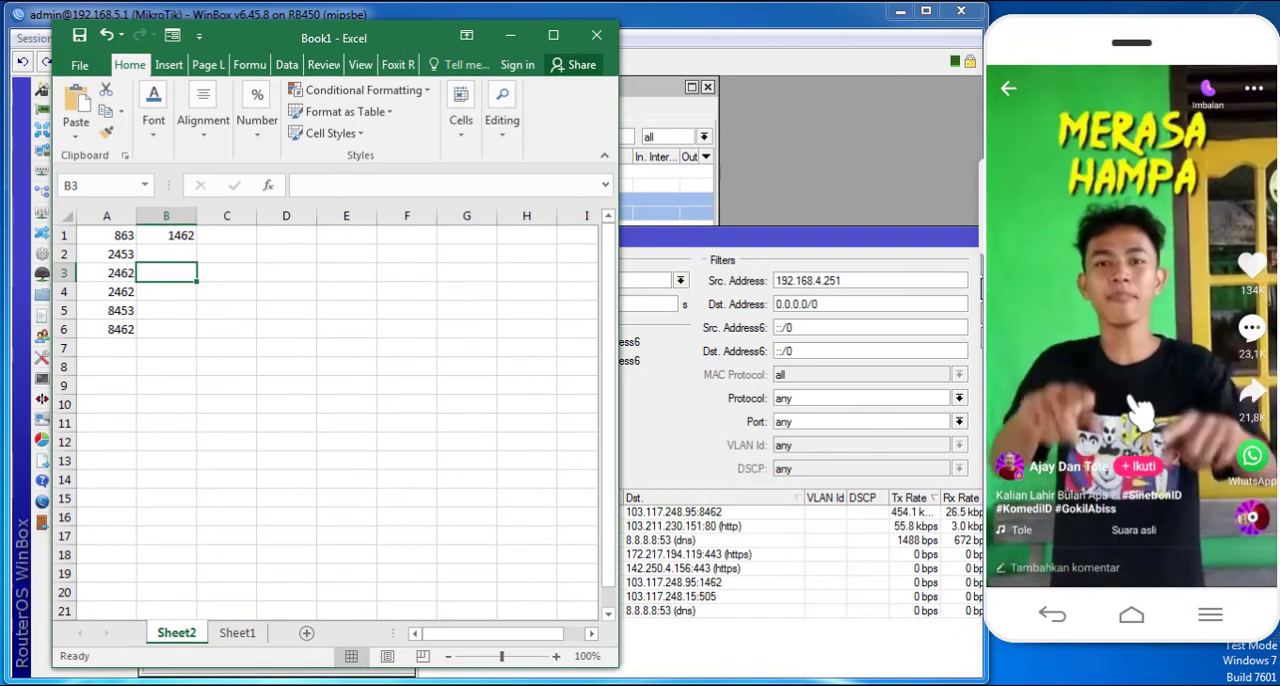
{"action": "left_click_drag", "start_coordinate": [1130, 400], "coordinate": [1127, 163]}
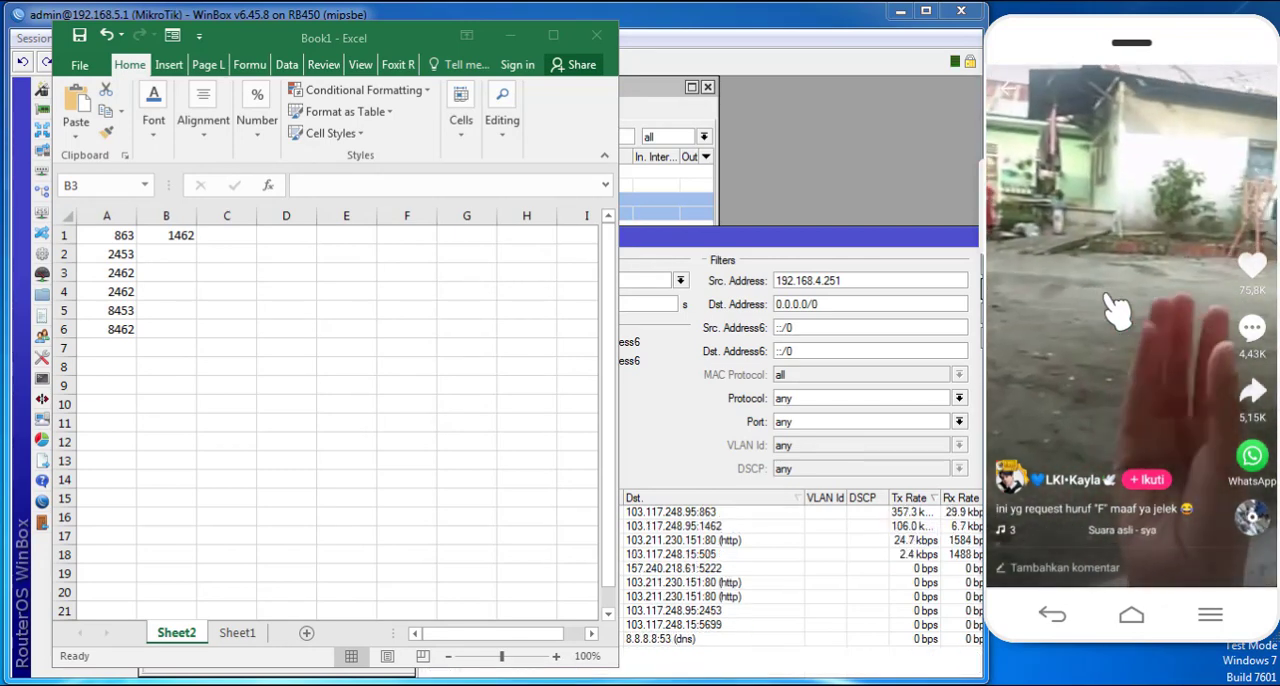
- Append port 1462 to the destination ports of the "like" raw rule and save the rule
{"action": "left_click", "coordinate": [180, 236]}
{"action": "left_click", "coordinate": [729, 7]}
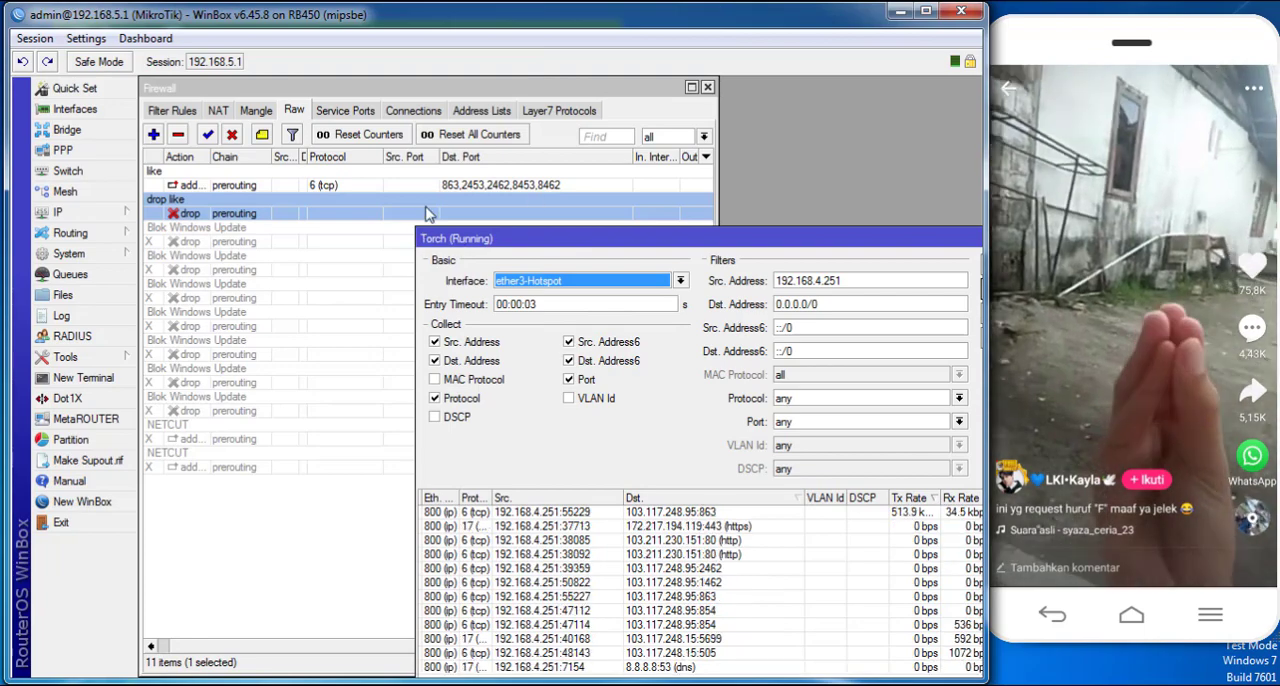
{"action": "double_click", "coordinate": [430, 185]}
{"action": "left_click", "coordinate": [167, 134]}
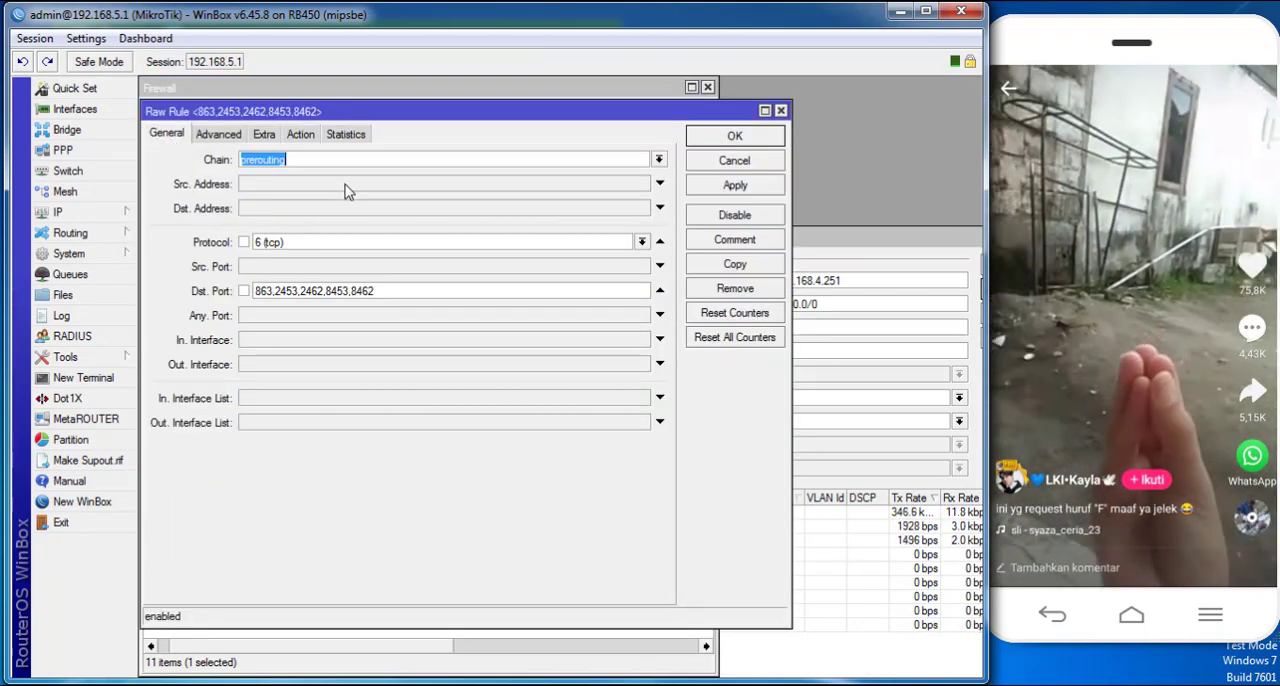
{"action": "left_click", "coordinate": [386, 286]}
{"action": "type", "text": ","}
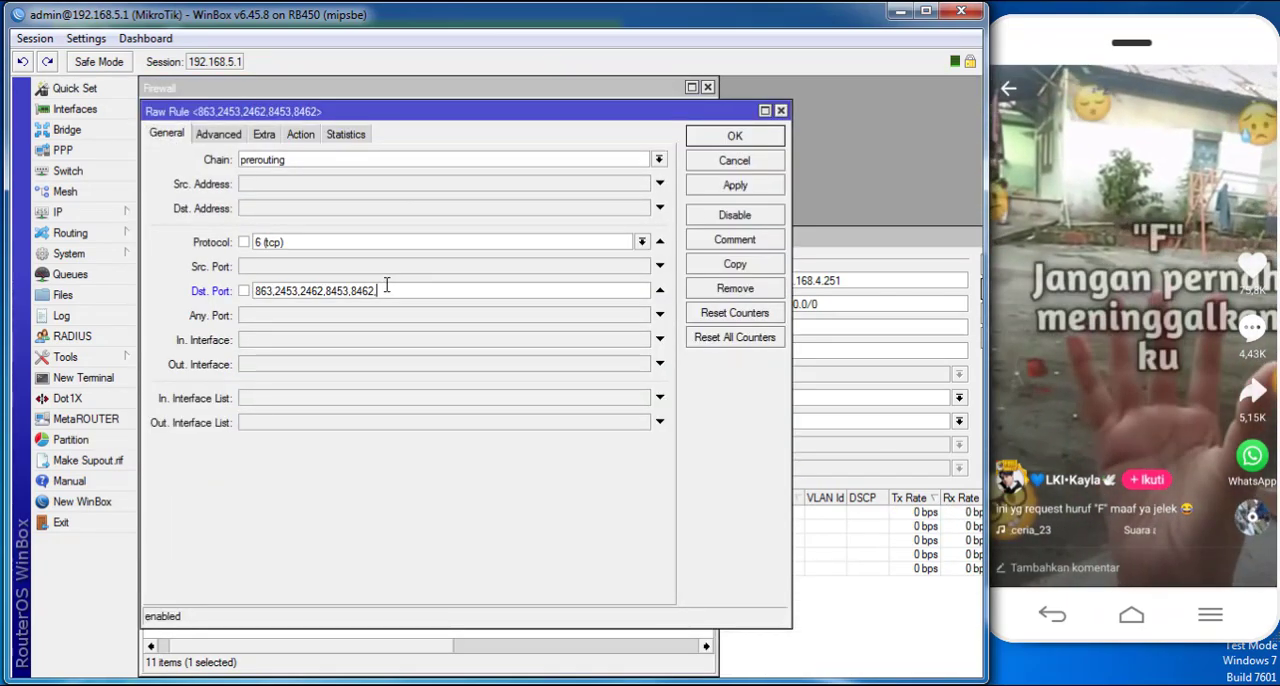
{"action": "type", "text": "8462"}
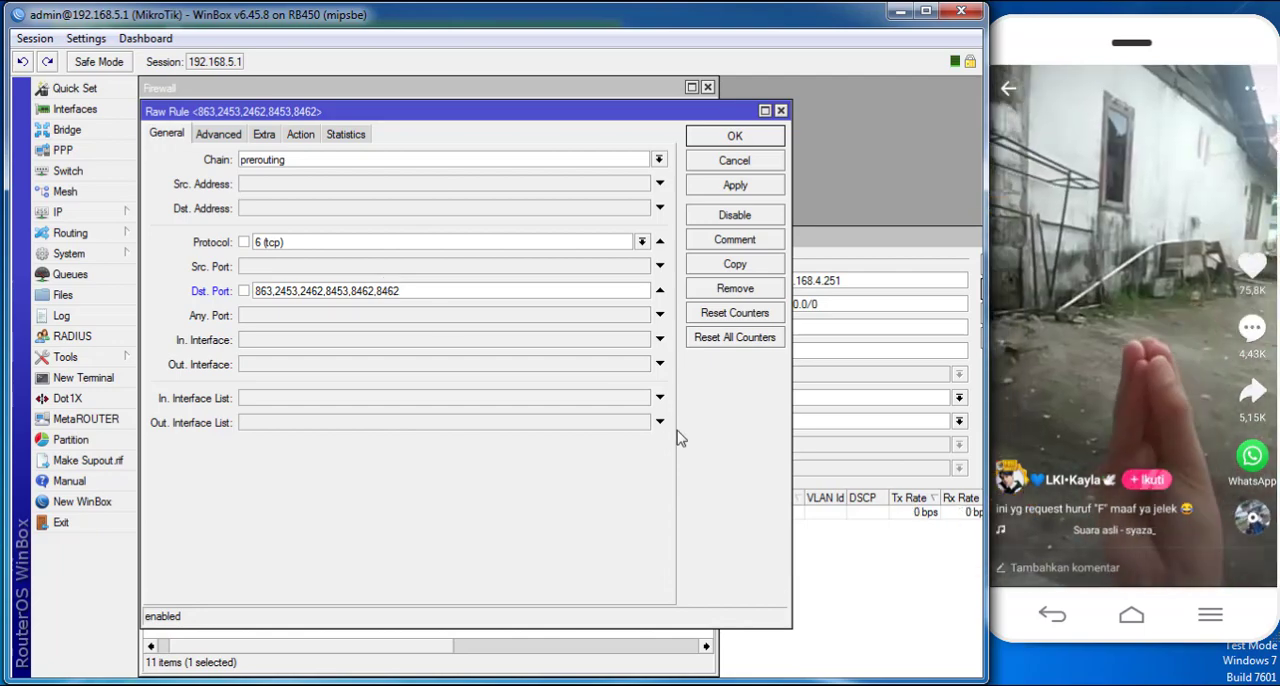
{"action": "key", "text": "alt+Tab"}
{"action": "key", "text": "alt+Tab"}
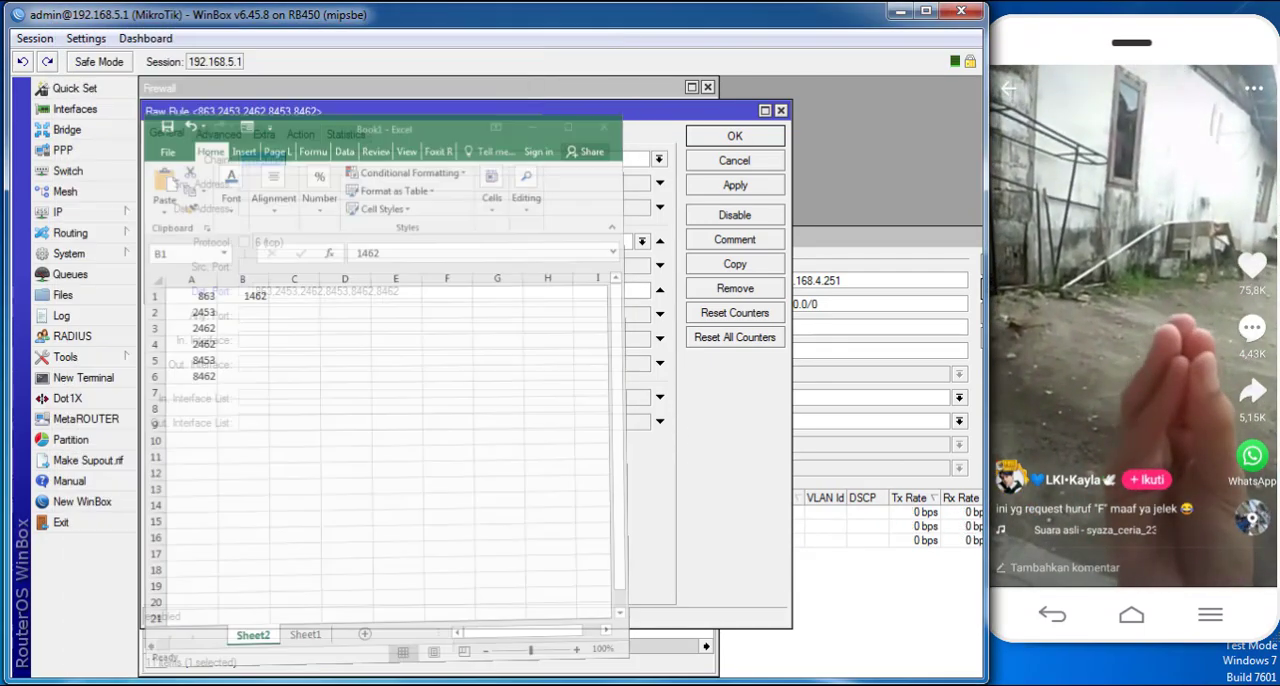
{"action": "left_click_drag", "start_coordinate": [377, 290], "coordinate": [632, 288]}
{"action": "type", "text": "1462"}
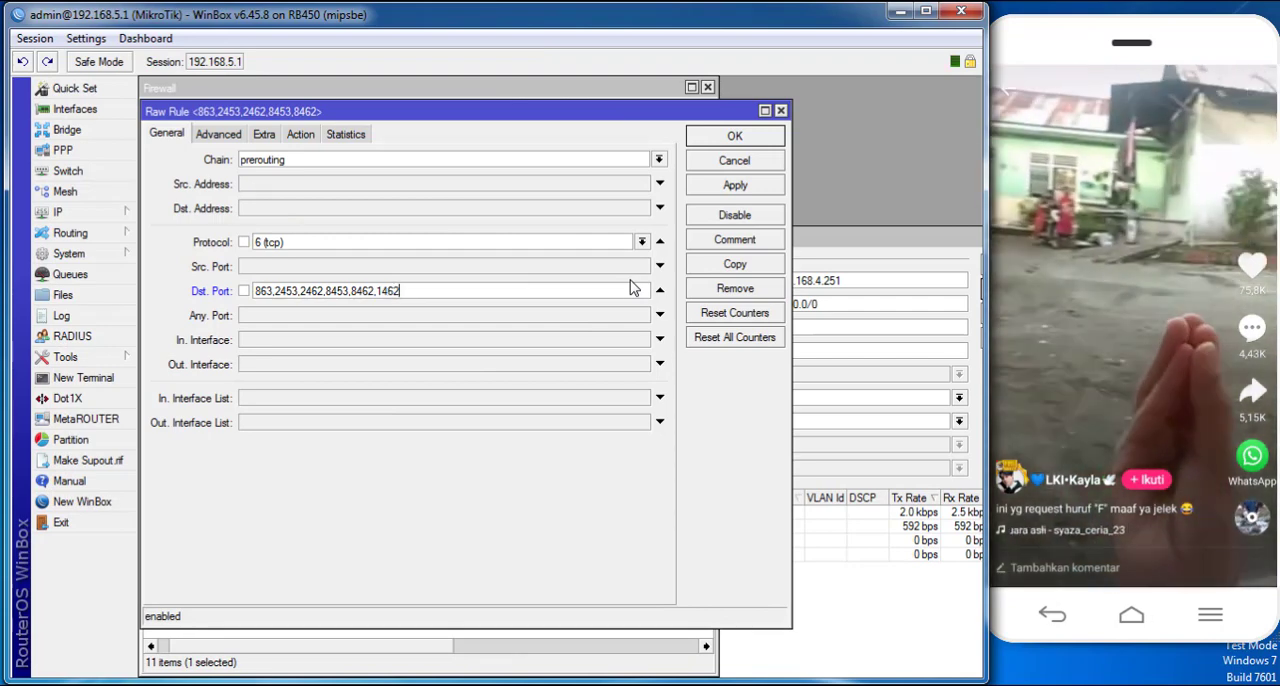
{"action": "left_click", "coordinate": [745, 188]}
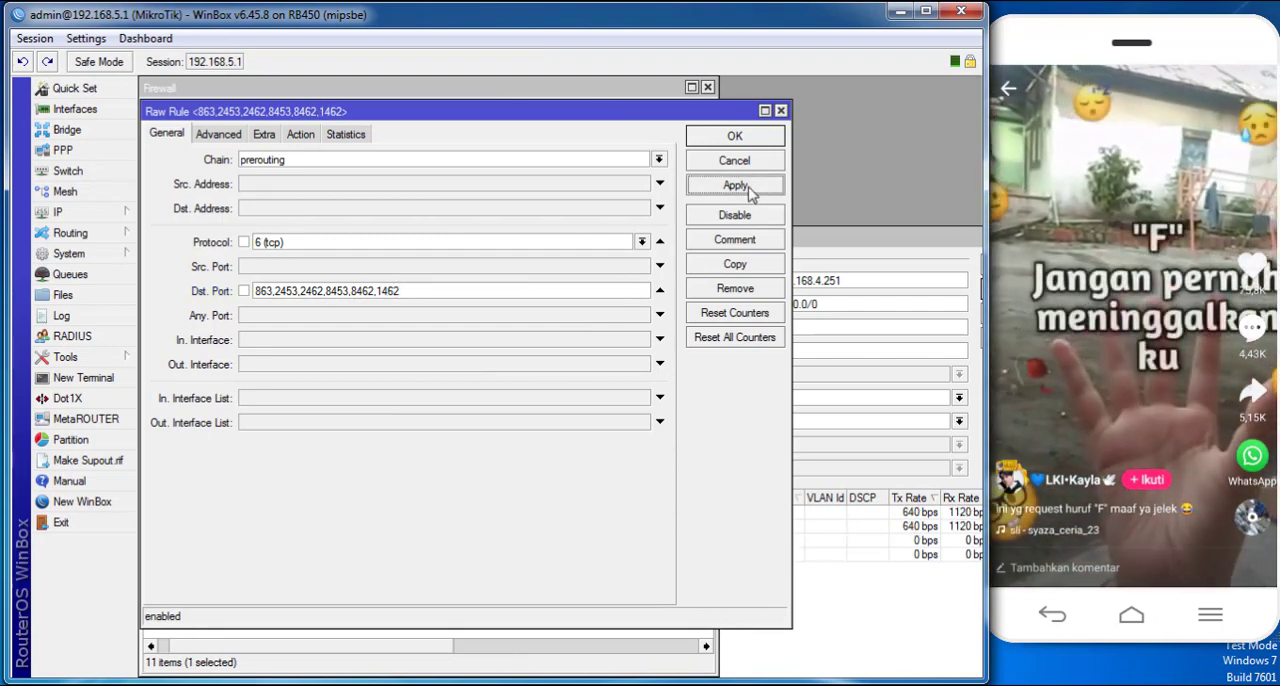
{"action": "left_click", "coordinate": [744, 155]}
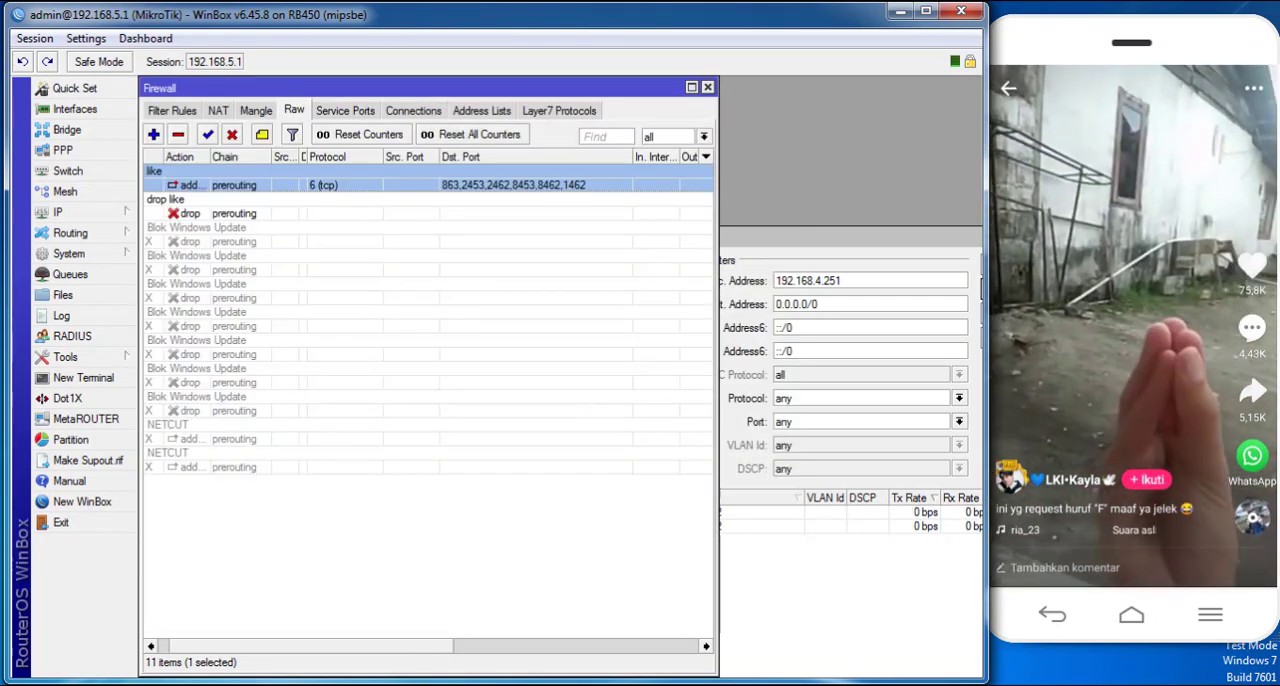
- Retest the rule by swiping through several phone videos, examining Torch for unlisted destination ports and dismissing the chat pop-up
{"action": "left_click", "coordinate": [734, 623]}
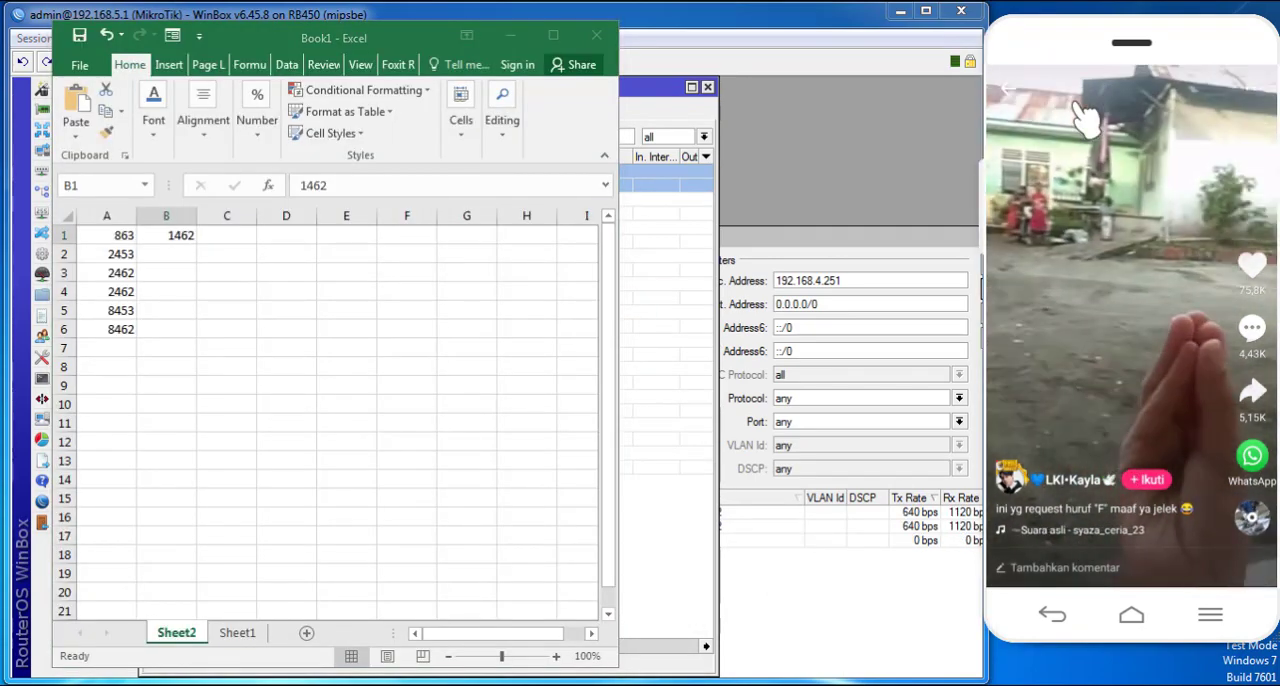
{"action": "left_click", "coordinate": [821, 232]}
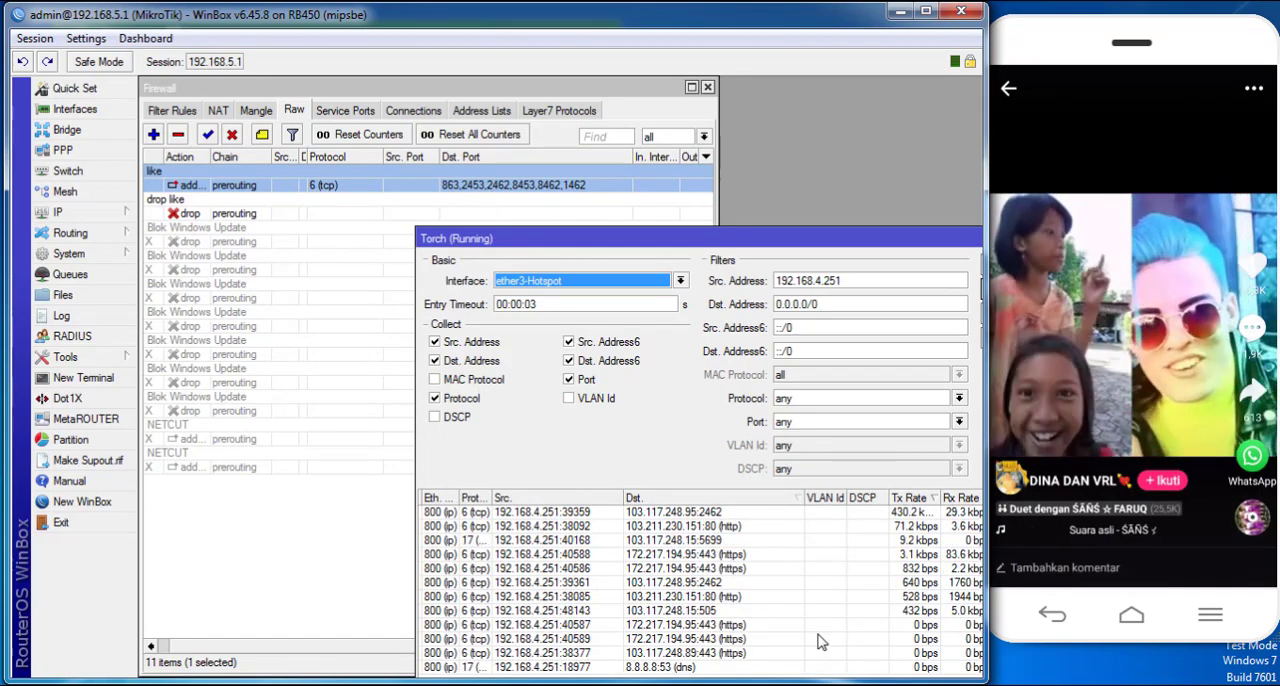
{"action": "key", "text": "alt+Tab"}
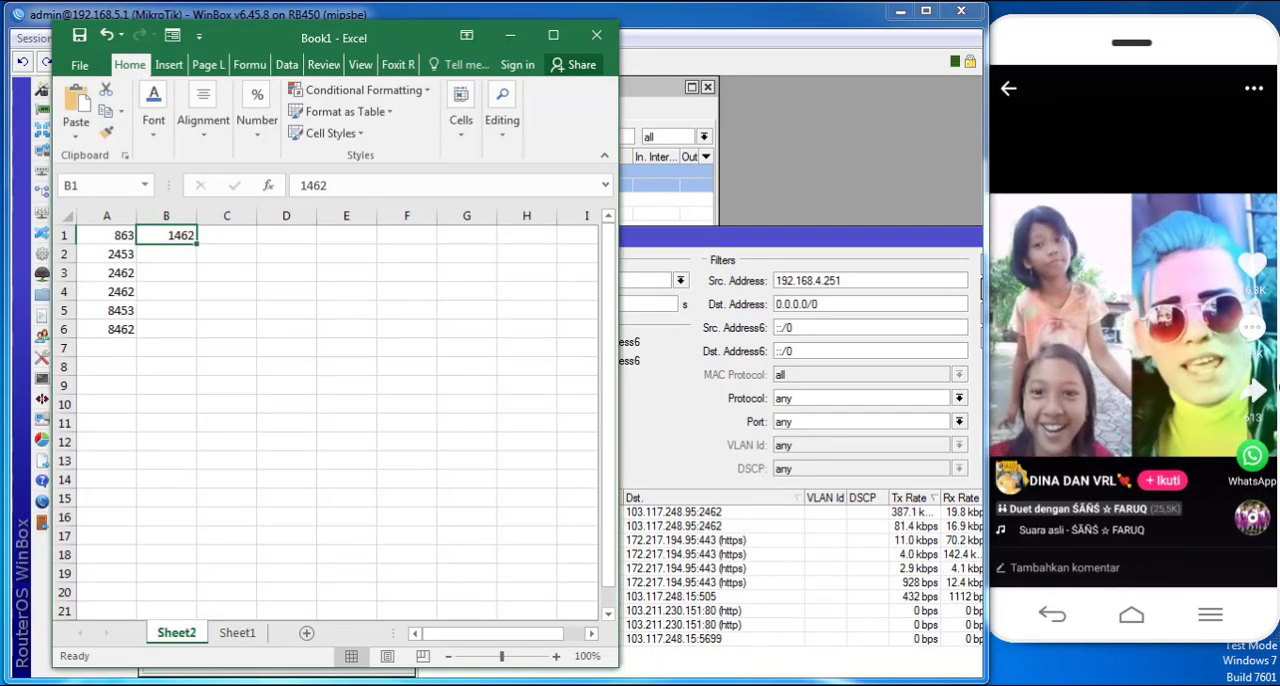
{"action": "left_click", "coordinate": [1113, 334]}
{"action": "left_click_drag", "start_coordinate": [1120, 342], "coordinate": [1175, 132]}
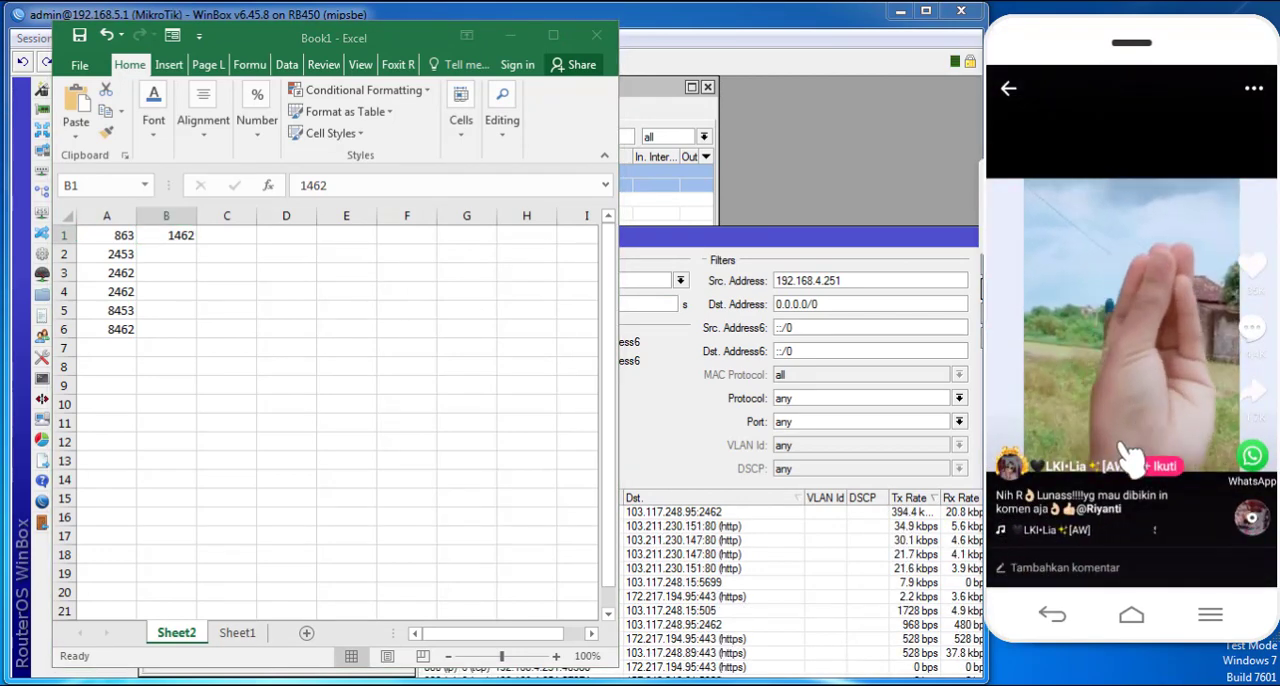
{"action": "left_click_drag", "start_coordinate": [1128, 467], "coordinate": [1171, 177]}
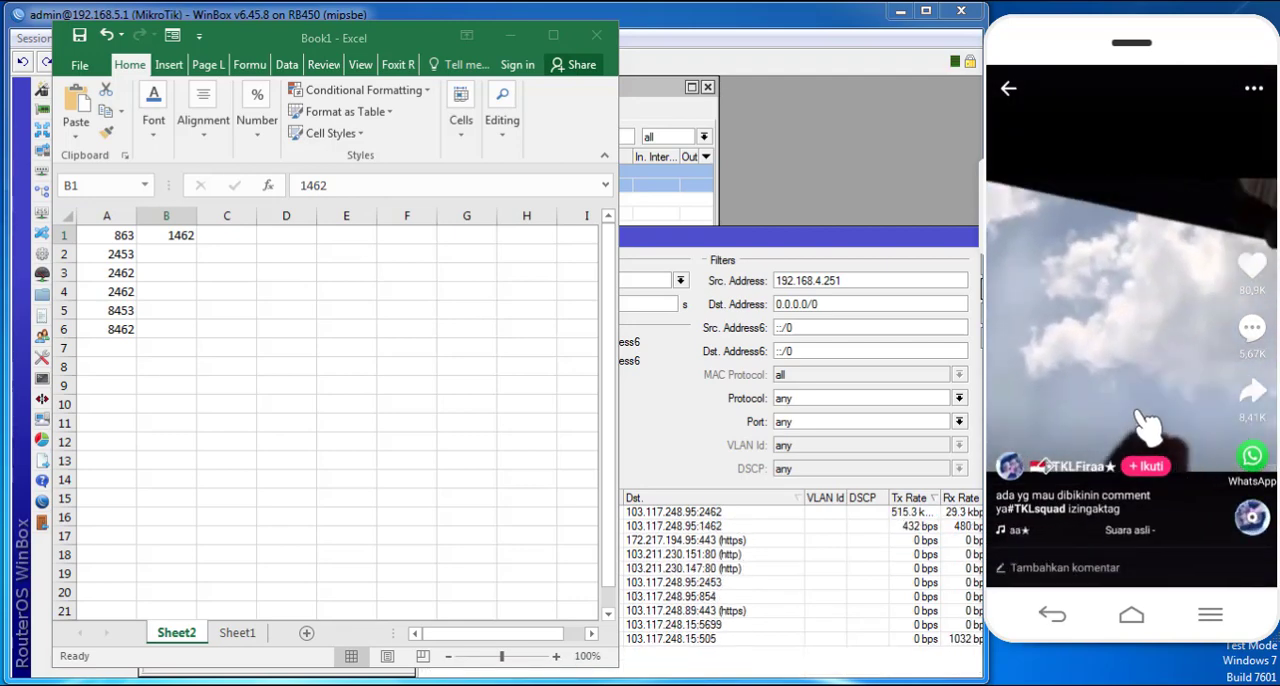
{"action": "left_click_drag", "start_coordinate": [1137, 412], "coordinate": [1100, 52]}
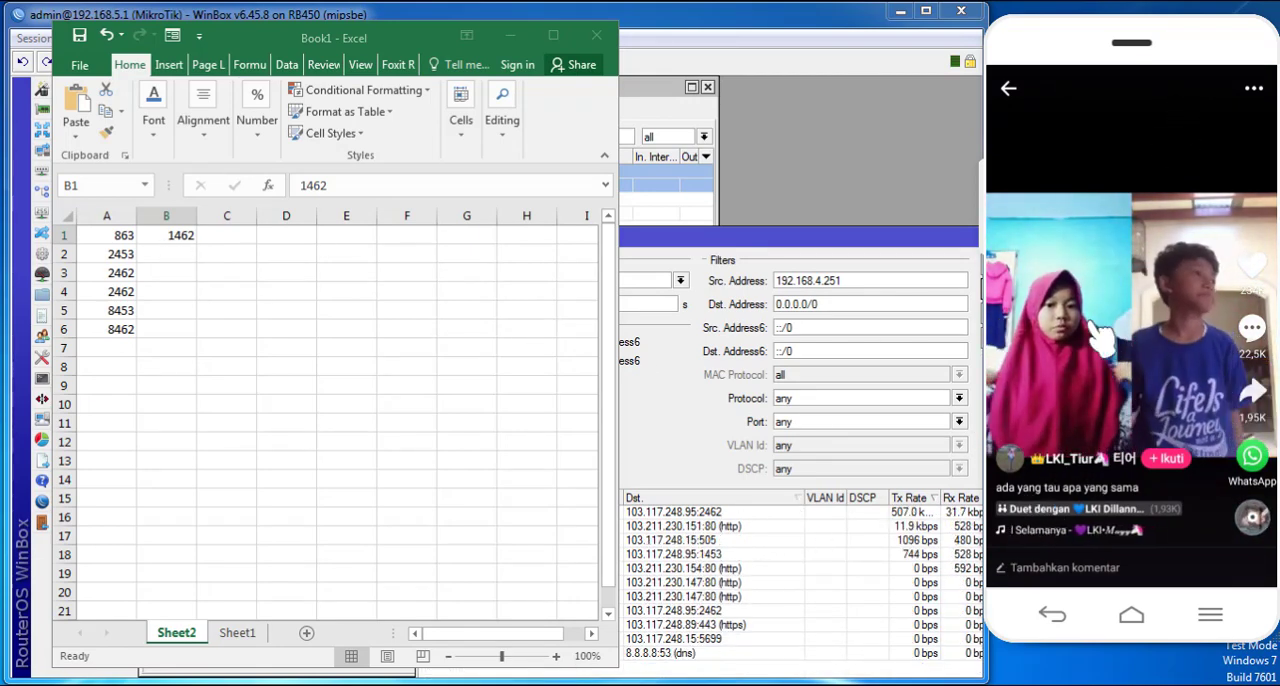
{"action": "left_click_drag", "start_coordinate": [1094, 468], "coordinate": [1065, 335]}
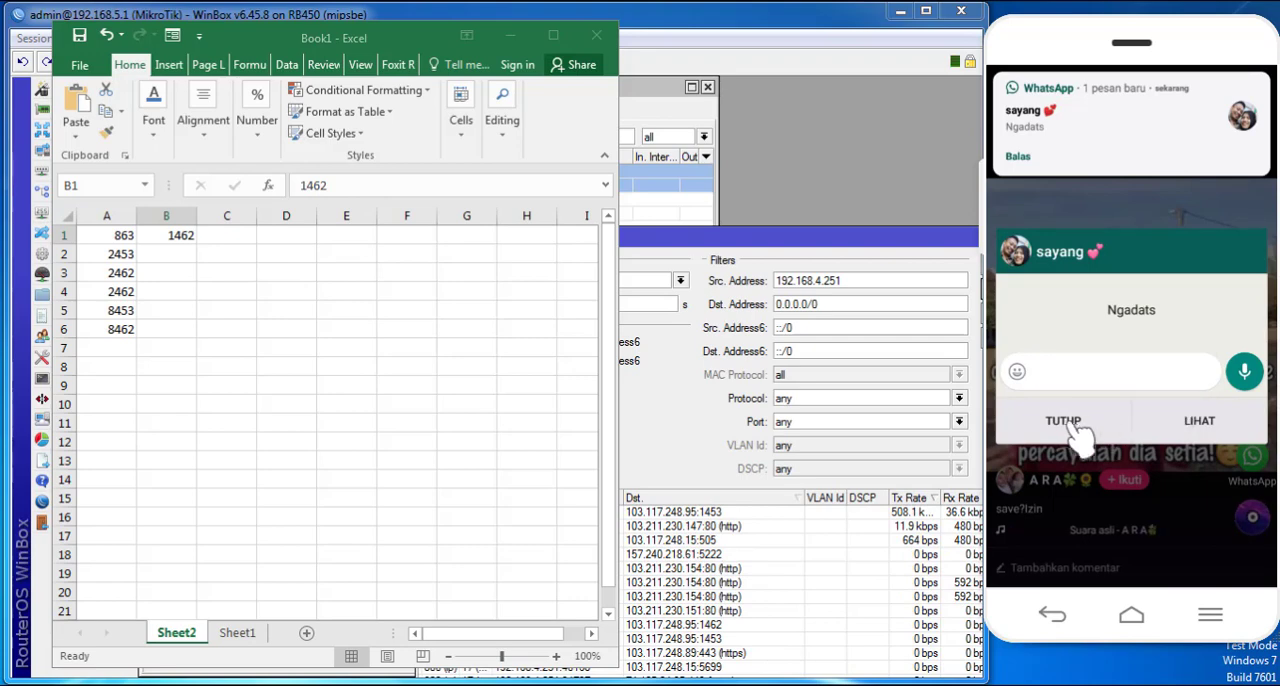
{"action": "left_click", "coordinate": [1066, 420]}
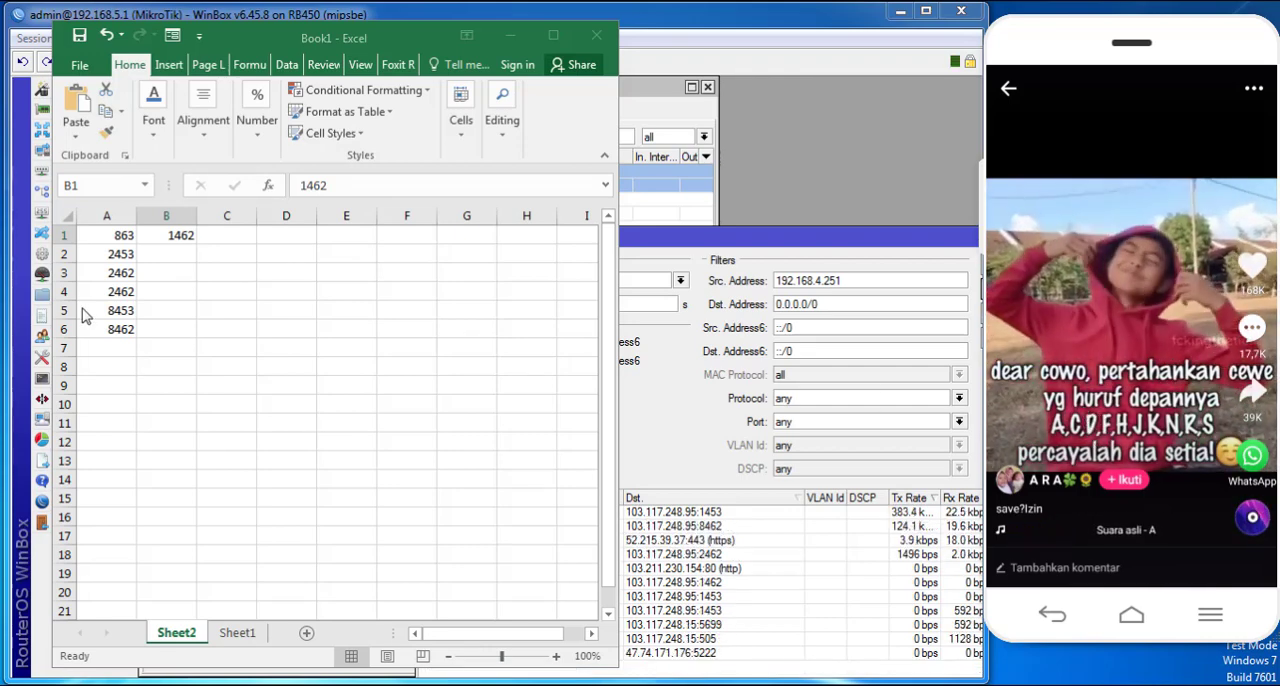
- Record destination port 1453 in cell B2 of the port list
{"action": "left_click", "coordinate": [162, 254]}
{"action": "left_click", "coordinate": [163, 252]}
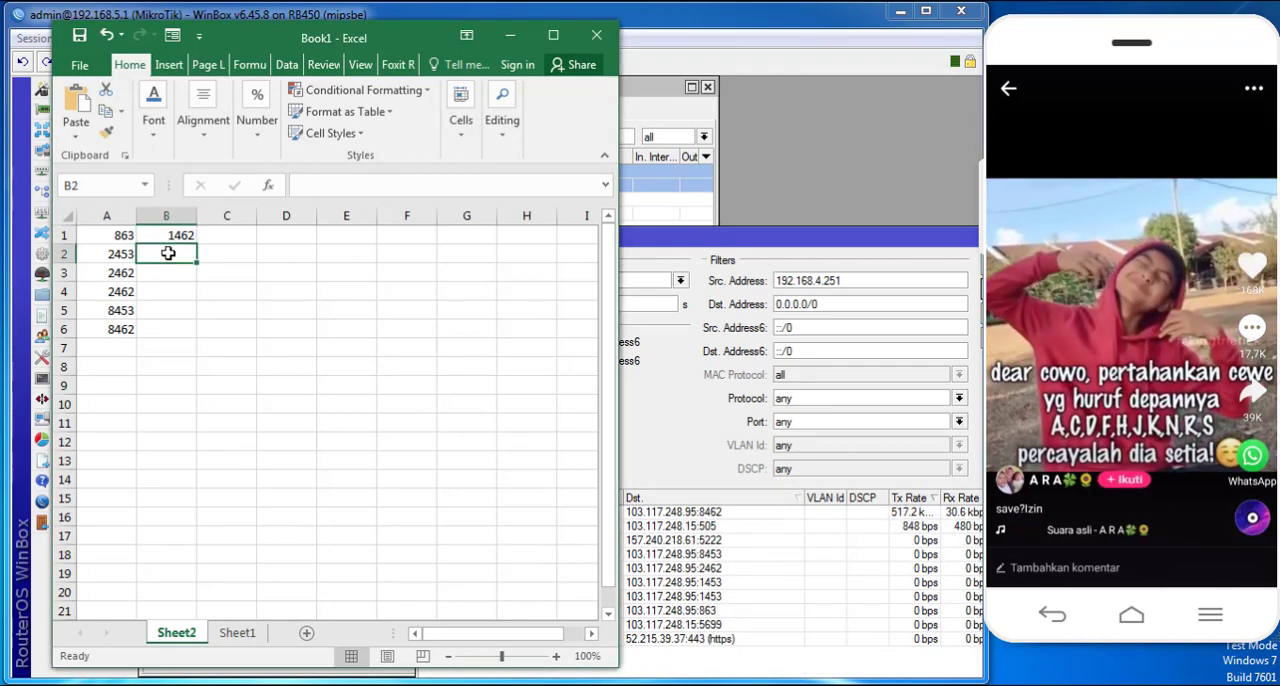
{"action": "type", "text": "1453"}
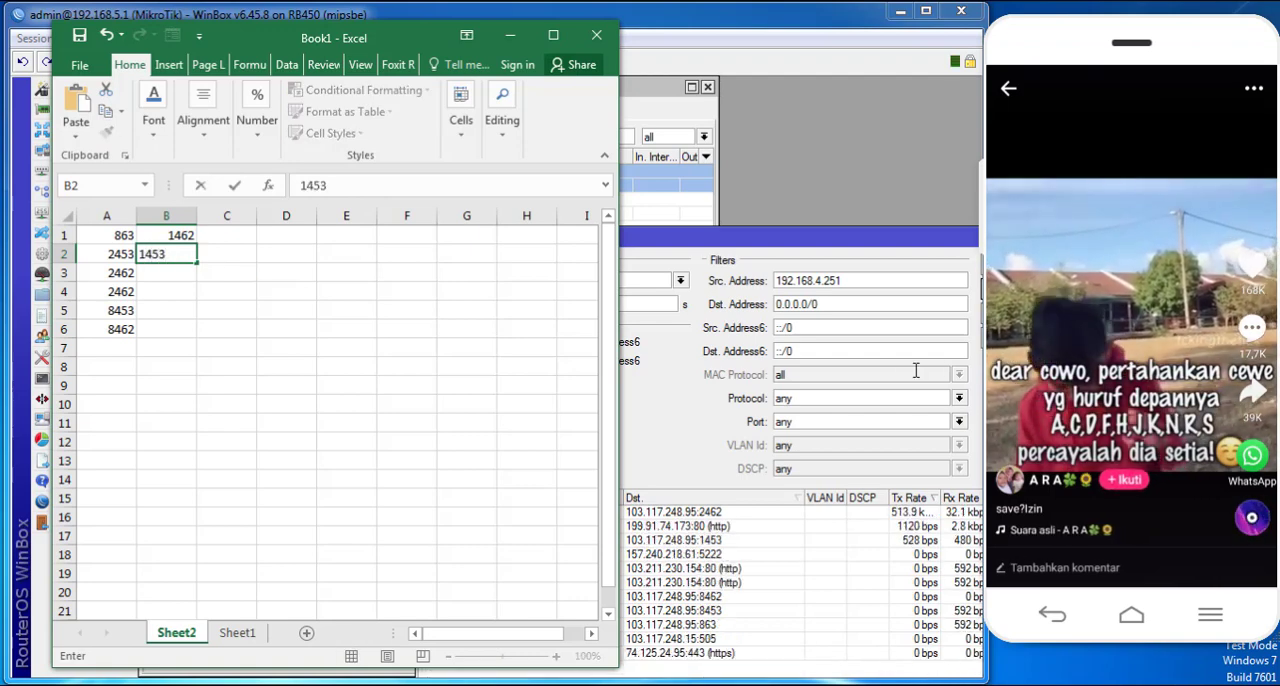
- Check Torch for further unlisted ports while swiping through more phone videos and closing the chat pop-ups
{"action": "left_click_drag", "start_coordinate": [1130, 375], "coordinate": [1143, 70]}
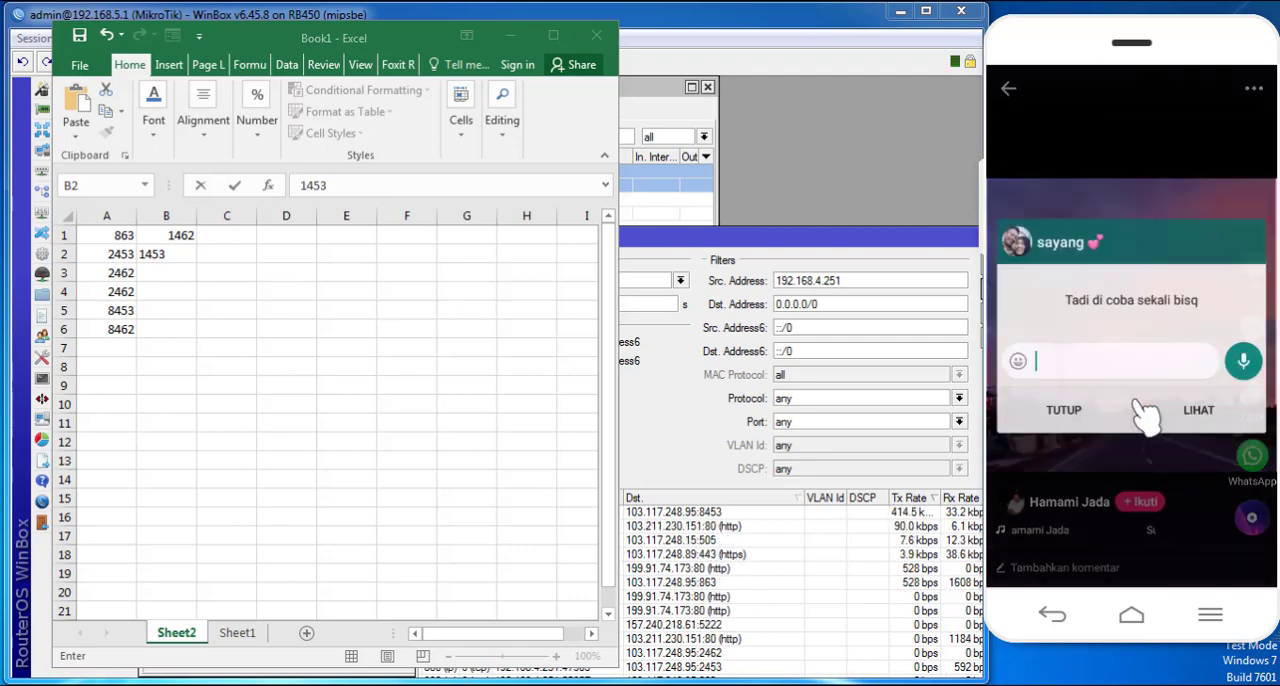
{"action": "left_click", "coordinate": [1063, 421]}
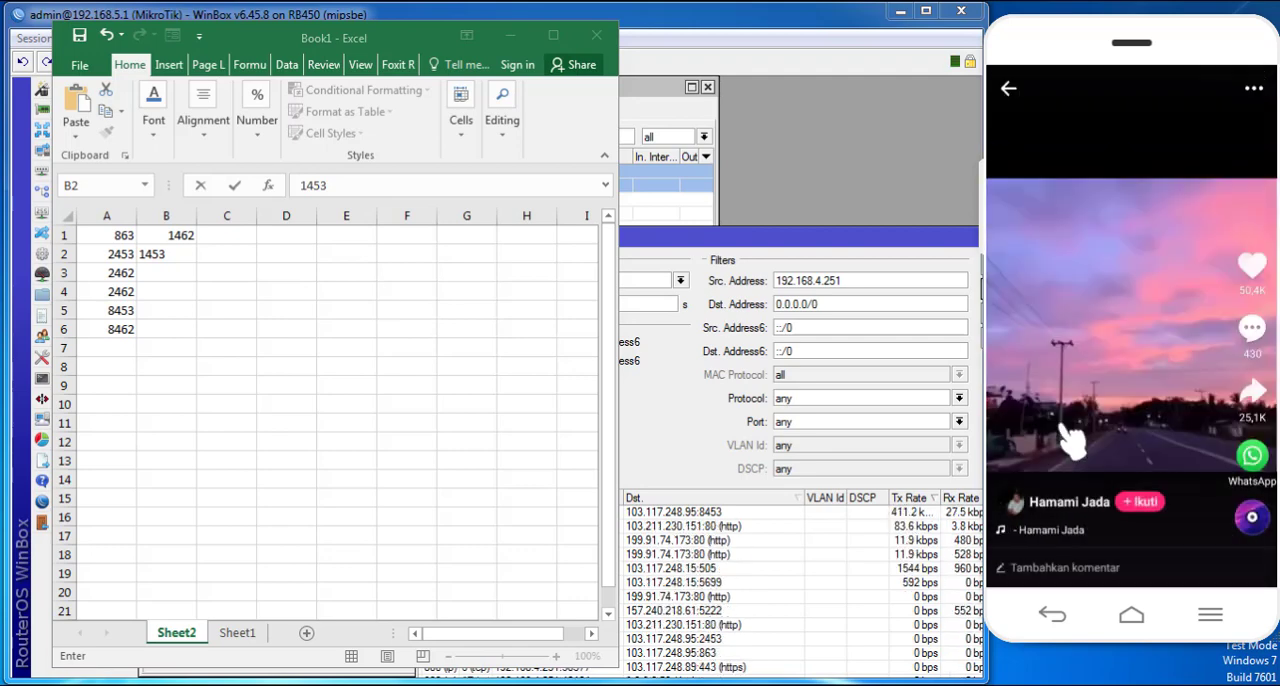
{"action": "left_click_drag", "start_coordinate": [1103, 461], "coordinate": [1098, 182]}
{"action": "left_click_drag", "start_coordinate": [1085, 390], "coordinate": [1134, 62]}
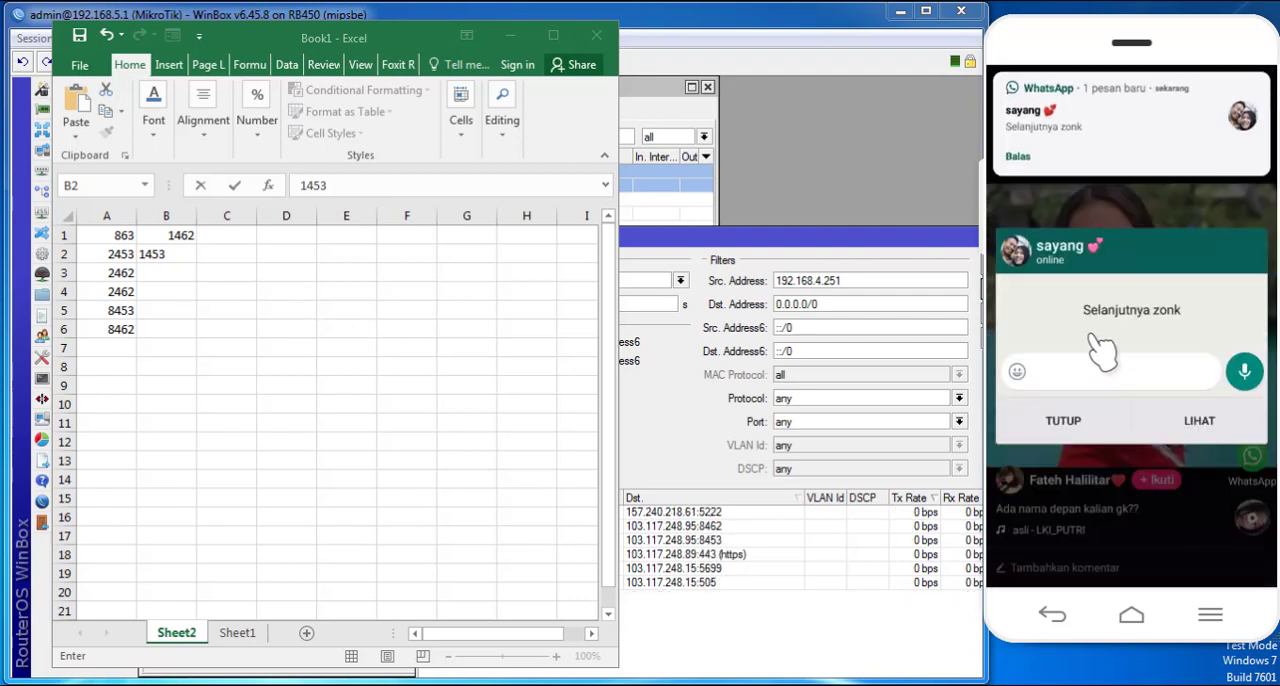
{"action": "left_click", "coordinate": [1064, 421]}
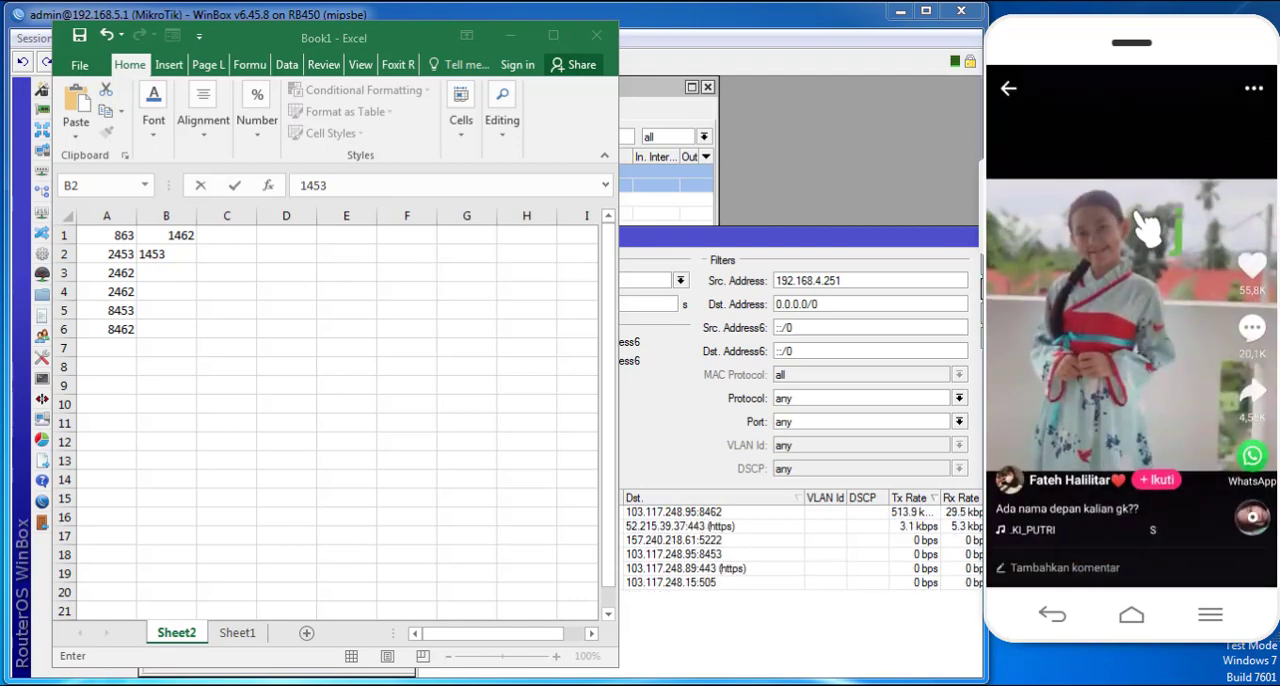
{"action": "scroll", "coordinate": [1145, 243], "scroll_direction": "down", "scroll_amount": 1}
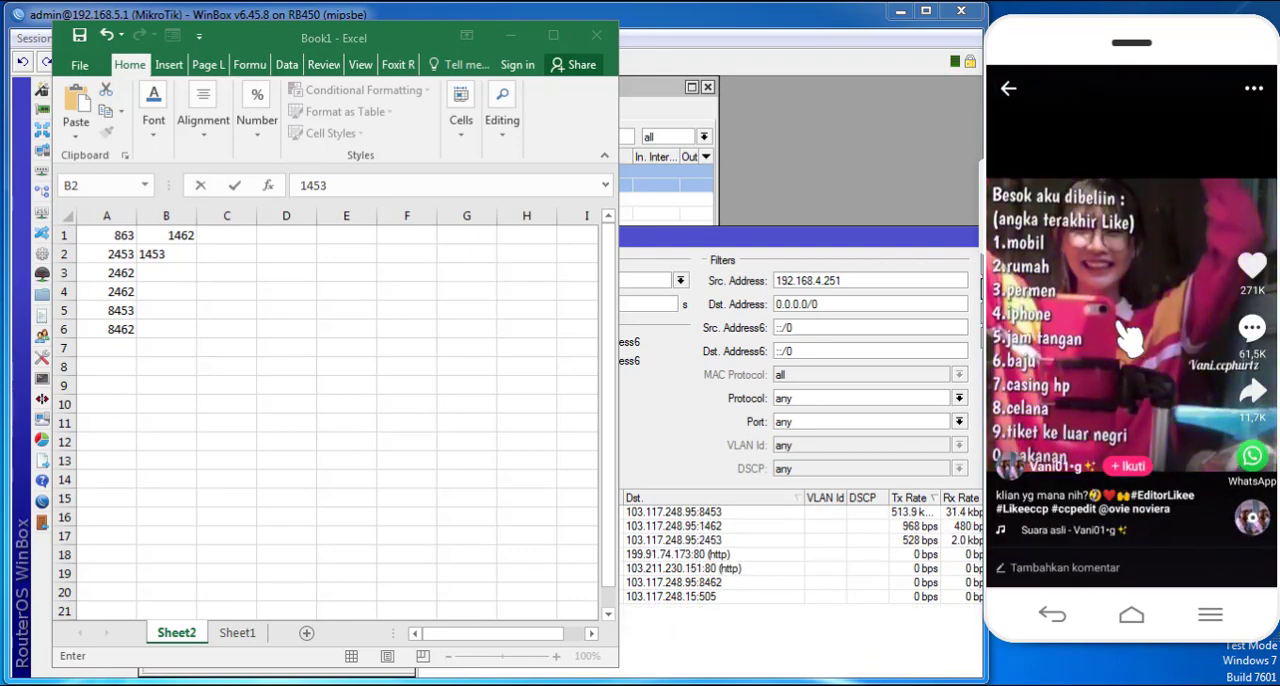
{"action": "left_click", "coordinate": [171, 277]}
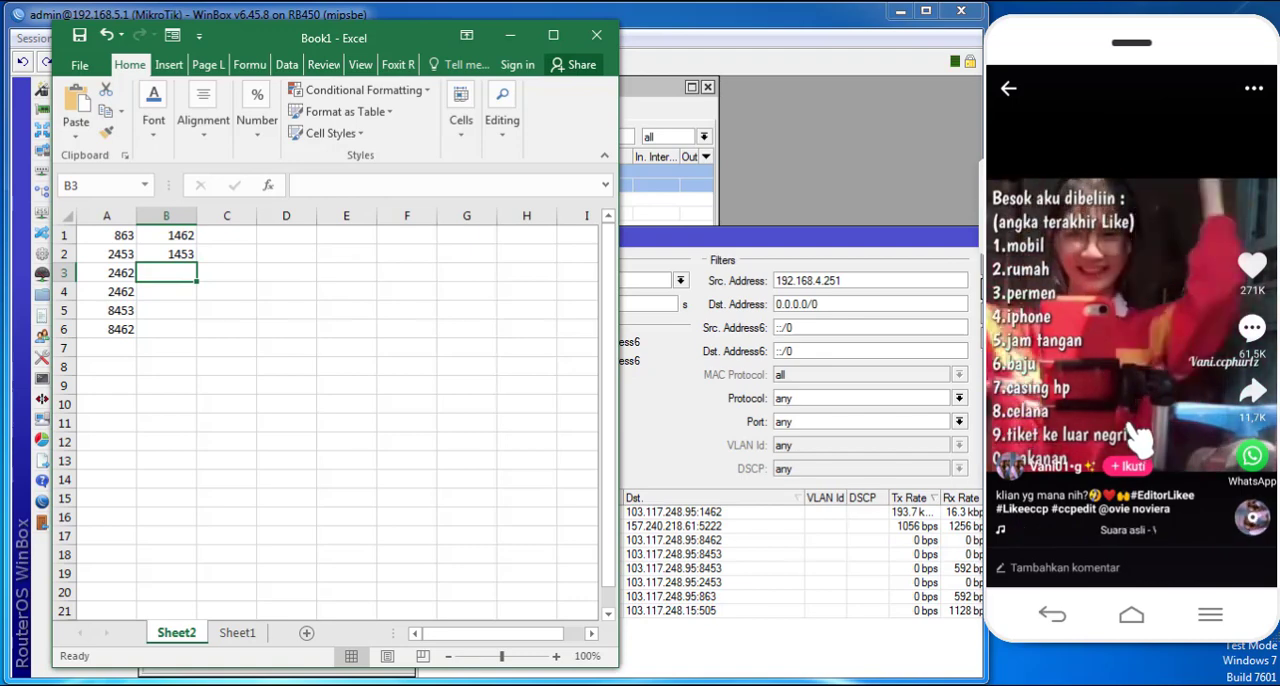
- Swipe to the next phone video and compare the recorded ports with the "like" raw rule's destination ports
{"action": "left_click", "coordinate": [1090, 103]}
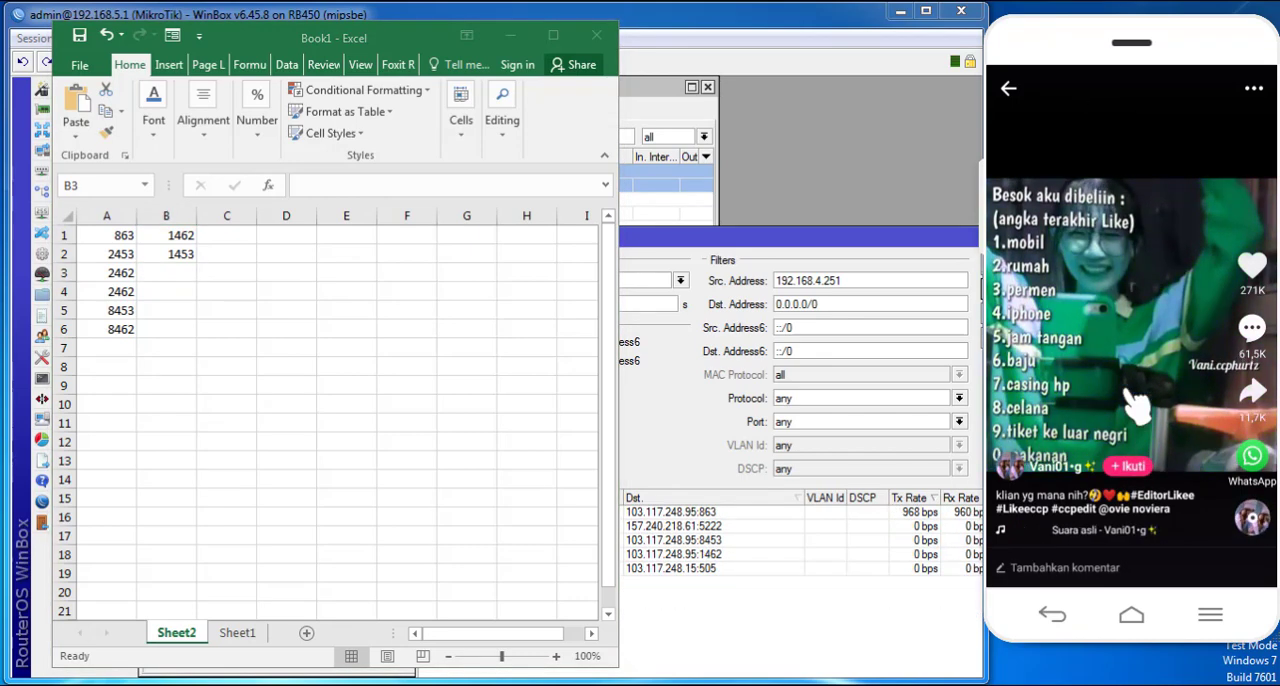
{"action": "left_click_drag", "start_coordinate": [1128, 394], "coordinate": [1107, 82]}
{"action": "left_click", "coordinate": [659, 108]}
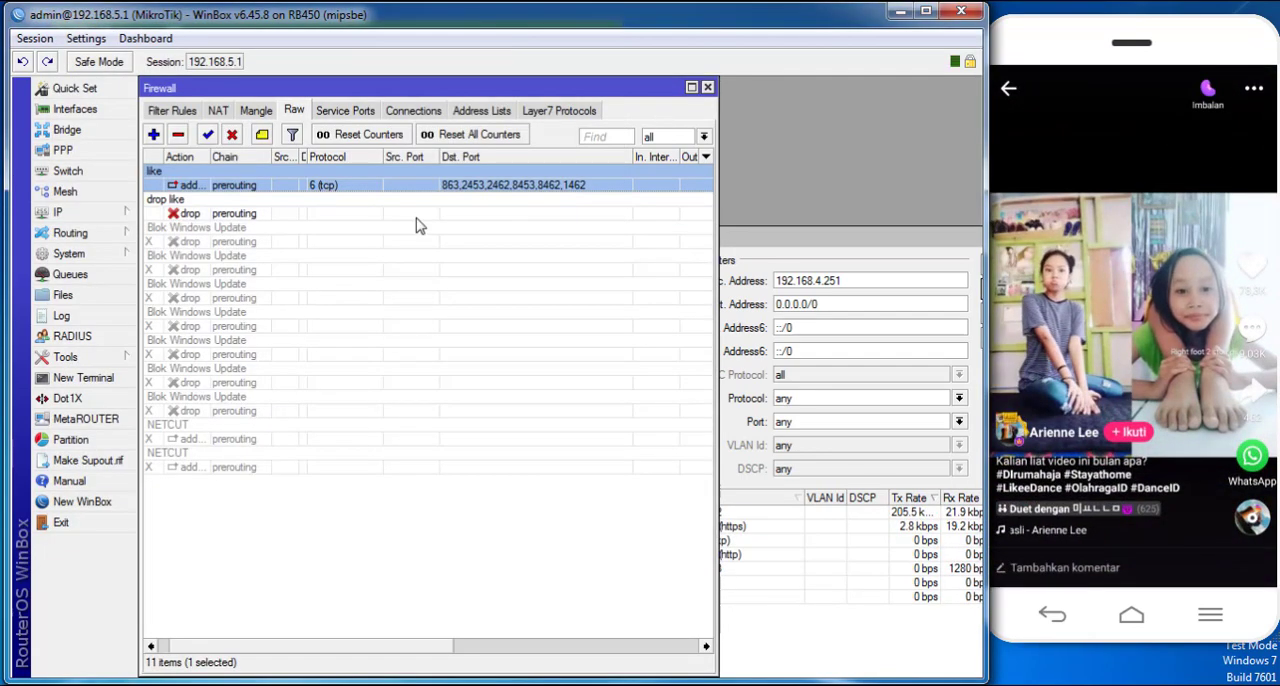
{"action": "key", "text": "alt+Tab"}
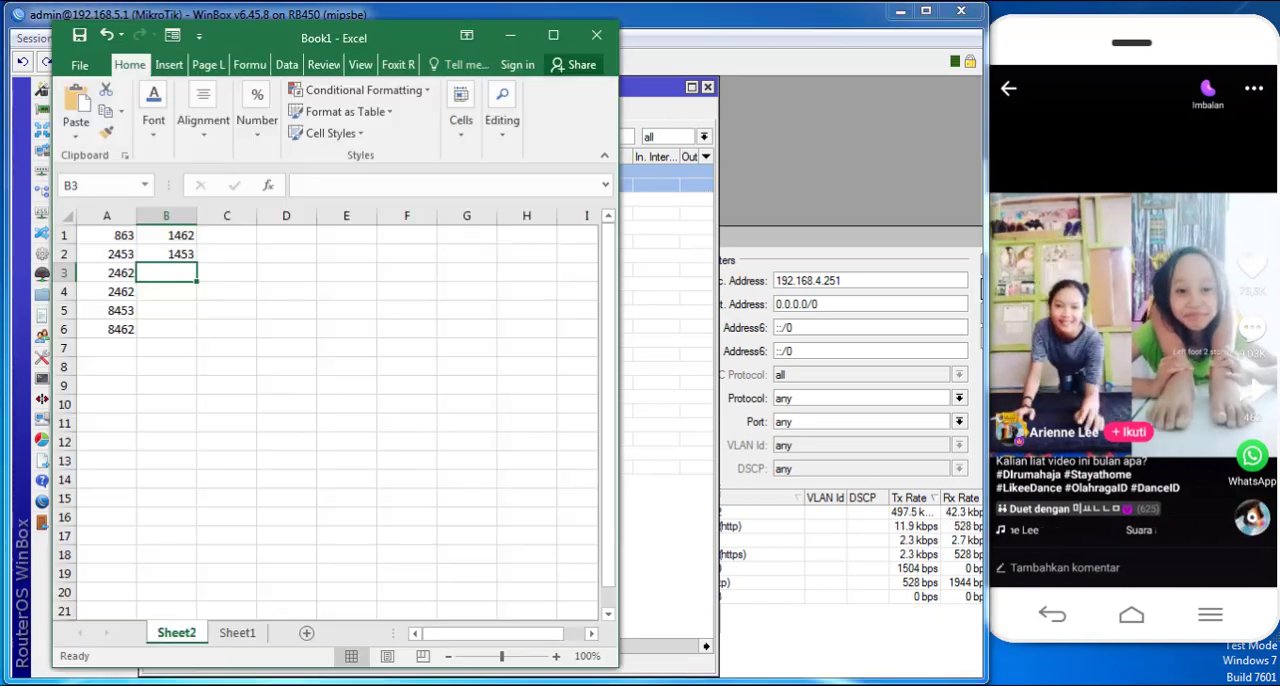
{"action": "key", "text": "alt+Tab"}
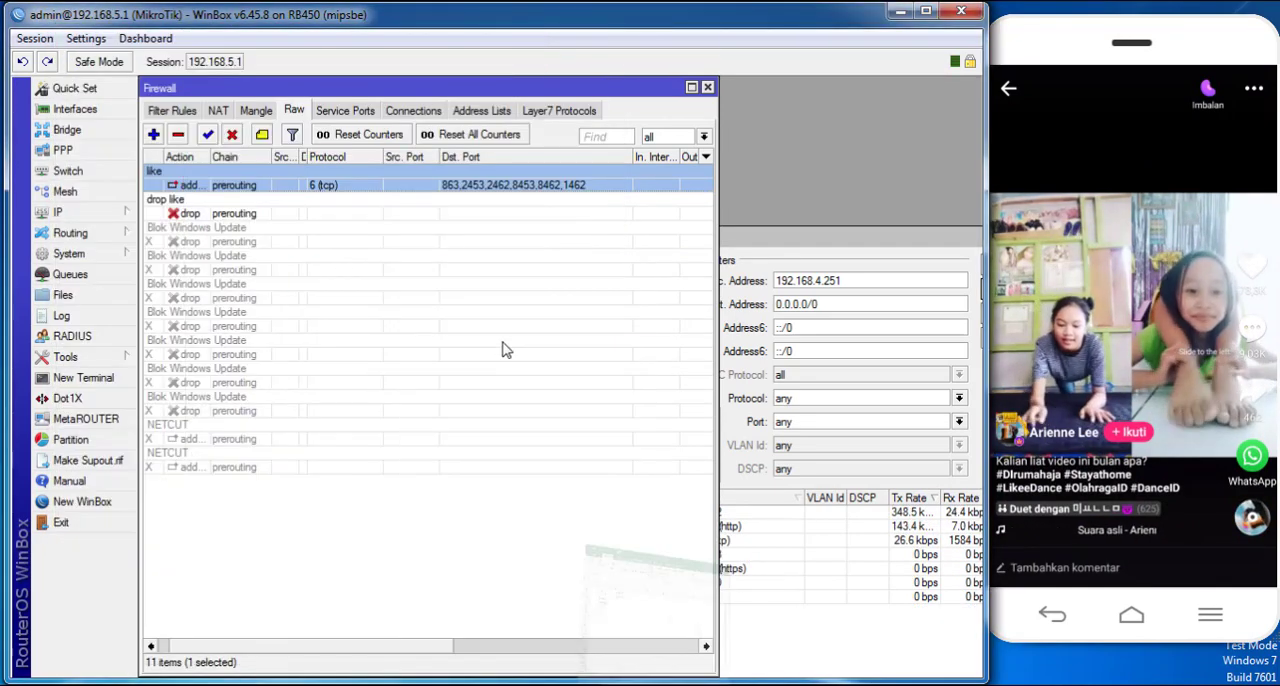
- Append port 1453 to the destination ports of the "like" raw rule and apply the change
{"action": "double_click", "coordinate": [640, 197]}
{"action": "left_click", "coordinate": [418, 290]}
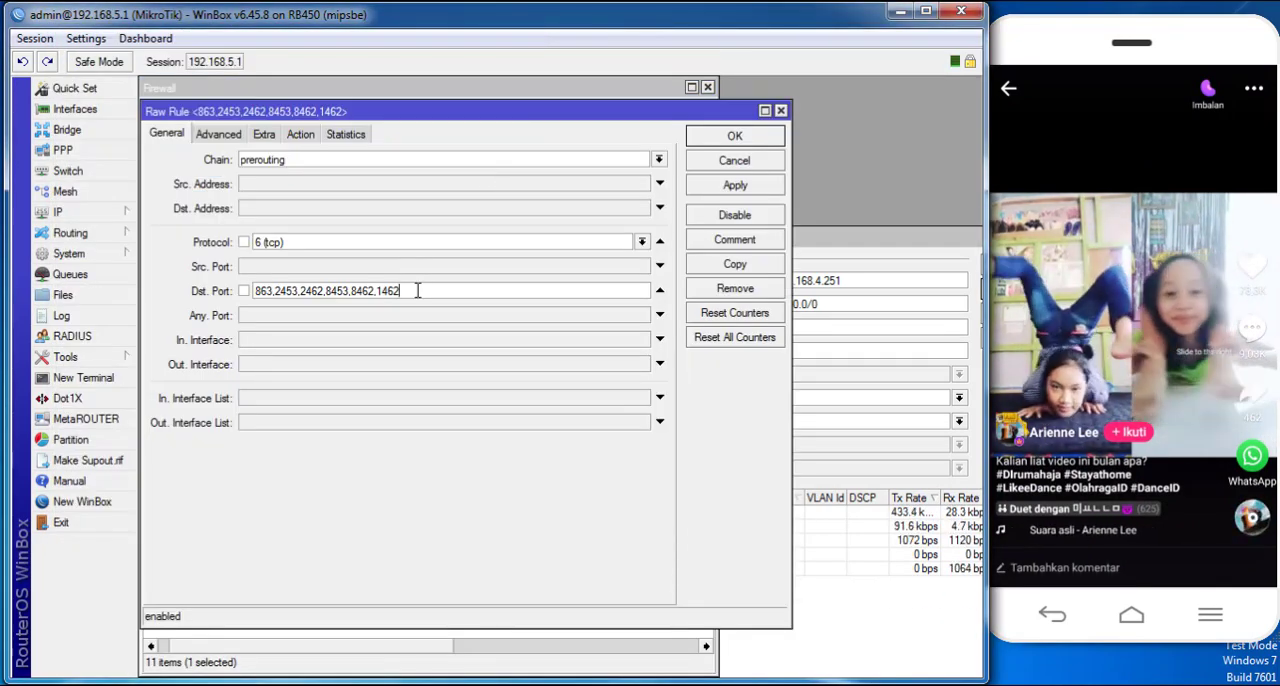
{"action": "type", "text": ","}
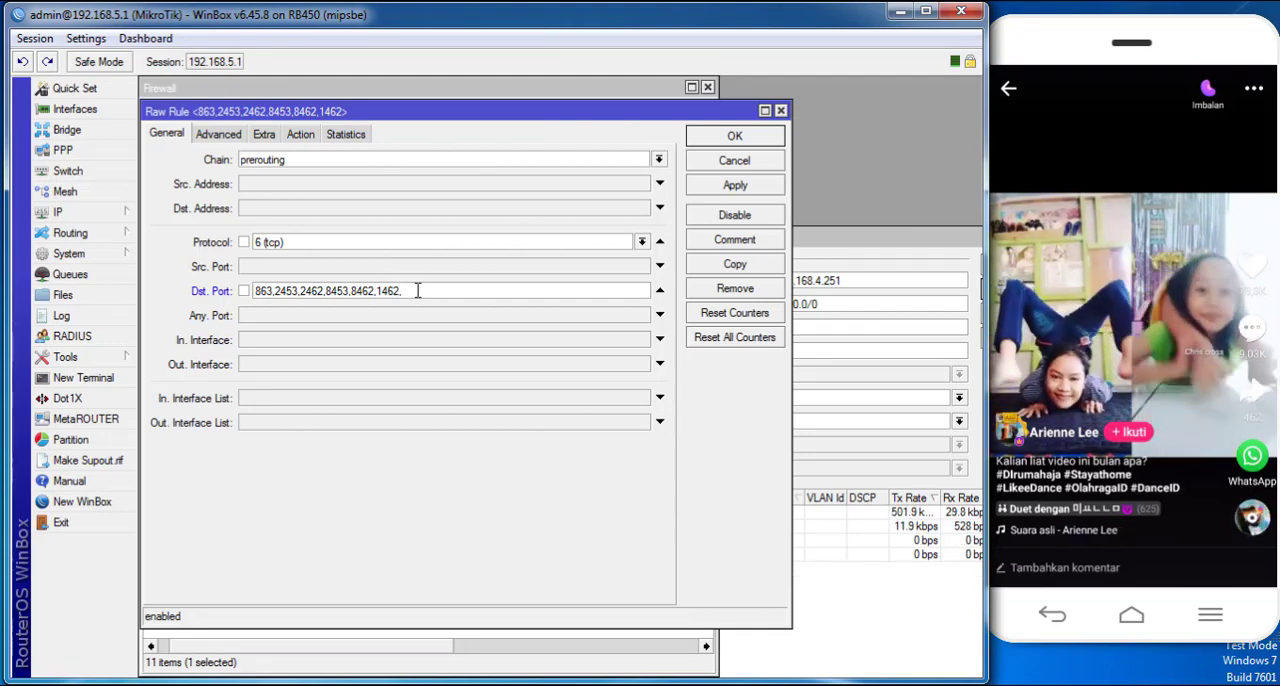
{"action": "type", "text": "14"}
{"action": "left_click", "coordinate": [670, 684]}
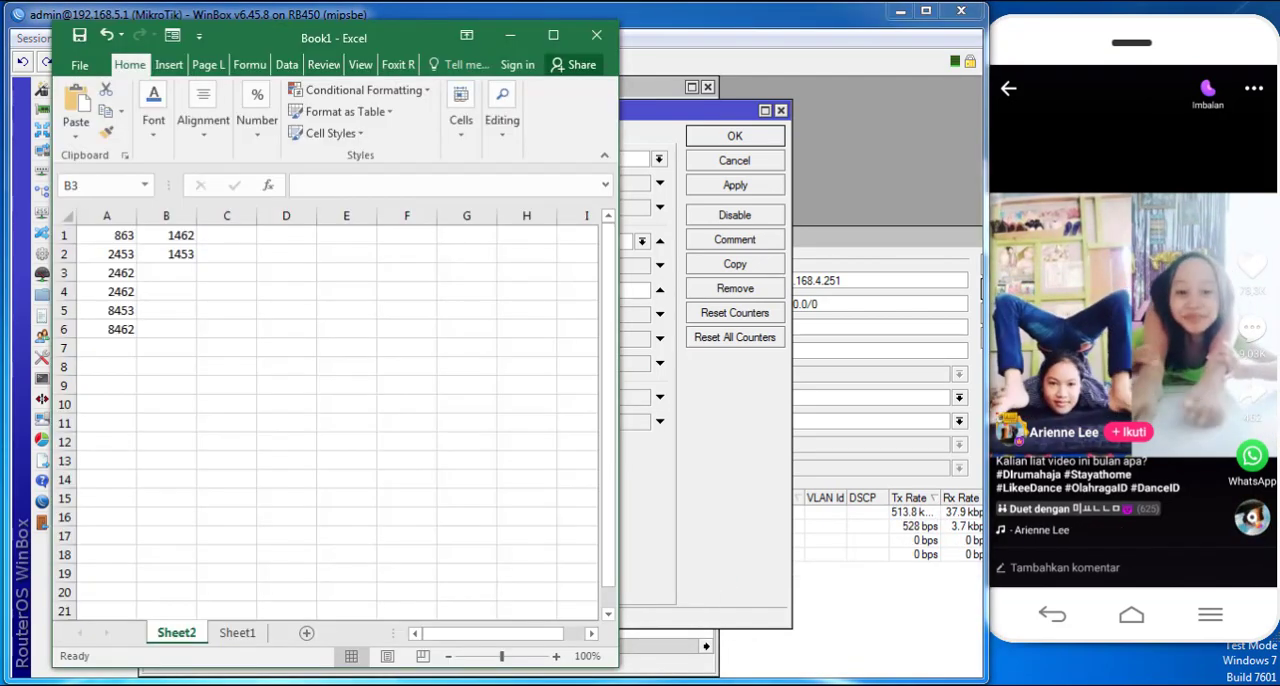
{"action": "left_click", "coordinate": [670, 684]}
{"action": "left_click", "coordinate": [434, 291]}
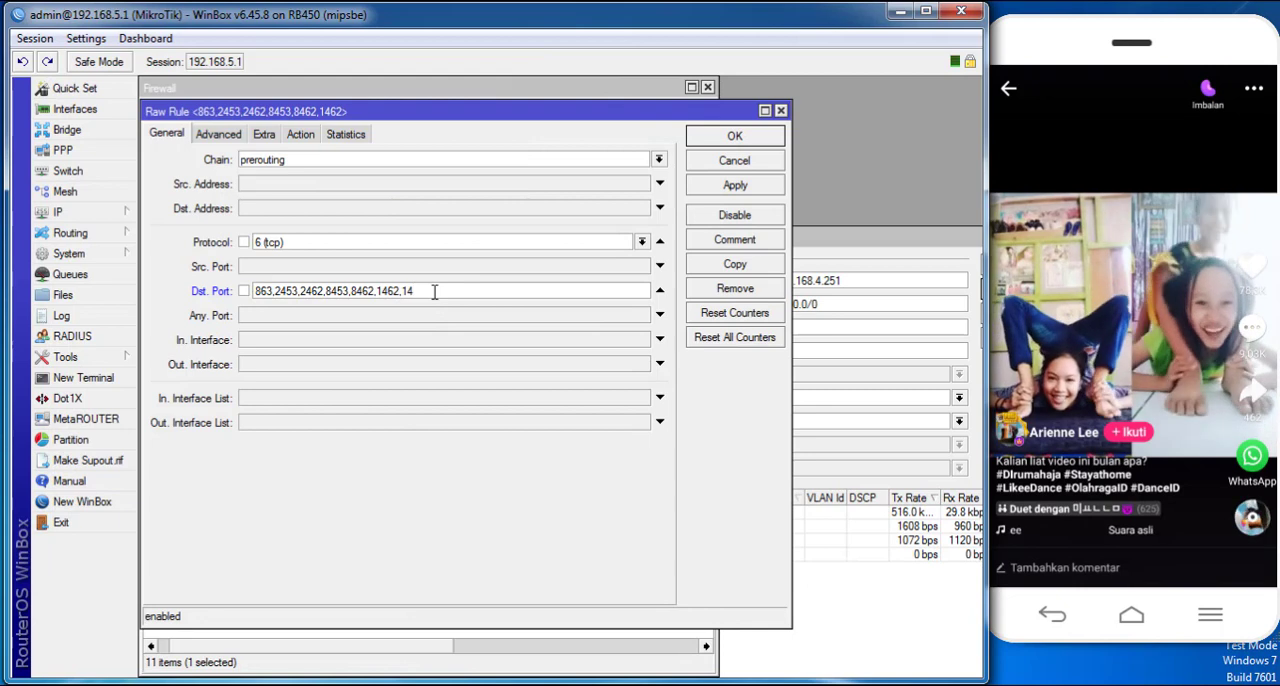
{"action": "type", "text": "53"}
{"action": "left_click", "coordinate": [706, 189]}
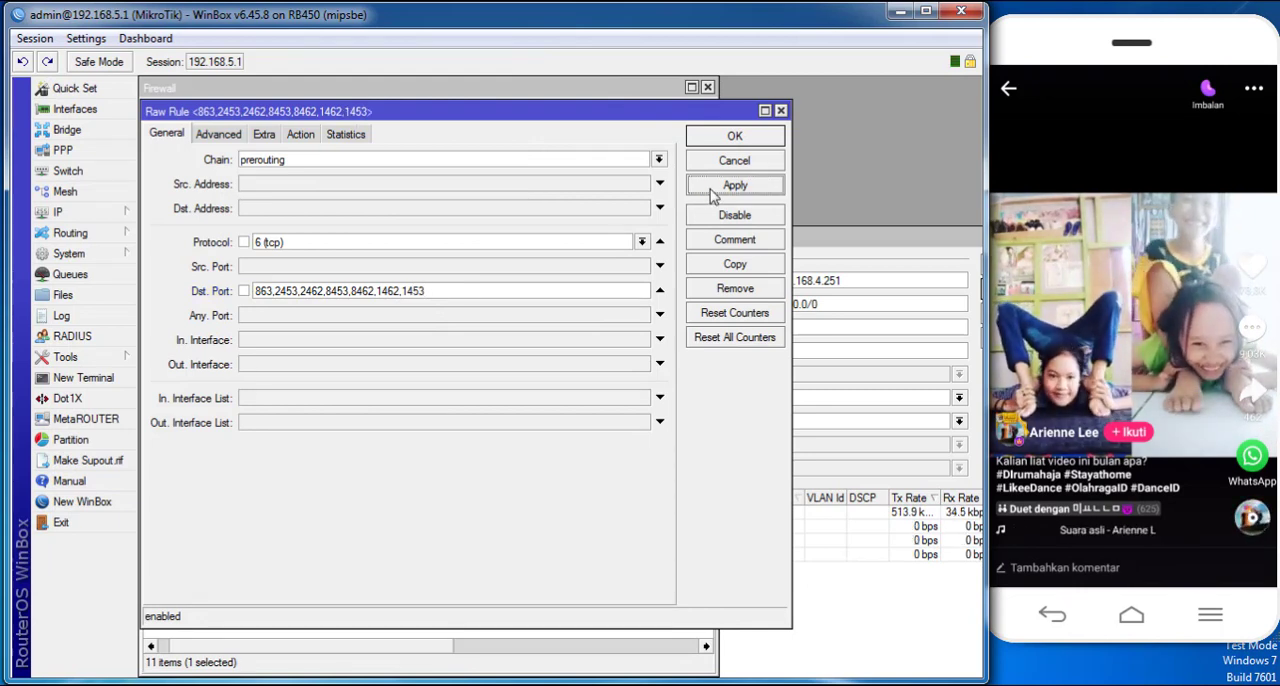
- Copy the "like" rule's destination port list and duplicate the tcp rule as a new raw rule
{"action": "left_click_drag", "start_coordinate": [477, 292], "coordinate": [174, 297]}
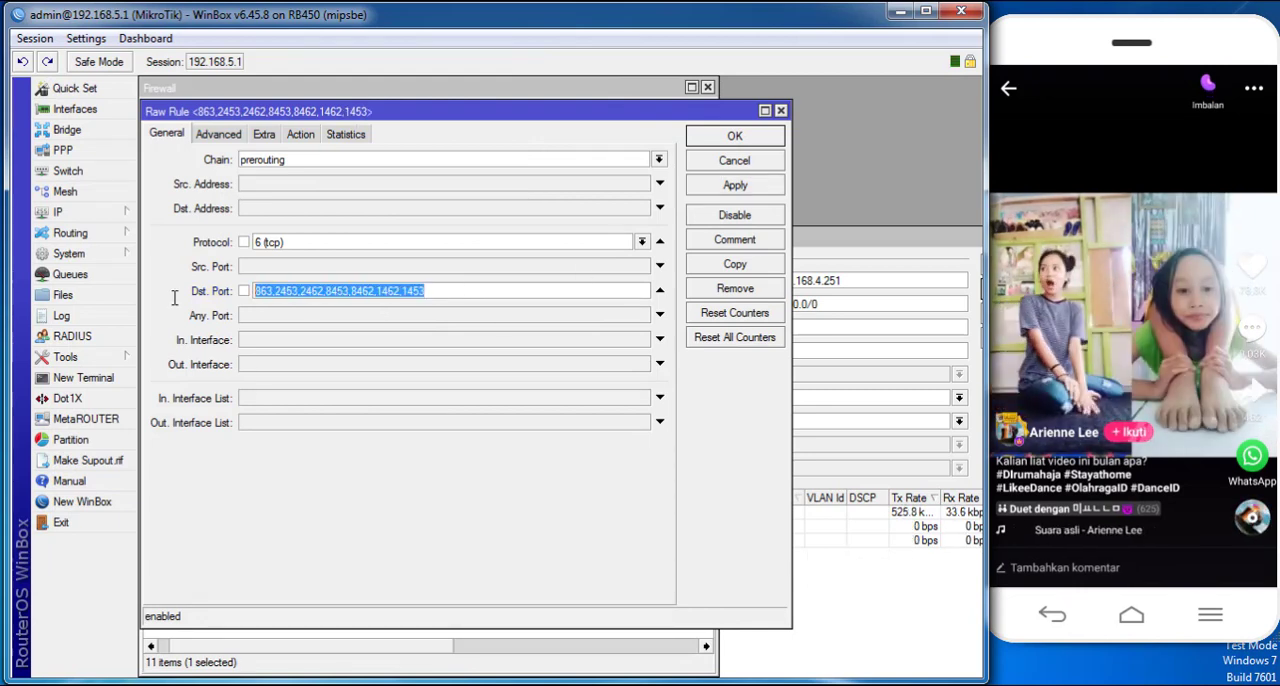
{"action": "right_click", "coordinate": [358, 293]}
{"action": "left_click", "coordinate": [395, 334]}
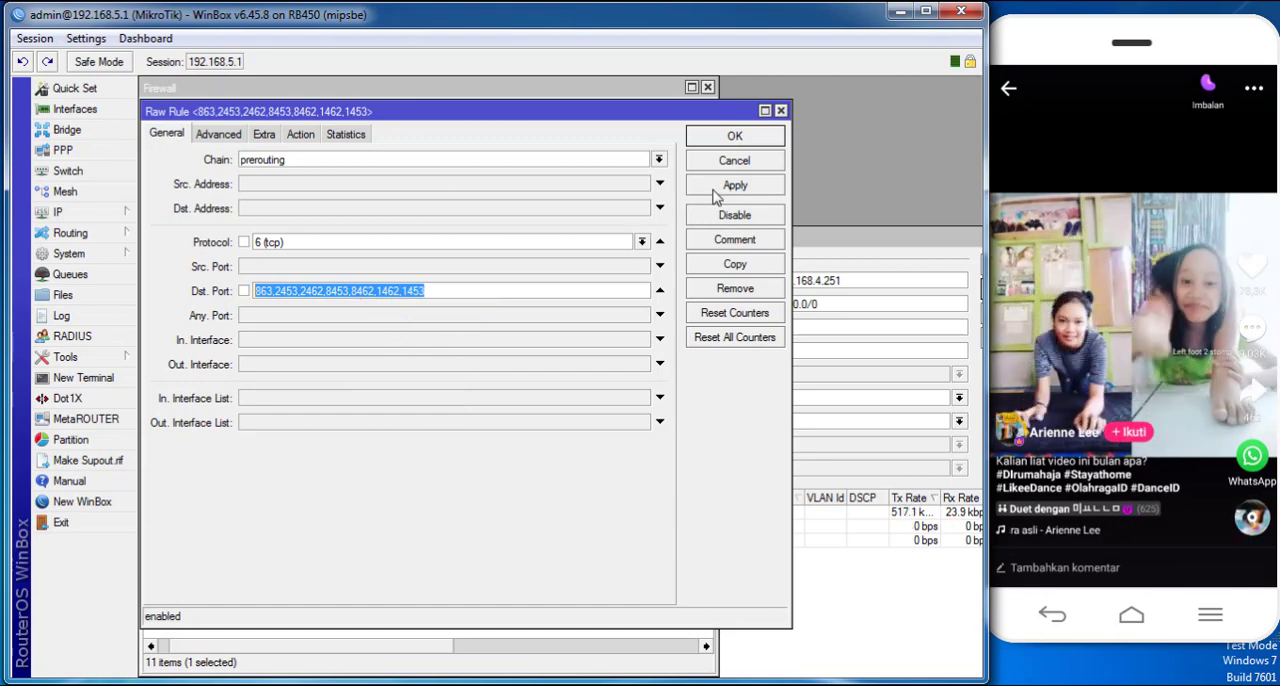
{"action": "mouse_move", "coordinate": [460, 121]}
{"action": "left_mouse_down"}
{"action": "mouse_move", "coordinate": [812, 316]}
{"action": "mouse_move", "coordinate": [462, 164]}
{"action": "mouse_move", "coordinate": [458, 135]}
{"action": "left_mouse_up"}
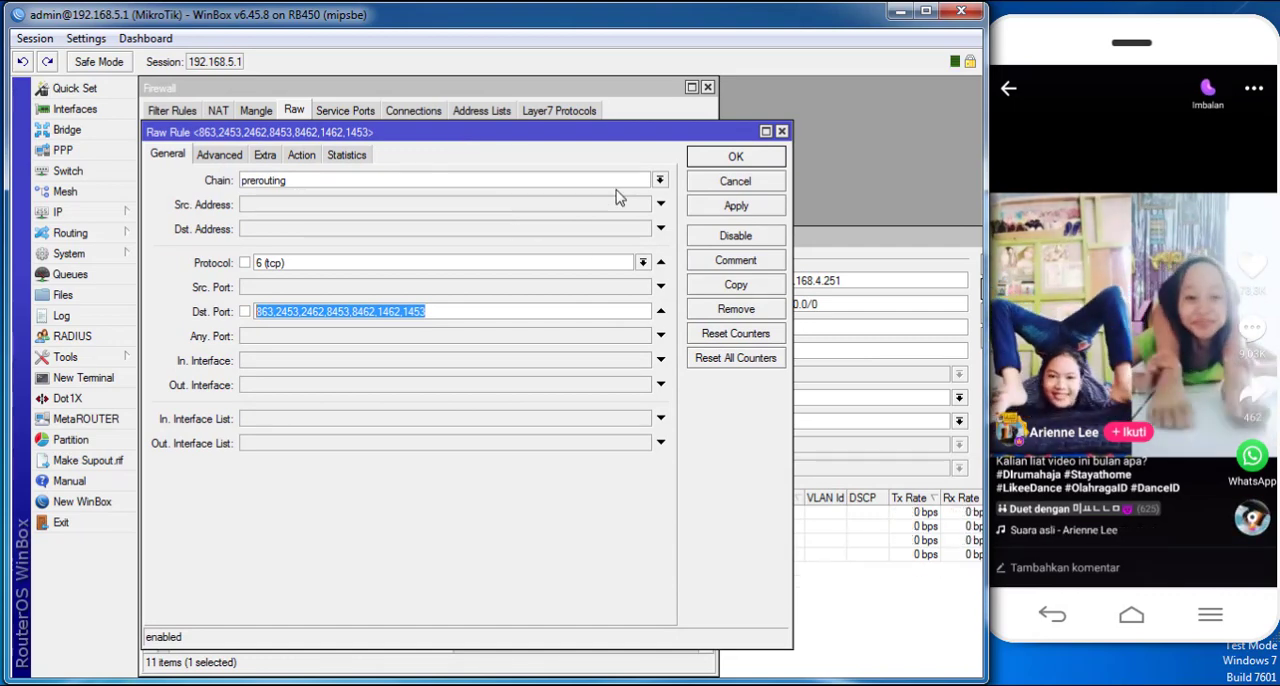
{"action": "left_click", "coordinate": [735, 284]}
{"action": "left_click_drag", "start_coordinate": [582, 126], "coordinate": [766, 176]}
{"action": "left_click", "coordinate": [779, 156]}
{"action": "left_click_drag", "start_coordinate": [672, 183], "coordinate": [594, 228]}
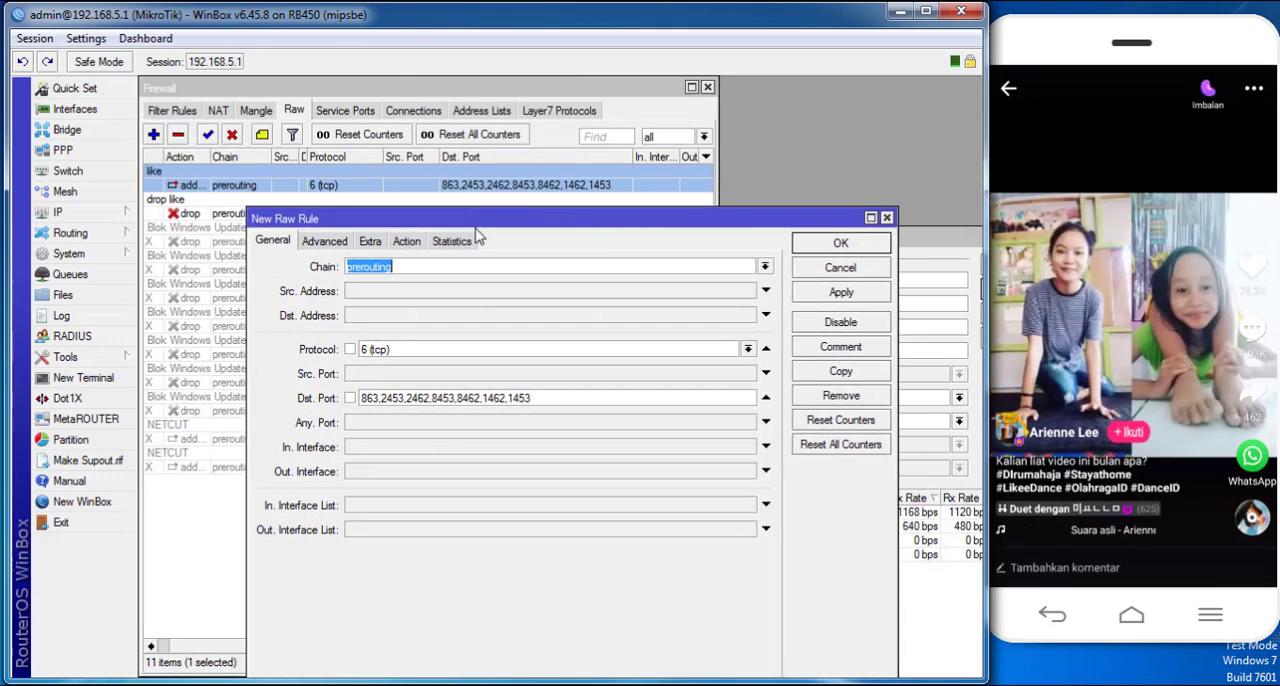
- Duplicate the original "like" rule again with the protocol set to udp and save the new rule
{"action": "double_click", "coordinate": [451, 182]}
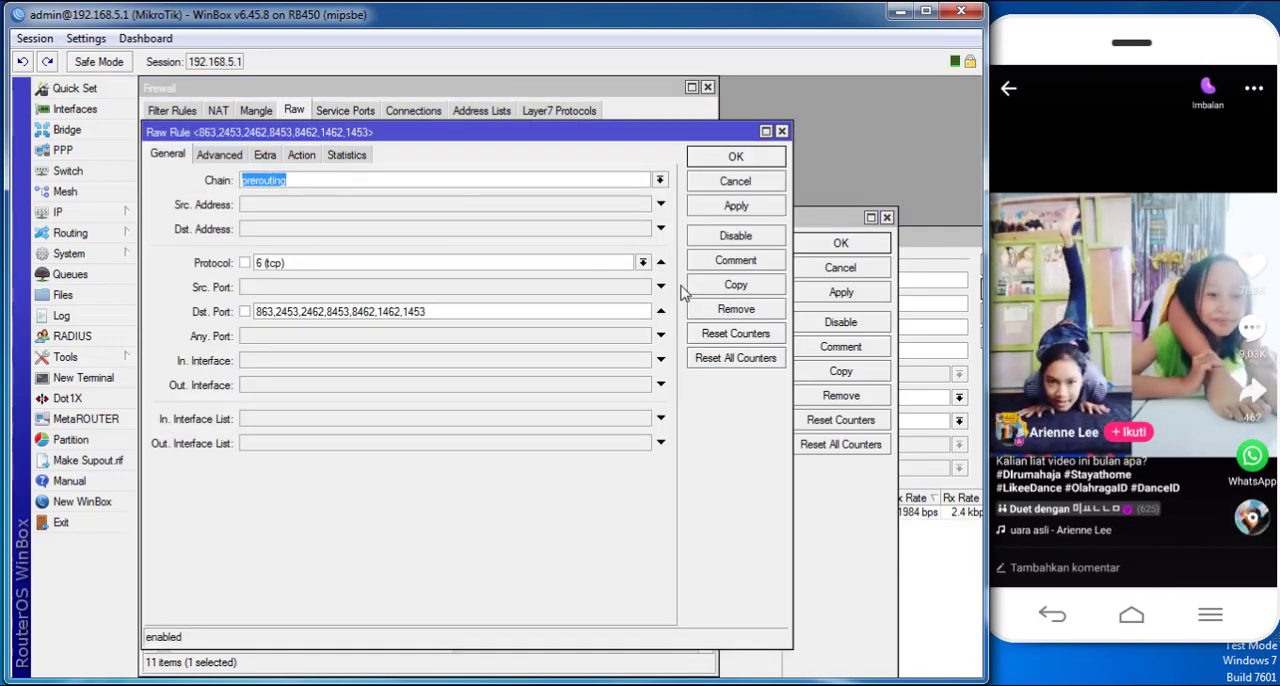
{"action": "left_click", "coordinate": [728, 286]}
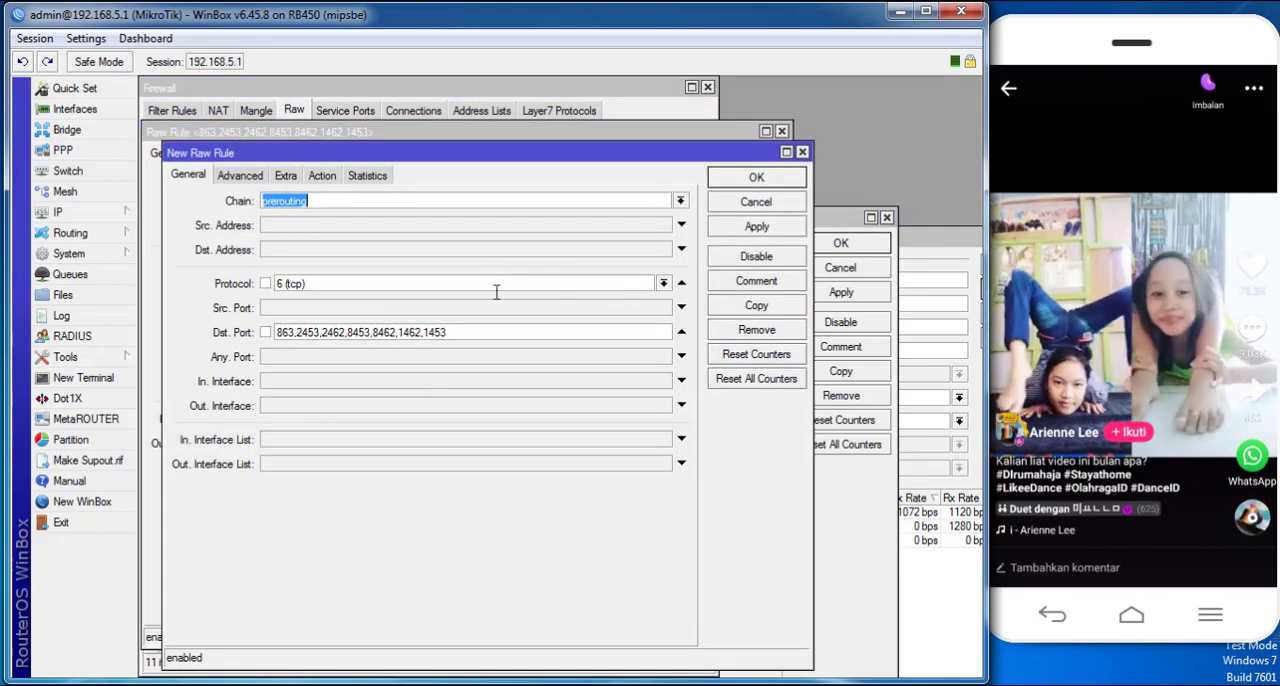
{"action": "left_click", "coordinate": [663, 283]}
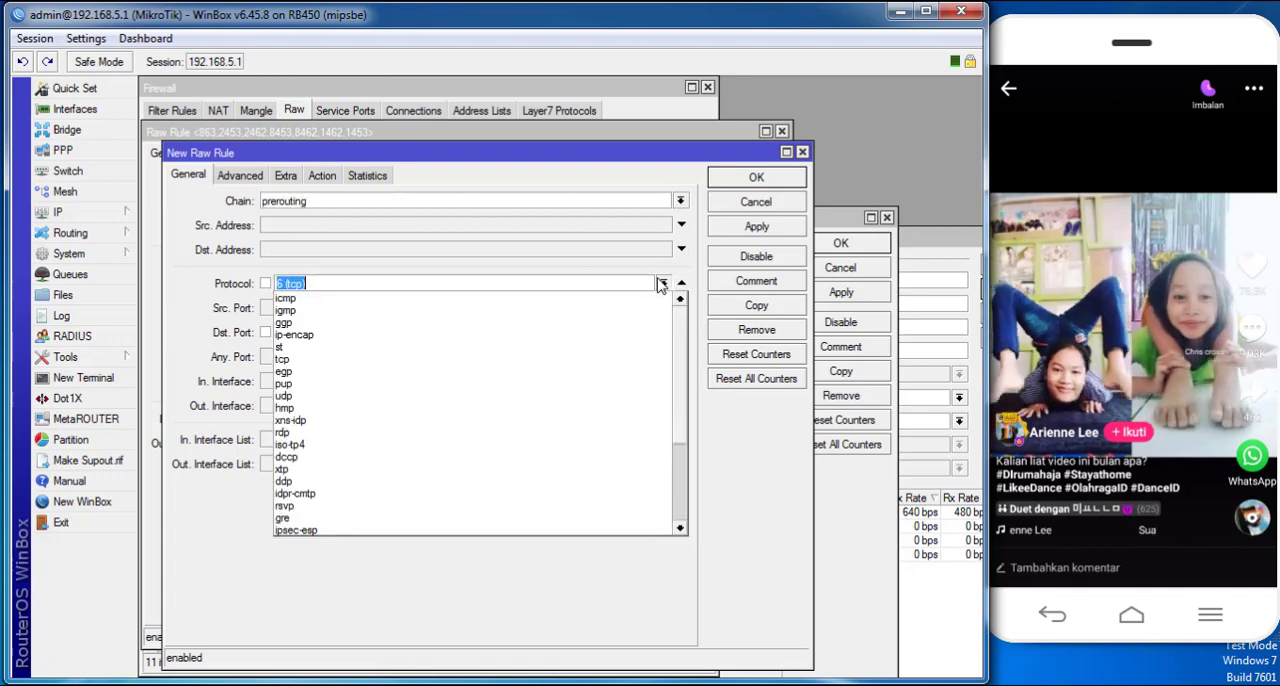
{"action": "left_click", "coordinate": [416, 398]}
{"action": "left_click", "coordinate": [757, 226]}
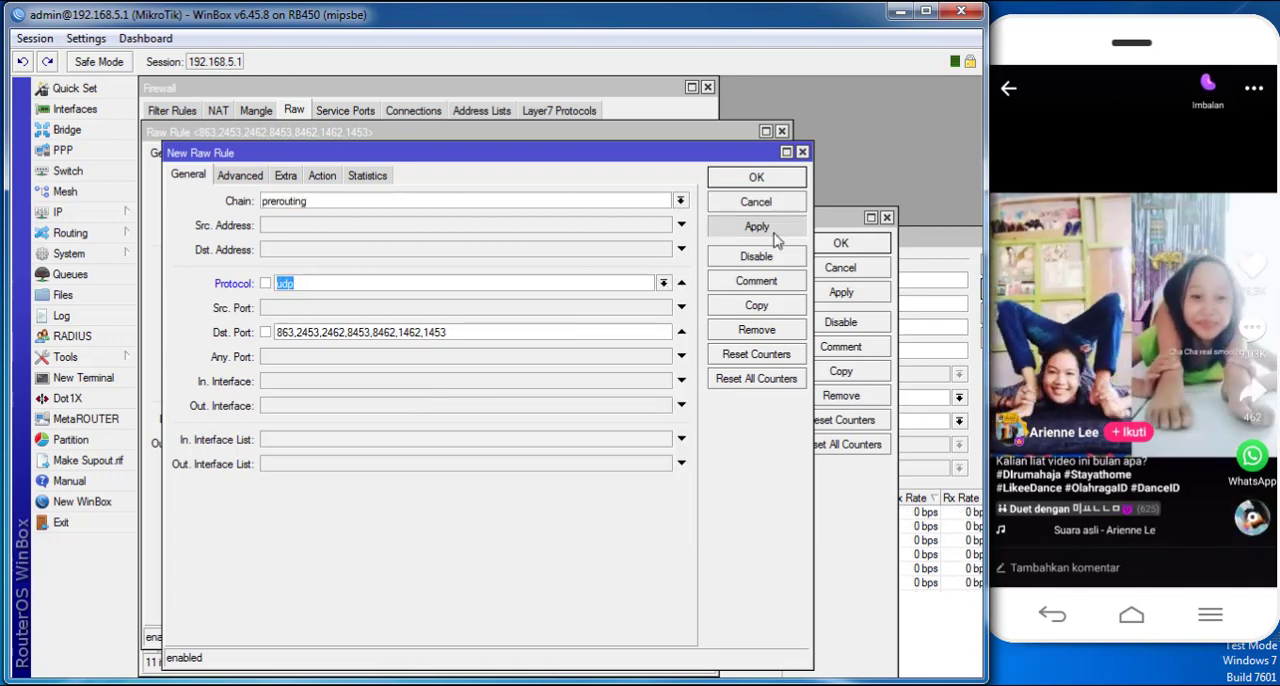
{"action": "left_click", "coordinate": [750, 178]}
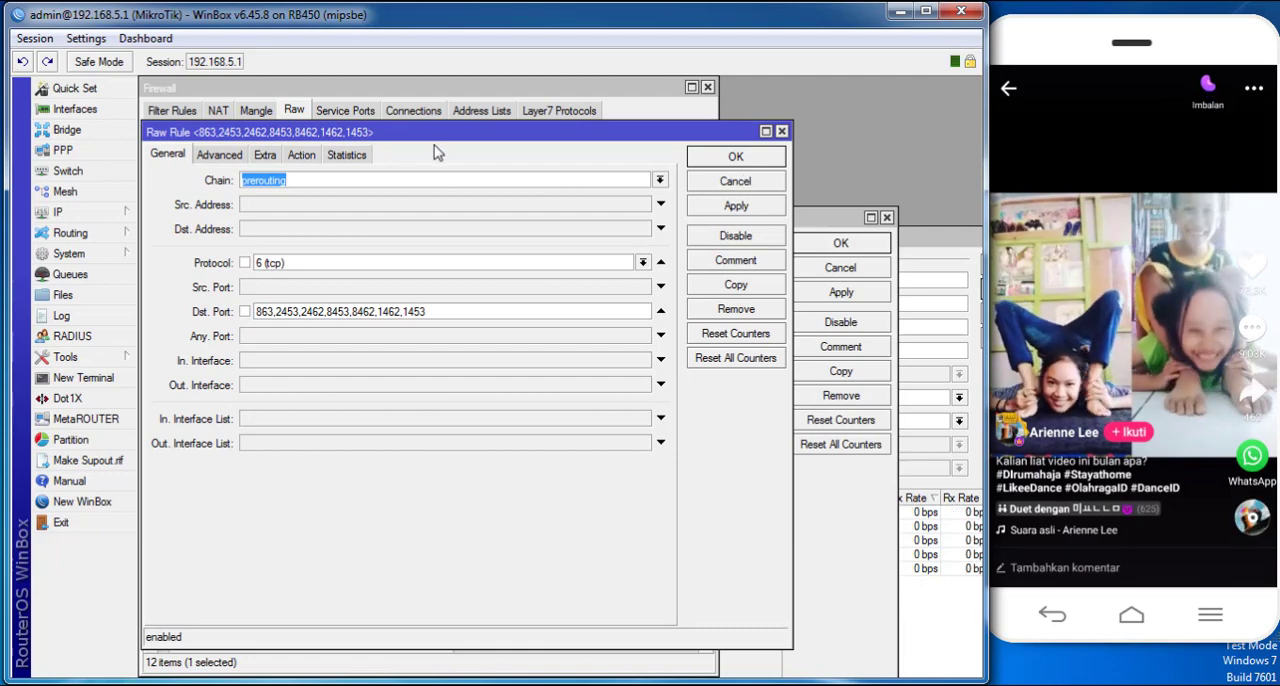
- Close the original tcp rule, bring the unsaved tcp copy forward, and swipe to another phone video
{"action": "left_click_drag", "start_coordinate": [439, 134], "coordinate": [515, 165]}
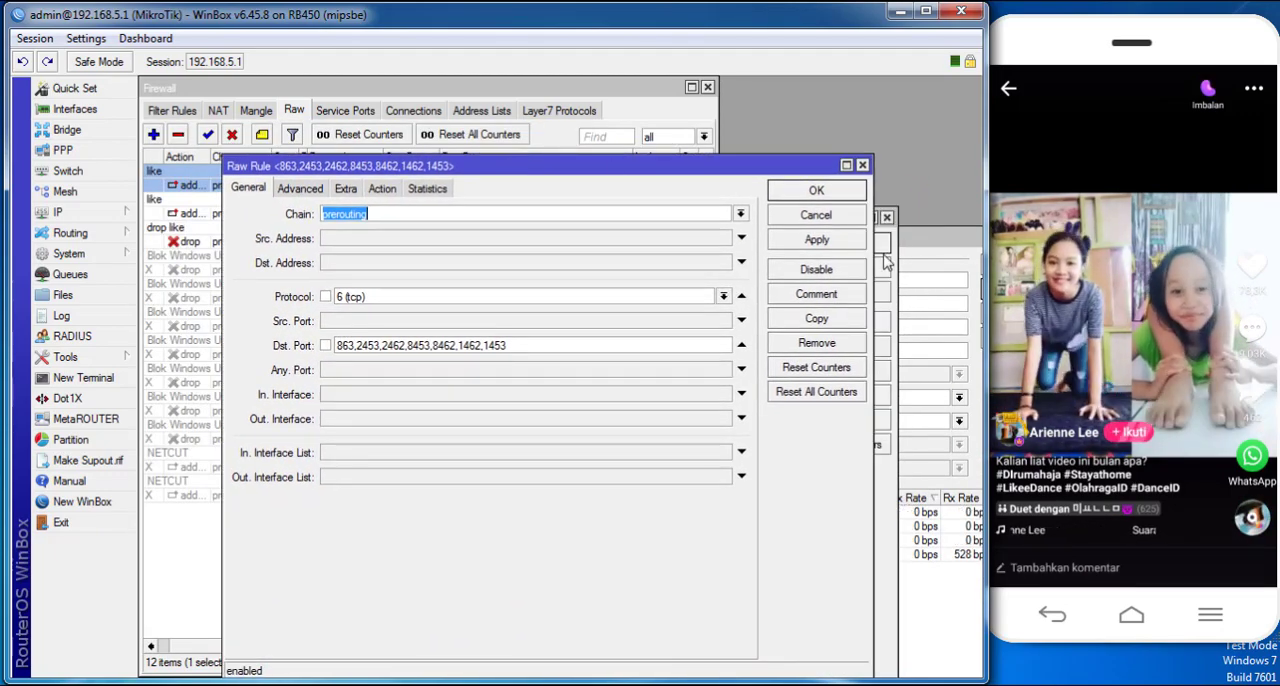
{"action": "left_click", "coordinate": [888, 228]}
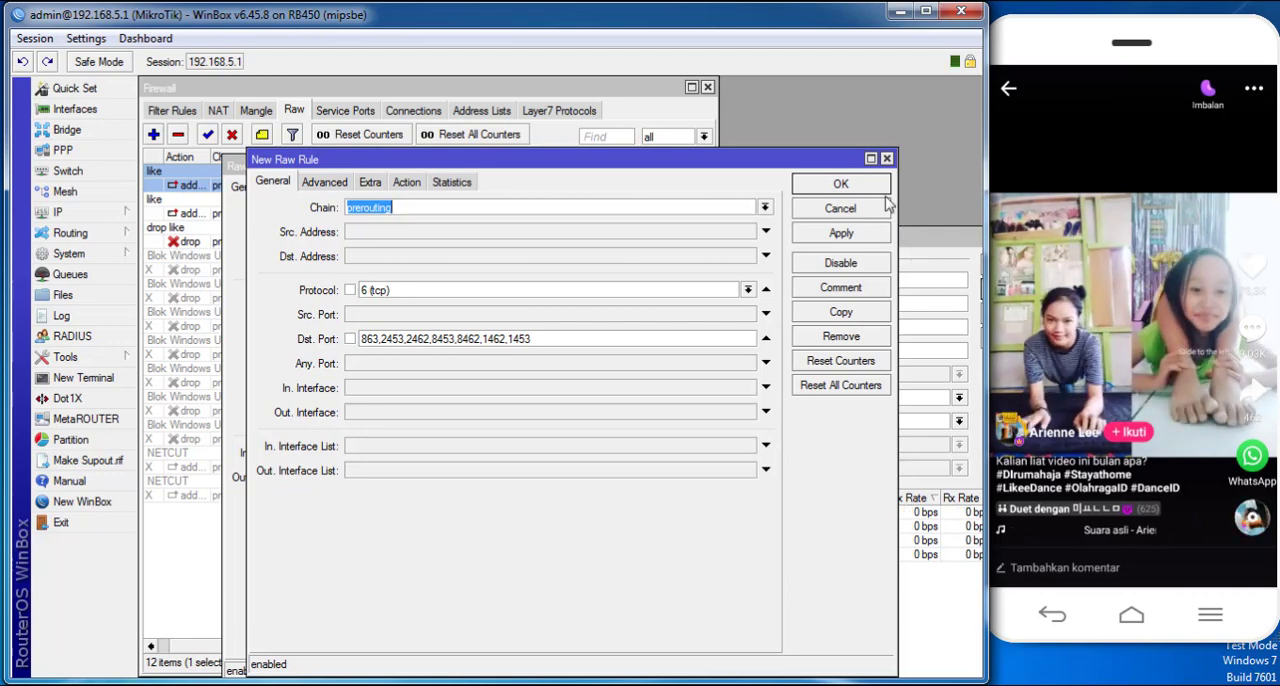
{"action": "left_click", "coordinate": [244, 234]}
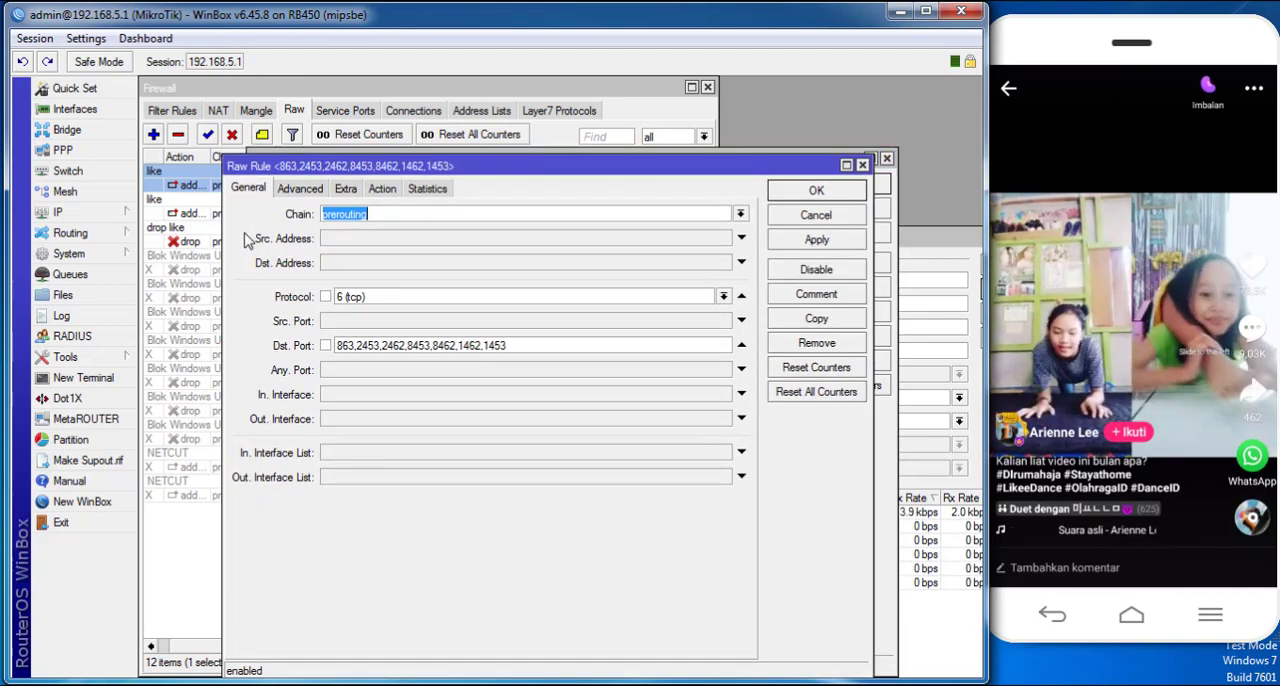
{"action": "left_click", "coordinate": [817, 192]}
{"action": "left_click_drag", "start_coordinate": [779, 166], "coordinate": [769, 280]}
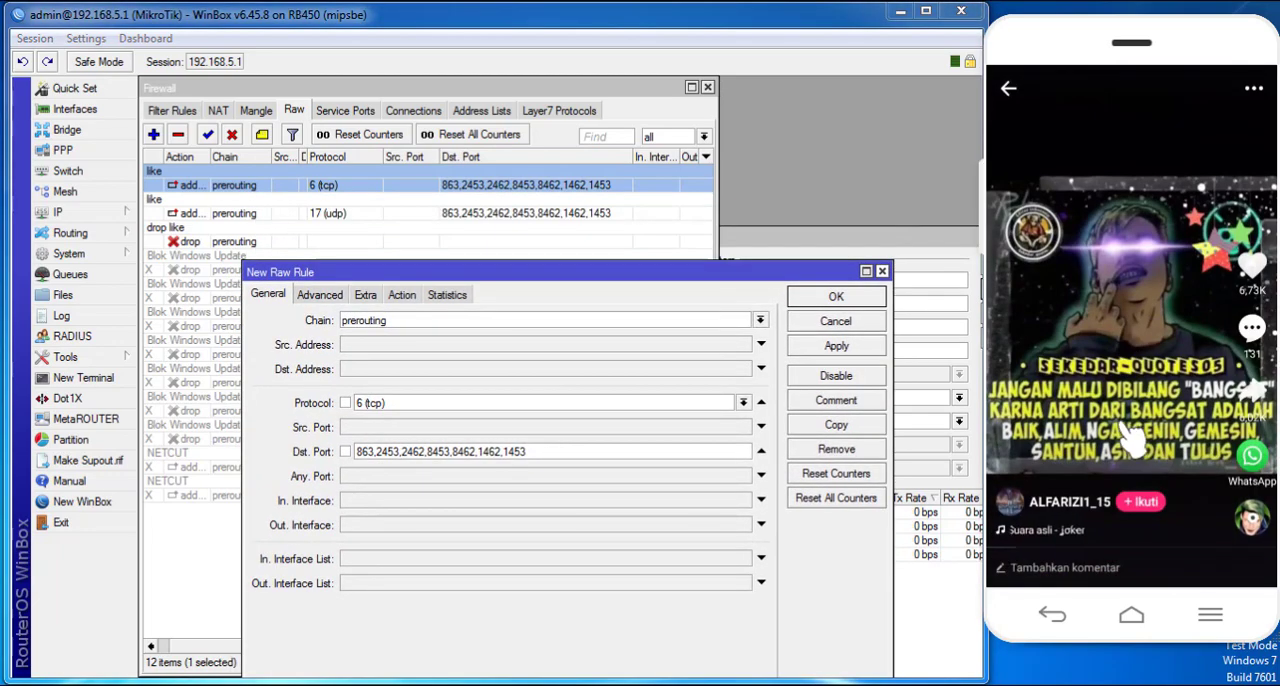
{"action": "left_click_drag", "start_coordinate": [1140, 420], "coordinate": [1071, 206]}
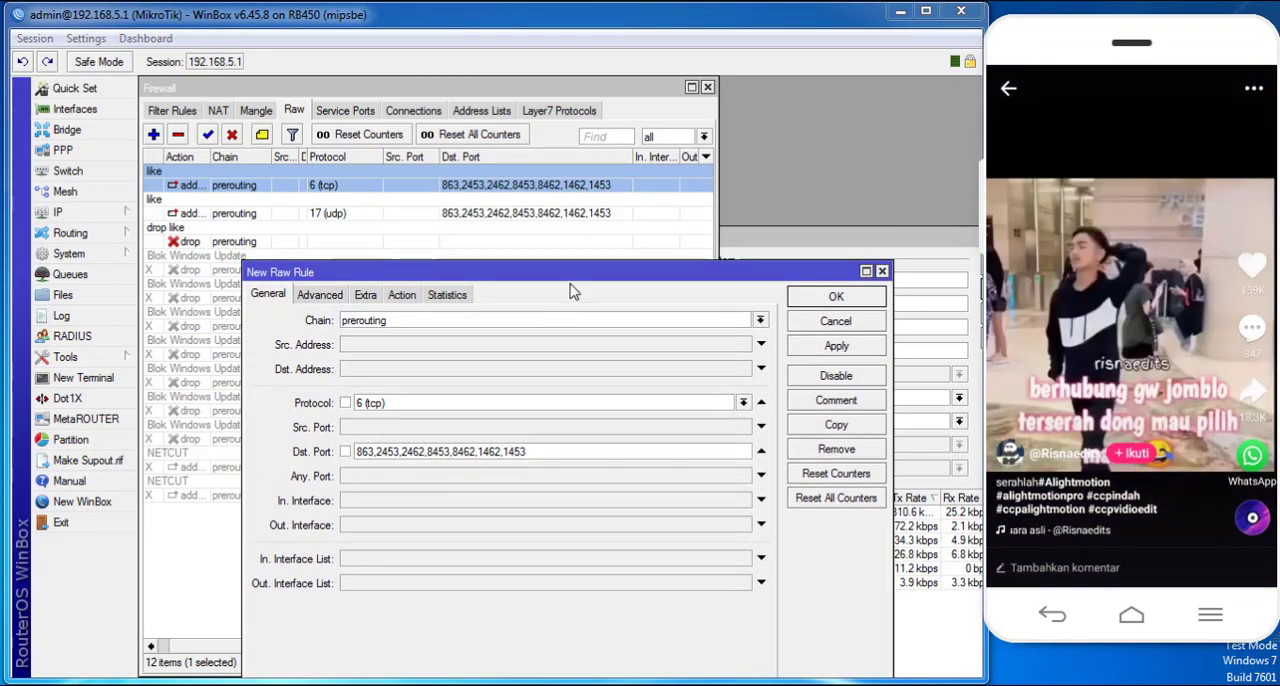
{"action": "left_click_drag", "start_coordinate": [564, 272], "coordinate": [537, 199]}
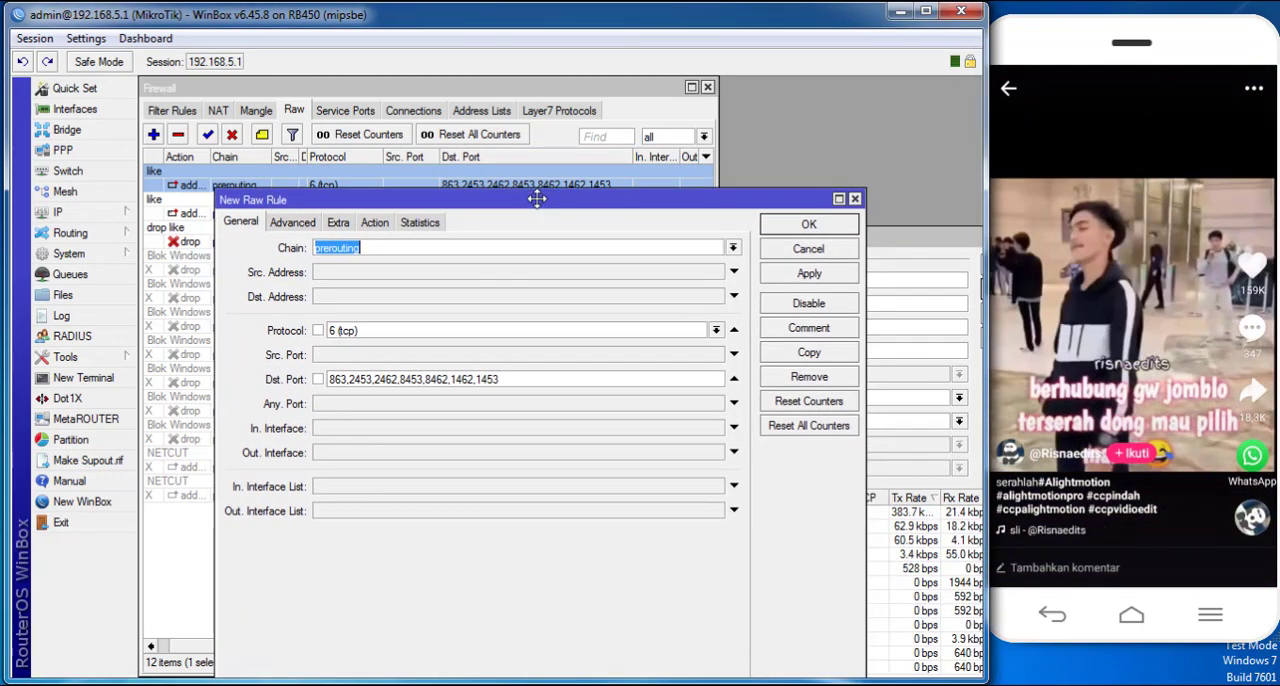
- Set the tcp copy's action to drop and save it as a new raw rule
{"action": "left_click", "coordinate": [376, 223]}
{"action": "left_click", "coordinate": [376, 252]}
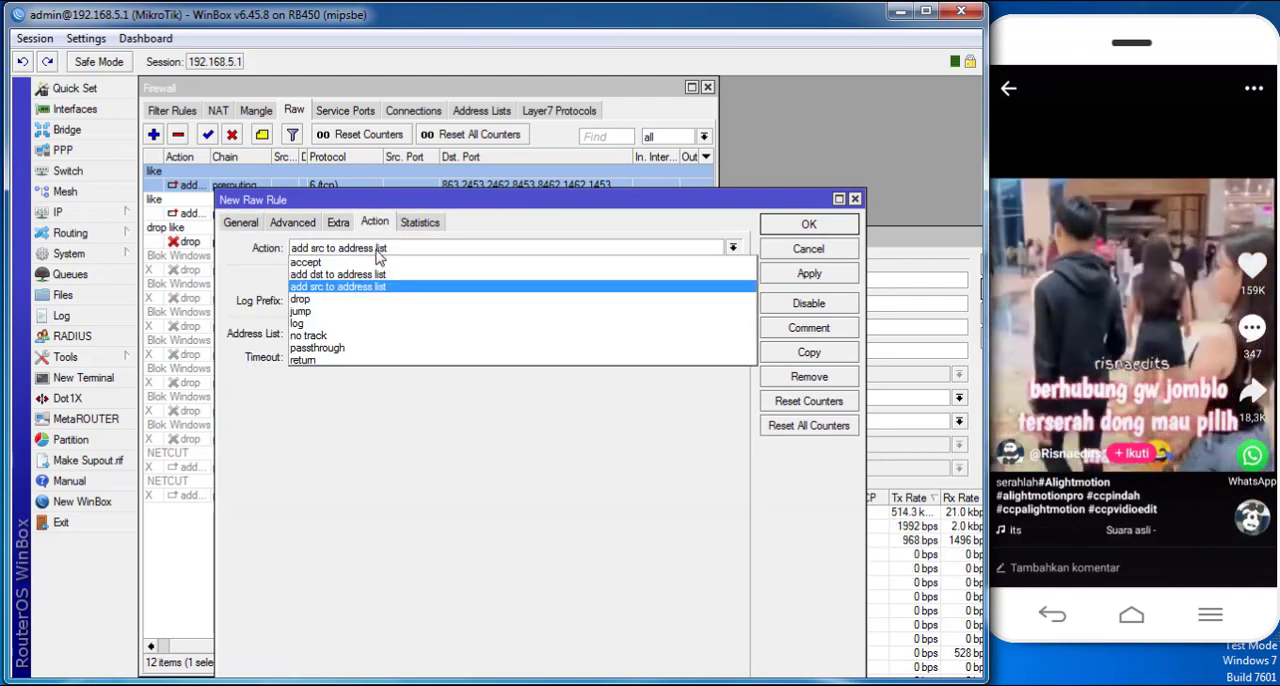
{"action": "left_click", "coordinate": [322, 300]}
{"action": "left_click", "coordinate": [244, 222]}
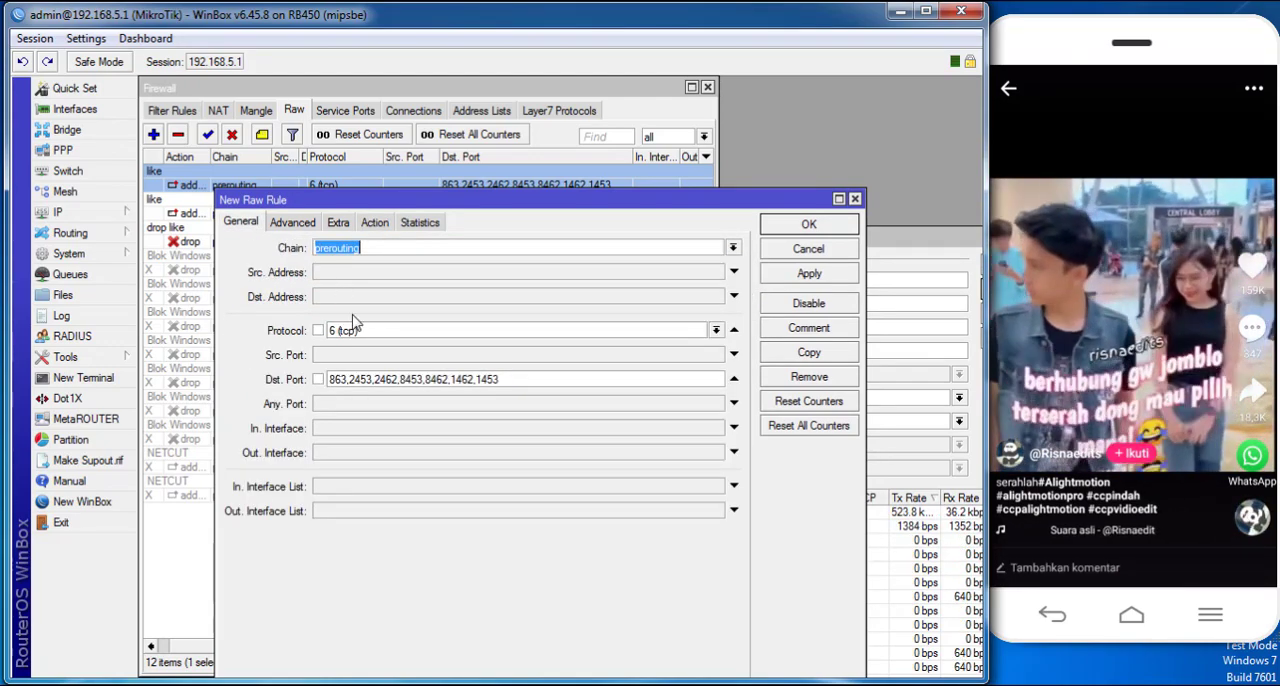
{"action": "left_click", "coordinate": [375, 222]}
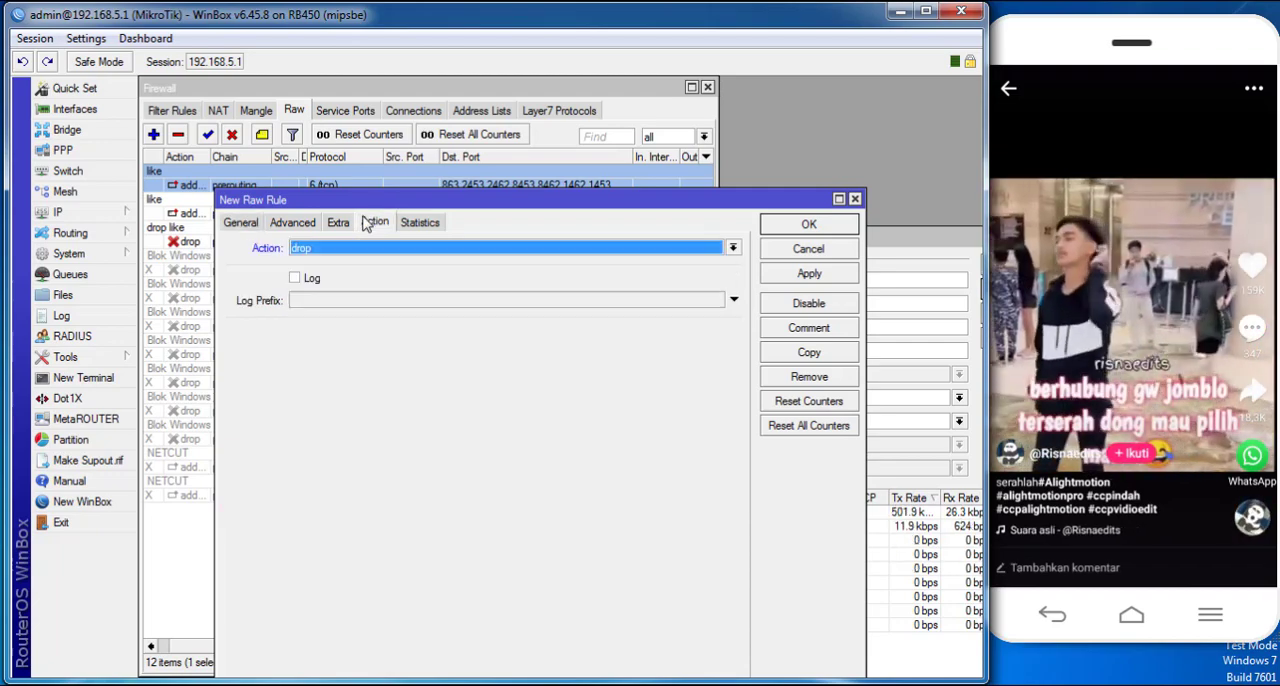
{"action": "left_click", "coordinate": [816, 277]}
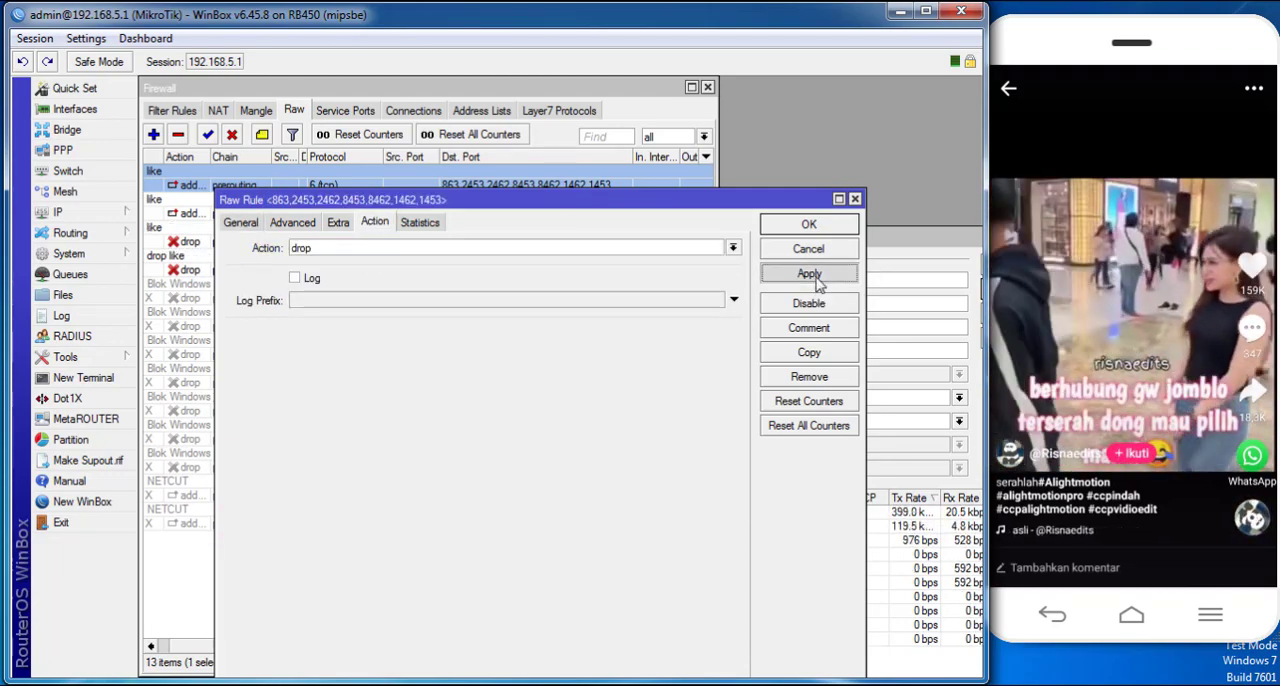
{"action": "left_click", "coordinate": [819, 229]}
- Examine the byte and packet counters of the raw rules
{"action": "left_click", "coordinate": [854, 249]}
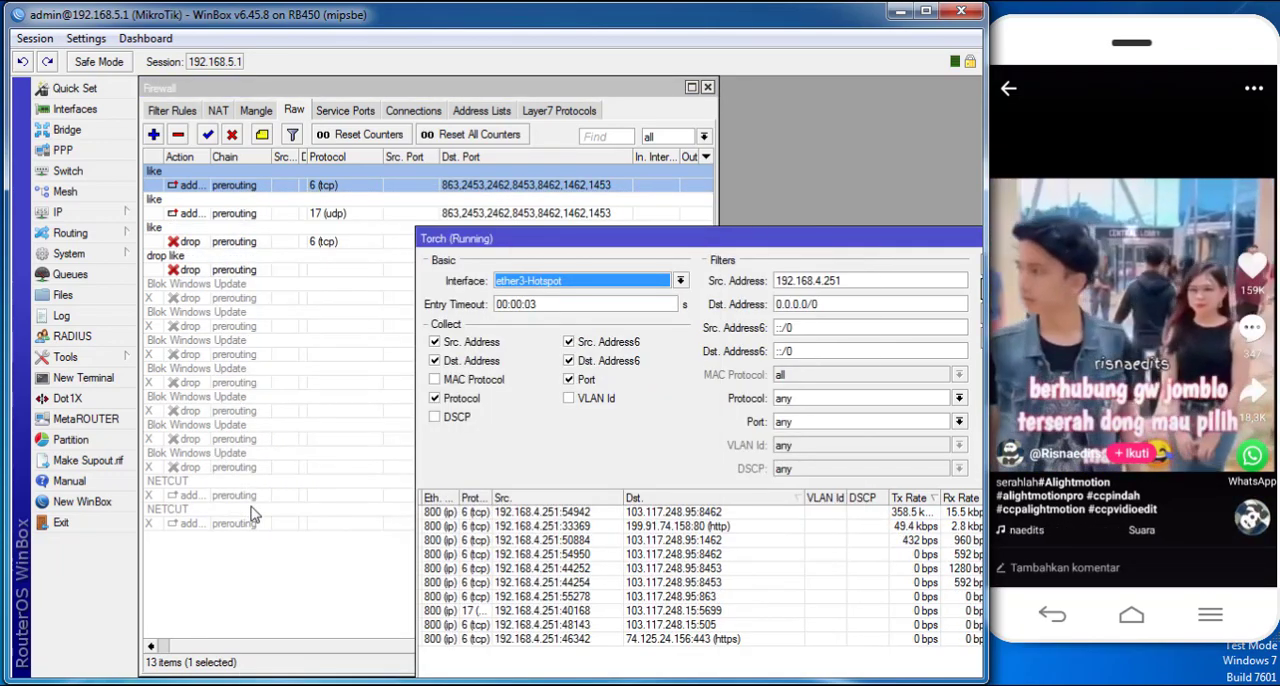
{"action": "left_click", "coordinate": [313, 520]}
{"action": "left_click_drag", "start_coordinate": [360, 656], "coordinate": [597, 603]}
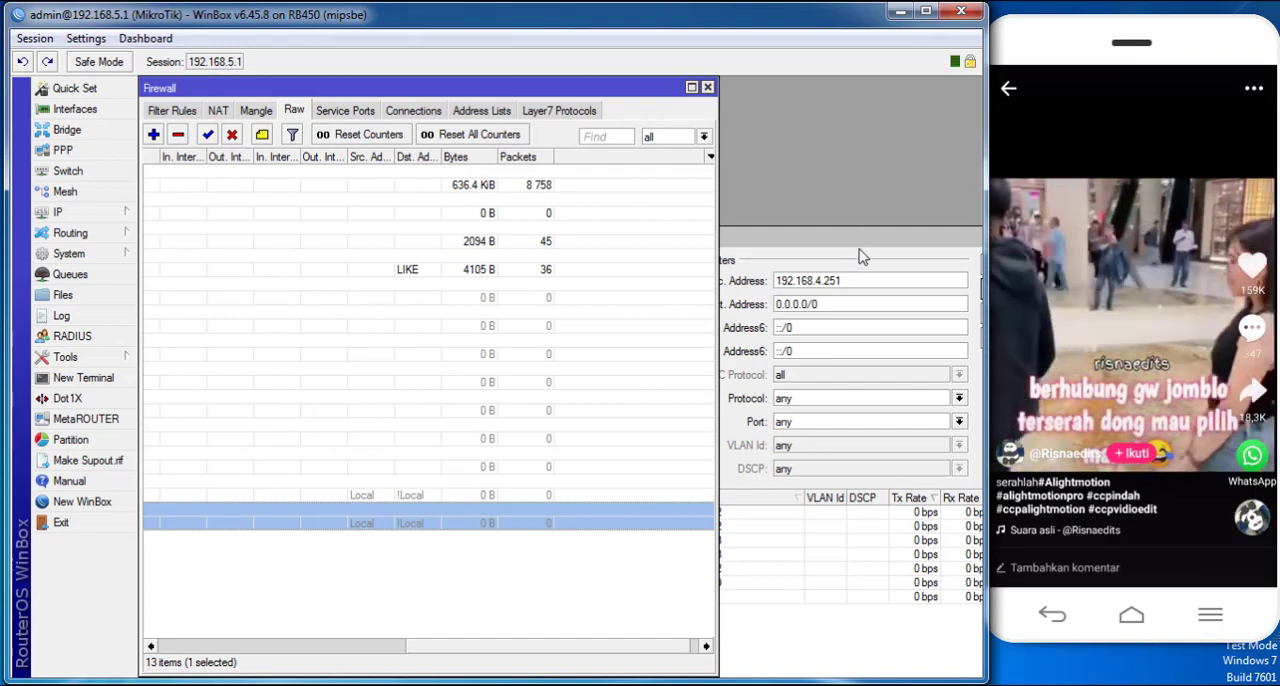
- Retest the rules by swiping through several phone videos while checking the destination ports in Torch
{"action": "left_click_drag", "start_coordinate": [872, 240], "coordinate": [875, 237]}
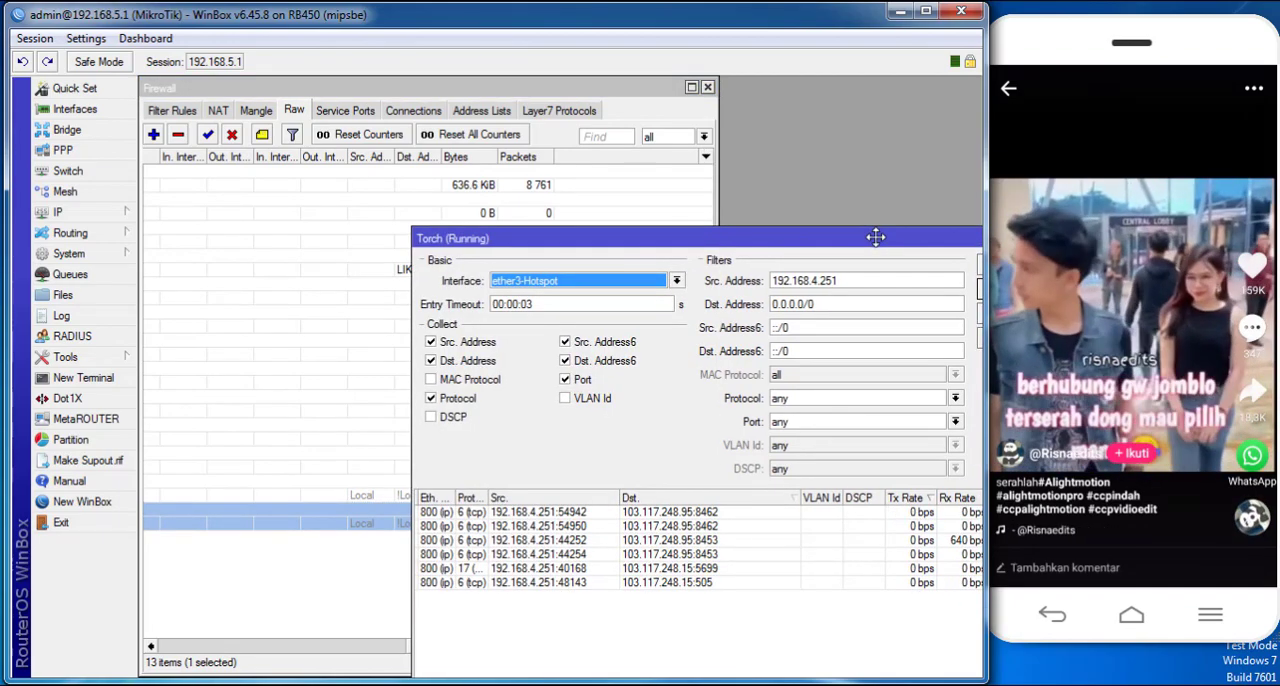
{"action": "left_click", "coordinate": [1073, 430]}
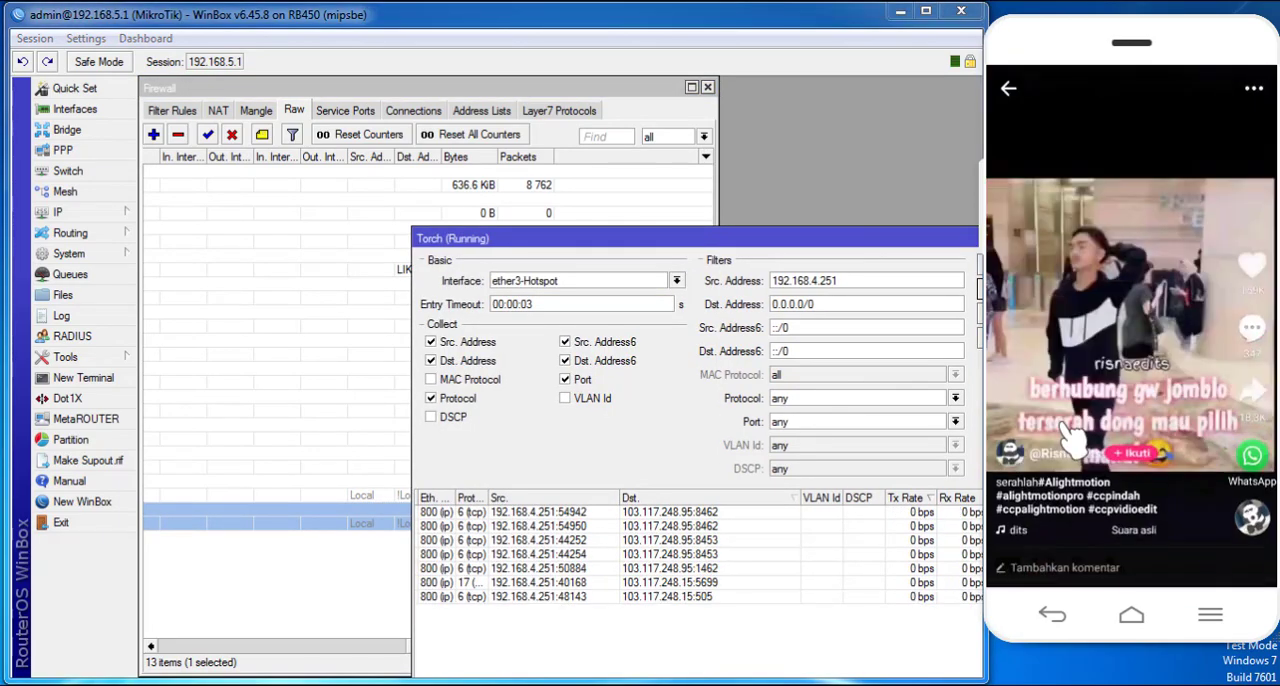
{"action": "left_click_drag", "start_coordinate": [1126, 420], "coordinate": [1094, 192]}
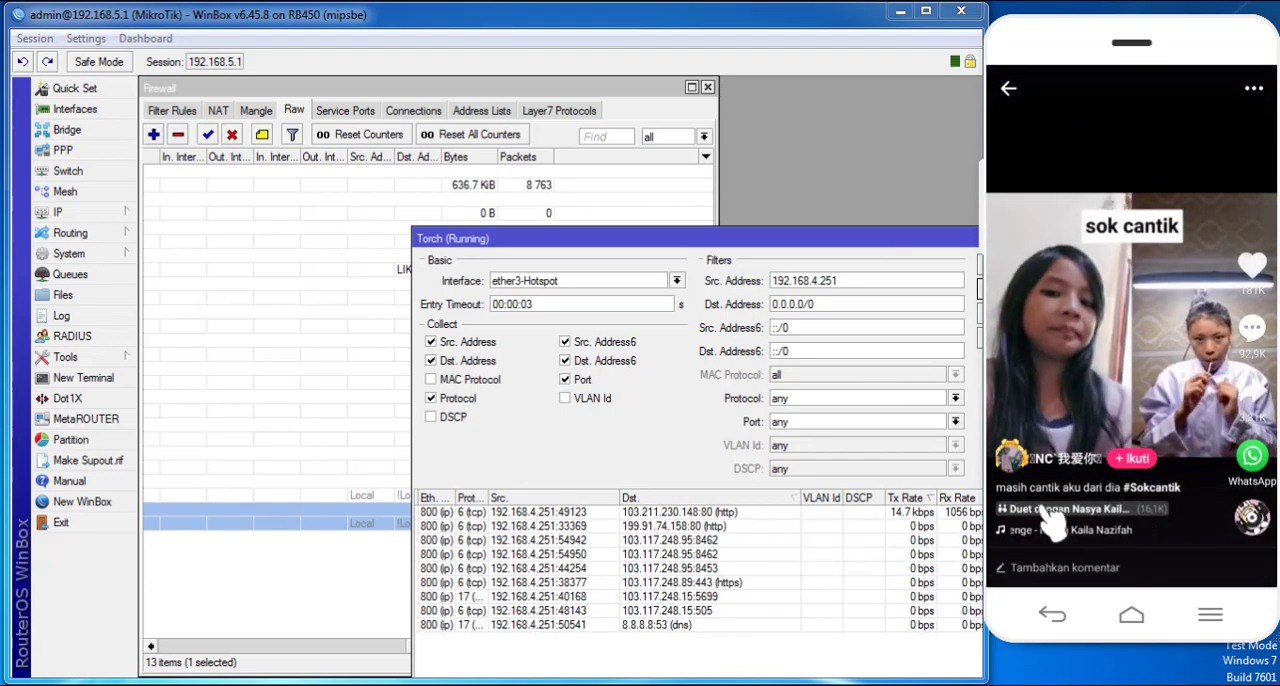
{"action": "left_click_drag", "start_coordinate": [1220, 455], "coordinate": [1150, 178]}
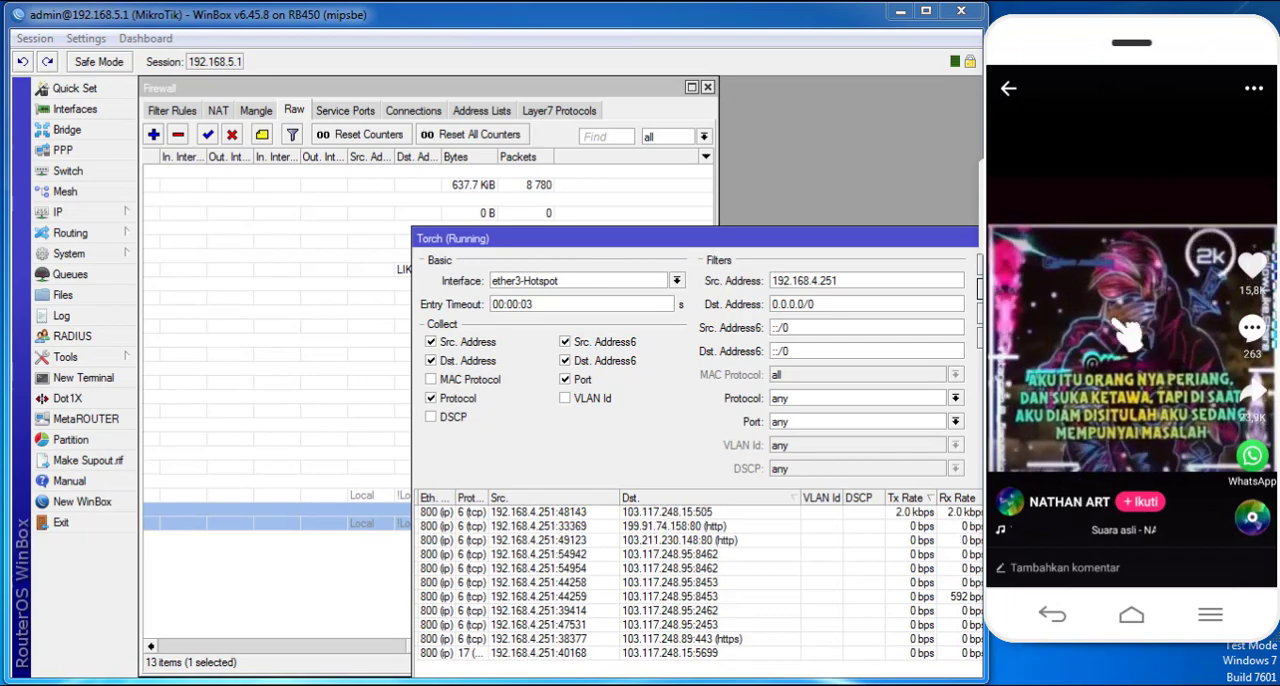
{"action": "left_click_drag", "start_coordinate": [1105, 470], "coordinate": [1138, 222]}
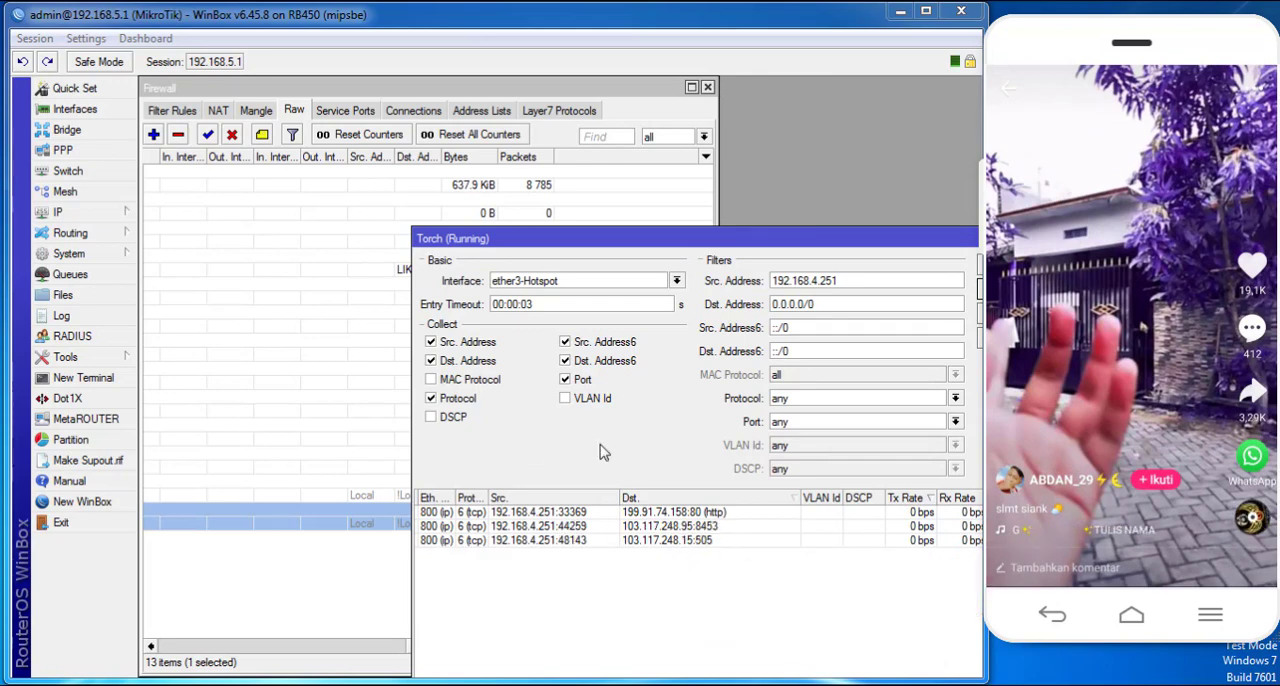
{"action": "key", "text": "alt+Tab"}
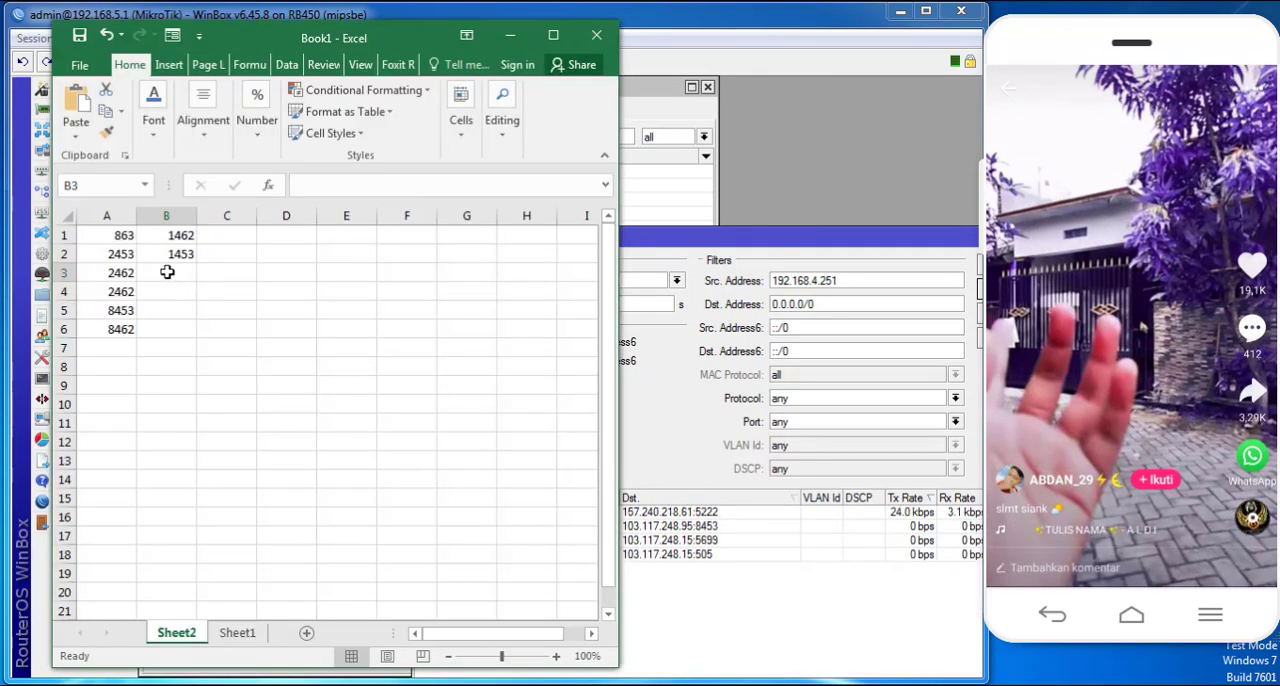
{"action": "left_click", "coordinate": [167, 272]}
{"action": "type", "text": "846"}
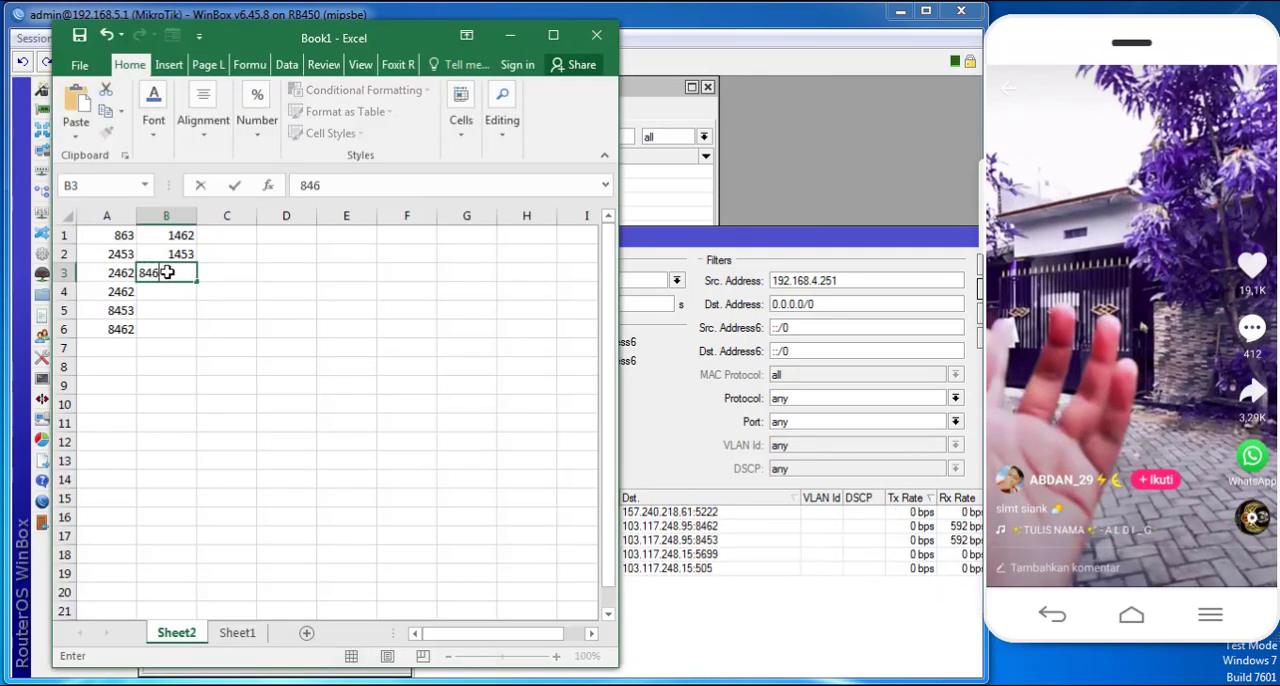
{"action": "key", "text": "BackSpace"}
{"action": "key", "text": "BackSpace"}
{"action": "key", "text": "BackSpace"}
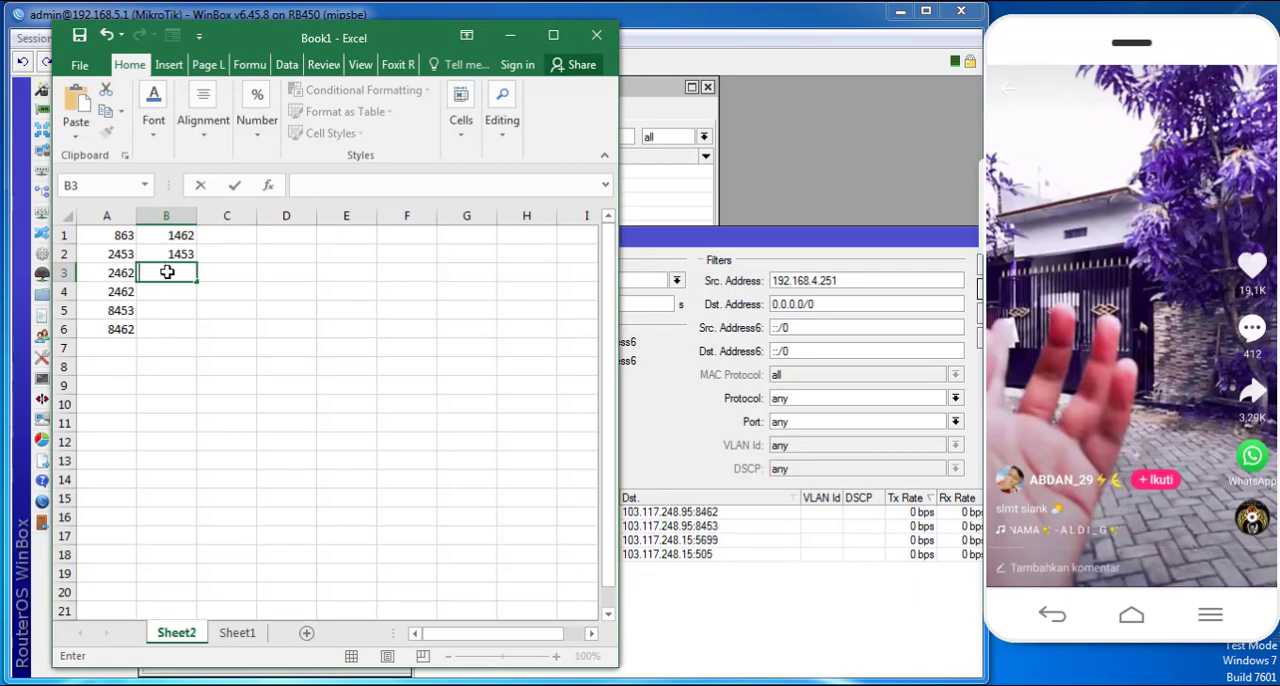
- Swipe to a further phone video and check Torch for unlisted destination ports
{"action": "left_click_drag", "start_coordinate": [1150, 450], "coordinate": [1145, 328]}
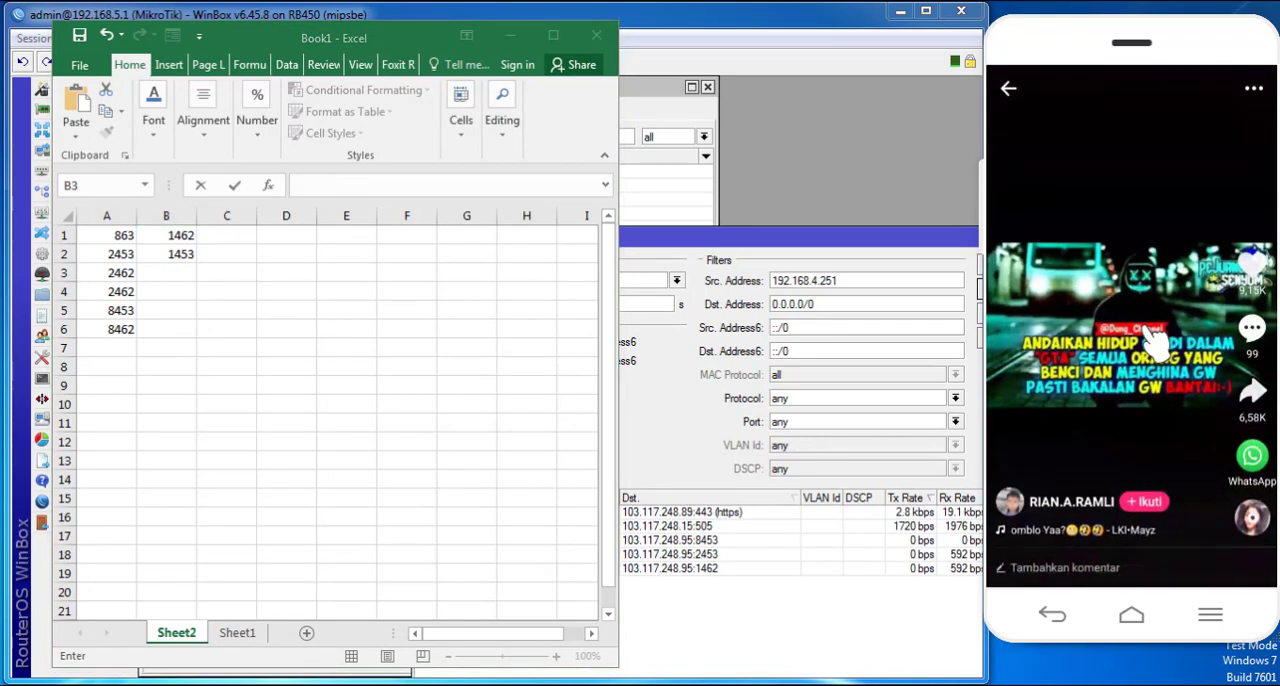
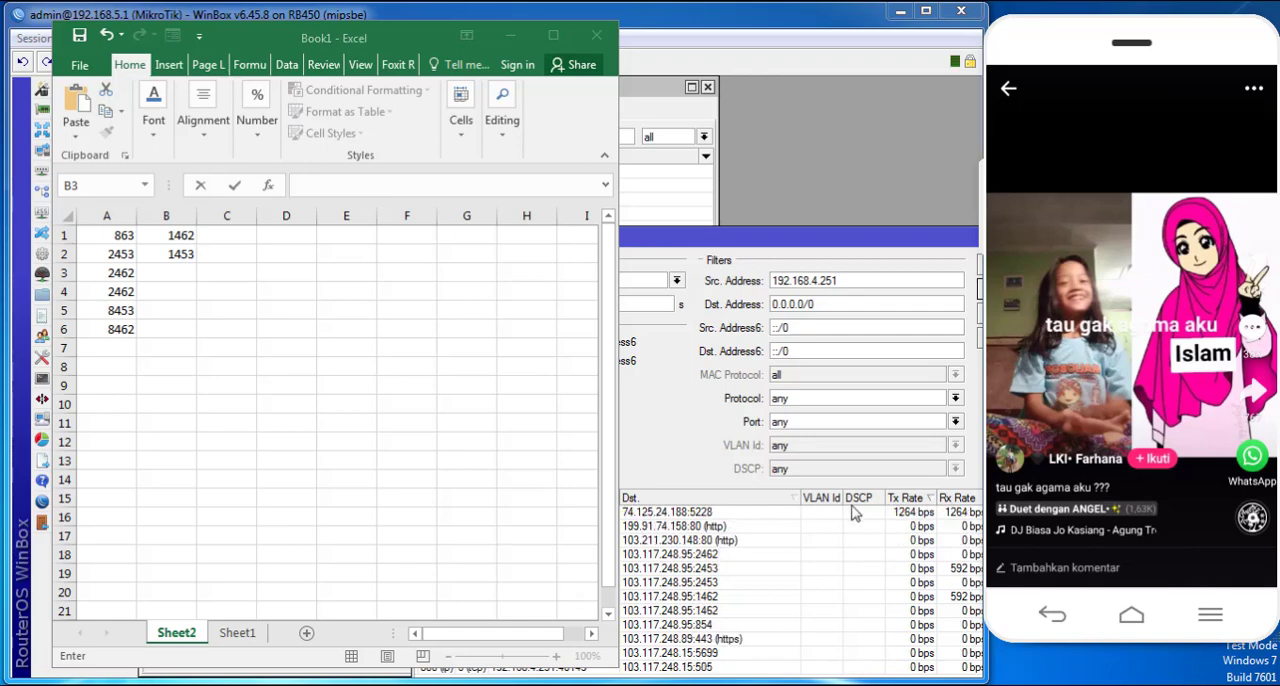
- Swipe through several more phone videos and check Torch, with the port spreadsheet out of the way, for unlisted destination ports
{"action": "left_click_drag", "start_coordinate": [1147, 408], "coordinate": [1157, 202]}
{"action": "left_click_drag", "start_coordinate": [1144, 413], "coordinate": [1133, 158]}
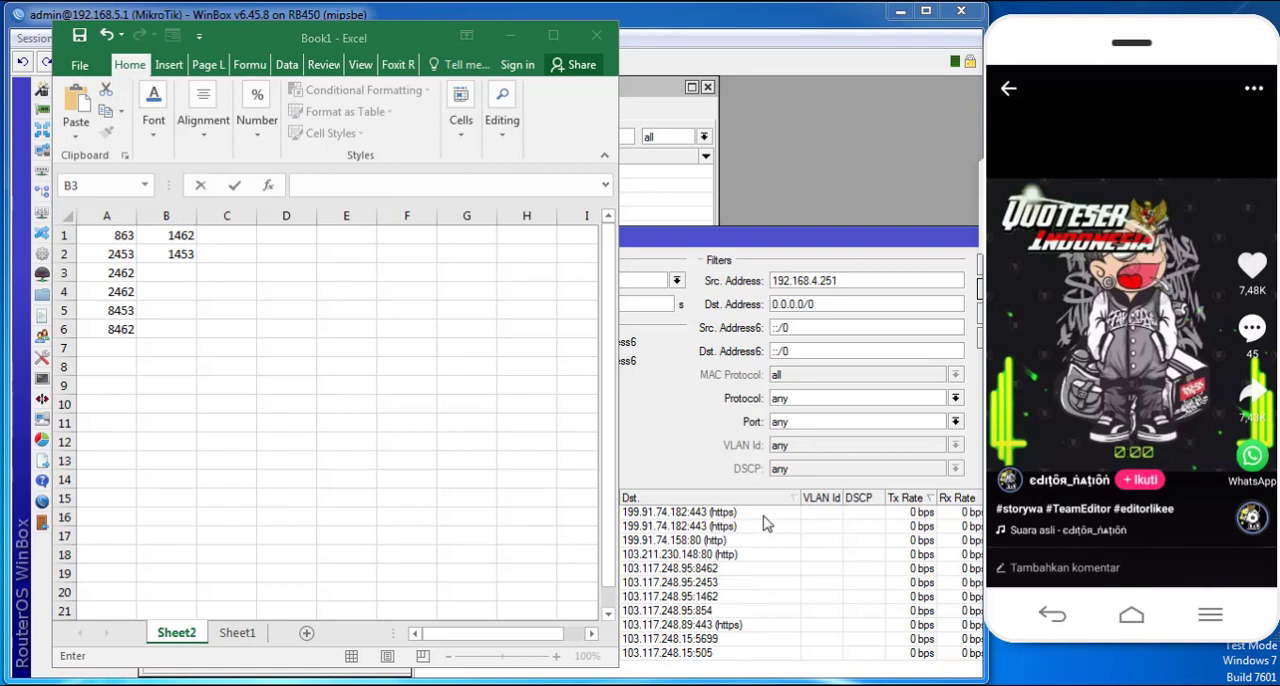
{"action": "left_click_drag", "start_coordinate": [1100, 472], "coordinate": [1097, 137]}
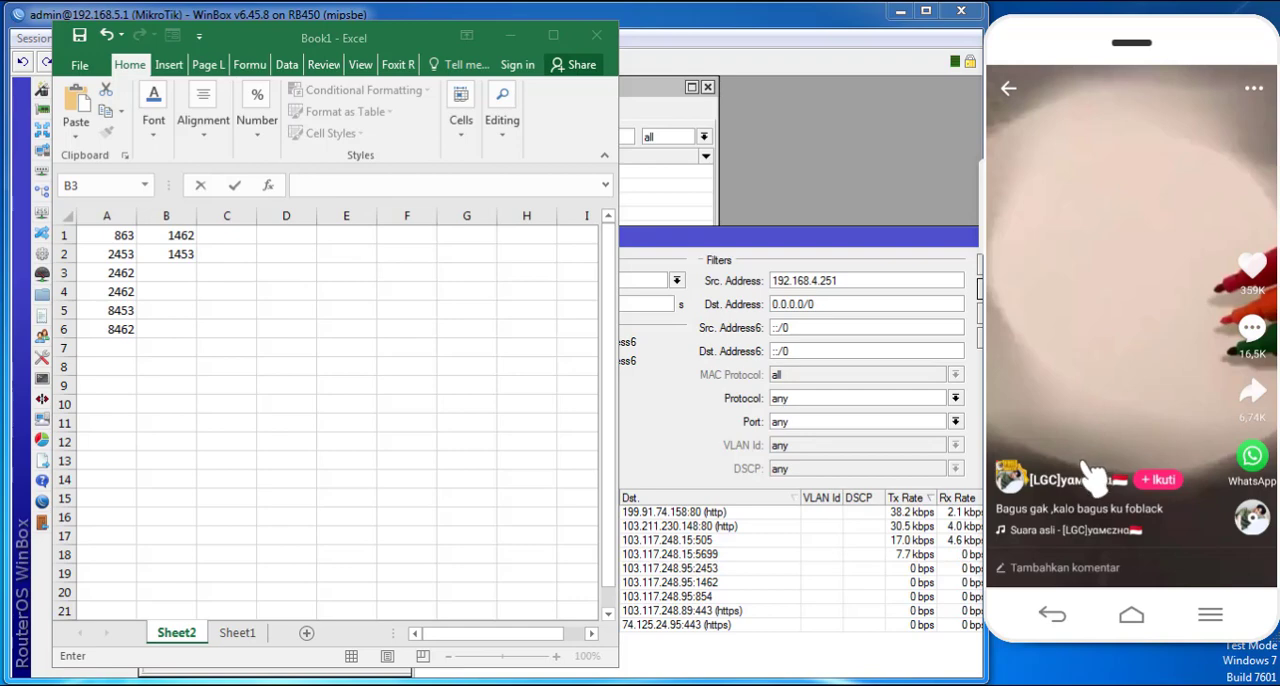
{"action": "left_click_drag", "start_coordinate": [1088, 465], "coordinate": [1088, 128]}
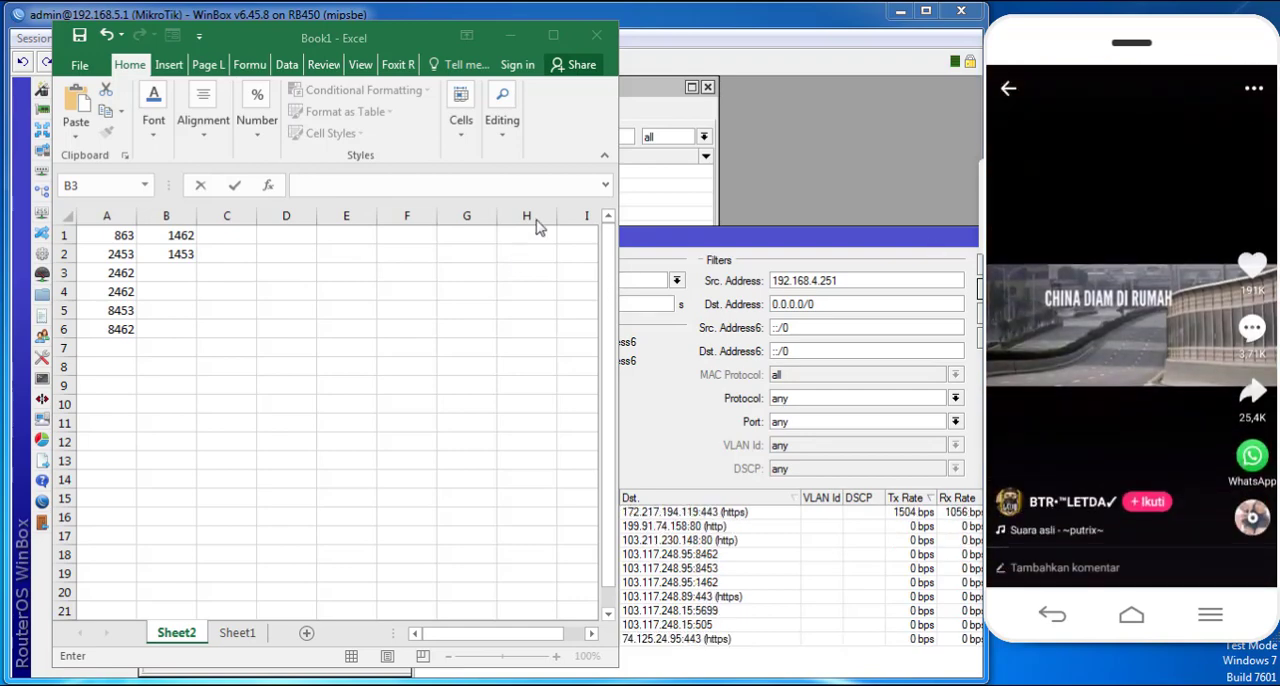
{"action": "left_click", "coordinate": [510, 35]}
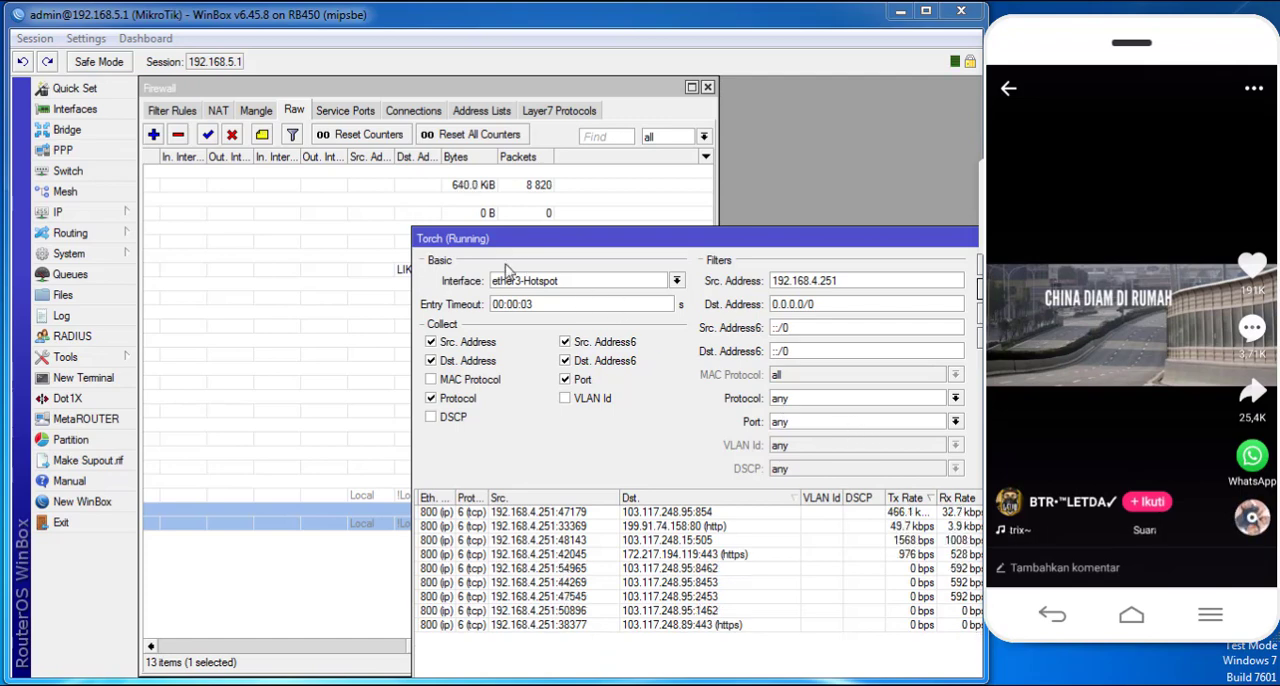
{"action": "left_click_drag", "start_coordinate": [534, 242], "coordinate": [533, 209]}
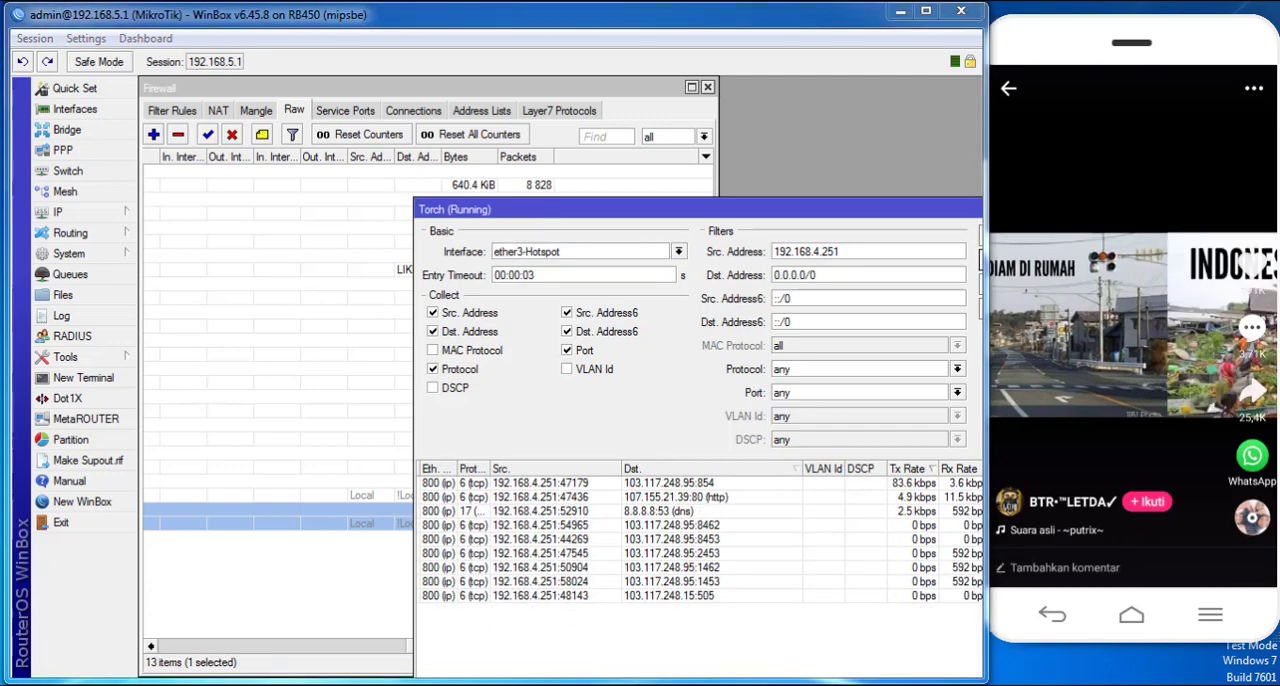
- Switch to Excel and record port 854 in cell B3, playing another phone video to check the port in Torch
{"action": "key", "text": "alt+Tab"}
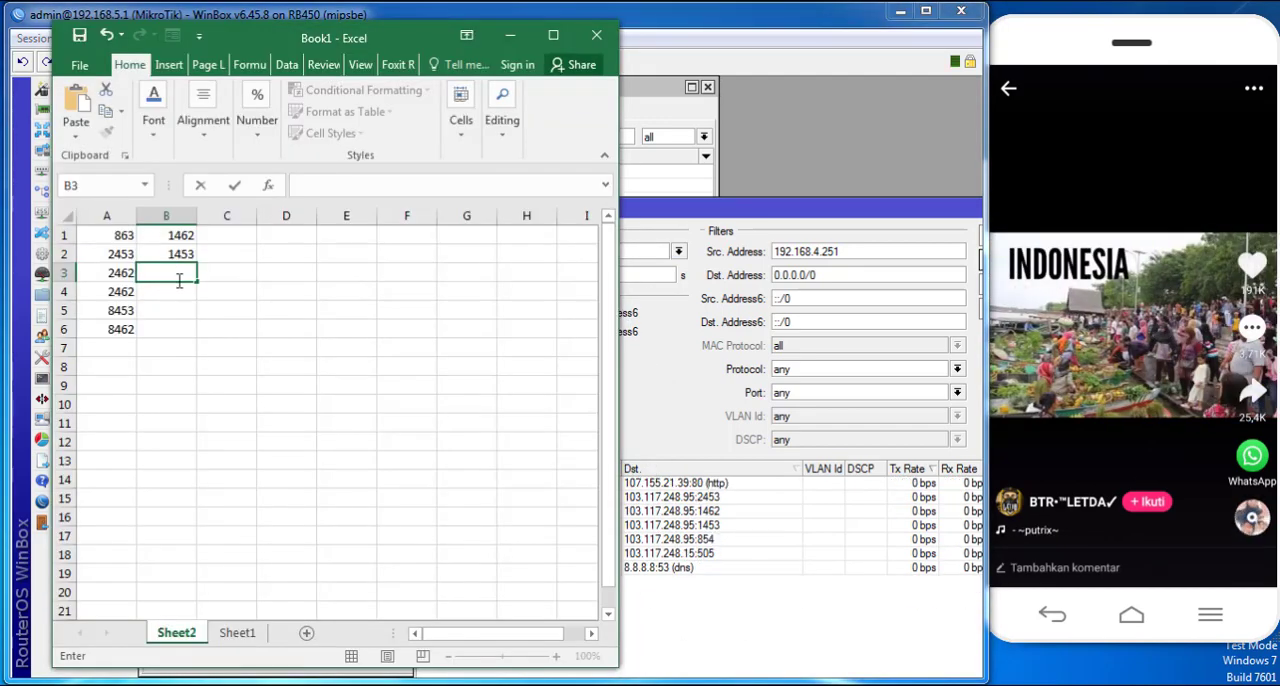
{"action": "type", "text": "8"}
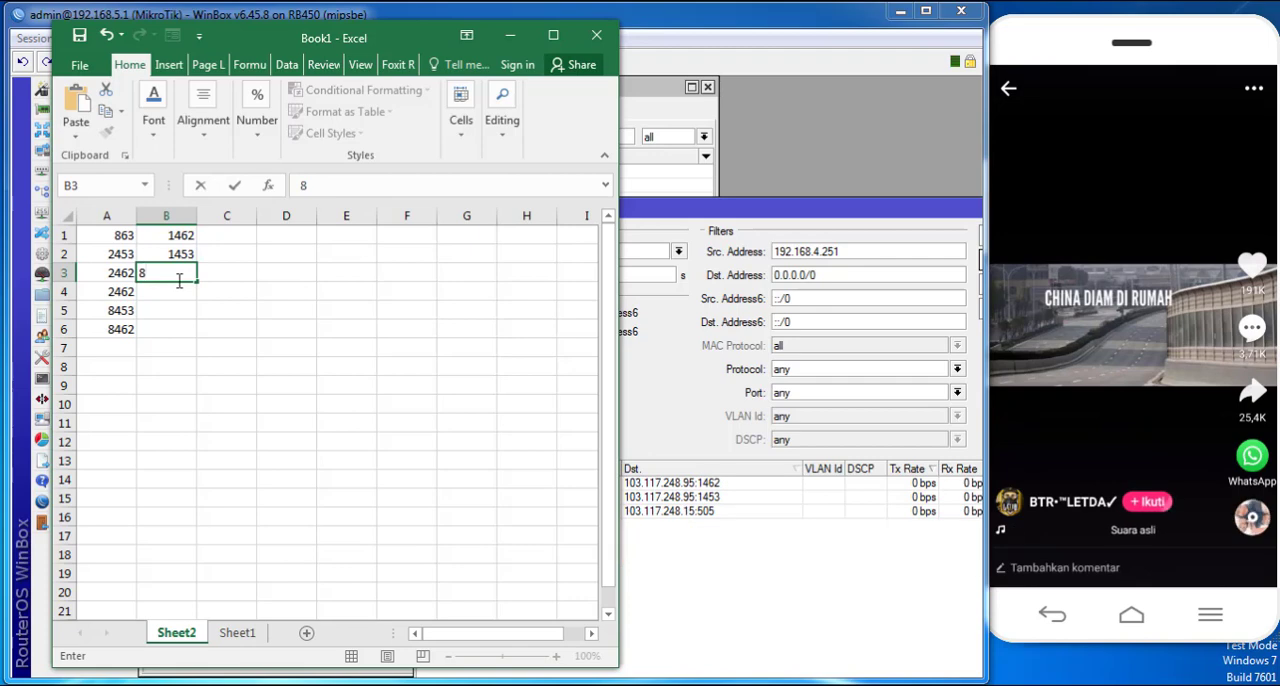
{"action": "type", "text": "54"}
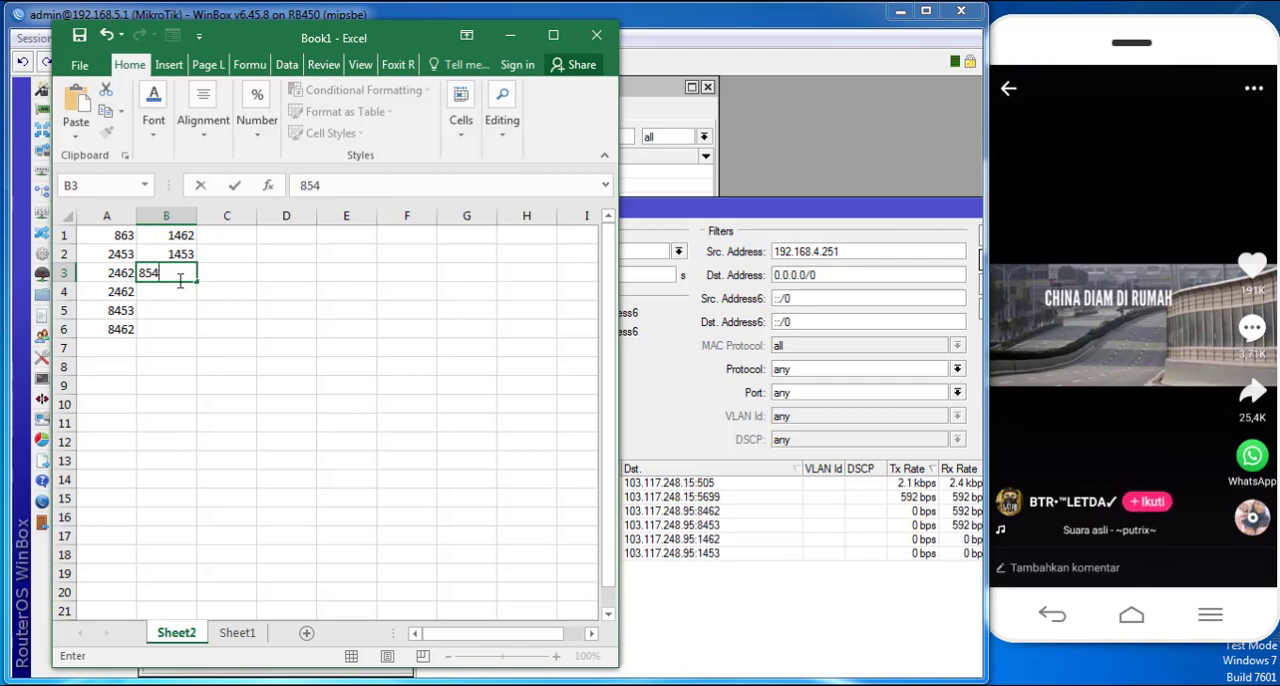
{"action": "left_click_drag", "start_coordinate": [1136, 455], "coordinate": [1092, 187]}
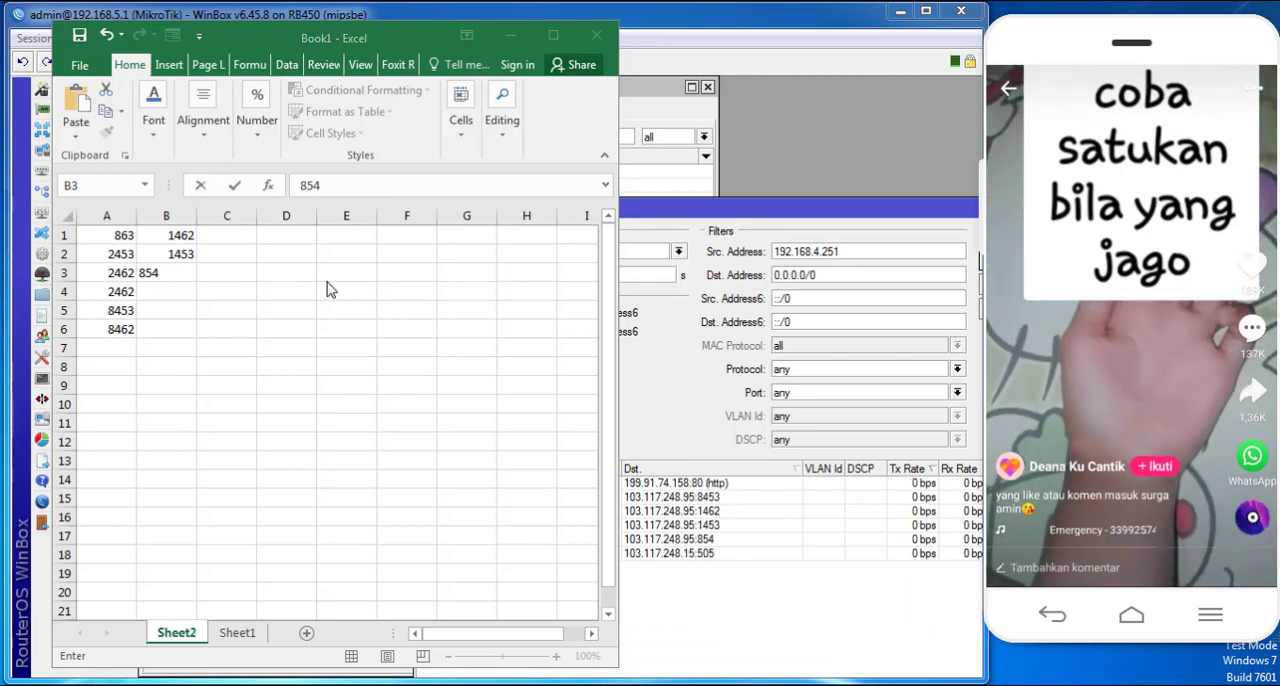
{"action": "key", "text": "Return"}
- Switch back to WinBox and append port 845 to the destination ports of the tcp drop raw rule, saving the rule
{"action": "key", "text": "alt+Tab"}
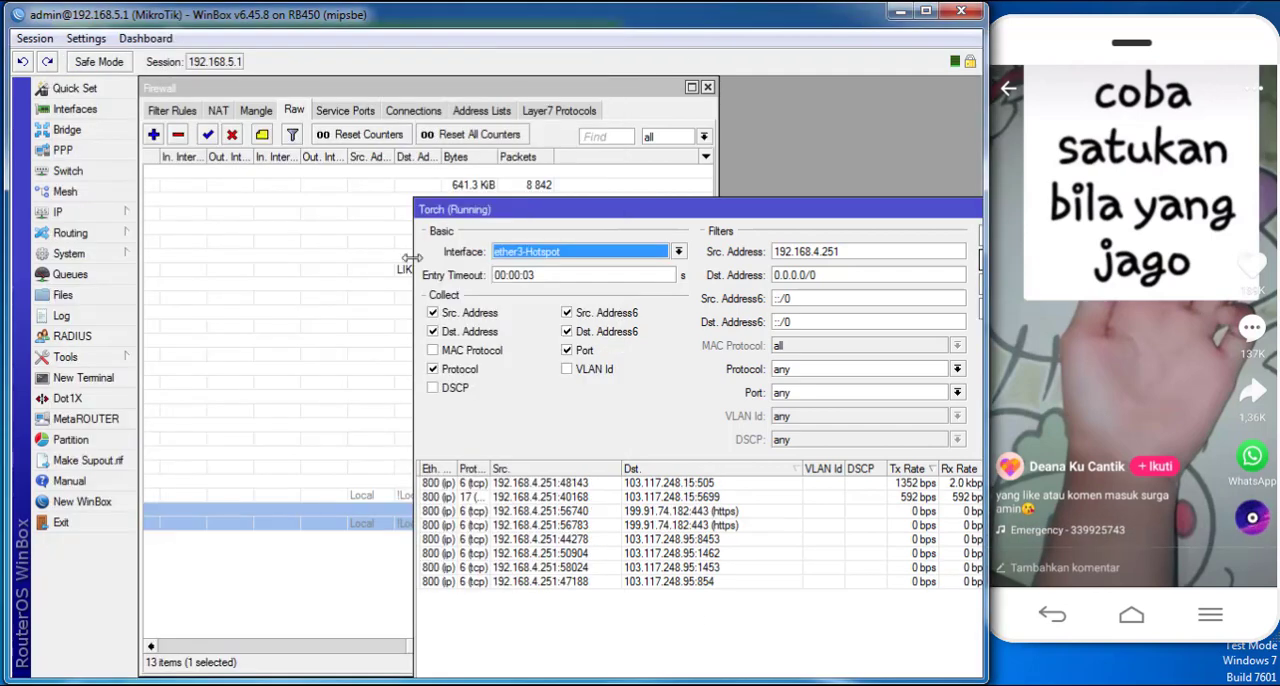
{"action": "left_click", "coordinate": [600, 163]}
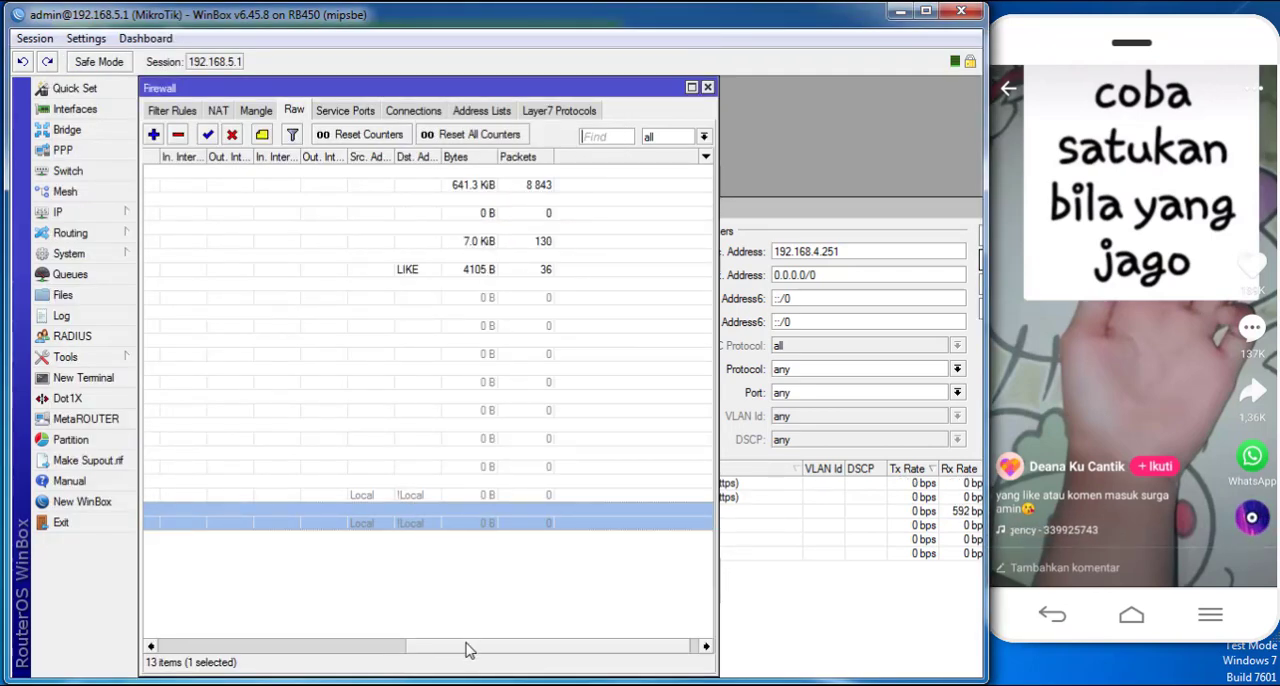
{"action": "left_click_drag", "start_coordinate": [469, 646], "coordinate": [195, 635]}
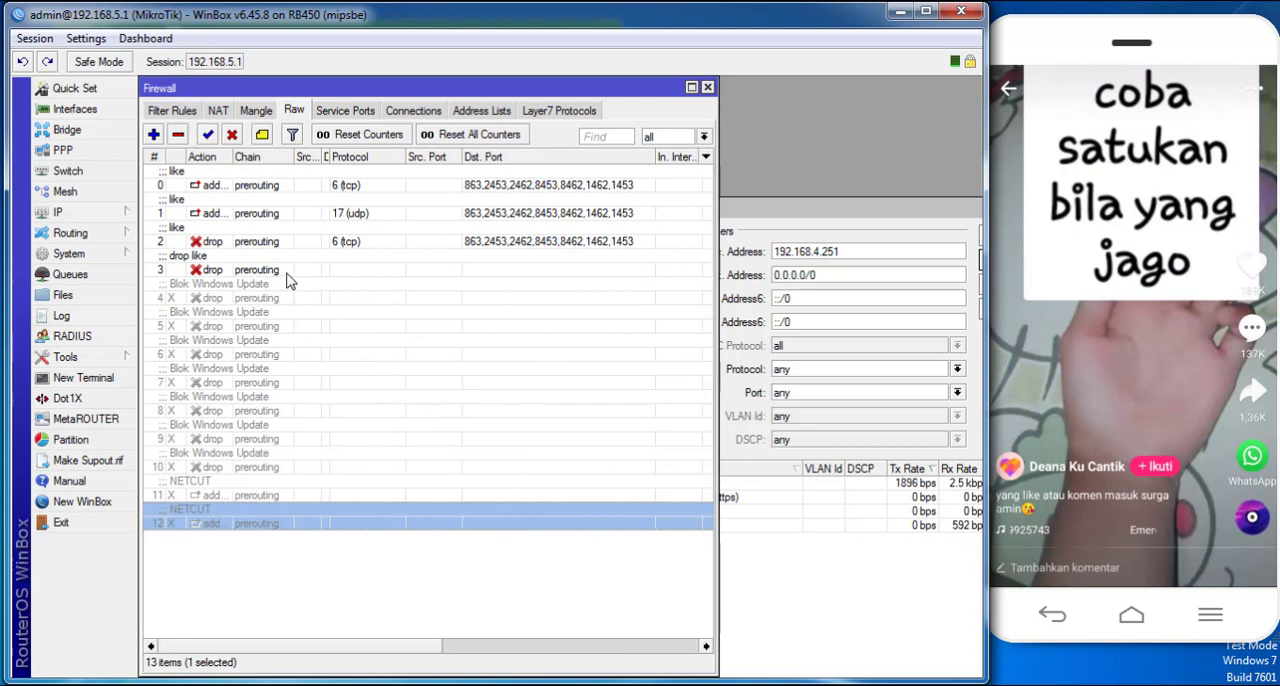
{"action": "double_click", "coordinate": [312, 246]}
{"action": "left_click", "coordinate": [241, 183]}
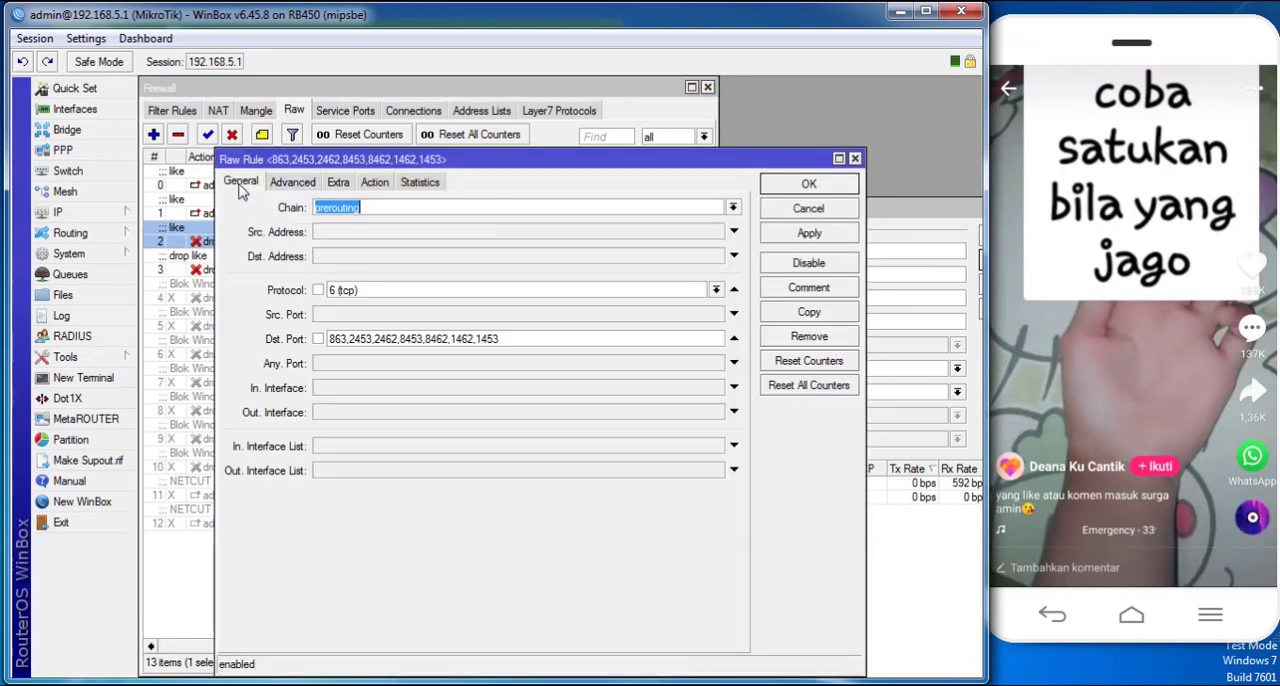
{"action": "left_click", "coordinate": [506, 338]}
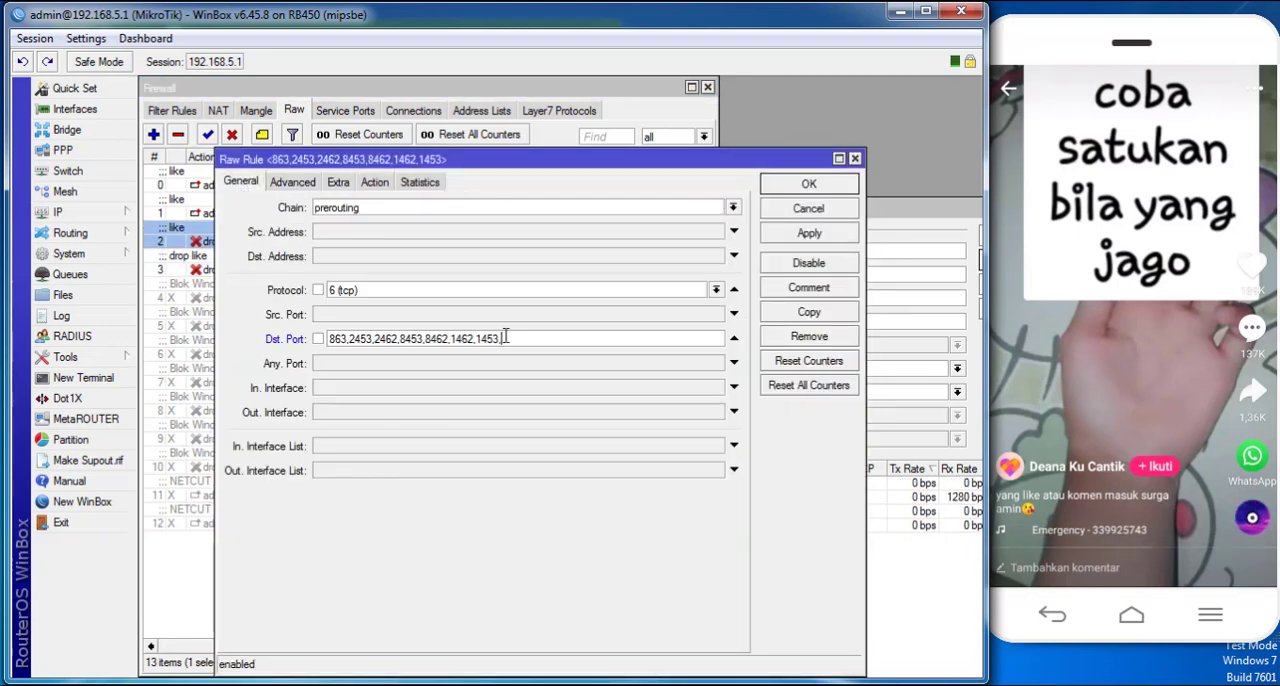
{"action": "type", "text": ",845"}
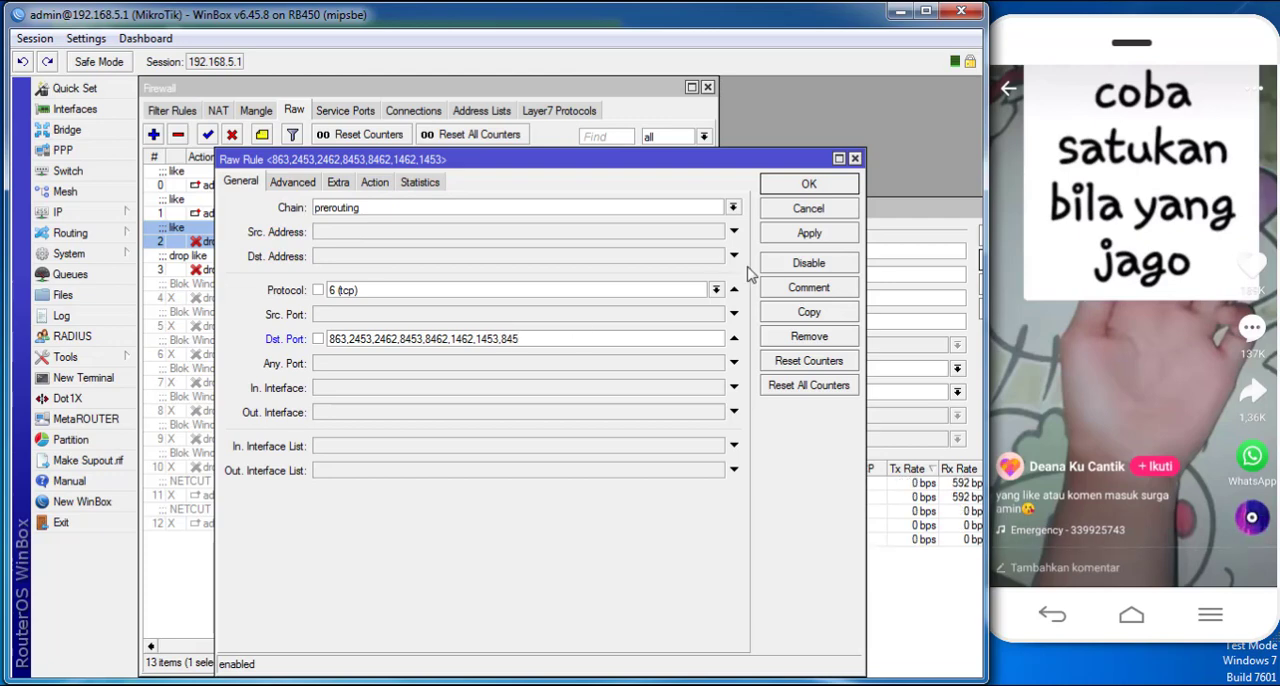
{"action": "left_click", "coordinate": [805, 184]}
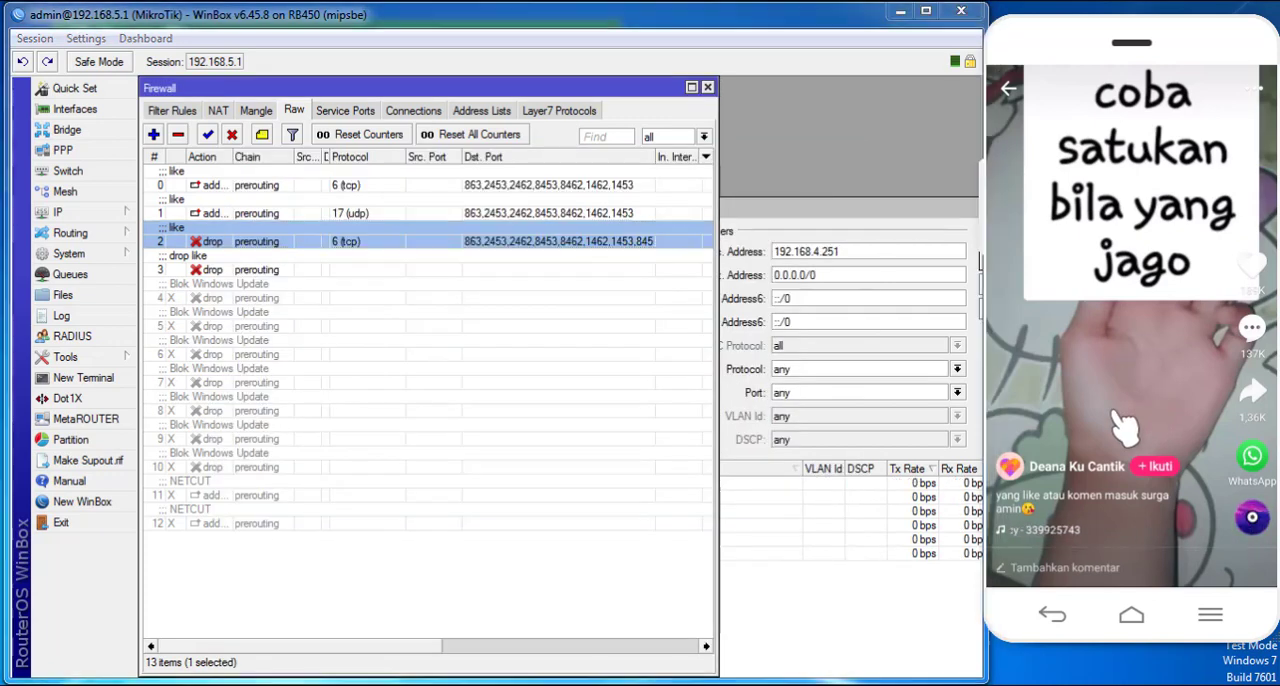
- Check Torch's destination ports, append port 854 to the tcp drop raw rule's destination ports, and save the rule
{"action": "left_click", "coordinate": [834, 214]}
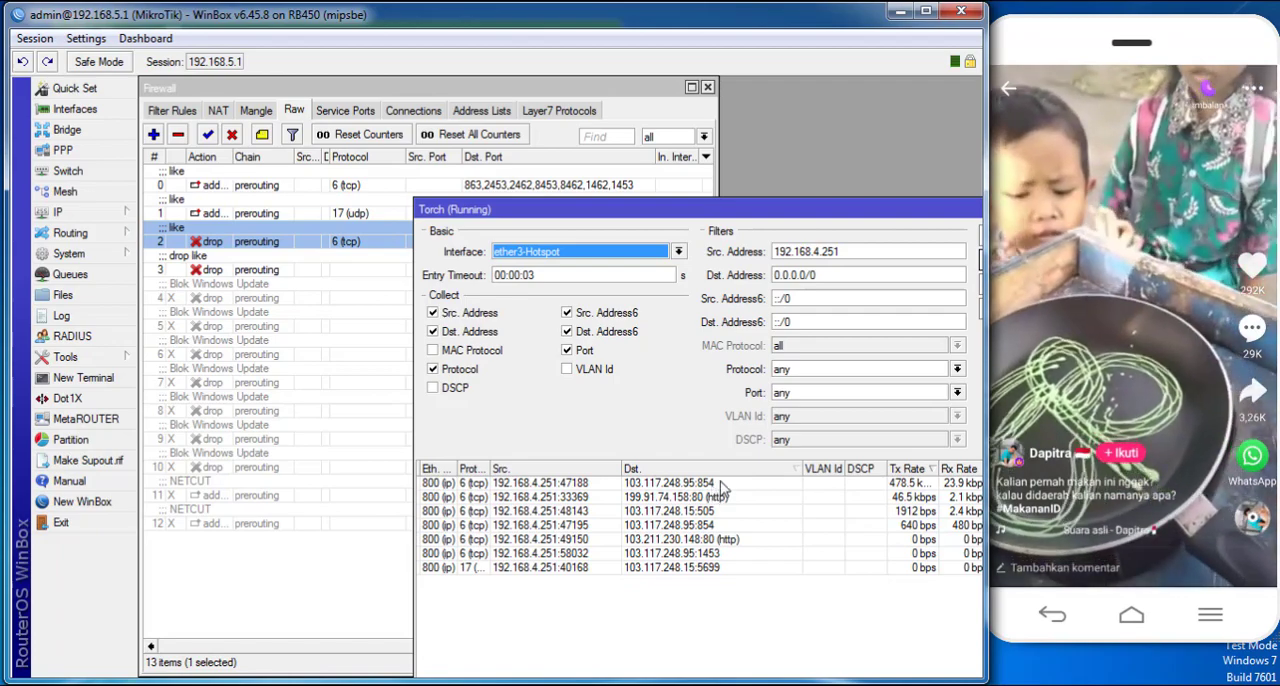
{"action": "left_click_drag", "start_coordinate": [574, 206], "coordinate": [553, 291]}
{"action": "double_click", "coordinate": [583, 252]}
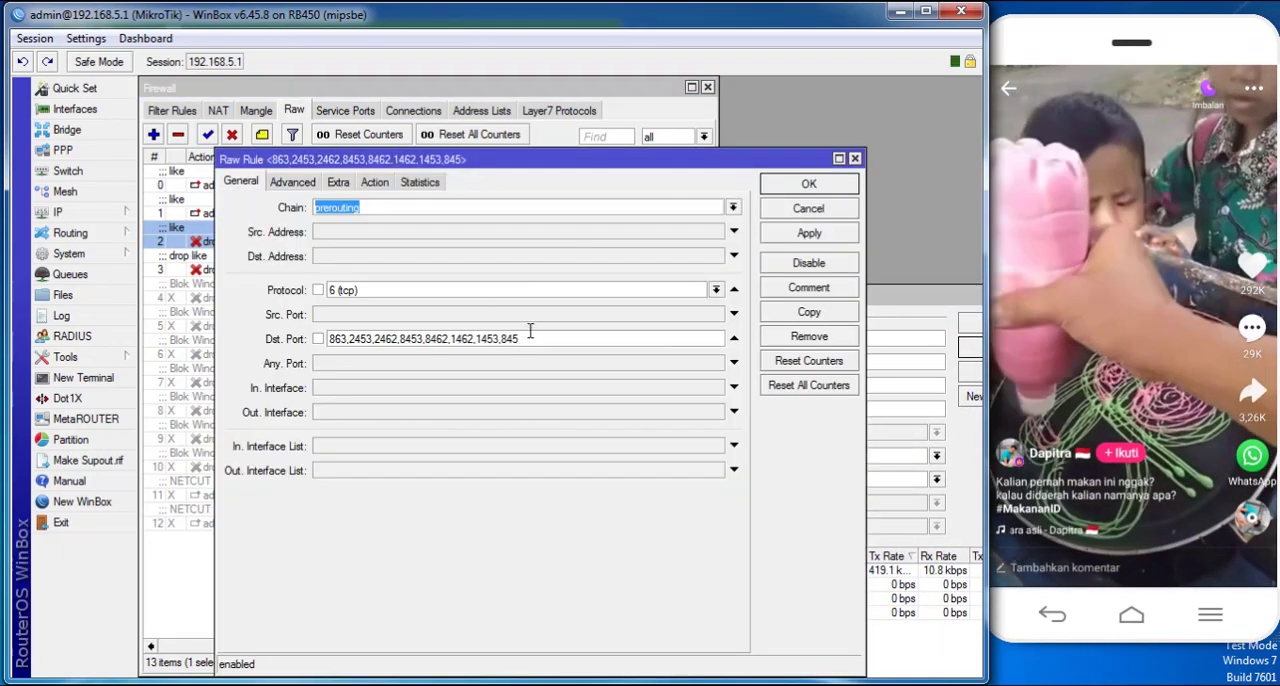
{"action": "left_click", "coordinate": [535, 336]}
{"action": "type", "text": ",8"}
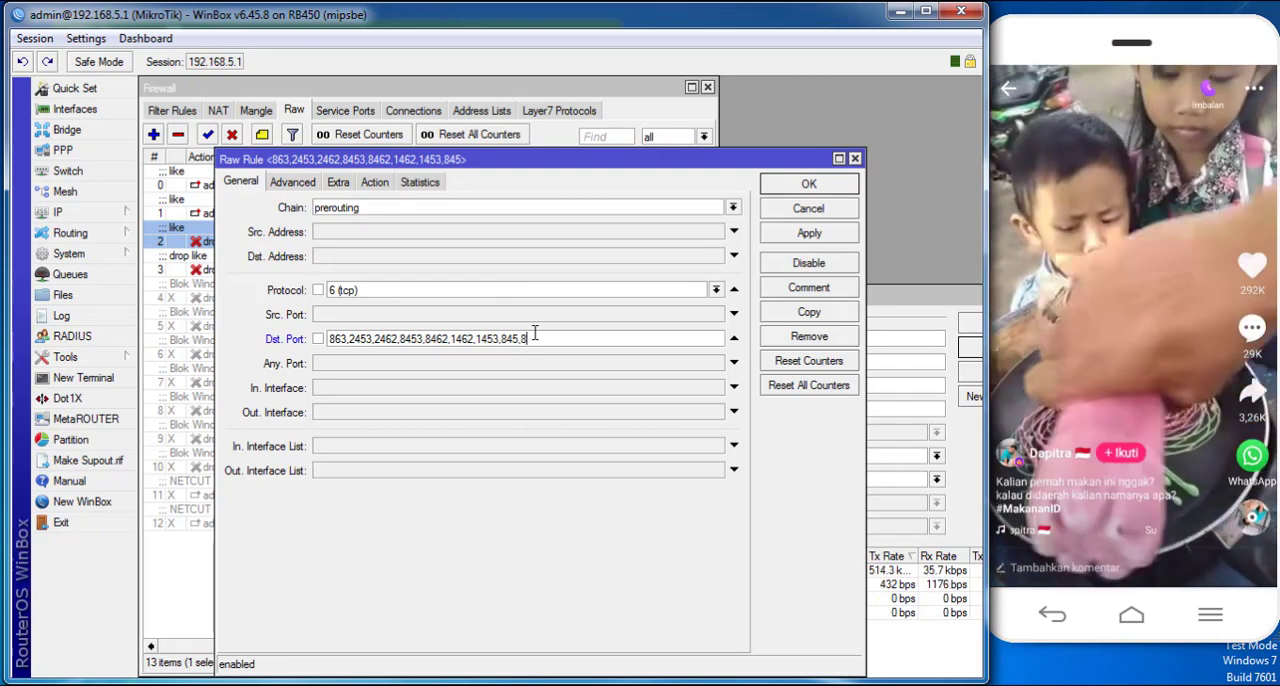
{"action": "type", "text": "54"}
{"action": "left_click", "coordinate": [794, 234]}
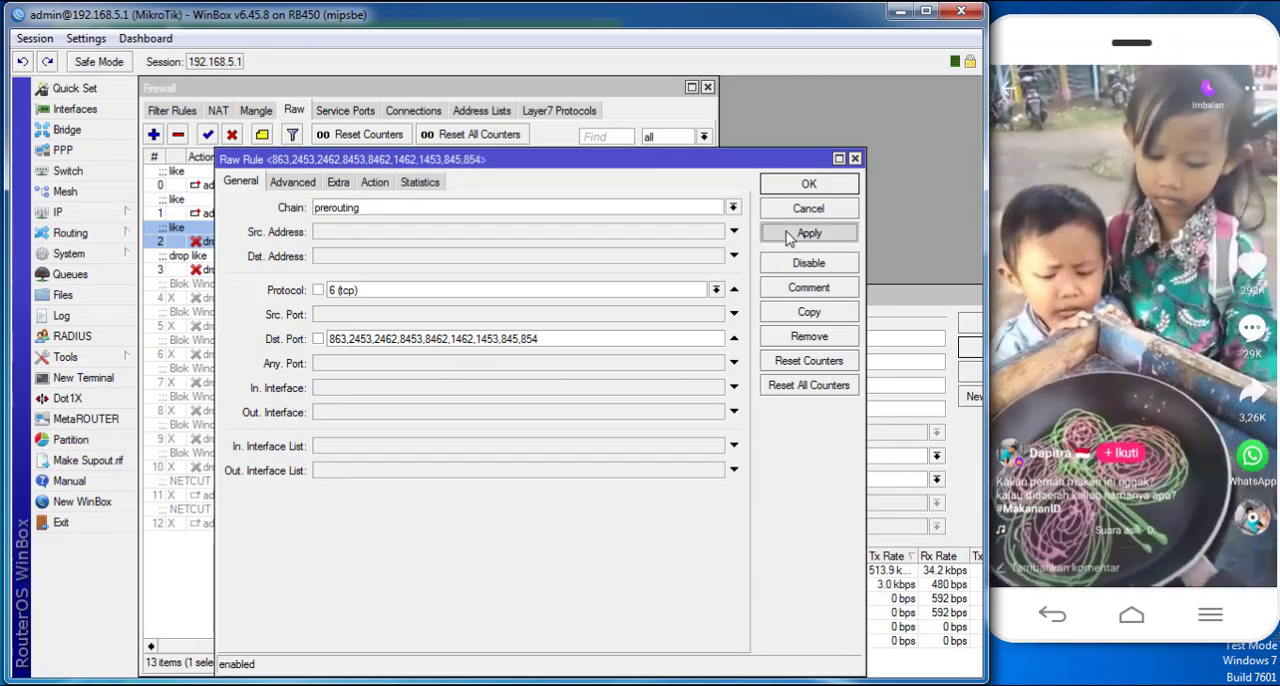
{"action": "left_click", "coordinate": [797, 188]}
- Retest the tcp drop rule by swiping through more phone videos while watching the destination ports in Torch
{"action": "left_click_drag", "start_coordinate": [1173, 297], "coordinate": [1150, 190]}
{"action": "left_click", "coordinate": [848, 298]}
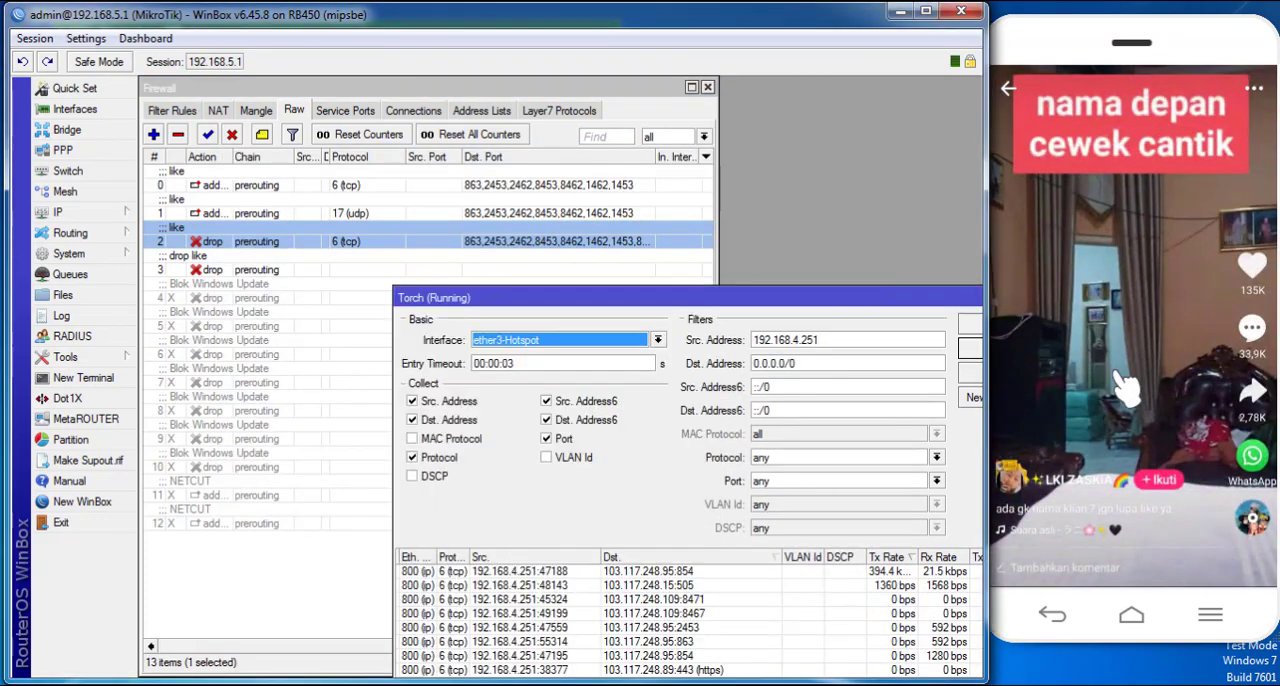
{"action": "left_click_drag", "start_coordinate": [880, 300], "coordinate": [862, 221]}
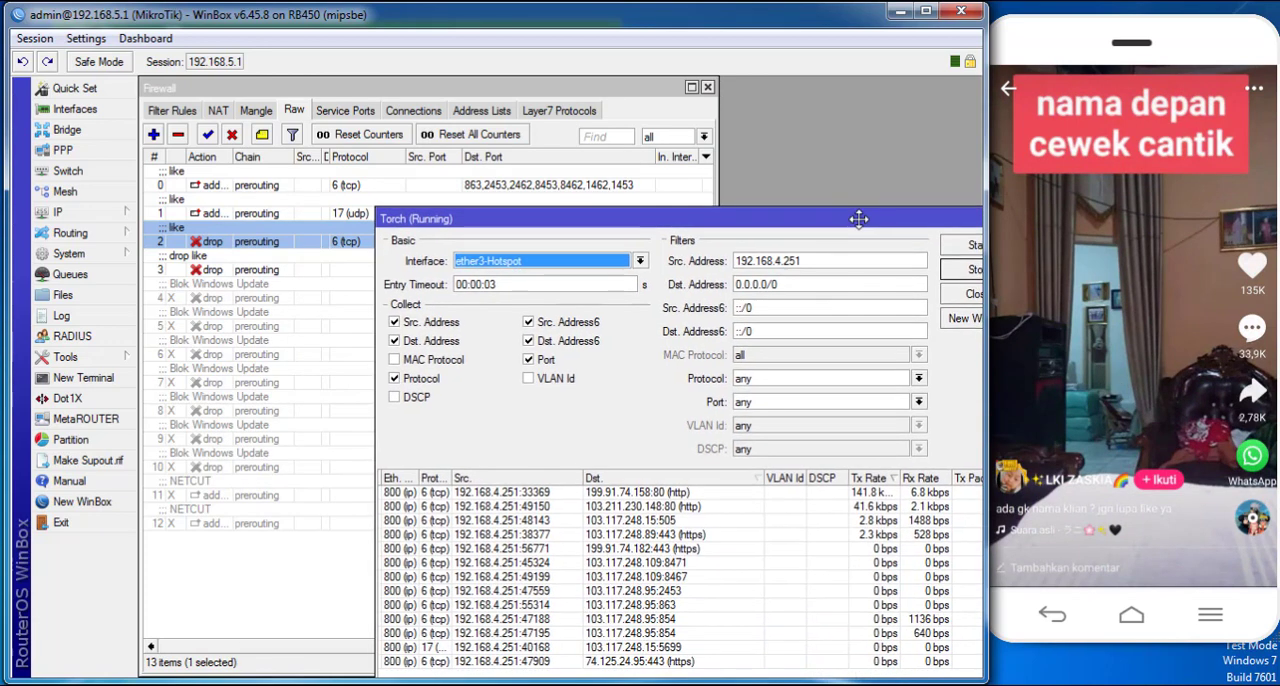
{"action": "left_click_drag", "start_coordinate": [1090, 390], "coordinate": [1103, 210]}
{"action": "left_click_drag", "start_coordinate": [1137, 413], "coordinate": [1178, 224]}
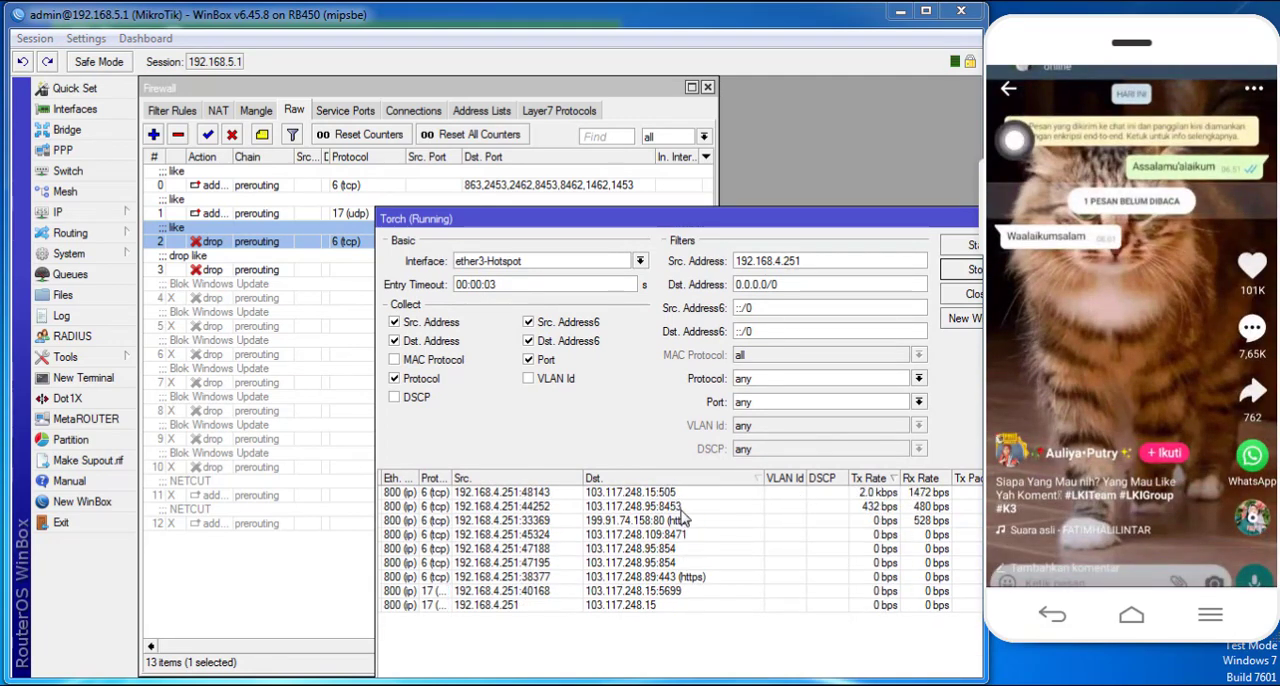
- Widen the Firewall window and its Dst. Port column to fit the drop rule's full port list, keeping Torch in view
{"action": "left_click_drag", "start_coordinate": [610, 228], "coordinate": [603, 317]}
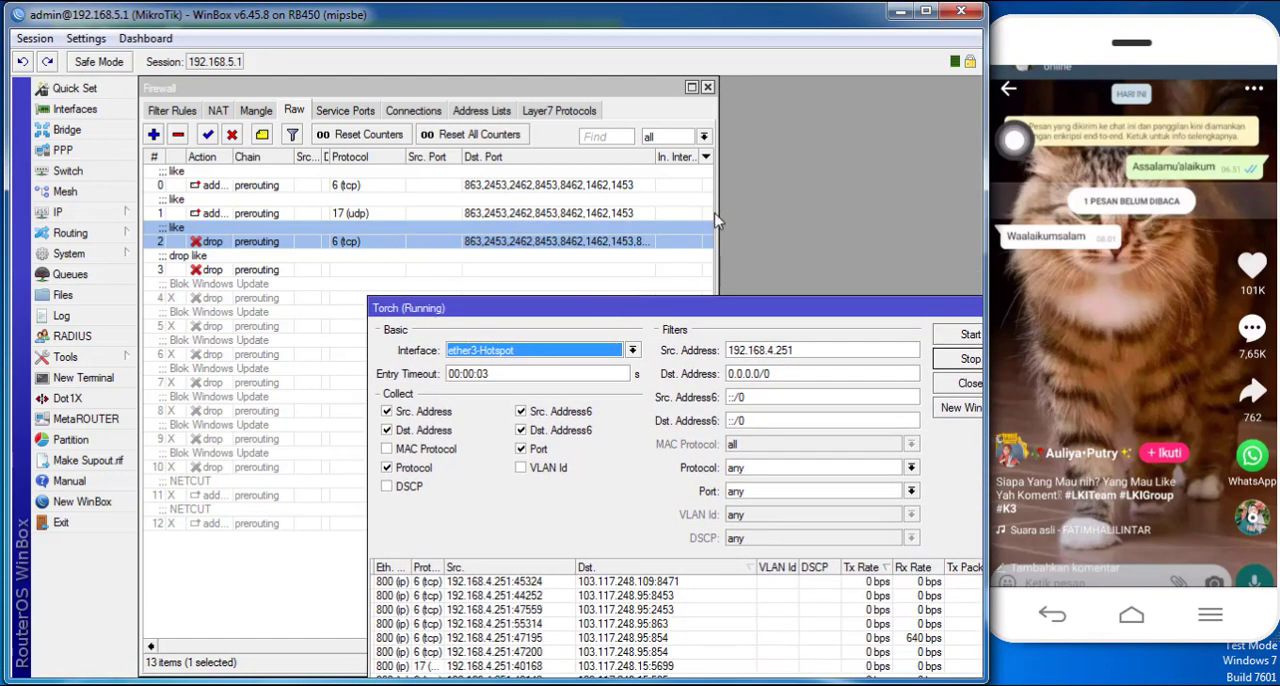
{"action": "left_click_drag", "start_coordinate": [714, 220], "coordinate": [860, 224]}
{"action": "left_click_drag", "start_coordinate": [657, 156], "coordinate": [728, 156]}
{"action": "left_click", "coordinate": [900, 322]}
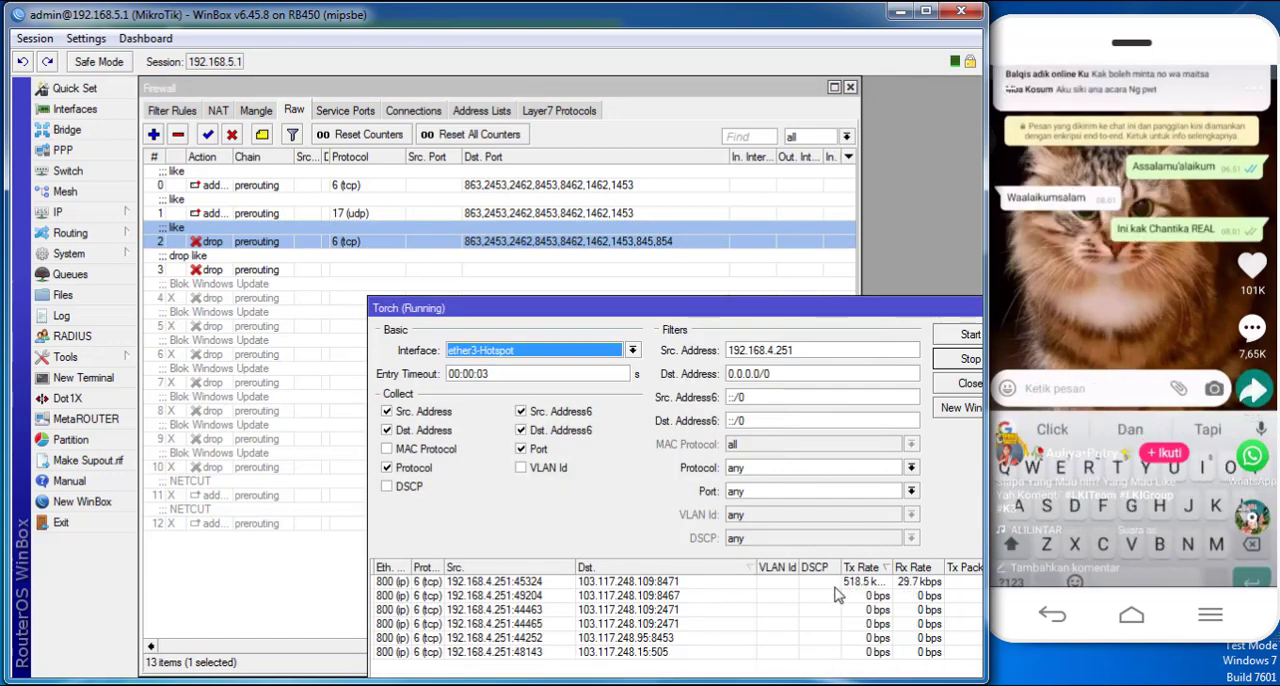
- Append port 8471 to the destination ports of the tcp drop raw rule and save the rule
{"action": "double_click", "coordinate": [390, 241]}
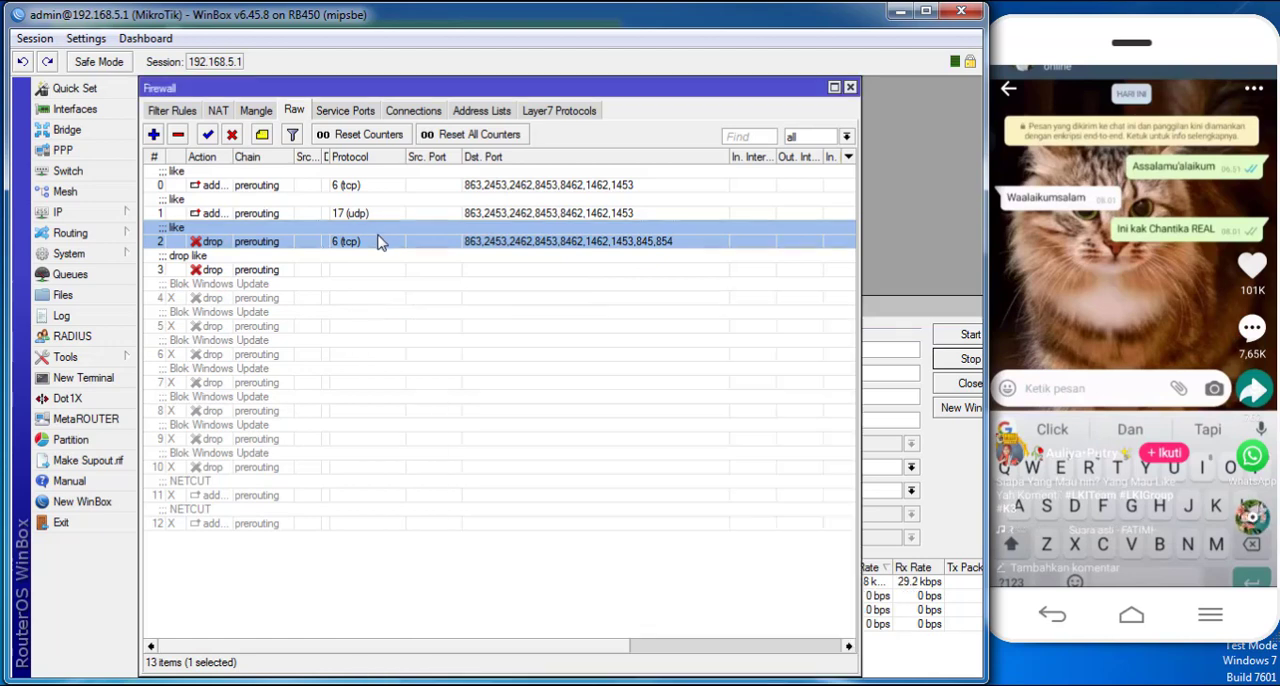
{"action": "left_click", "coordinate": [561, 341]}
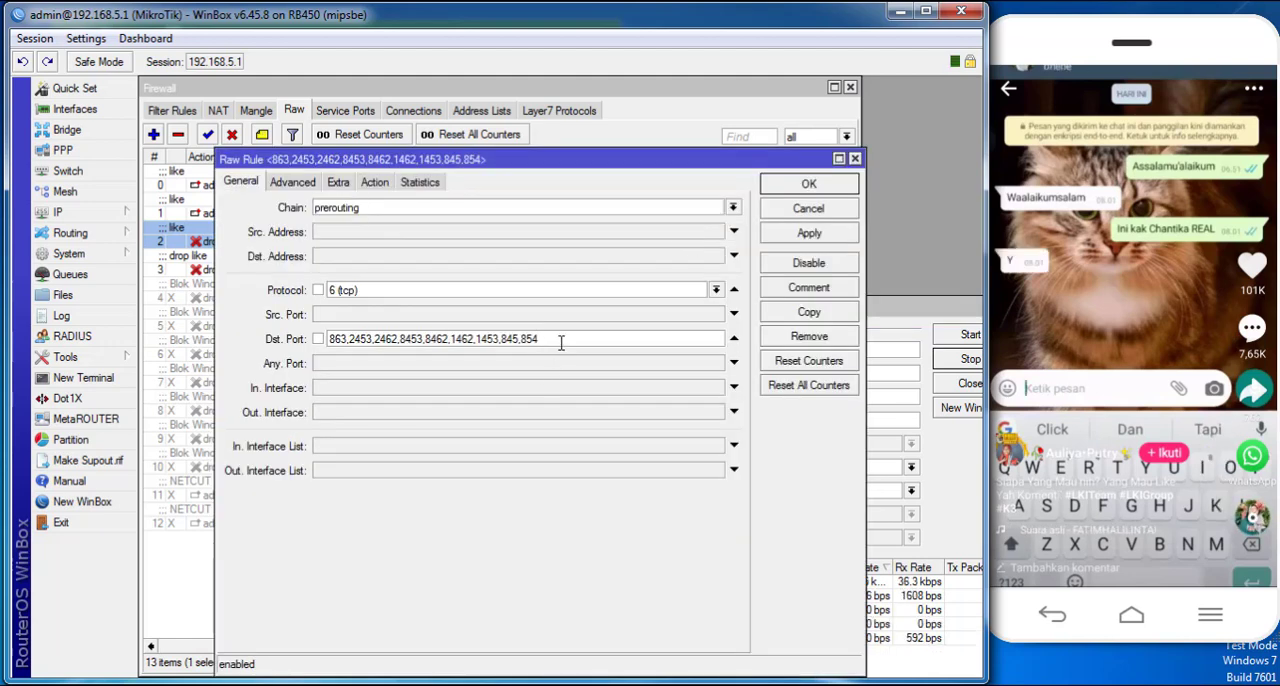
{"action": "type", "text": ",8471"}
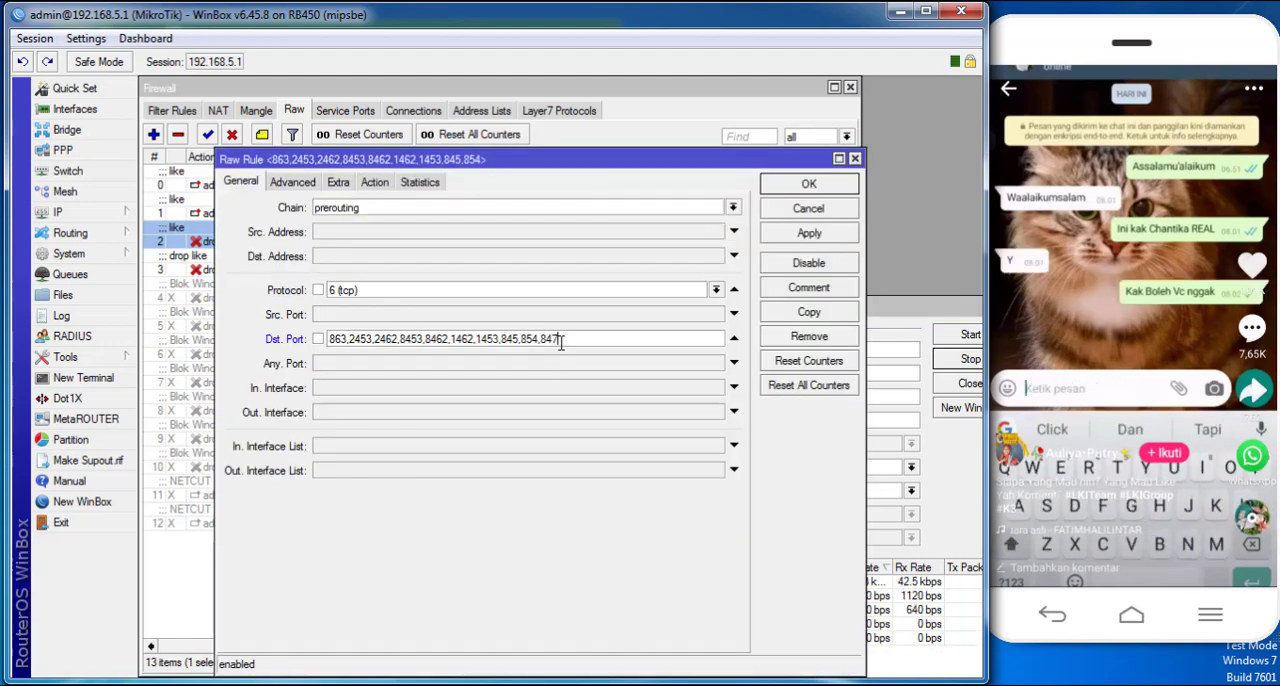
{"action": "left_click", "coordinate": [816, 186]}
- Swipe to another phone video and check Torch for destination ports still missing from the drop rule
{"action": "left_click", "coordinate": [902, 311]}
{"action": "left_click_drag", "start_coordinate": [902, 311], "coordinate": [894, 303]}
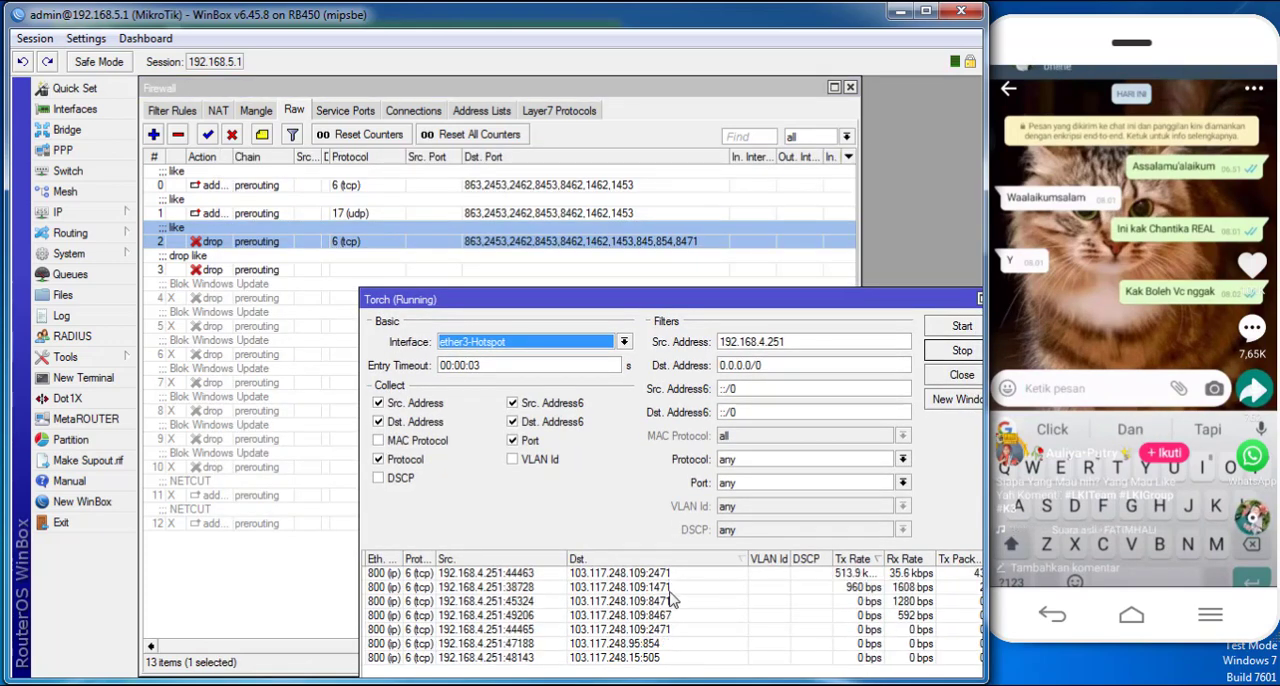
{"action": "left_click", "coordinate": [1126, 187]}
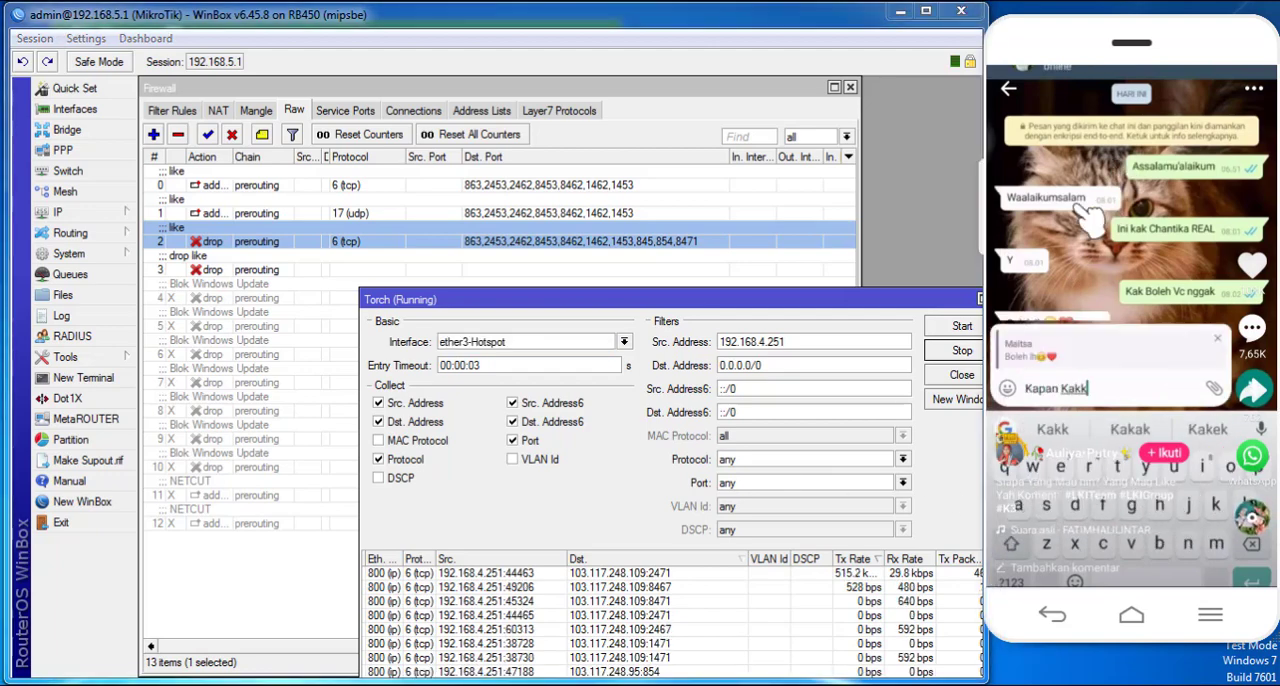
{"action": "left_click_drag", "start_coordinate": [1140, 432], "coordinate": [1112, 200]}
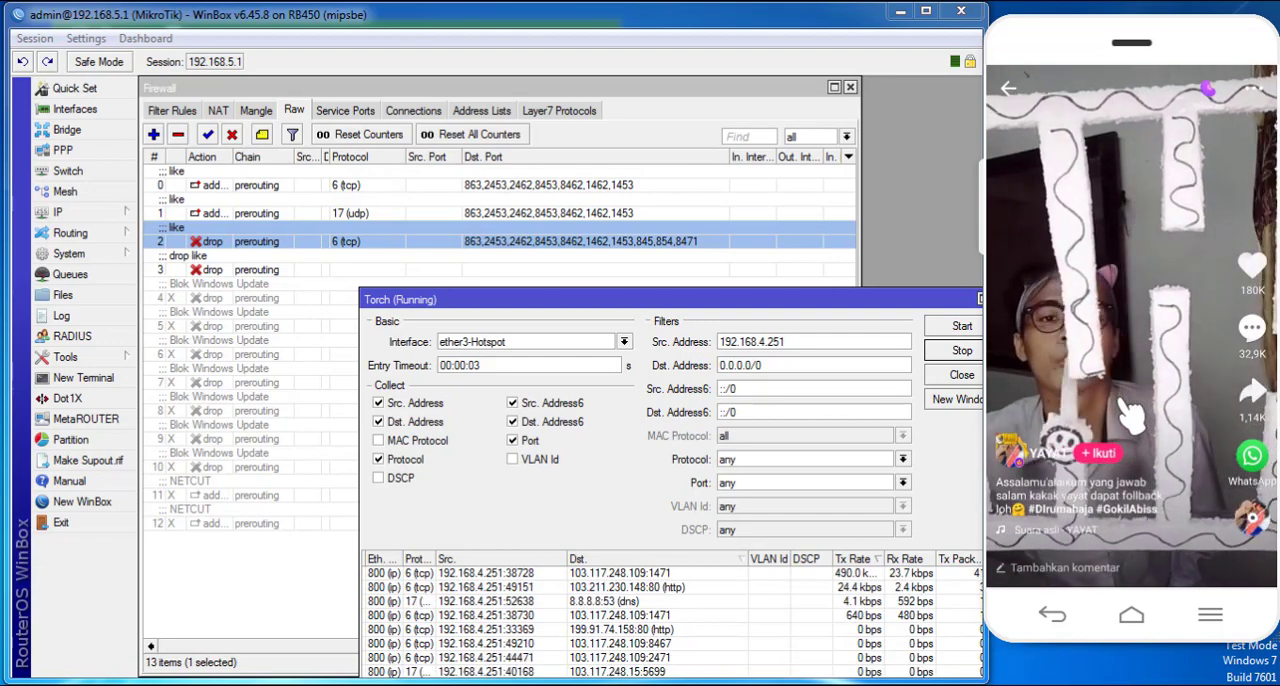
- Append port 1471 to the destination ports of the tcp drop raw rule, apply it, and recheck the traffic in Torch
{"action": "double_click", "coordinate": [525, 244]}
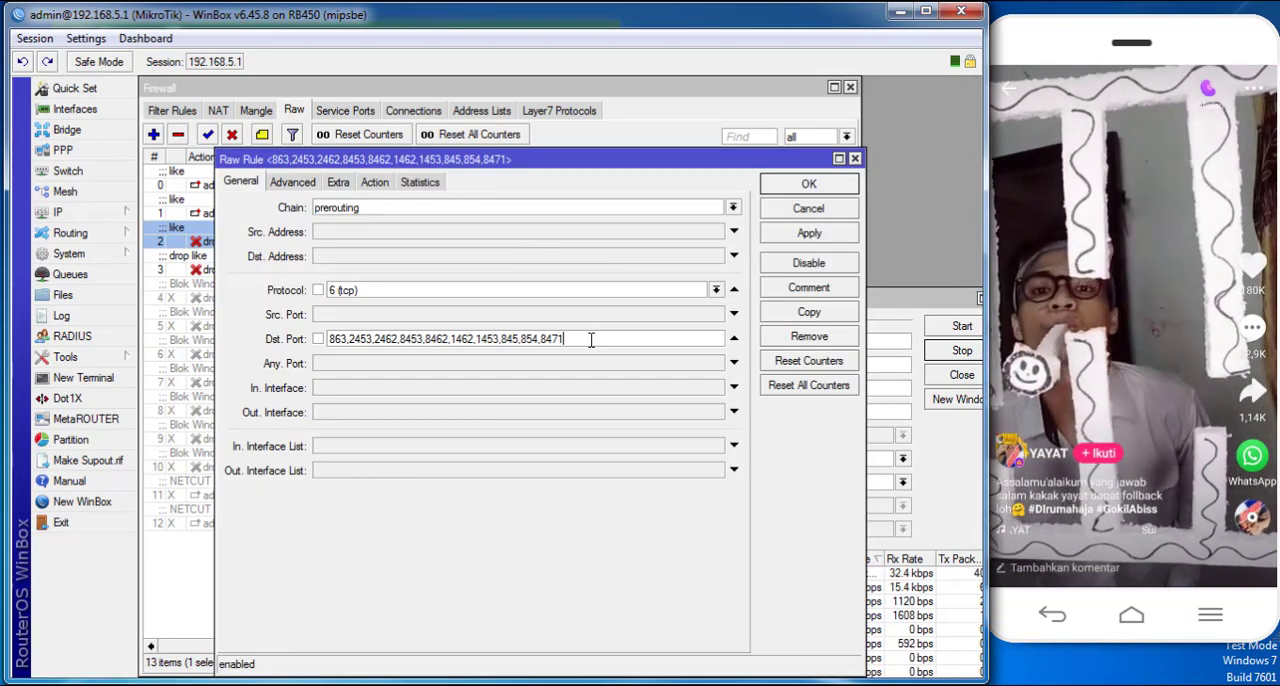
{"action": "type", "text": ",1471"}
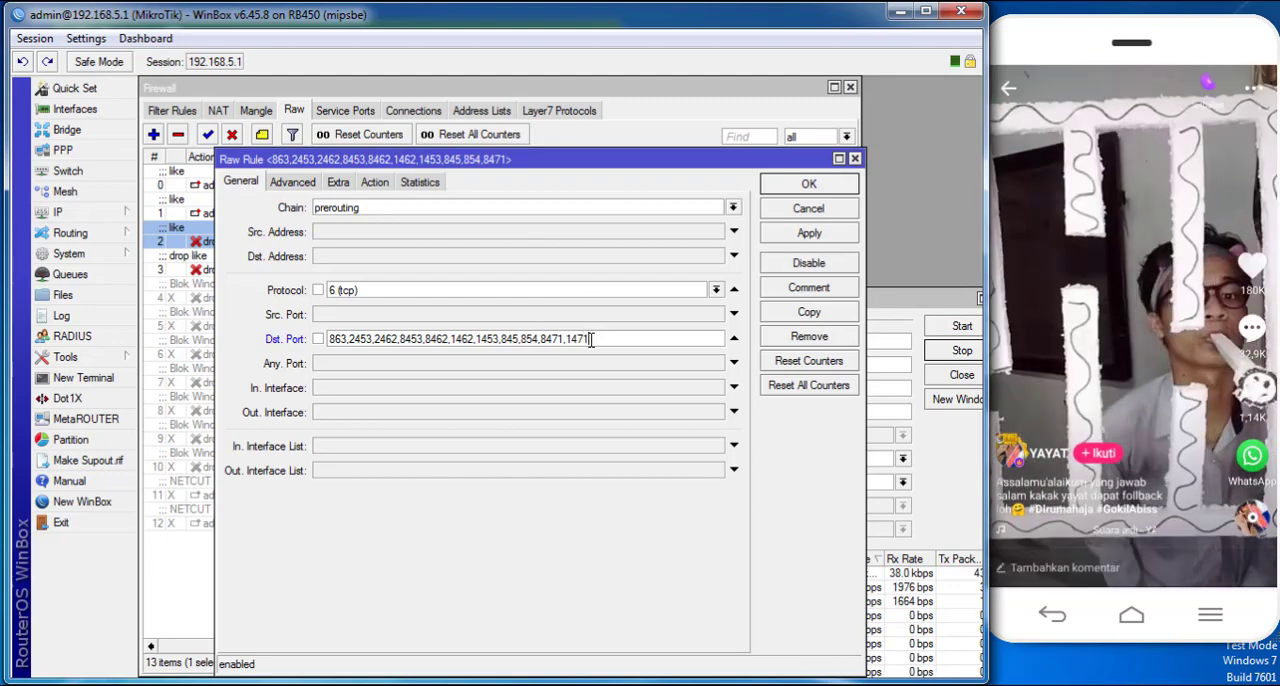
{"action": "left_click", "coordinate": [946, 298]}
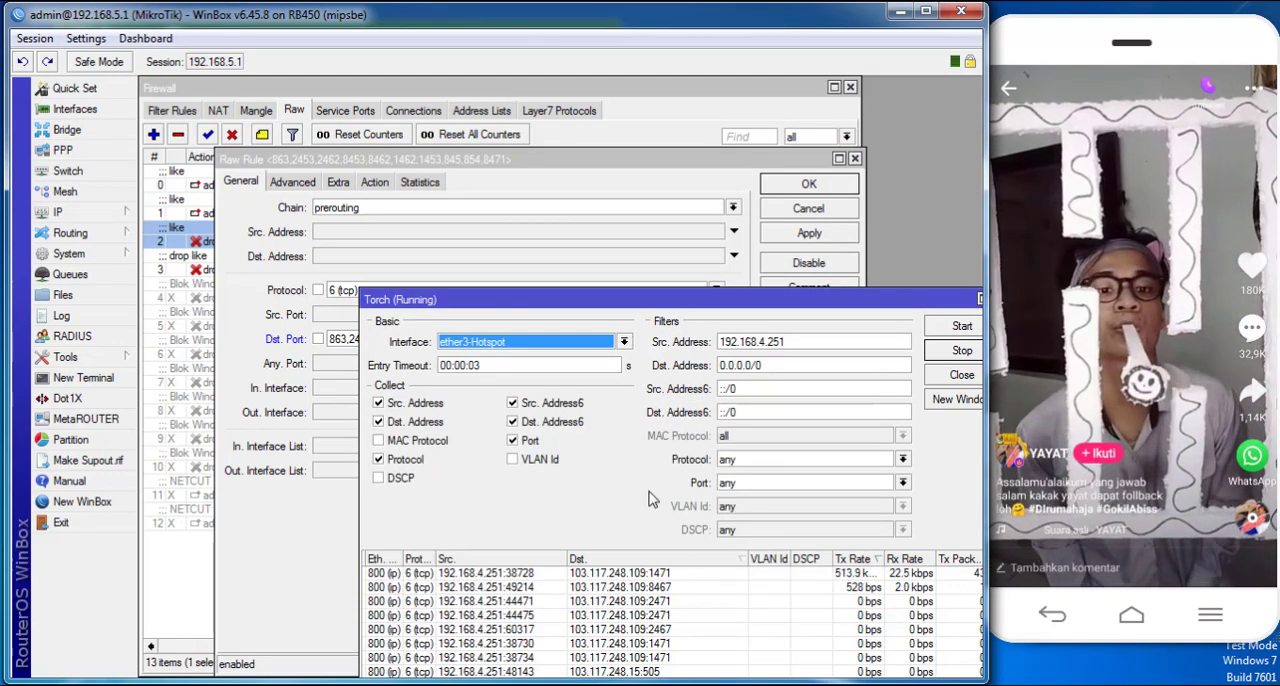
{"action": "left_click", "coordinate": [732, 196]}
{"action": "left_click", "coordinate": [914, 320]}
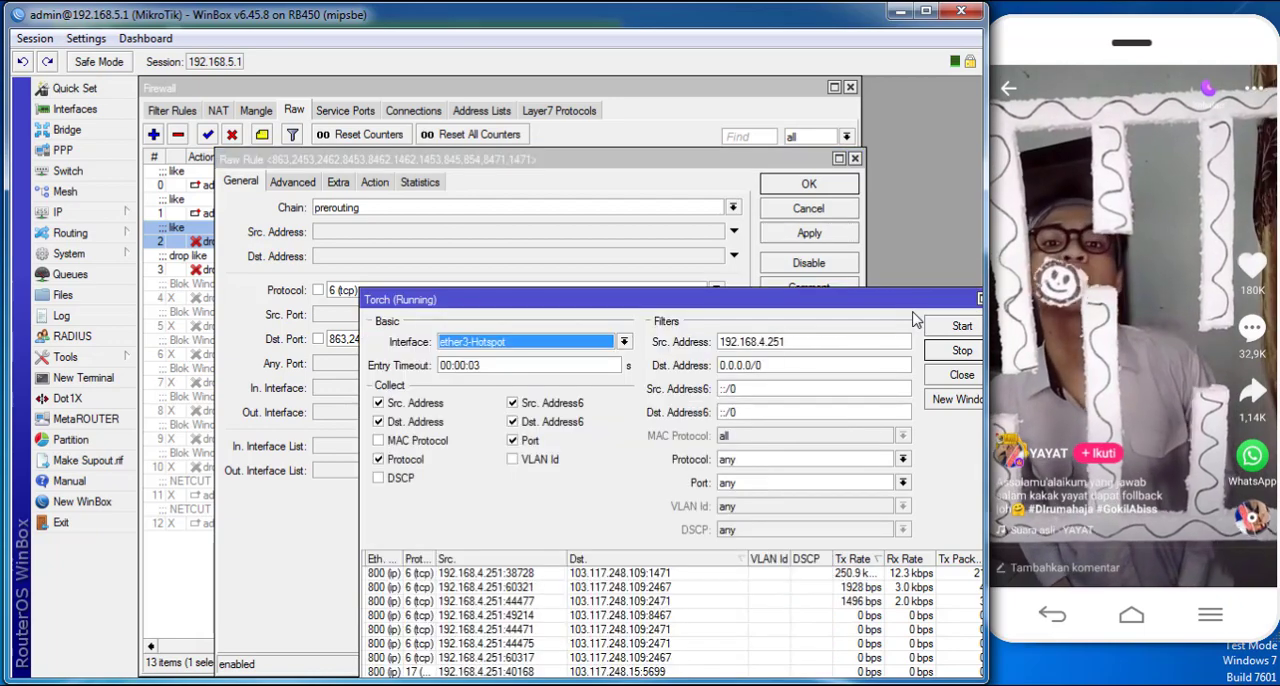
- Swipe to new phone videos, then append port 2471 to the tcp drop raw rule's destination ports and apply it
{"action": "left_click_drag", "start_coordinate": [1122, 300], "coordinate": [1122, 230]}
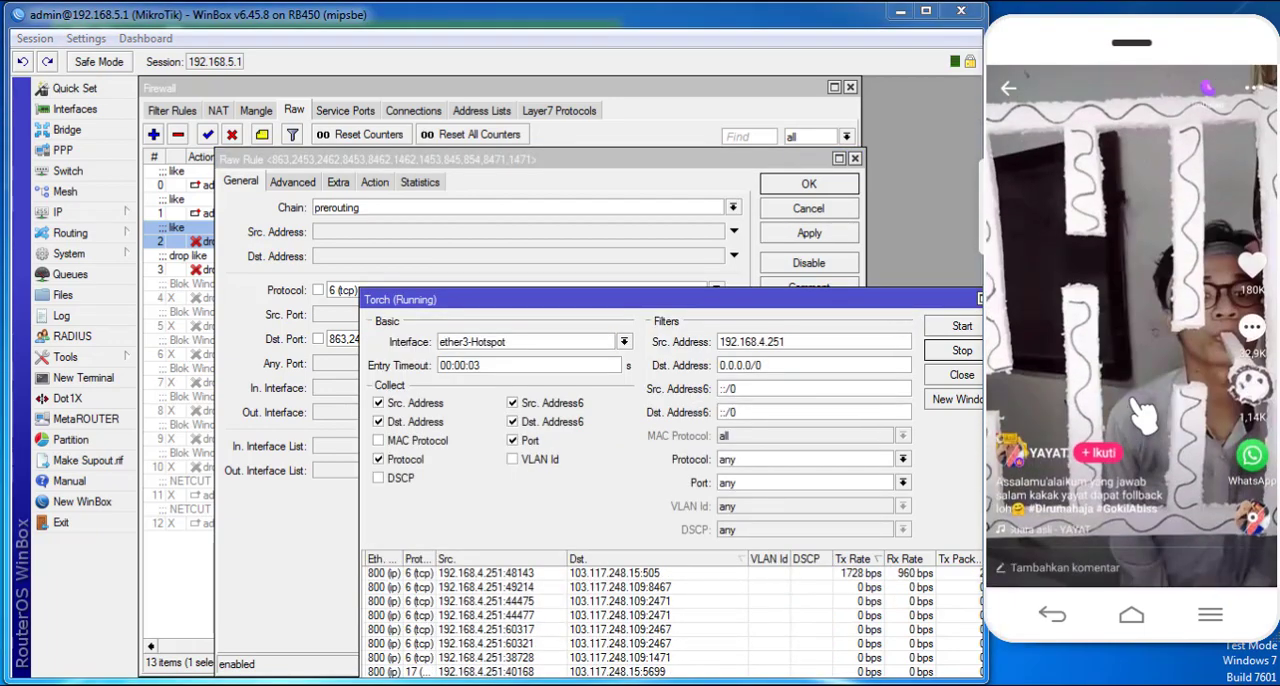
{"action": "left_click_drag", "start_coordinate": [1155, 457], "coordinate": [1143, 205]}
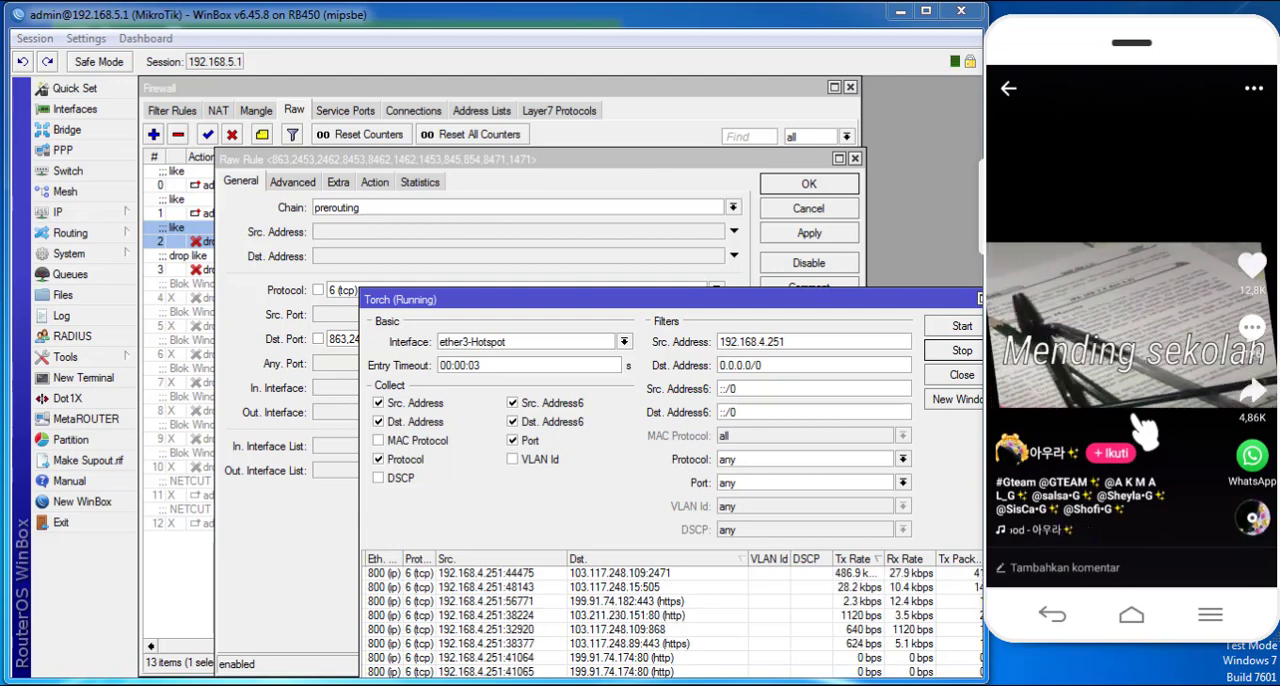
{"action": "left_click", "coordinate": [635, 152]}
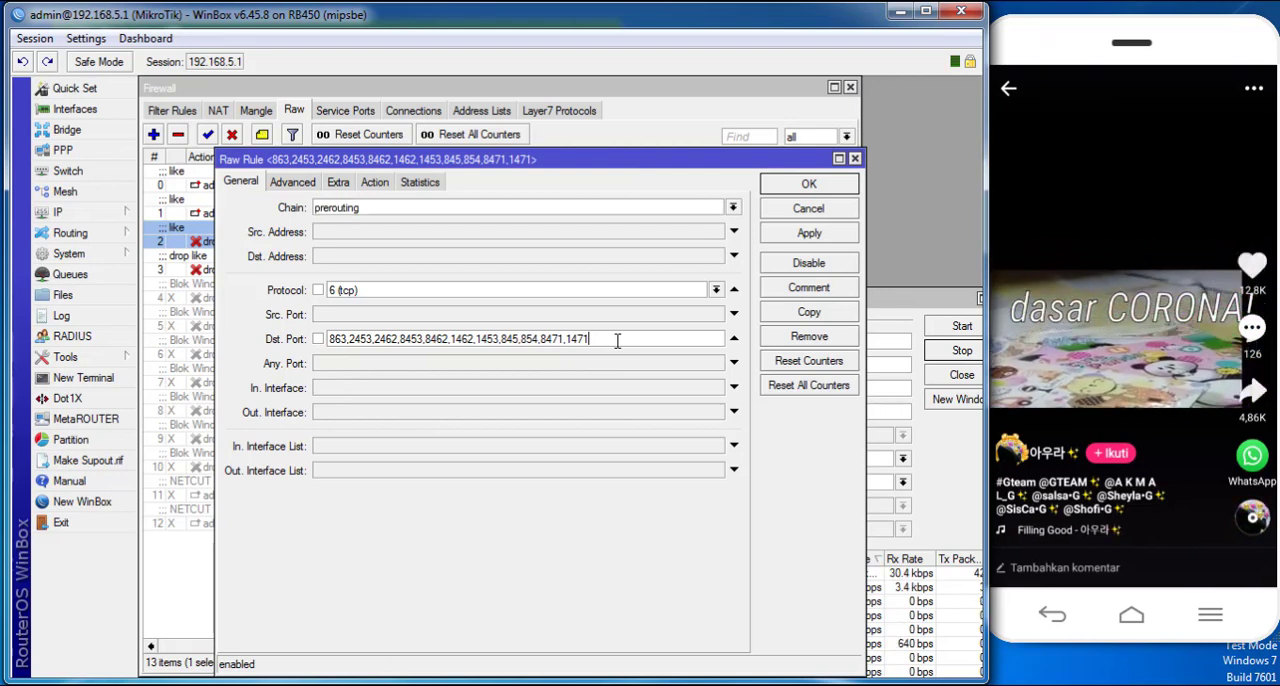
{"action": "type", "text": ",2471"}
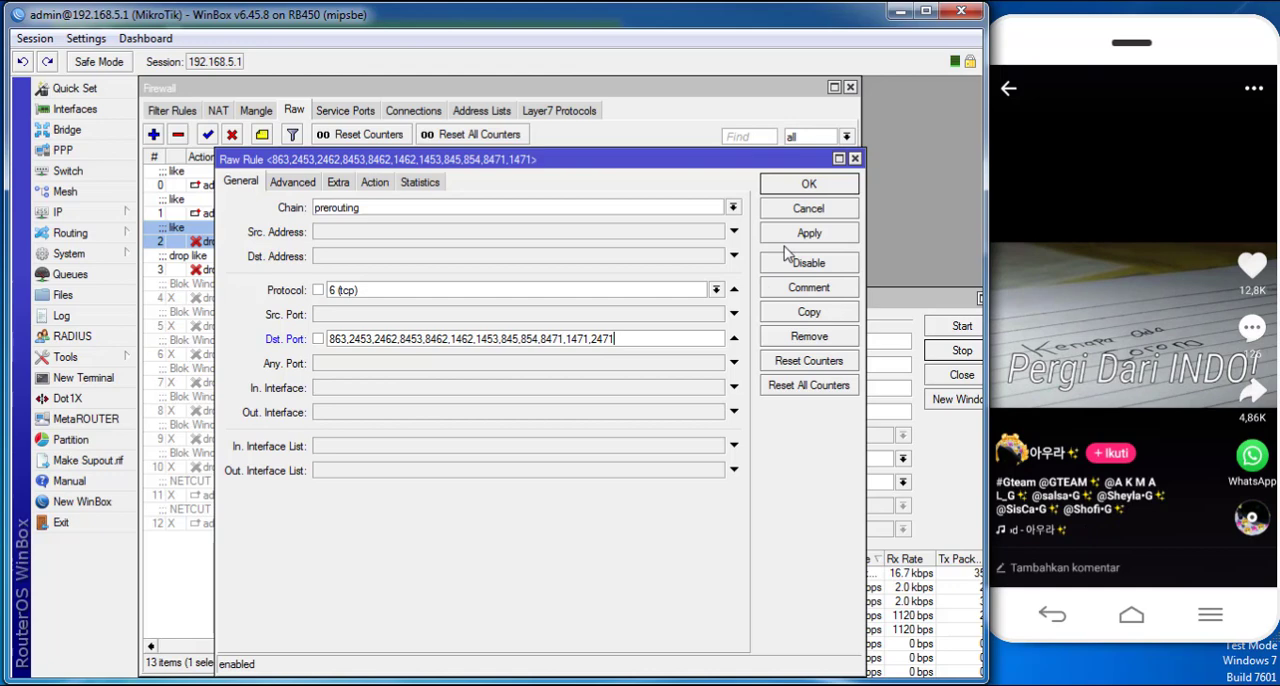
{"action": "left_click", "coordinate": [797, 237]}
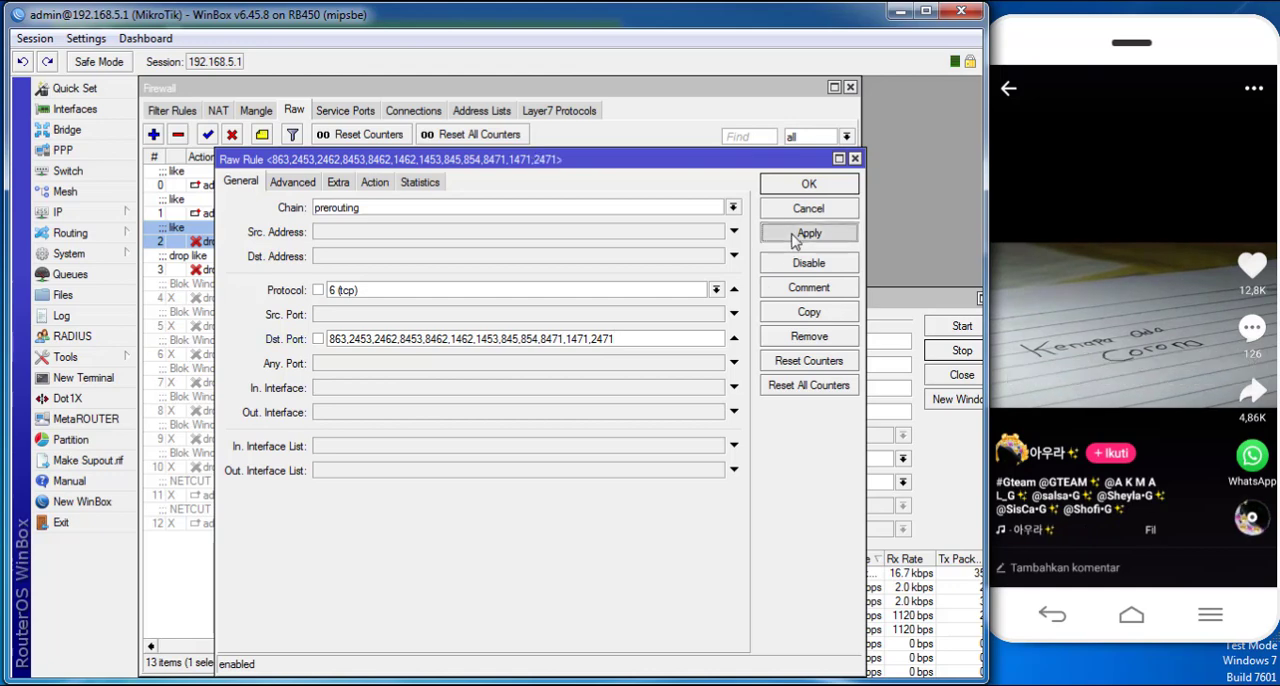
- Check Torch while swiping to more phone videos, then insert port 868 at the start of the drop rule's destination ports and apply
{"action": "left_click", "coordinate": [910, 333]}
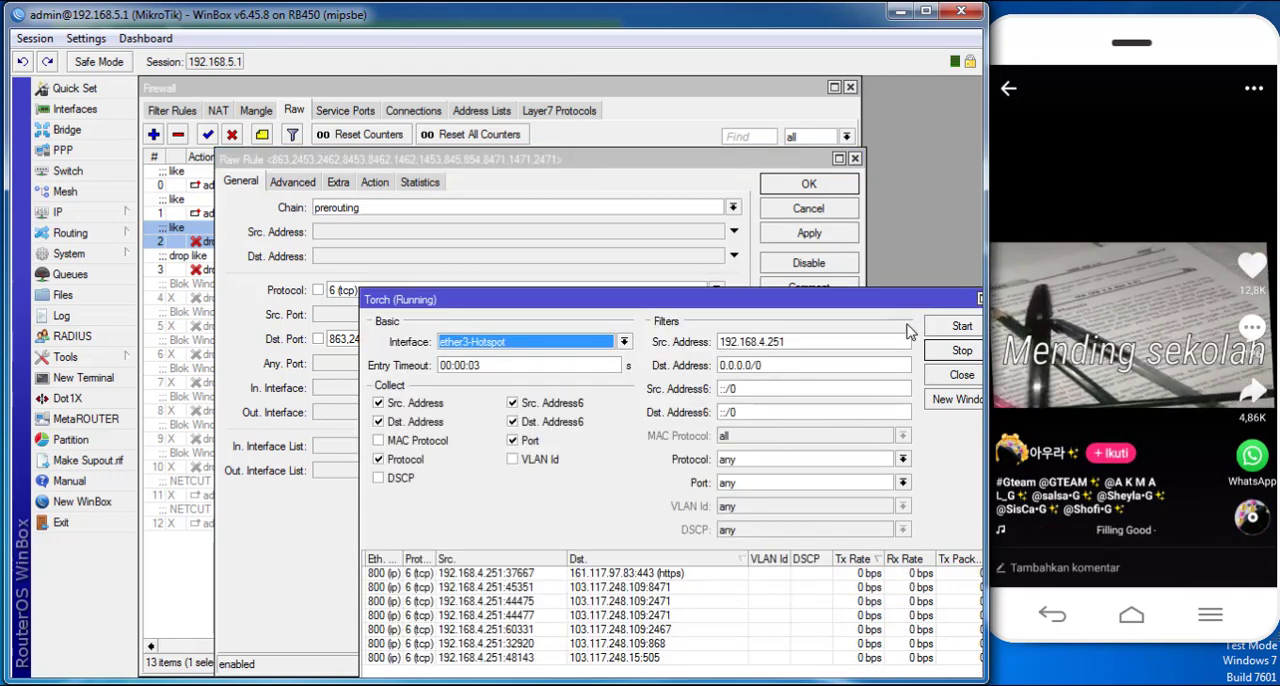
{"action": "left_click_drag", "start_coordinate": [1135, 492], "coordinate": [1063, 321]}
{"action": "left_click_drag", "start_coordinate": [1125, 462], "coordinate": [1080, 308]}
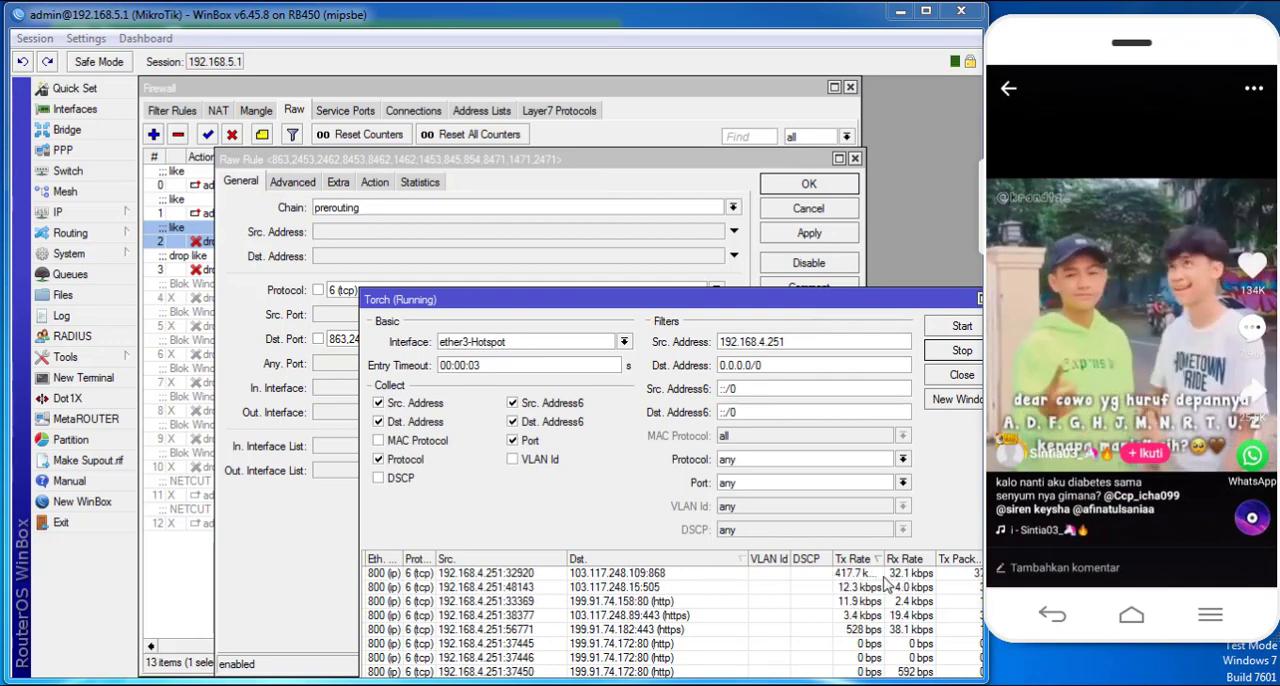
{"action": "left_click", "coordinate": [600, 196]}
{"action": "left_click", "coordinate": [330, 339]}
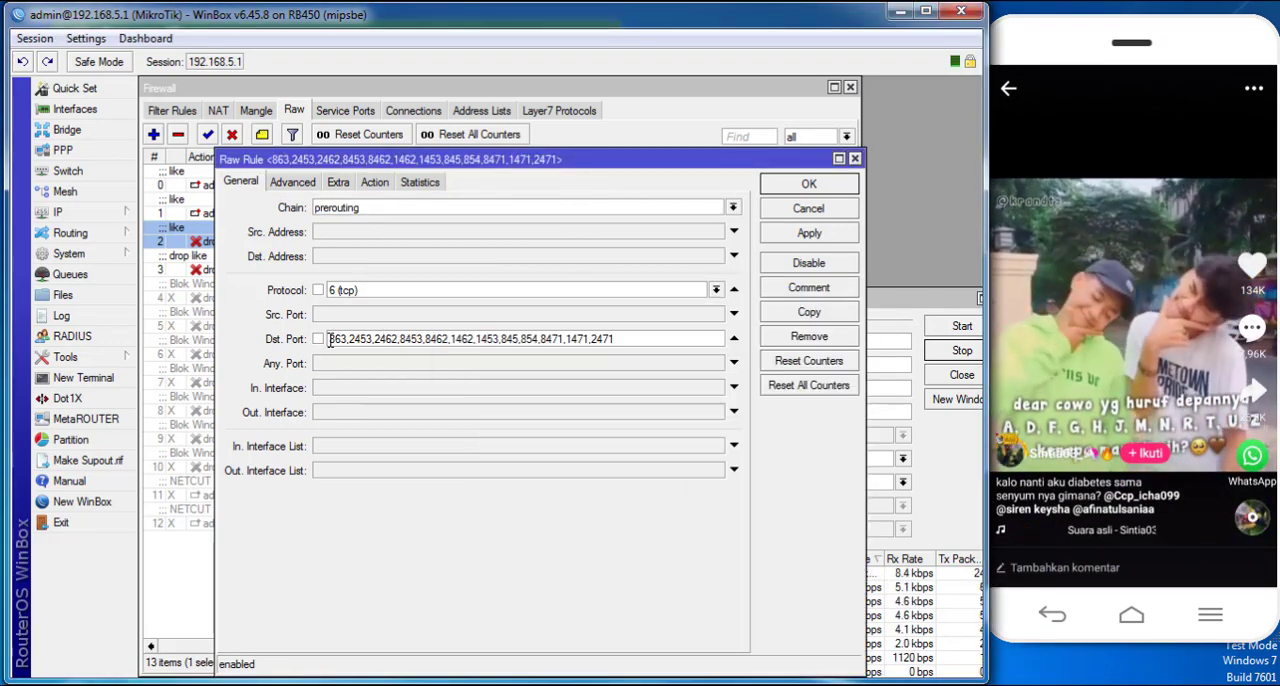
{"action": "type", "text": "868,"}
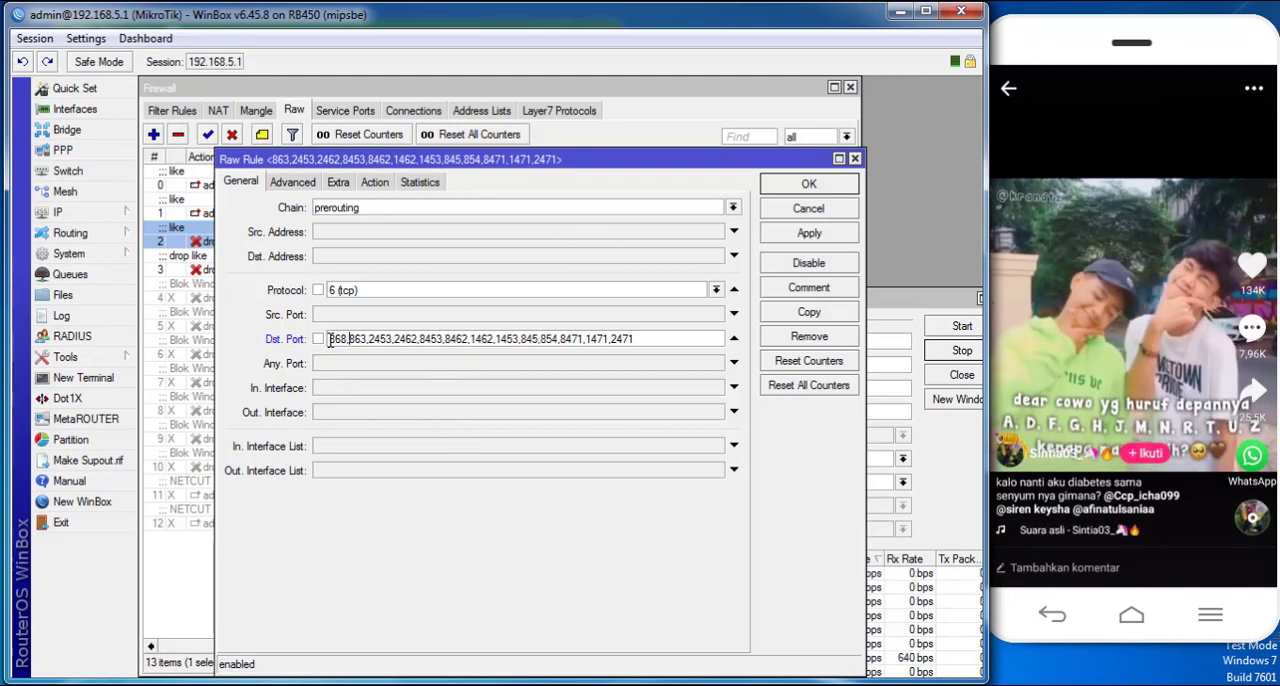
{"action": "left_click", "coordinate": [809, 233]}
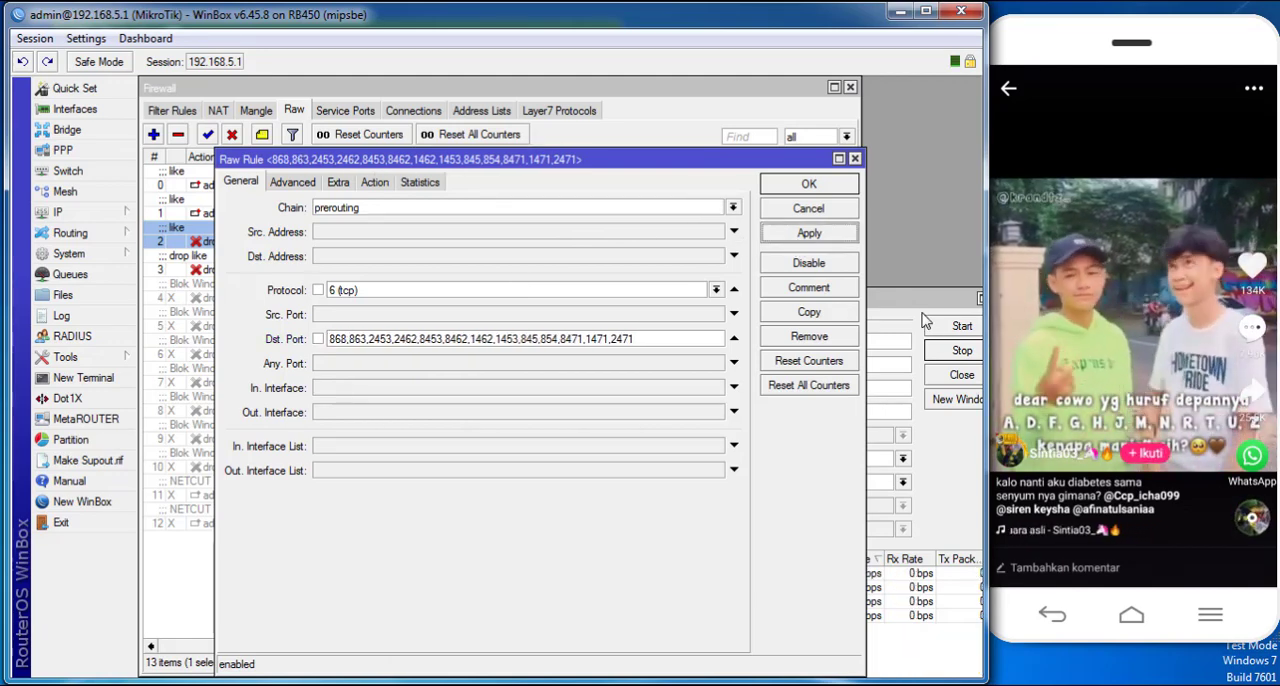
- Check another phone video's traffic in Torch, then append port 1467 to the drop rule's destination ports and apply
{"action": "left_click", "coordinate": [932, 338]}
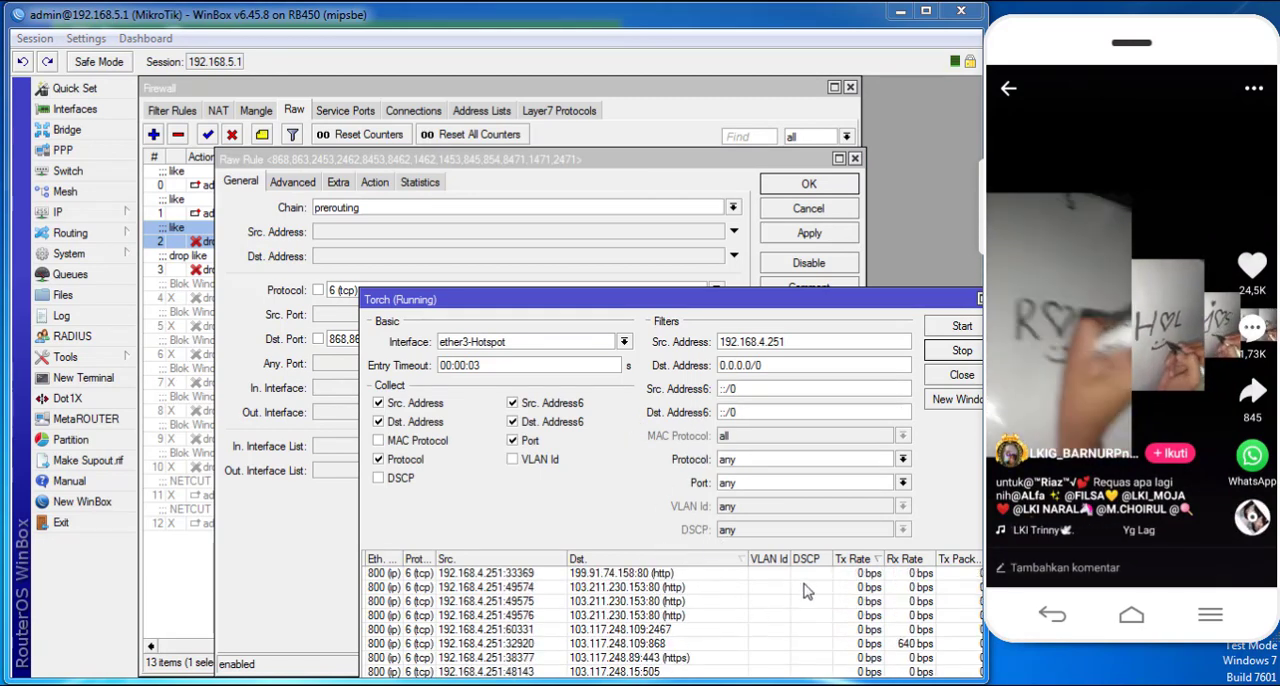
{"action": "left_click_drag", "start_coordinate": [1100, 430], "coordinate": [1140, 229]}
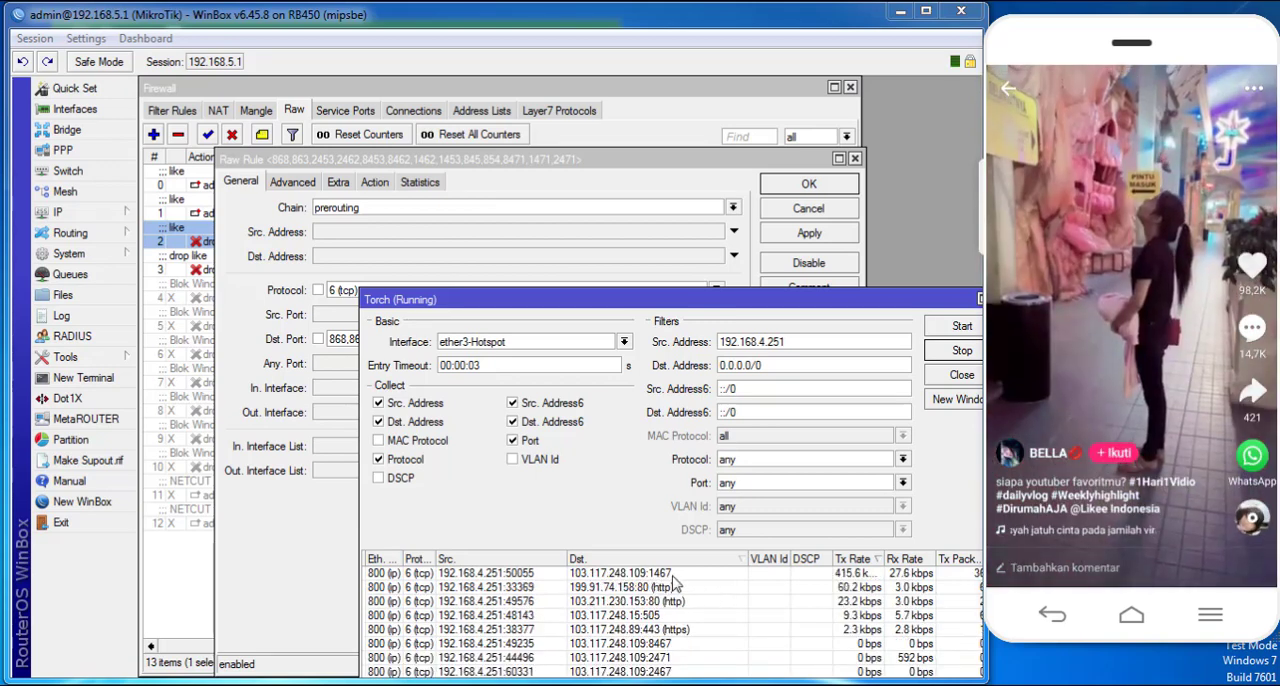
{"action": "left_click", "coordinate": [591, 188]}
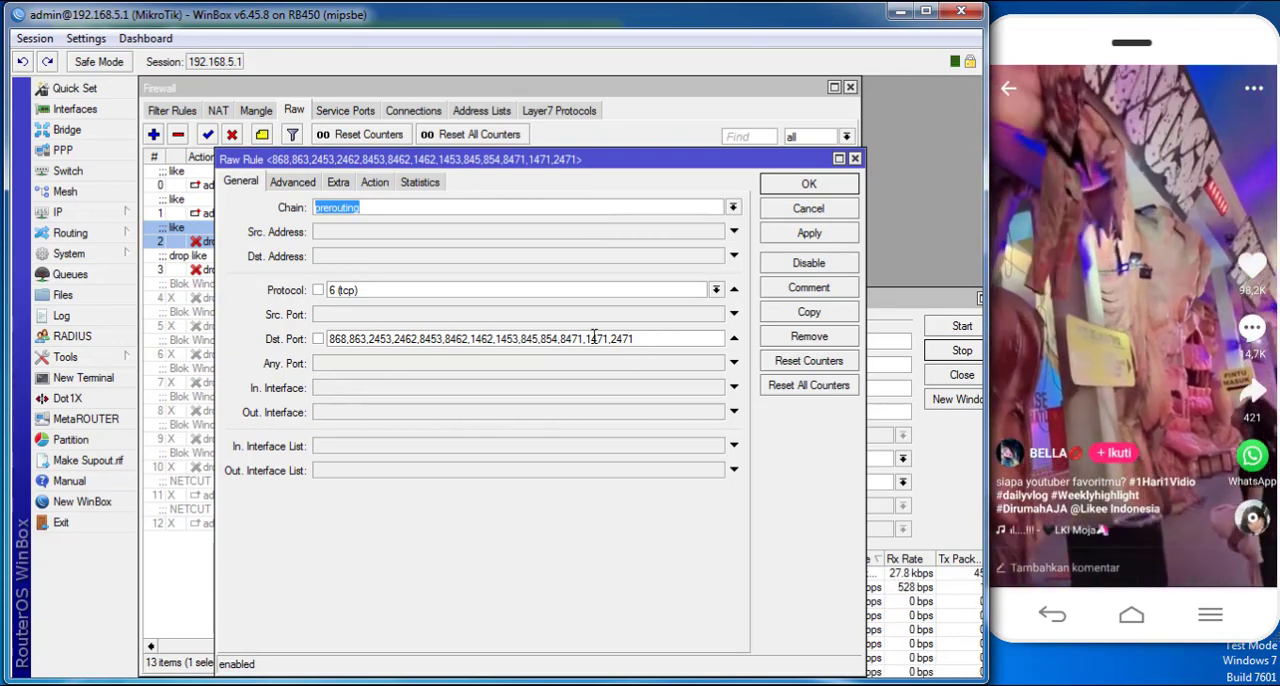
{"action": "left_click", "coordinate": [661, 340]}
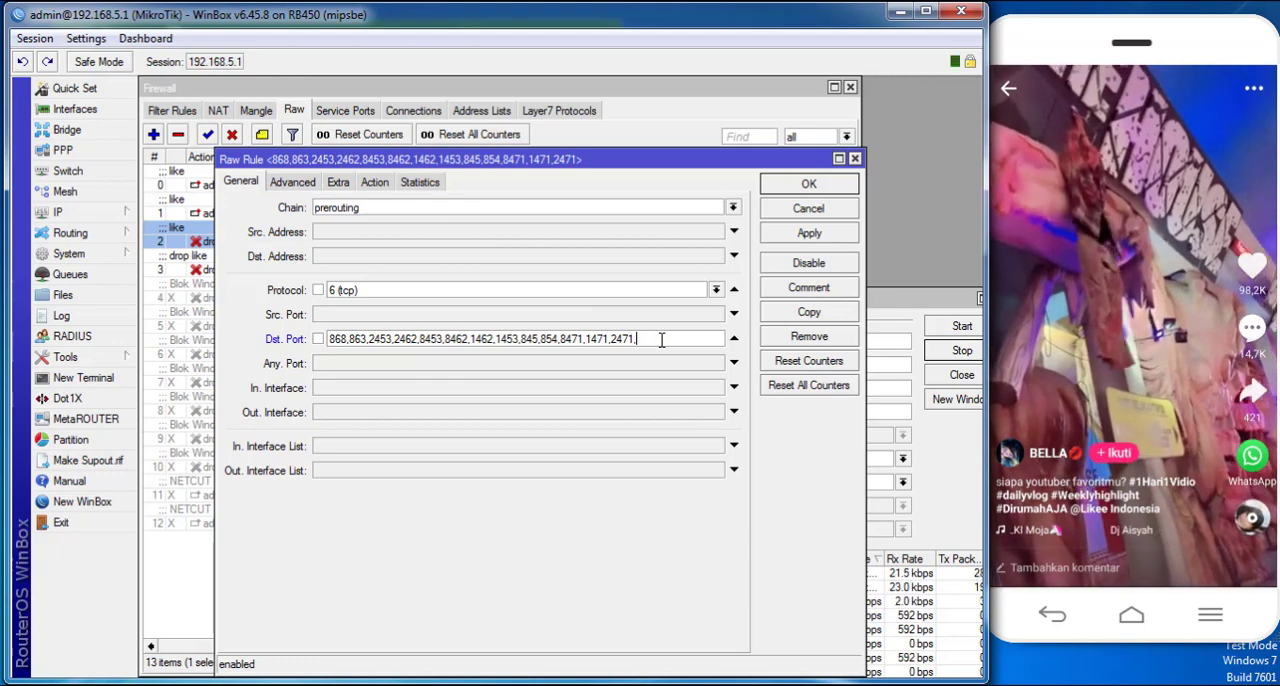
{"action": "type", "text": ",1467"}
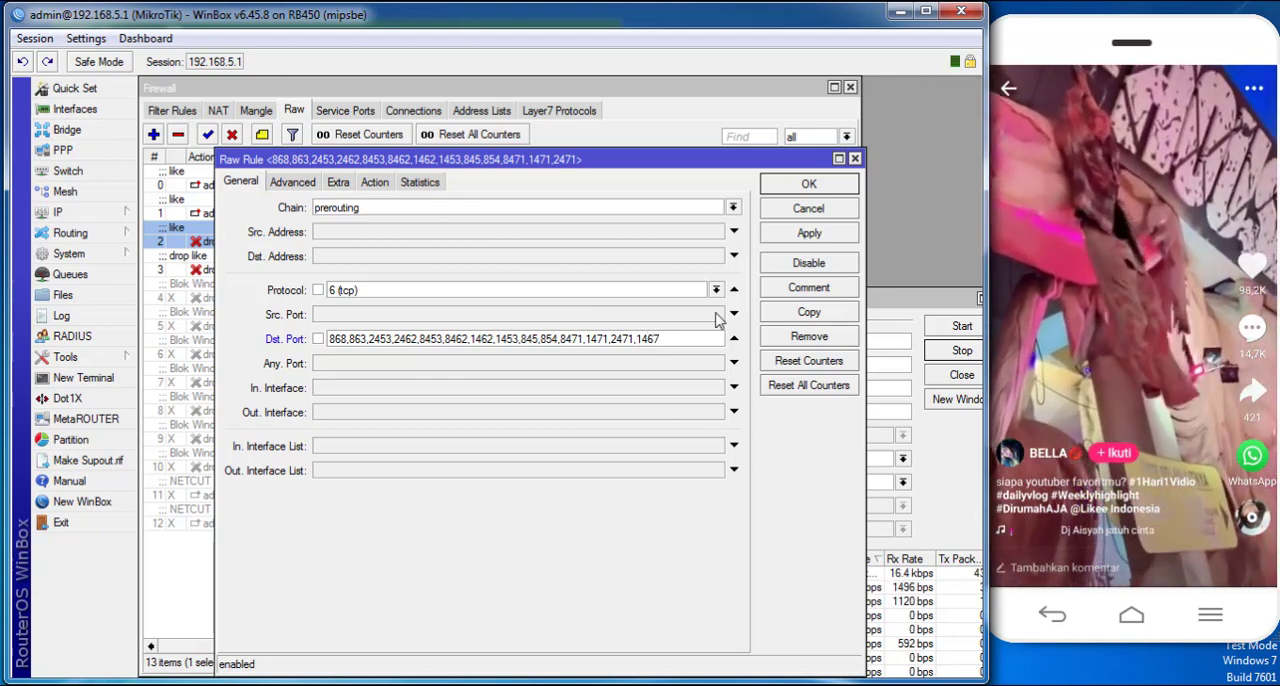
{"action": "left_click", "coordinate": [776, 234]}
- Swipe to the next phone video and rearrange the Raw Rule and Torch windows to show the port list and traffic together
{"action": "left_click_drag", "start_coordinate": [1092, 380], "coordinate": [1100, 205]}
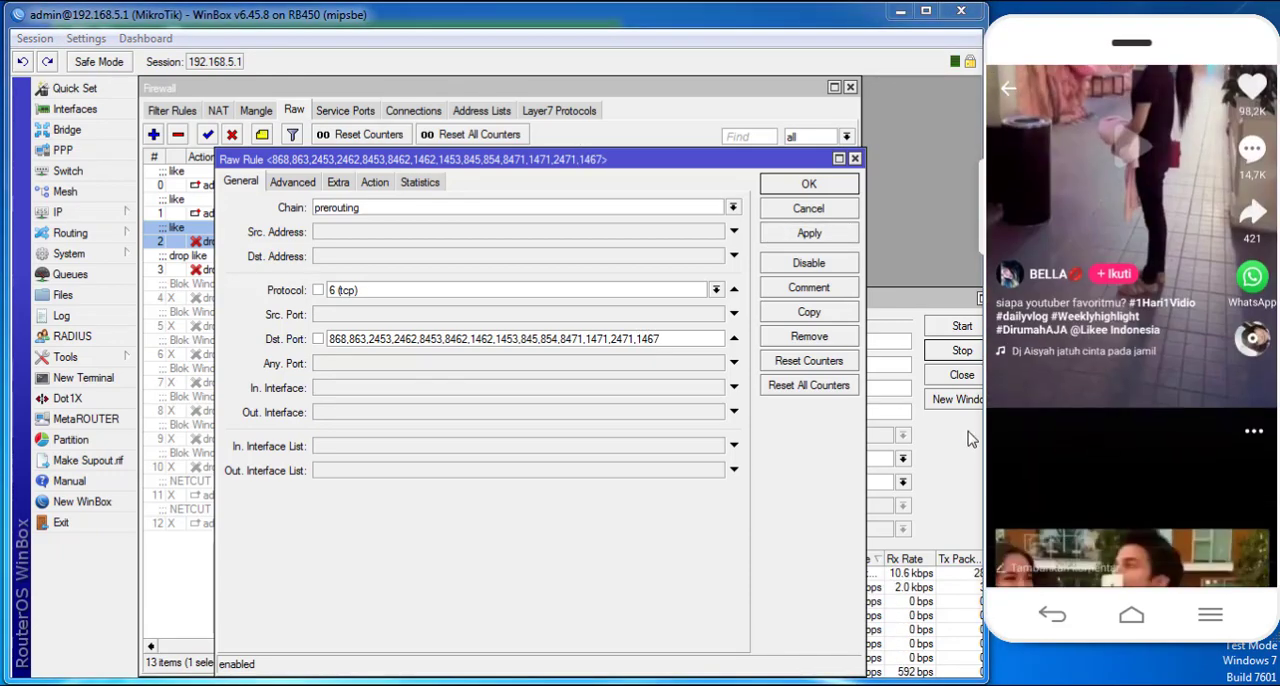
{"action": "left_click", "coordinate": [971, 437]}
{"action": "left_click_drag", "start_coordinate": [1125, 385], "coordinate": [1195, 130]}
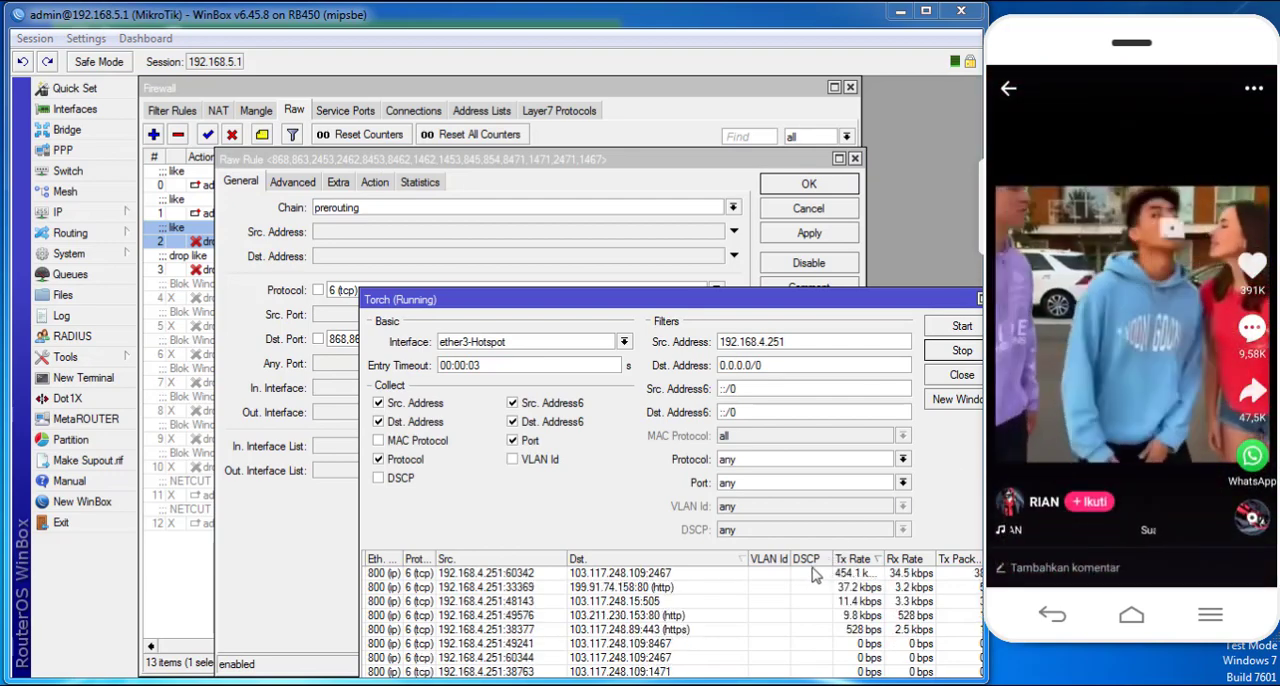
{"action": "left_click_drag", "start_coordinate": [584, 300], "coordinate": [570, 349]}
{"action": "left_click_drag", "start_coordinate": [560, 159], "coordinate": [537, 88]}
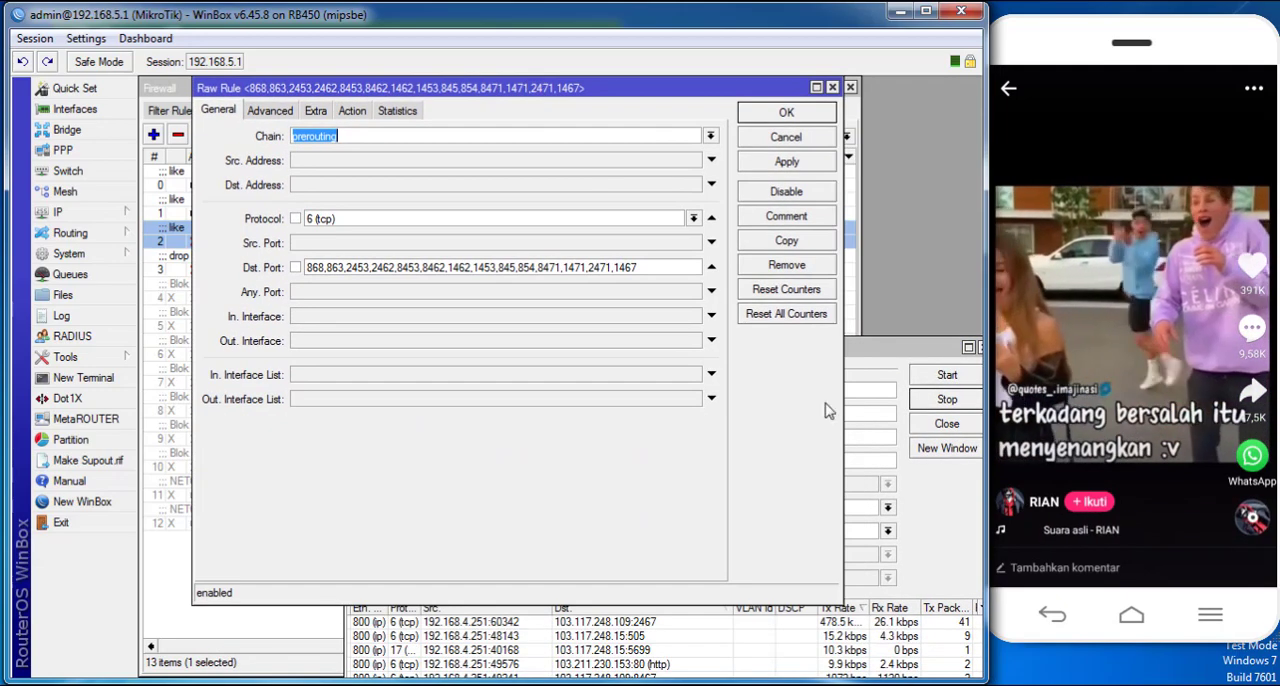
{"action": "left_click_drag", "start_coordinate": [869, 344], "coordinate": [869, 298]}
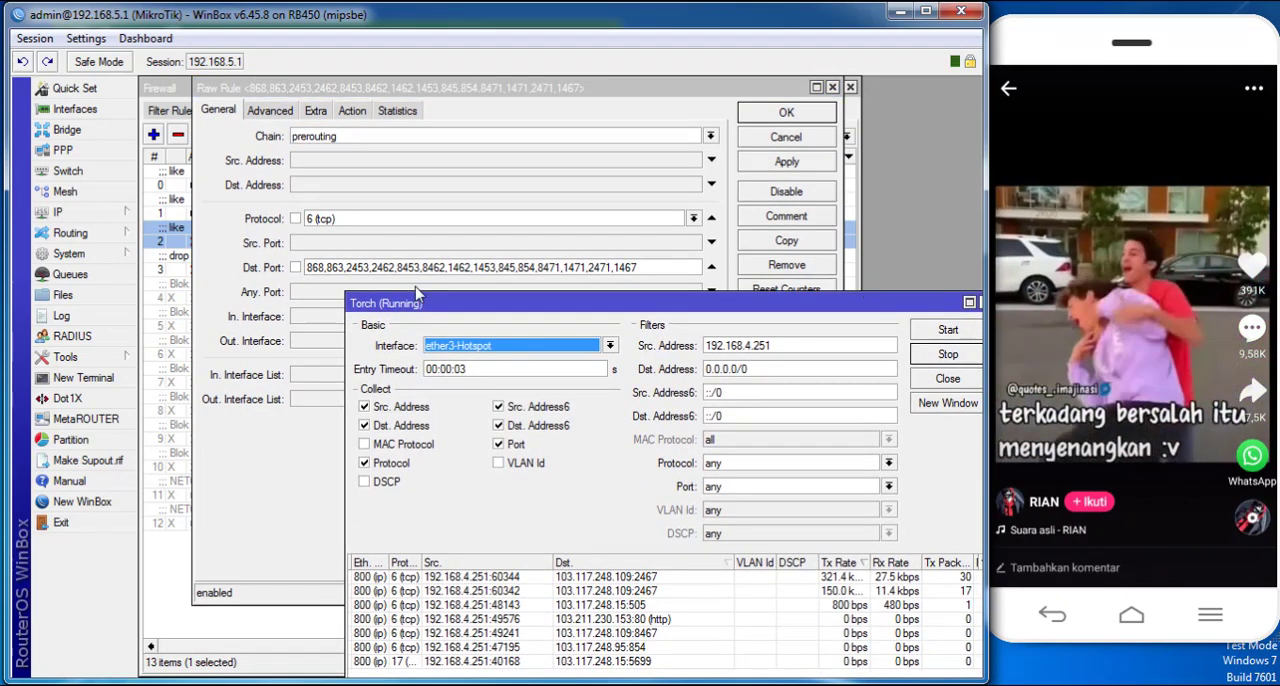
- Append port 2467 to the destination ports of the tcp drop raw rule and apply it
{"action": "left_click", "coordinate": [645, 268]}
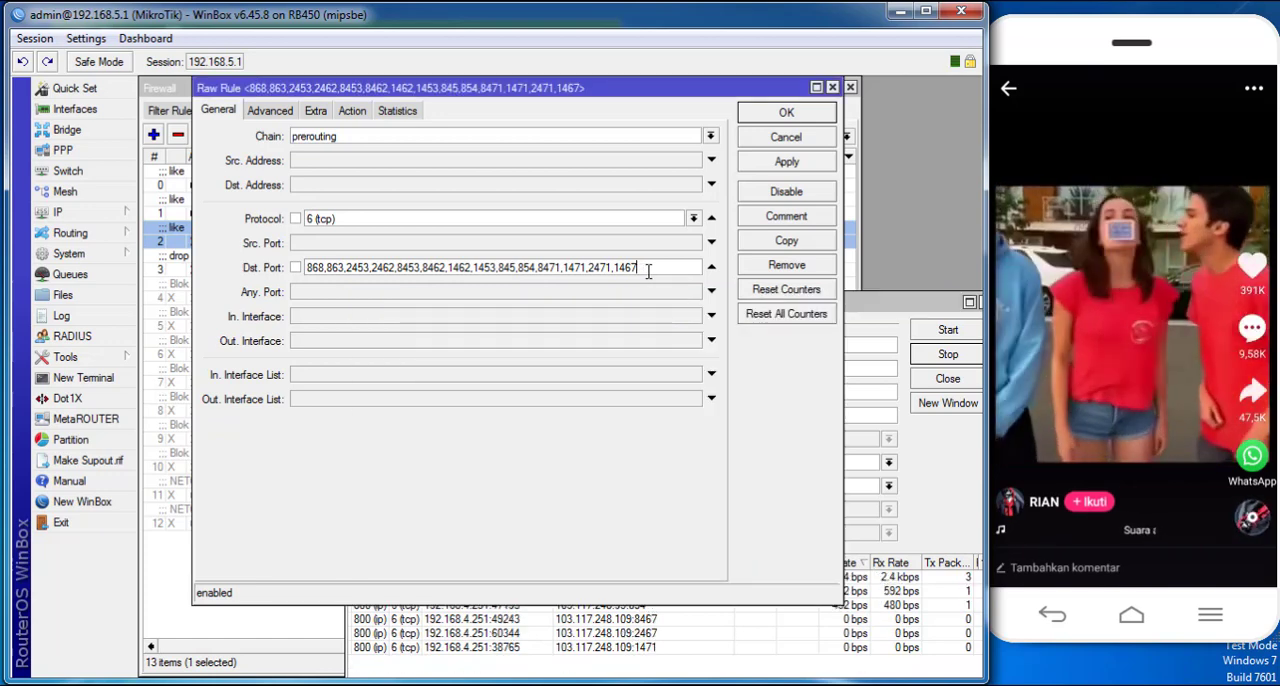
{"action": "type", "text": "246"}
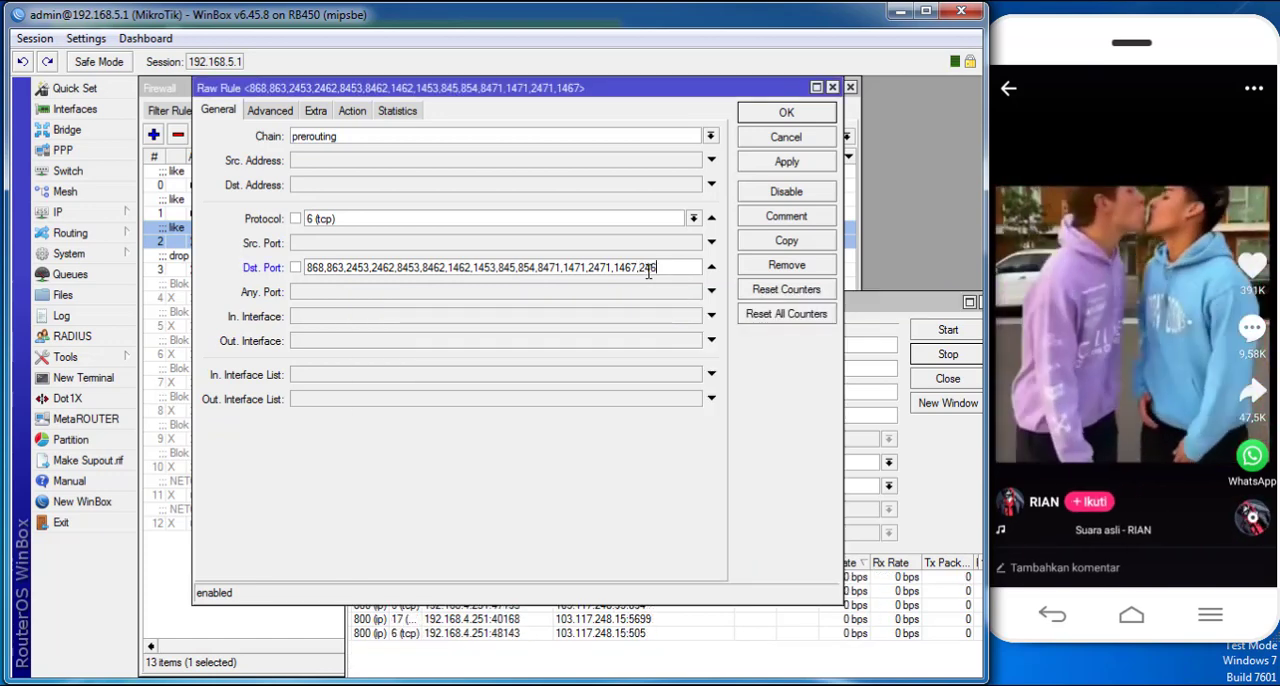
{"action": "type", "text": "7"}
{"action": "left_click", "coordinate": [786, 161]}
- Swipe to another phone video, check Torch for destination ports missing from the drop rule, and reapply the rule
{"action": "left_click", "coordinate": [928, 320]}
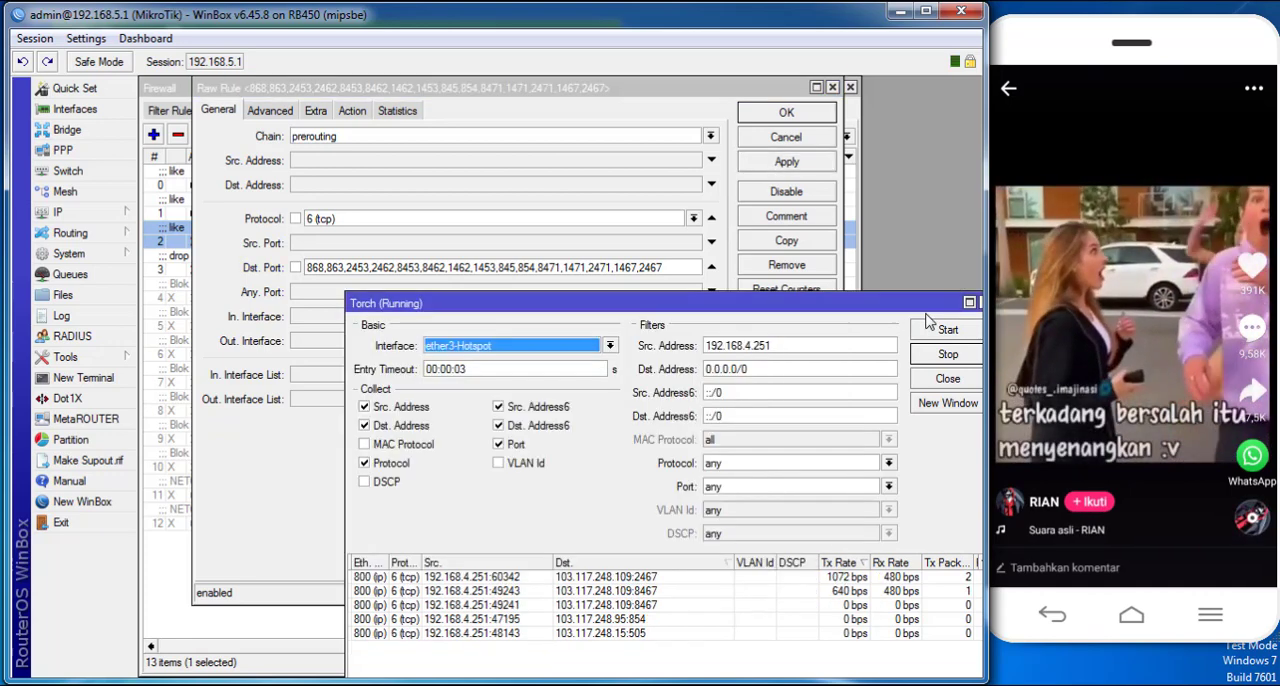
{"action": "left_click_drag", "start_coordinate": [1125, 400], "coordinate": [1153, 138]}
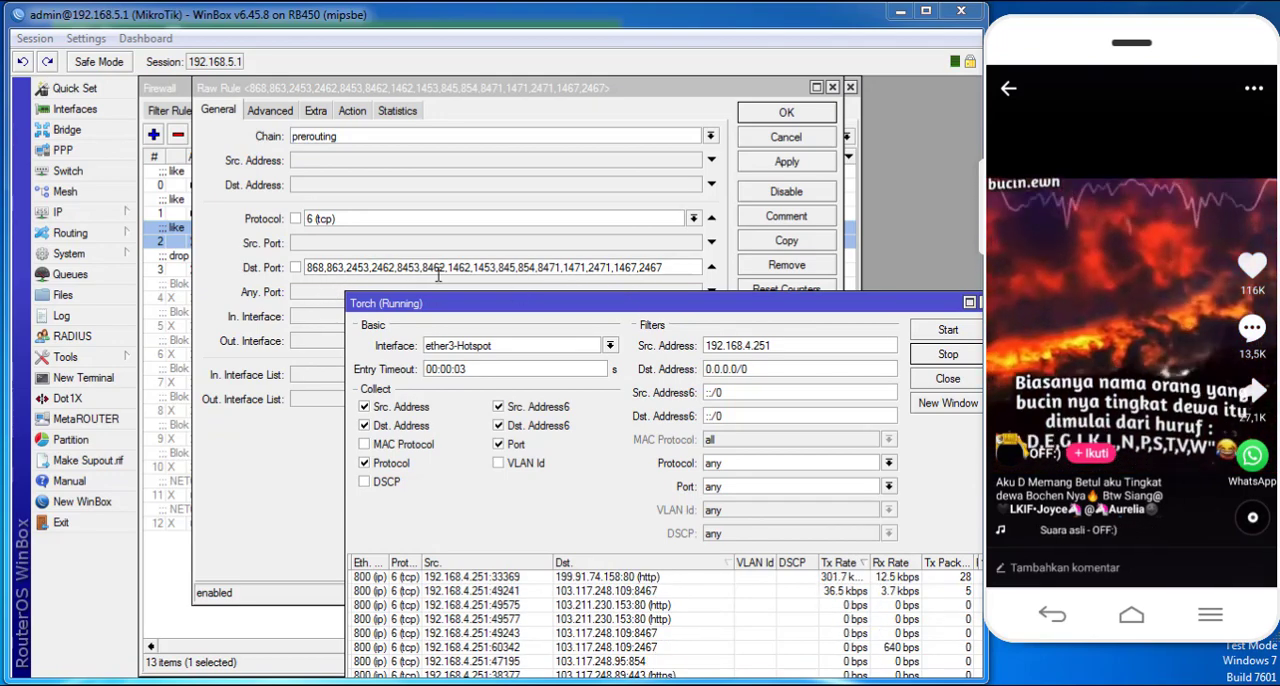
{"action": "left_click", "coordinate": [684, 268]}
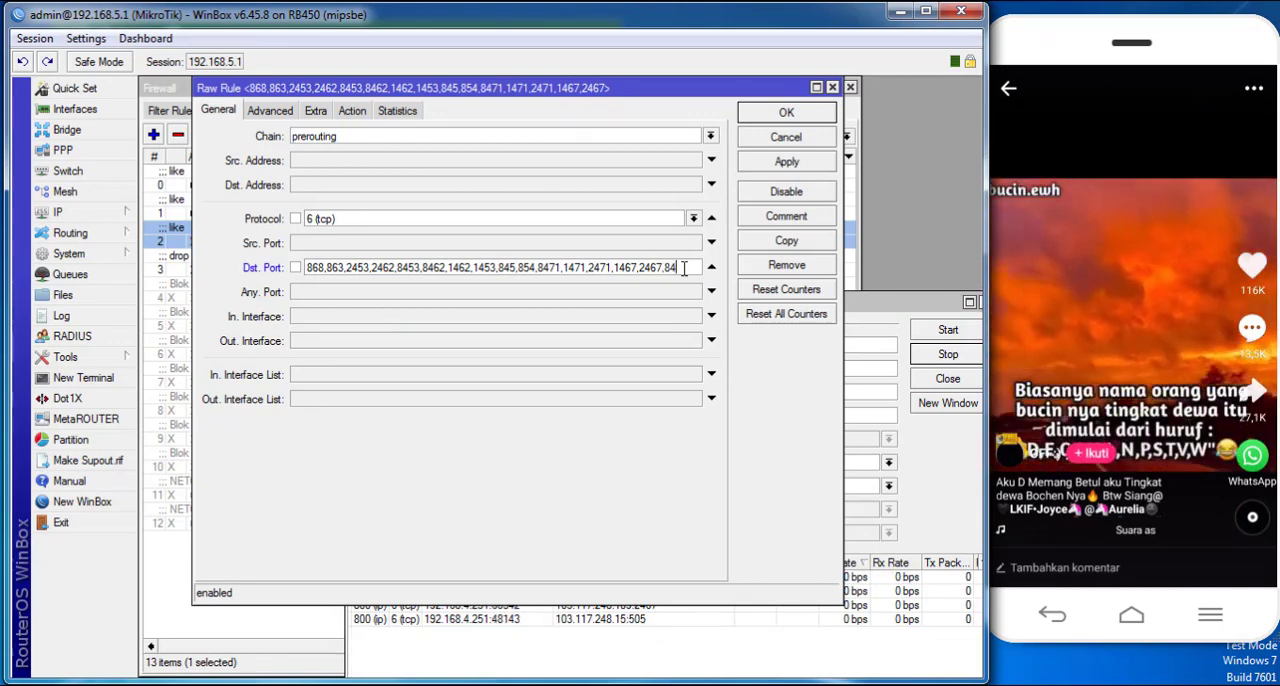
{"action": "left_click", "coordinate": [786, 162]}
{"action": "key", "text": "Return"}
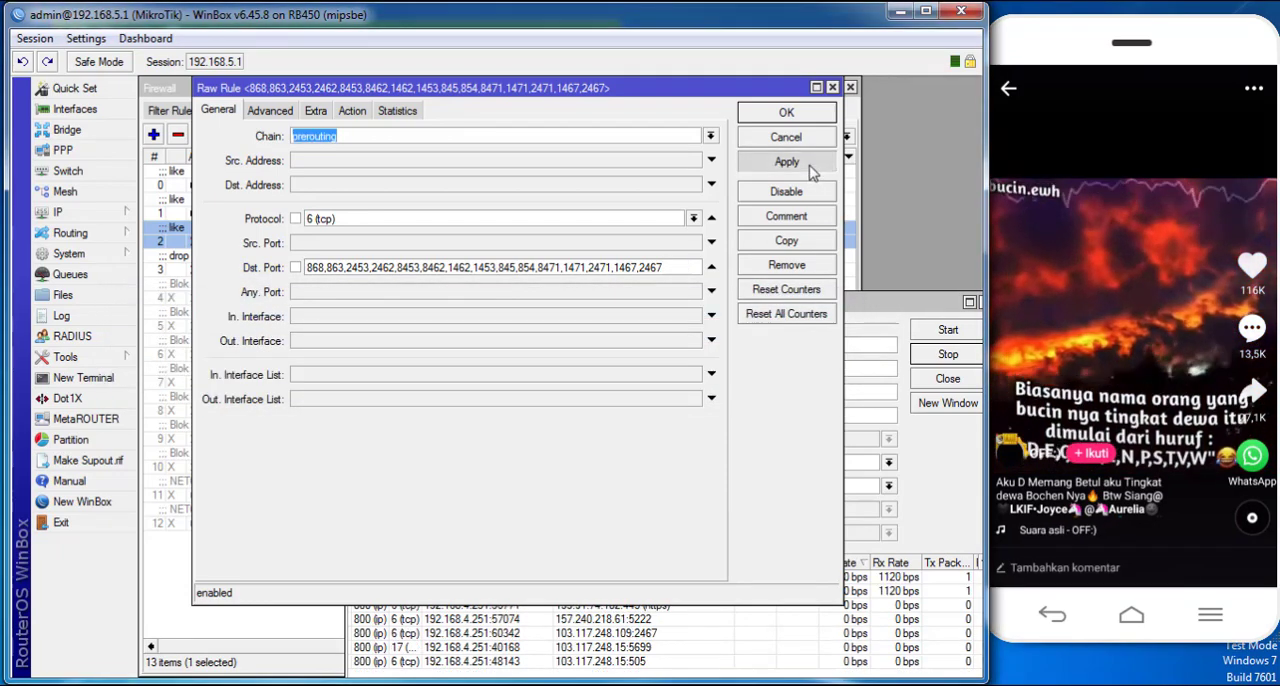
- Copy the tcp drop rule, close the original, set the copy's destination port to 8467, and apply it
{"action": "left_click", "coordinate": [786, 240]}
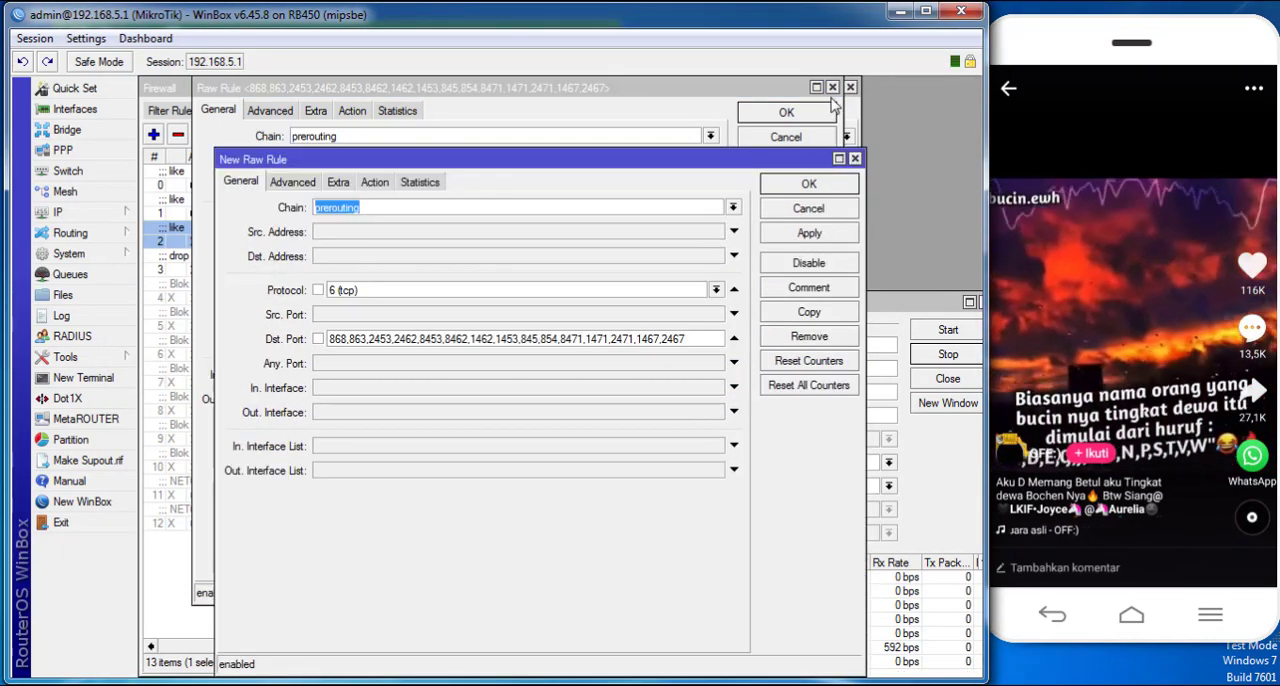
{"action": "left_click", "coordinate": [832, 88]}
{"action": "left_click", "coordinate": [668, 159]}
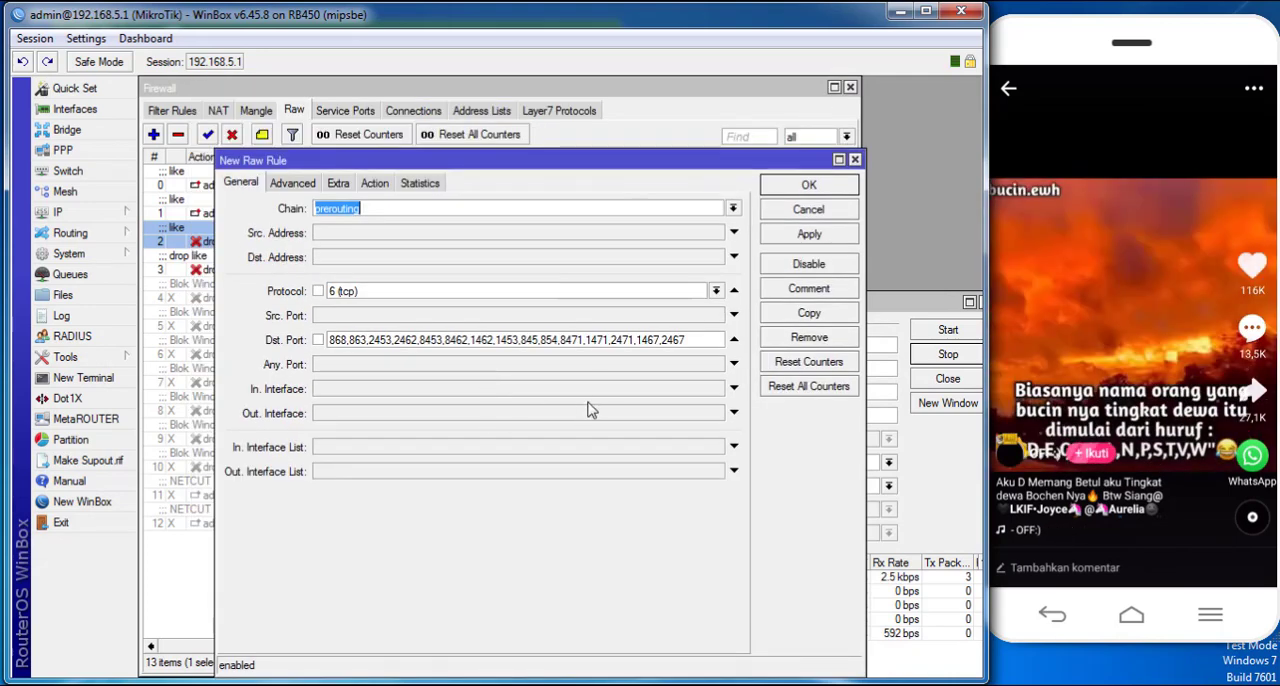
{"action": "double_click", "coordinate": [601, 340]}
{"action": "type", "text": "8"}
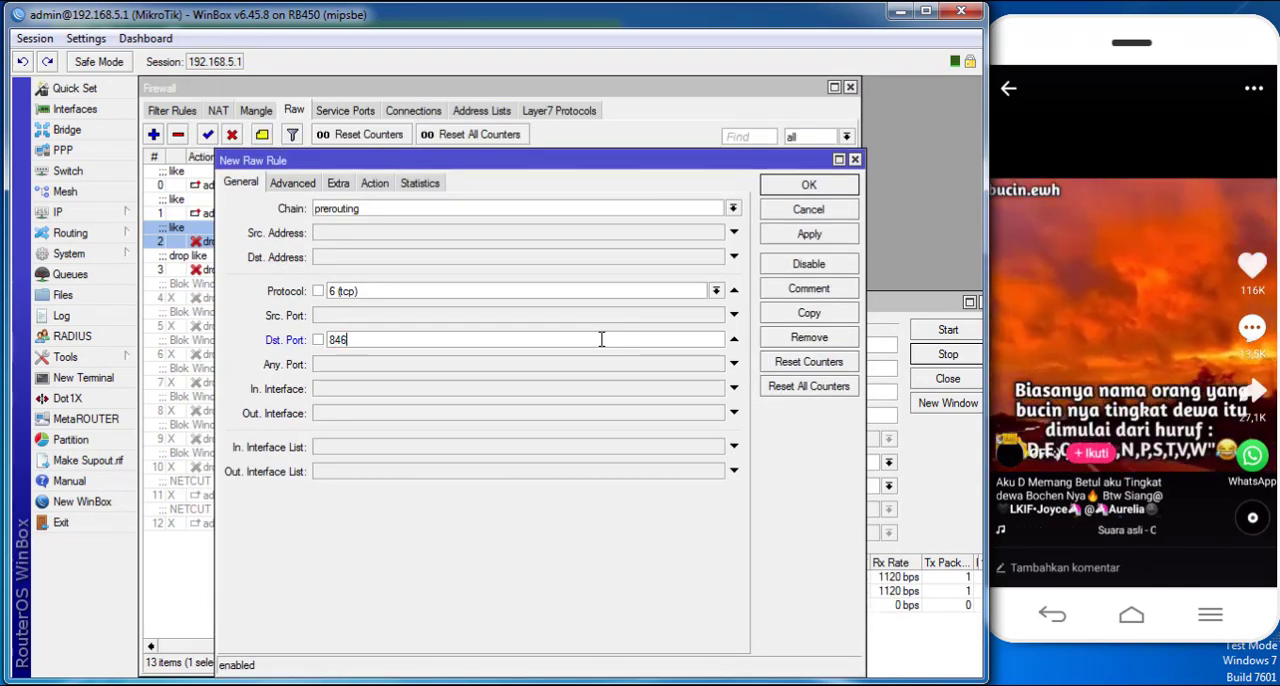
{"action": "left_click", "coordinate": [808, 234]}
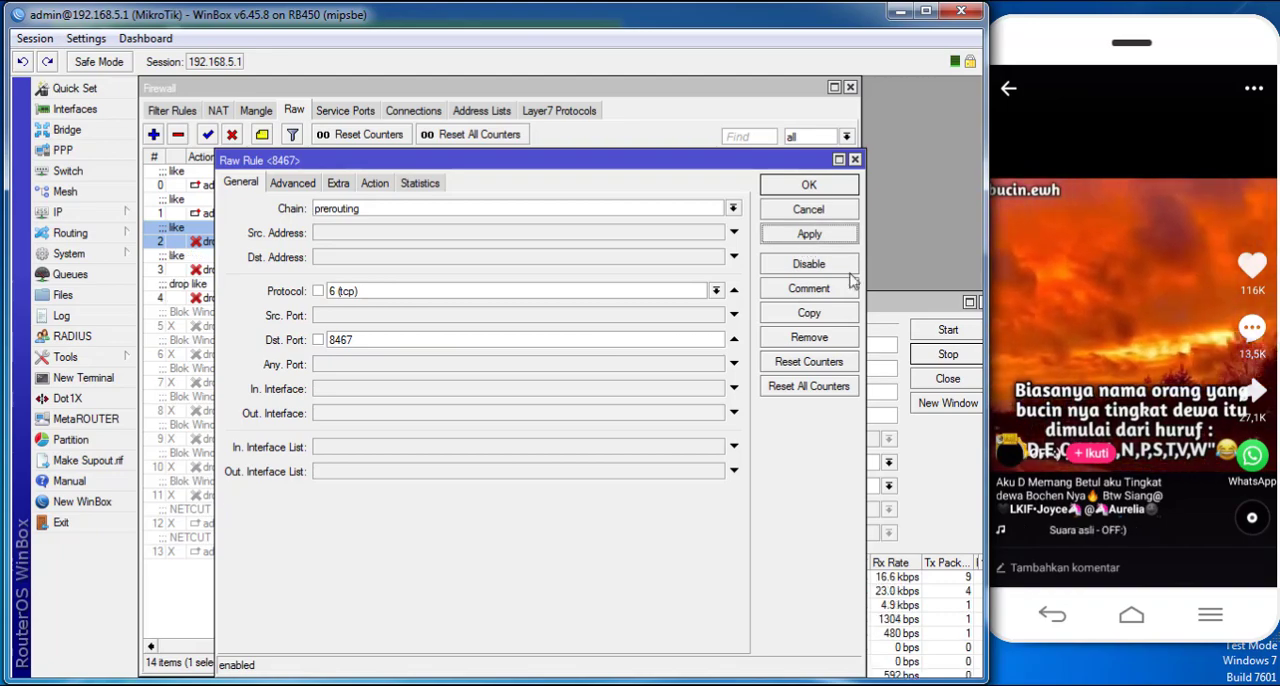
- Swipe through several phone videos and check Torch for destination ports that neither drop rule covers
{"action": "left_click", "coordinate": [893, 313]}
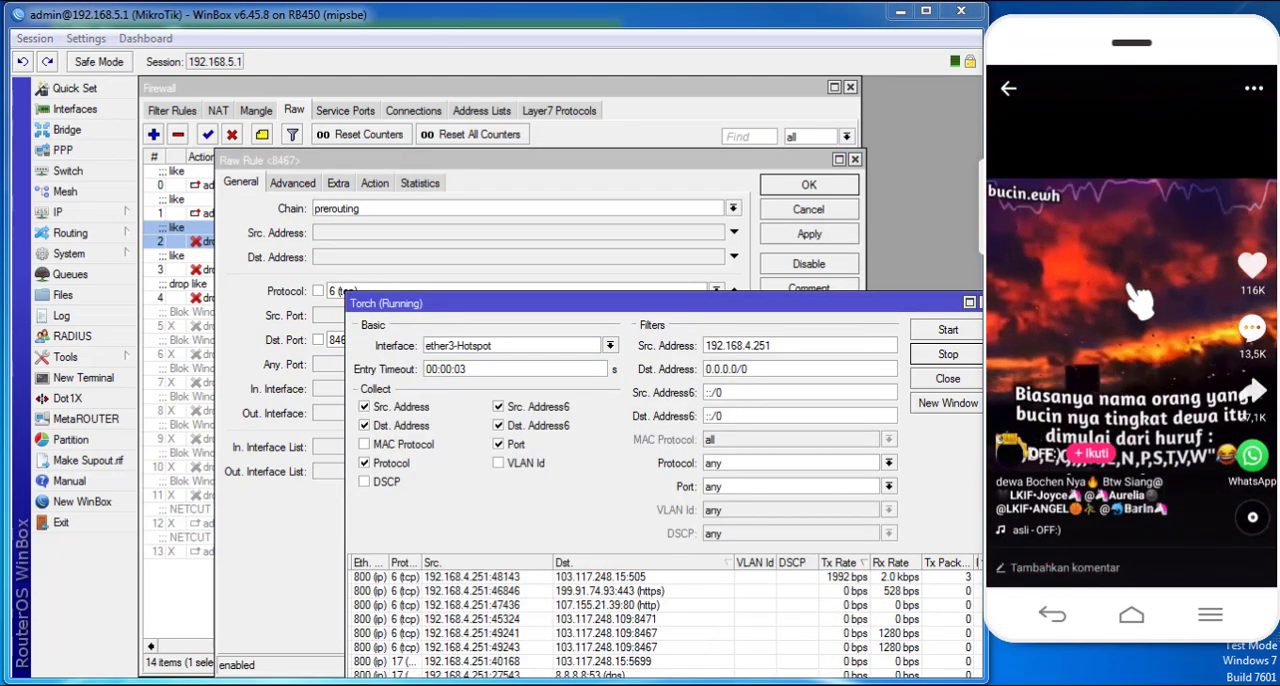
{"action": "left_click_drag", "start_coordinate": [1097, 462], "coordinate": [1145, 385]}
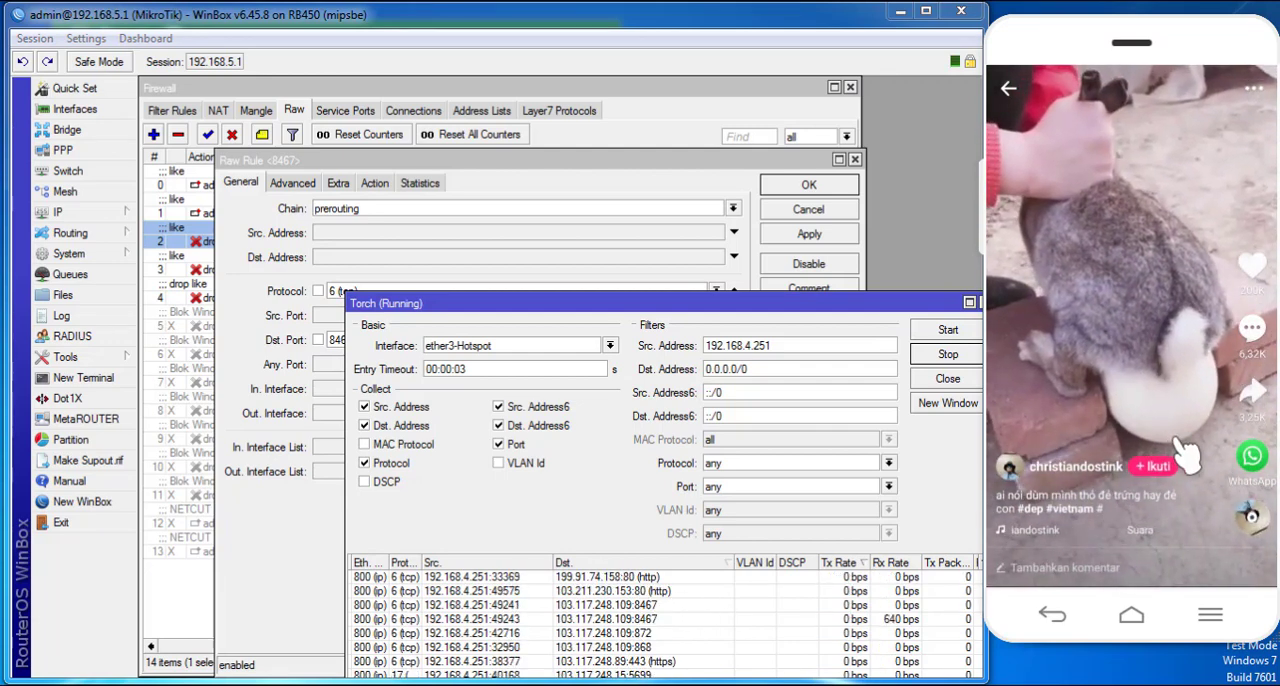
{"action": "left_click_drag", "start_coordinate": [1180, 241], "coordinate": [1188, 195]}
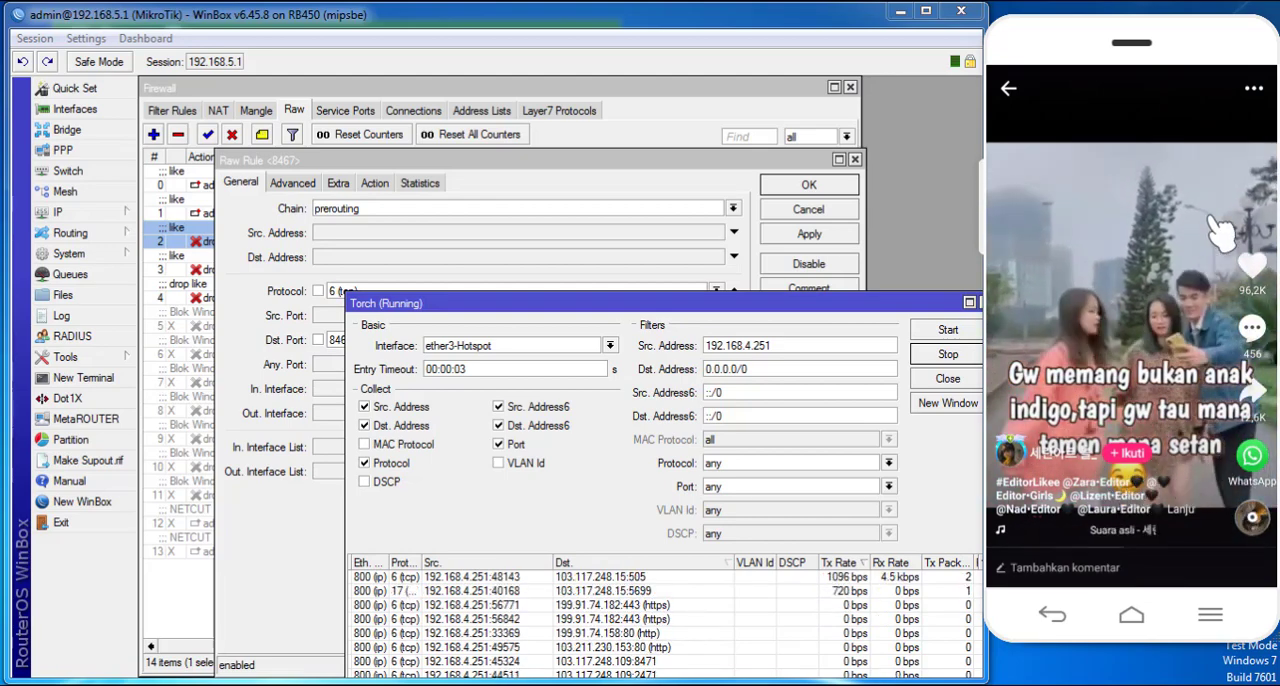
{"action": "left_click_drag", "start_coordinate": [1108, 447], "coordinate": [1098, 320]}
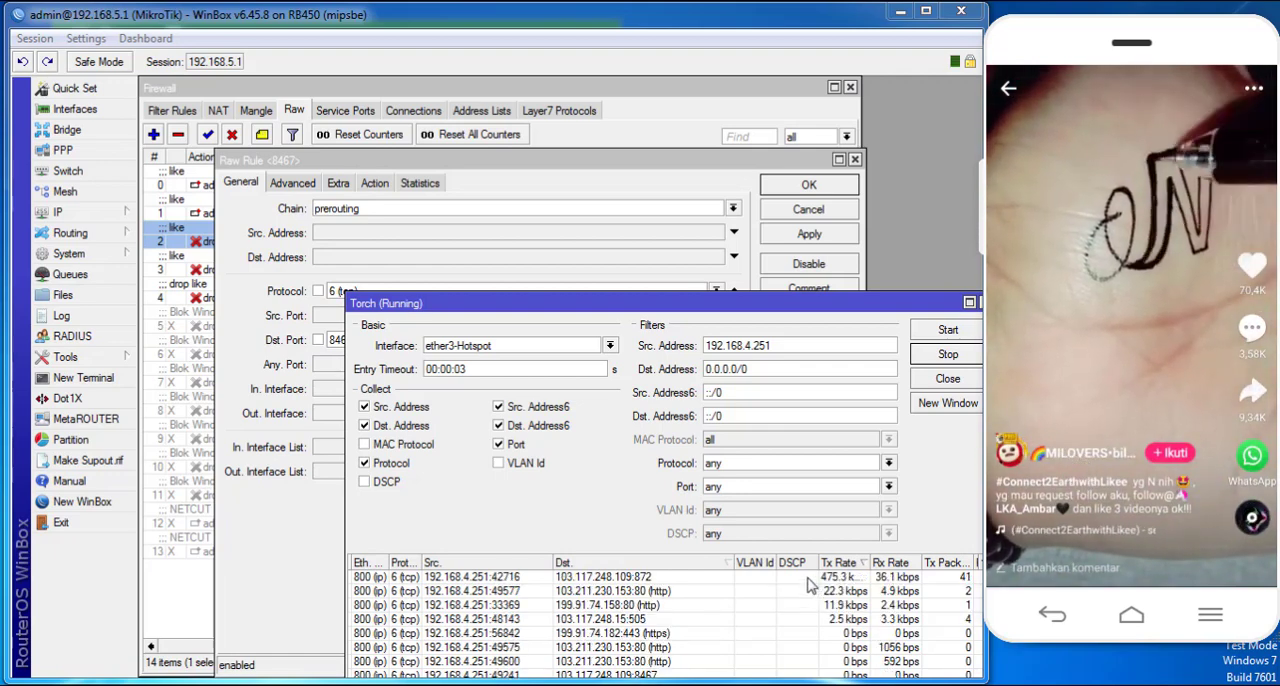
- Append port 872 to the destination ports of the second tcp drop raw rule, apply it, and return to Torch
{"action": "left_click_drag", "start_coordinate": [302, 161], "coordinate": [318, 193]}
{"action": "left_click", "coordinate": [410, 380]}
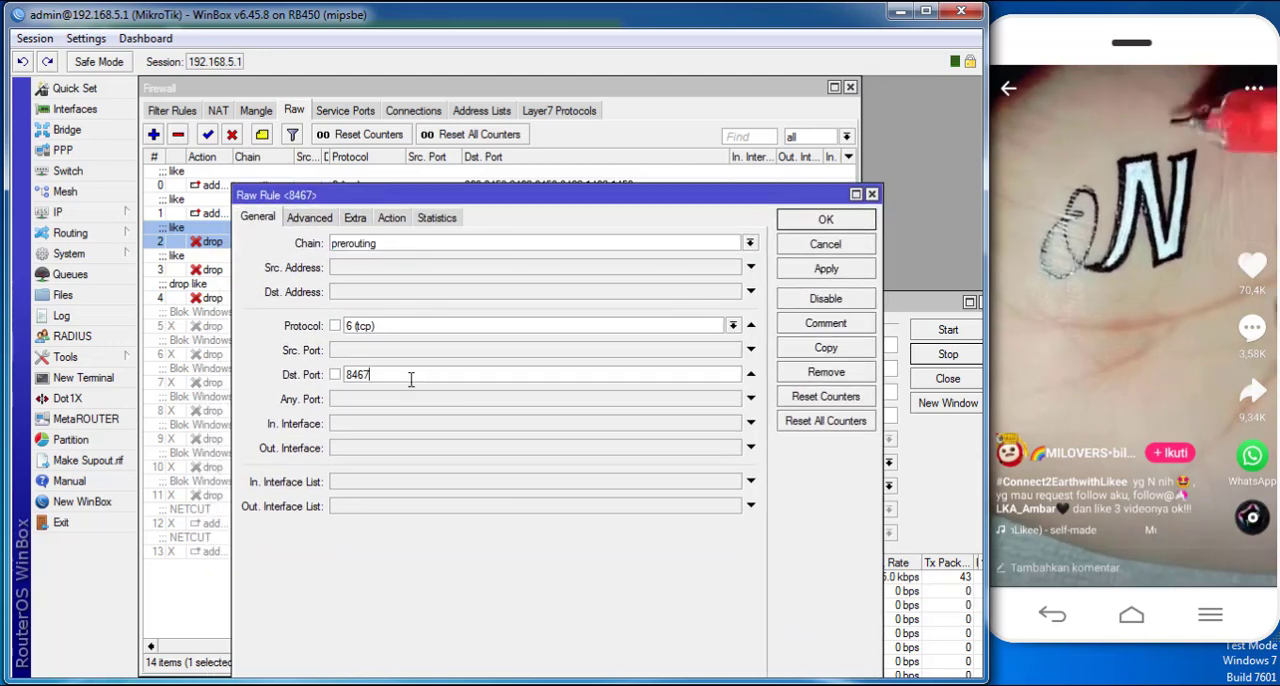
{"action": "type", "text": ",872"}
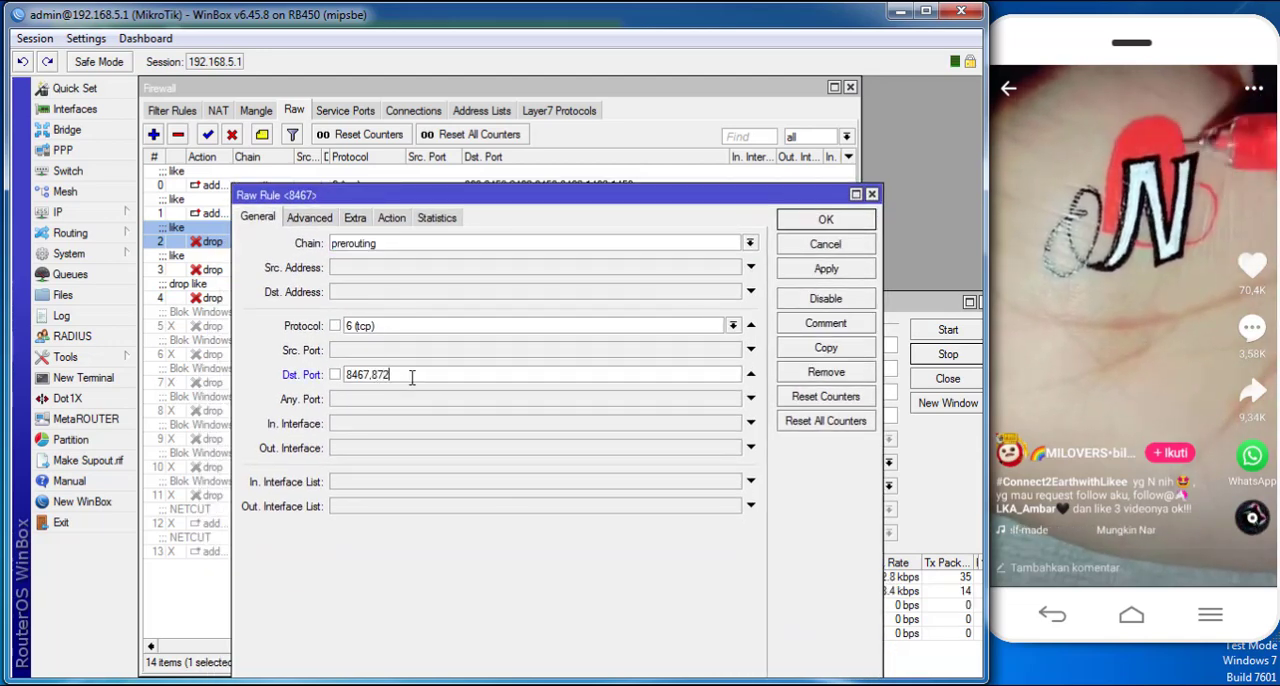
{"action": "left_click", "coordinate": [825, 272]}
{"action": "left_click", "coordinate": [936, 308]}
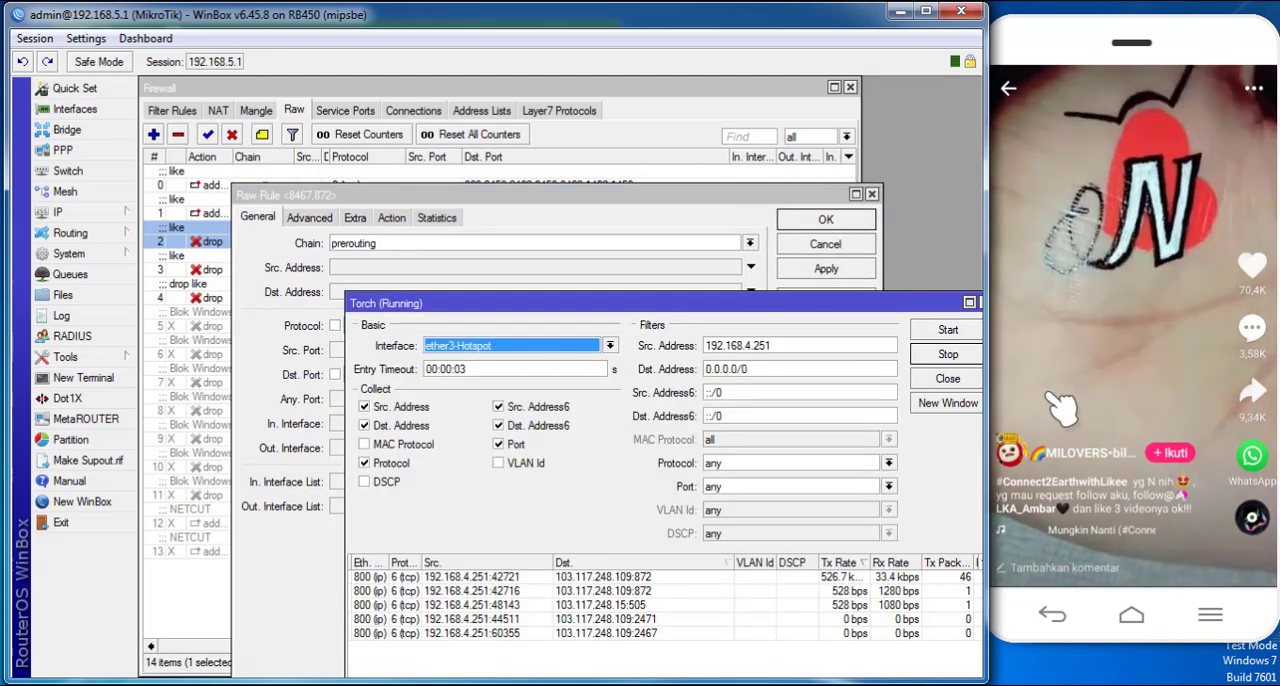
- Swipe through a series of phone videos and check Torch for destination ports missing from both drop rules
{"action": "left_click_drag", "start_coordinate": [1050, 400], "coordinate": [1075, 220]}
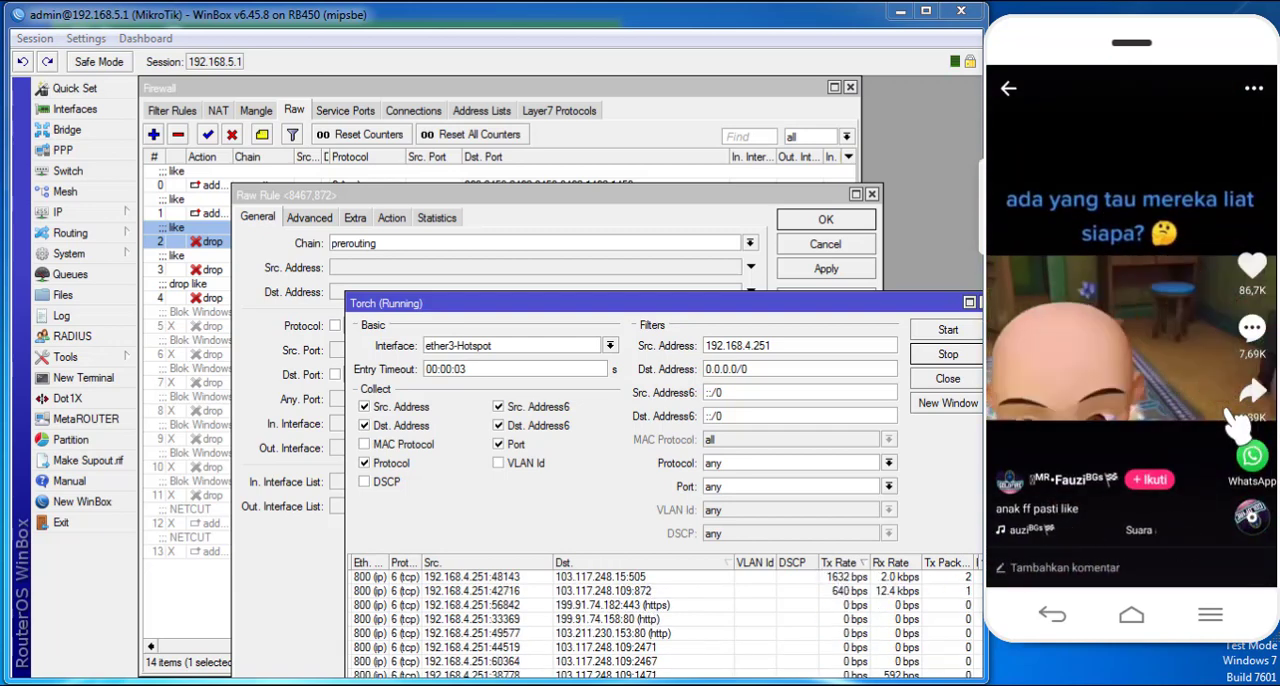
{"action": "left_click_drag", "start_coordinate": [1158, 430], "coordinate": [1150, 217]}
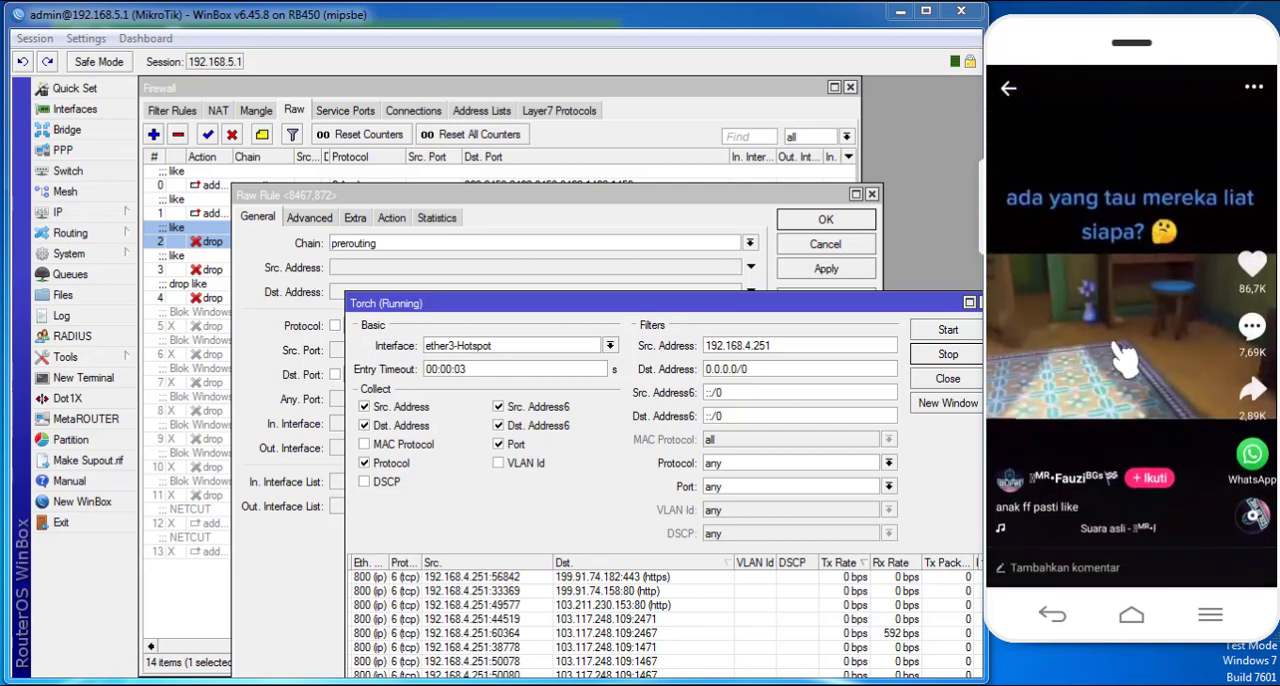
{"action": "left_click_drag", "start_coordinate": [1117, 343], "coordinate": [1090, 195]}
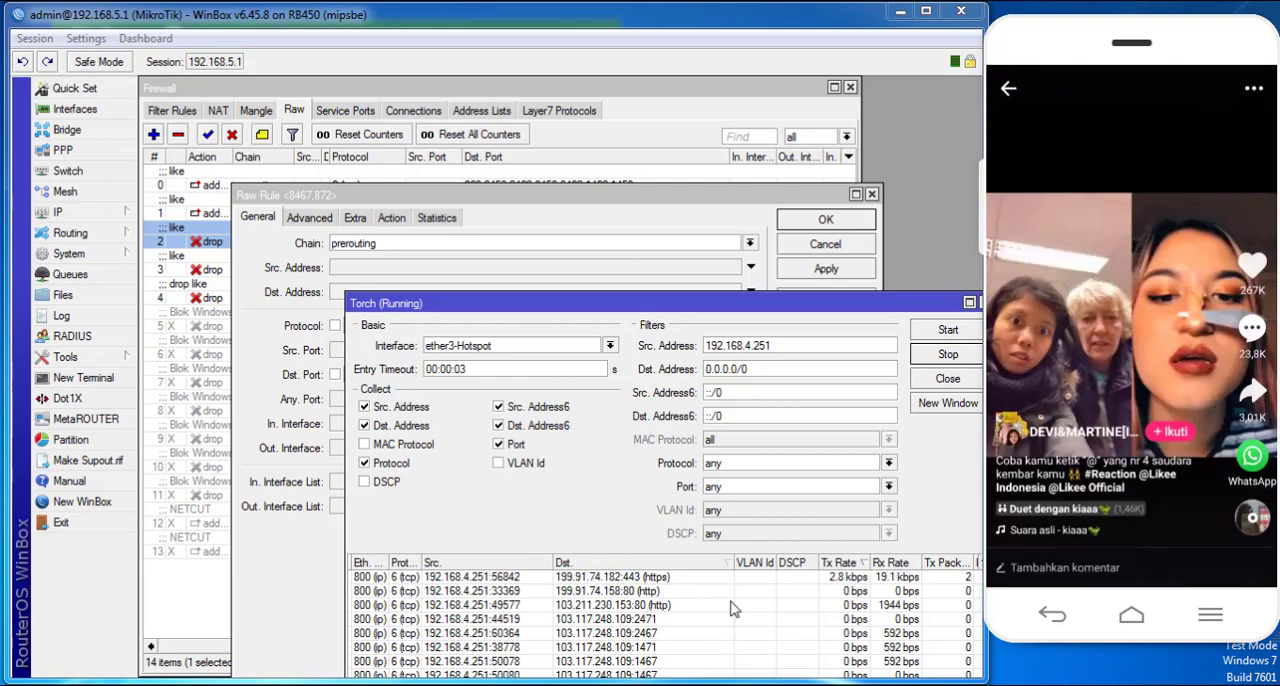
{"action": "left_click_drag", "start_coordinate": [1152, 432], "coordinate": [1166, 186]}
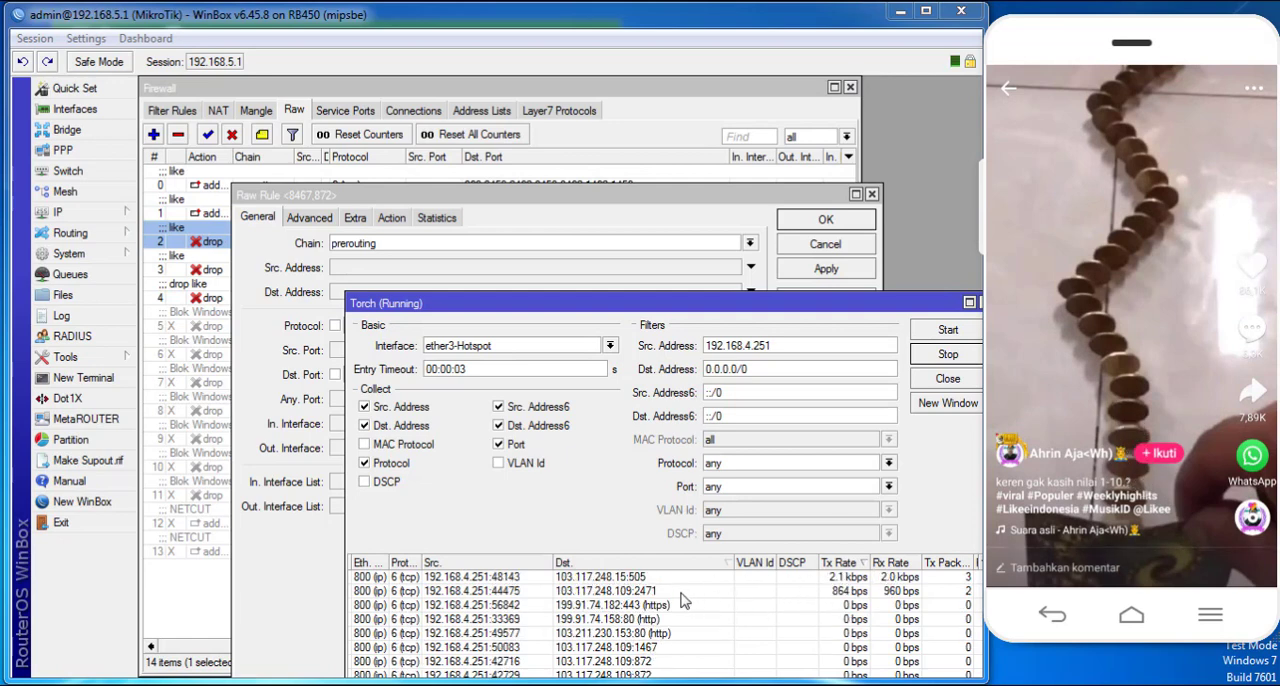
{"action": "left_click_drag", "start_coordinate": [1132, 410], "coordinate": [1185, 86]}
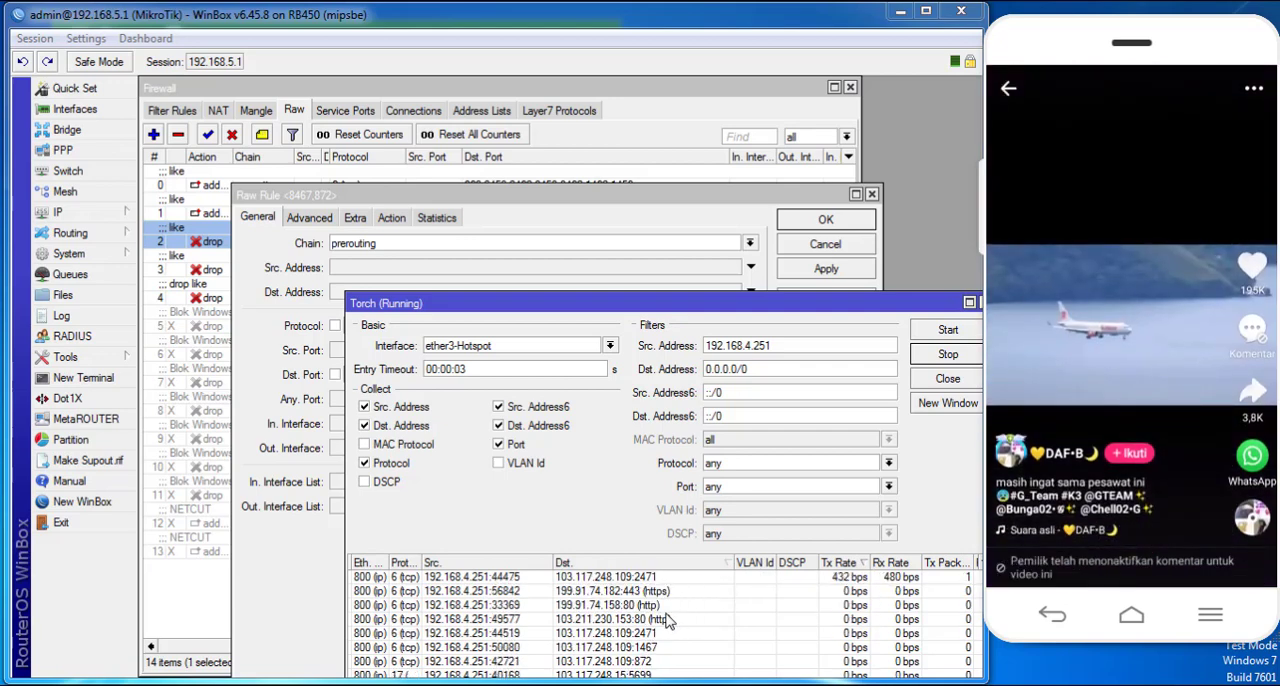
{"action": "left_click_drag", "start_coordinate": [1078, 450], "coordinate": [1122, 368]}
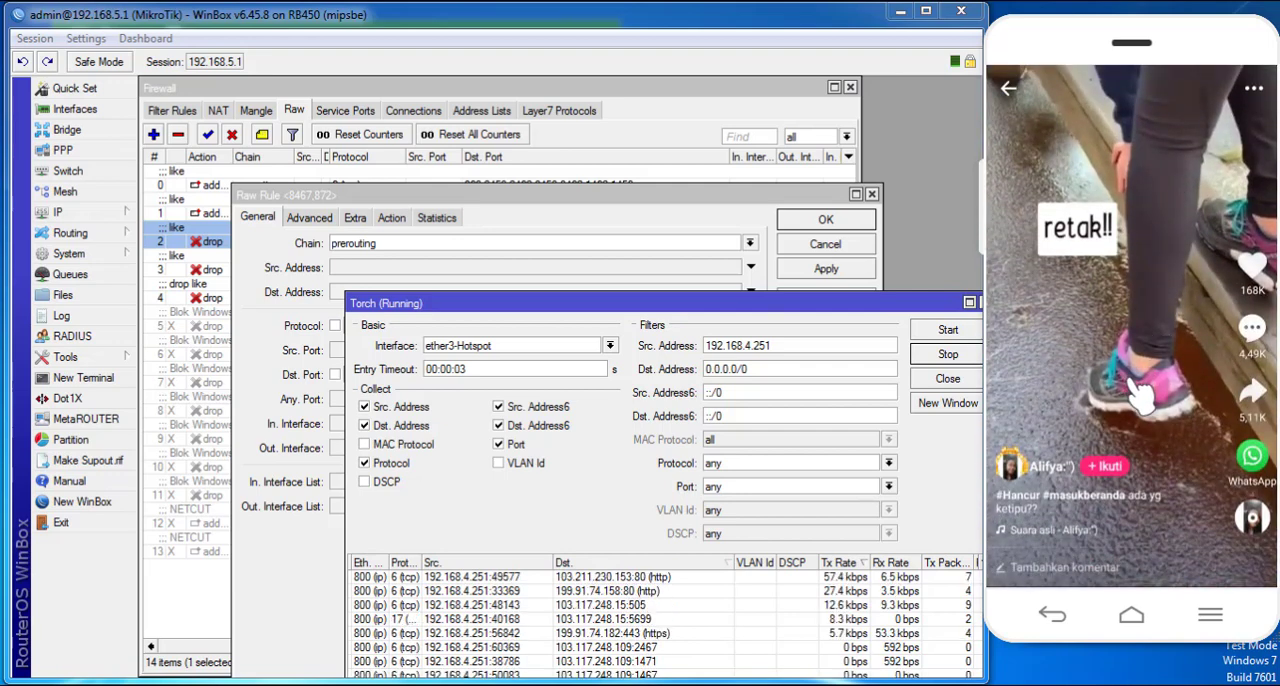
{"action": "left_click_drag", "start_coordinate": [1136, 398], "coordinate": [1152, 372]}
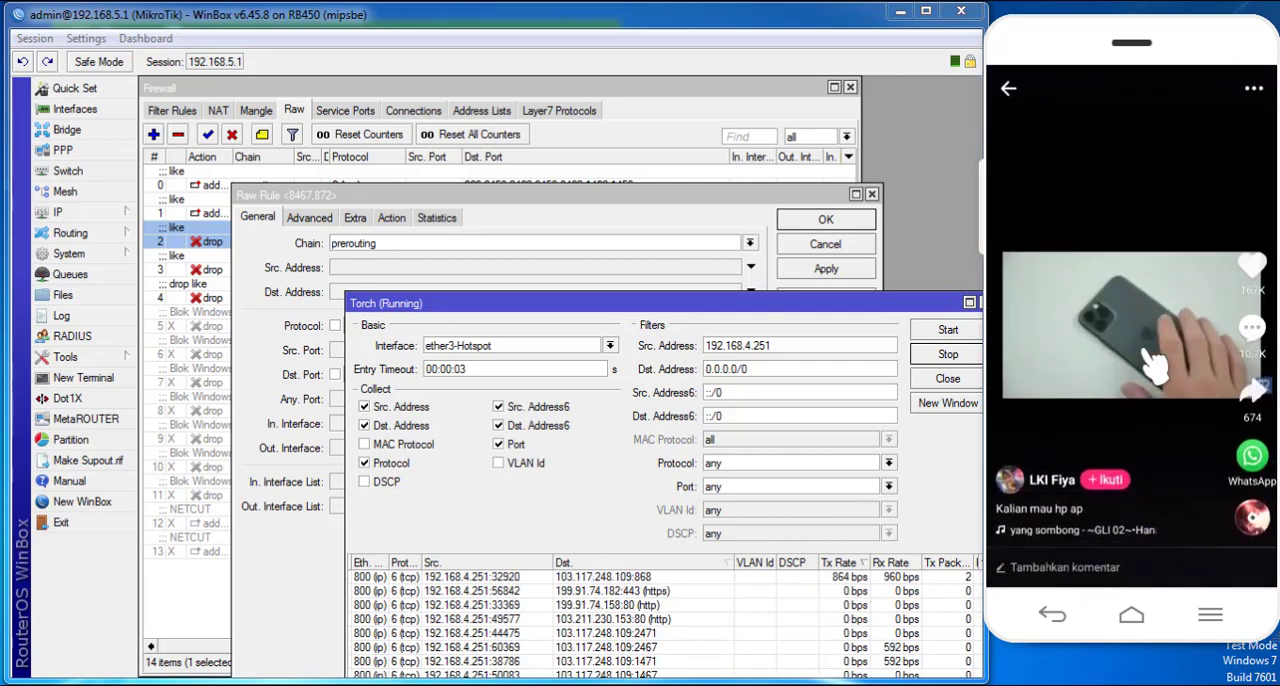
{"action": "left_click_drag", "start_coordinate": [1140, 434], "coordinate": [1150, 172]}
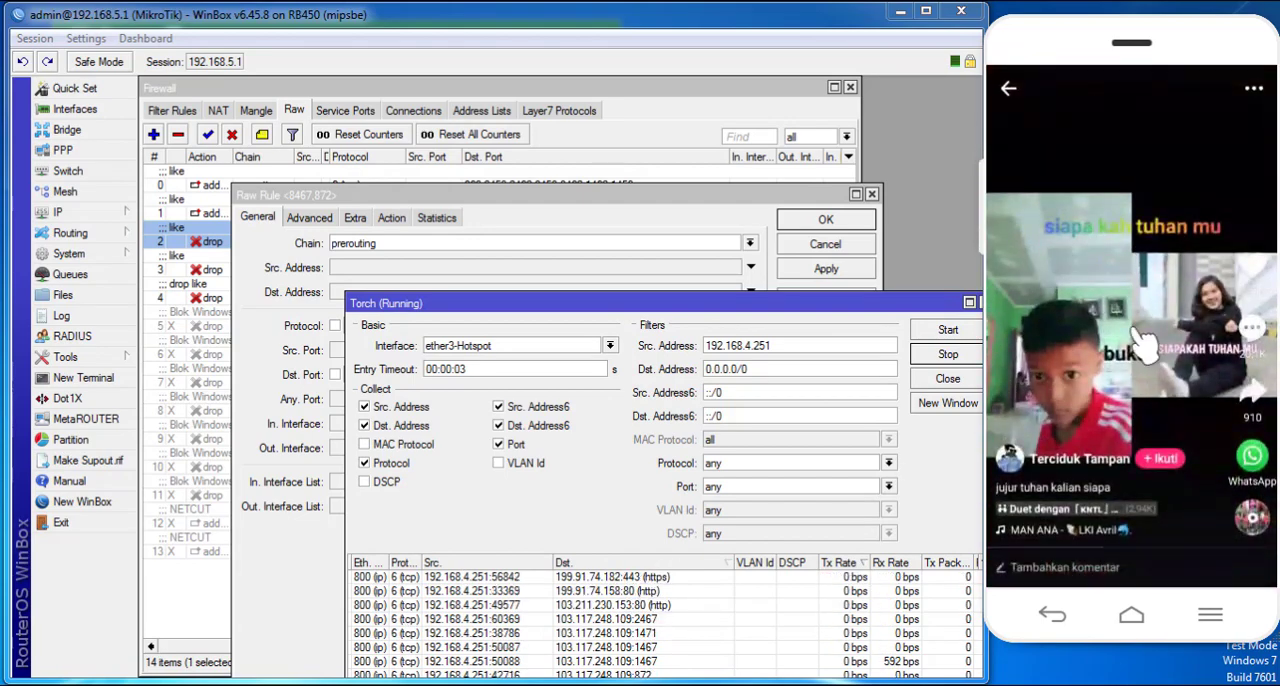
{"action": "left_click_drag", "start_coordinate": [1115, 394], "coordinate": [1134, 175]}
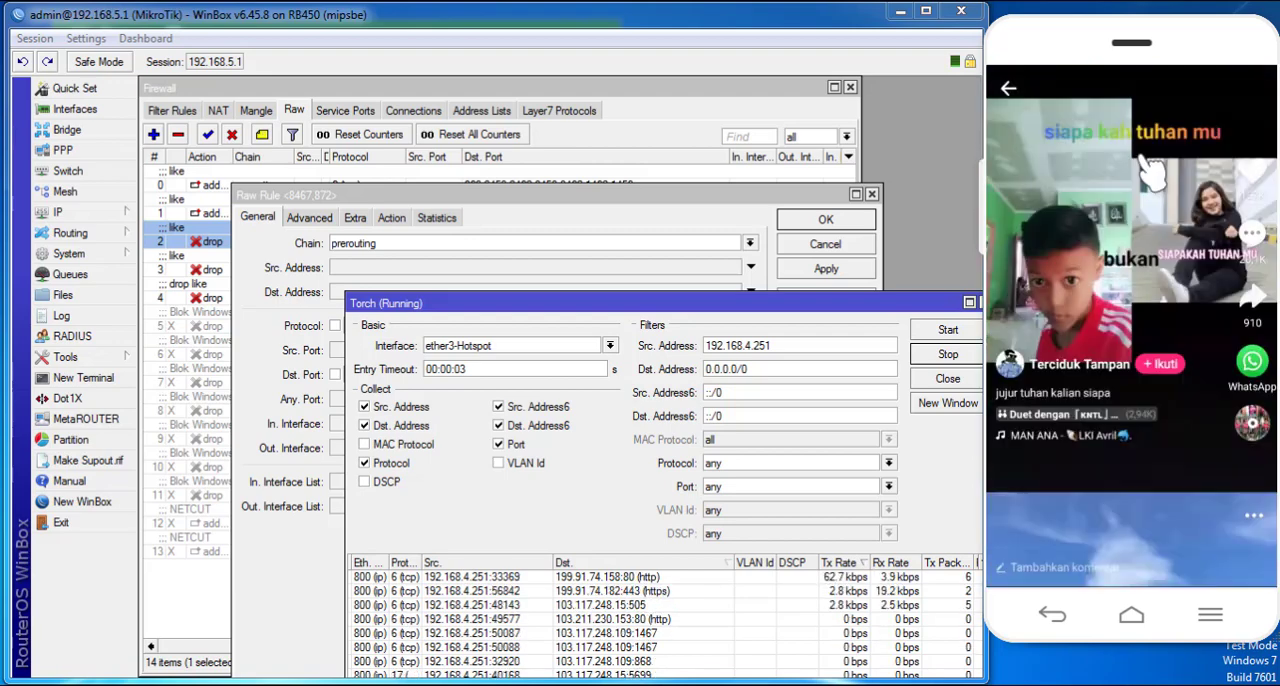
{"action": "left_click_drag", "start_coordinate": [1135, 304], "coordinate": [1158, 116]}
{"action": "left_click_drag", "start_coordinate": [1163, 455], "coordinate": [1147, 228]}
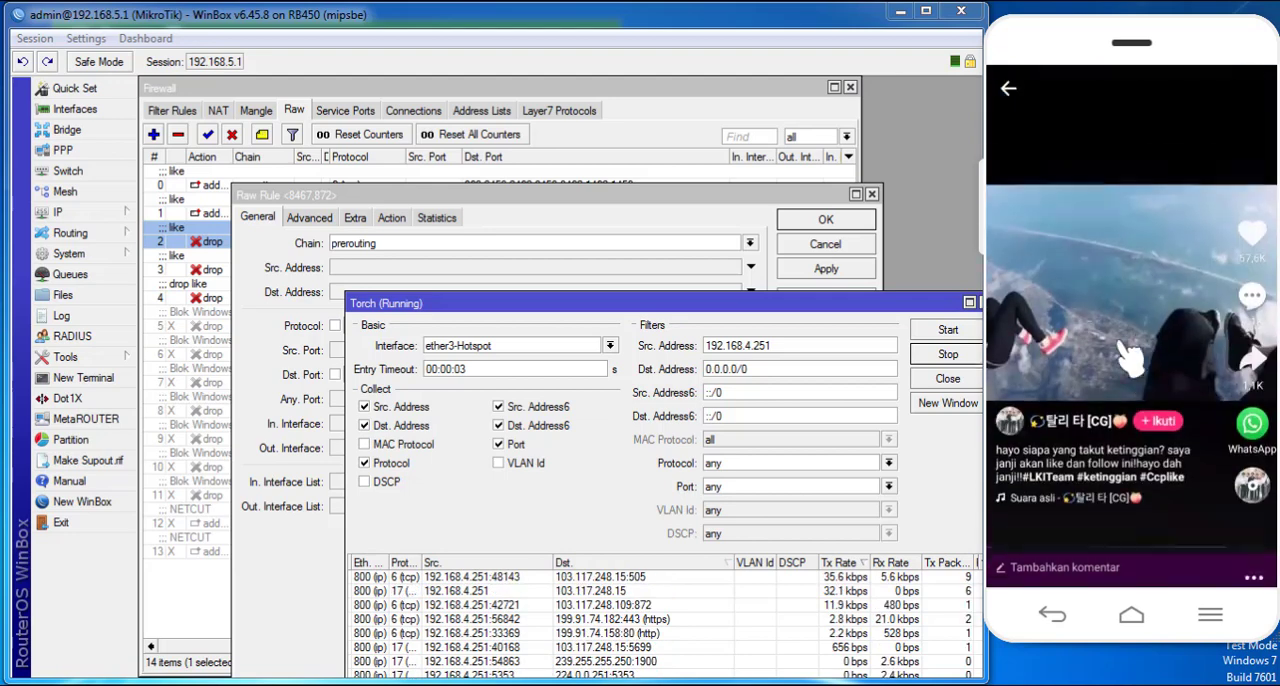
- Leave the video app on the phone, return to the home screen, and launch Likee again
{"action": "left_click", "coordinate": [1010, 90]}
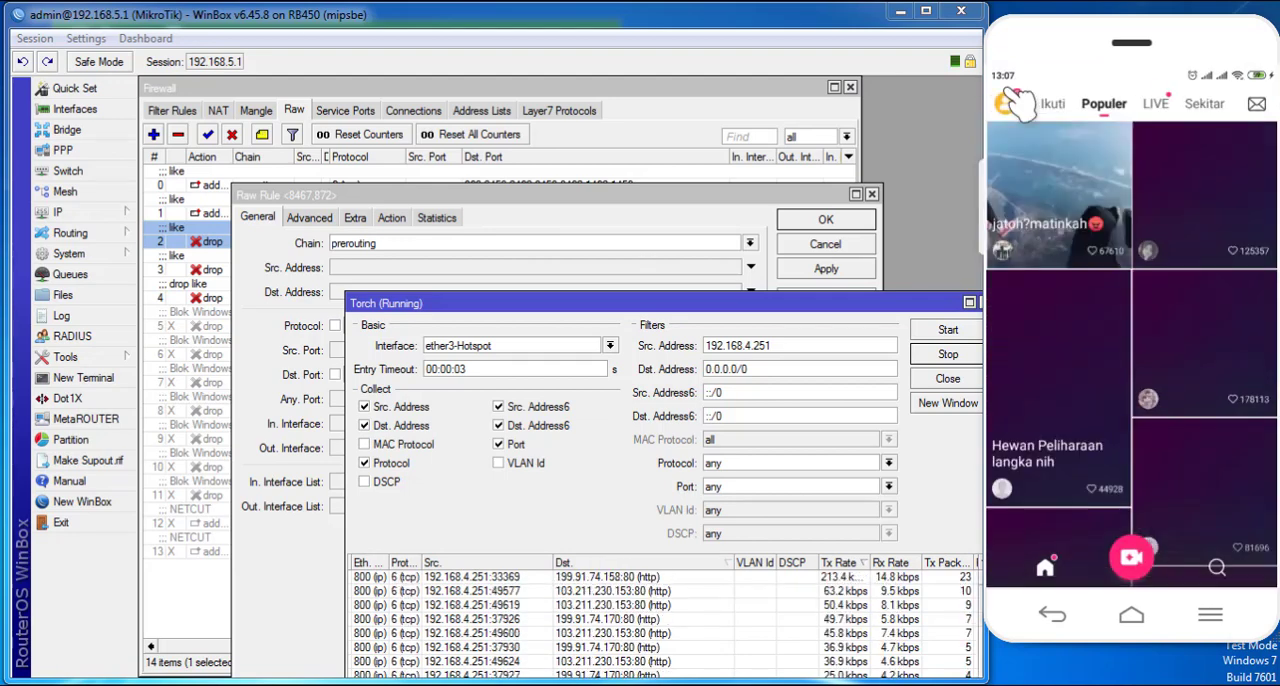
{"action": "left_click", "coordinate": [1053, 617]}
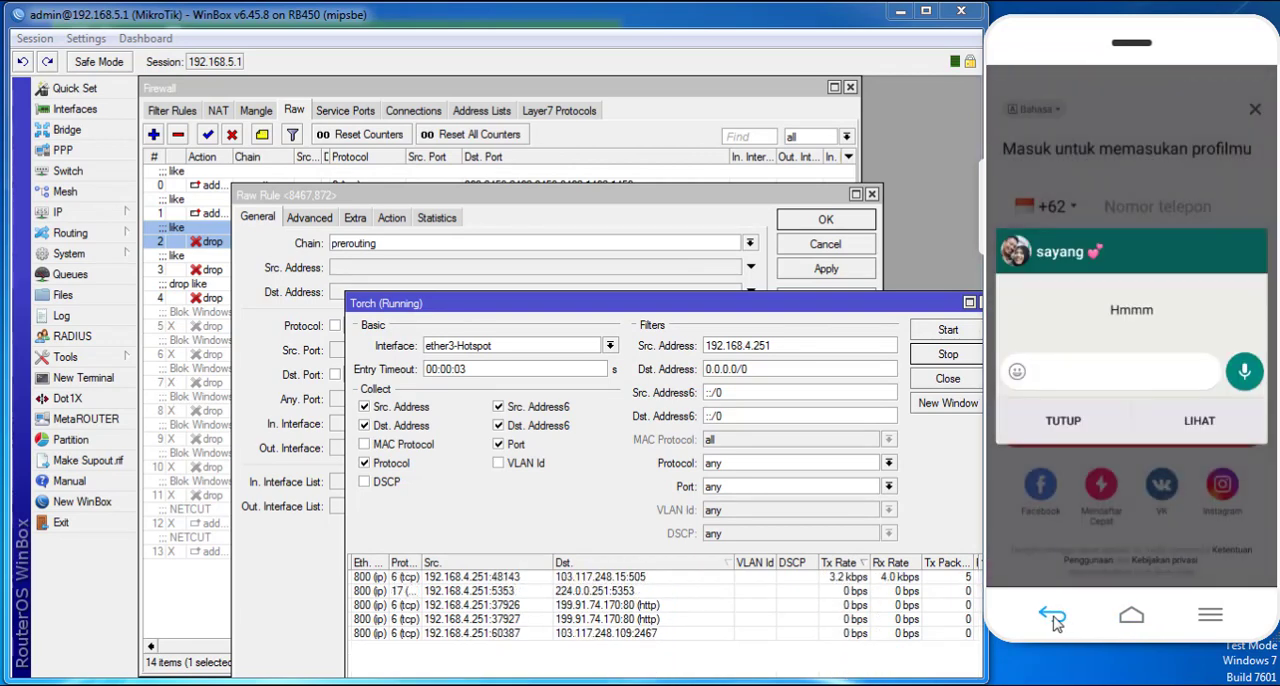
{"action": "left_click", "coordinate": [1053, 617]}
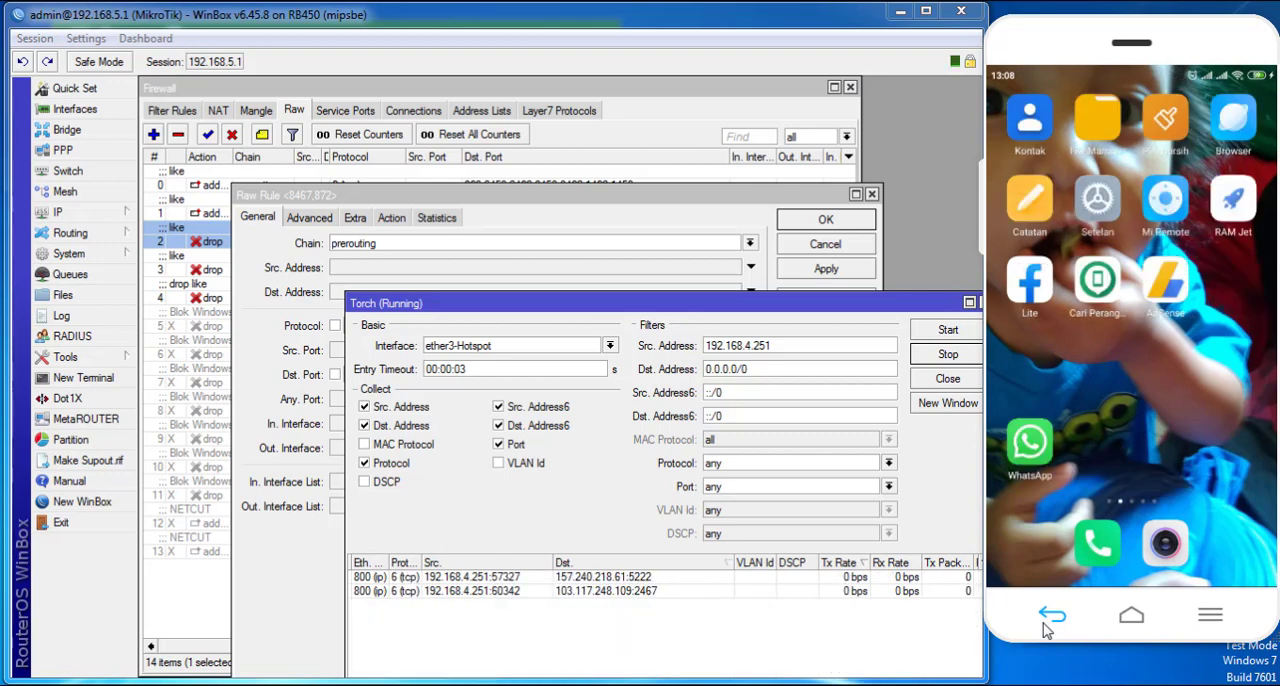
{"action": "left_click", "coordinate": [1124, 620]}
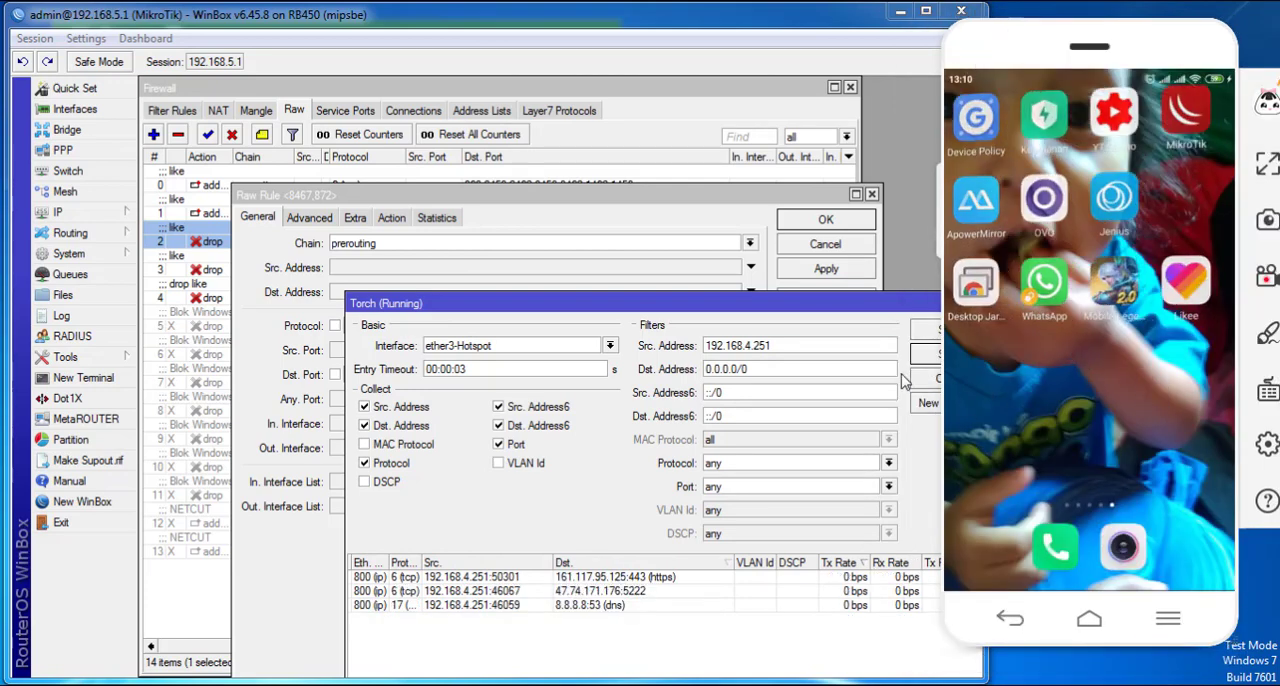
{"action": "left_click", "coordinate": [1200, 285]}
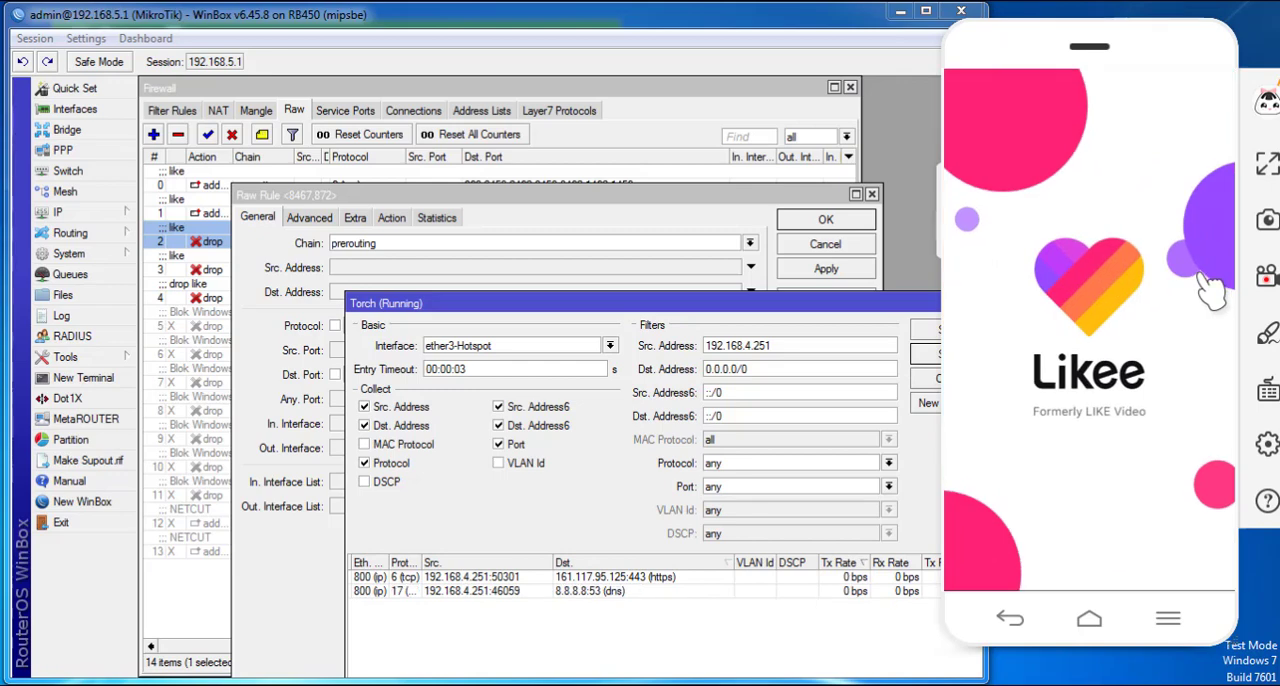
- Reapply the tcp drop raw rule for ports 8467 and 872 and bring the running Torch list forward
{"action": "left_click_drag", "start_coordinate": [631, 194], "coordinate": [597, 152]}
{"action": "left_click", "coordinate": [1099, 56]}
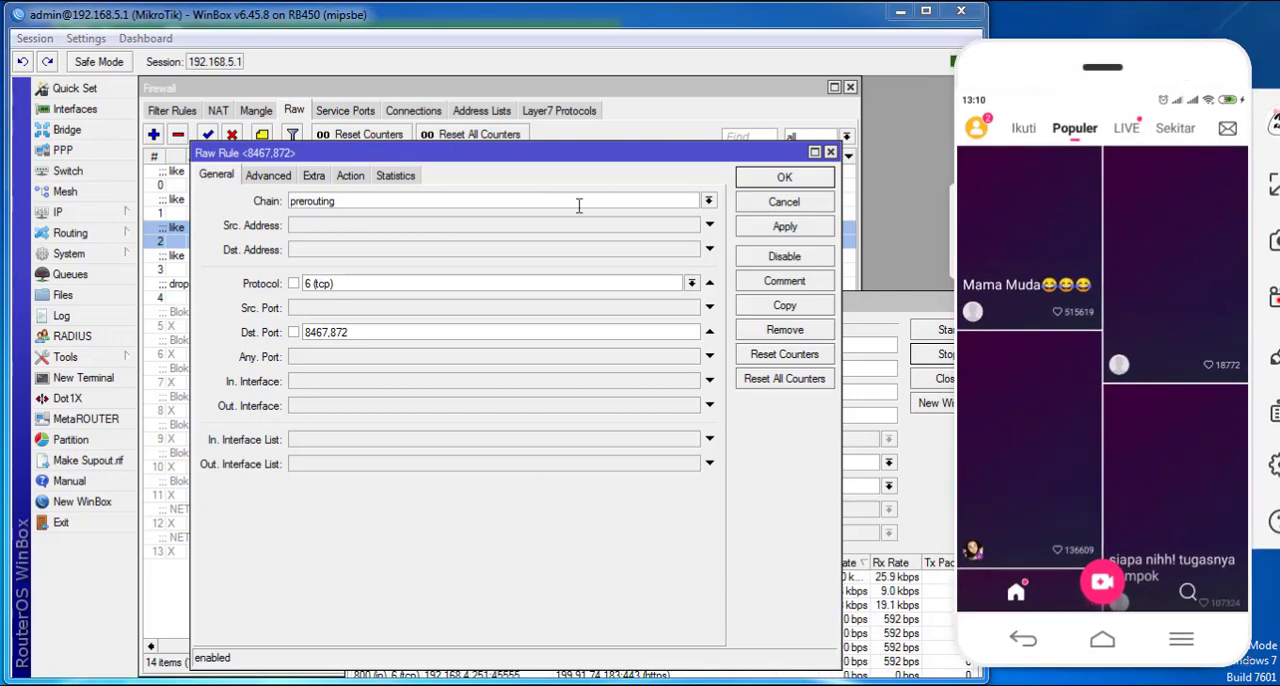
{"action": "left_click", "coordinate": [773, 234]}
{"action": "left_click", "coordinate": [904, 300]}
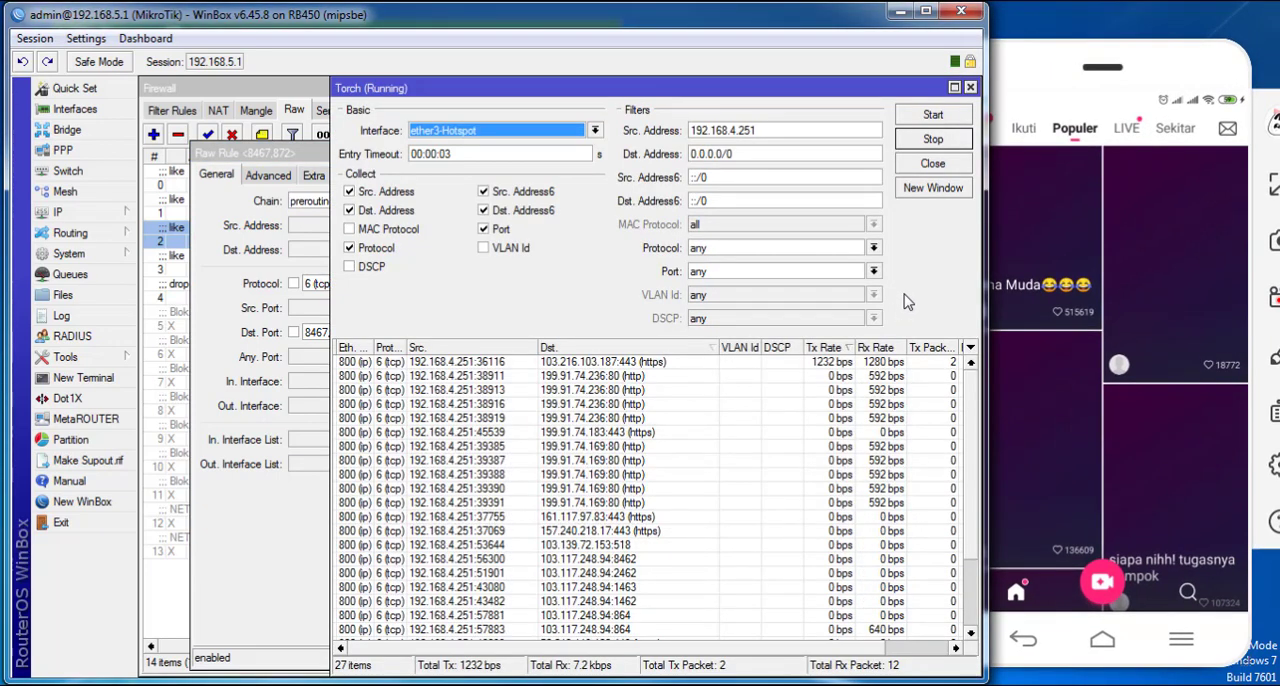
- Open a video from the phone's Populer feed and check Torch for the destination port carrying its traffic
{"action": "double_click", "coordinate": [878, 90]}
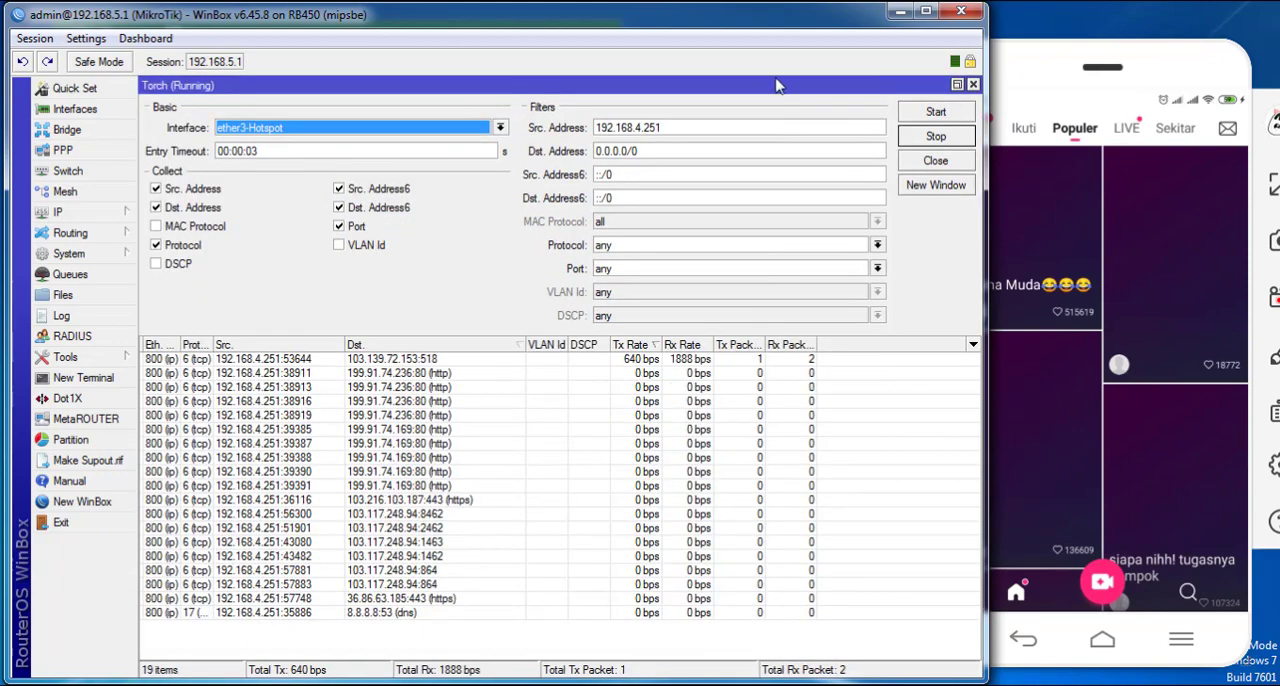
{"action": "double_click", "coordinate": [777, 86]}
{"action": "left_click_drag", "start_coordinate": [707, 92], "coordinate": [731, 74]}
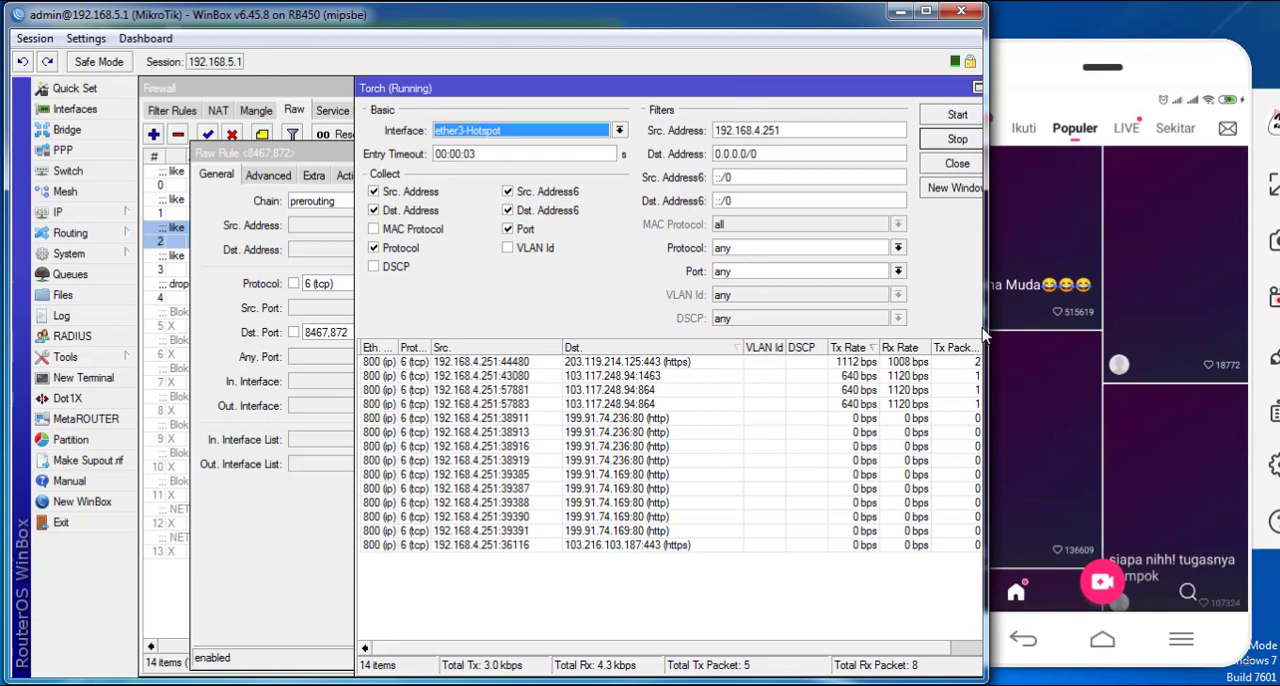
{"action": "left_click", "coordinate": [1080, 255]}
{"action": "left_click", "coordinate": [1098, 243]}
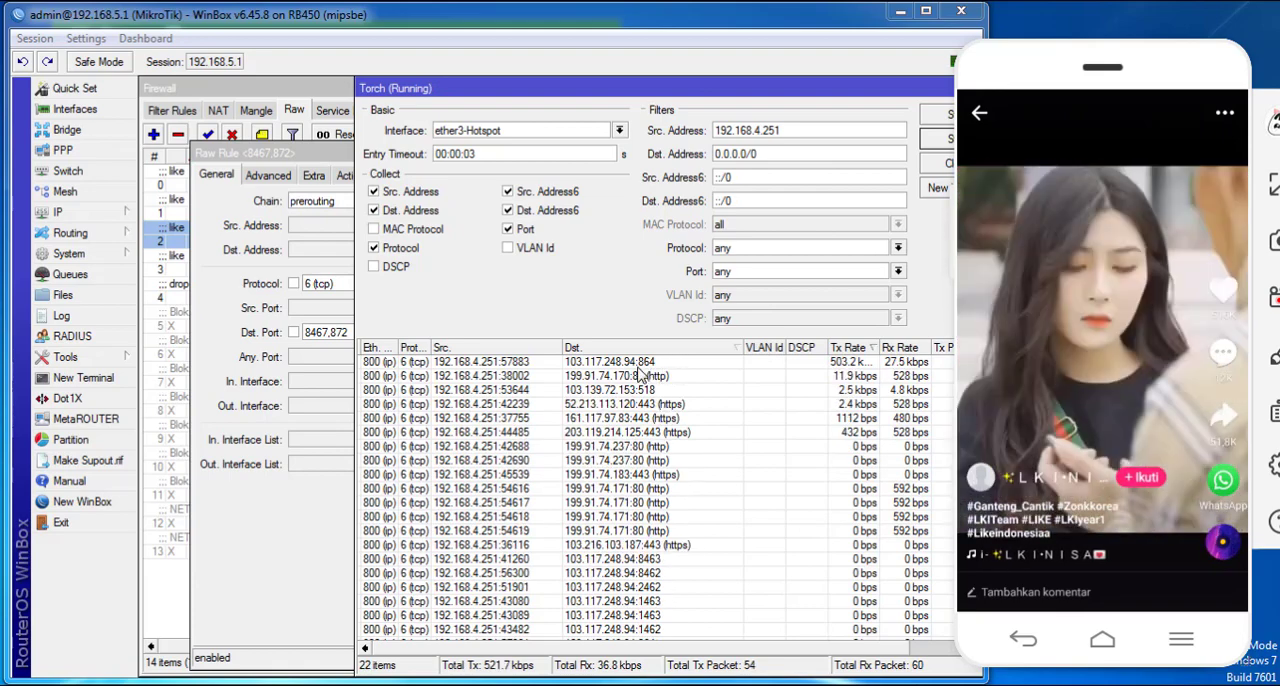
- Append port 864 to the destination ports of the second tcp drop raw rule, apply it, and return to Torch
{"action": "left_click", "coordinate": [283, 290]}
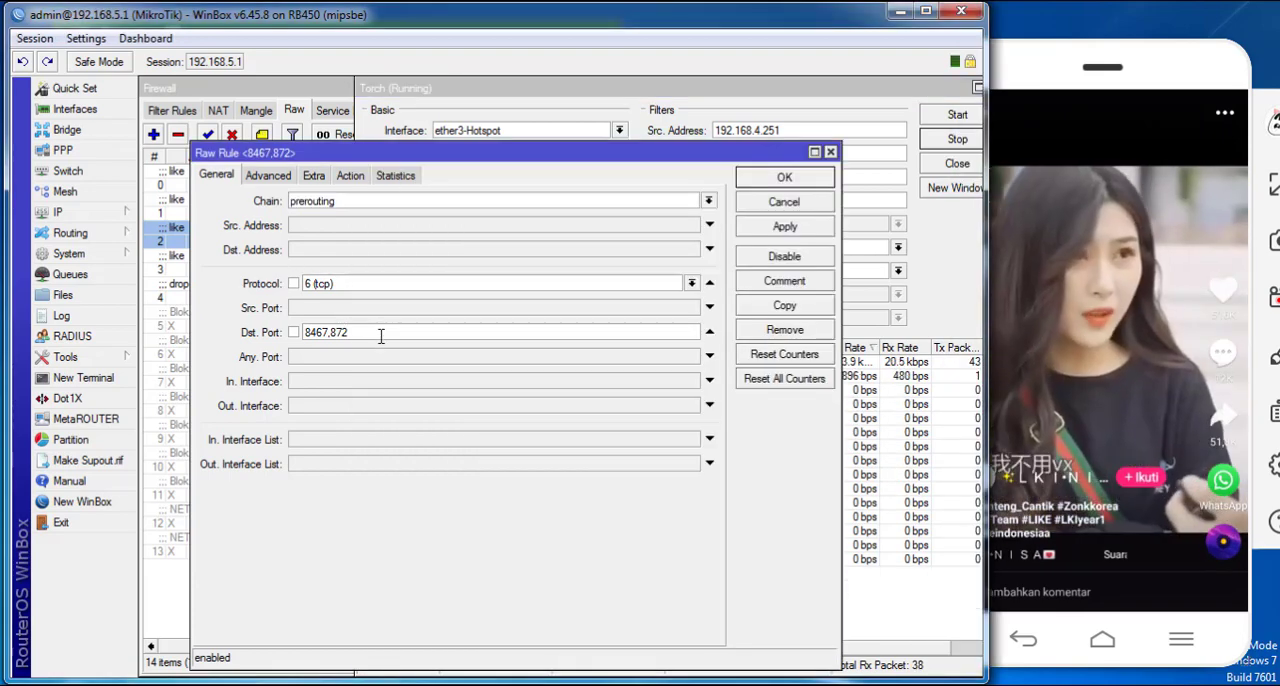
{"action": "left_click", "coordinate": [380, 334]}
{"action": "type", "text": ",864"}
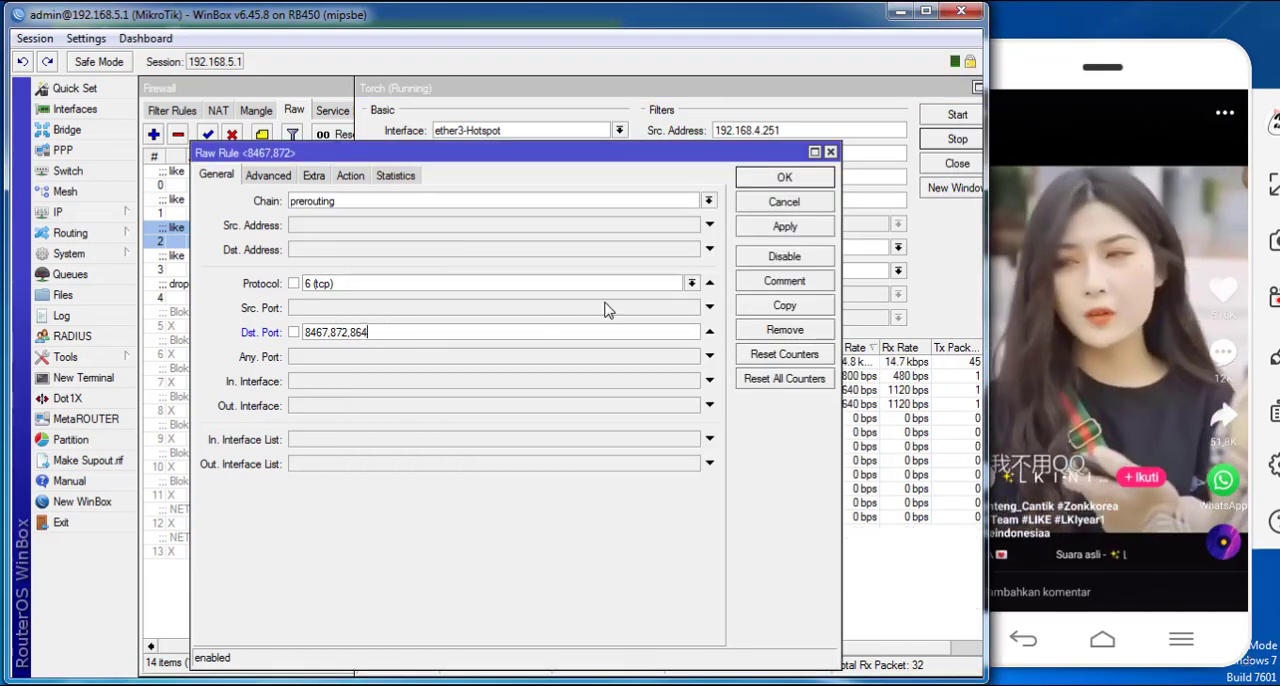
{"action": "left_click", "coordinate": [745, 230]}
{"action": "left_click", "coordinate": [895, 250]}
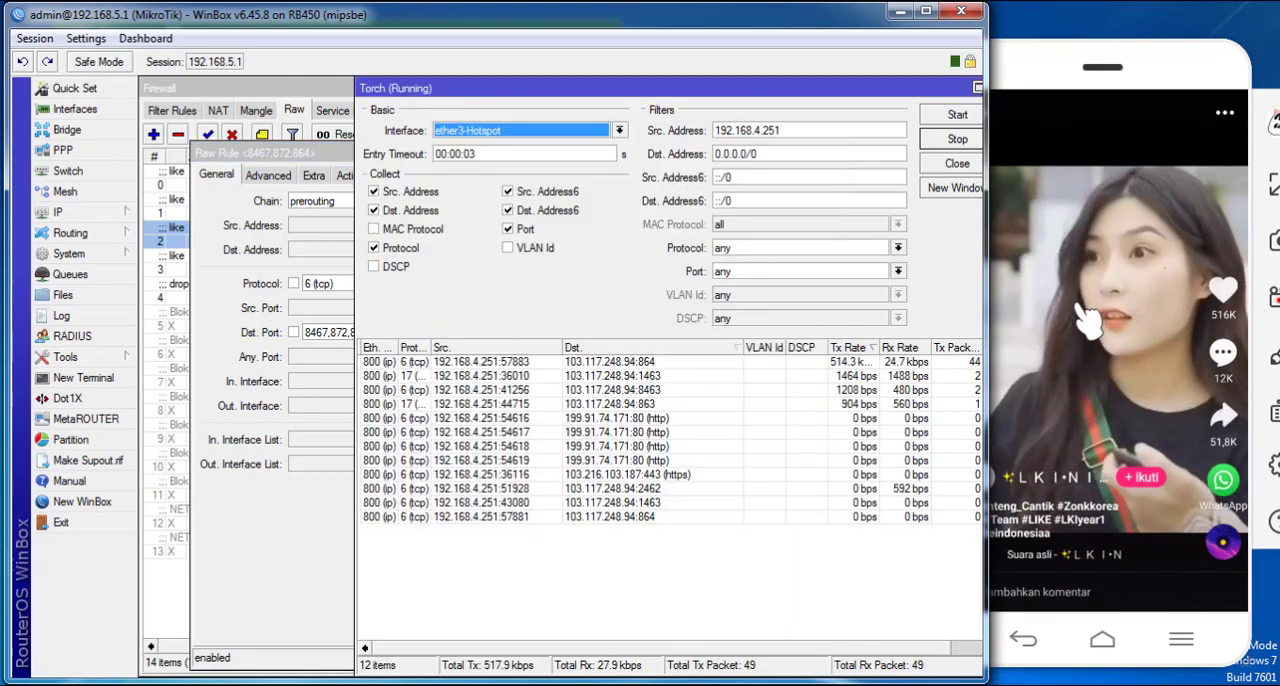
- Swipe to another phone video, append port 1463 to the second drop rule's destination ports, and apply it
{"action": "left_click", "coordinate": [1089, 318]}
{"action": "left_click_drag", "start_coordinate": [1040, 425], "coordinate": [1066, 120]}
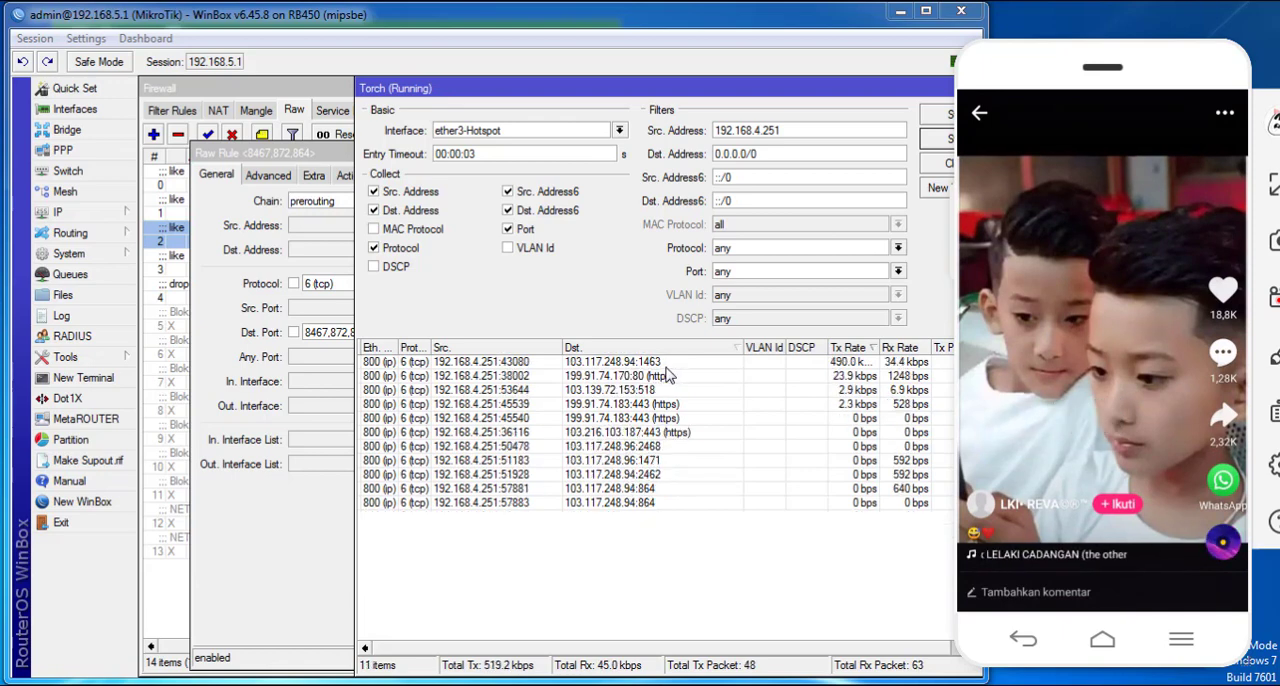
{"action": "left_click", "coordinate": [295, 366]}
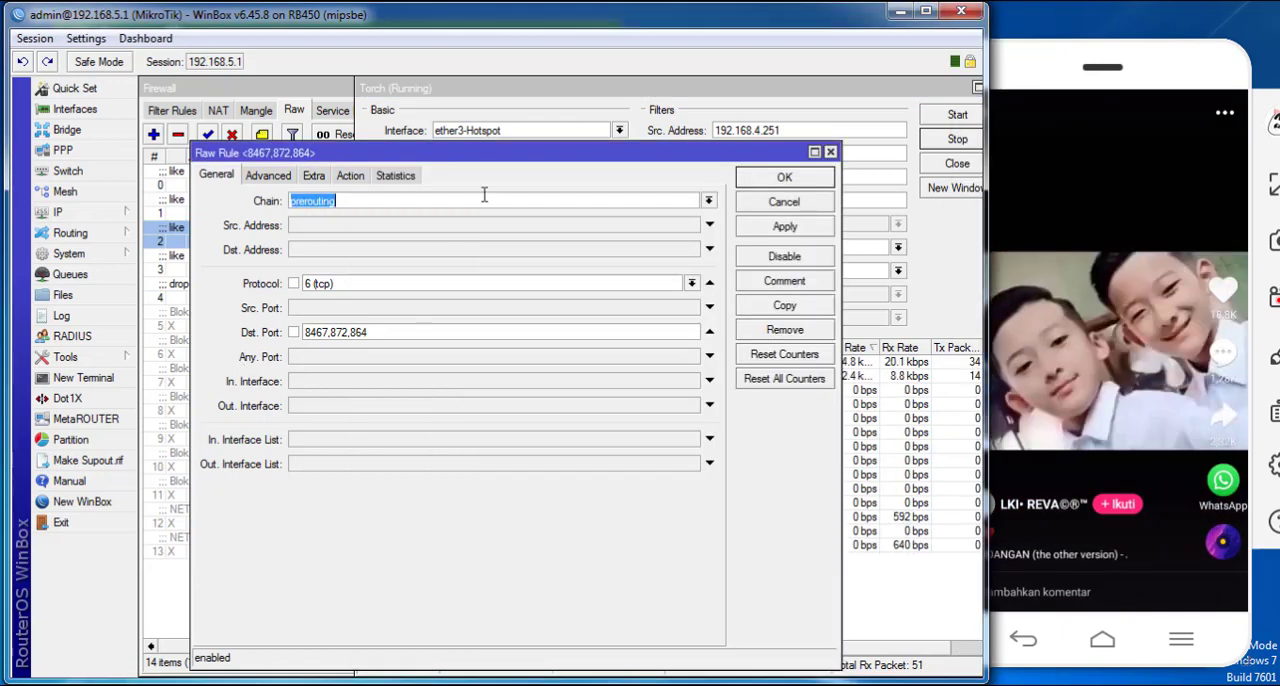
{"action": "left_click_drag", "start_coordinate": [697, 88], "coordinate": [790, 337]}
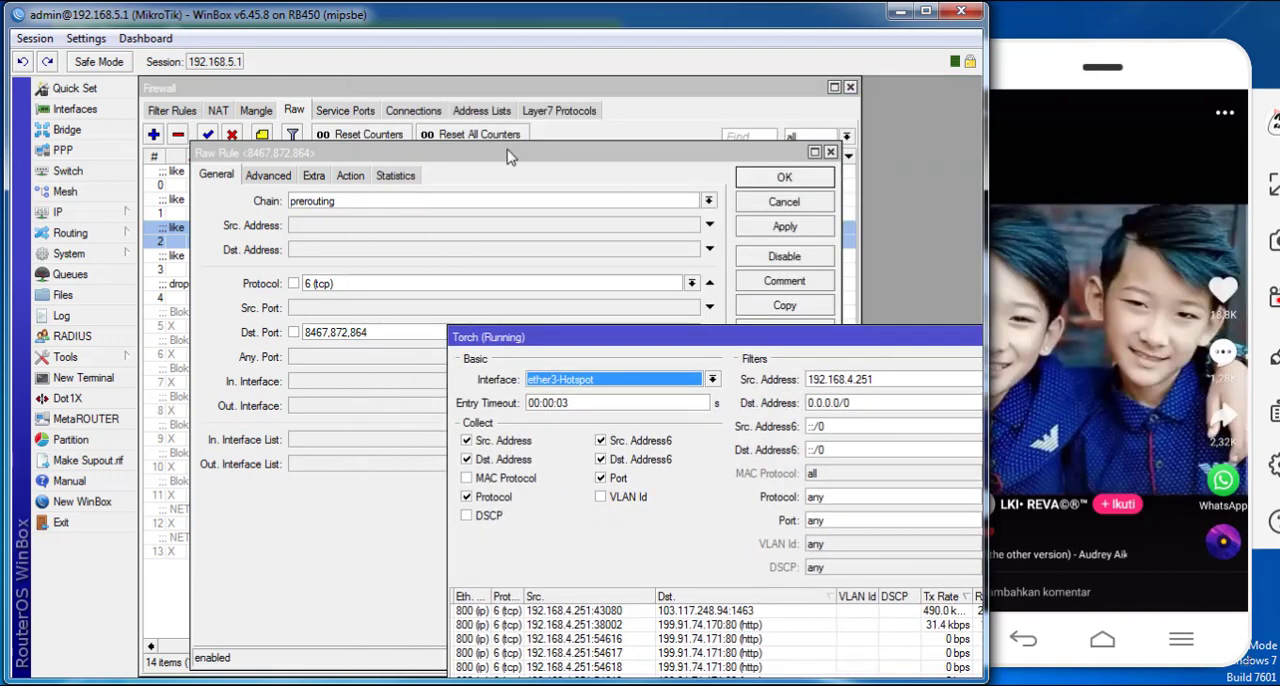
{"action": "mouse_move", "coordinate": [505, 155]}
{"action": "left_mouse_down"}
{"action": "mouse_move", "coordinate": [511, 399]}
{"action": "mouse_move", "coordinate": [497, 369]}
{"action": "mouse_move", "coordinate": [503, 174]}
{"action": "left_mouse_up"}
{"action": "type", "text": ","}
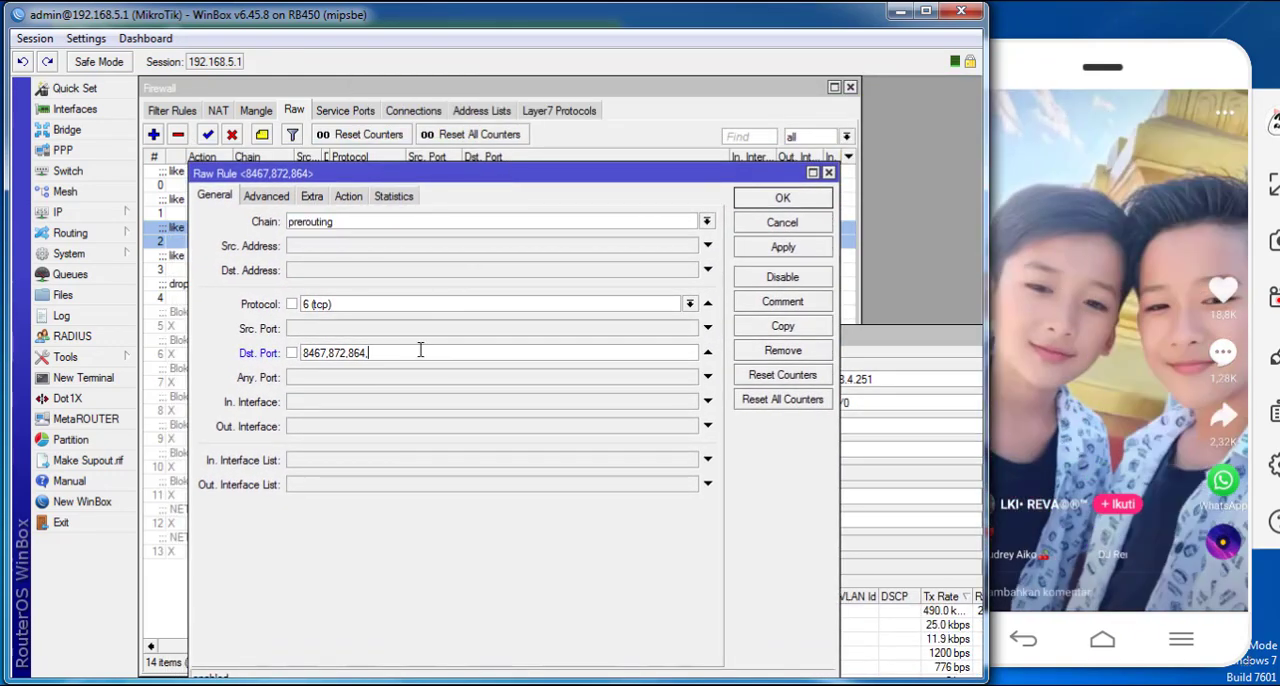
{"action": "type", "text": "1462"}
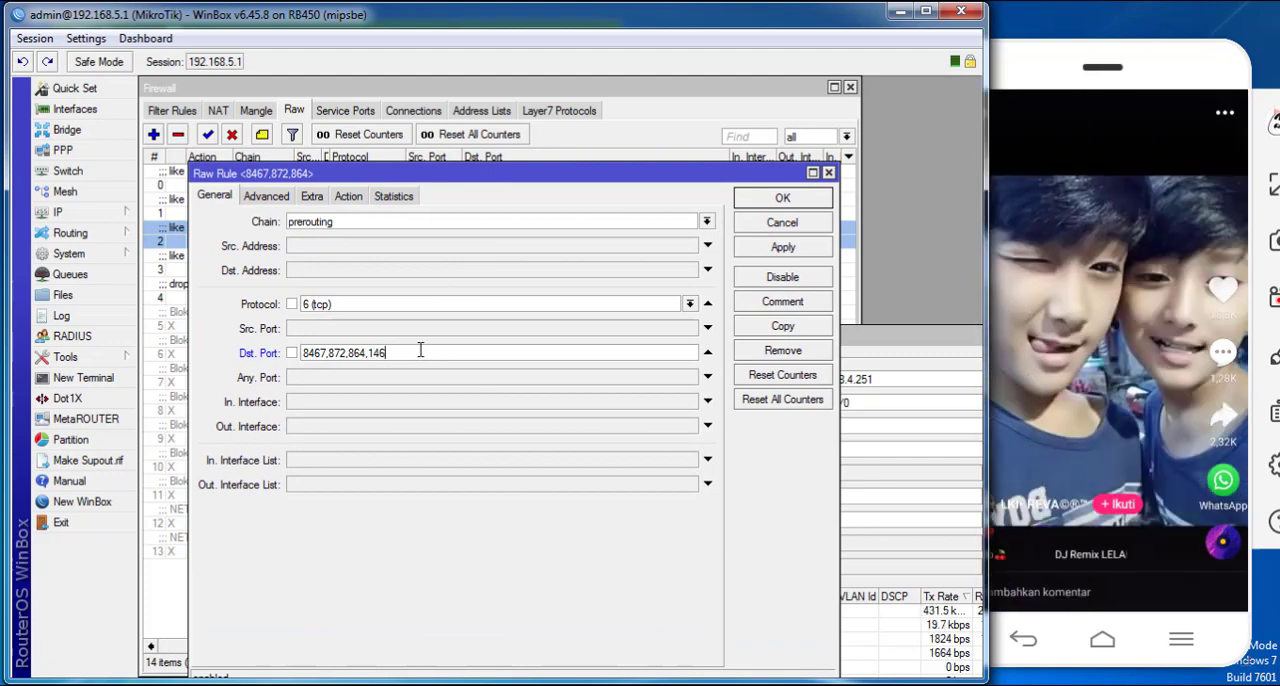
{"action": "left_click", "coordinate": [760, 247]}
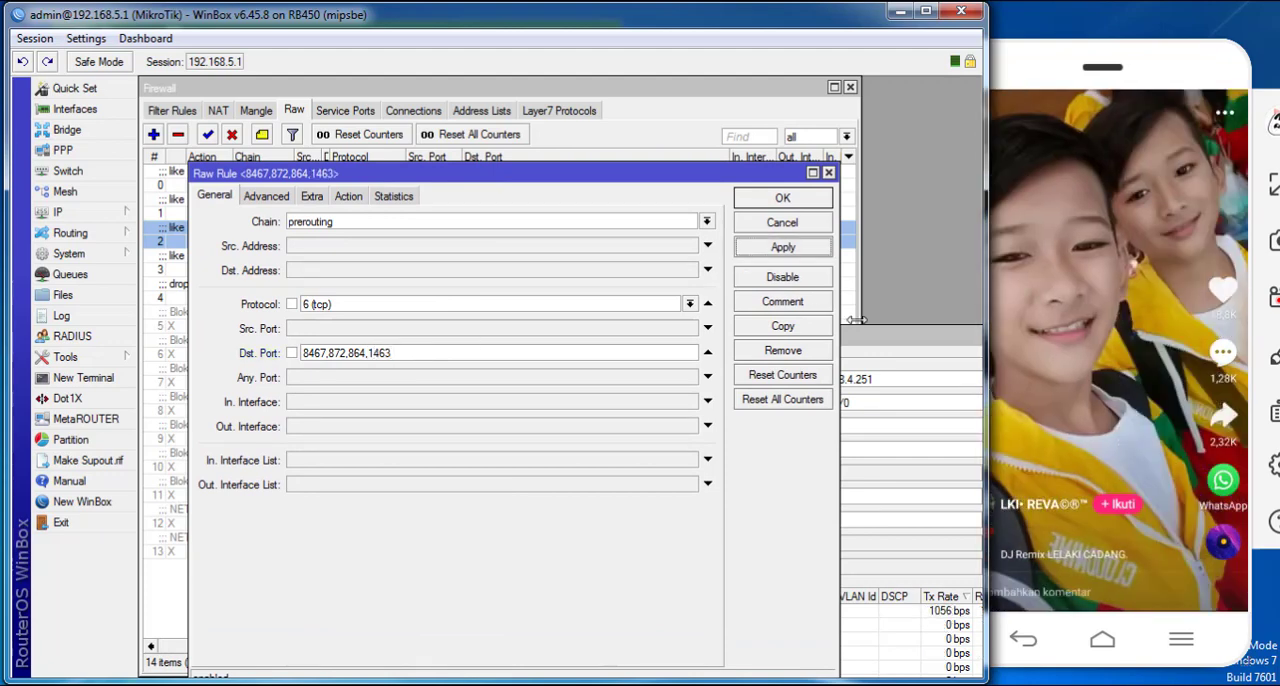
- Bring Torch forward and swipe through more phone videos, checking for destination ports the drop rules still miss
{"action": "left_click", "coordinate": [871, 331]}
{"action": "left_click_drag", "start_coordinate": [871, 331], "coordinate": [780, 207]}
{"action": "left_click_drag", "start_coordinate": [1130, 415], "coordinate": [1085, 242]}
{"action": "left_click_drag", "start_coordinate": [1013, 433], "coordinate": [1106, 179]}
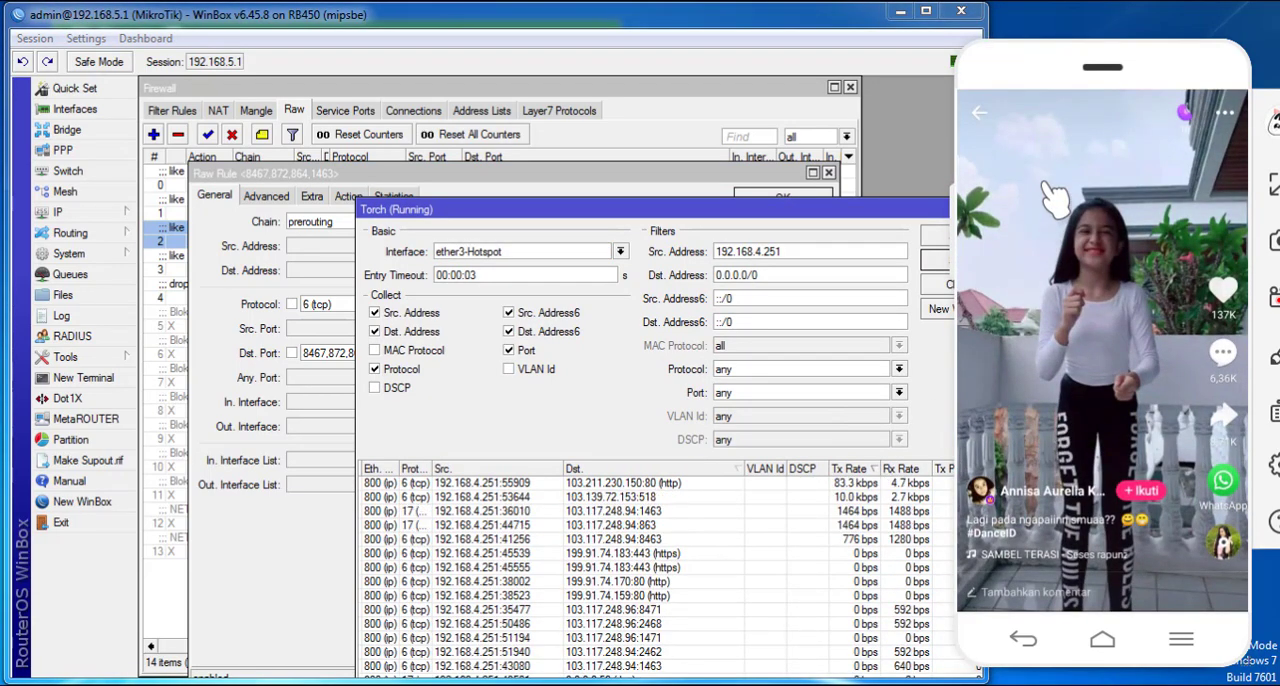
{"action": "left_click_drag", "start_coordinate": [1048, 466], "coordinate": [1081, 382]}
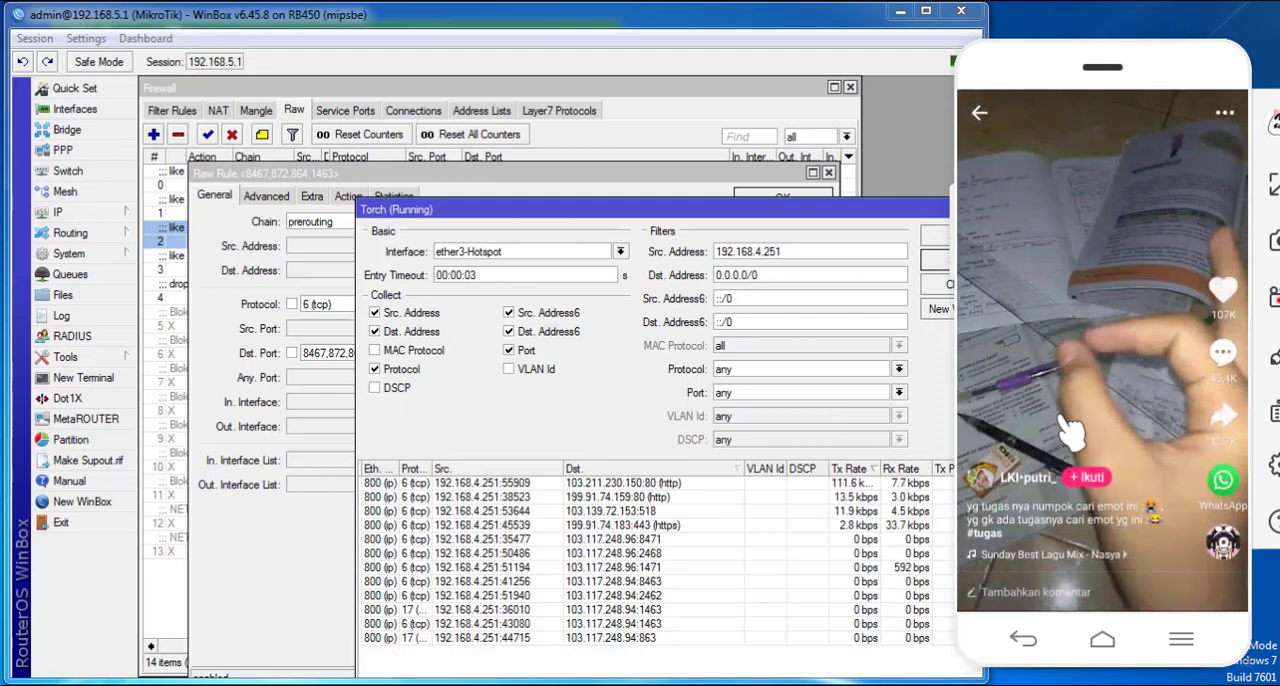
{"action": "left_click_drag", "start_coordinate": [1076, 428], "coordinate": [1092, 186]}
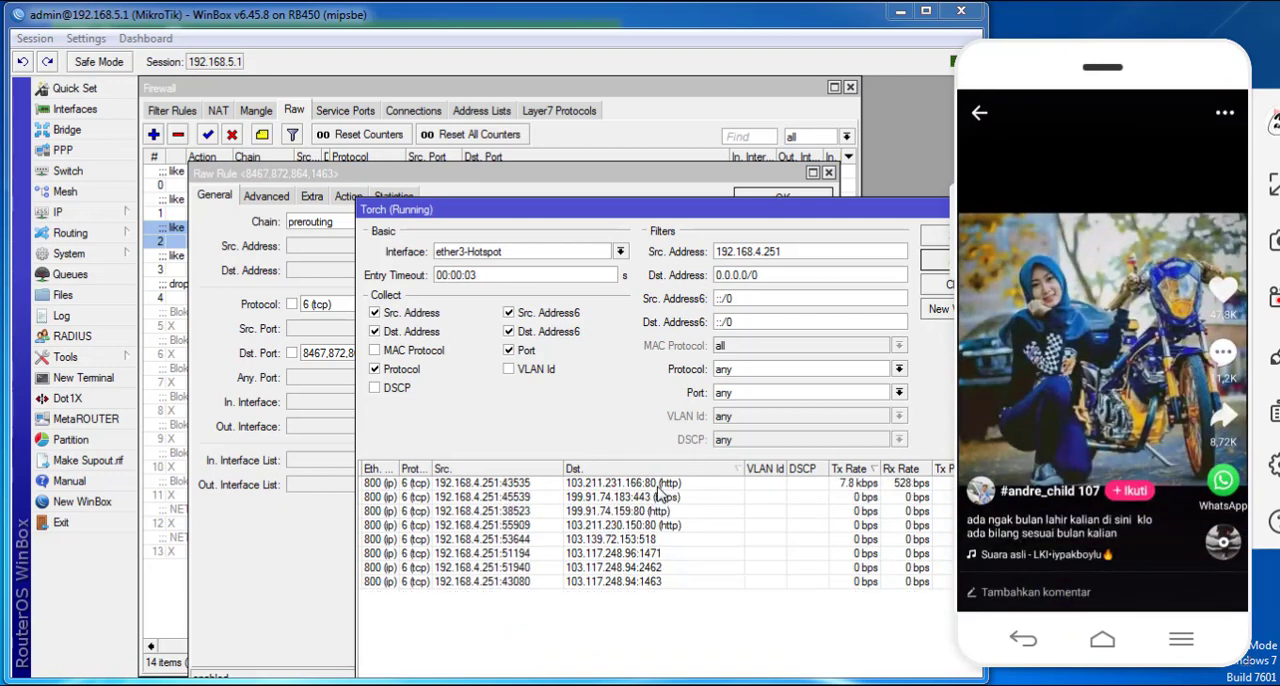
- Swipe through more phone videos and check Torch for destination ports the drop rules still miss
{"action": "left_click_drag", "start_coordinate": [1027, 460], "coordinate": [1062, 174]}
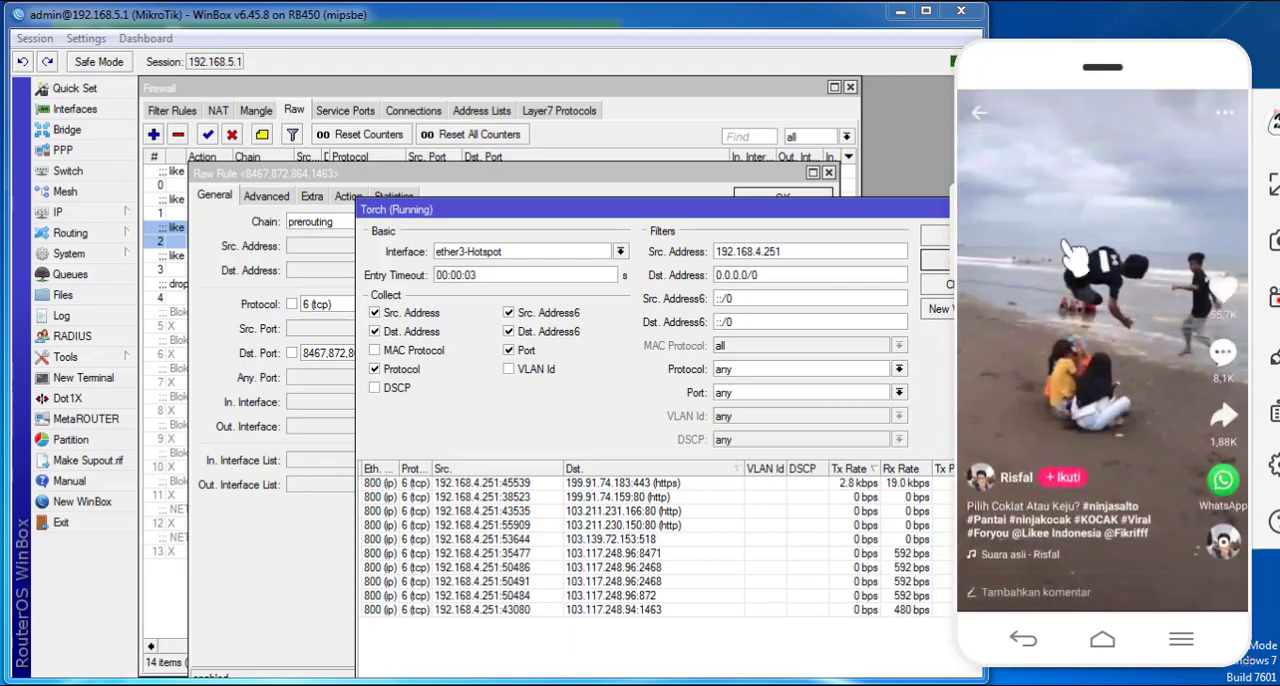
{"action": "left_click_drag", "start_coordinate": [1085, 415], "coordinate": [1118, 130]}
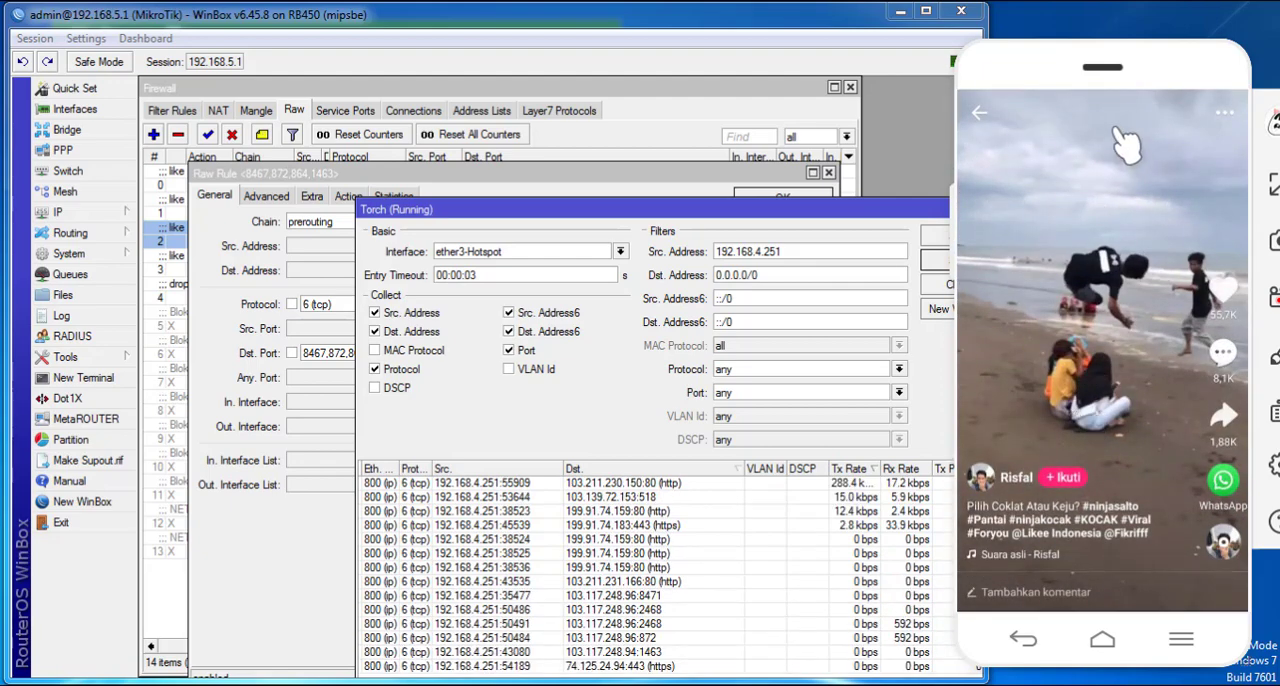
{"action": "left_click_drag", "start_coordinate": [1100, 410], "coordinate": [1078, 116]}
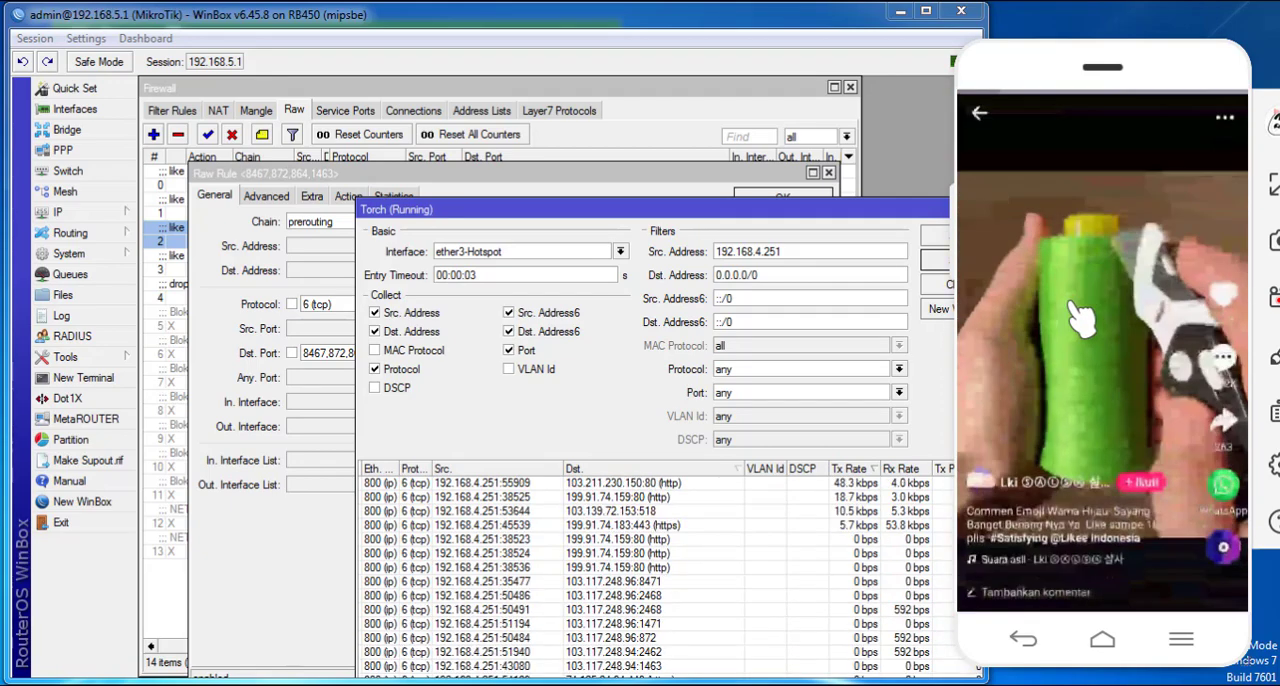
{"action": "left_click_drag", "start_coordinate": [1064, 390], "coordinate": [1088, 125]}
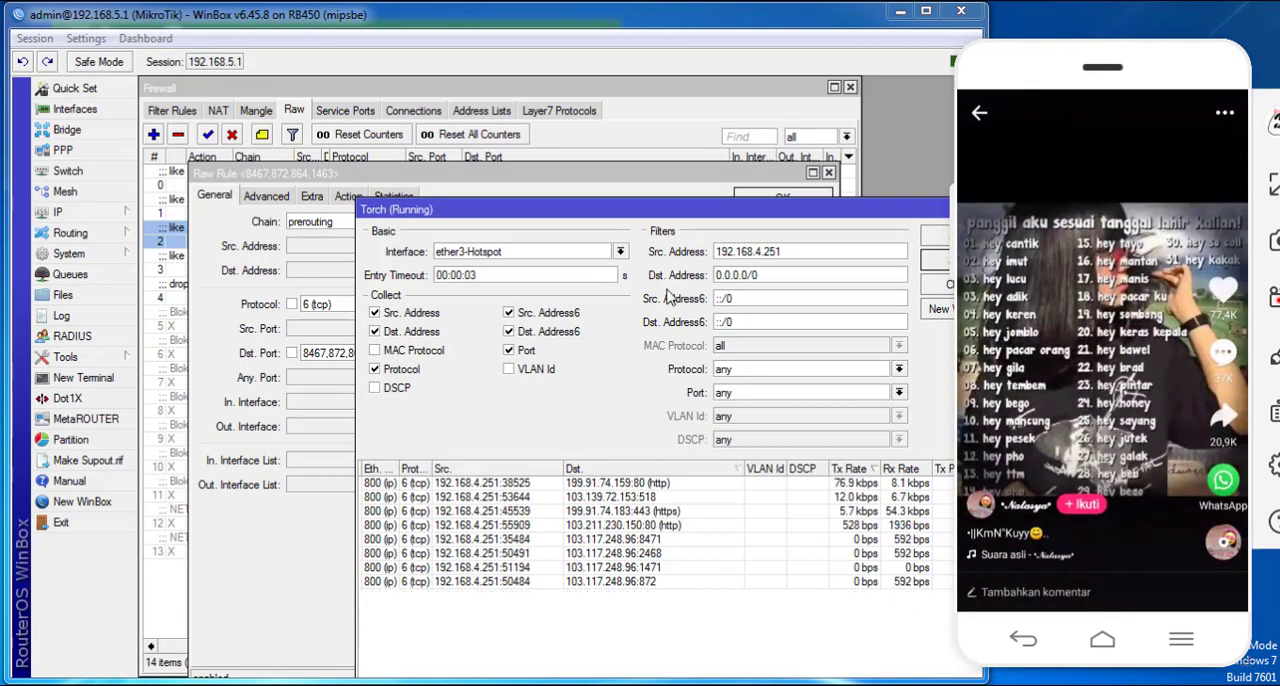
{"action": "left_click_drag", "start_coordinate": [846, 208], "coordinate": [840, 214]}
- Copy the second drop rule's destination ports 8467,872,864,1463 into an empty Notepad document and discard the rule's unsaved changes
{"action": "left_click", "coordinate": [239, 258]}
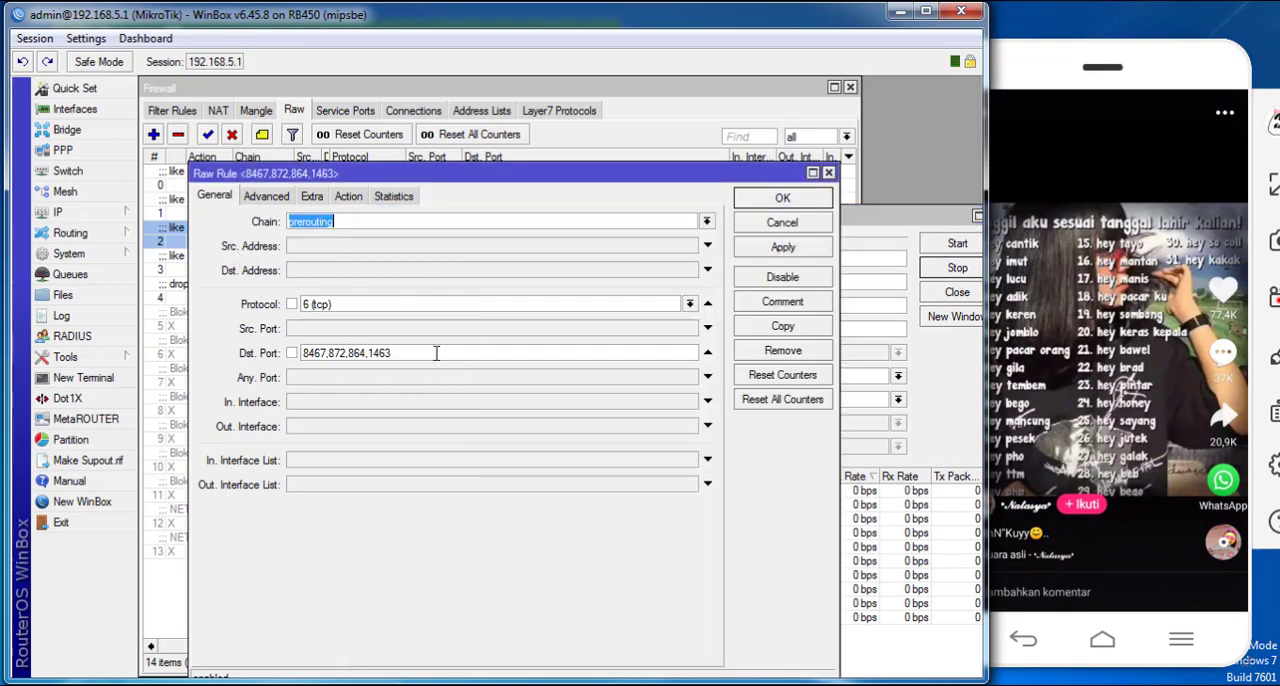
{"action": "left_click_drag", "start_coordinate": [436, 352], "coordinate": [208, 372]}
{"action": "key", "text": "ctrl+c"}
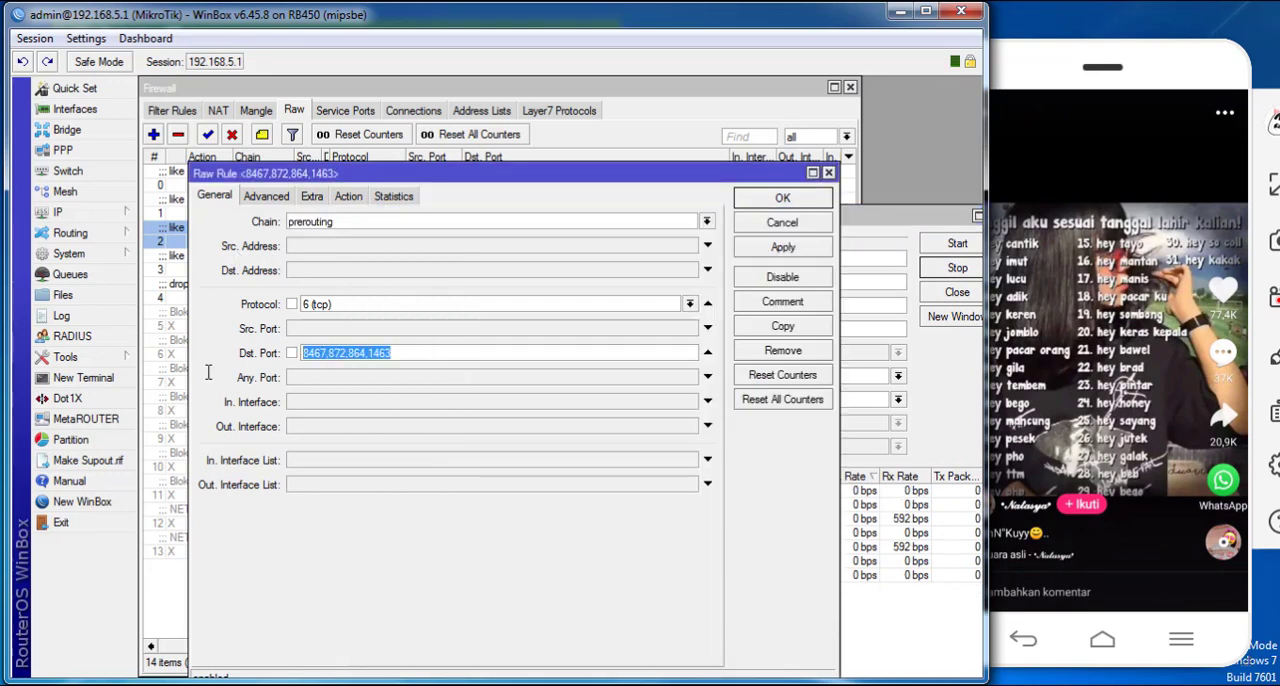
{"action": "key", "text": "BackSpace"}
{"action": "left_click", "coordinate": [572, 684]}
{"action": "key", "text": "ctrl+v"}
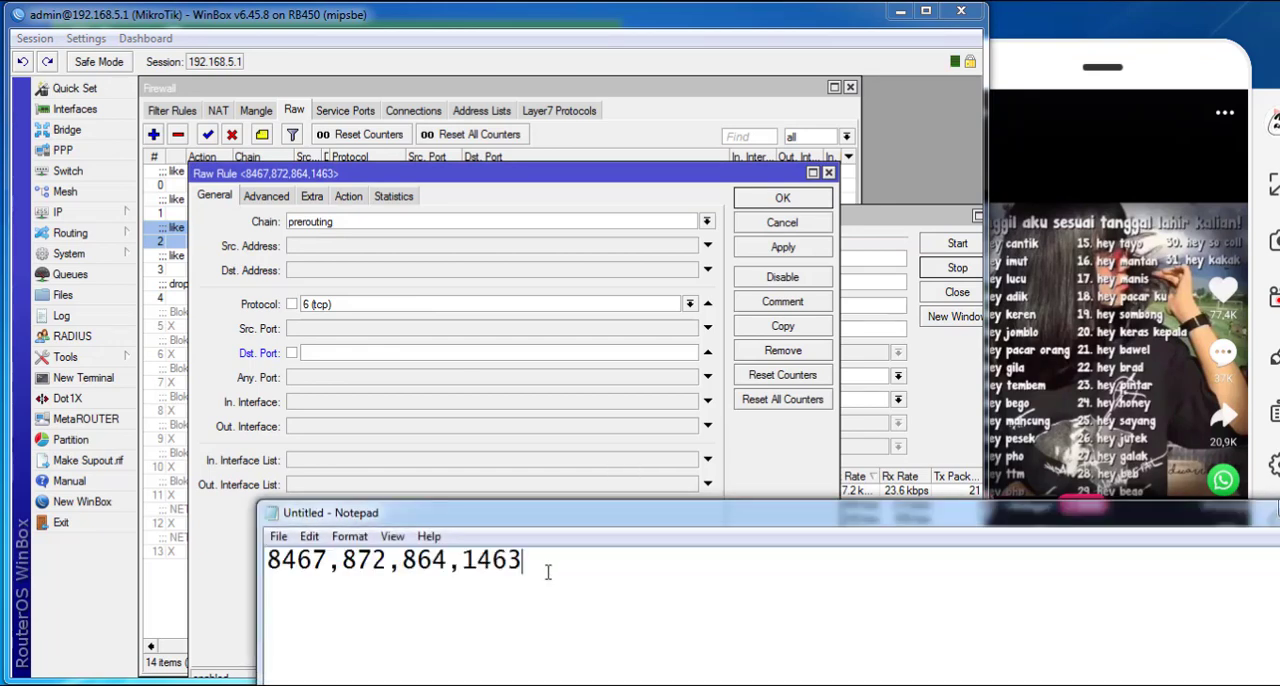
{"action": "left_click", "coordinate": [772, 226]}
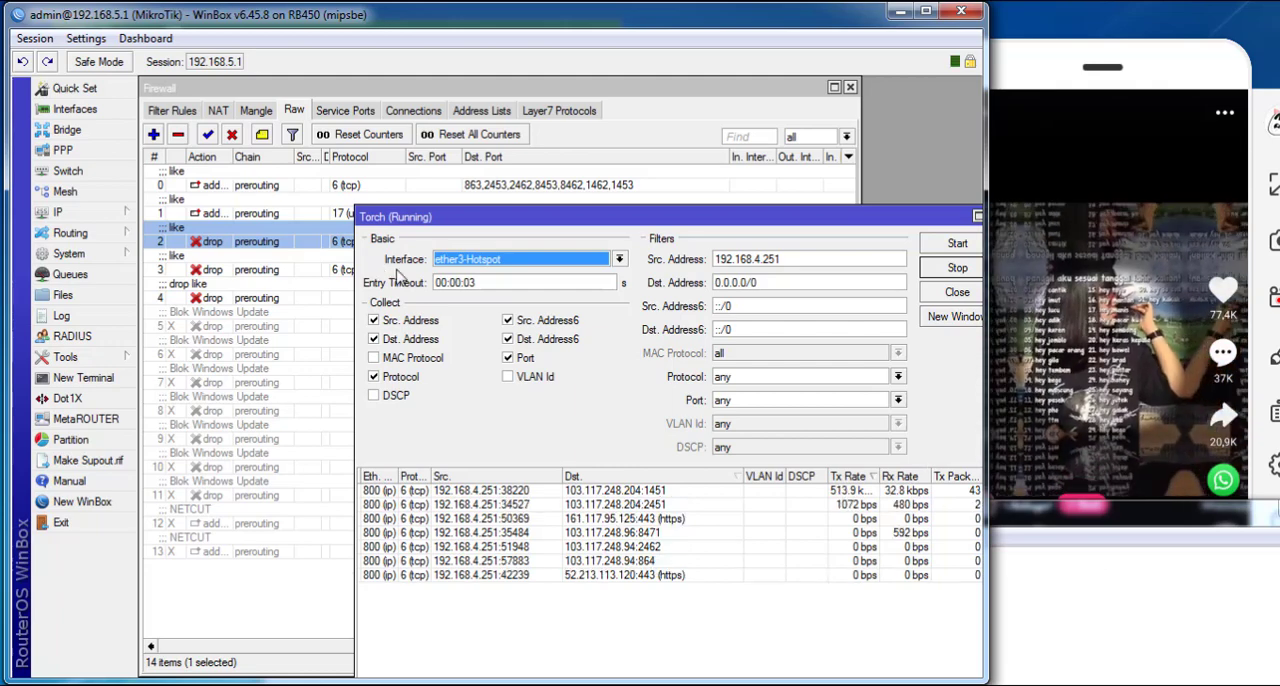
- Duplicate the second tcp drop raw rule, append port 1451 to the copy's destination ports, and apply it
{"action": "left_click", "coordinate": [278, 248]}
{"action": "double_click", "coordinate": [294, 268]}
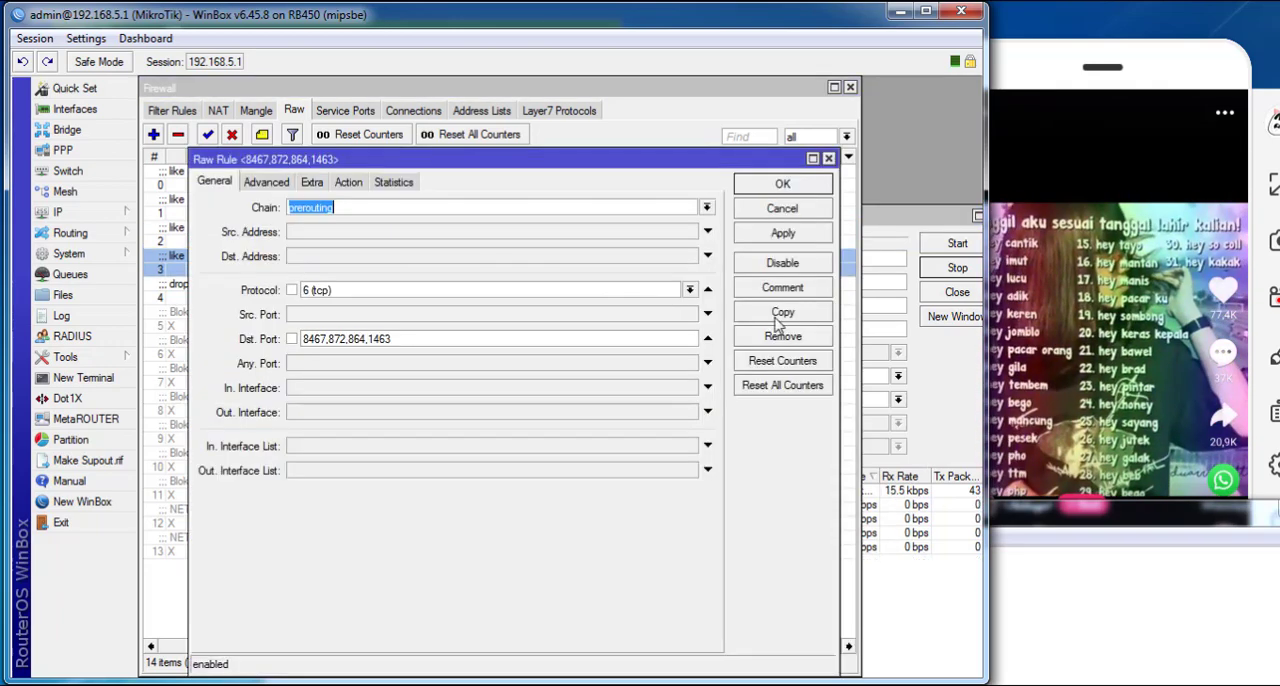
{"action": "left_click", "coordinate": [780, 314]}
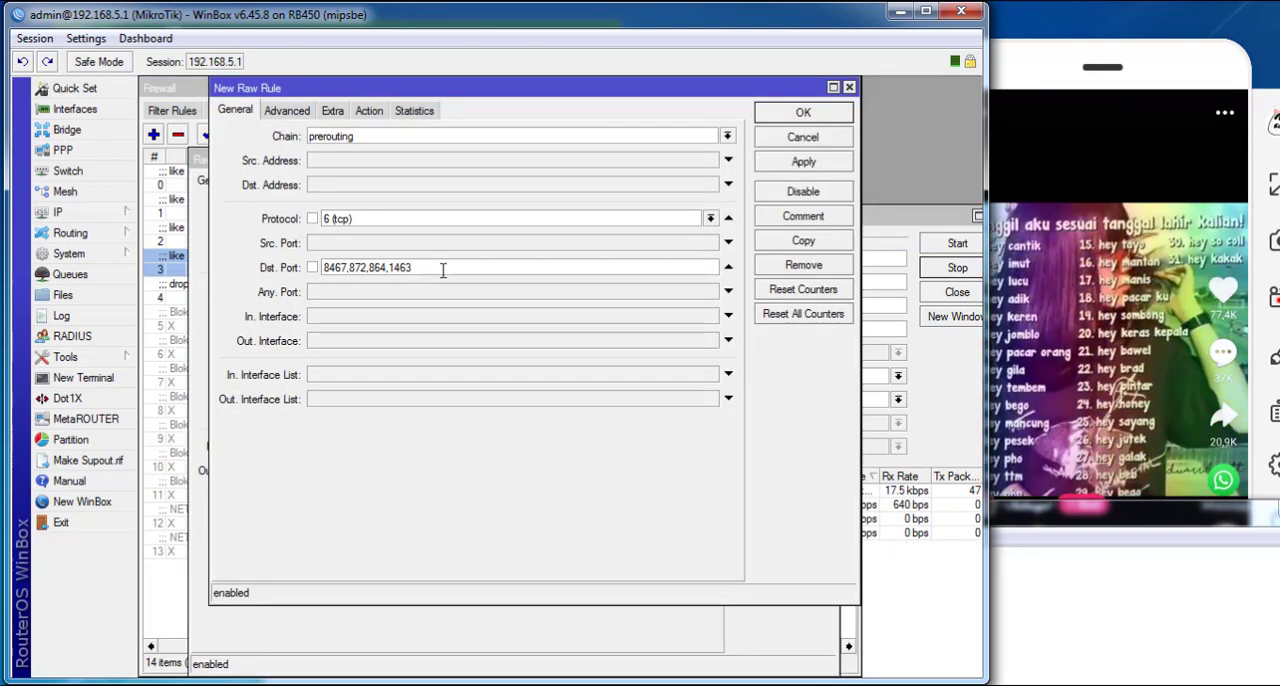
{"action": "left_click", "coordinate": [443, 268]}
{"action": "type", "text": ",145"}
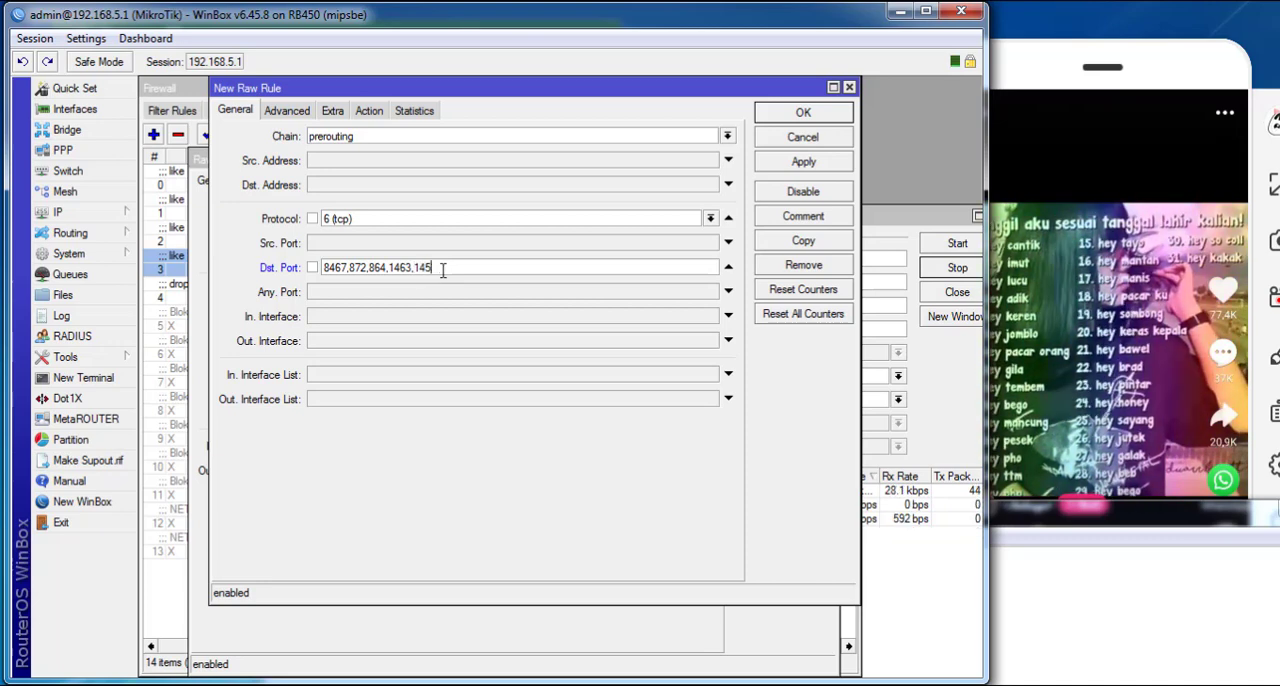
{"action": "type", "text": "1"}
{"action": "left_click", "coordinate": [790, 163]}
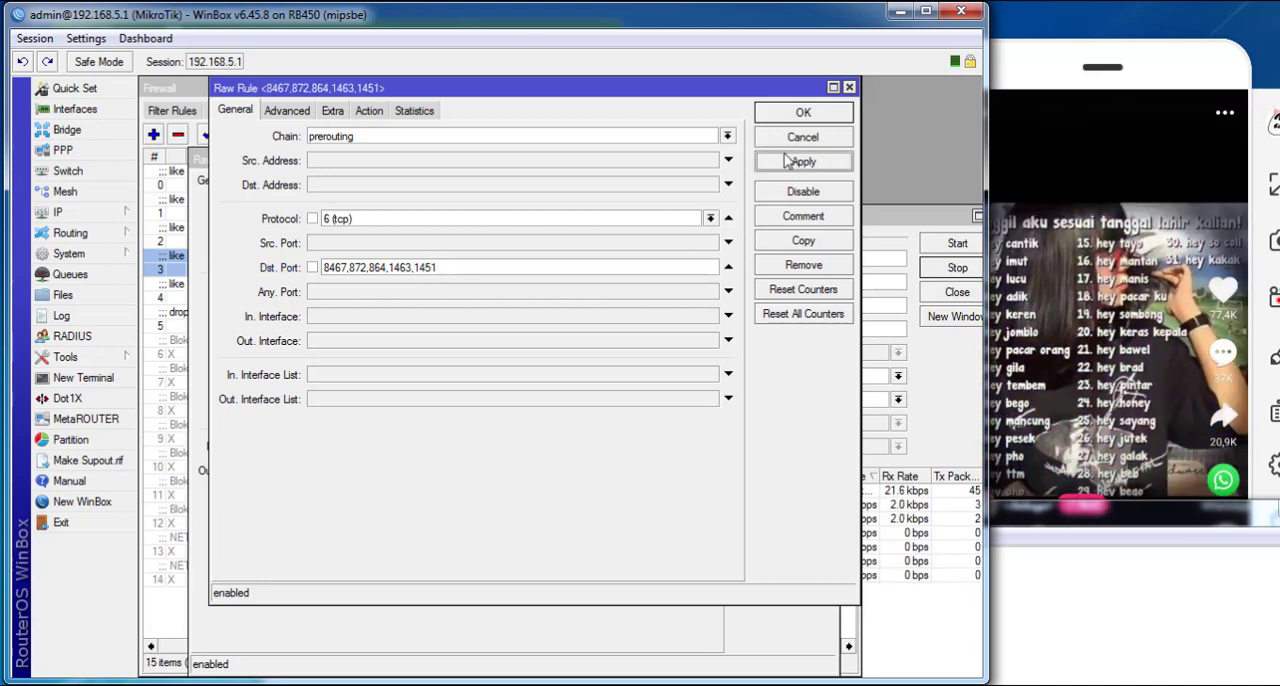
- Close both rule dialogs and delete the original drop rule that lacks port 1451
{"action": "left_click", "coordinate": [795, 113]}
{"action": "left_click", "coordinate": [762, 186]}
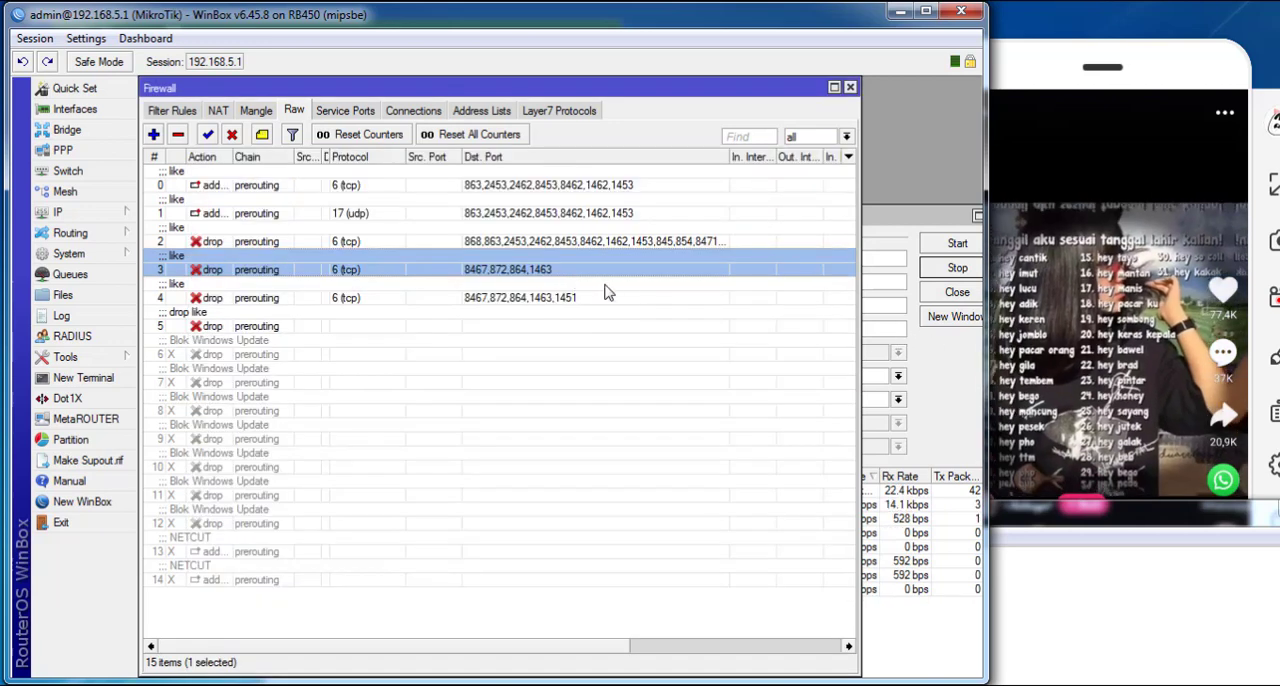
{"action": "key", "text": "Delete"}
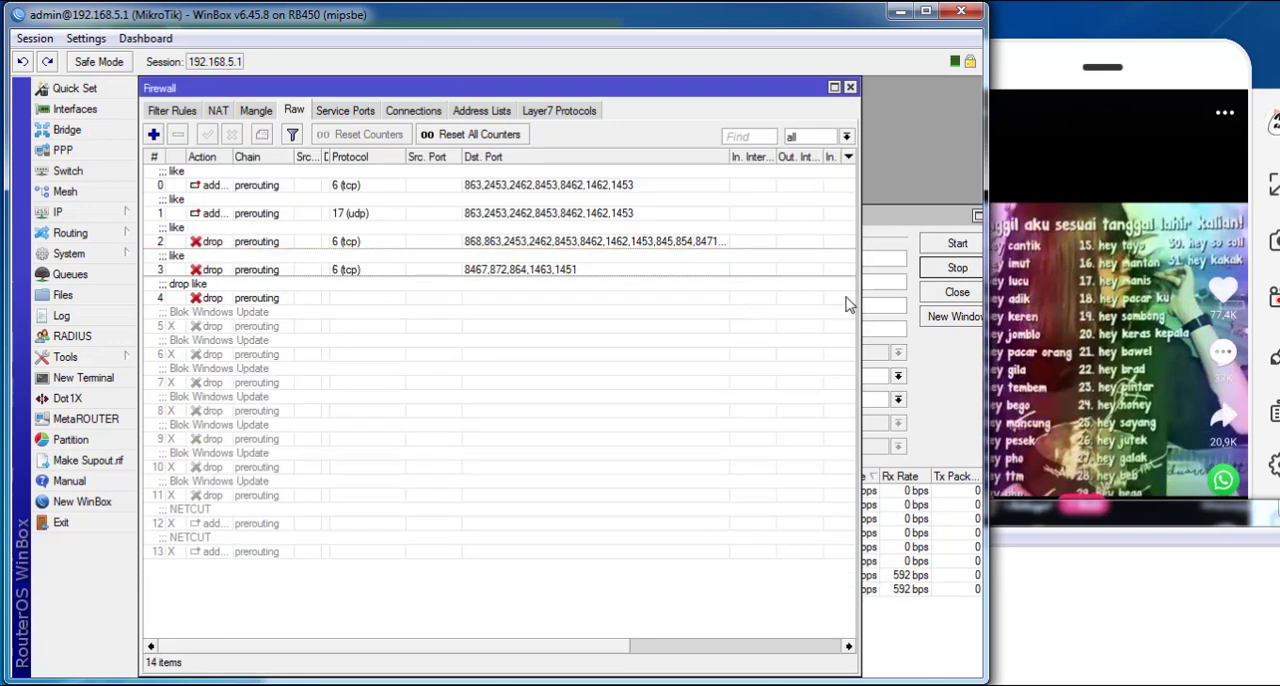
- Swipe to another phone video, append port 1465 to the second drop rule's destination ports, apply it, and return to Torch
{"action": "left_click", "coordinate": [948, 408]}
{"action": "left_click_drag", "start_coordinate": [1062, 465], "coordinate": [1072, 340]}
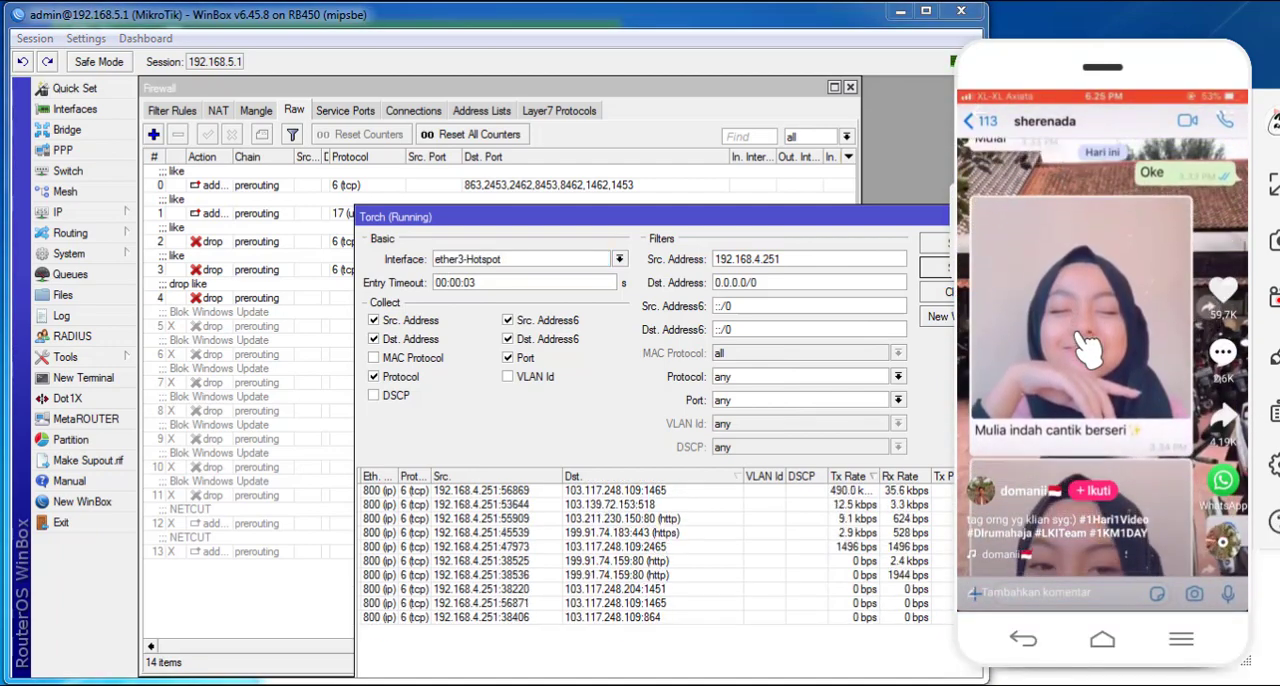
{"action": "left_click", "coordinate": [257, 290]}
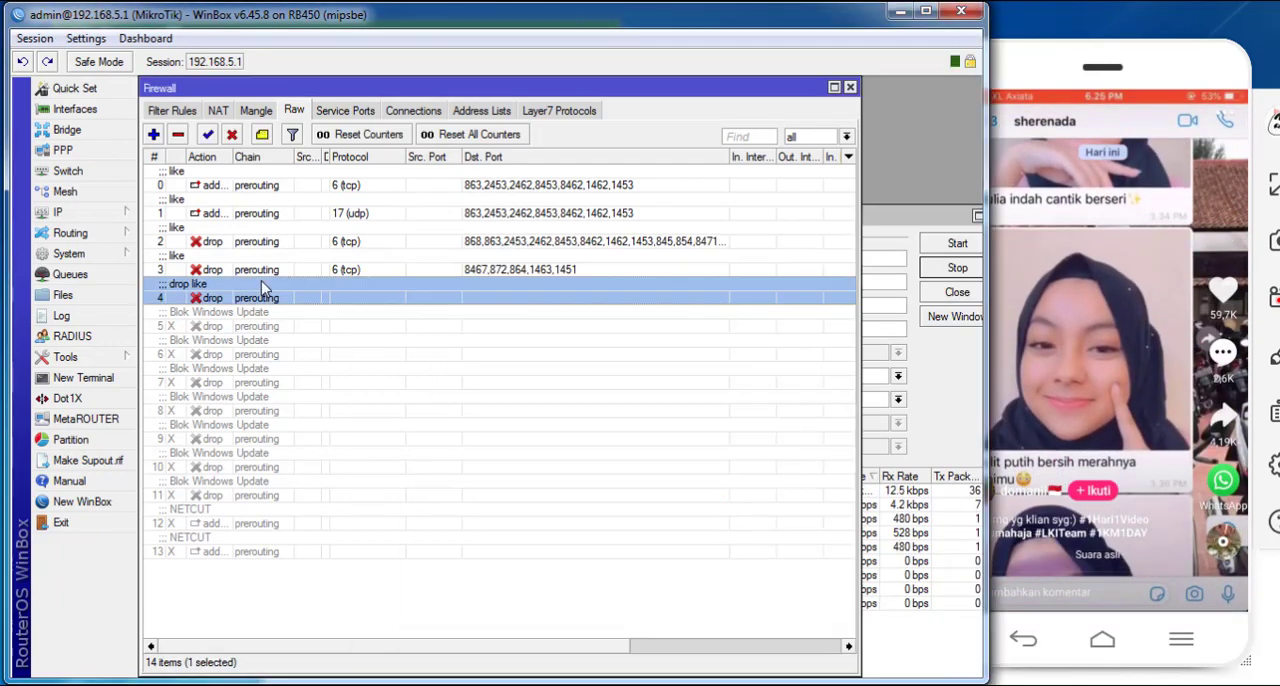
{"action": "double_click", "coordinate": [273, 272]}
{"action": "left_click", "coordinate": [441, 338]}
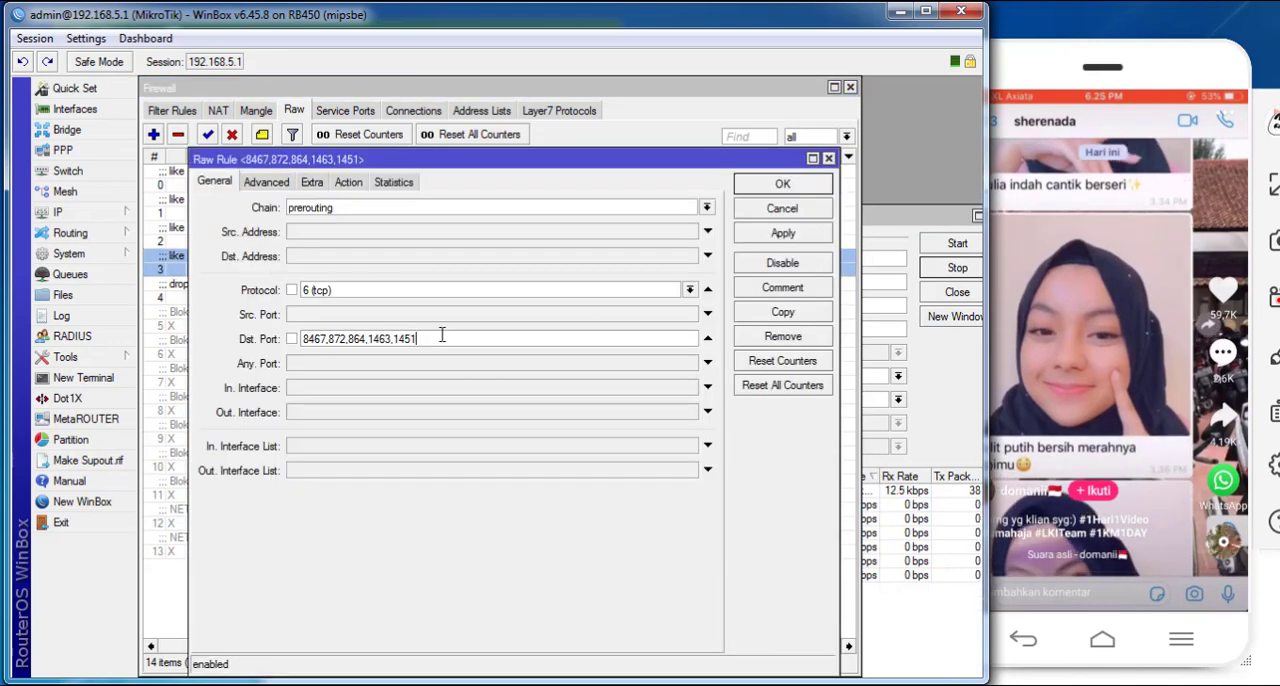
{"action": "type", "text": ",1"}
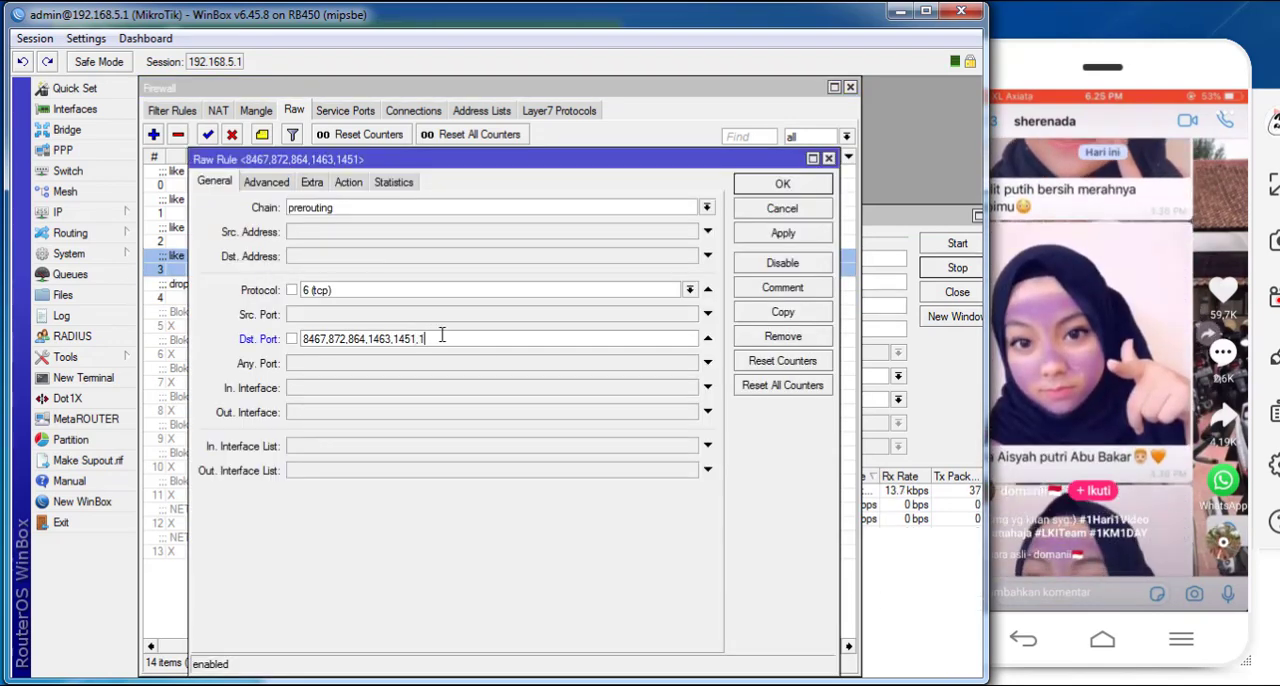
{"action": "type", "text": "465"}
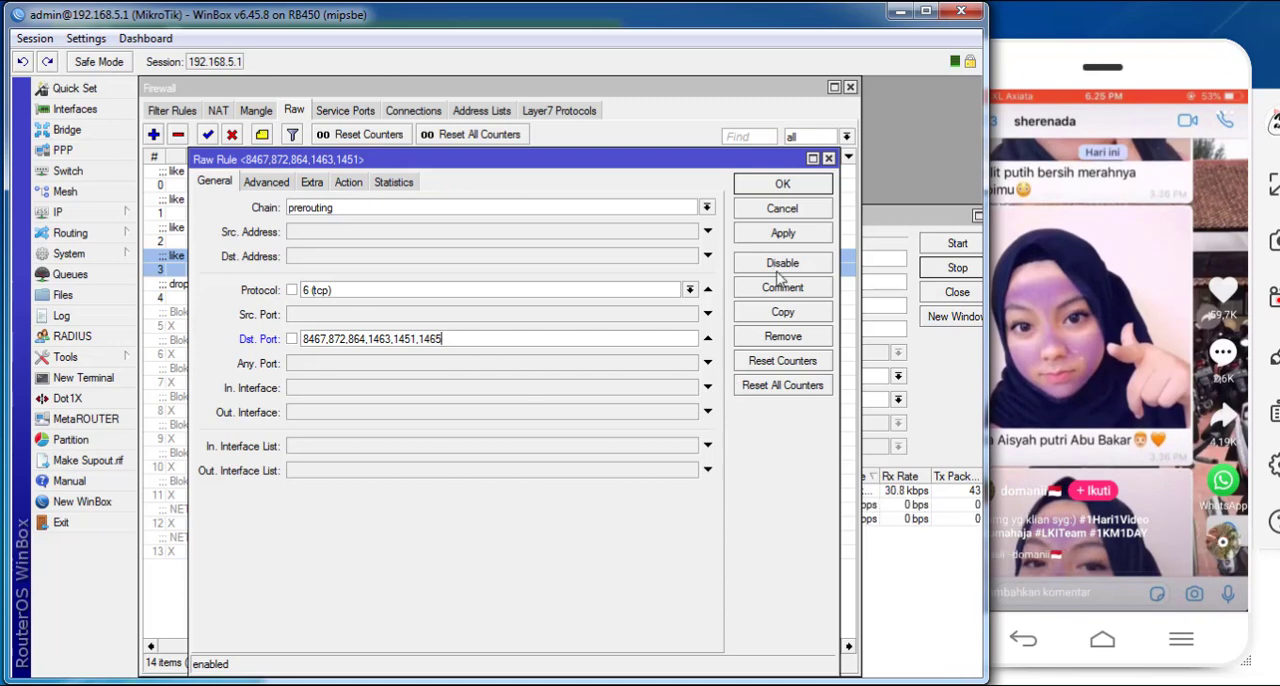
{"action": "left_click", "coordinate": [780, 234]}
{"action": "left_click", "coordinate": [914, 230]}
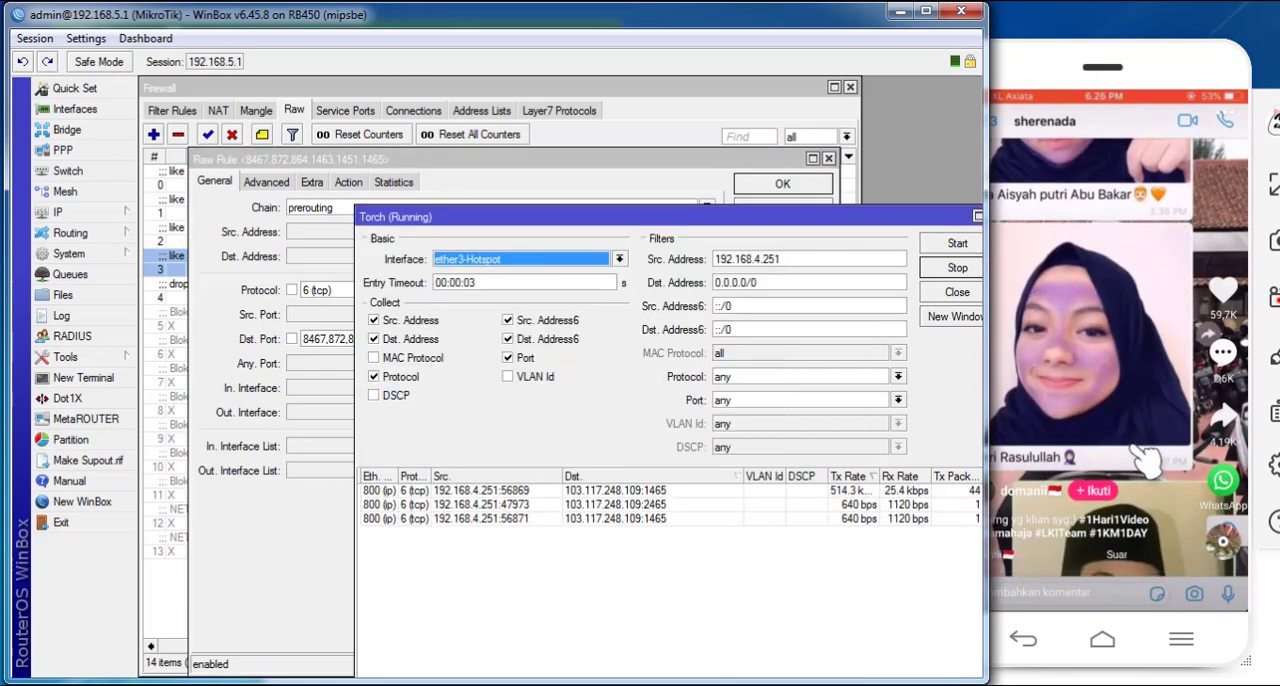
- Swipe through further phone videos while watching Torch for another destination port carrying the video traffic
{"action": "left_click_drag", "start_coordinate": [1136, 447], "coordinate": [1117, 266]}
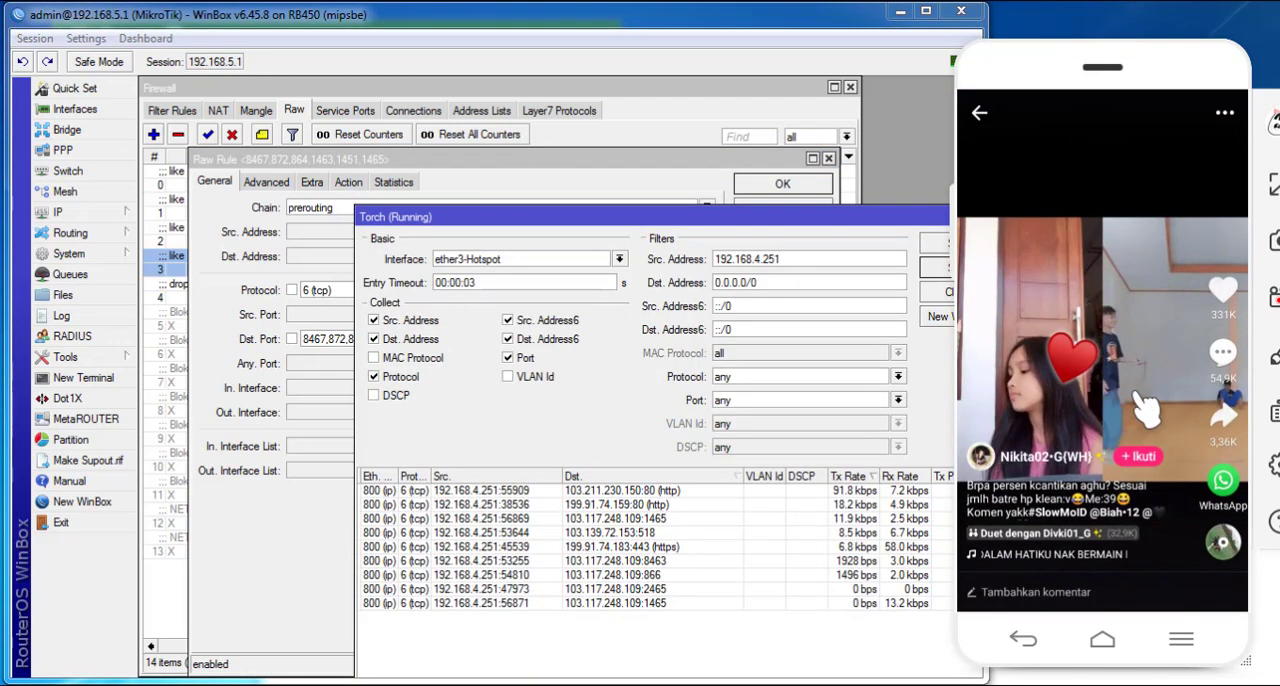
{"action": "left_click_drag", "start_coordinate": [1135, 476], "coordinate": [1112, 291]}
{"action": "left_click_drag", "start_coordinate": [1099, 427], "coordinate": [1110, 240]}
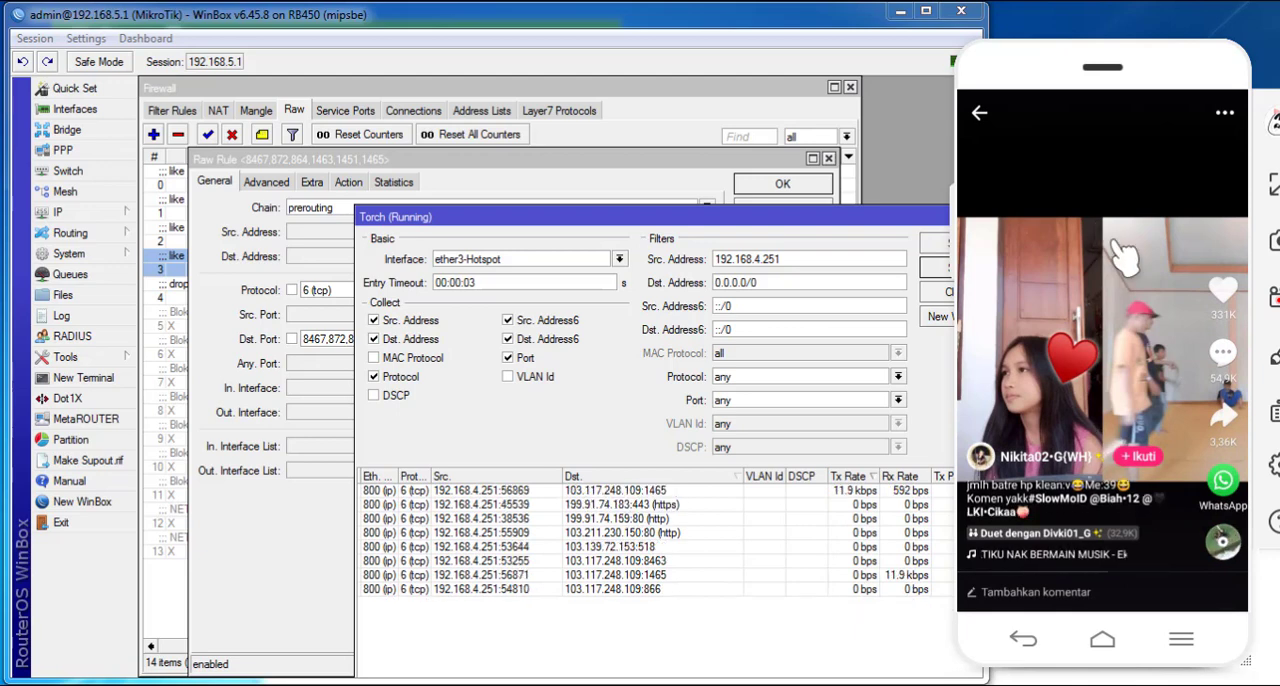
{"action": "left_click_drag", "start_coordinate": [1135, 455], "coordinate": [1142, 222]}
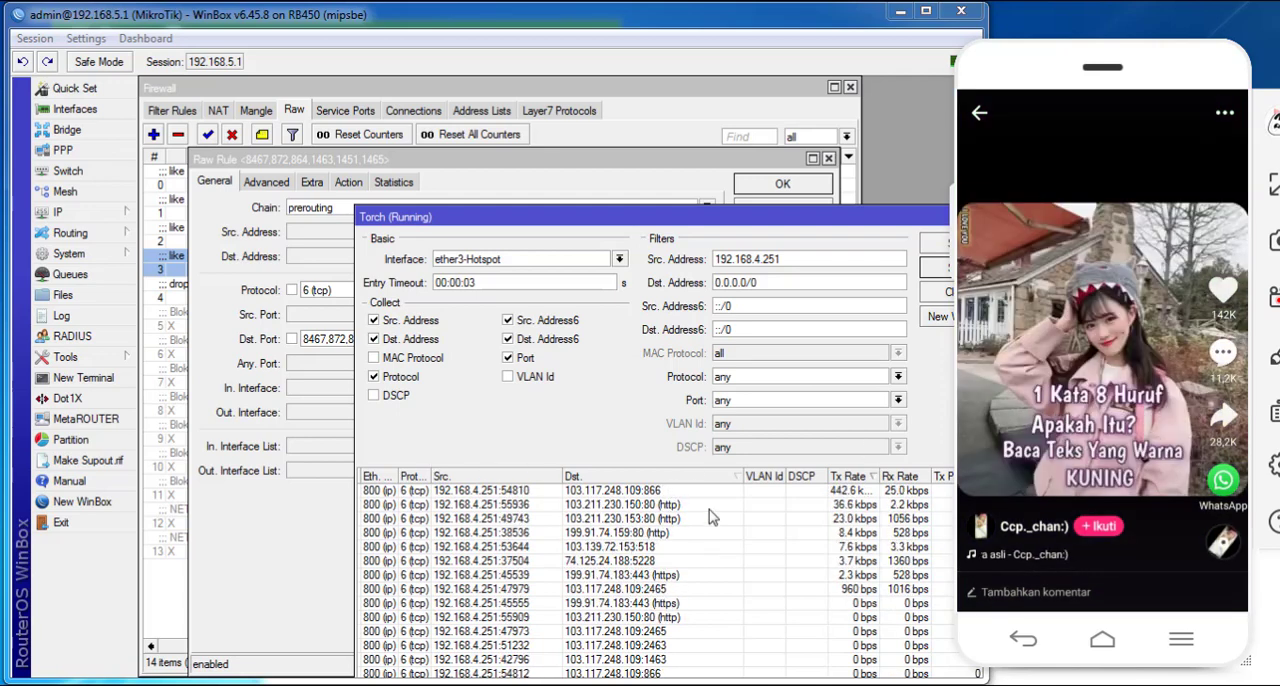
- Append port 866 to the second drop rule's destination ports, apply it, and bring Torch forward
{"action": "left_click", "coordinate": [662, 490]}
{"action": "left_click", "coordinate": [248, 370]}
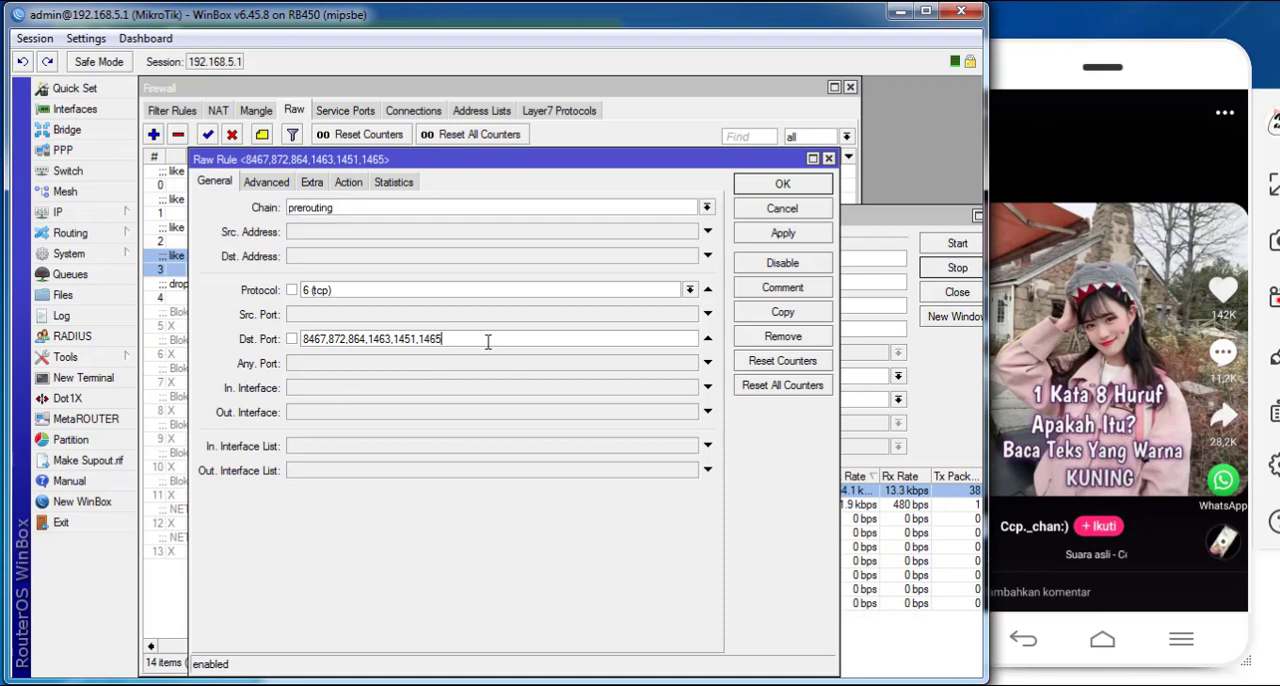
{"action": "type", "text": "866"}
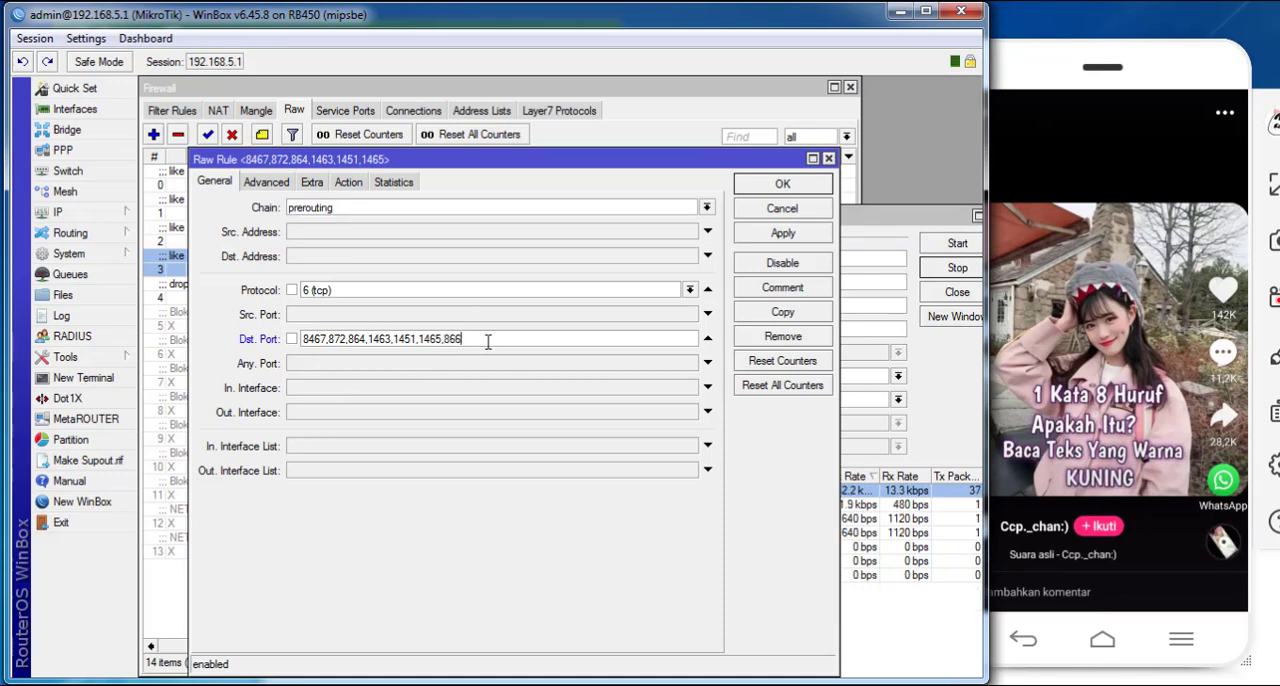
{"action": "left_click", "coordinate": [783, 233]}
{"action": "left_click", "coordinate": [877, 244]}
- Swipe to the next phone video, append port 2465 to the second drop rule's destination ports, and apply it
{"action": "left_click", "coordinate": [1170, 240]}
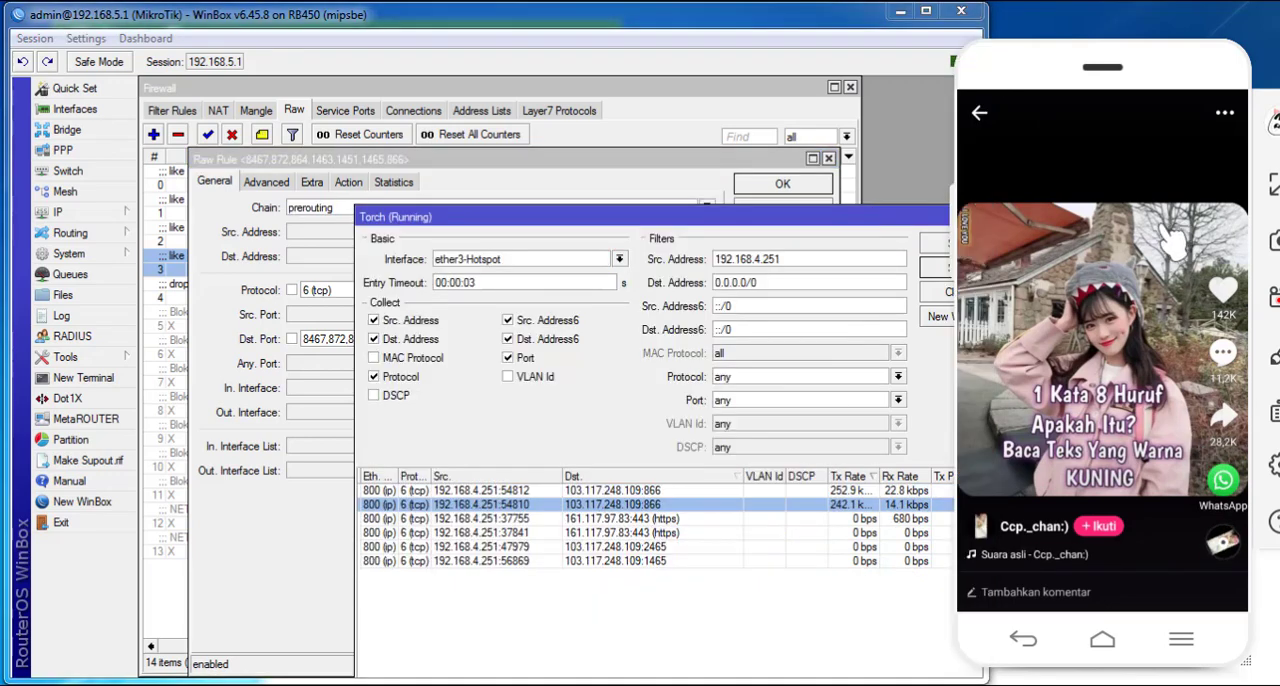
{"action": "left_click_drag", "start_coordinate": [1170, 240], "coordinate": [1168, 150]}
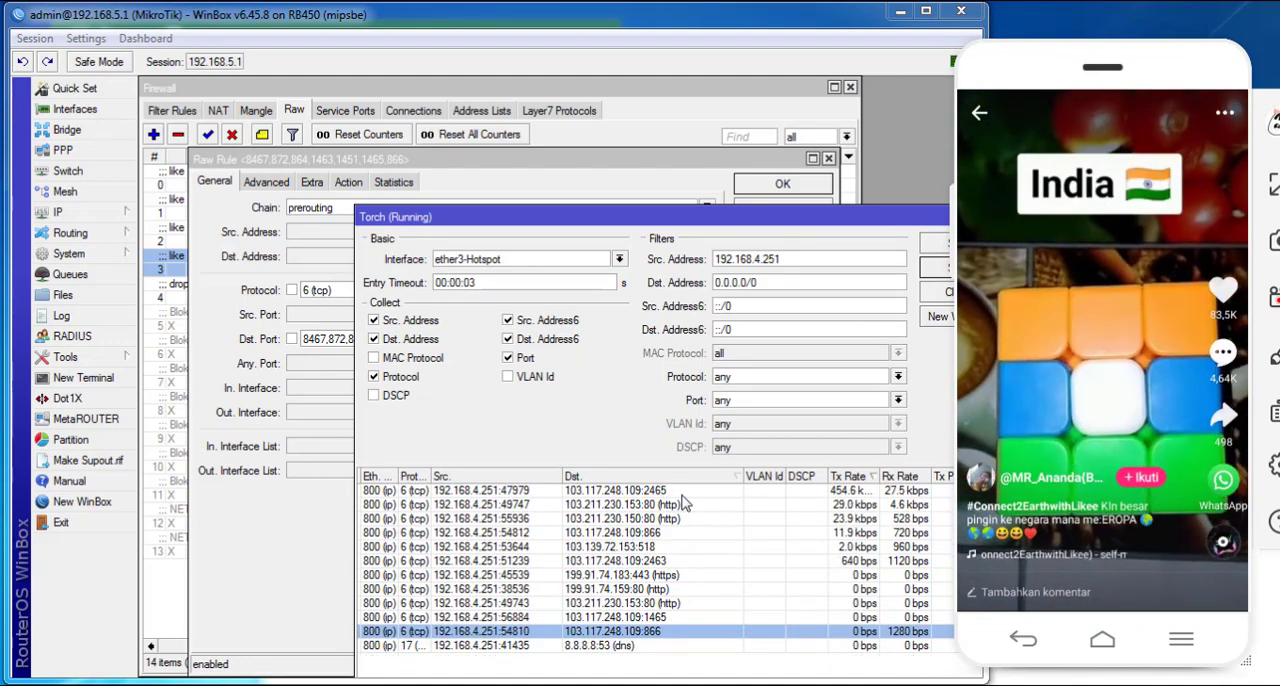
{"action": "left_click", "coordinate": [241, 480]}
{"action": "left_click", "coordinate": [485, 341]}
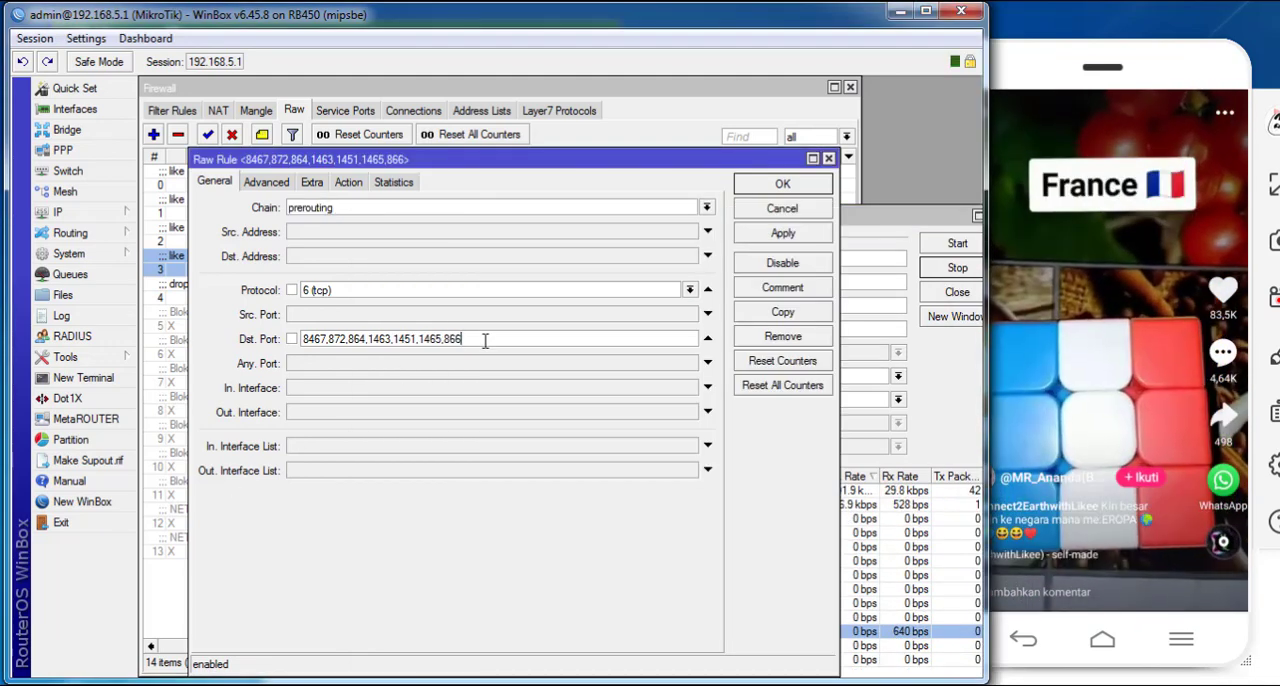
{"action": "type", "text": ",2465"}
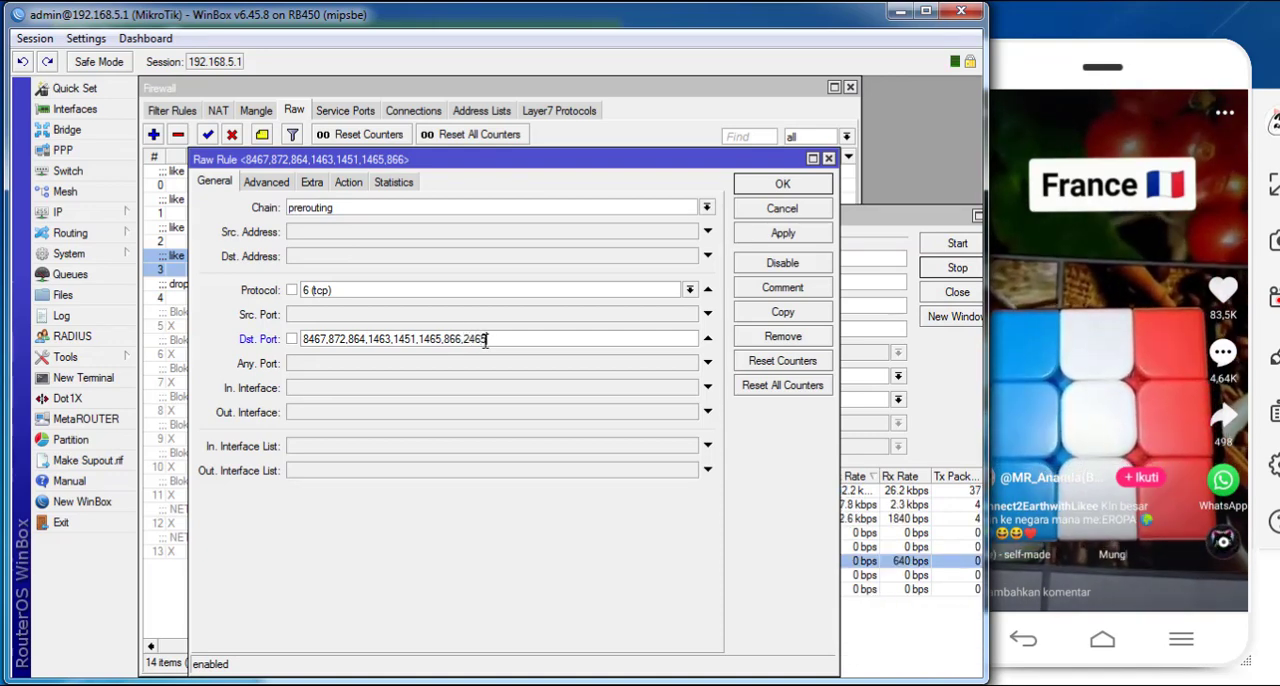
{"action": "left_click", "coordinate": [817, 232]}
- Swipe to a new phone video and rearrange the Raw Rule and Torch windows to keep both accessible
{"action": "left_click_drag", "start_coordinate": [1065, 362], "coordinate": [1061, 265]}
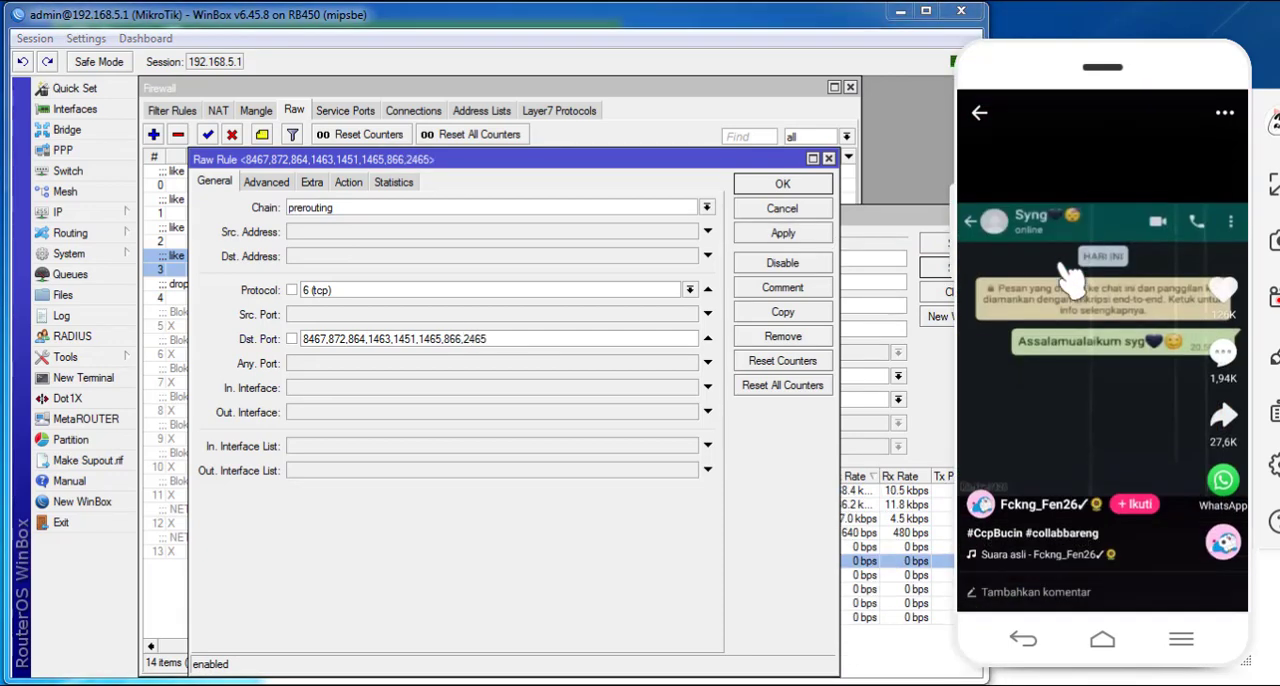
{"action": "left_click", "coordinate": [912, 258]}
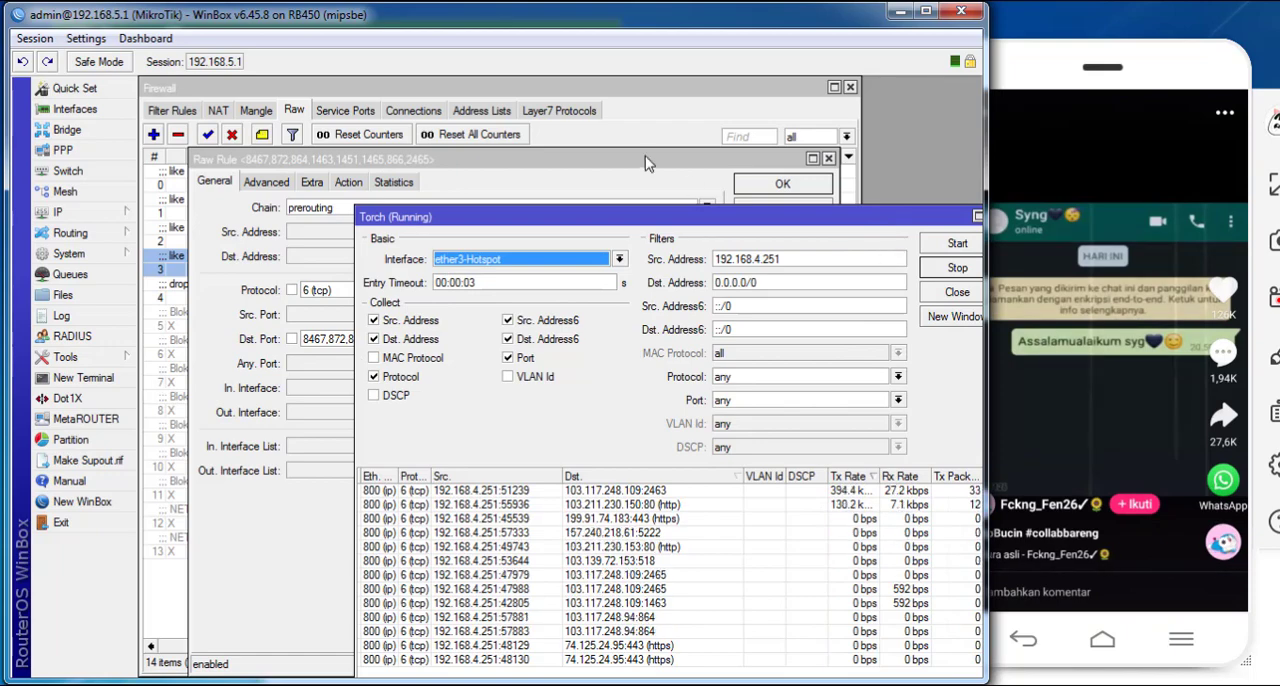
{"action": "left_click", "coordinate": [658, 168]}
{"action": "left_click_drag", "start_coordinate": [656, 161], "coordinate": [603, 166]}
{"action": "left_click_drag", "start_coordinate": [825, 220], "coordinate": [859, 396]}
{"action": "left_click_drag", "start_coordinate": [612, 165], "coordinate": [617, 227]}
{"action": "left_click_drag", "start_coordinate": [836, 390], "coordinate": [818, 152]}
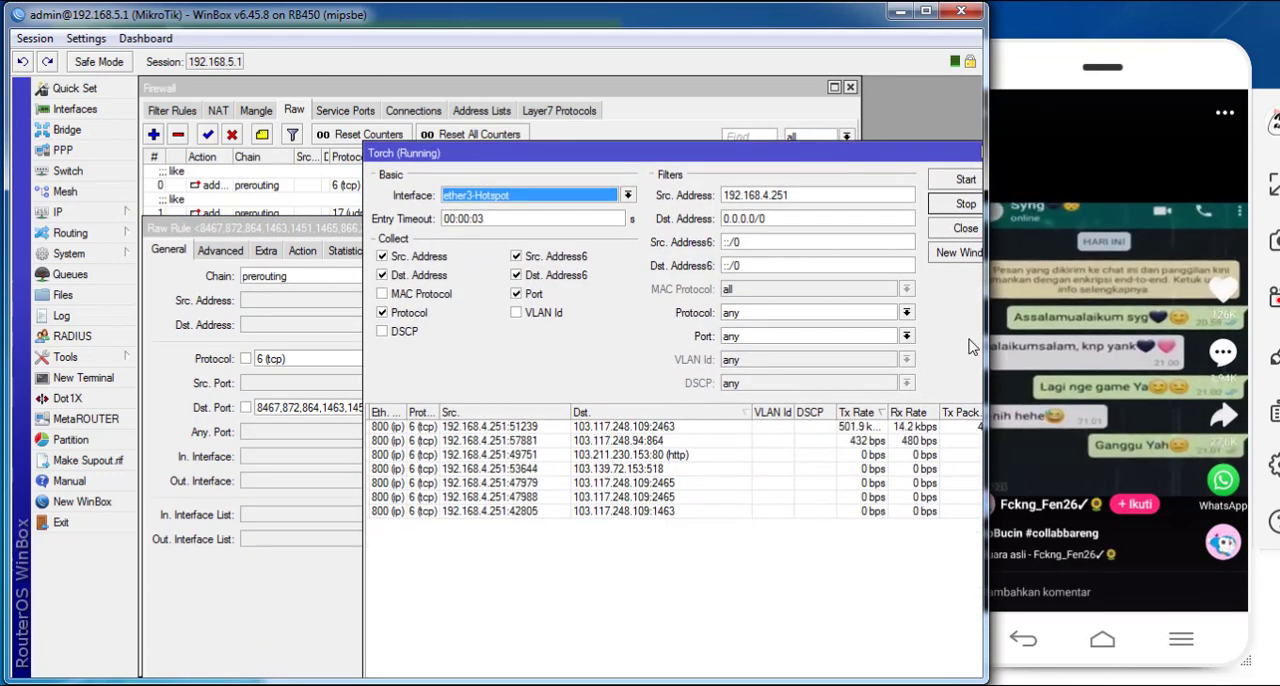
- Swipe through several more phone videos, checking the repositioned Torch window for unblocked destination ports
{"action": "left_click_drag", "start_coordinate": [1082, 370], "coordinate": [1102, 124]}
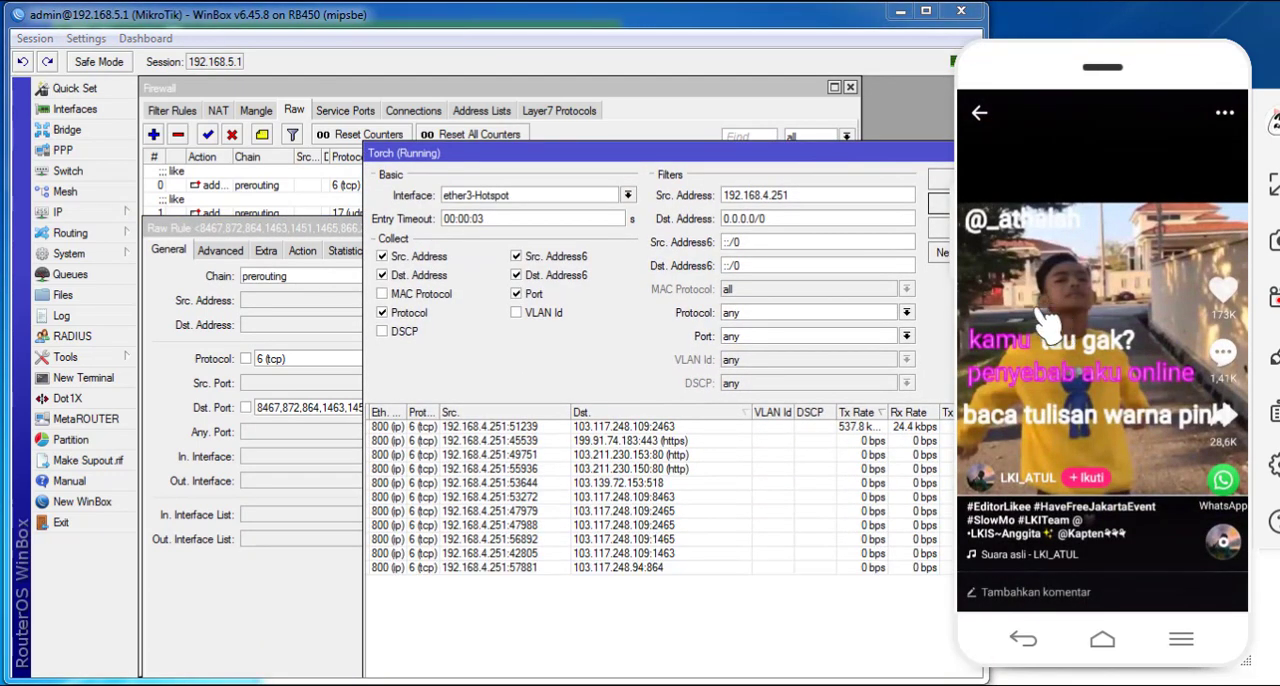
{"action": "left_click_drag", "start_coordinate": [1048, 324], "coordinate": [1123, 419]}
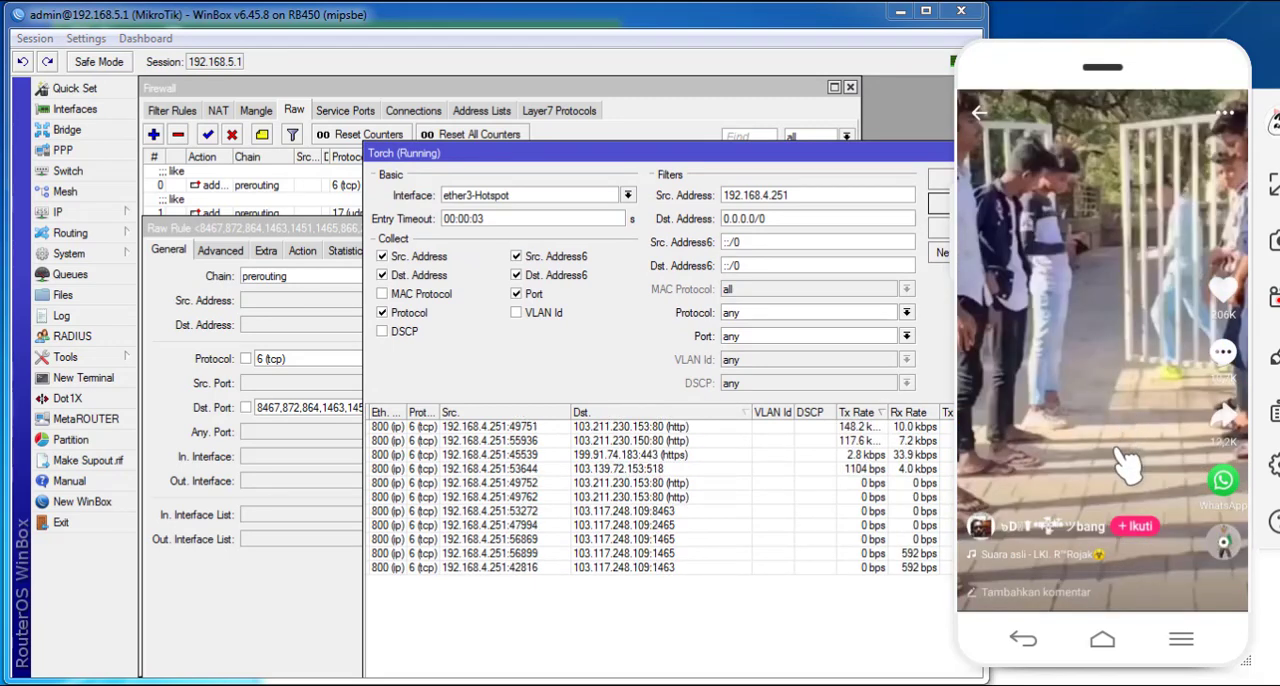
{"action": "left_click_drag", "start_coordinate": [1127, 462], "coordinate": [1140, 240]}
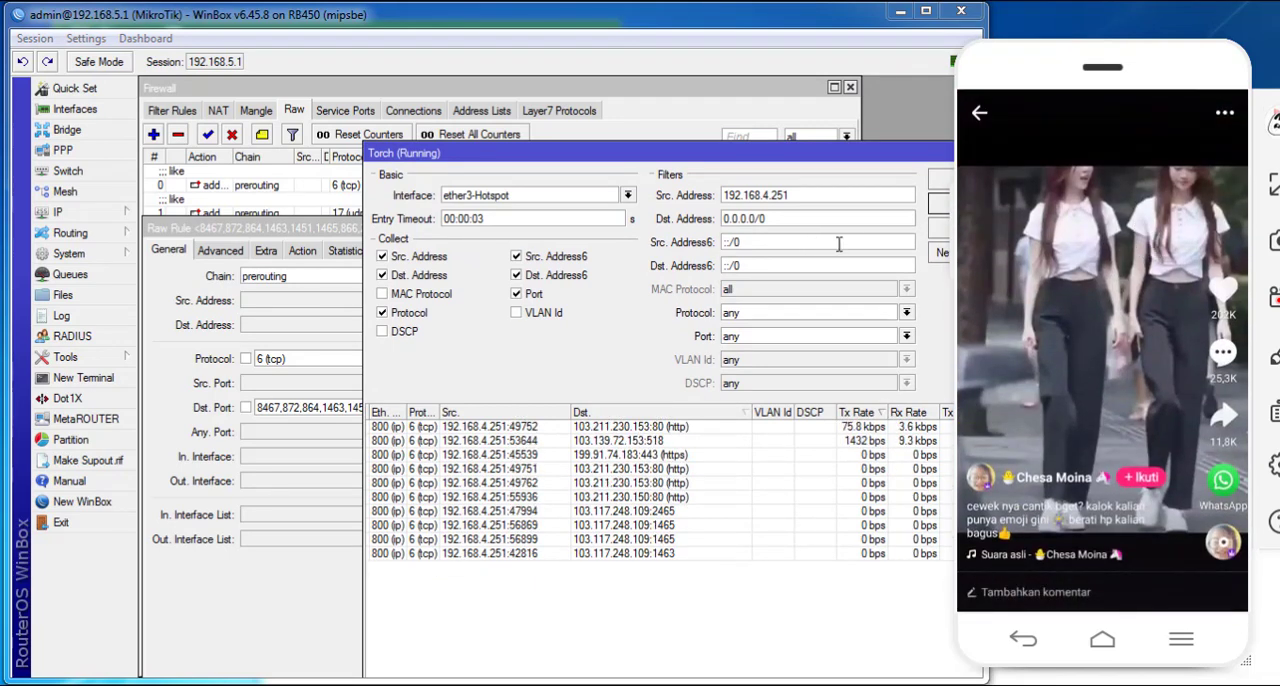
- Swipe to a new phone video, then replace the Notepad text with the second drop rule's destination ports and close that rule
{"action": "left_click_drag", "start_coordinate": [1082, 474], "coordinate": [1073, 382]}
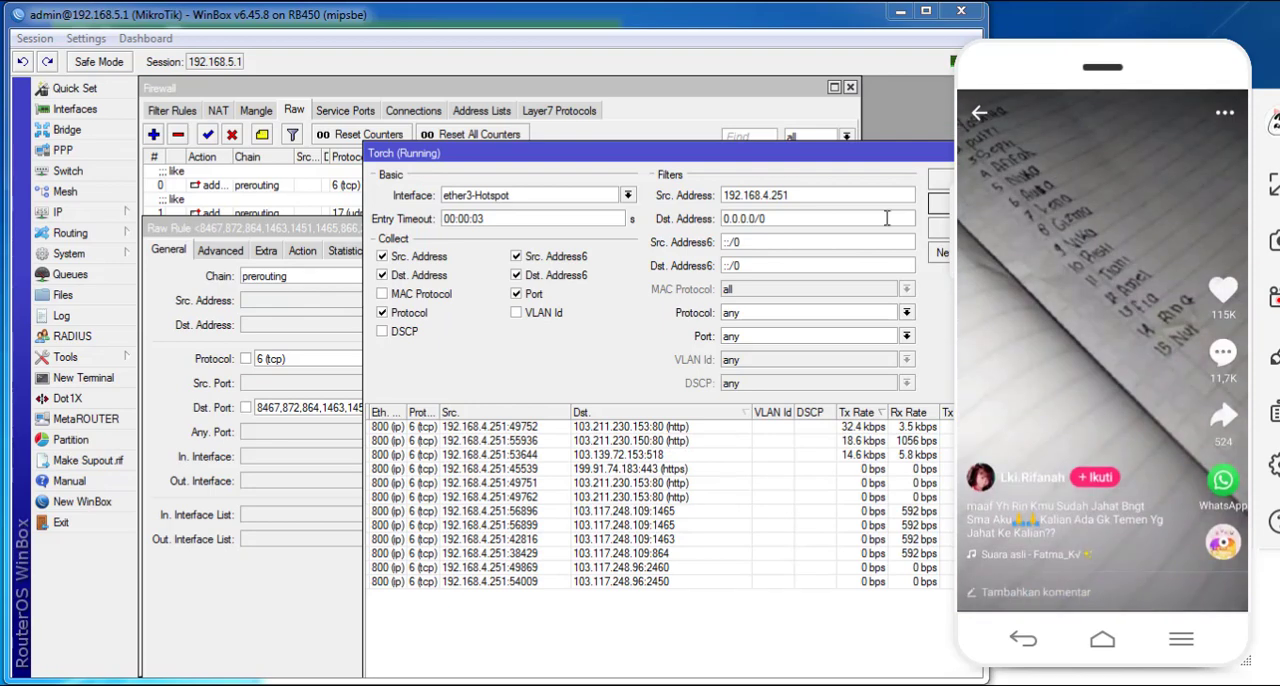
{"action": "left_click", "coordinate": [732, 153]}
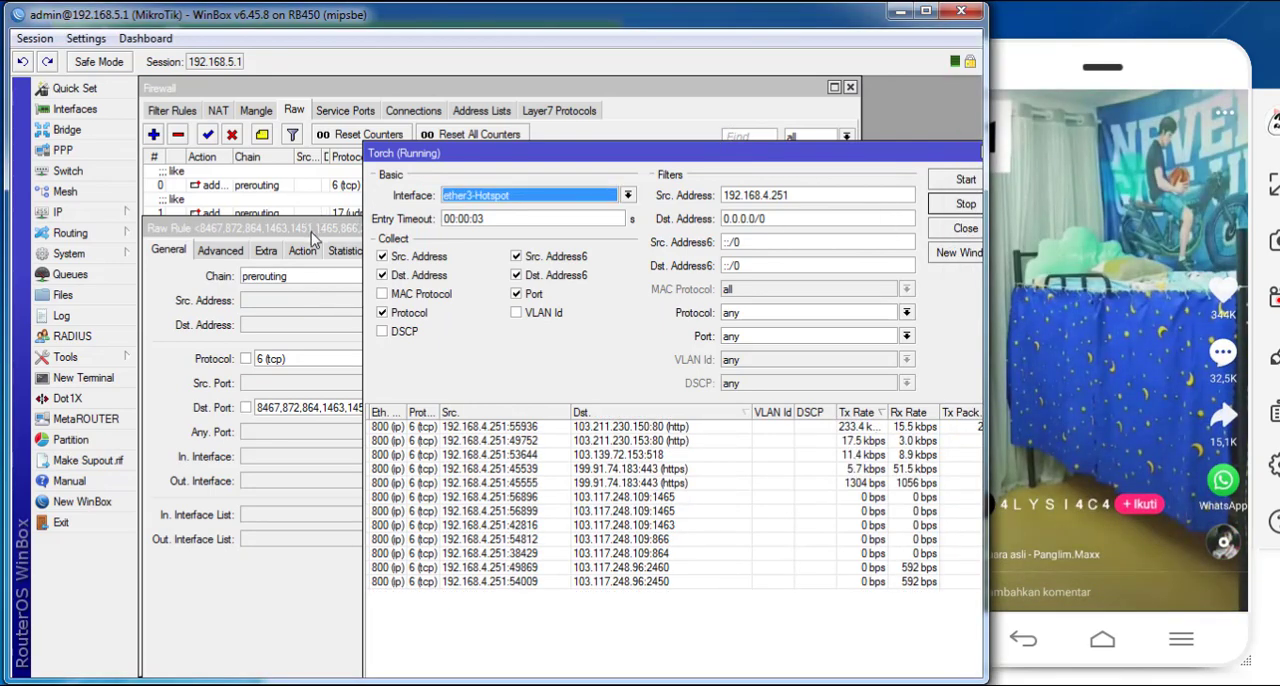
{"action": "left_click", "coordinate": [313, 240]}
{"action": "left_click_drag", "start_coordinate": [466, 408], "coordinate": [180, 424]}
{"action": "key", "text": "ctrl+c"}
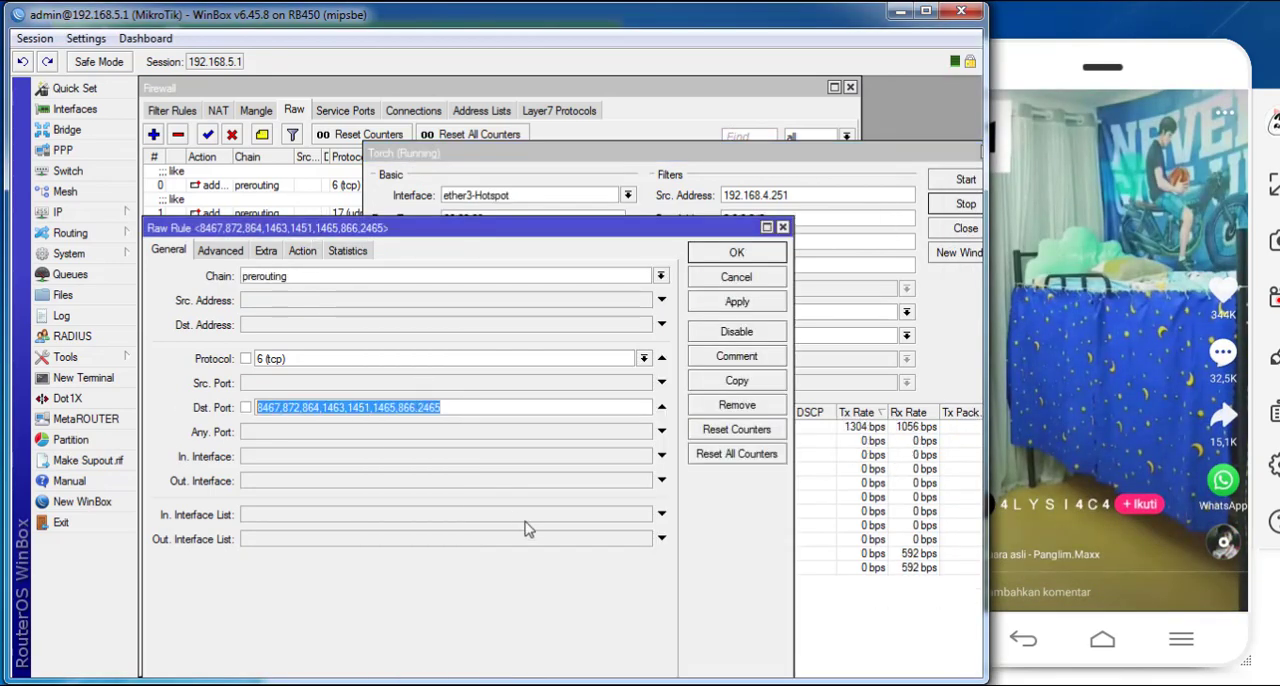
{"action": "left_click", "coordinate": [652, 684]}
{"action": "key", "text": "ctrl+a"}
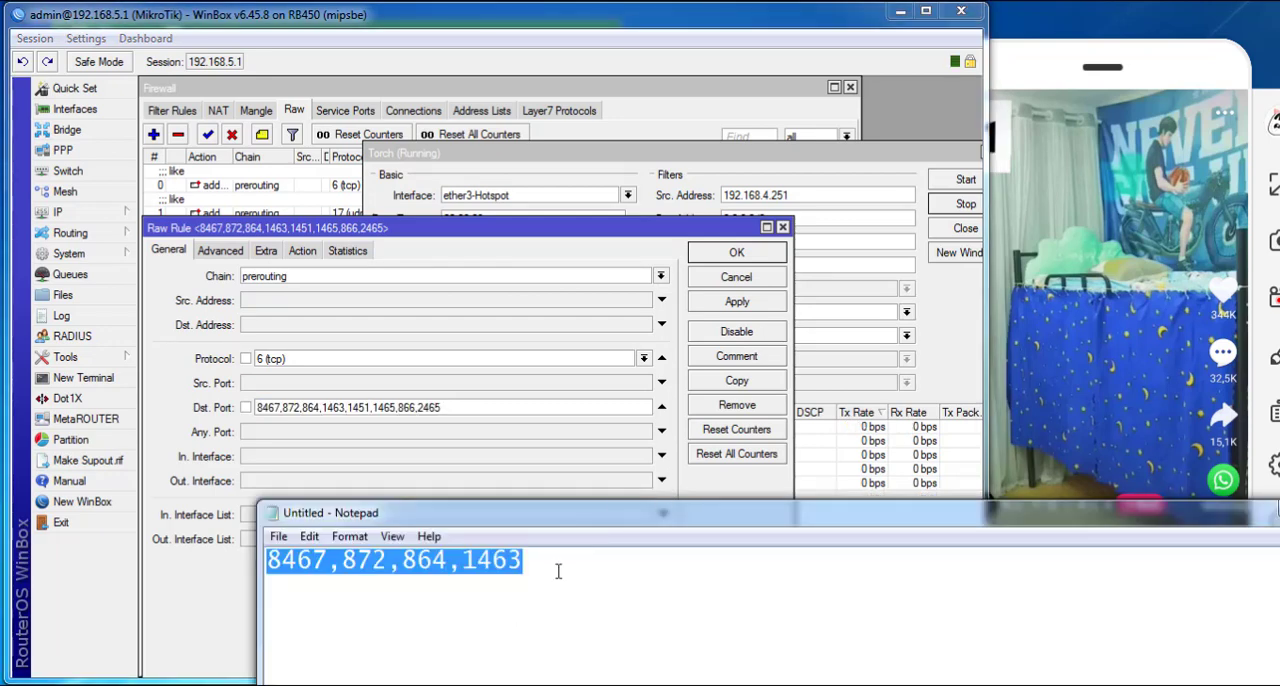
{"action": "key", "text": "ctrl+v"}
{"action": "left_click", "coordinate": [736, 252]}
- Copy the first drop rule's destination ports and add them on a new line in Notepad after a trailing comma
{"action": "left_click", "coordinate": [657, 120]}
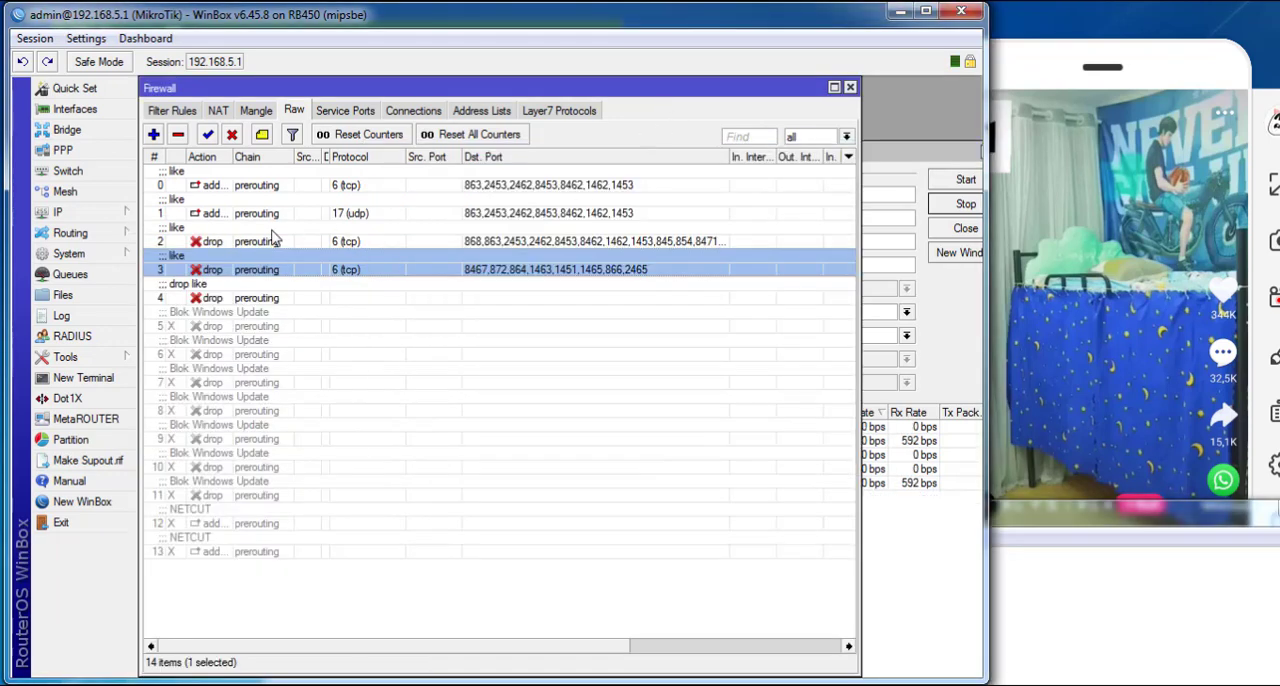
{"action": "double_click", "coordinate": [275, 240]}
{"action": "left_click_drag", "start_coordinate": [628, 340], "coordinate": [142, 287]}
{"action": "key", "text": "ctrl+c"}
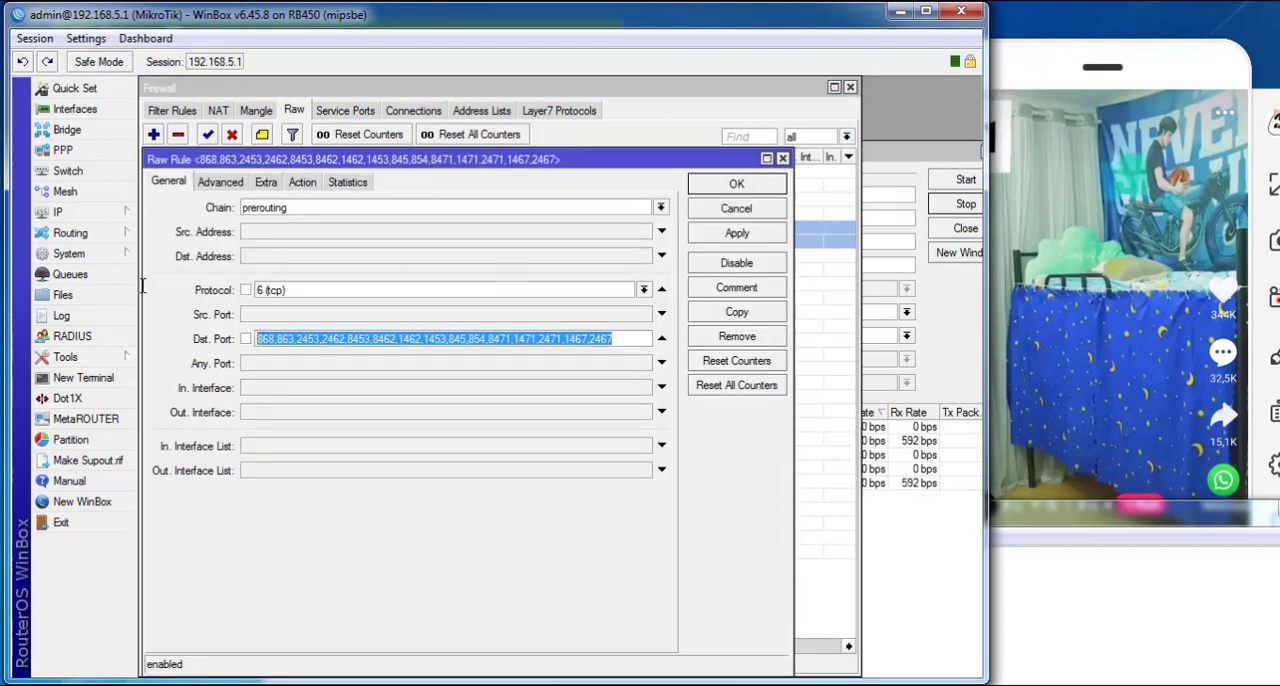
{"action": "key", "text": "alt+Tab"}
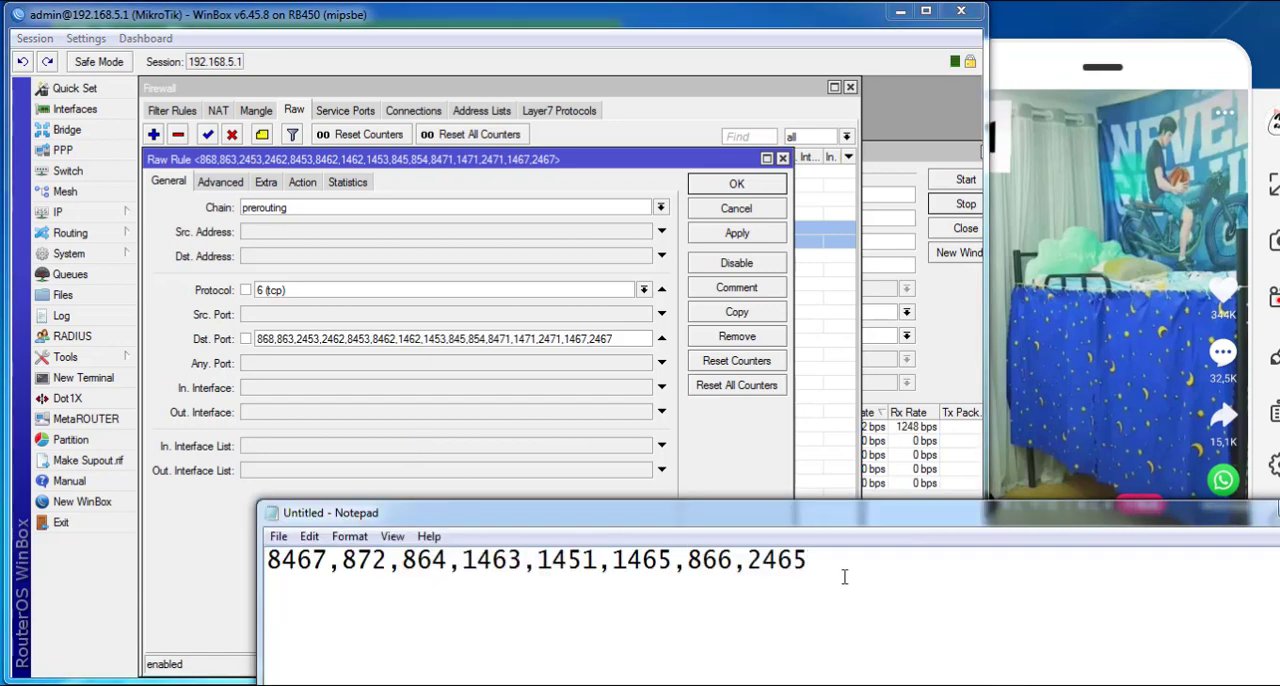
{"action": "type", "text": ","}
{"action": "key", "text": "Return"}
{"action": "key", "text": "ctrl+v"}
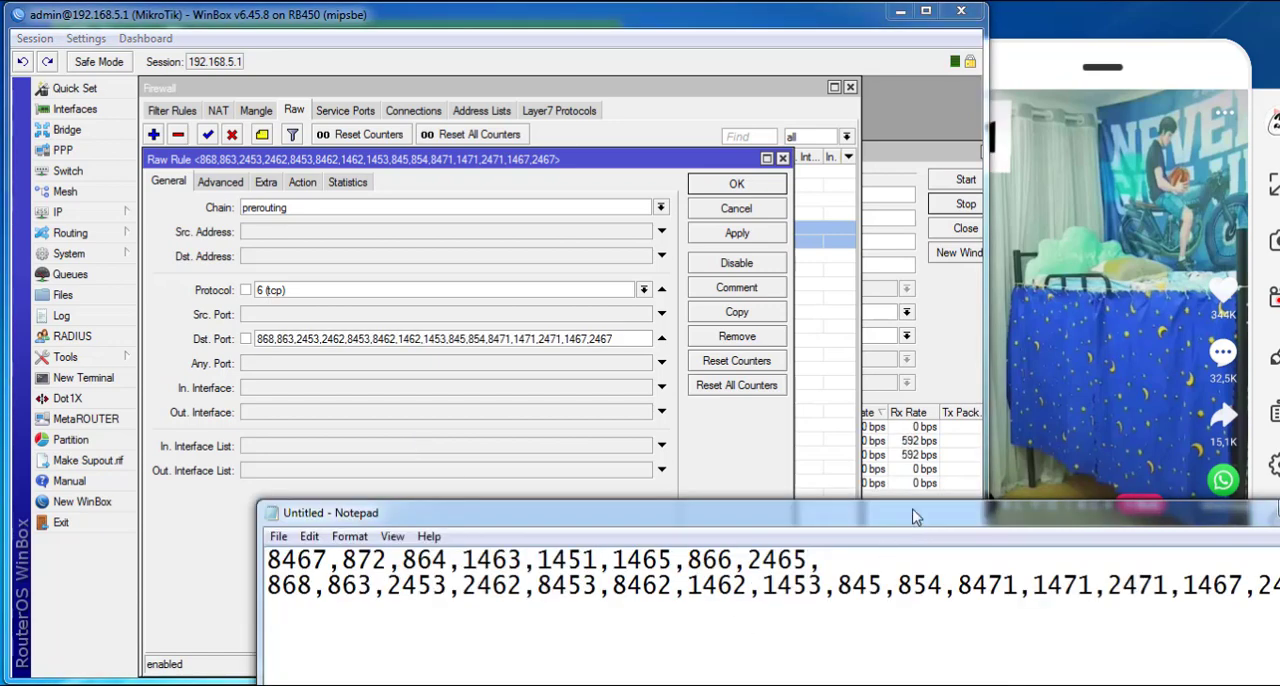
- Reposition Notepad, join its two port lines into one comma-separated list, and select the whole list
{"action": "left_click_drag", "start_coordinate": [913, 517], "coordinate": [785, 203]}
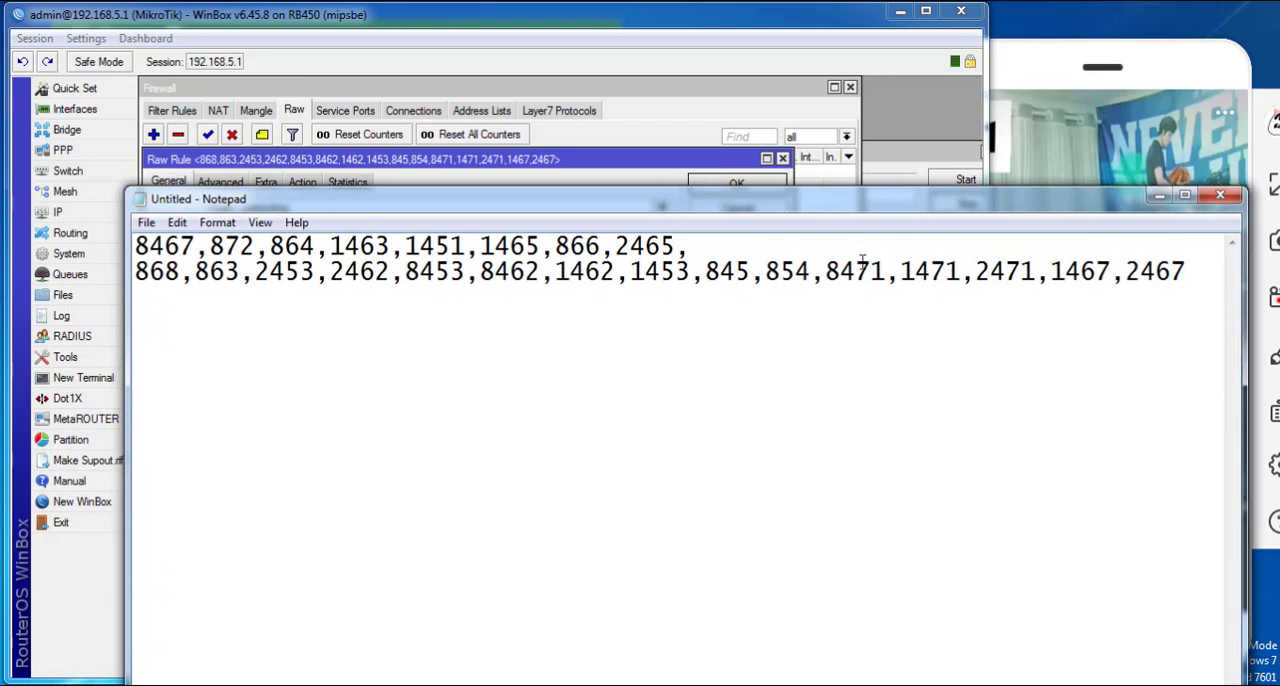
{"action": "key", "text": "BackSpace"}
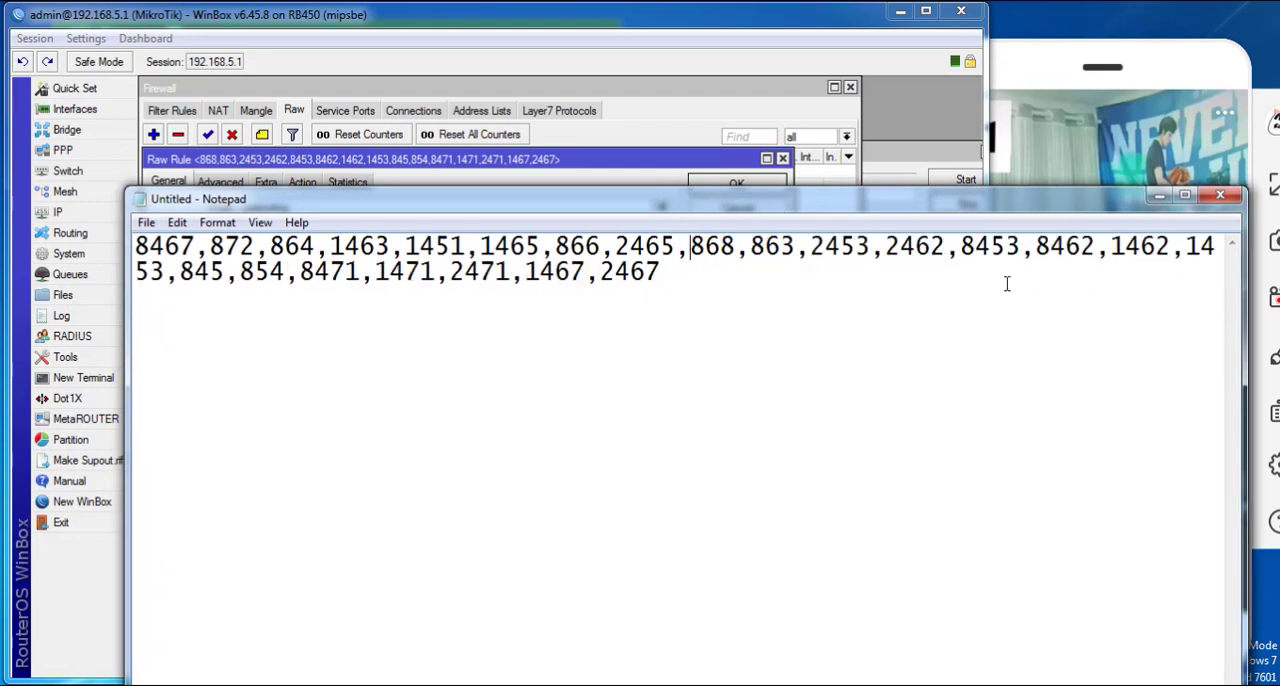
{"action": "key", "text": "ctrl+a"}
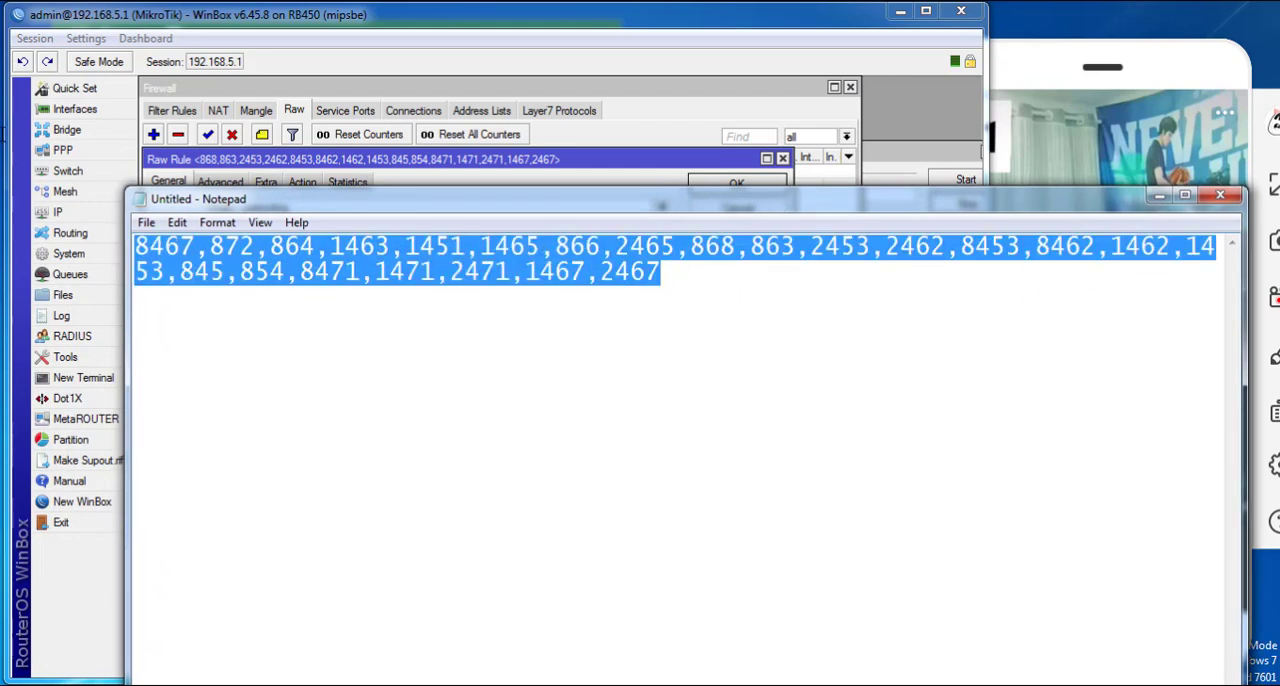
- Switch to the Book1 workbook in Excel, place it beside a narrowed Notepad, and clear the old values in A1:B6 of Sheet2
{"action": "left_click", "coordinate": [683, 685]}
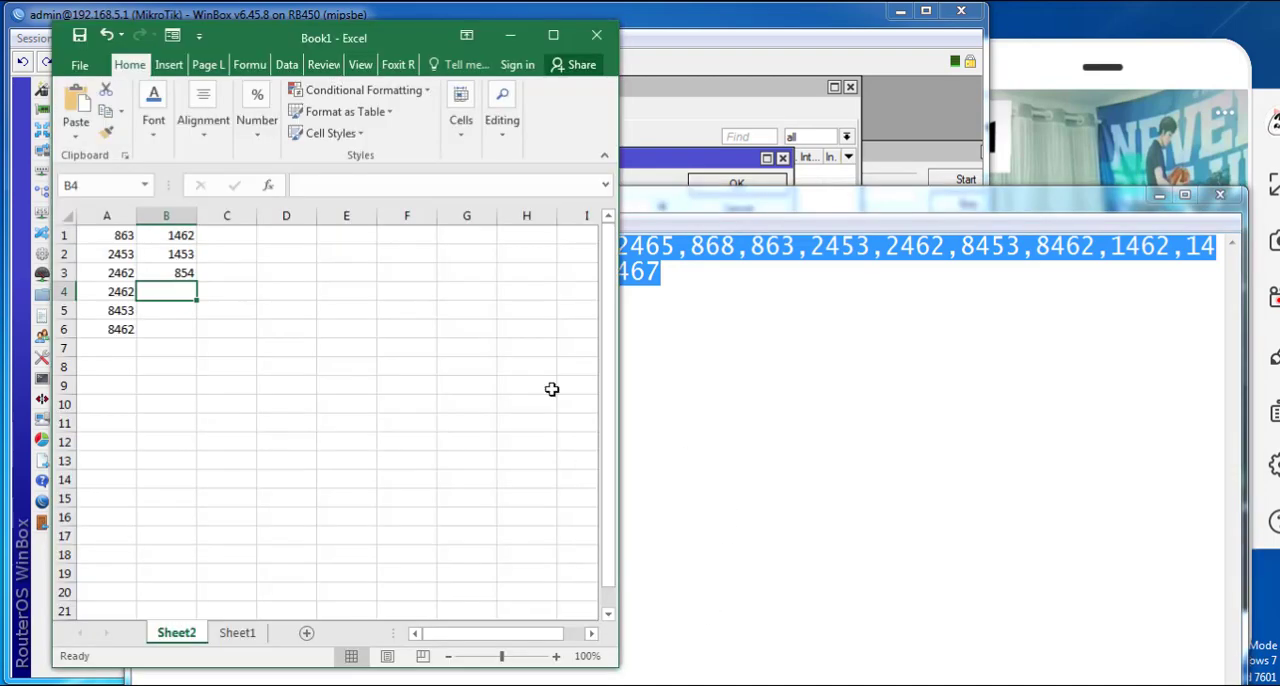
{"action": "left_click_drag", "start_coordinate": [270, 43], "coordinate": [1049, 55]}
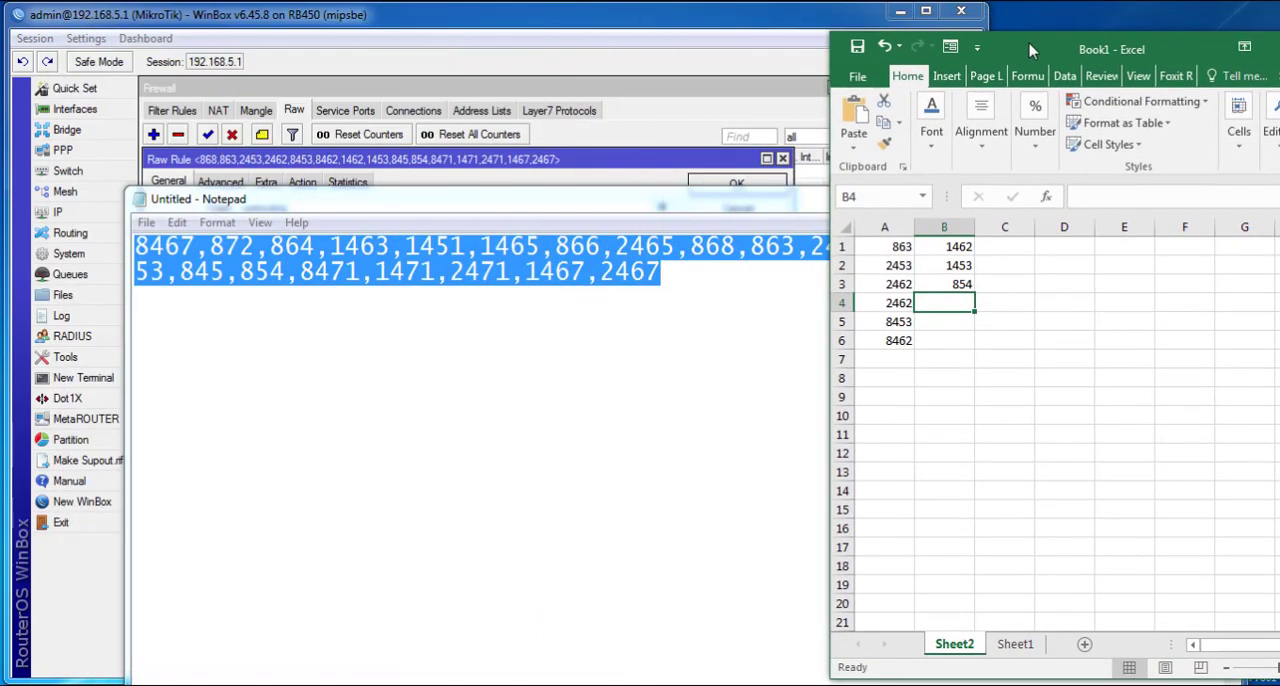
{"action": "left_click_drag", "start_coordinate": [605, 207], "coordinate": [513, 42]}
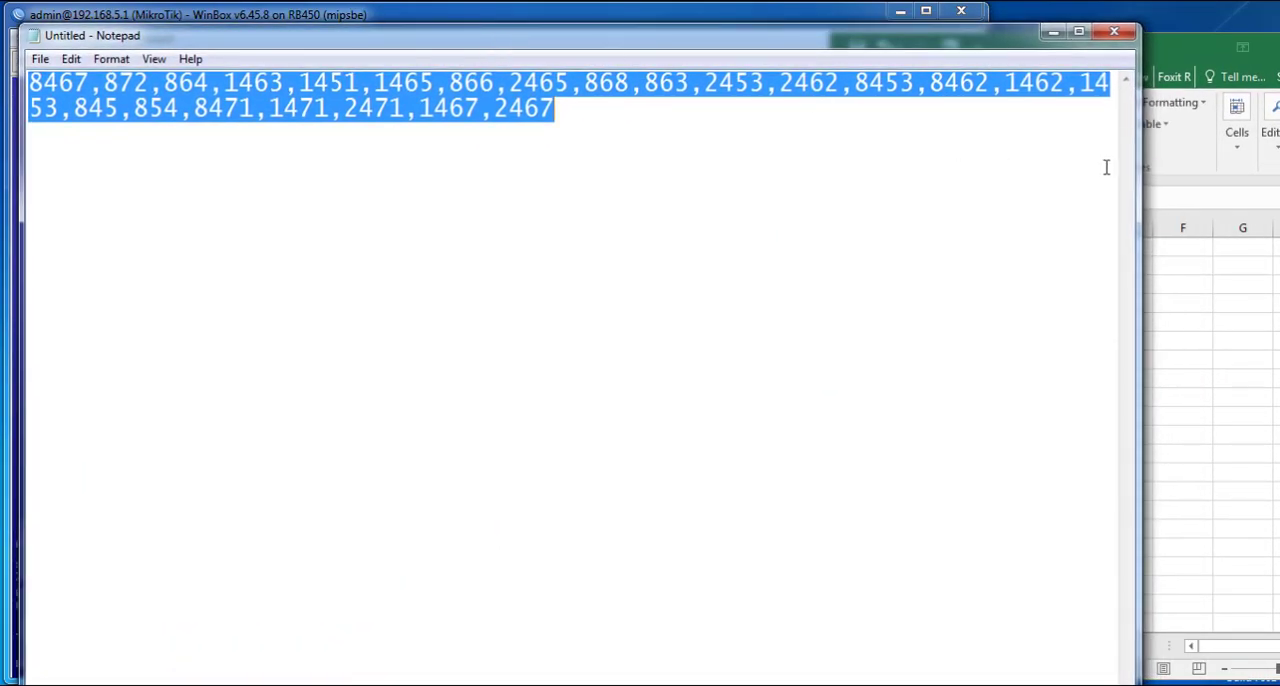
{"action": "left_click_drag", "start_coordinate": [1138, 178], "coordinate": [820, 225]}
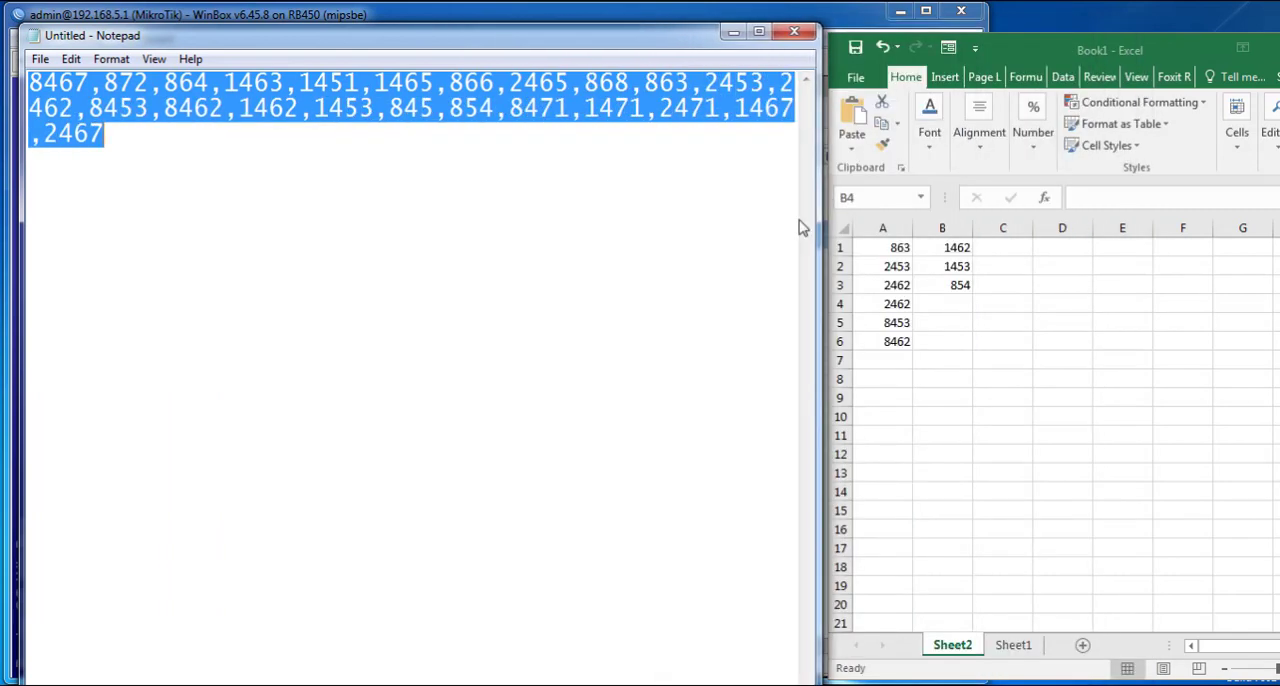
{"action": "left_click_drag", "start_coordinate": [898, 248], "coordinate": [965, 341]}
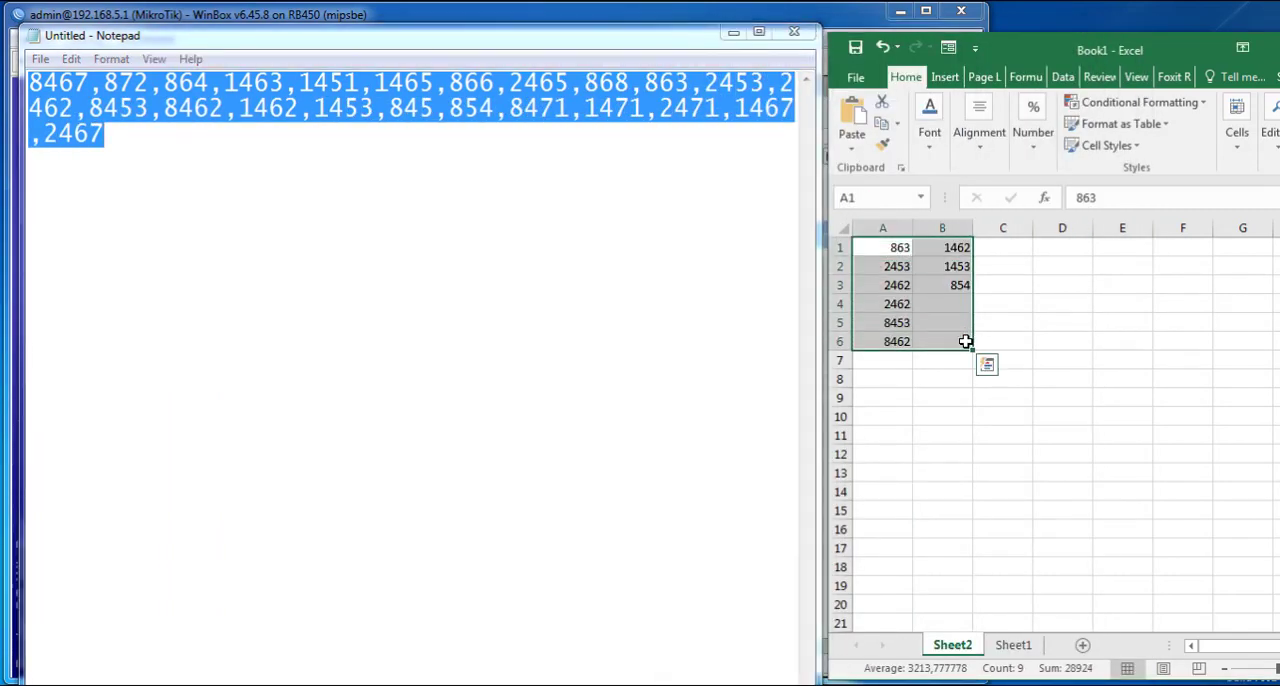
{"action": "key", "text": "Delete"}
- Enter the second drop rule's ports down A1:A8: 8467, 872, 864, 1463, 1451, 1465, 866 and 2465
{"action": "left_click", "coordinate": [894, 250]}
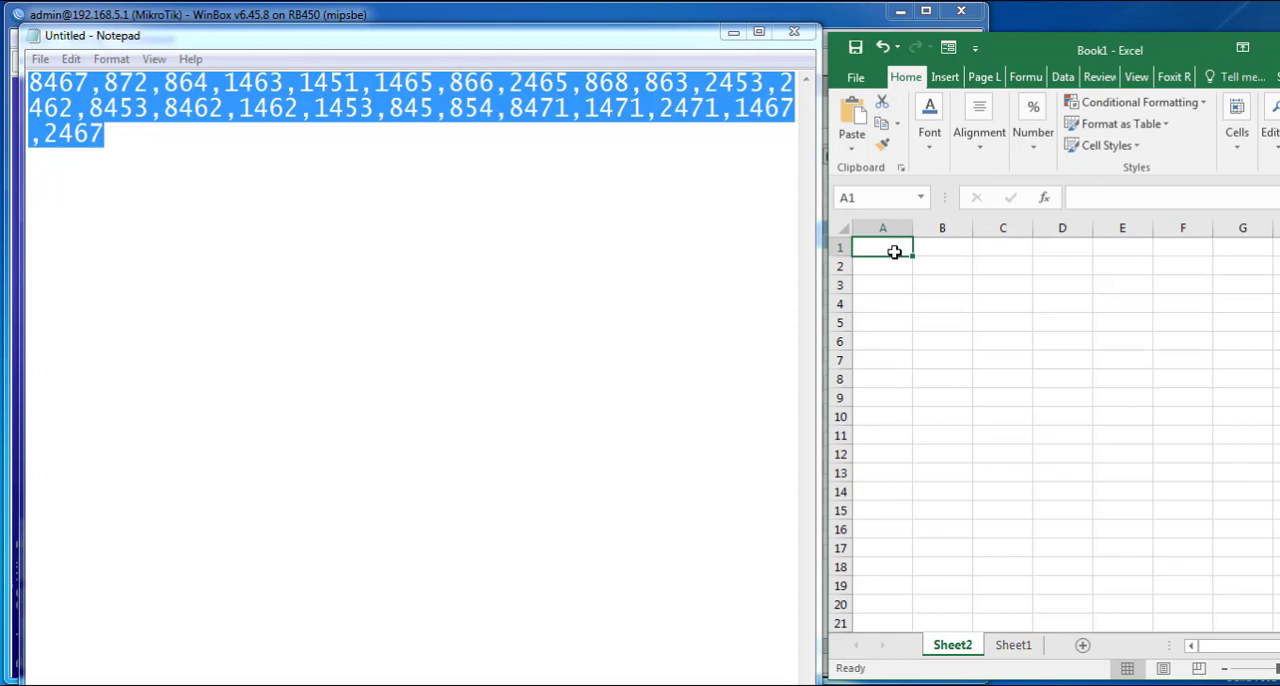
{"action": "type", "text": "8"}
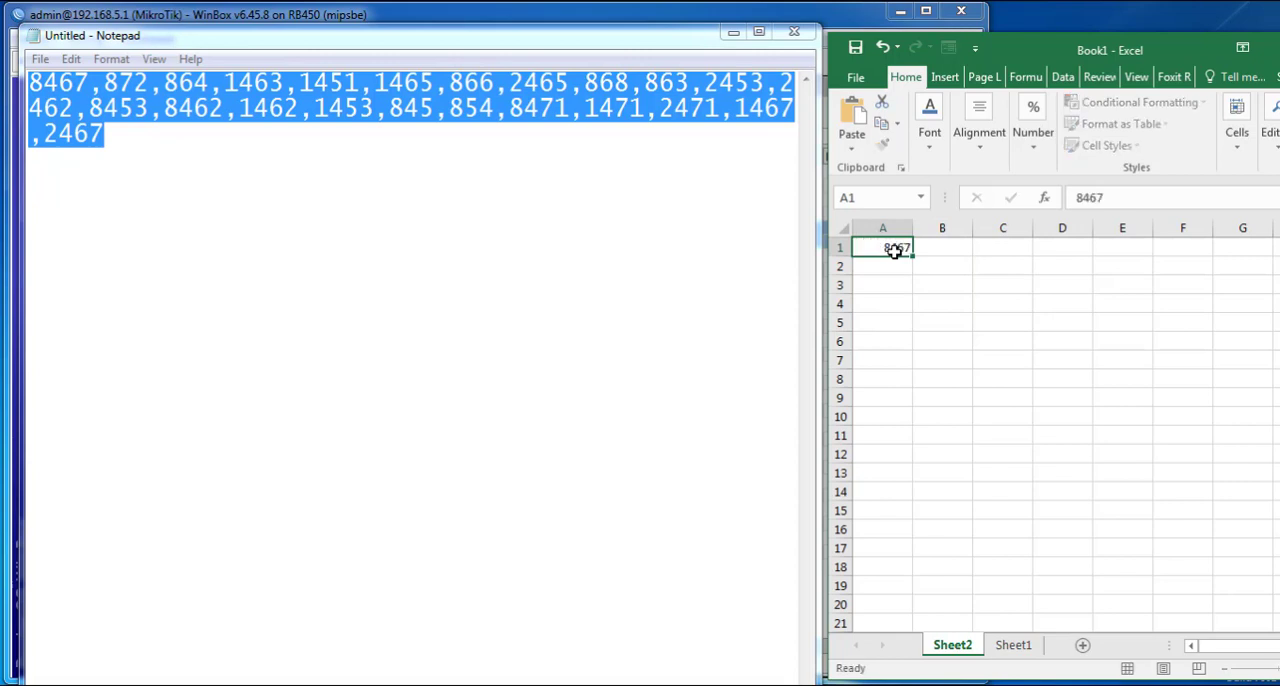
{"action": "type", "text": "467"}
{"action": "key", "text": "Return"}
{"action": "type", "text": "87"}
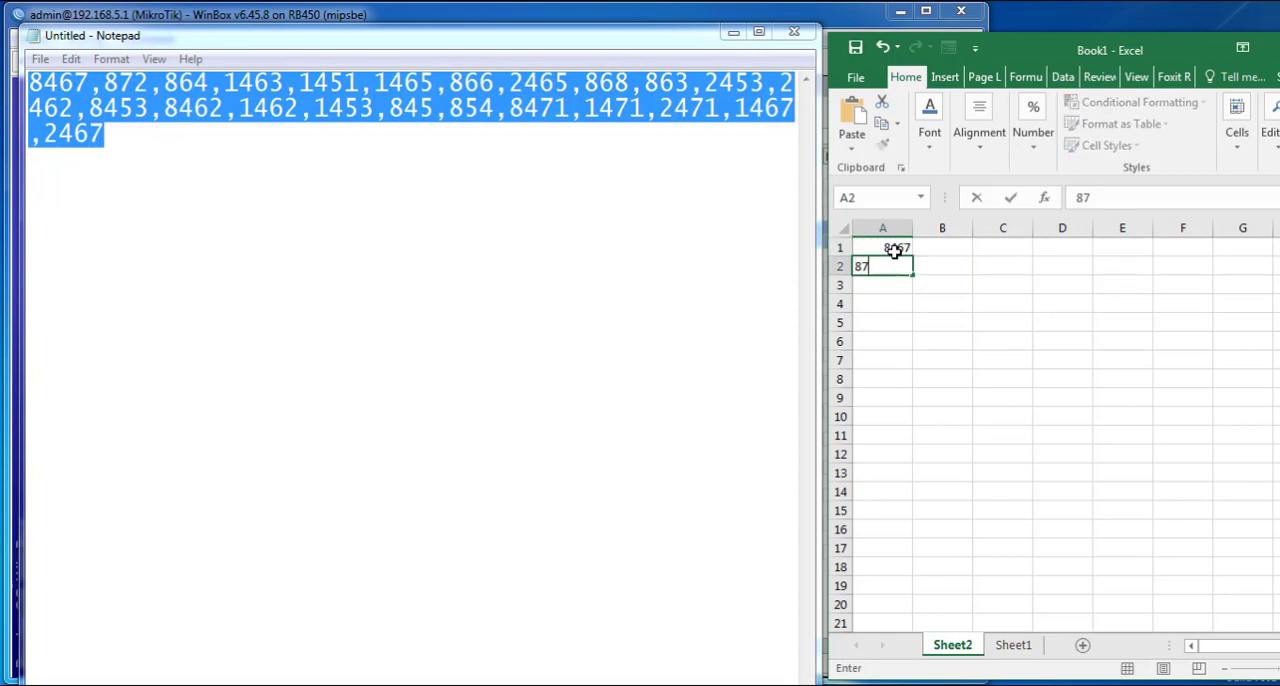
{"action": "type", "text": "2"}
{"action": "key", "text": "Return"}
{"action": "type", "text": "864"}
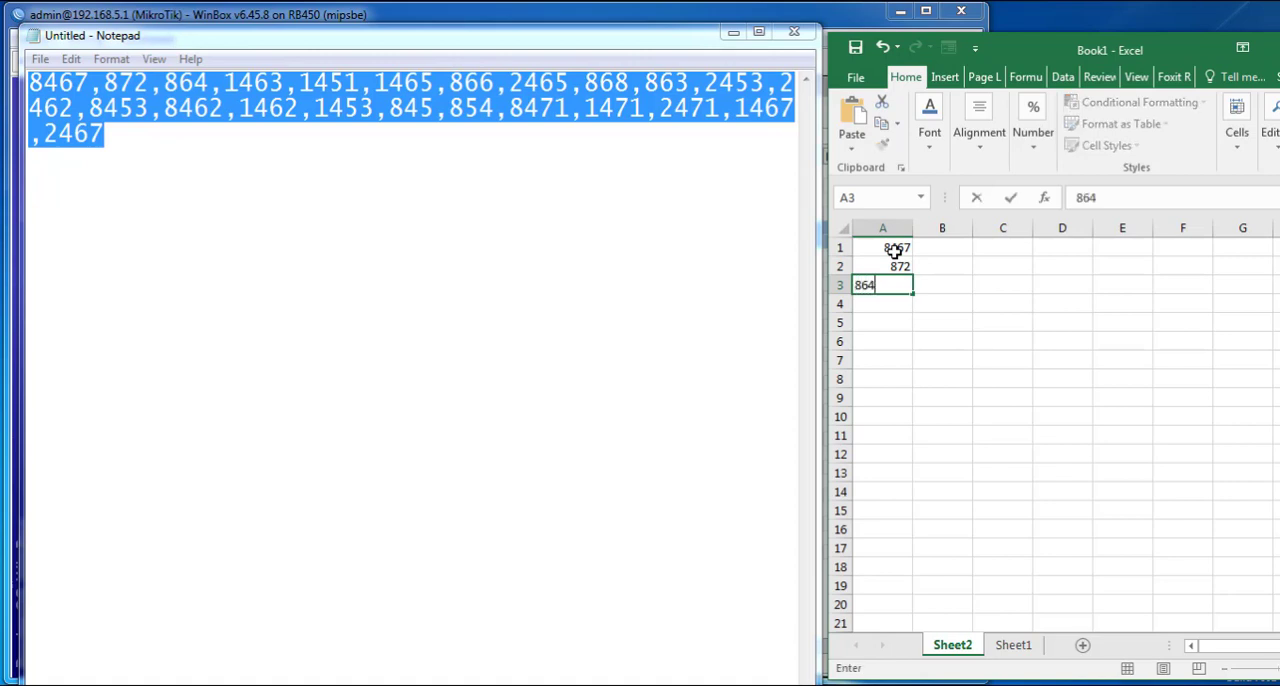
{"action": "key", "text": "Return"}
{"action": "type", "text": "1463"}
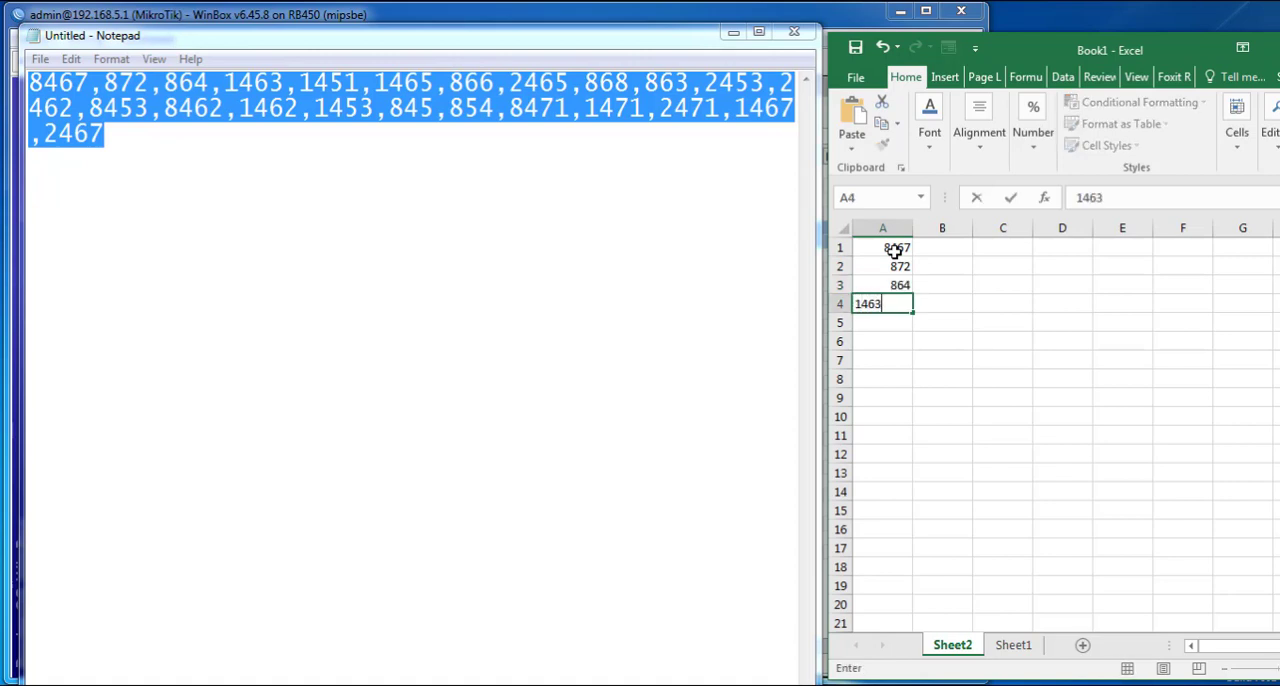
{"action": "key", "text": "Return"}
{"action": "type", "text": "1451"}
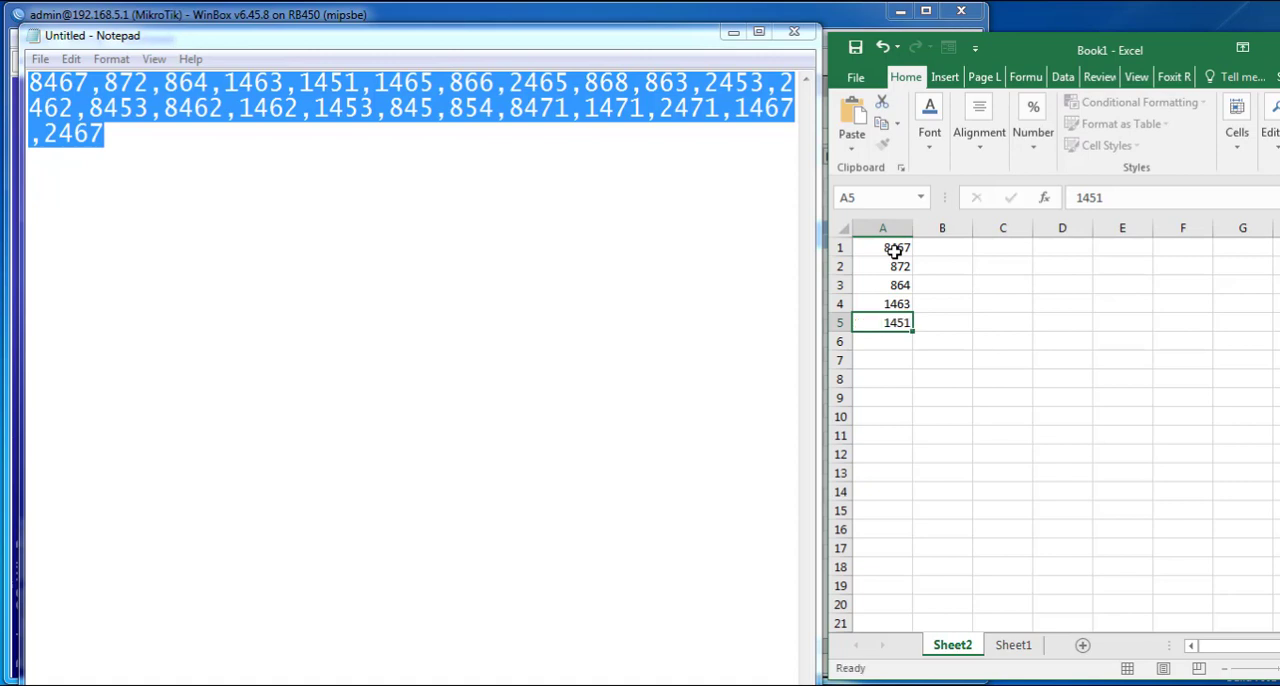
{"action": "key", "text": "Return"}
{"action": "type", "text": "14"}
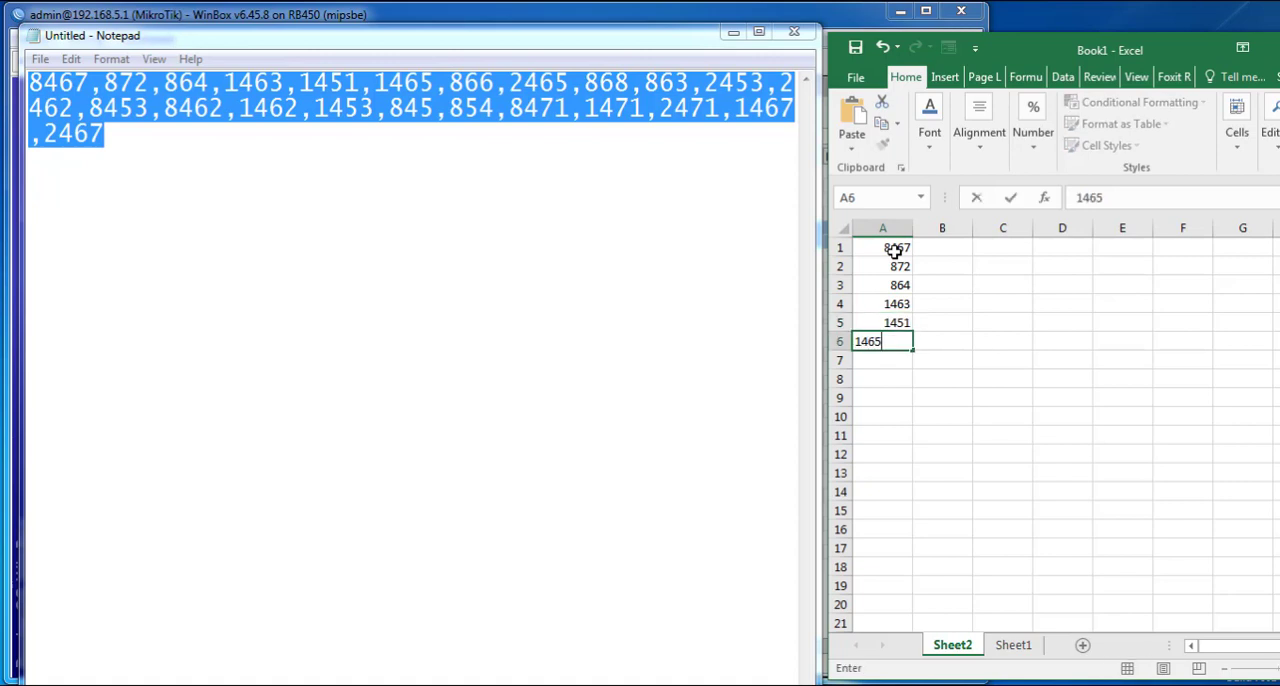
{"action": "type", "text": "65"}
{"action": "key", "text": "Return"}
{"action": "type", "text": "866"}
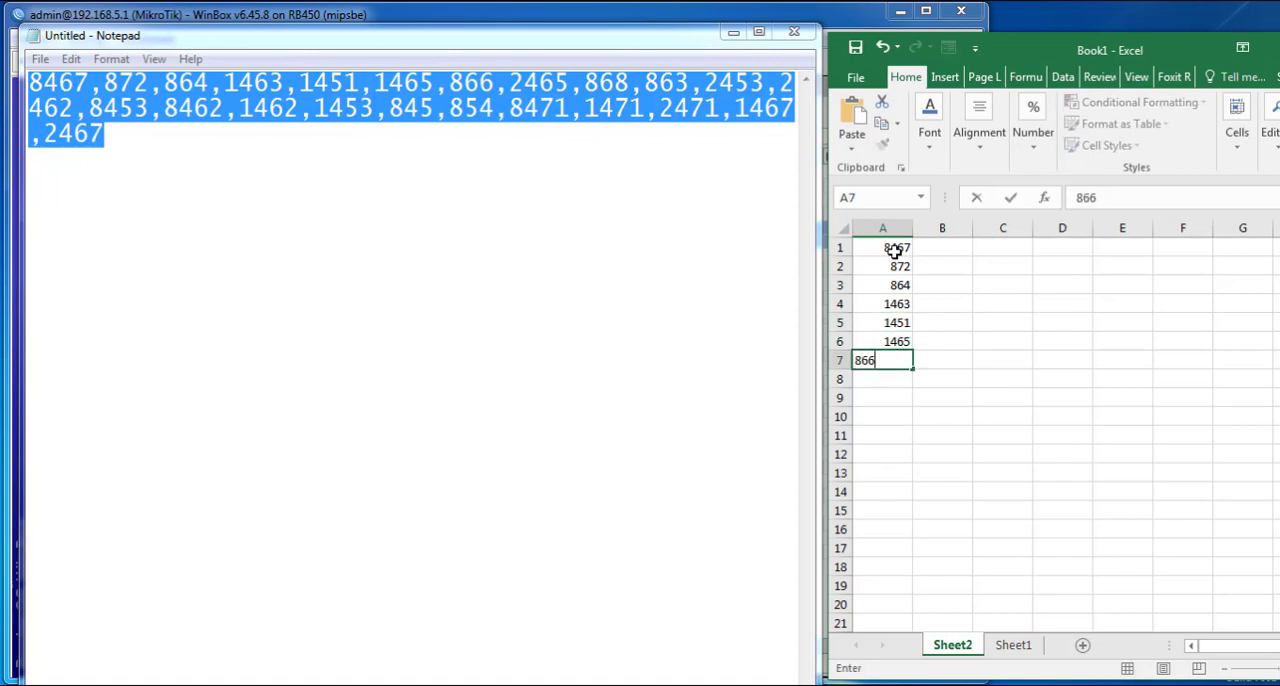
{"action": "key", "text": "Return"}
{"action": "type", "text": "2465"}
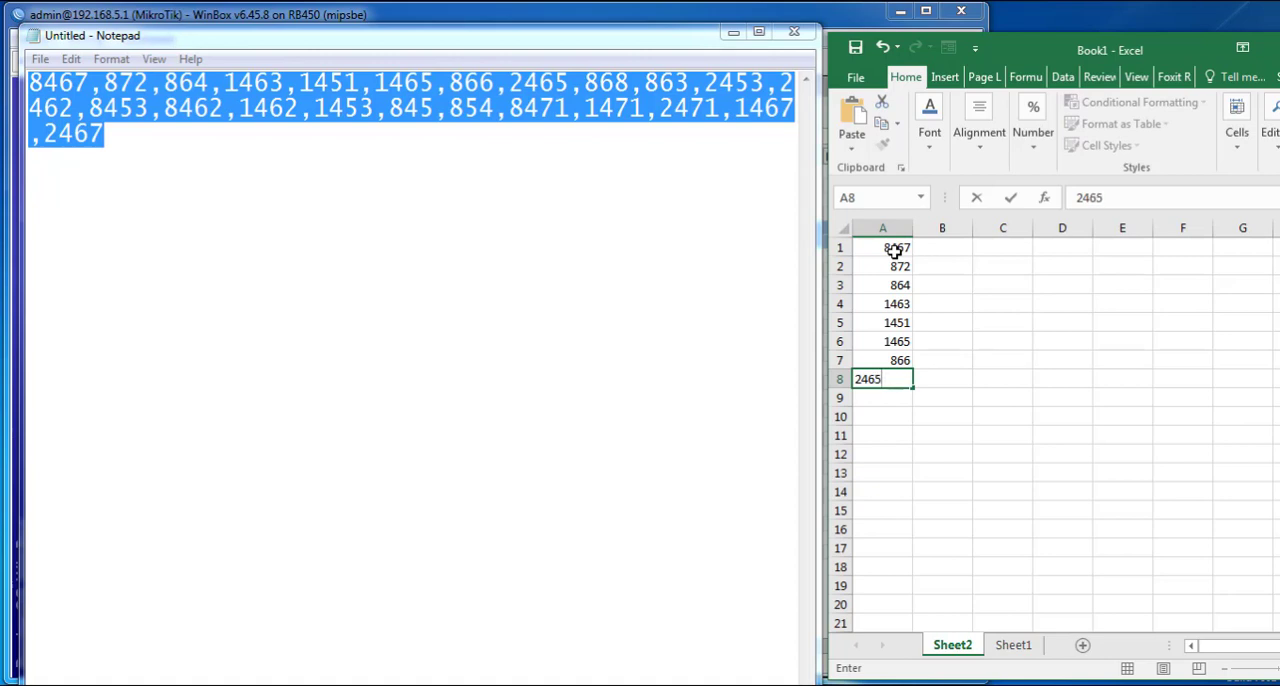
{"action": "key", "text": "Return"}
- Enter the next ports from the Notepad list down A9:A14: 868, 863, 2453, 2462, 8453 and 8462
{"action": "type", "text": "8"}
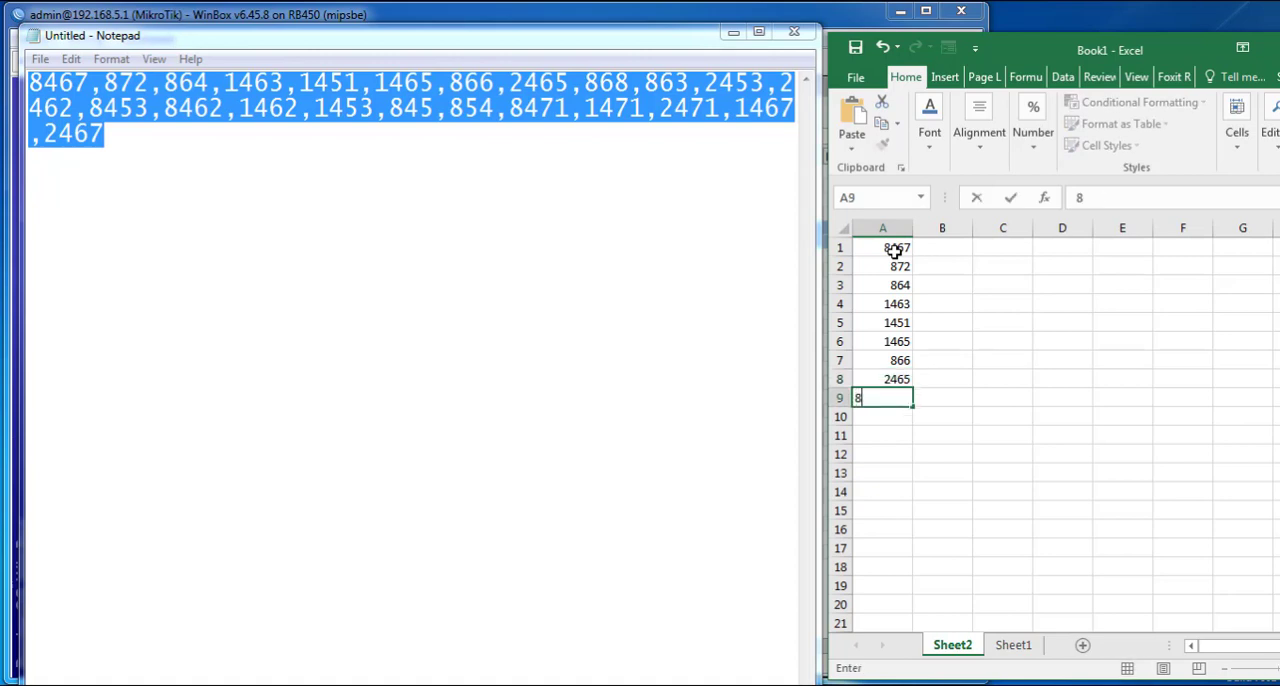
{"action": "type", "text": "68"}
{"action": "key", "text": "Return"}
{"action": "type", "text": "863"}
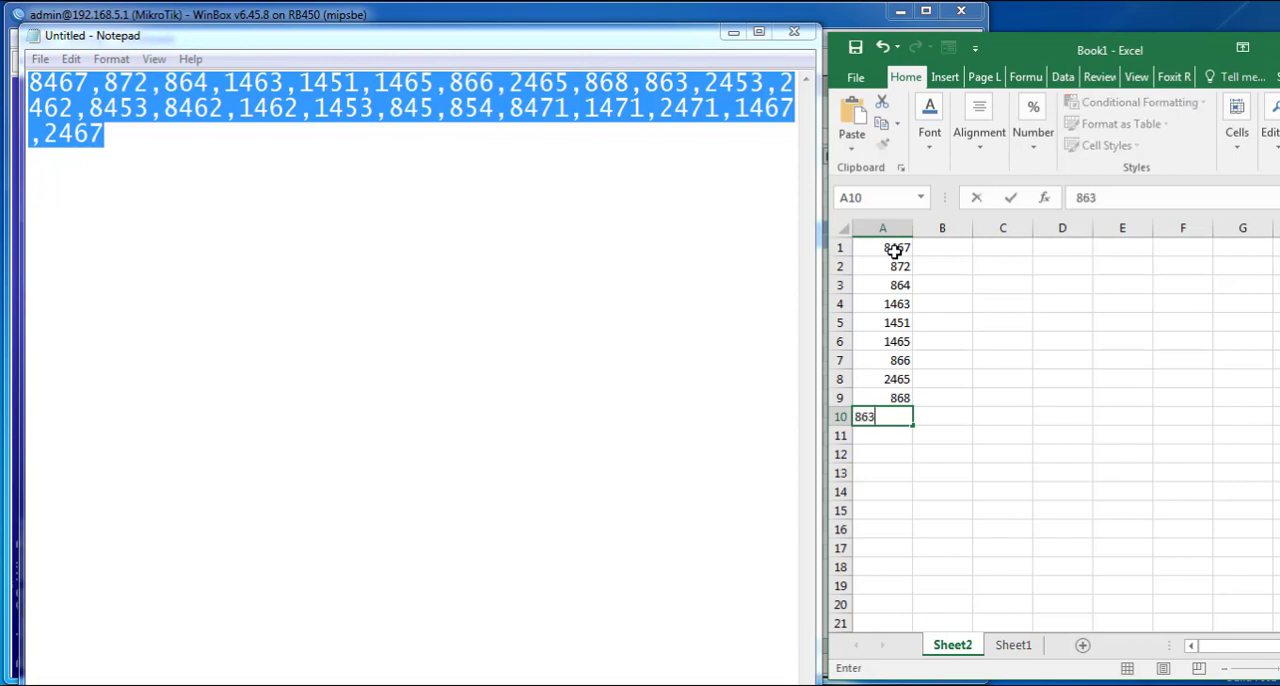
{"action": "key", "text": "Return"}
{"action": "type", "text": "2453"}
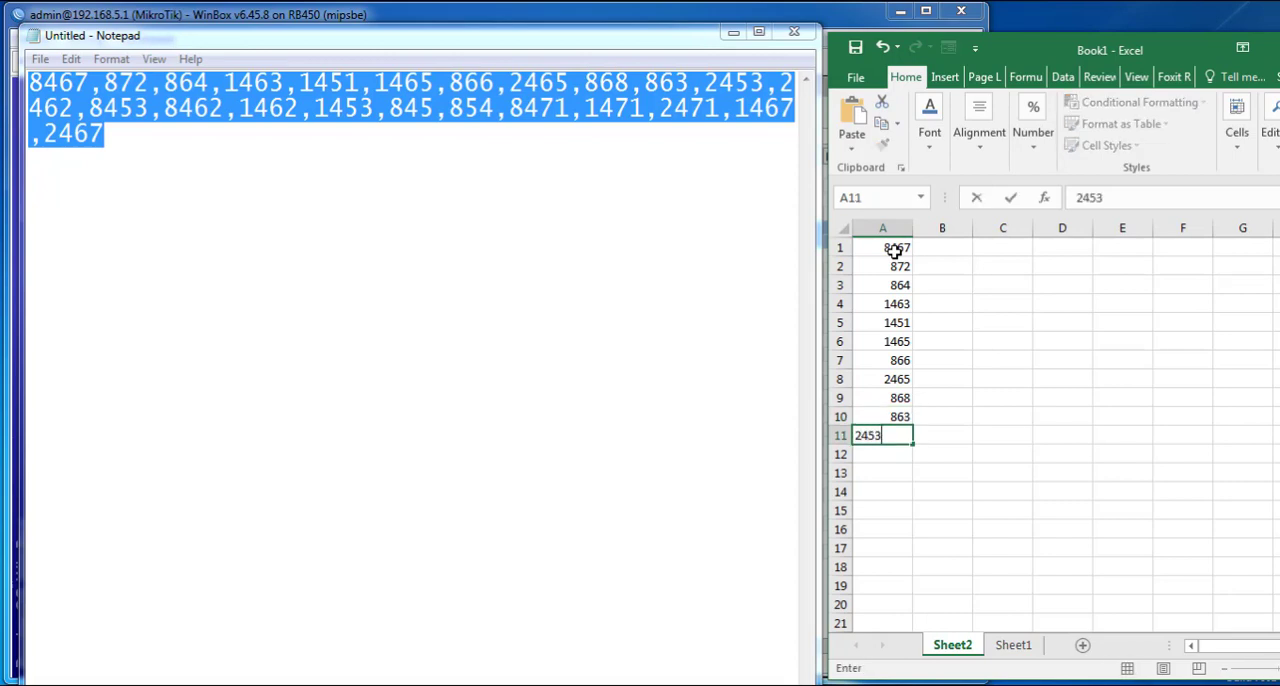
{"action": "key", "text": "Return"}
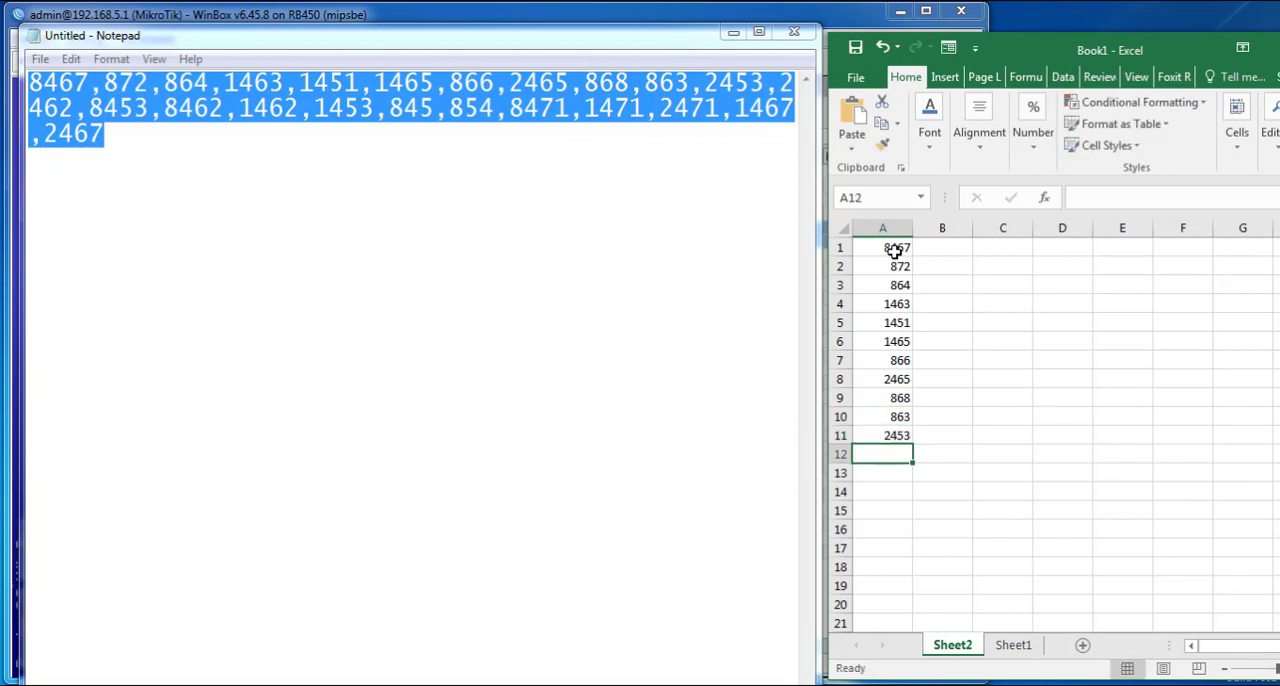
{"action": "type", "text": "2462"}
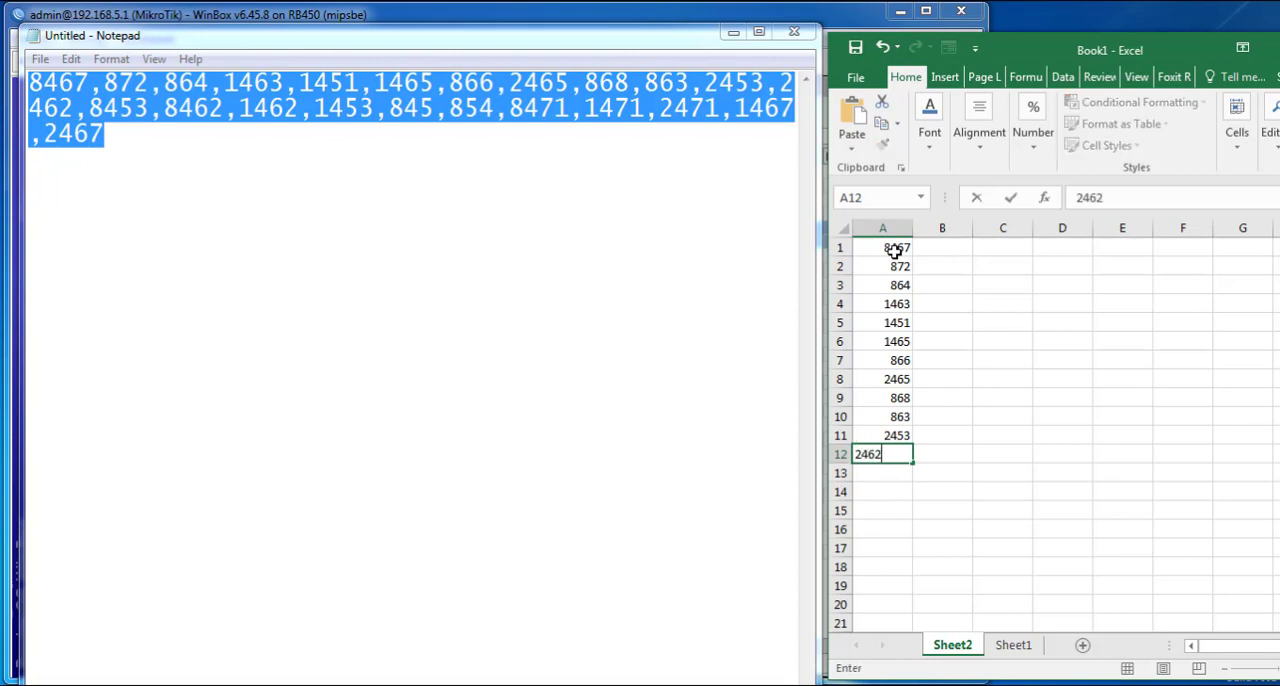
{"action": "key", "text": "Return"}
{"action": "type", "text": "8453"}
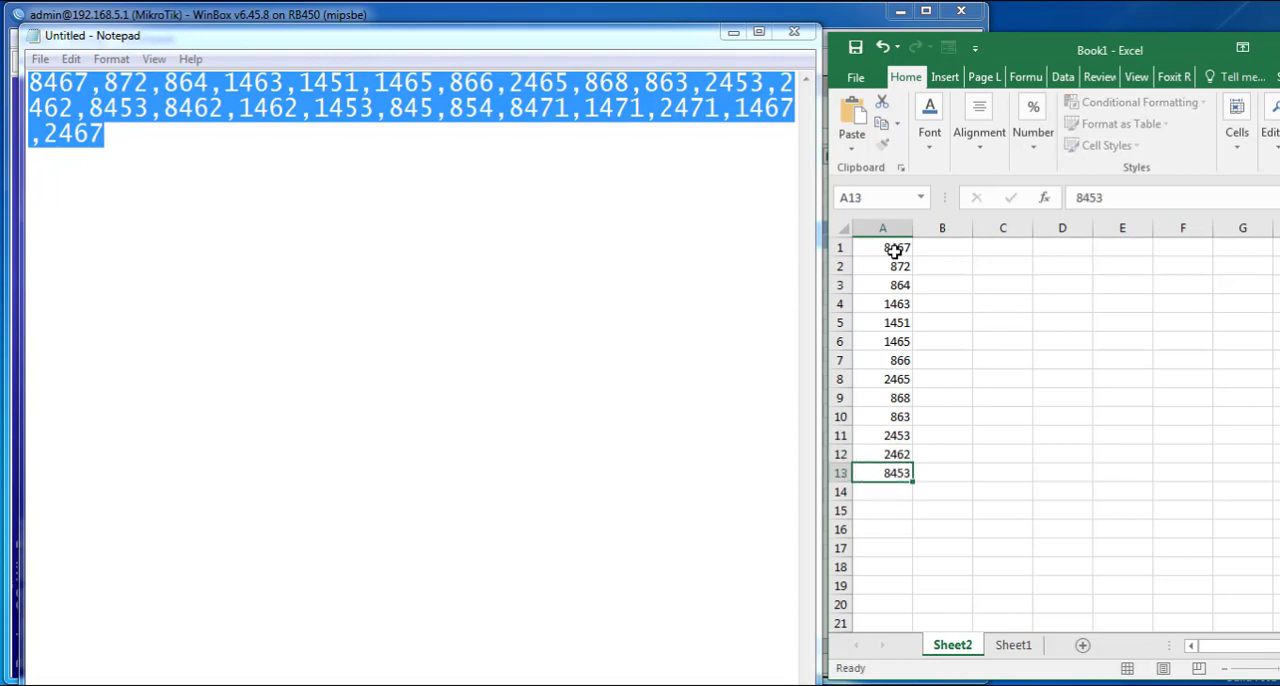
{"action": "key", "text": "Return"}
{"action": "type", "text": "8462"}
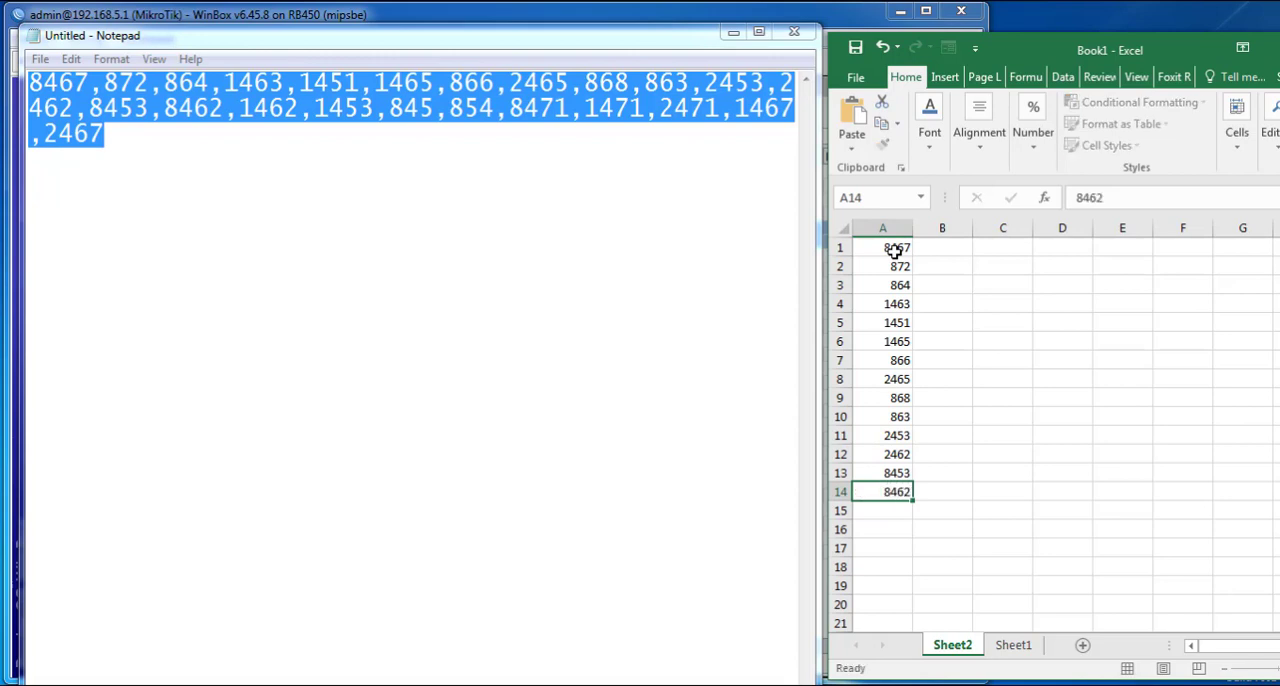
{"action": "key", "text": "Return"}
- Continue the port list down A15:A19 with 1462, 1453, 845, 854 and 847
{"action": "type", "text": "1462"}
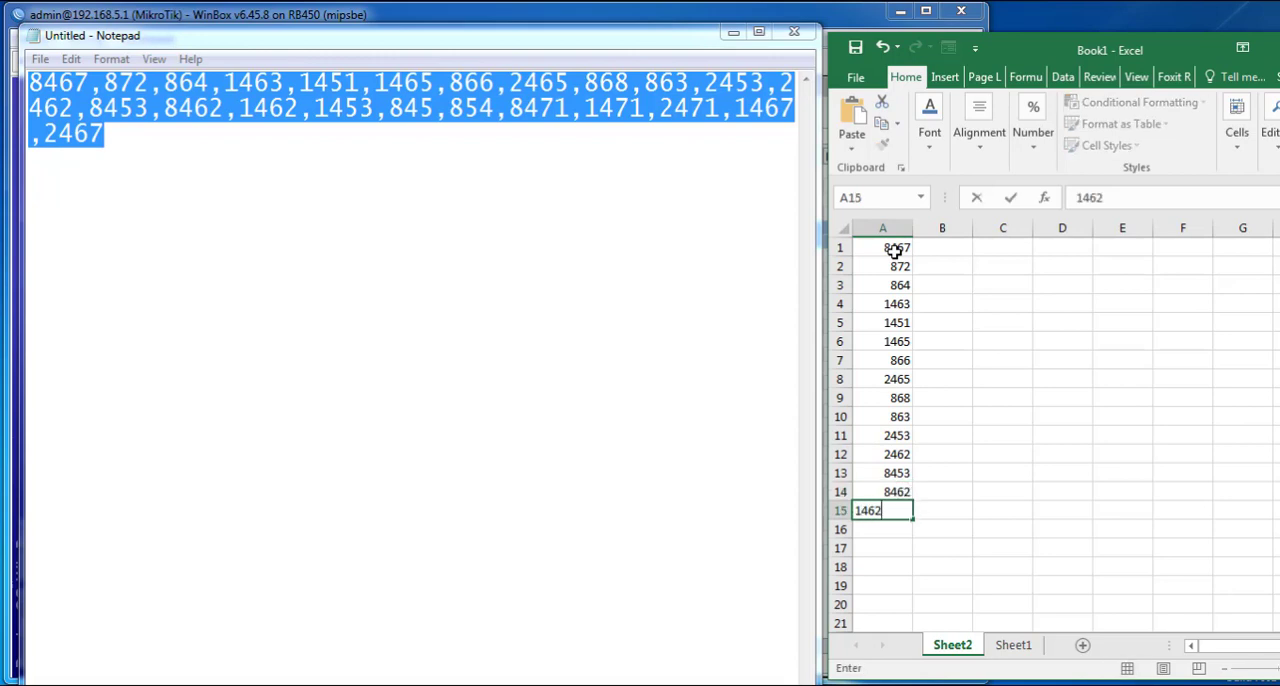
{"action": "key", "text": "Return"}
{"action": "type", "text": "1453"}
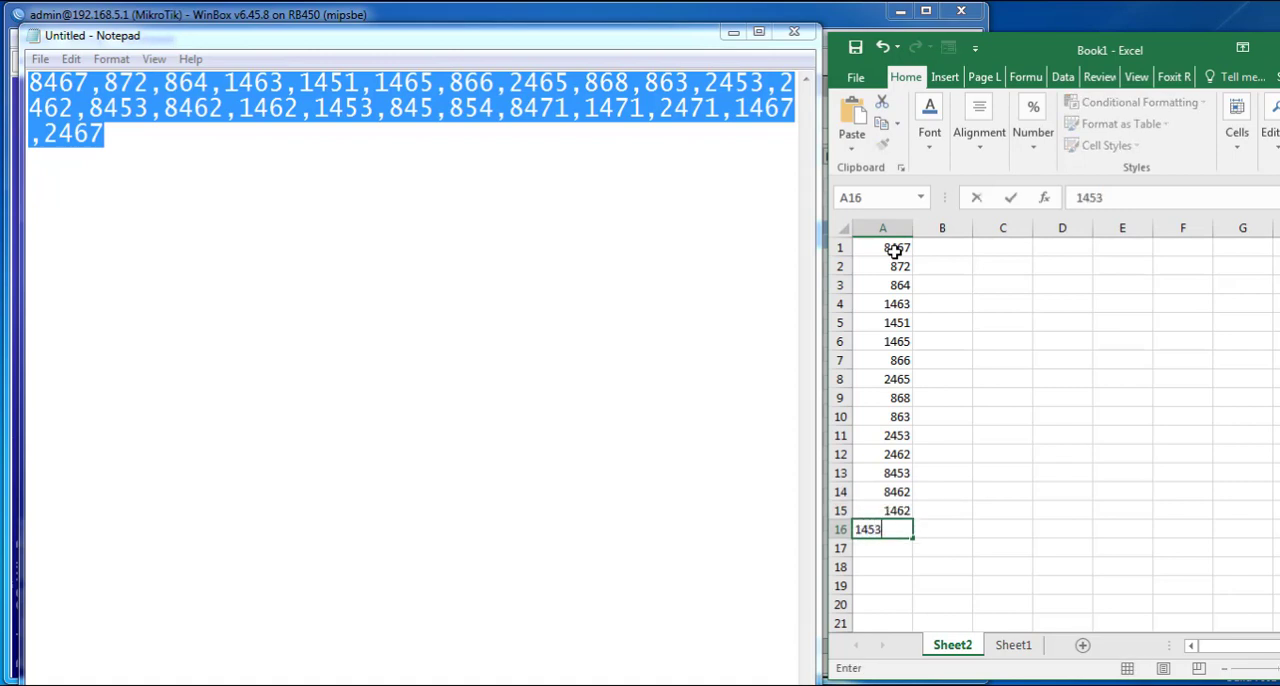
{"action": "key", "text": "Return"}
{"action": "type", "text": "845"}
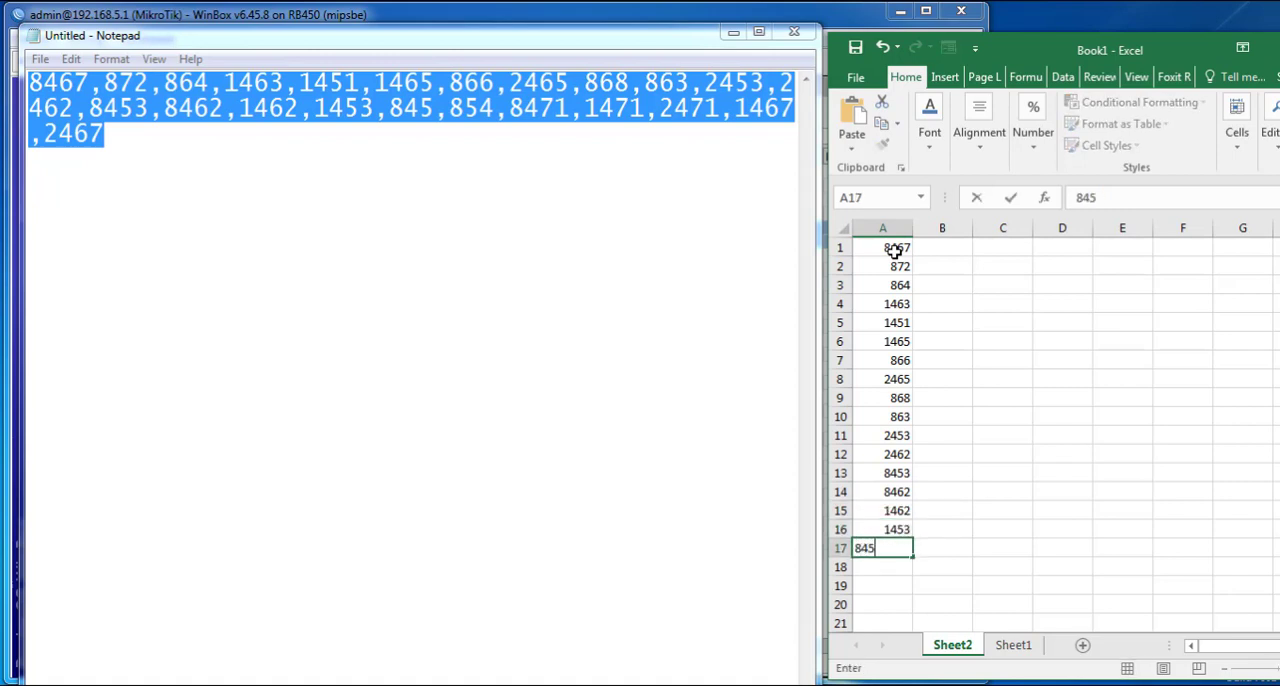
{"action": "key", "text": "Return"}
{"action": "type", "text": "854"}
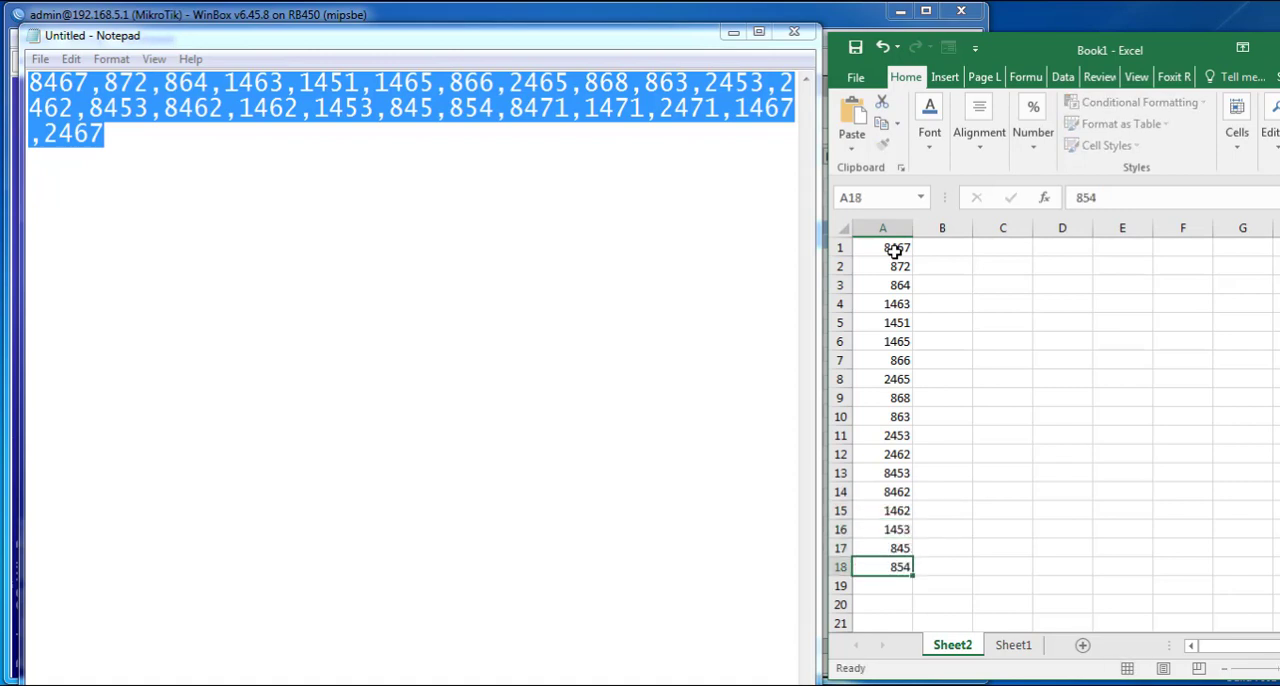
{"action": "key", "text": "Return"}
{"action": "type", "text": "847"}
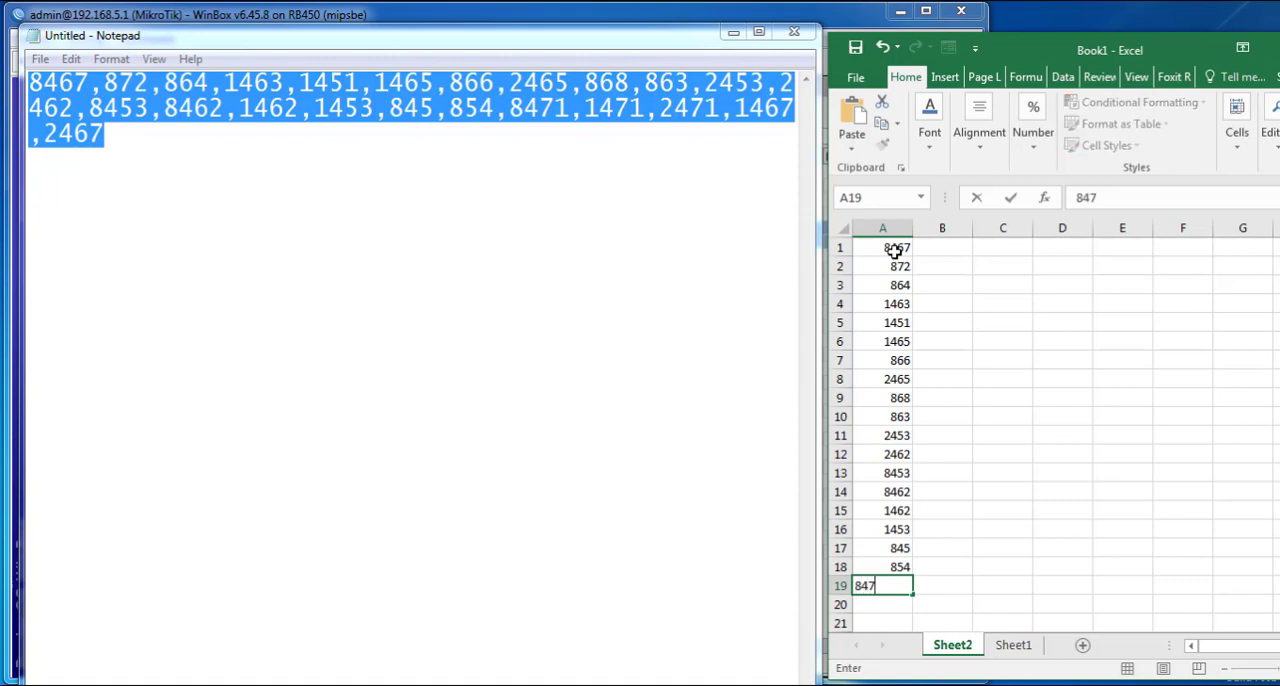
{"action": "key", "text": "Return"}
- Enter the last ports down A20:A23: 1471, 2471, 1467 and 2467
{"action": "type", "text": "471"}
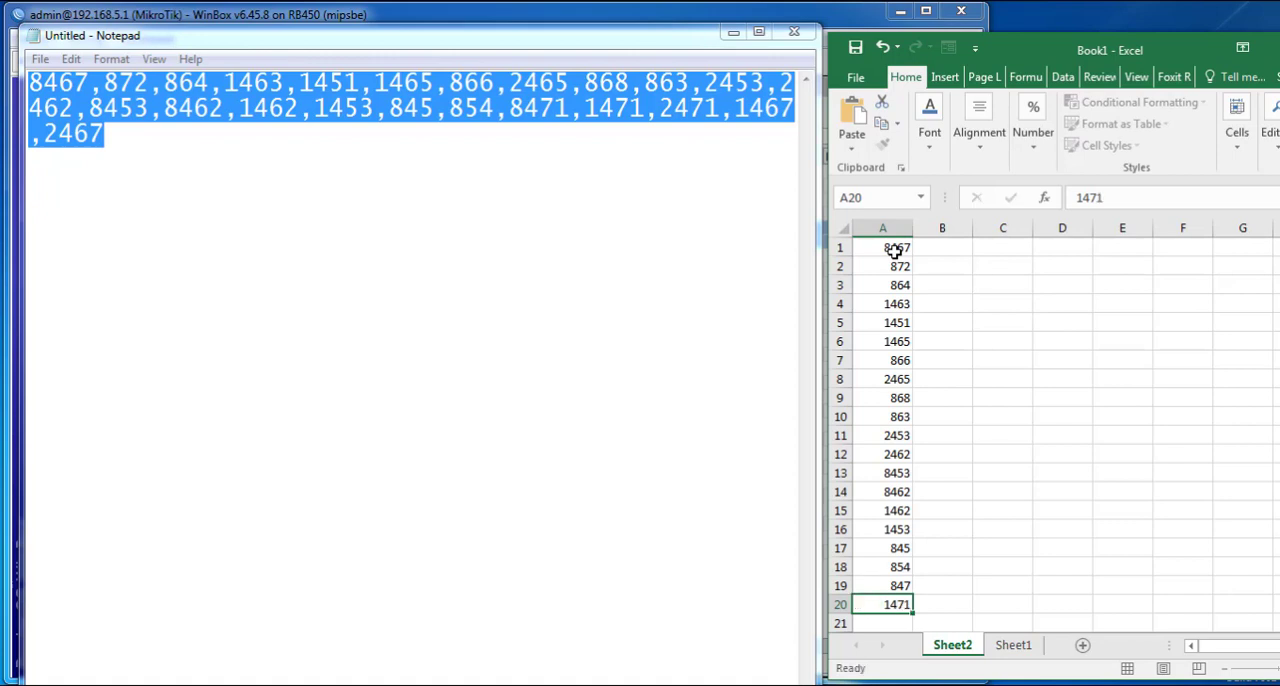
{"action": "key", "text": "Return"}
{"action": "type", "text": "2471"}
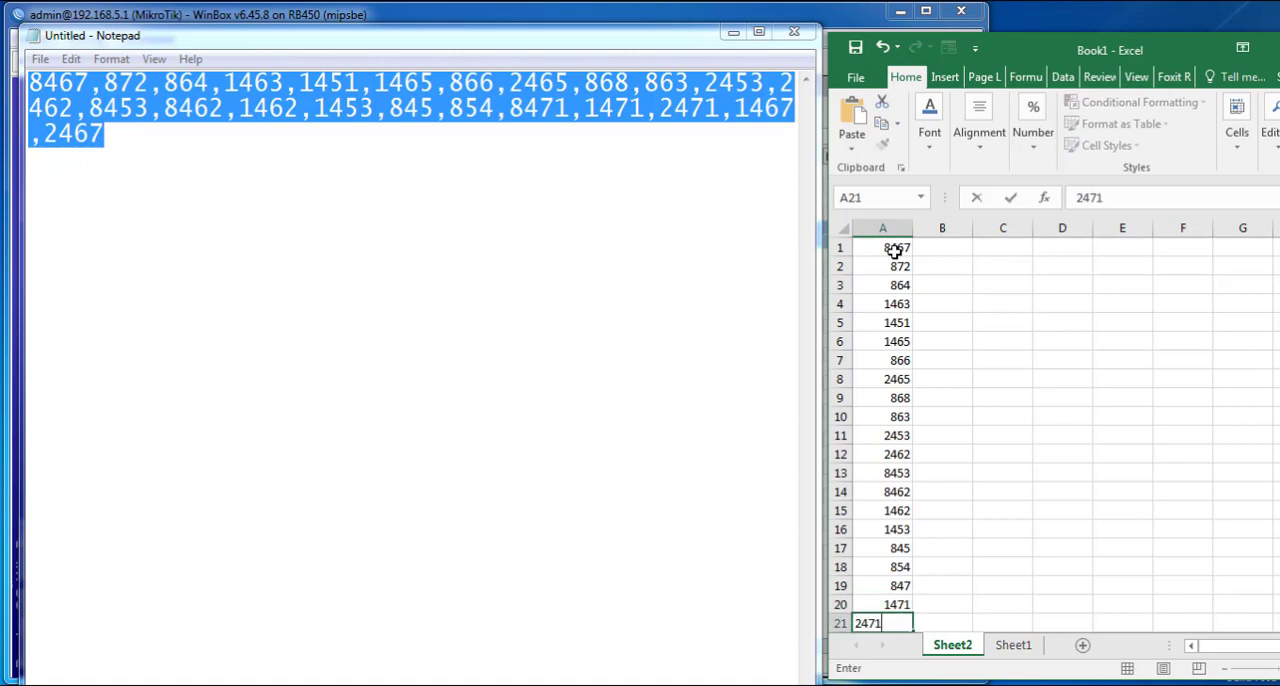
{"action": "key", "text": "Return"}
{"action": "type", "text": "14"}
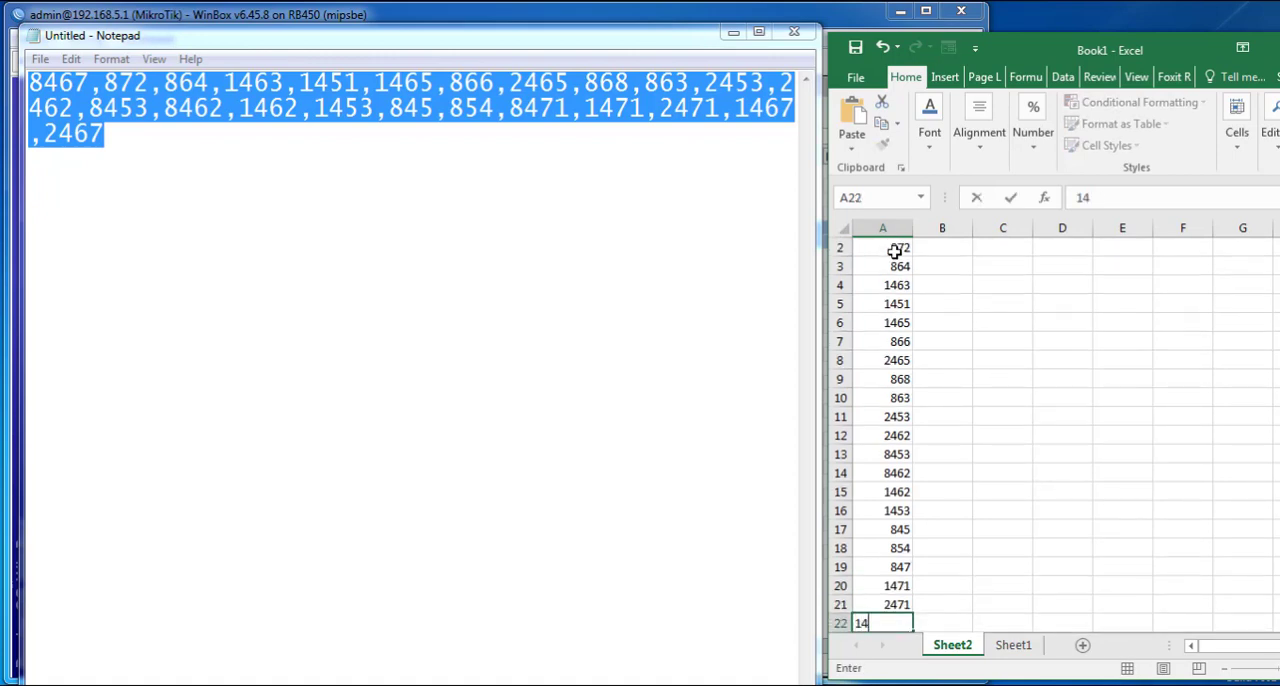
{"action": "type", "text": "67"}
{"action": "key", "text": "Return"}
{"action": "type", "text": "24"}
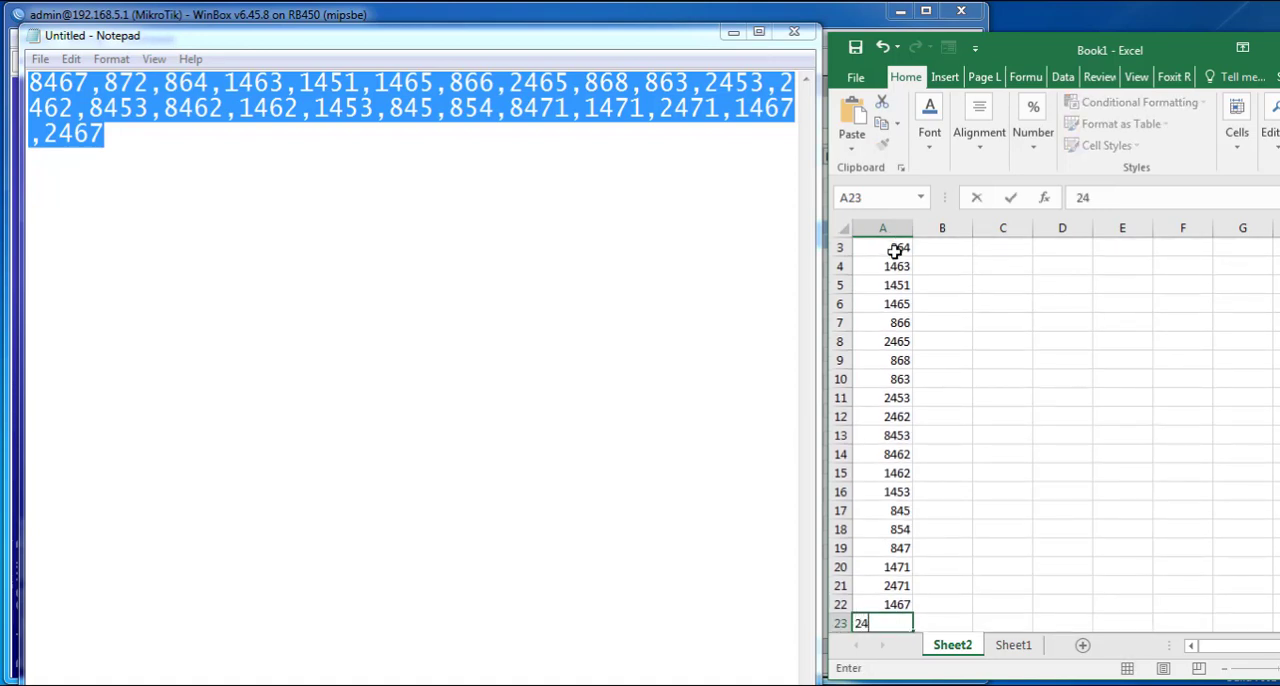
{"action": "key", "text": "Return"}
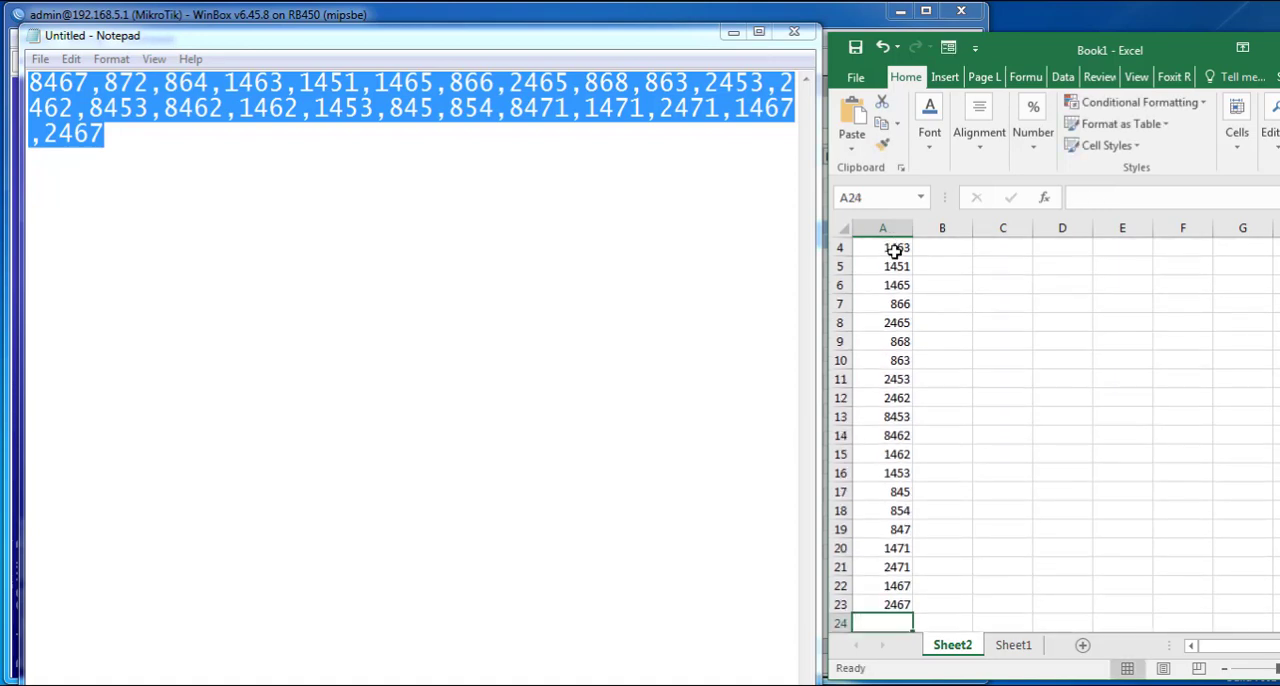
- Select the full port list in A1:A23 and maximize the Excel window
{"action": "left_click_drag", "start_coordinate": [901, 606], "coordinate": [1108, 57]}
{"action": "left_click", "coordinate": [897, 285]}
{"action": "left_click", "coordinate": [897, 247]}
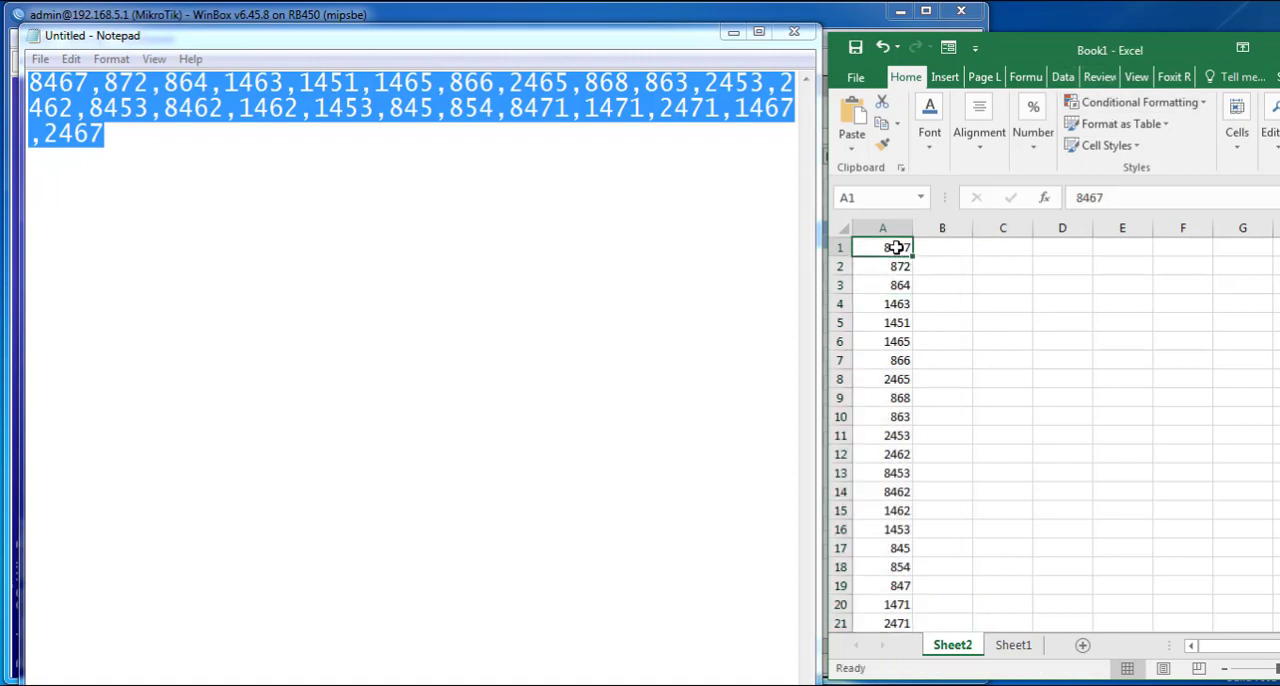
{"action": "scroll", "coordinate": [905, 580], "scroll_direction": "down", "scroll_amount": 4}
{"action": "left_click_drag", "start_coordinate": [895, 434], "coordinate": [1083, 55]}
{"action": "left_click_drag", "start_coordinate": [858, 45], "coordinate": [840, 43]}
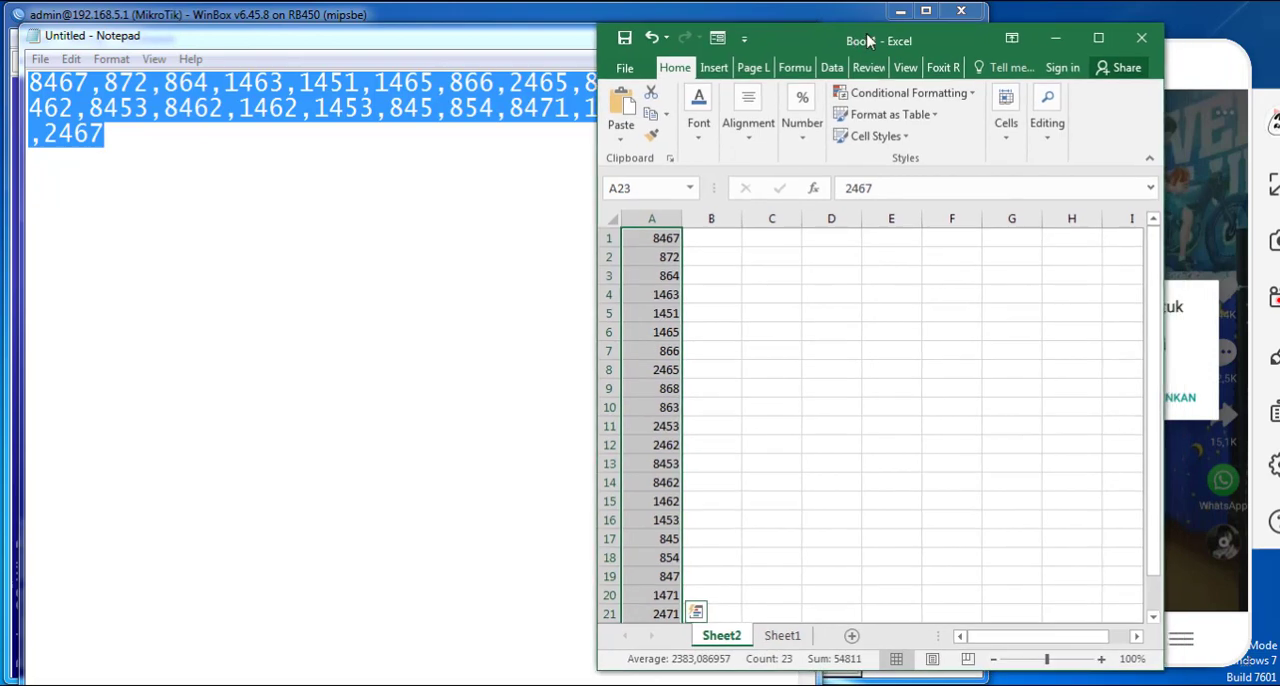
{"action": "double_click", "coordinate": [840, 43]}
{"action": "left_click", "coordinate": [1064, 71]}
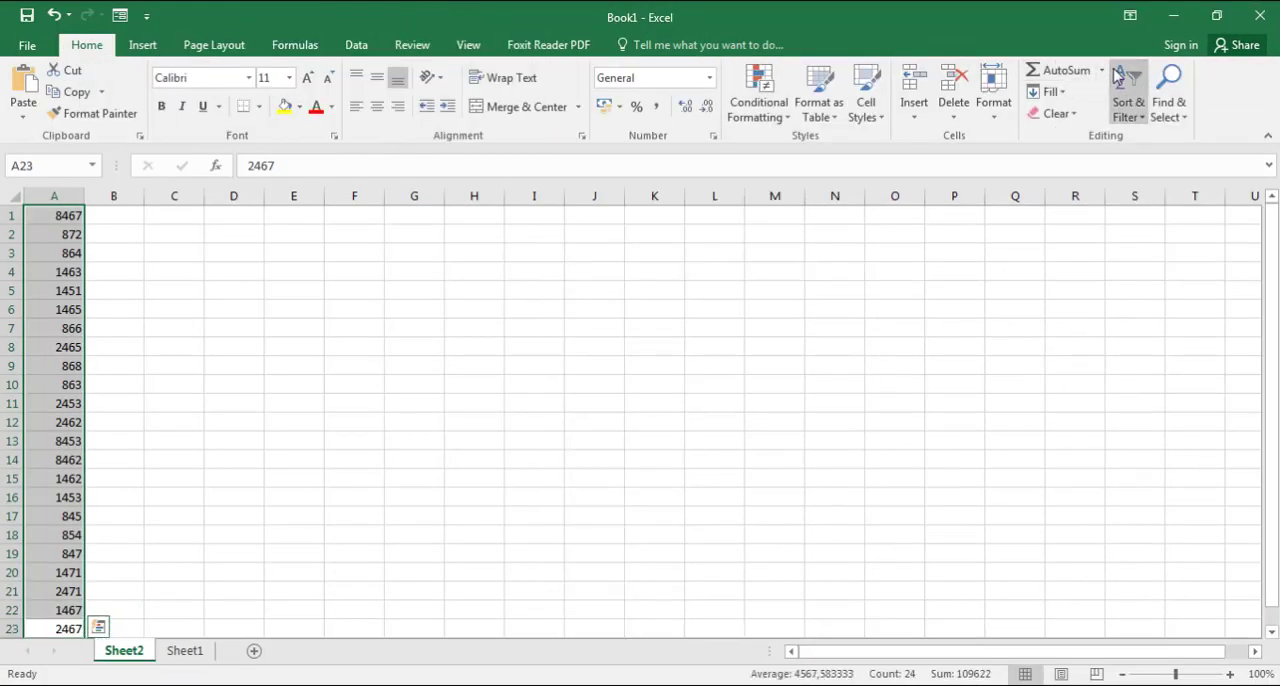
{"action": "scroll", "coordinate": [687, 359], "scroll_direction": "down", "scroll_amount": 3}
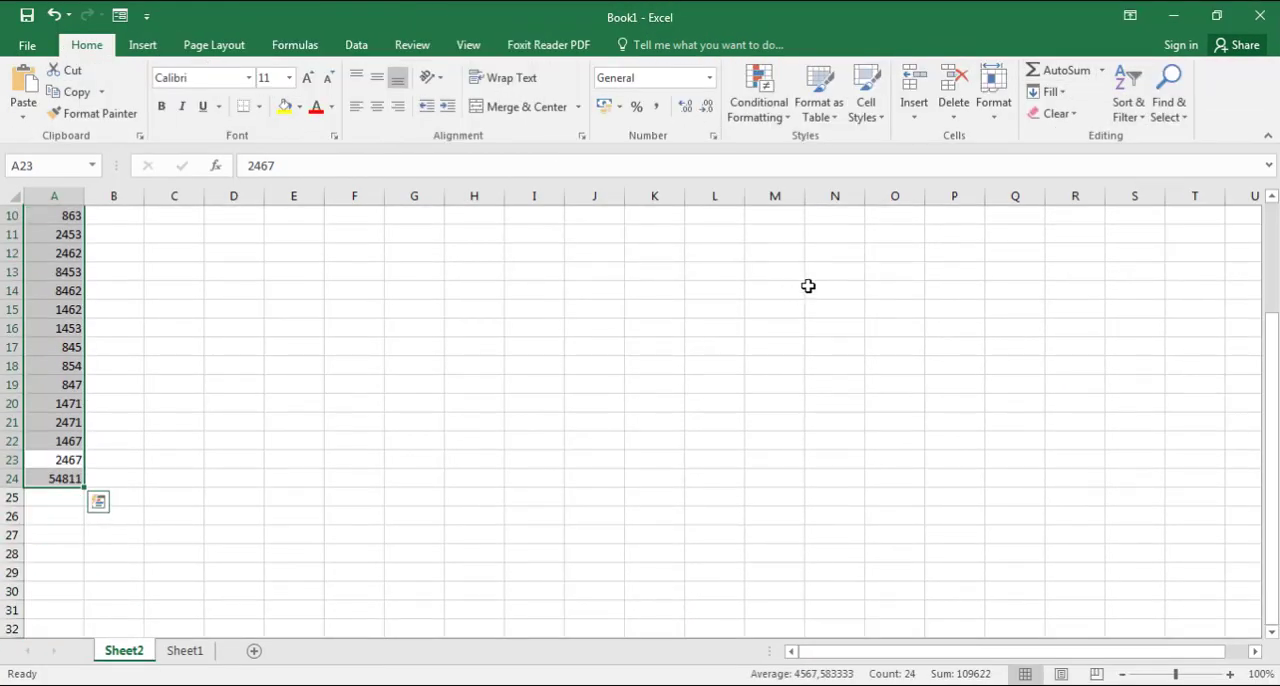
{"action": "key", "text": "ctrl+z"}
- Sort the ports in A1:A23 from smallest to largest and restore the Excel window to its smaller size
{"action": "left_click", "coordinate": [1128, 90]}
{"action": "left_click", "coordinate": [1150, 136]}
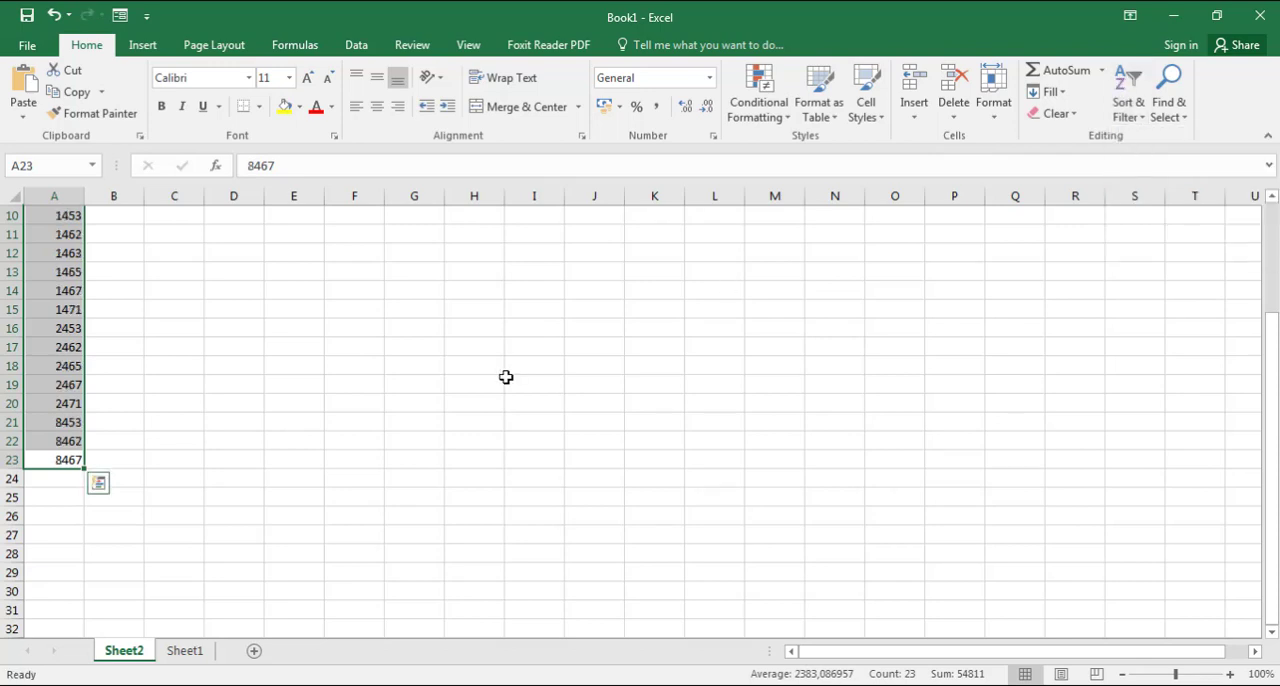
{"action": "scroll", "coordinate": [330, 405], "scroll_direction": "up", "scroll_amount": 3}
{"action": "double_click", "coordinate": [493, 20]}
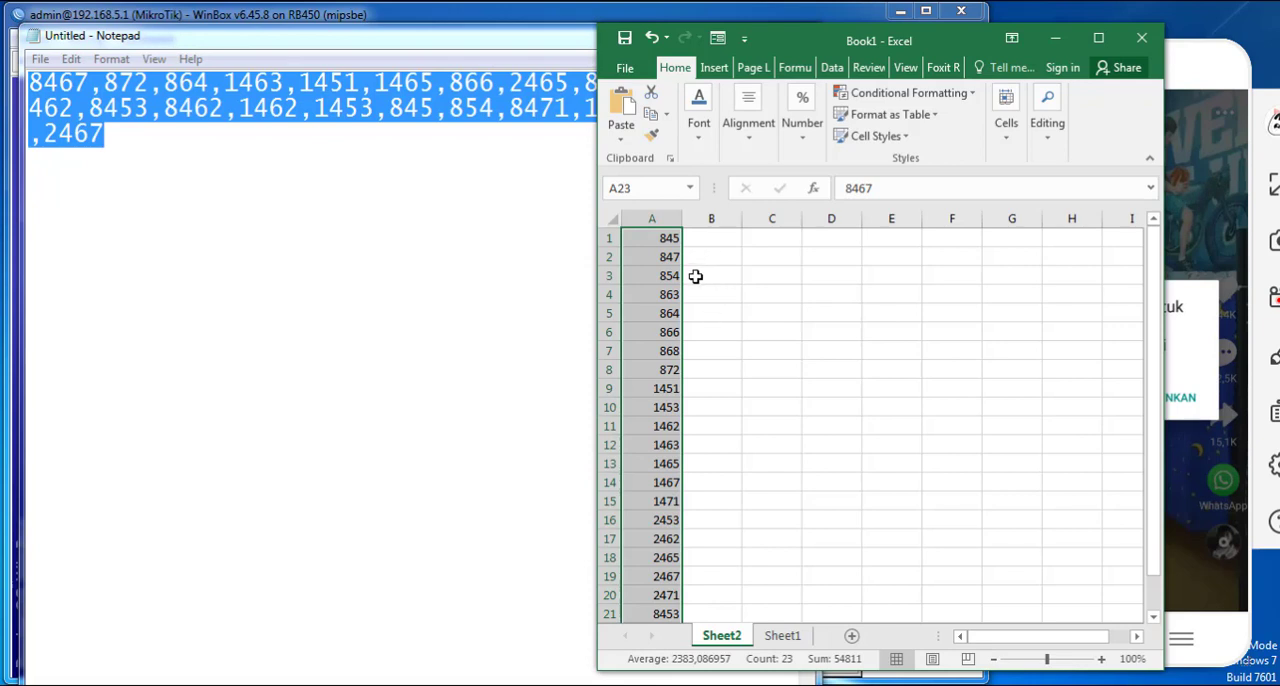
- Review the sorted ports in A1:A23 for groups of close values that can be written as ranges
{"action": "scroll", "coordinate": [695, 398], "scroll_direction": "down", "scroll_amount": 3}
{"action": "scroll", "coordinate": [695, 398], "scroll_direction": "up", "scroll_amount": 3}
{"action": "scroll", "coordinate": [699, 395], "scroll_direction": "down", "scroll_amount": 4}
{"action": "scroll", "coordinate": [690, 394], "scroll_direction": "up", "scroll_amount": 4}
{"action": "scroll", "coordinate": [711, 460], "scroll_direction": "down", "scroll_amount": 2}
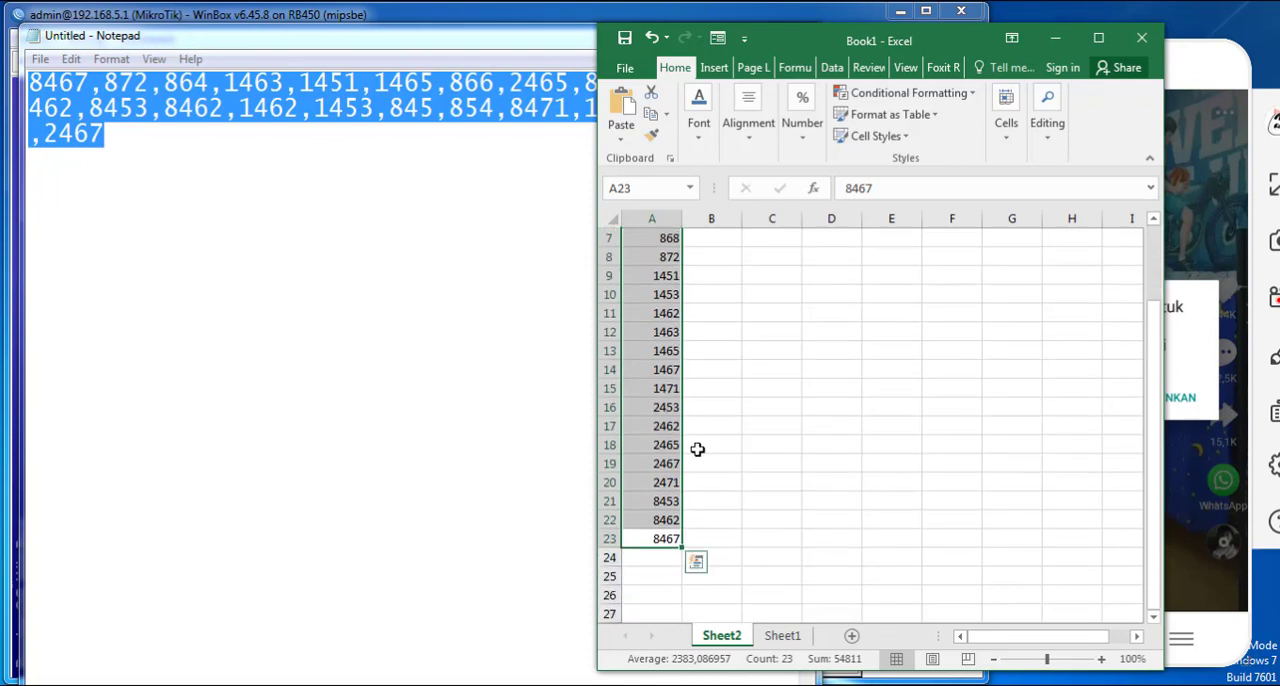
{"action": "scroll", "coordinate": [751, 486], "scroll_direction": "up", "scroll_amount": 2}
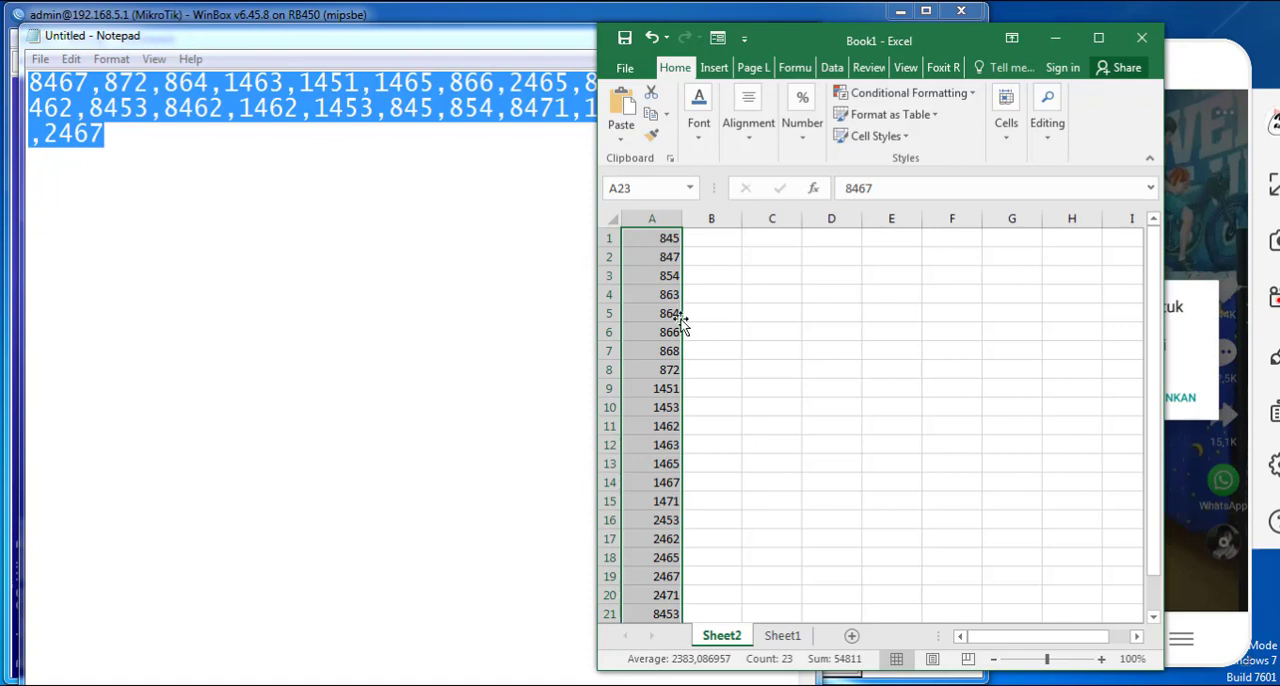
{"action": "left_click", "coordinate": [684, 370]}
{"action": "scroll", "coordinate": [697, 465], "scroll_direction": "down", "scroll_amount": 2}
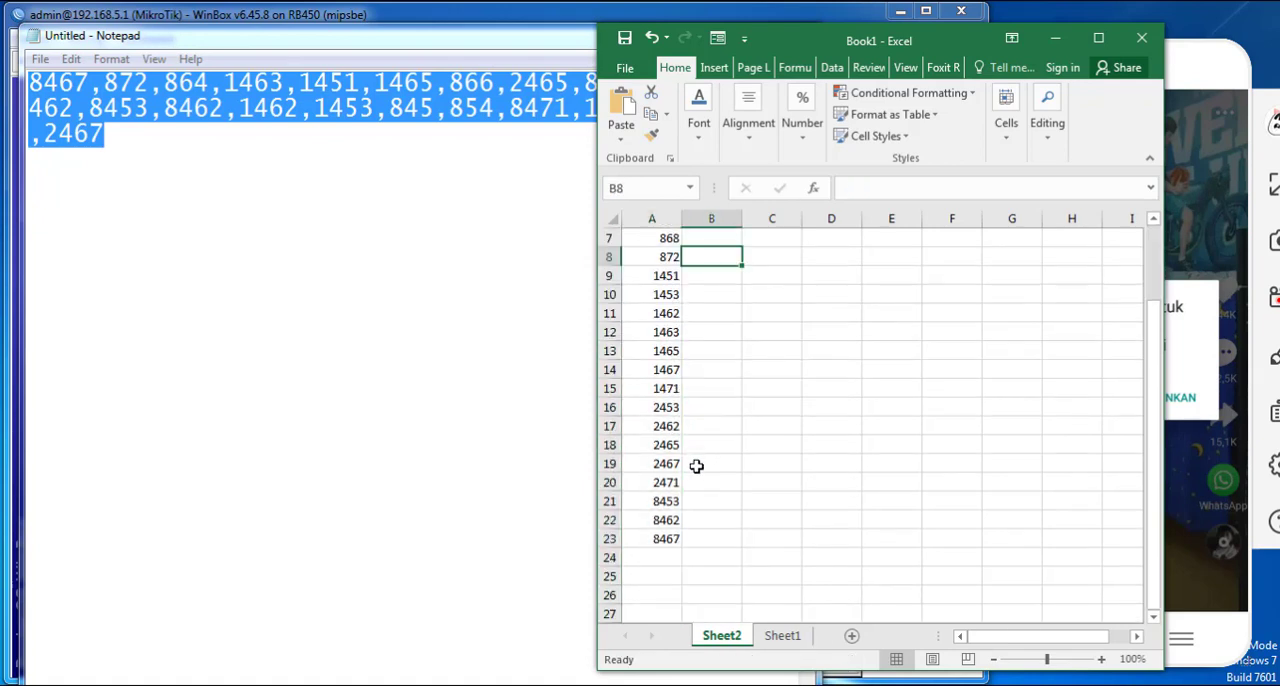
{"action": "scroll", "coordinate": [688, 470], "scroll_direction": "up", "scroll_amount": 2}
{"action": "left_click_drag", "start_coordinate": [655, 245], "coordinate": [665, 558]}
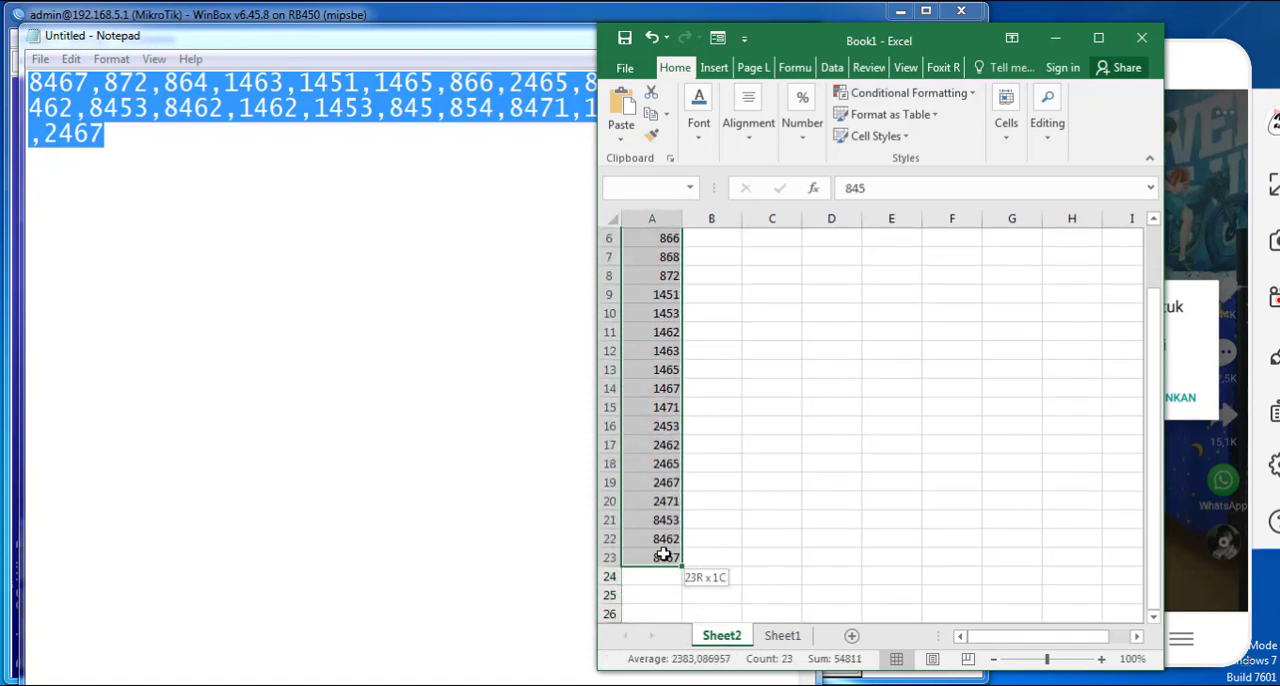
{"action": "scroll", "coordinate": [657, 457], "scroll_direction": "up", "scroll_amount": 2}
{"action": "left_click", "coordinate": [672, 238]}
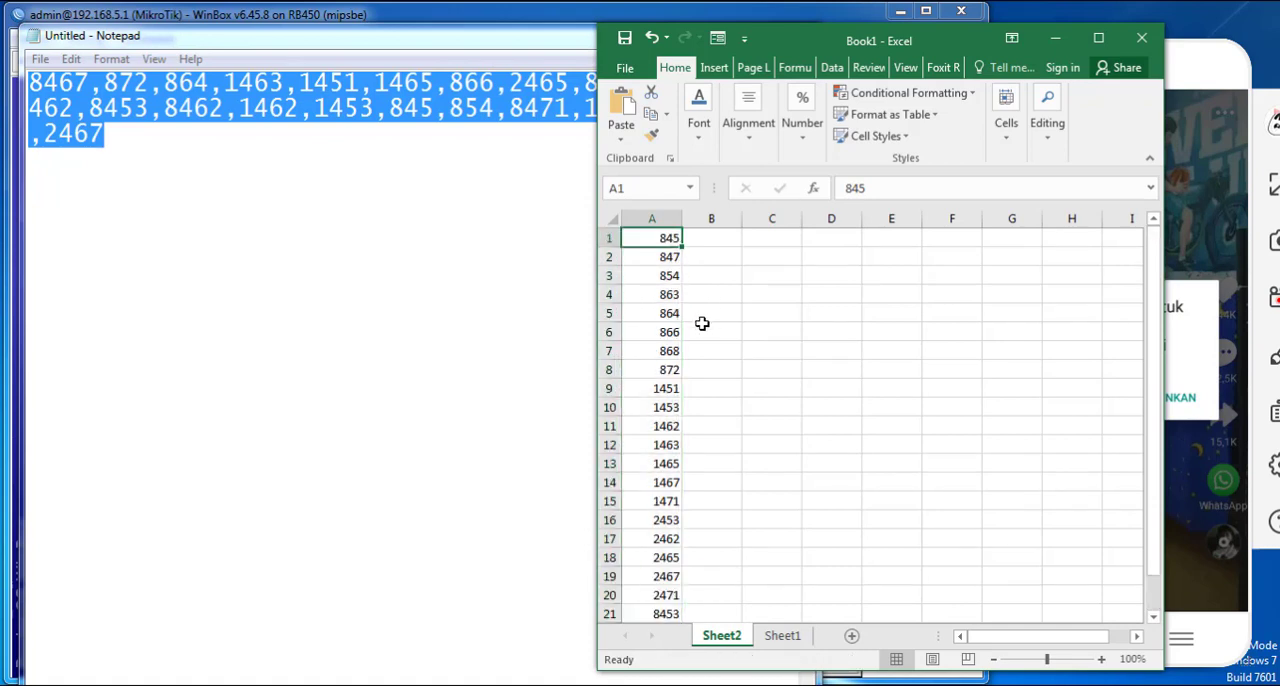
- Enter the port range 1451-1471 in B9, beside the first port of that group
{"action": "left_click", "coordinate": [676, 389]}
{"action": "scroll", "coordinate": [720, 437], "scroll_direction": "down", "scroll_amount": 1}
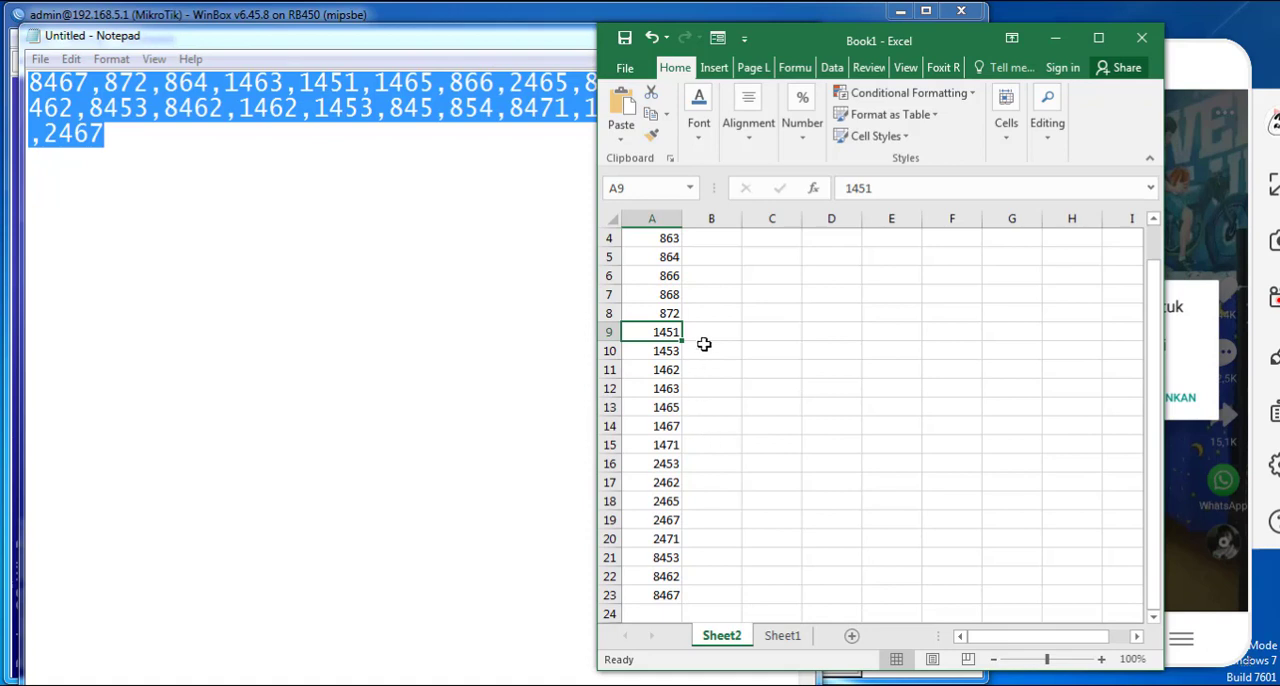
{"action": "left_click", "coordinate": [706, 334]}
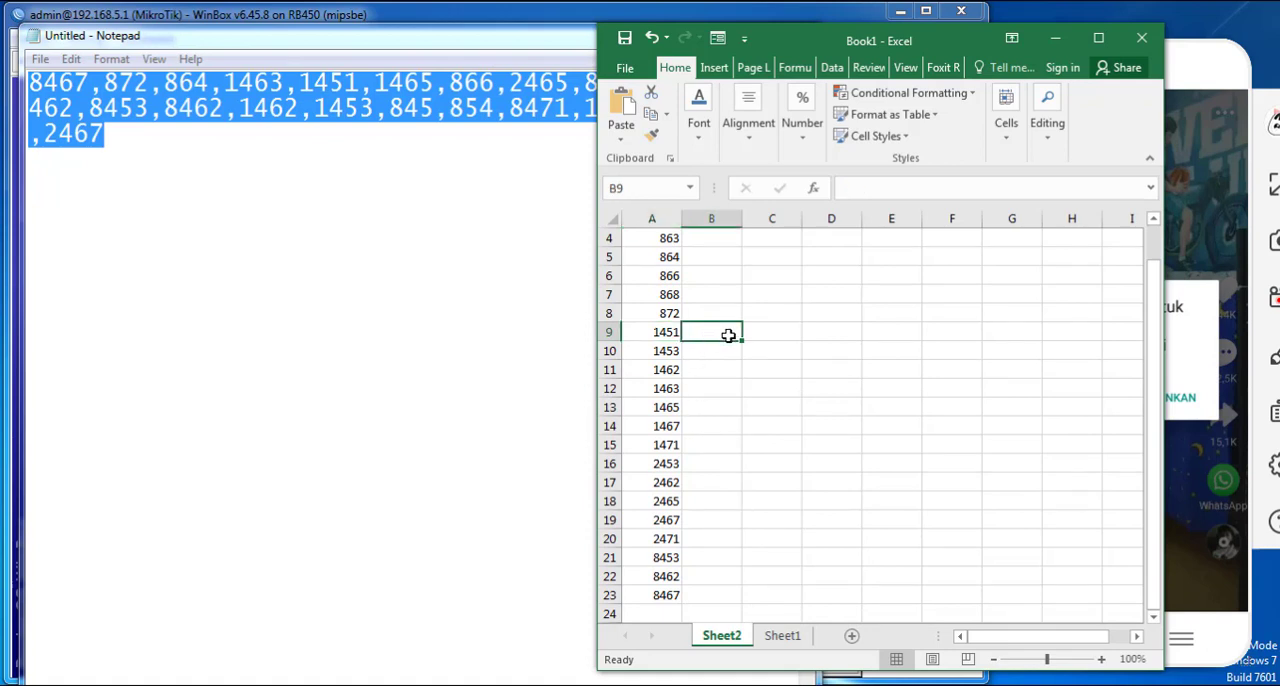
{"action": "type", "text": "1451-1471"}
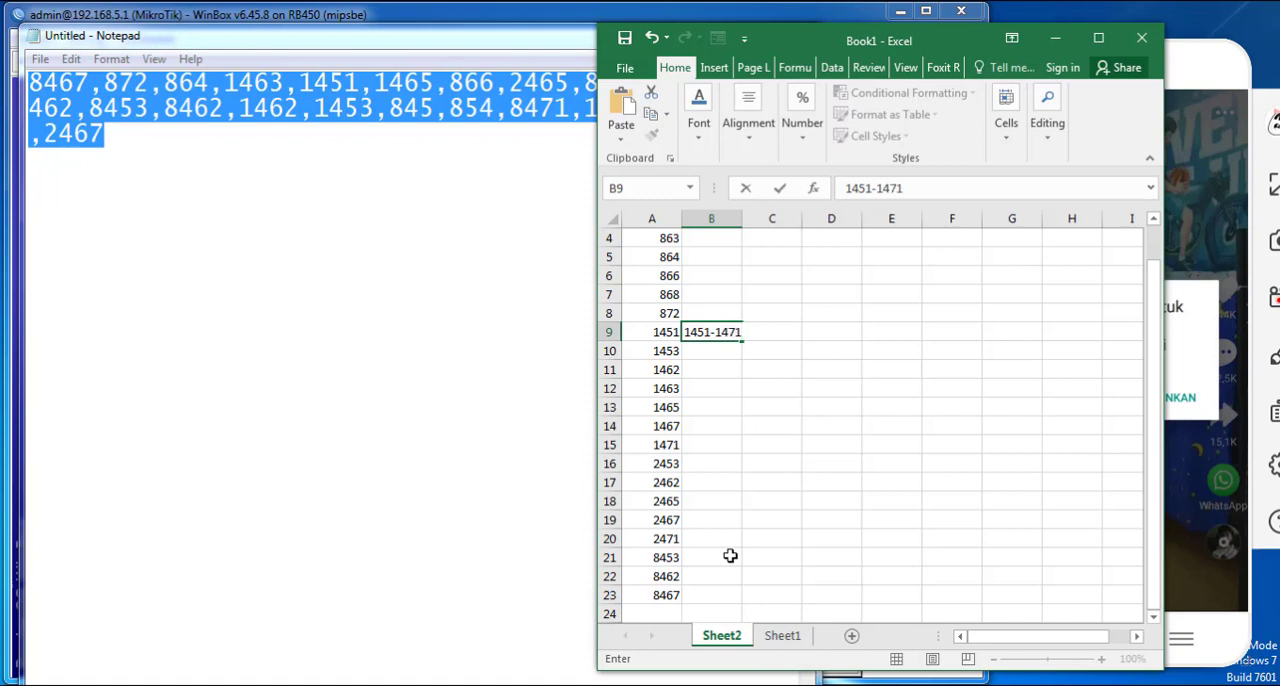
{"action": "key", "text": "Return"}
- Enter the port range 2453-2471 in B16, beside port 2453
{"action": "key", "text": "Down"}
{"action": "key", "text": "Down"}
{"action": "key", "text": "Down"}
{"action": "key", "text": "Down"}
{"action": "key", "text": "Down"}
{"action": "key", "text": "Down"}
{"action": "key", "text": "Down"}
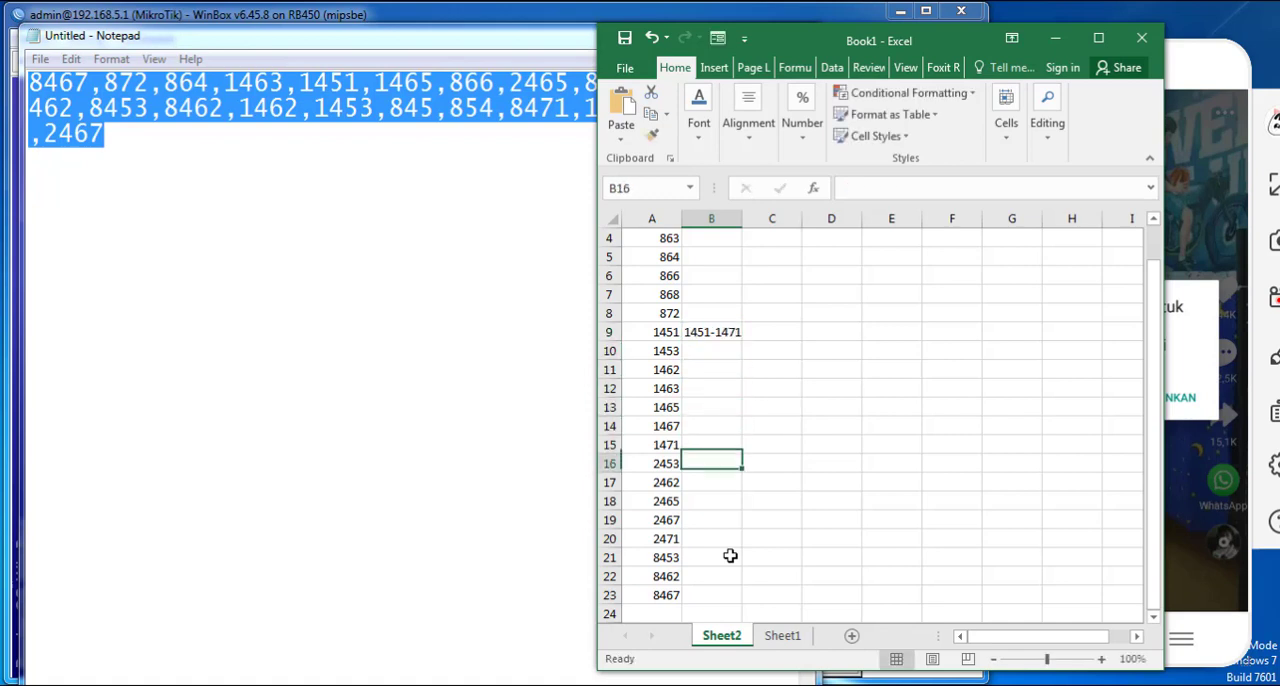
{"action": "key", "text": "Up"}
{"action": "type", "text": "24"}
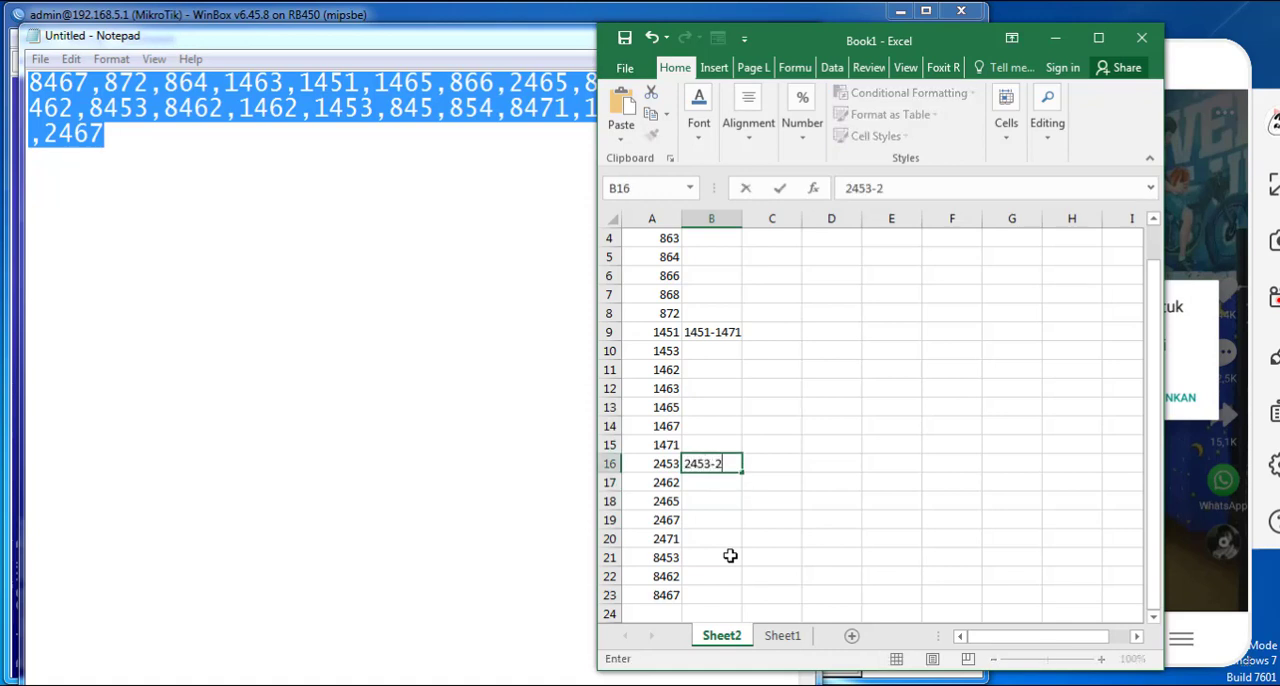
{"action": "key", "text": "Return"}
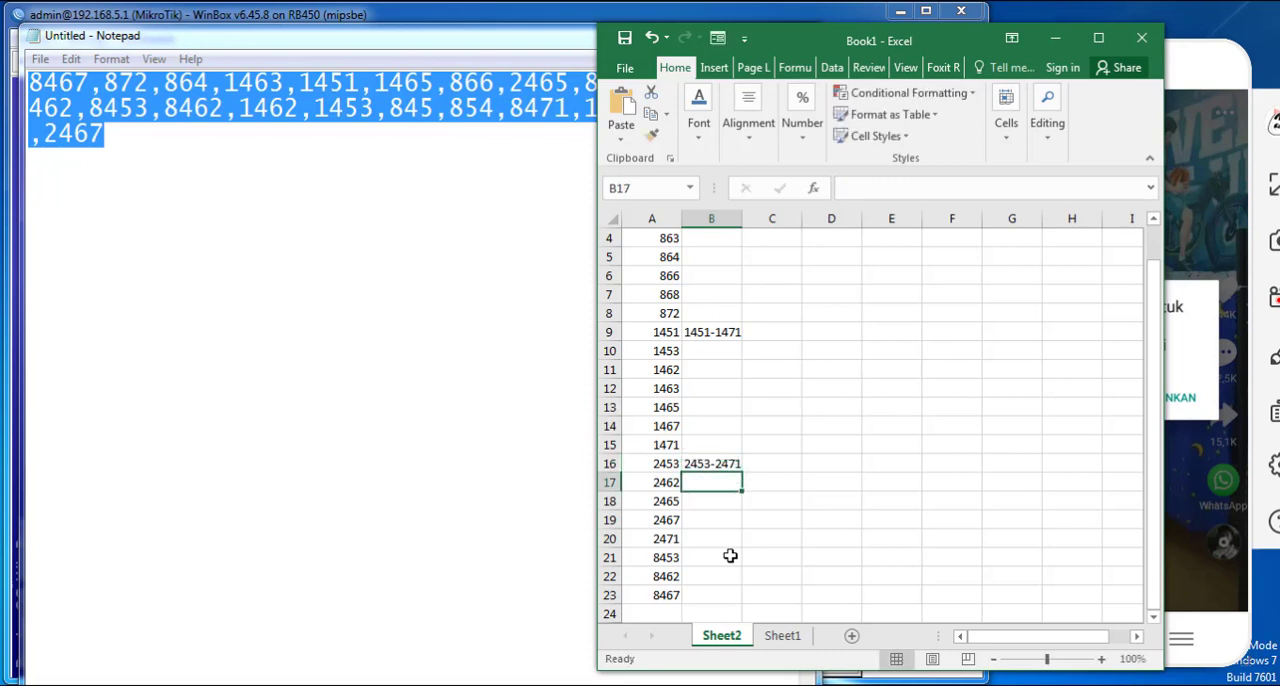
- Enter the port range 845-872 in B1, beside the first port of the lowest group
{"action": "key", "text": "Up"}
{"action": "key", "text": "Up"}
{"action": "key", "text": "Up"}
{"action": "key", "text": "ctrl+Up"}
{"action": "key", "text": "ctrl+Up"}
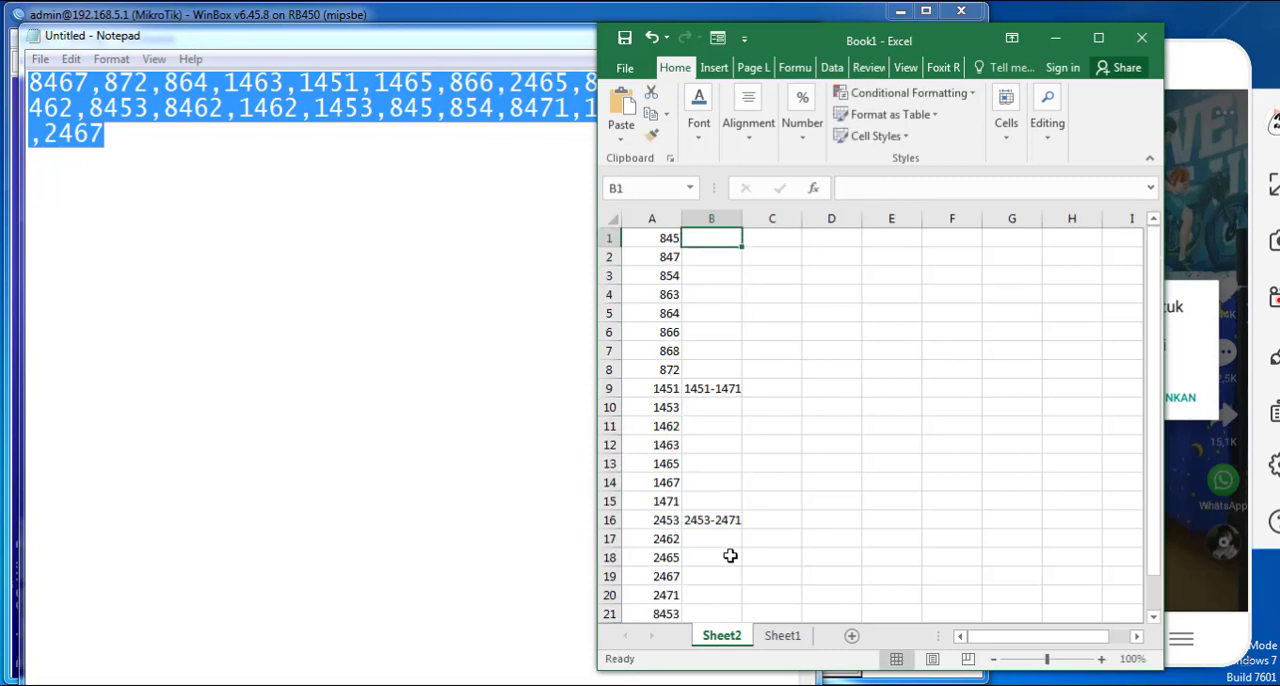
{"action": "type", "text": "845-872"}
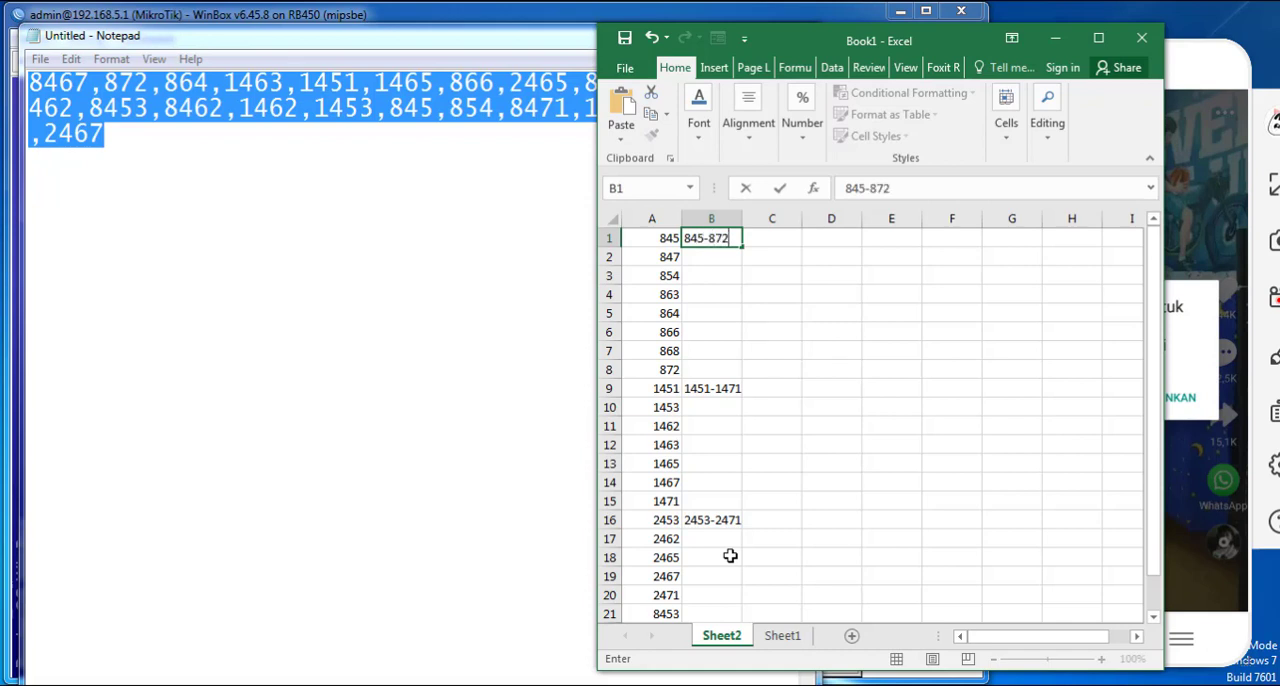
{"action": "key", "text": "Return"}
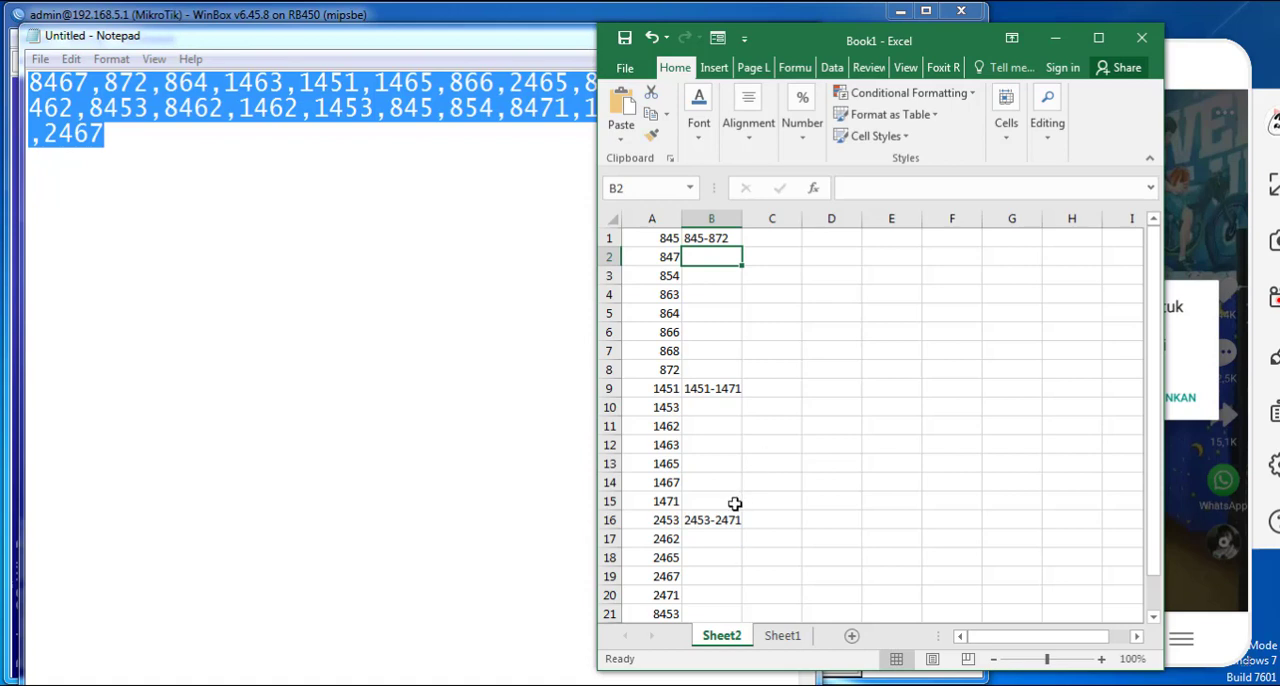
- Compare the sorted ports in A1:A23 with the port ranges written in B1, B9 and B16
{"action": "scroll", "coordinate": [726, 520], "scroll_direction": "down", "scroll_amount": 5}
{"action": "scroll", "coordinate": [700, 400], "scroll_direction": "up", "scroll_amount": 5}
{"action": "left_click", "coordinate": [666, 238]}
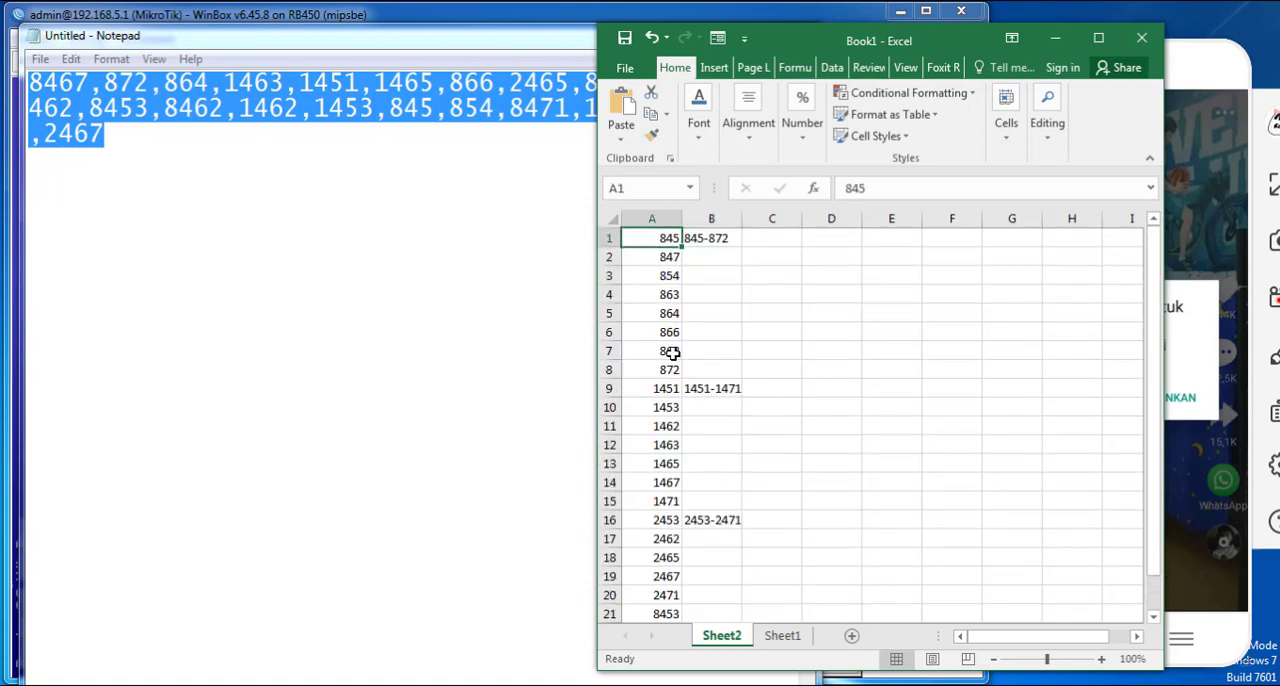
{"action": "left_click_drag", "start_coordinate": [672, 353], "coordinate": [665, 486]}
{"action": "scroll", "coordinate": [665, 515], "scroll_direction": "down", "scroll_amount": 2}
{"action": "left_click_drag", "start_coordinate": [666, 539], "coordinate": [674, 180]}
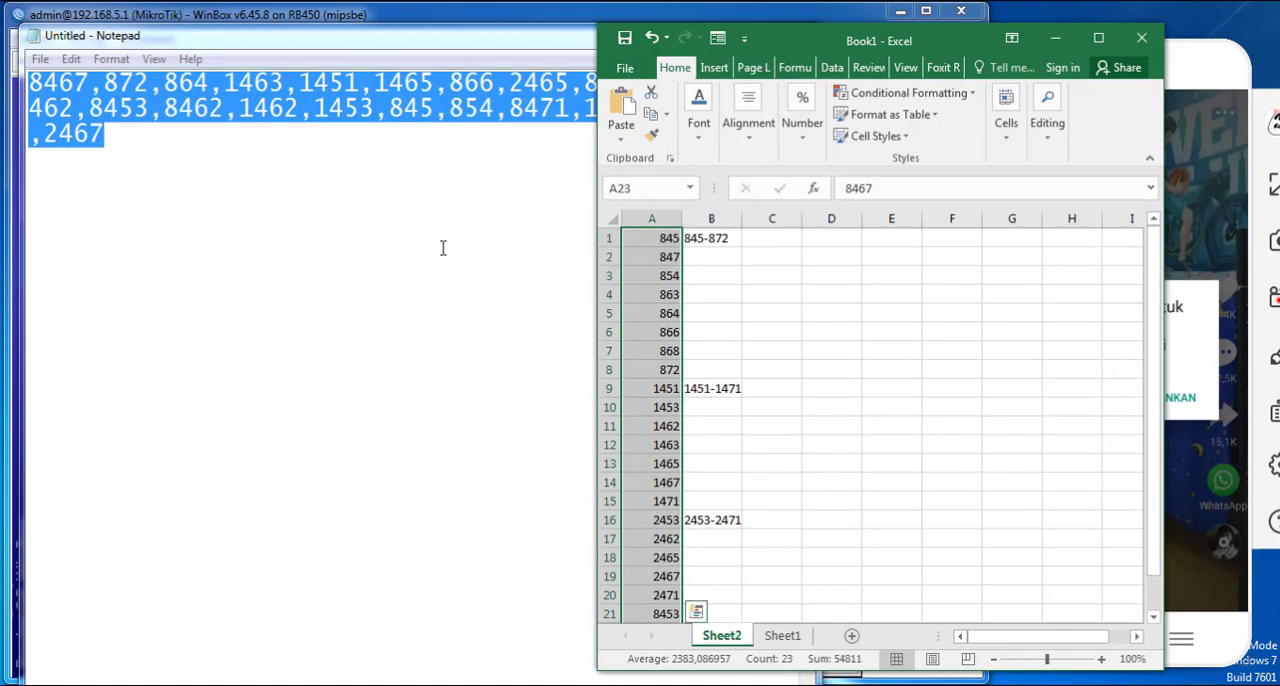
{"action": "left_click", "coordinate": [705, 240]}
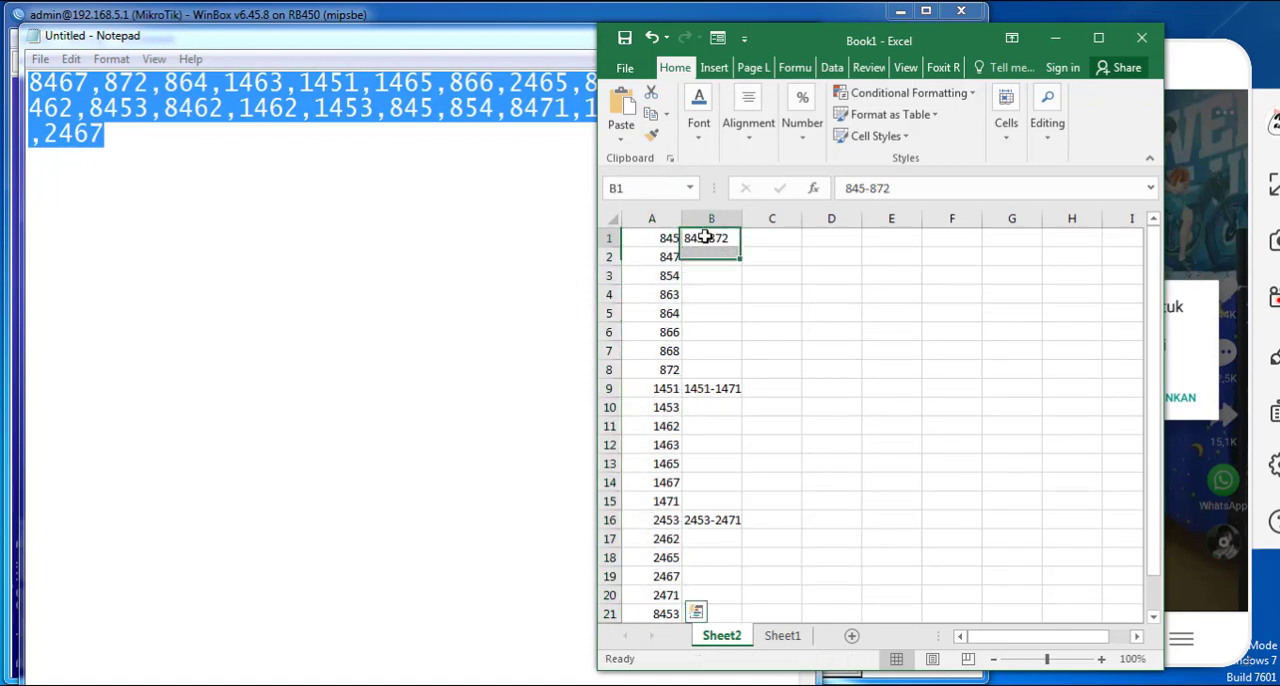
{"action": "left_click", "coordinate": [711, 391]}
{"action": "left_click", "coordinate": [711, 243]}
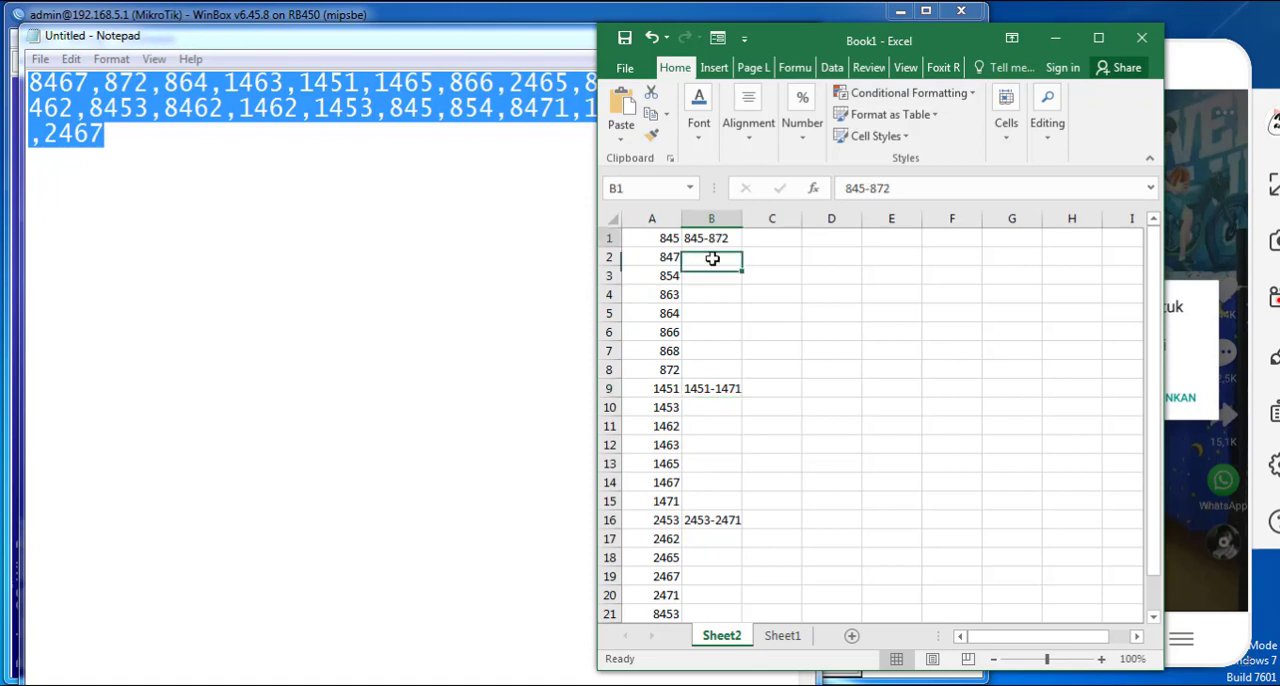
{"action": "left_click", "coordinate": [734, 521]}
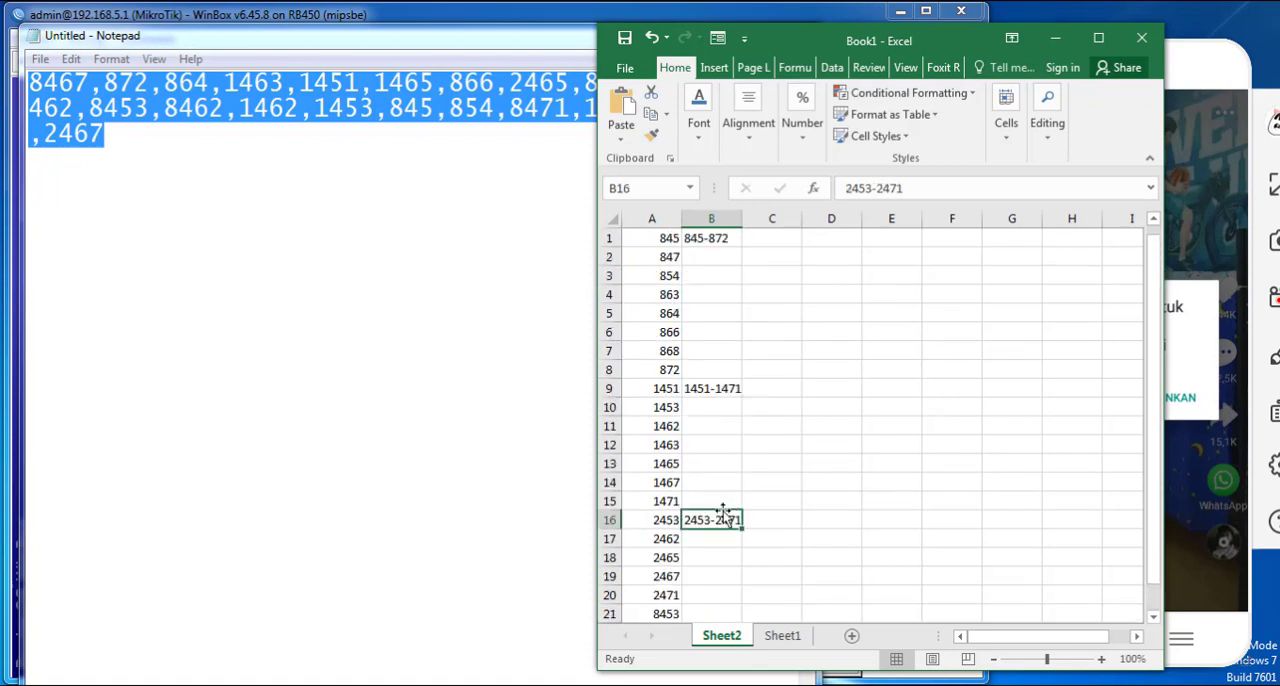
{"action": "left_click", "coordinate": [719, 246]}
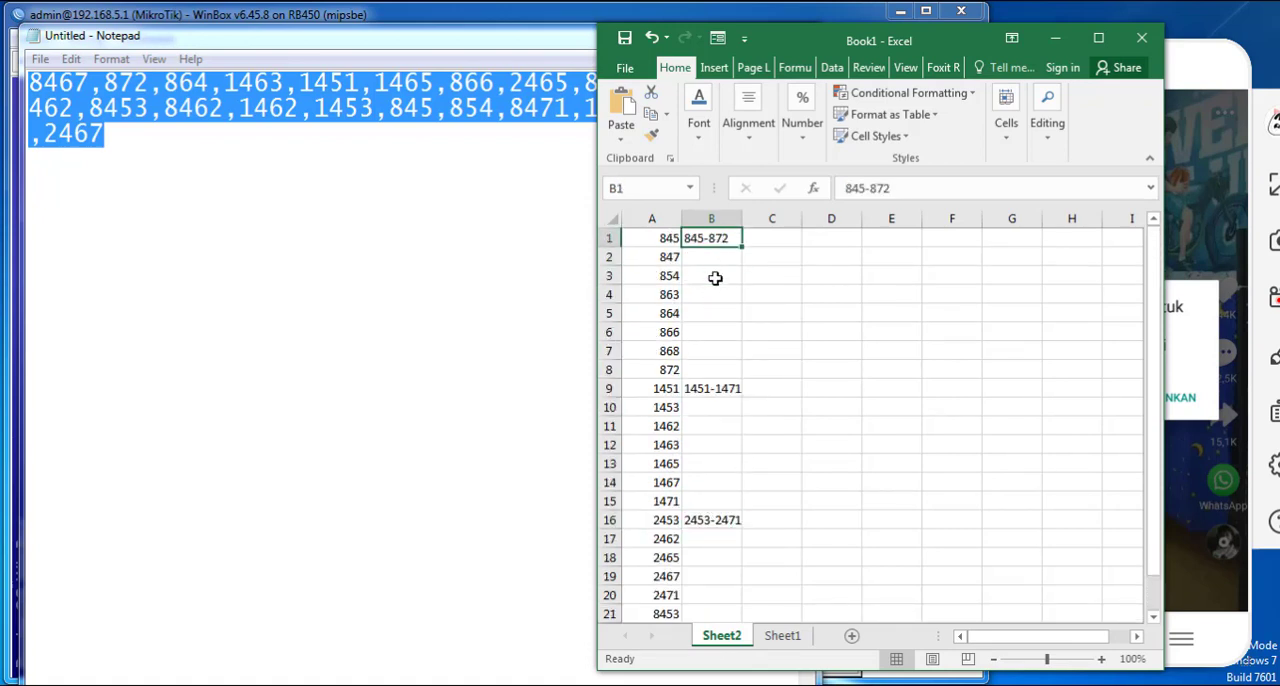
{"action": "left_click", "coordinate": [716, 395]}
- Copy the port range in B1 and minimise the Notepad window
{"action": "left_click", "coordinate": [707, 238]}
{"action": "left_click", "coordinate": [509, 263]}
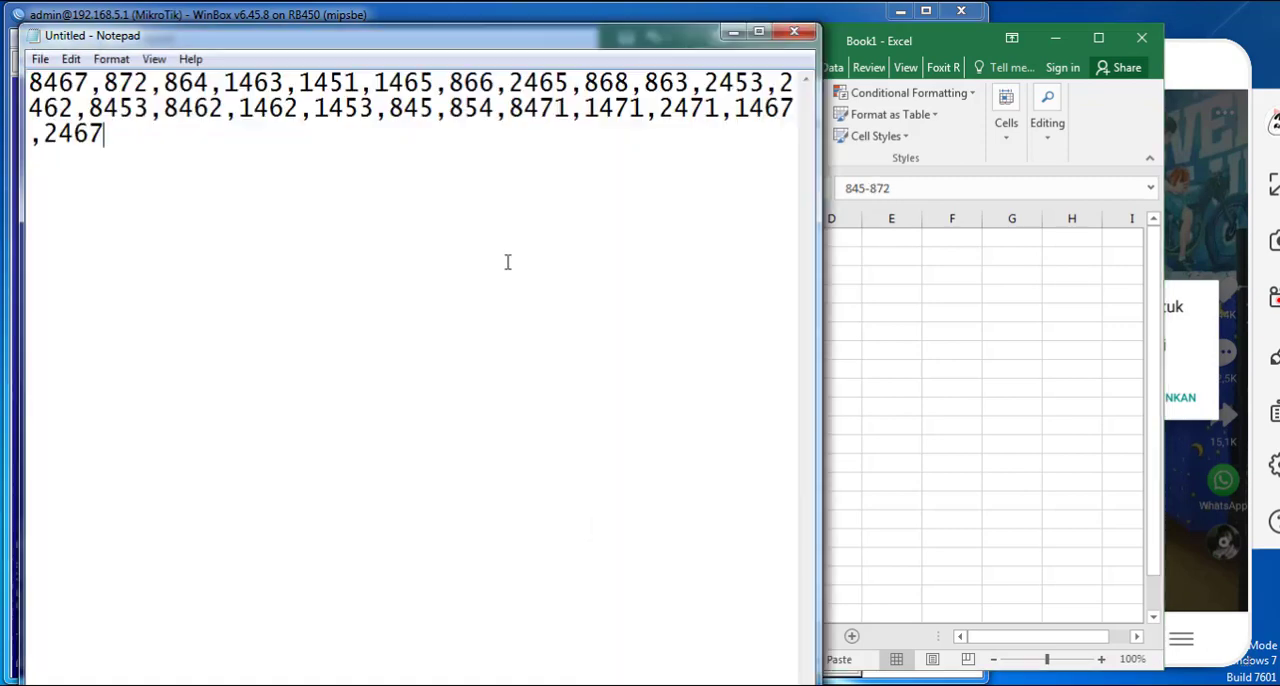
{"action": "left_click", "coordinate": [733, 33]}
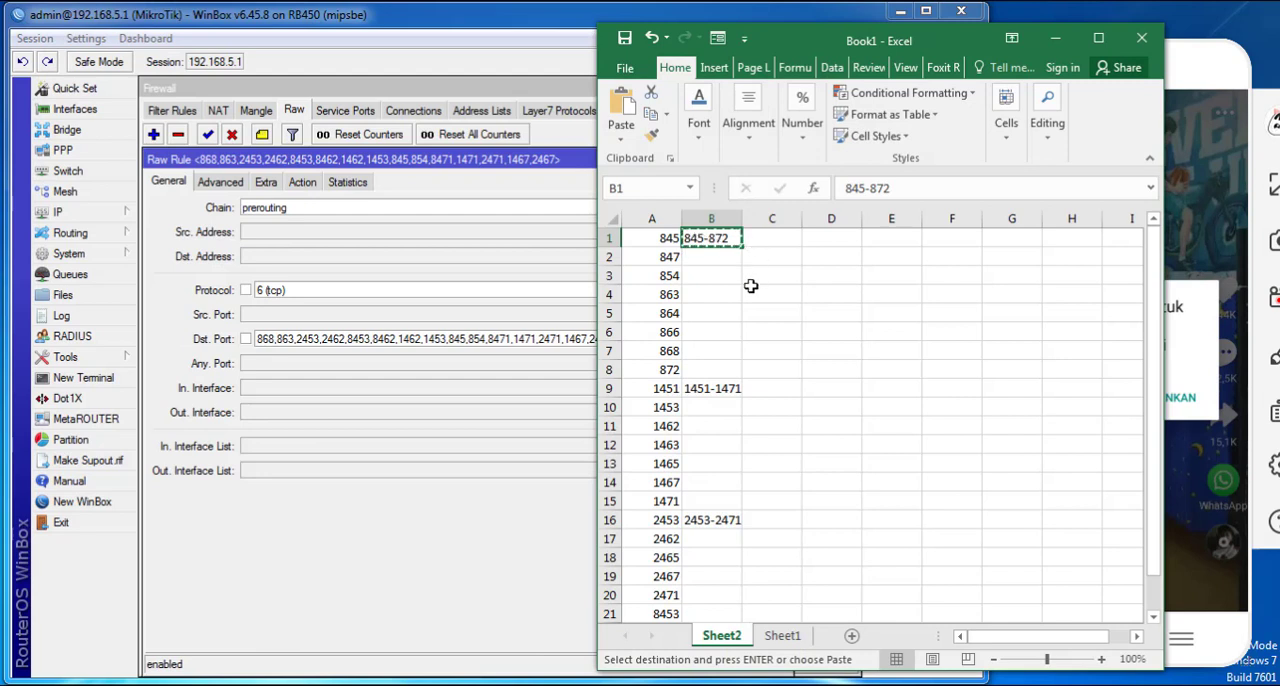
- In WinBox, remove the like drop rule starting with port 8467 and replace the other like drop rule's destination ports with 845-872
{"action": "left_click", "coordinate": [480, 286]}
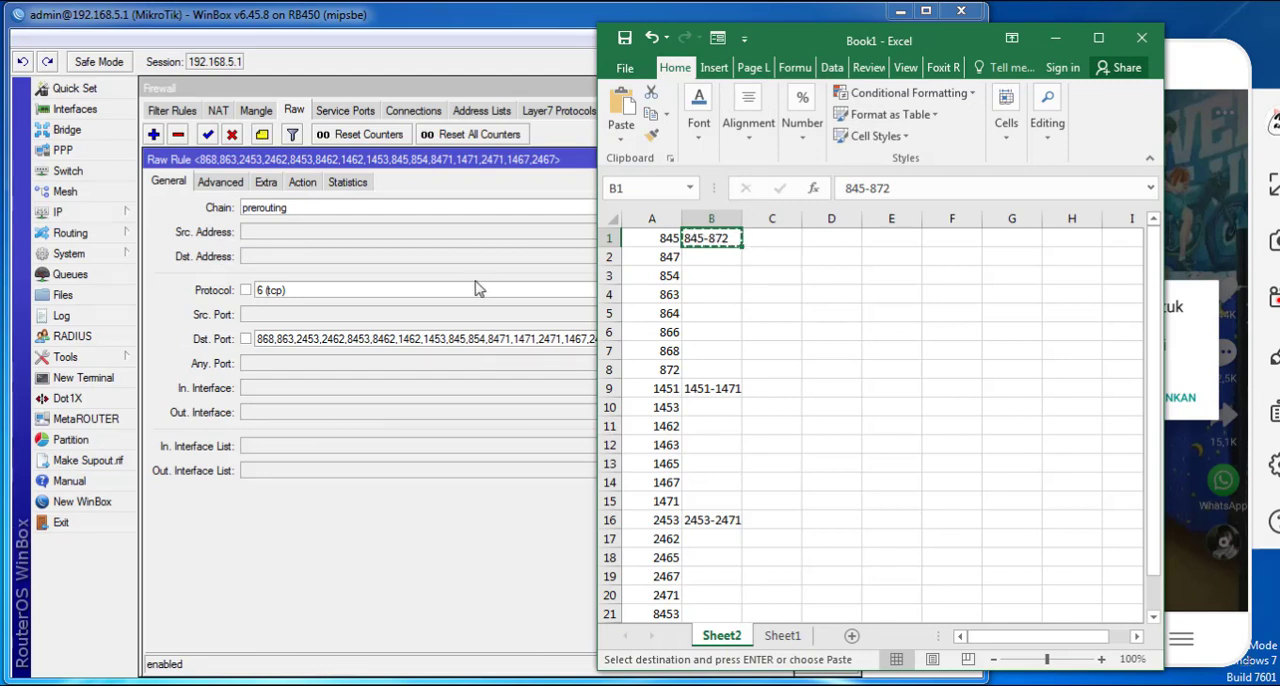
{"action": "left_click", "coordinate": [307, 269]}
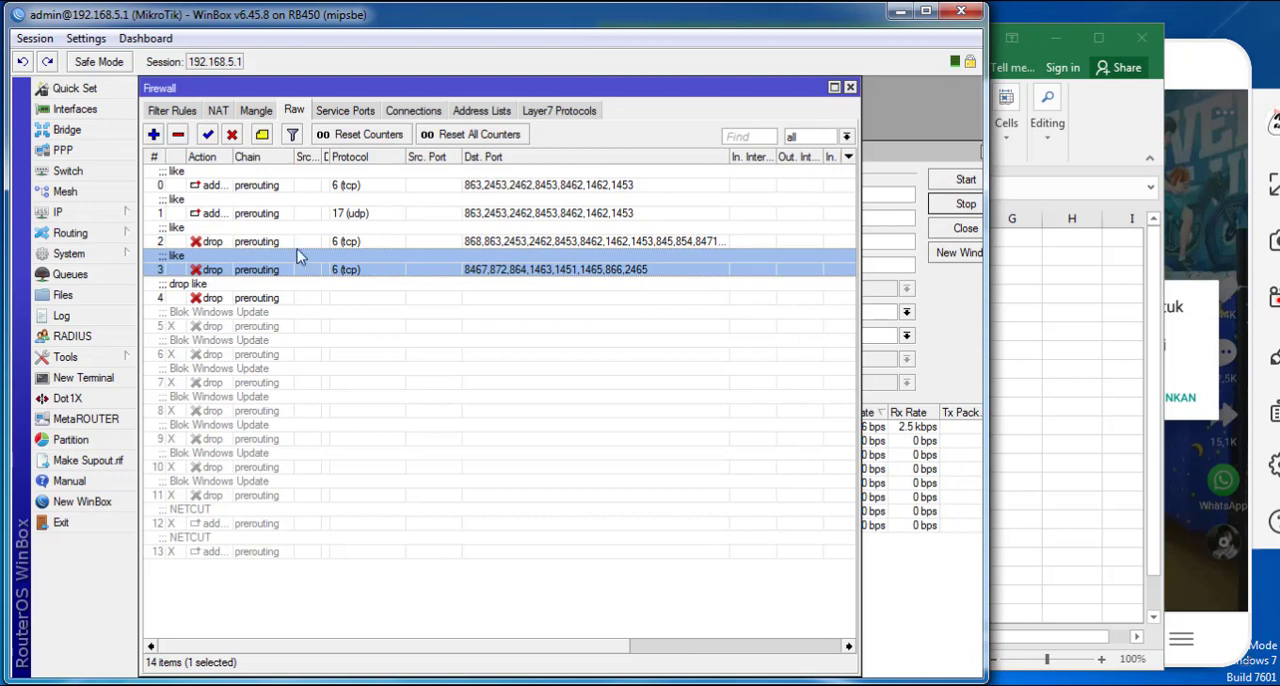
{"action": "double_click", "coordinate": [294, 243]}
{"action": "left_click_drag", "start_coordinate": [600, 339], "coordinate": [127, 335]}
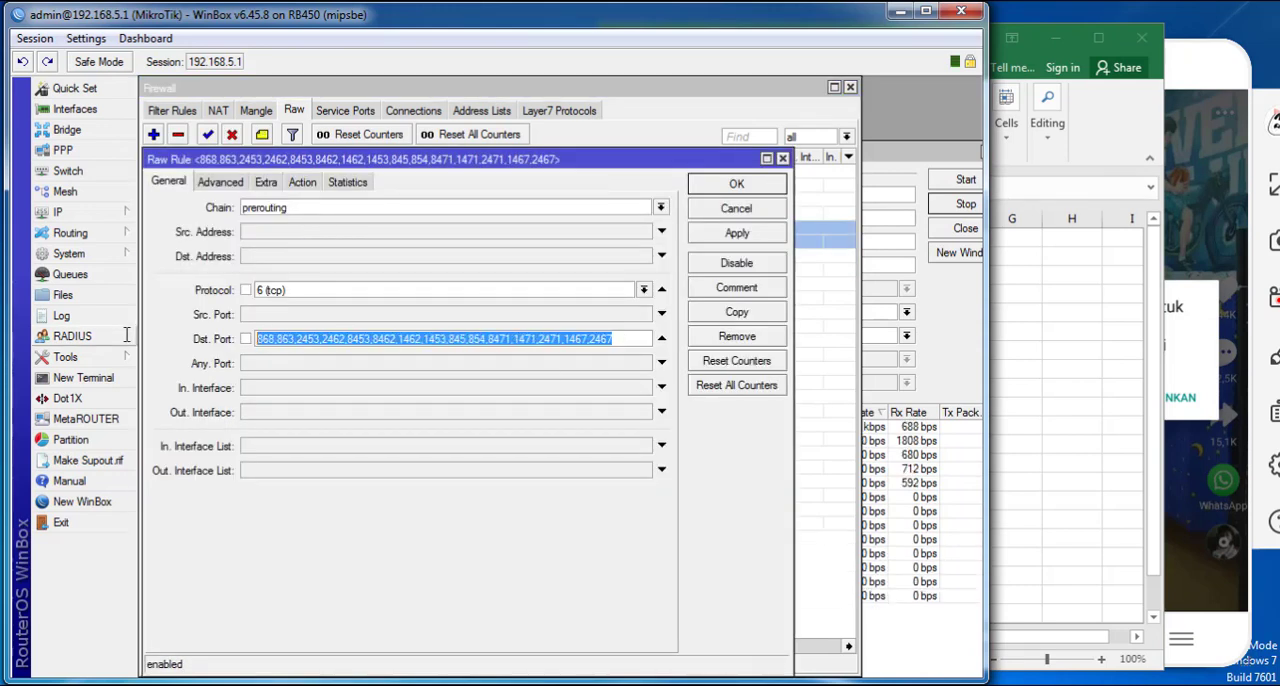
{"action": "type", "text": "845-872,"}
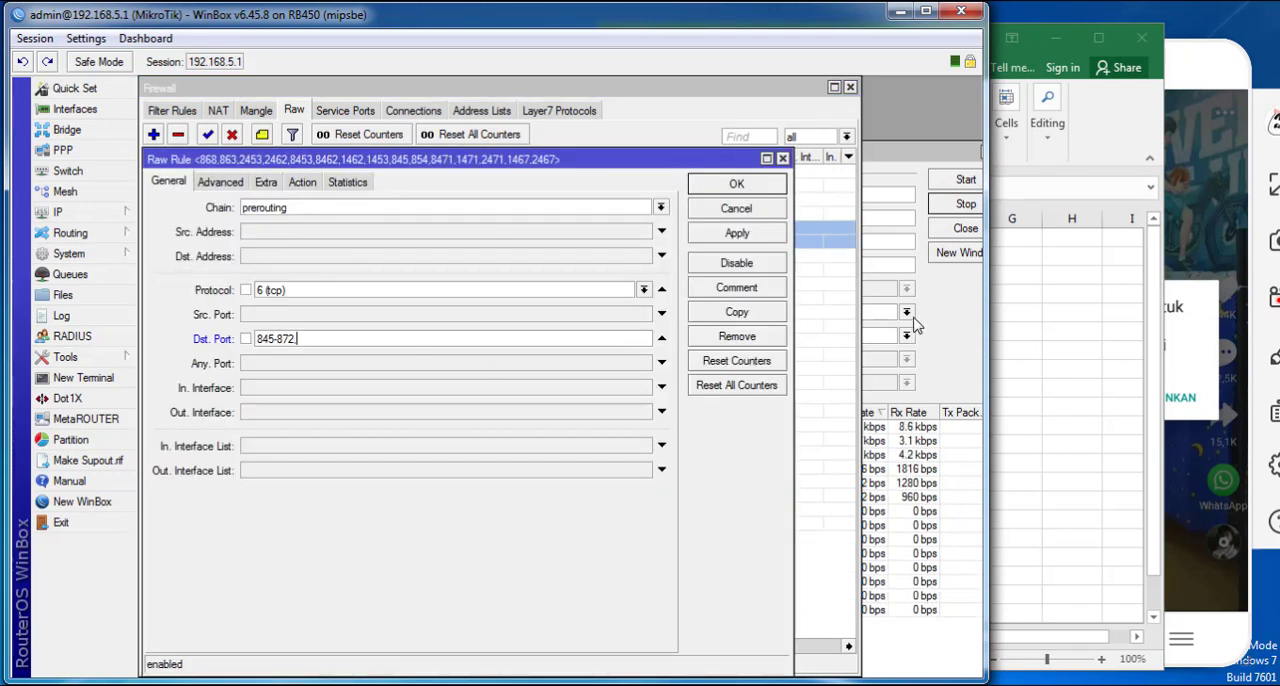
- Copy the range 1451-1471 from B9 in Excel and append it to the raw drop rule's destination ports in WinBox
{"action": "key", "text": "alt+Tab"}
{"action": "left_click", "coordinate": [713, 390]}
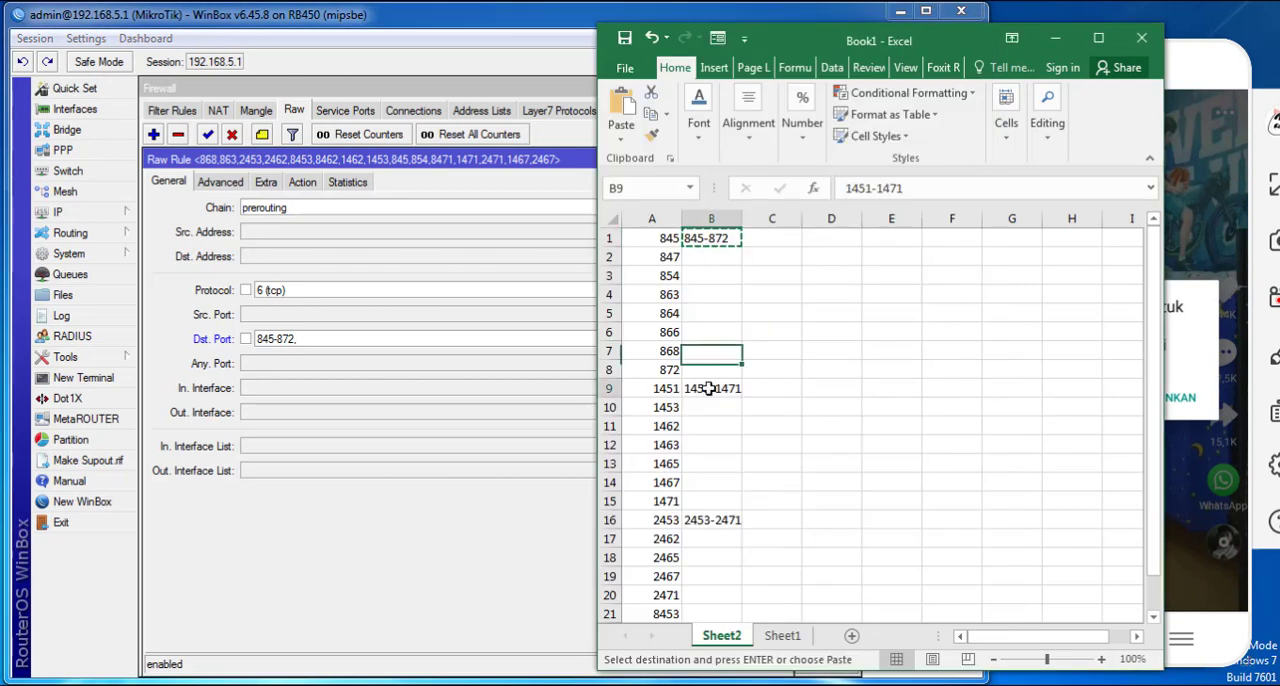
{"action": "key", "text": "ctrl+c"}
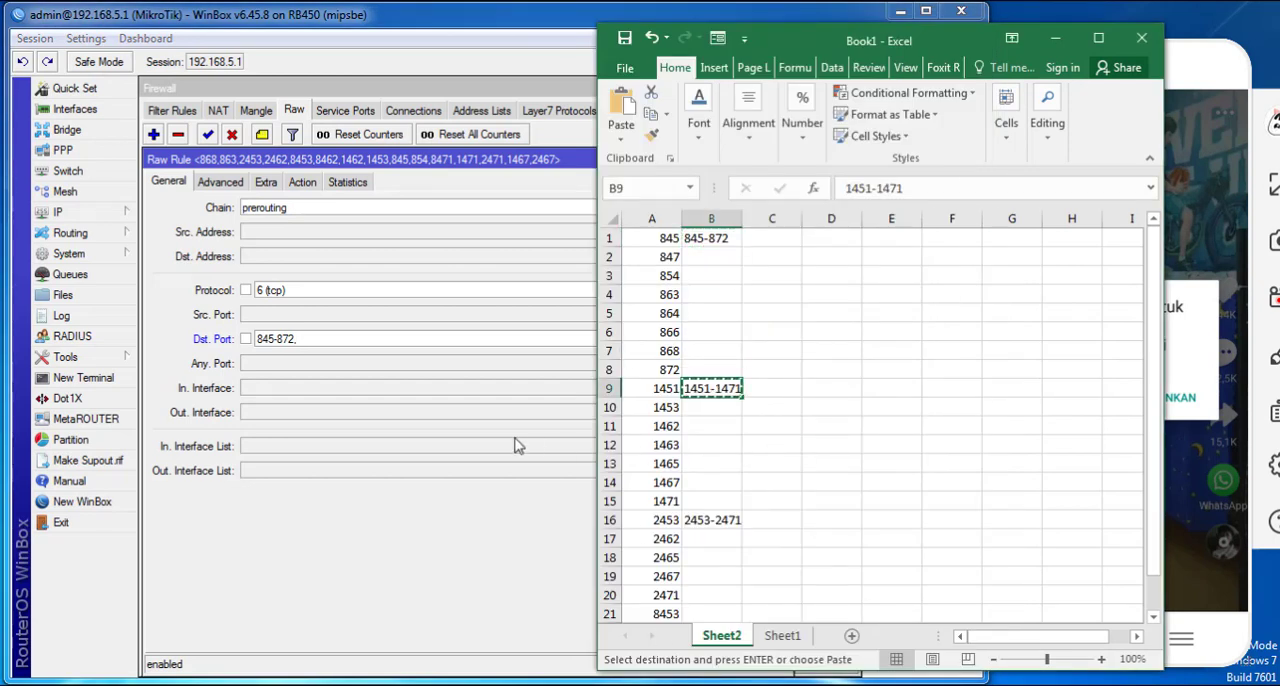
{"action": "left_click", "coordinate": [331, 338]}
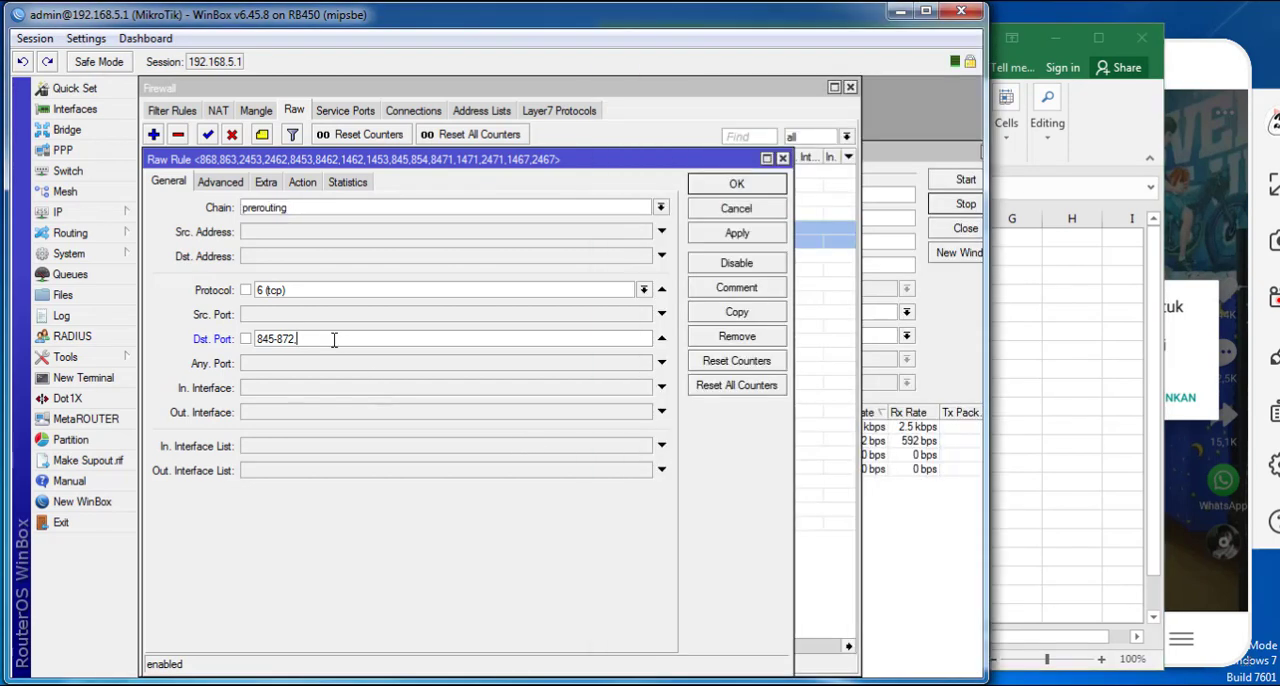
{"action": "key", "text": "ctrl+v"}
- Append the range 2453-2471 from Excel cell B16 to the raw rule's destination ports in WinBox and save the rule
{"action": "left_click", "coordinate": [636, 685]}
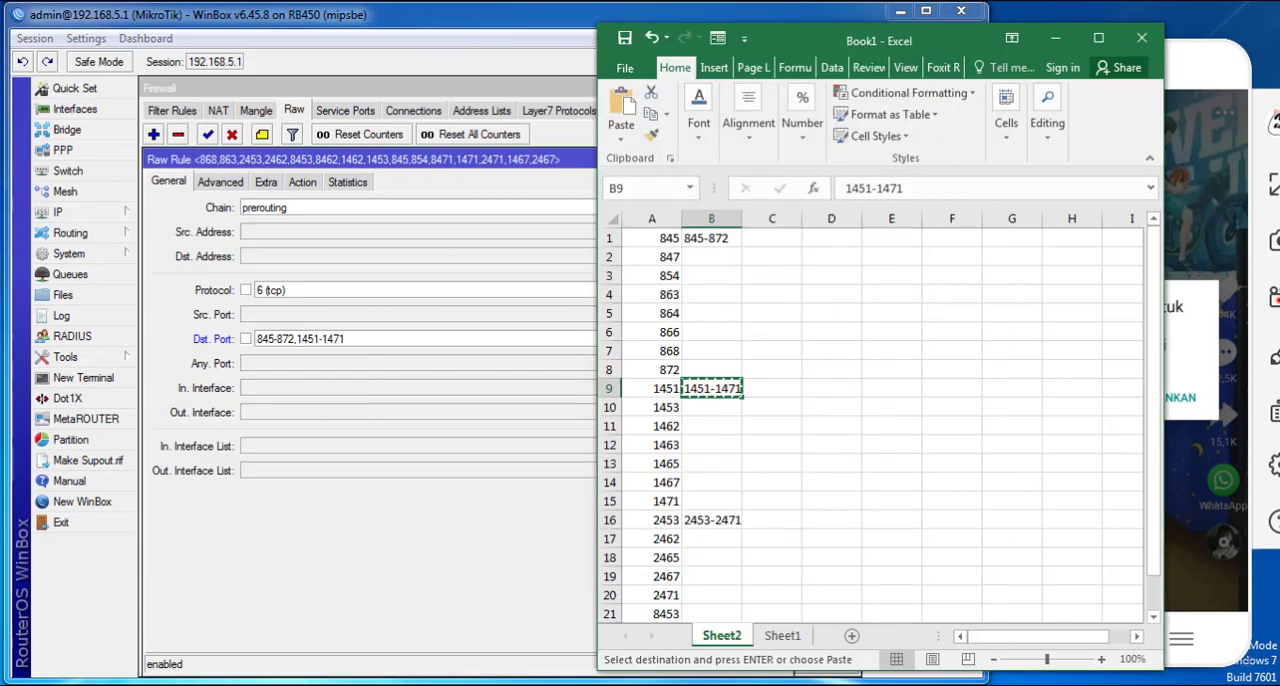
{"action": "left_click", "coordinate": [721, 520]}
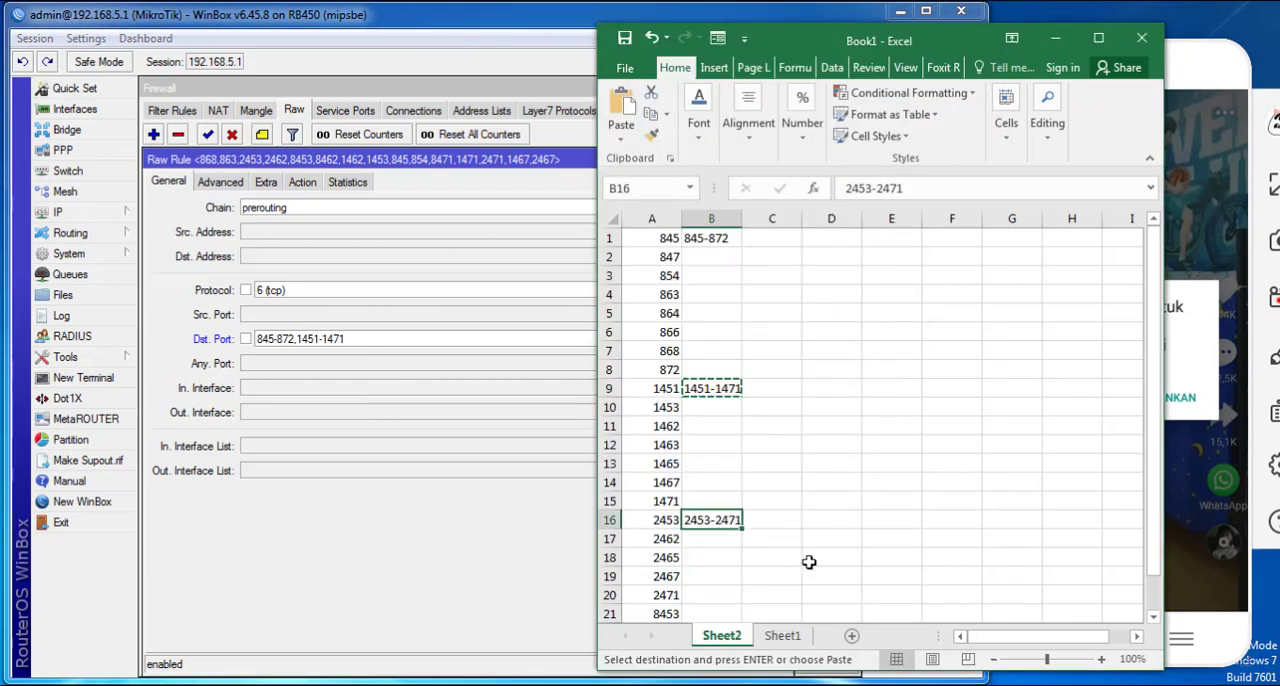
{"action": "key", "text": "ctrl+c"}
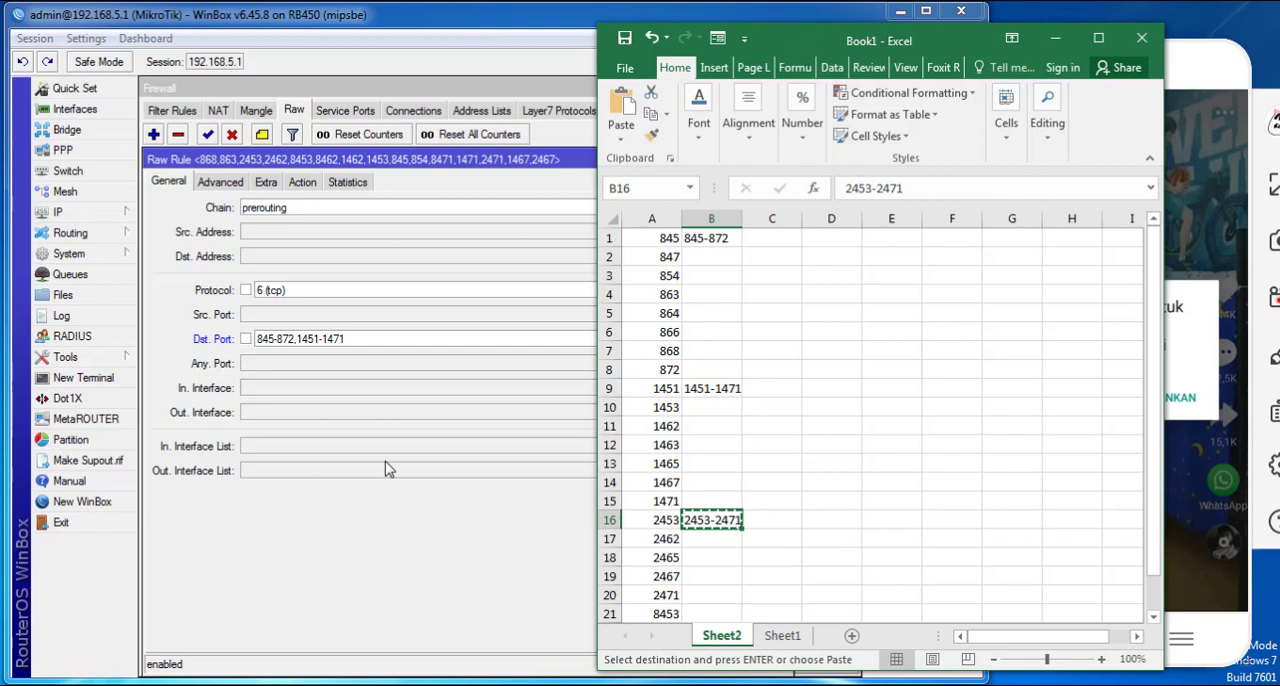
{"action": "left_click", "coordinate": [360, 340]}
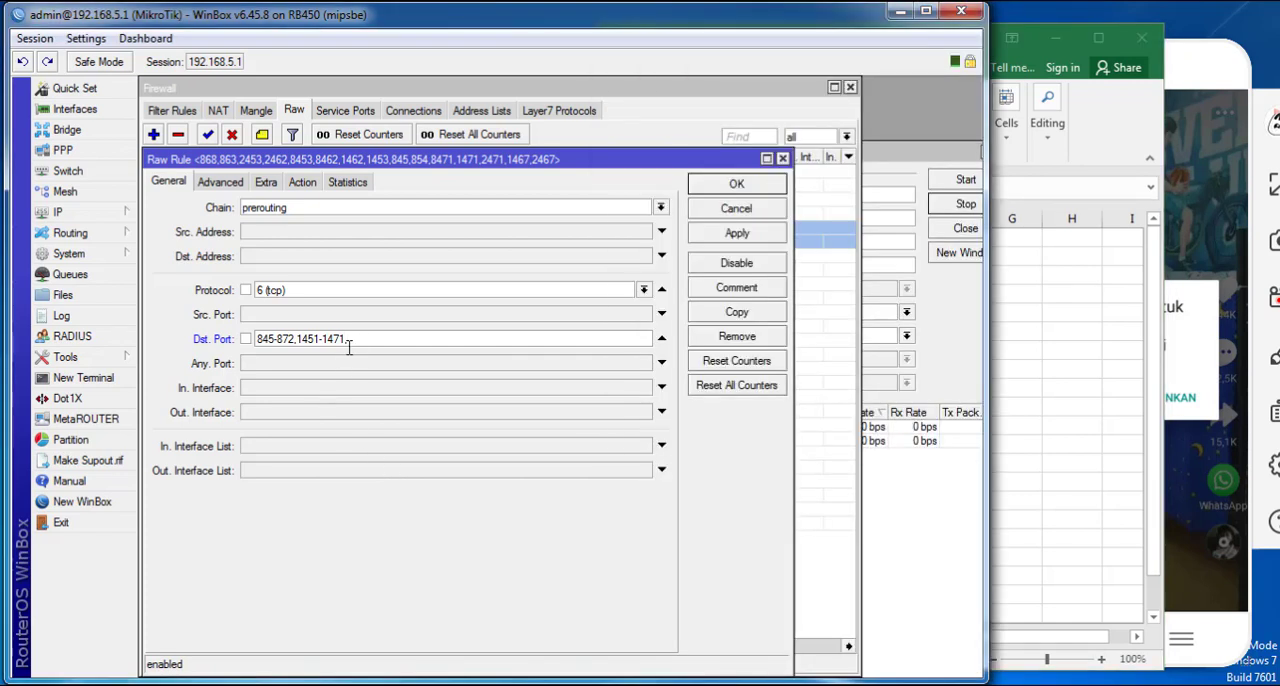
{"action": "key", "text": "ctrl+v"}
{"action": "left_click", "coordinate": [718, 236]}
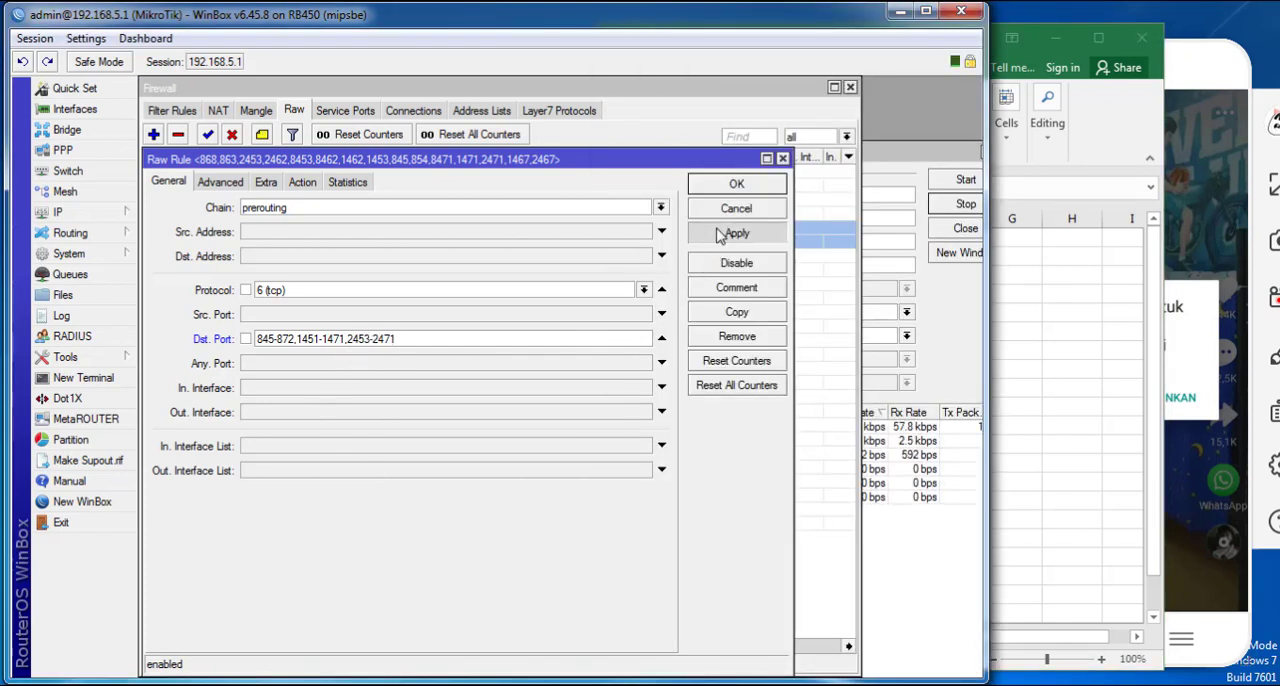
{"action": "left_click", "coordinate": [720, 188]}
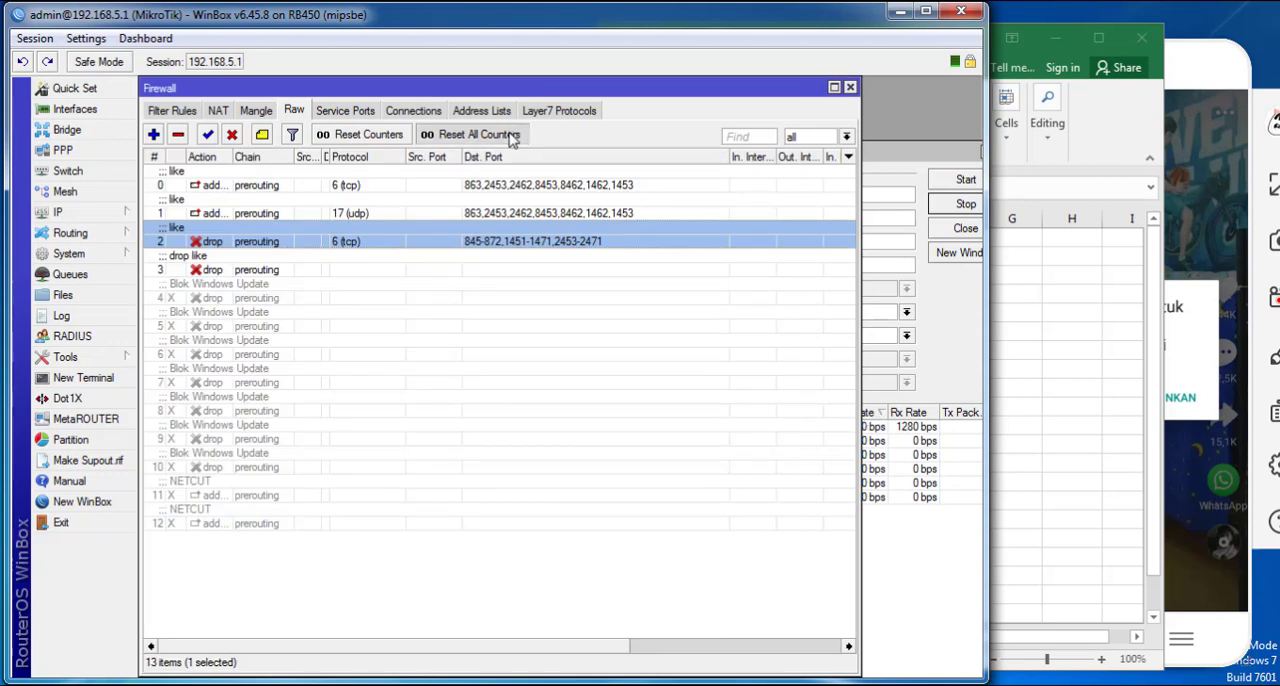
- Widen the Firewall window and delete the udp like rule that adds to the address list
{"action": "left_click_drag", "start_coordinate": [858, 257], "coordinate": [1086, 246]}
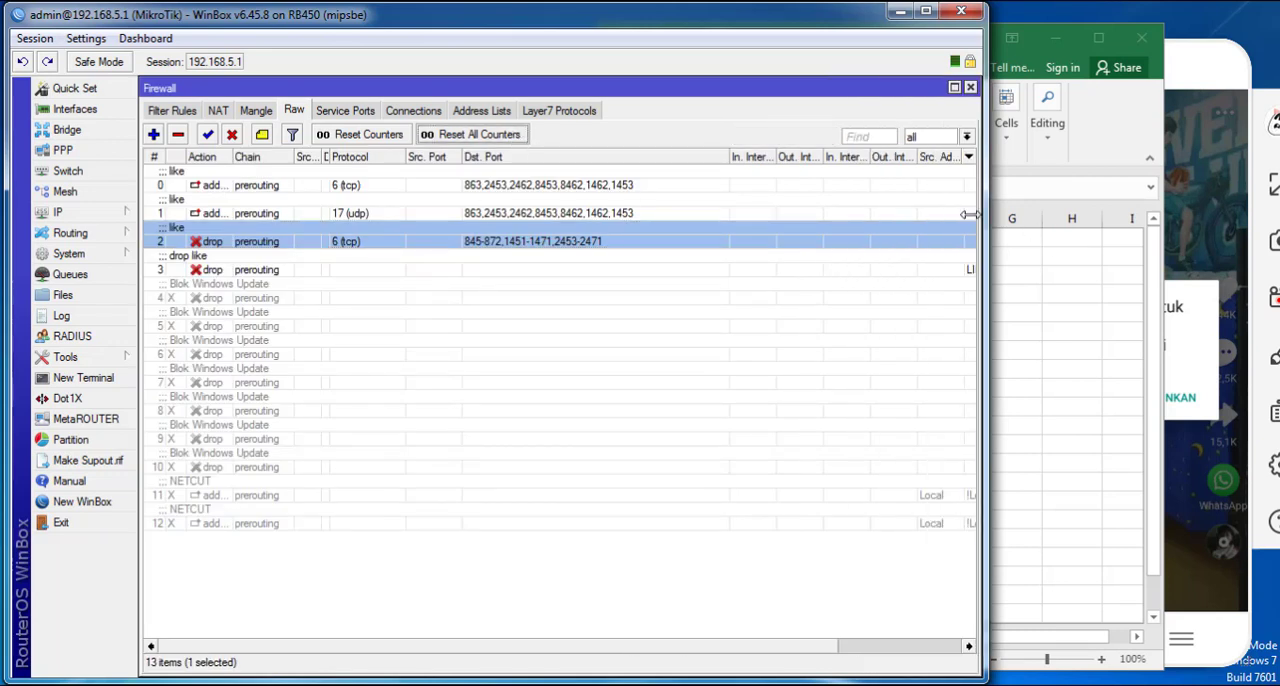
{"action": "left_click", "coordinate": [343, 208]}
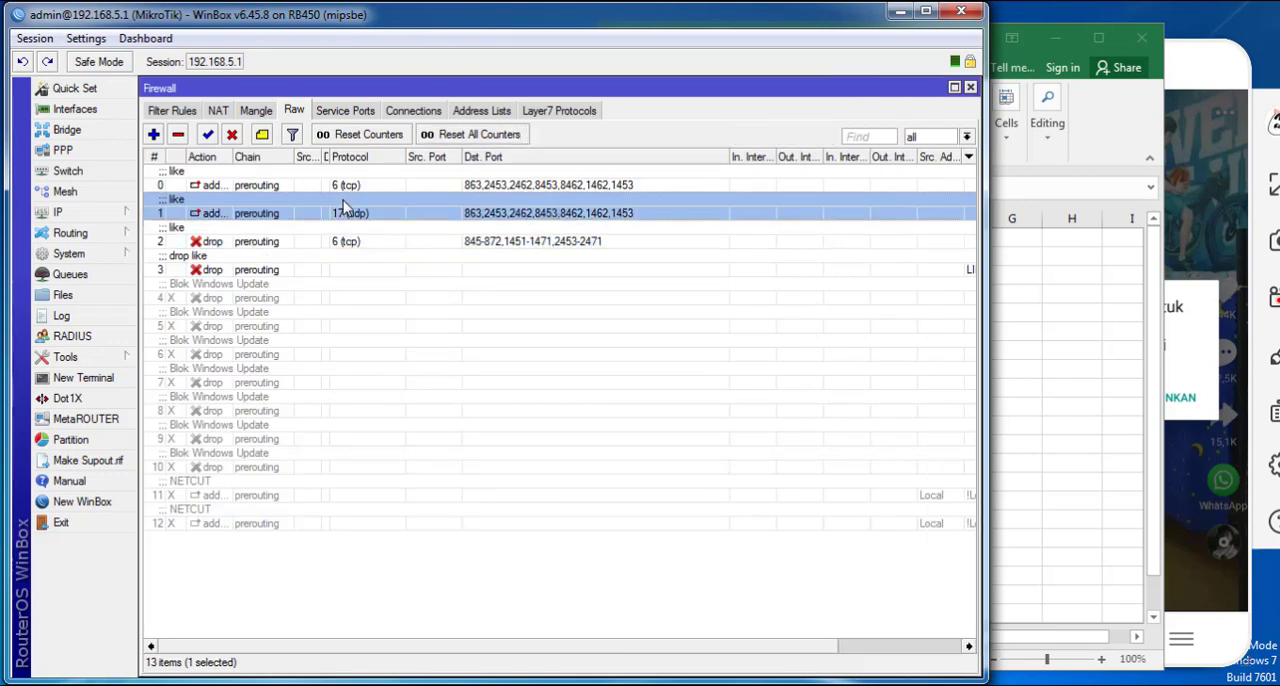
{"action": "key", "text": "Delete"}
- Inspect the two tcp like rules and check the drop rule's destination port ranges
{"action": "double_click", "coordinate": [306, 185]}
{"action": "key", "text": "Escape"}
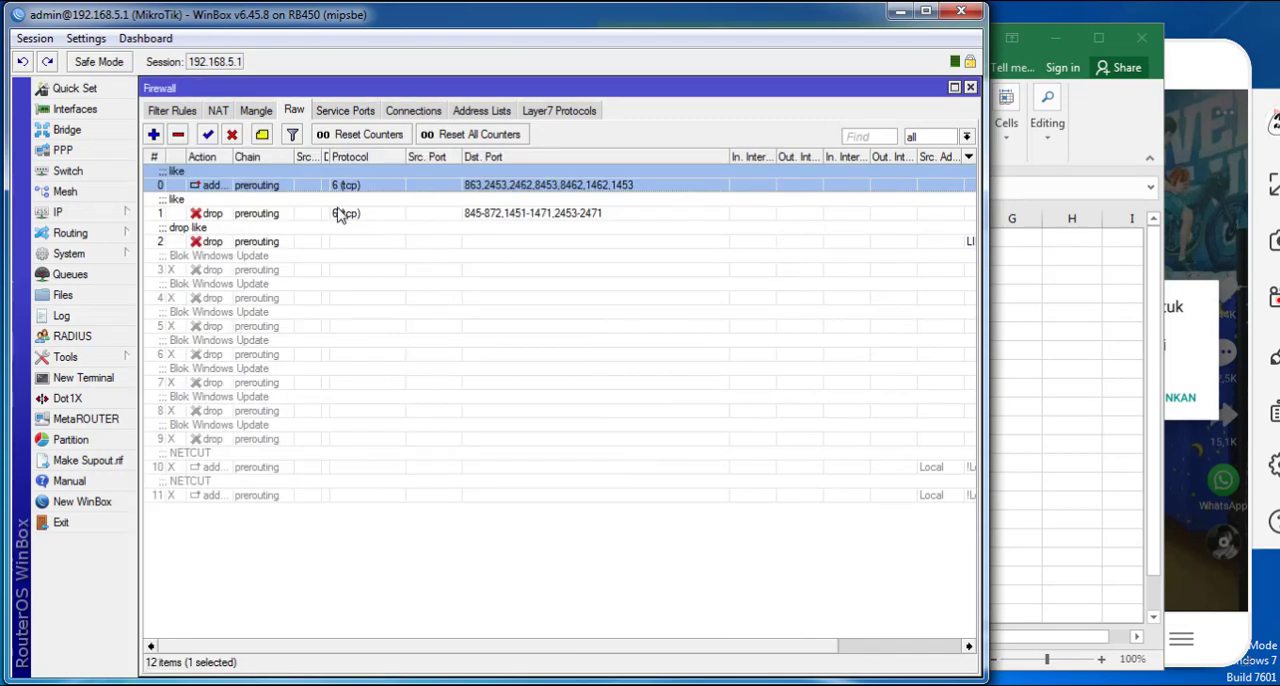
{"action": "double_click", "coordinate": [337, 208]}
{"action": "left_click_drag", "start_coordinate": [403, 343], "coordinate": [100, 351]}
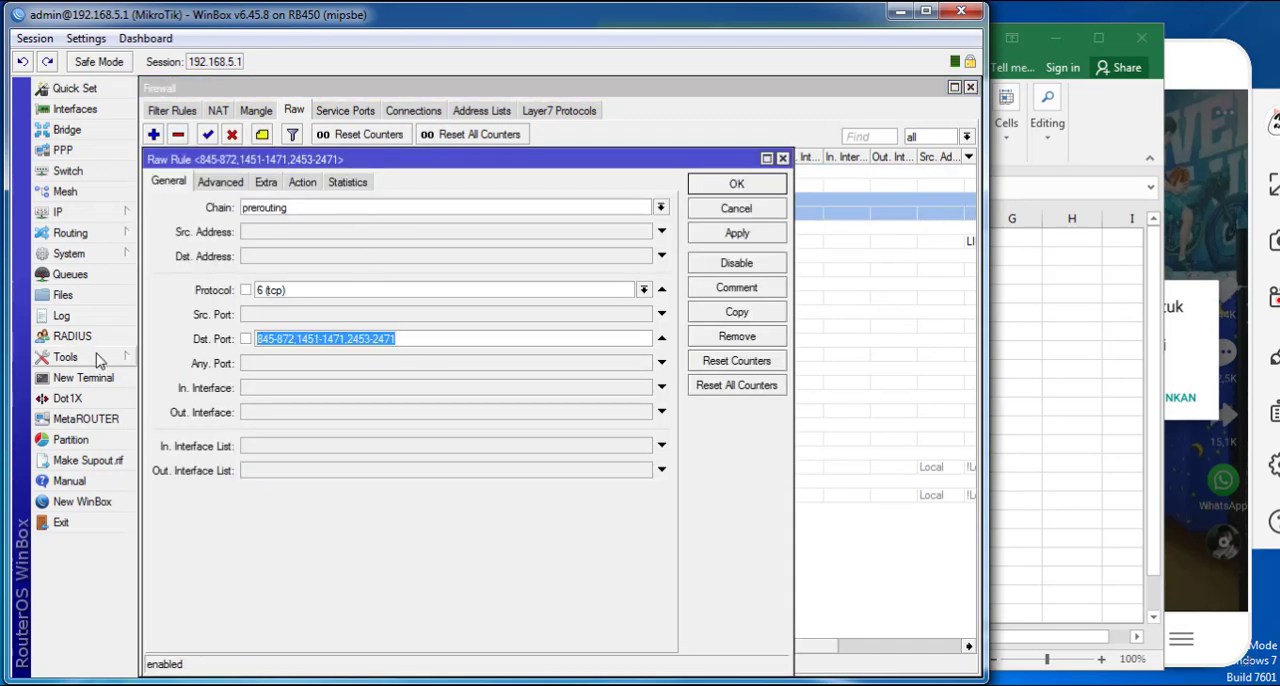
{"action": "left_click", "coordinate": [734, 209]}
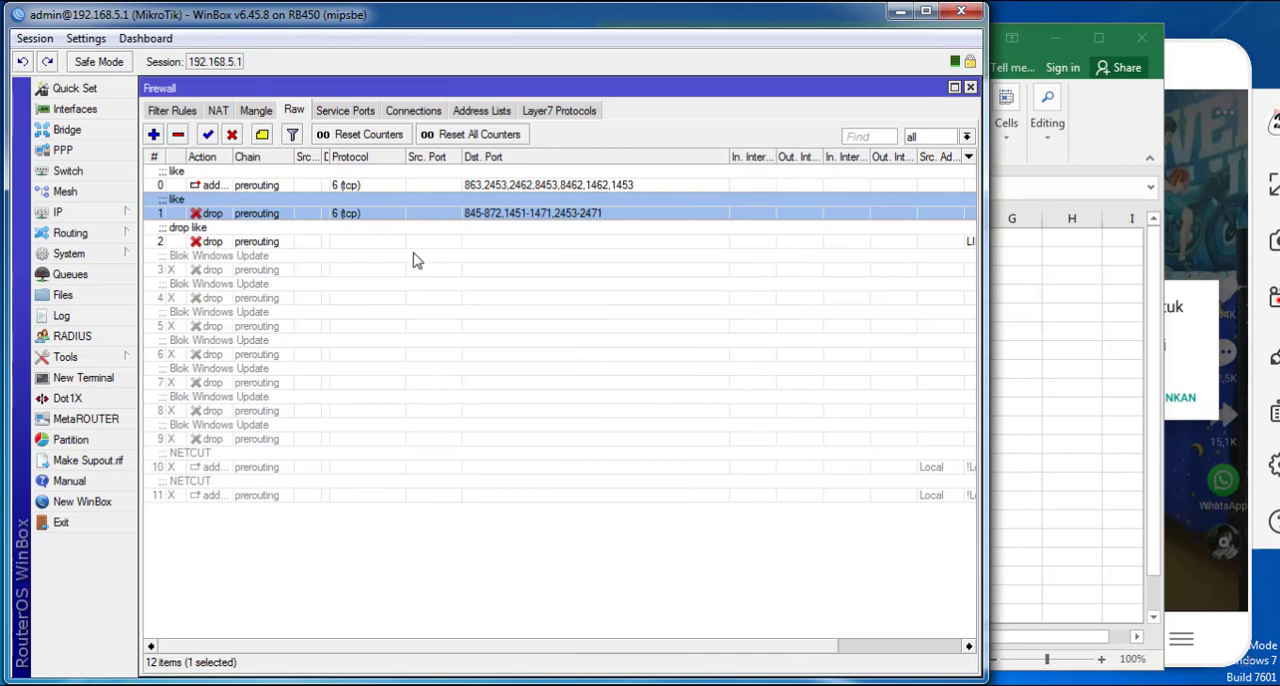
- Disable the drop rule for the LIKE address list and the tcp like rule that adds to the address list
{"action": "left_click", "coordinate": [345, 231]}
{"action": "left_click", "coordinate": [326, 214]}
{"action": "left_click_drag", "start_coordinate": [568, 647], "coordinate": [750, 510]}
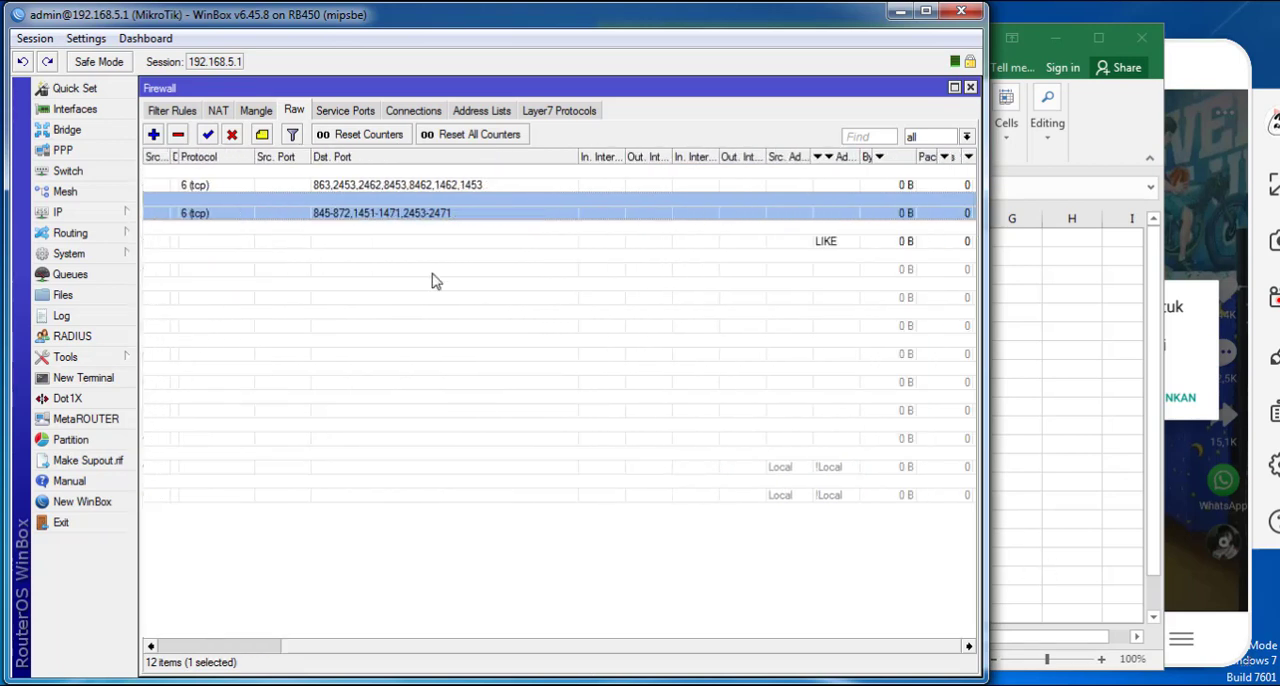
{"action": "left_click", "coordinate": [256, 249]}
{"action": "left_click", "coordinate": [231, 134]}
{"action": "left_click", "coordinate": [233, 185]}
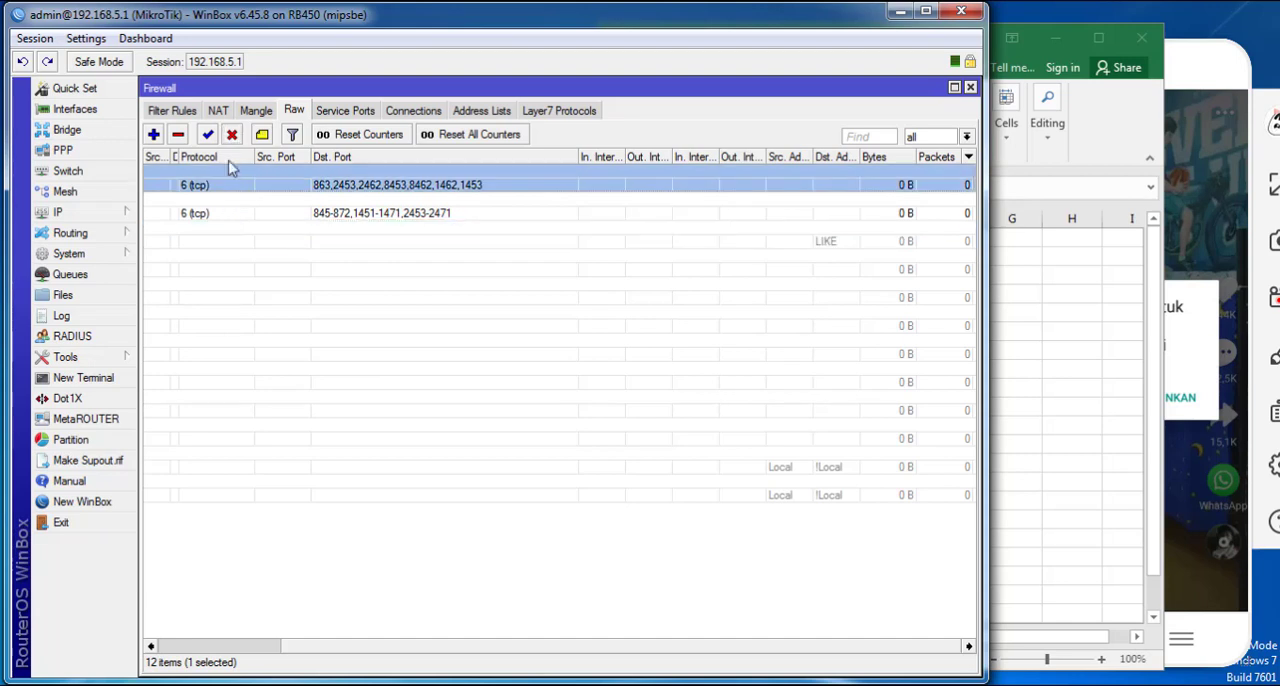
{"action": "left_click", "coordinate": [231, 134]}
{"action": "left_click_drag", "start_coordinate": [506, 656], "coordinate": [657, 623]}
- Switch to the mirrored phone, deny Likee's media access request and browse several videos to test the block
{"action": "left_click", "coordinate": [1193, 340]}
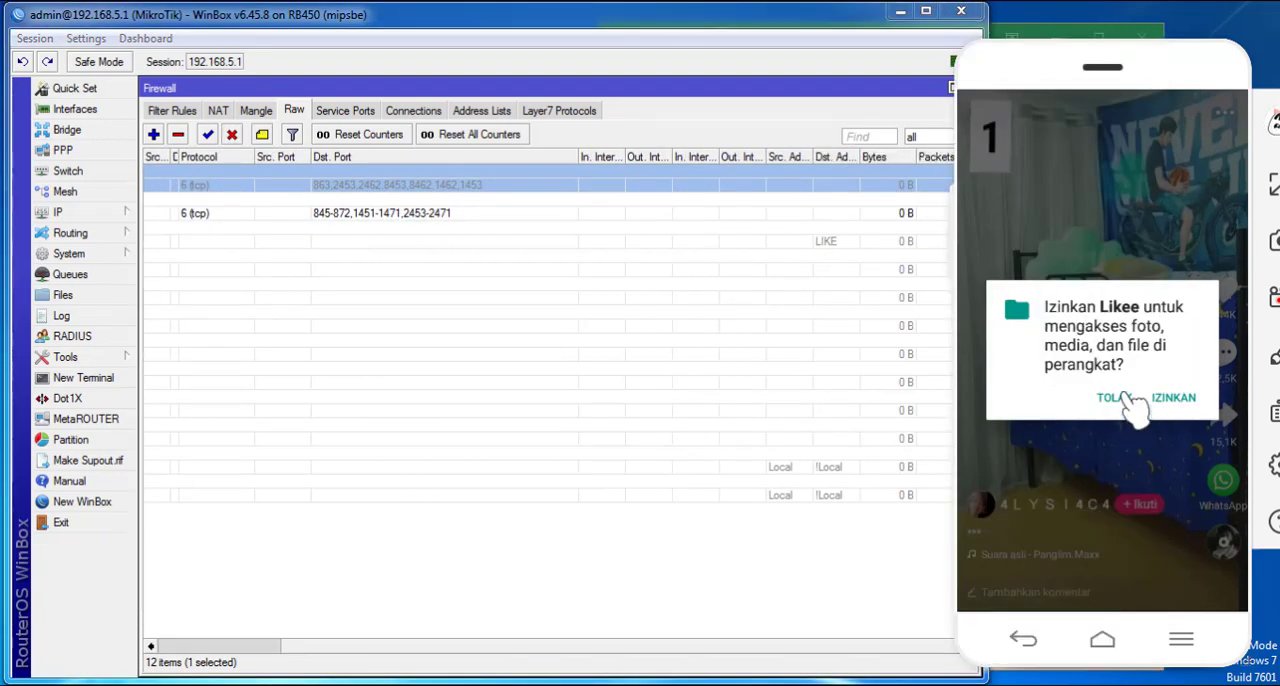
{"action": "left_click", "coordinate": [1120, 428]}
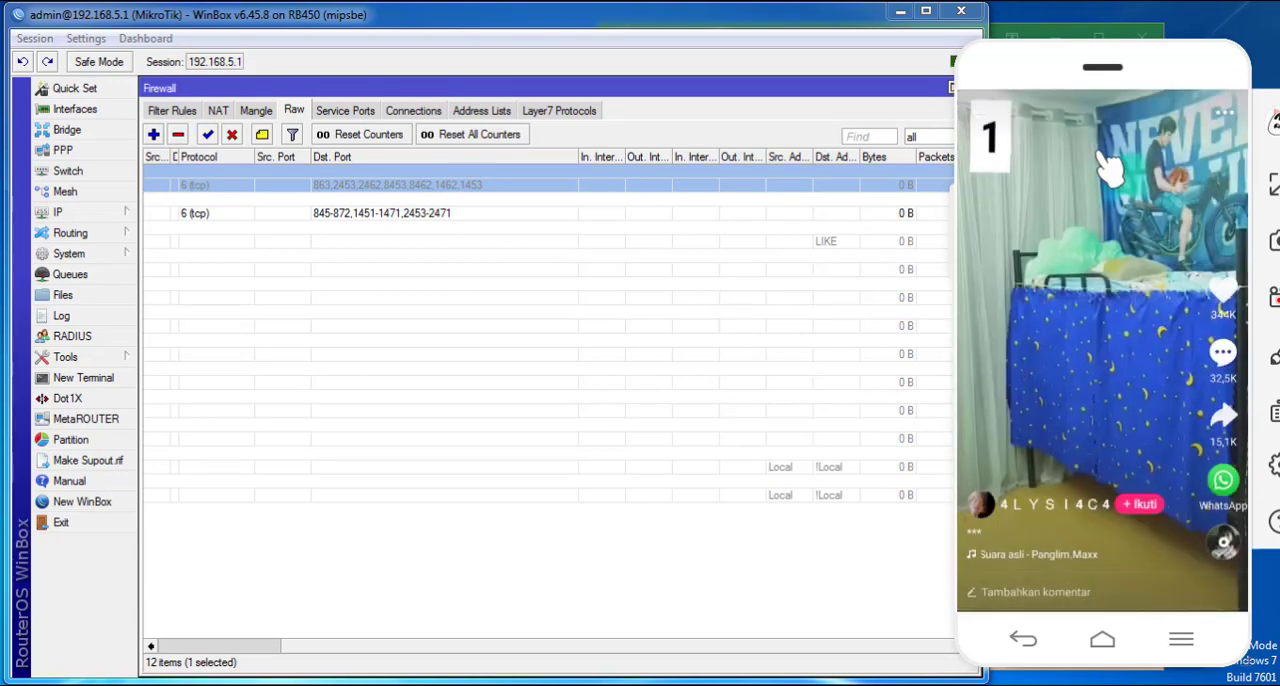
{"action": "scroll", "coordinate": [1129, 452], "scroll_direction": "down", "scroll_amount": 1}
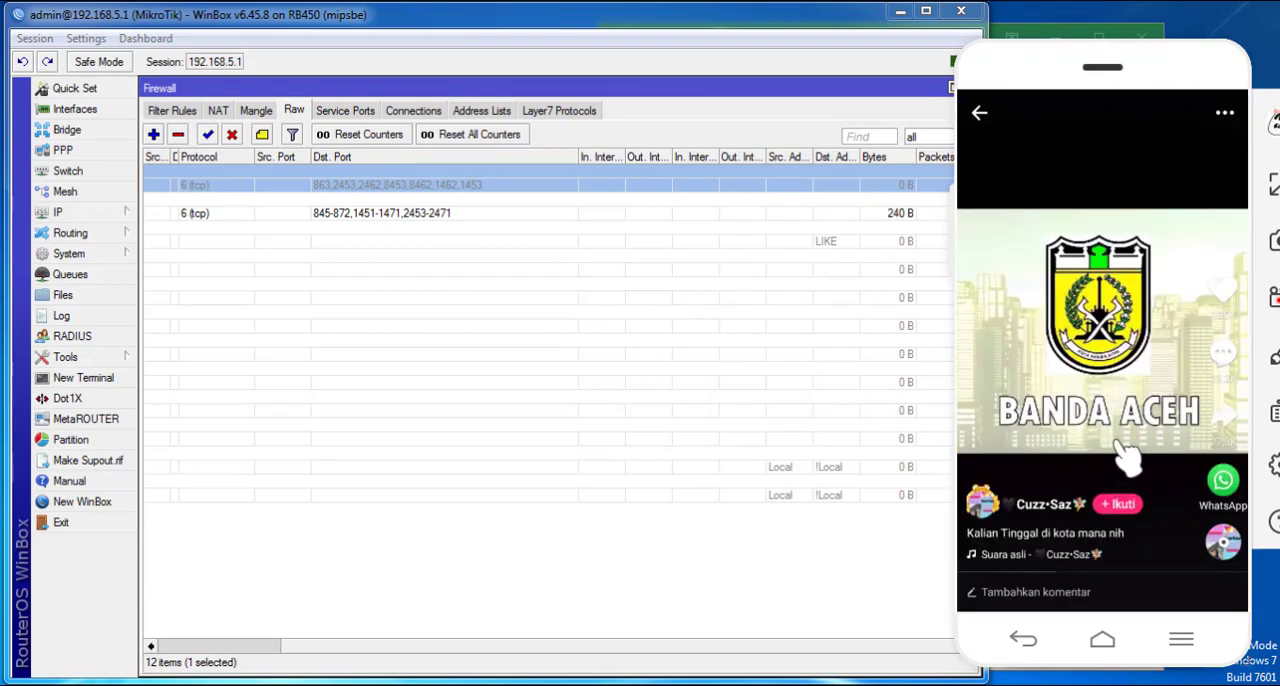
{"action": "scroll", "coordinate": [1108, 455], "scroll_direction": "down", "scroll_amount": 1}
{"action": "scroll", "coordinate": [1114, 423], "scroll_direction": "down", "scroll_amount": 1}
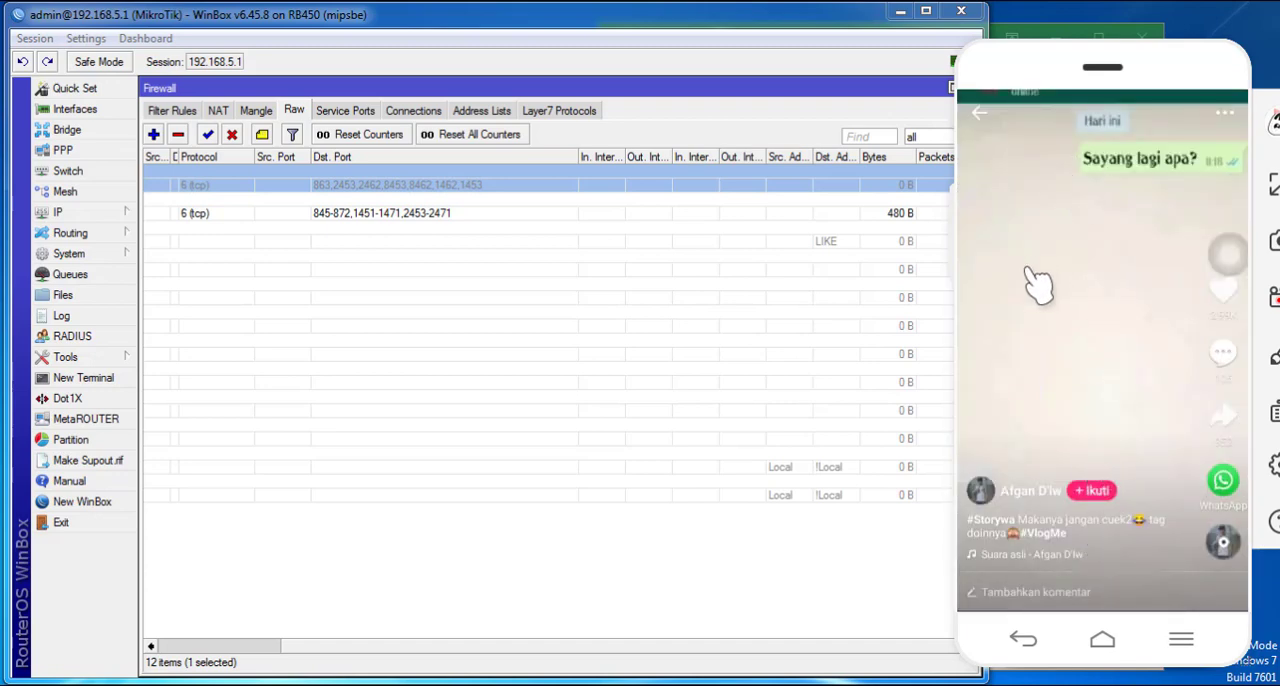
- Play another Likee video on the mirrored phone and check the traffic counters of the active tcp drop rule
{"action": "scroll", "coordinate": [1072, 354], "scroll_direction": "down", "scroll_amount": 2}
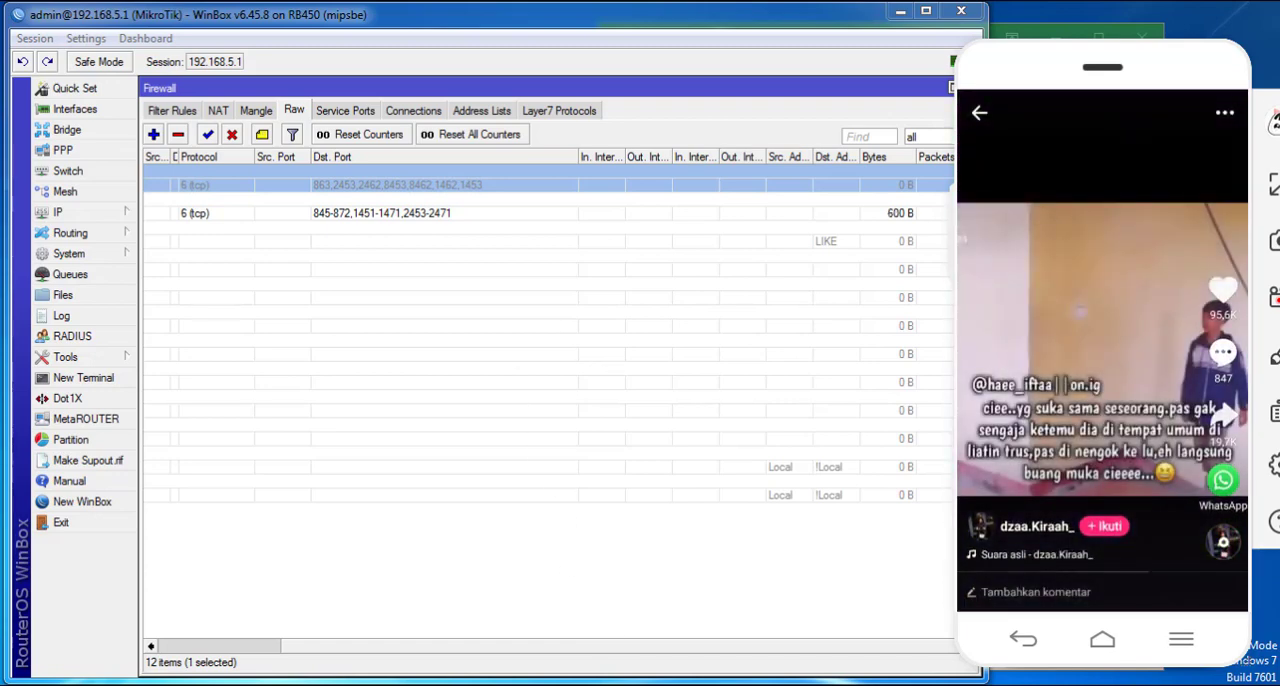
{"action": "left_click", "coordinate": [661, 654]}
{"action": "left_click", "coordinate": [900, 236]}
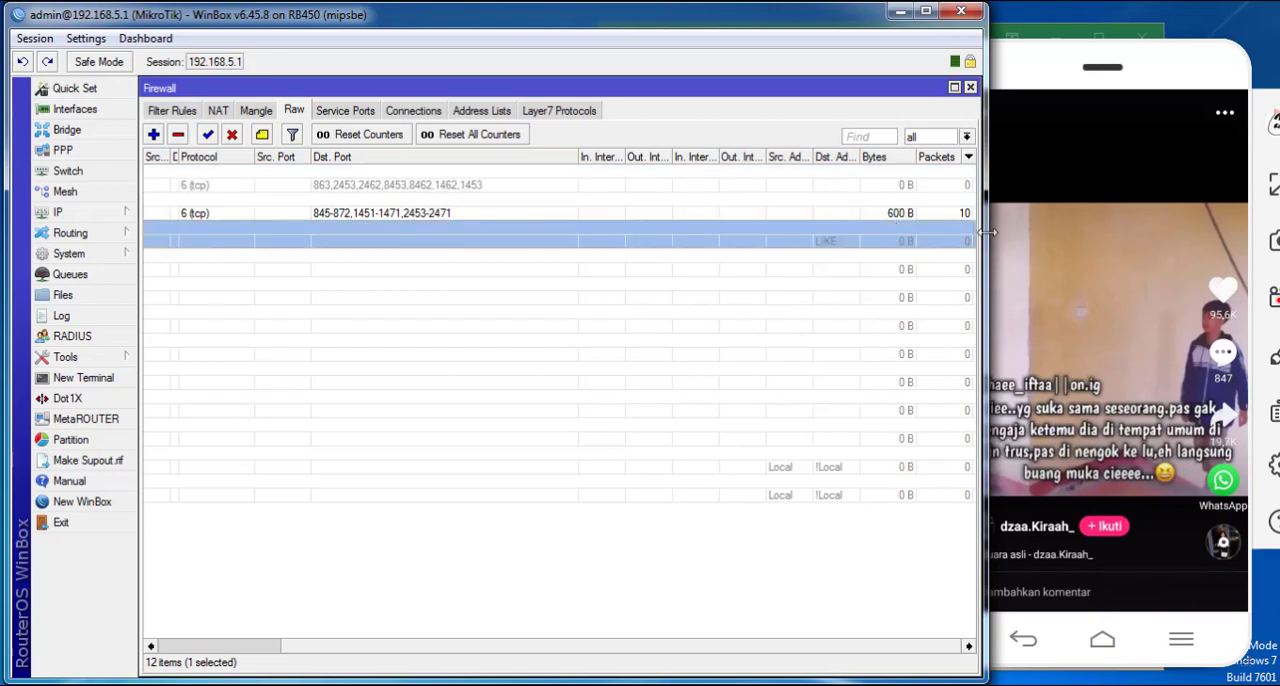
{"action": "left_click", "coordinate": [883, 212]}
- Clear the phone's running apps, relaunch Likee and play a video from the Populer feed to retest the block
{"action": "left_click", "coordinate": [1170, 222]}
{"action": "left_click_drag", "start_coordinate": [1112, 399], "coordinate": [1118, 113]}
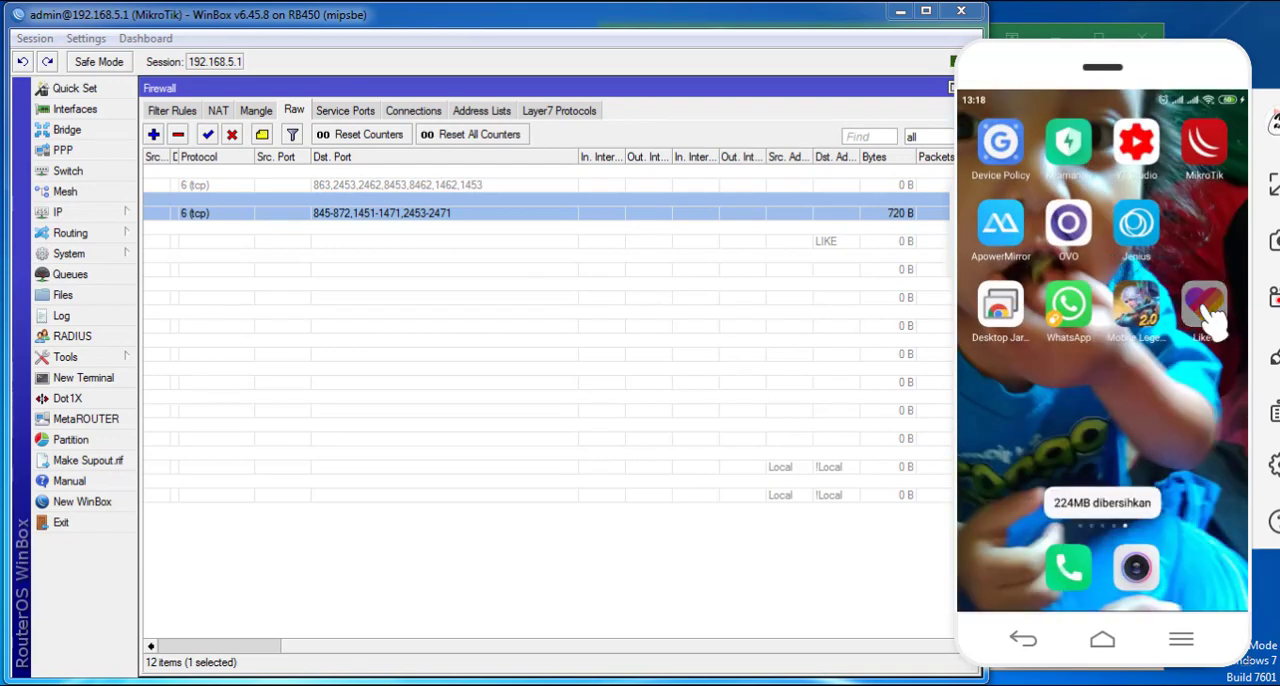
{"action": "left_click", "coordinate": [1205, 308]}
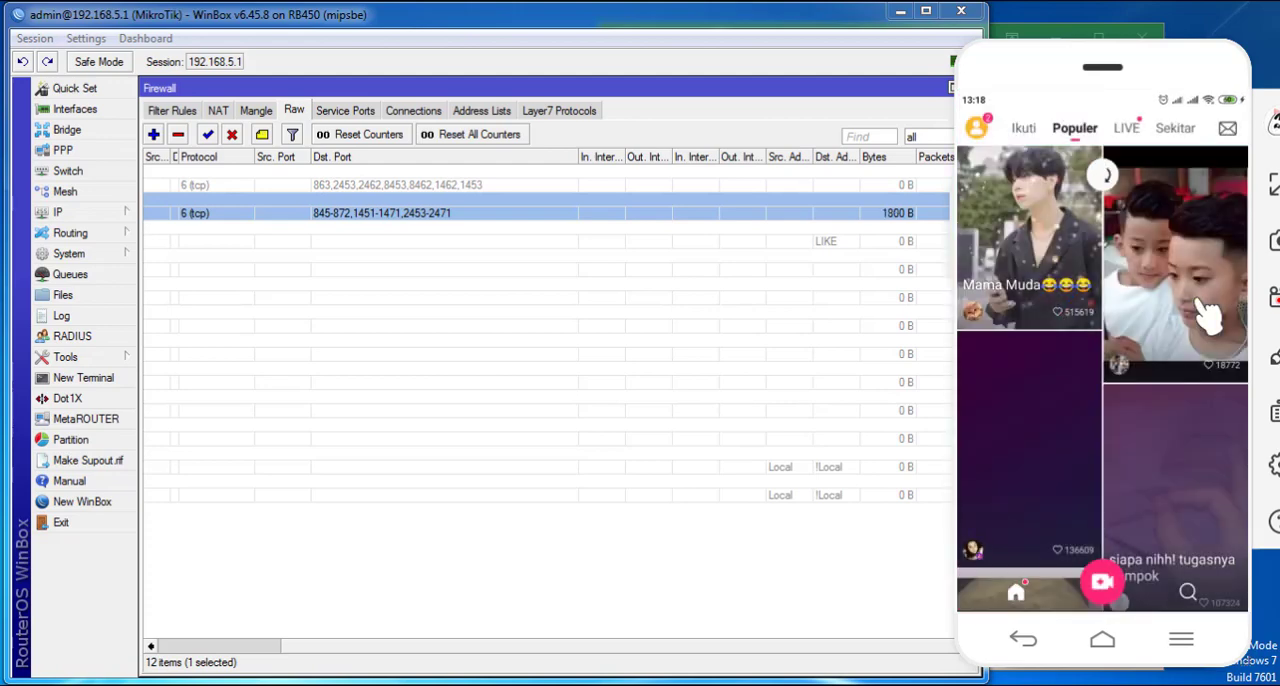
{"action": "left_click", "coordinate": [1178, 283]}
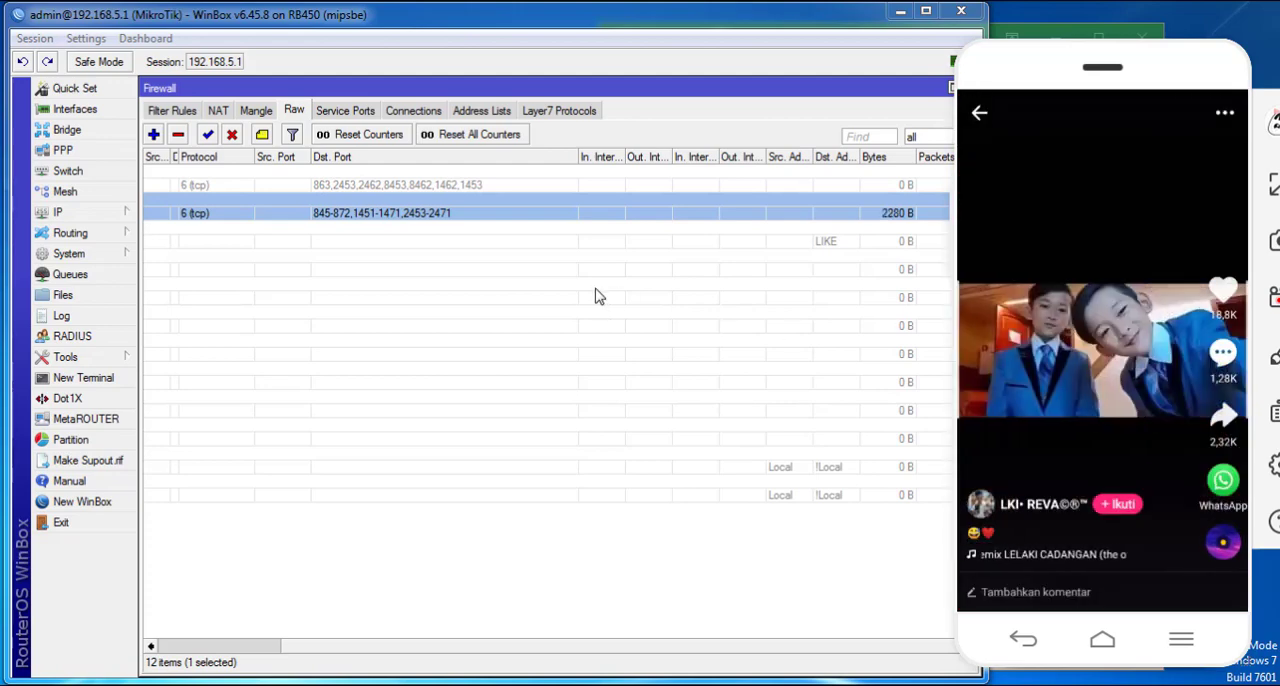
- Open Torch to monitor the phone's traffic on ether3-Hotspot and play the next Likee video
{"action": "left_click", "coordinate": [115, 364]}
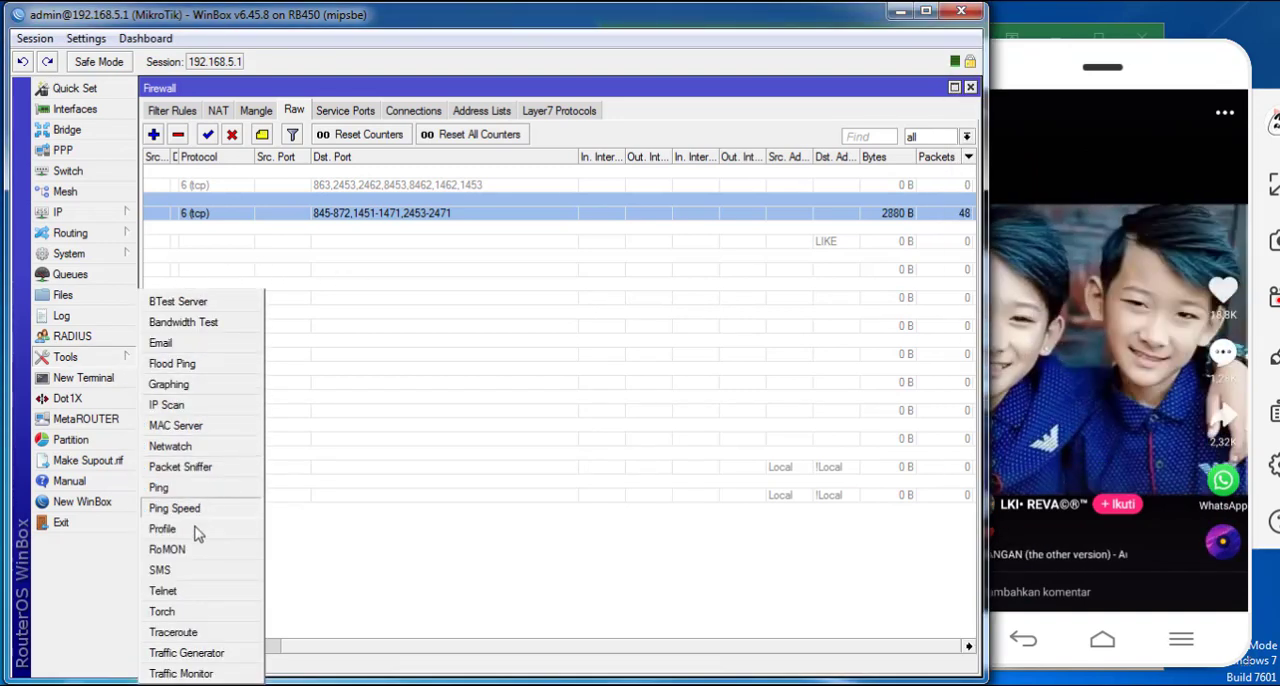
{"action": "left_click", "coordinate": [170, 611]}
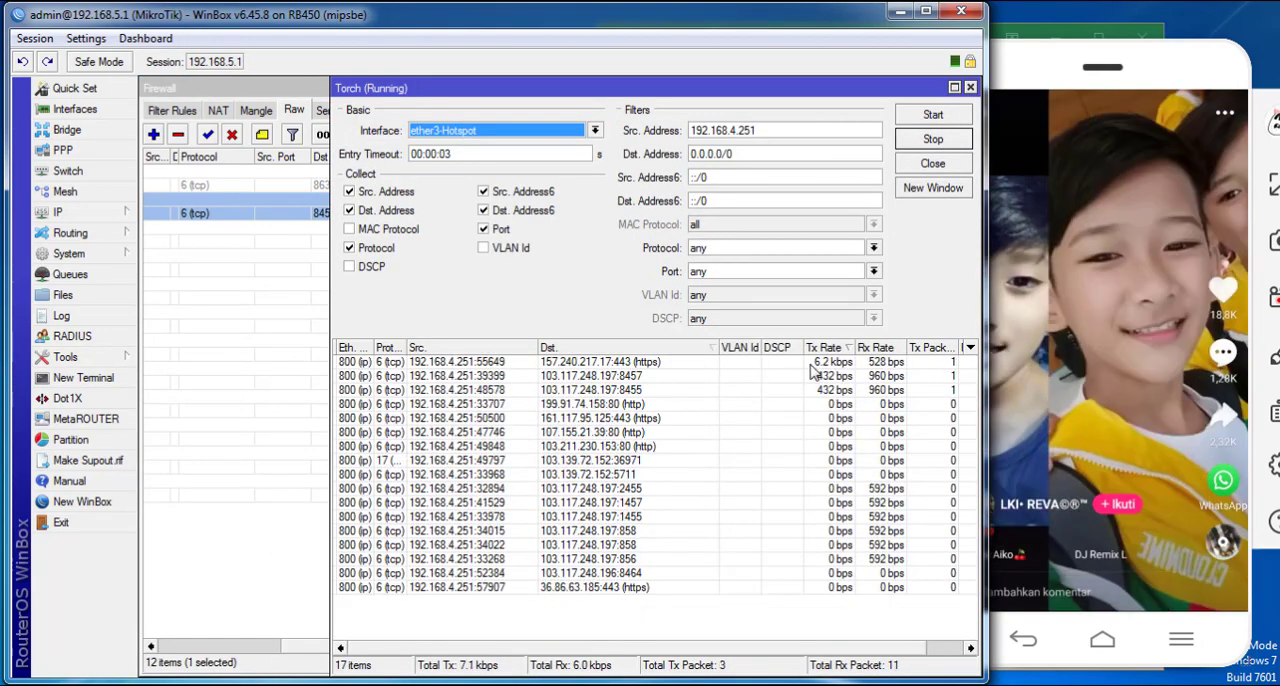
{"action": "left_click", "coordinate": [808, 364]}
{"action": "left_click_drag", "start_coordinate": [1046, 418], "coordinate": [1130, 156]}
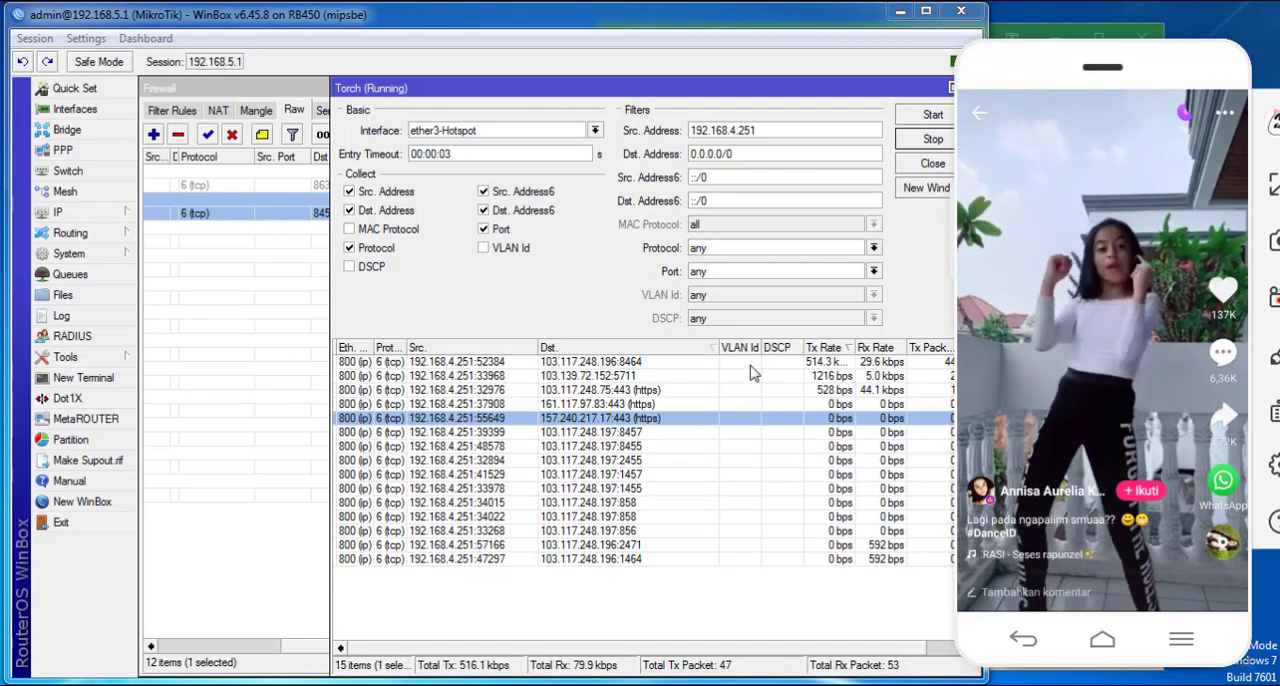
- Check the last ports of the list in the Excel workbook, and play more Likee videos while watching the Torch connections
{"action": "key", "text": "alt+Tab"}
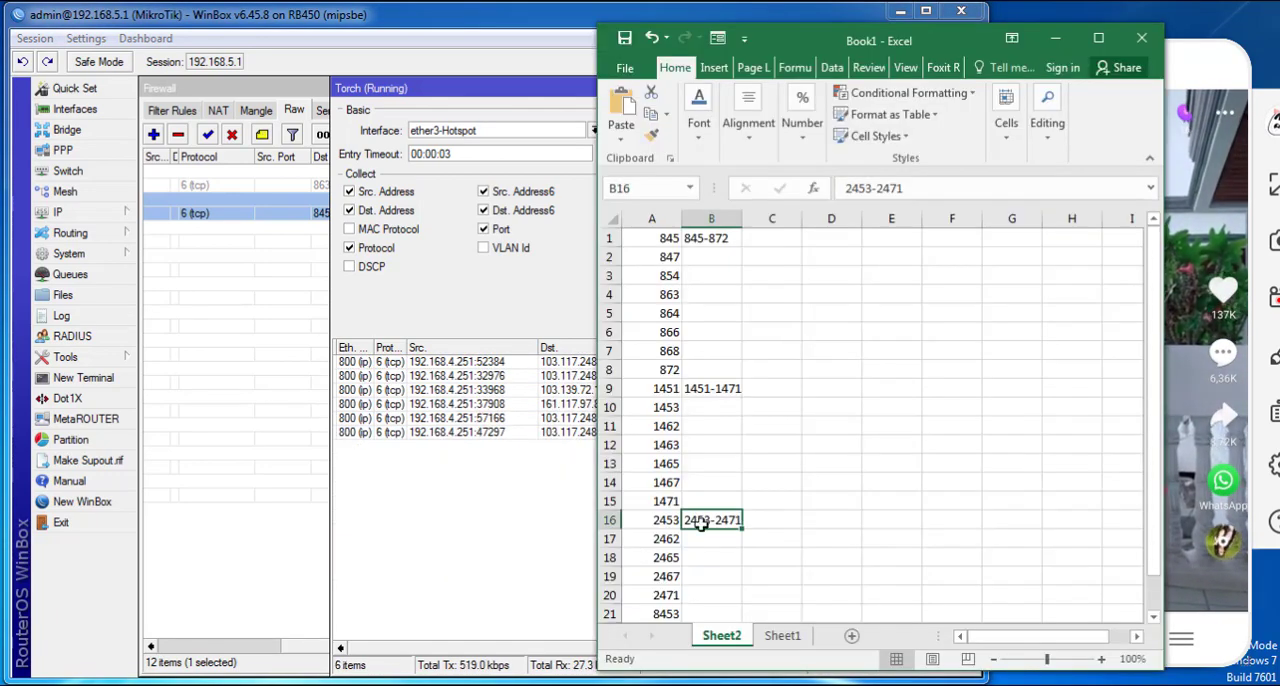
{"action": "scroll", "coordinate": [690, 530], "scroll_direction": "down", "scroll_amount": 2}
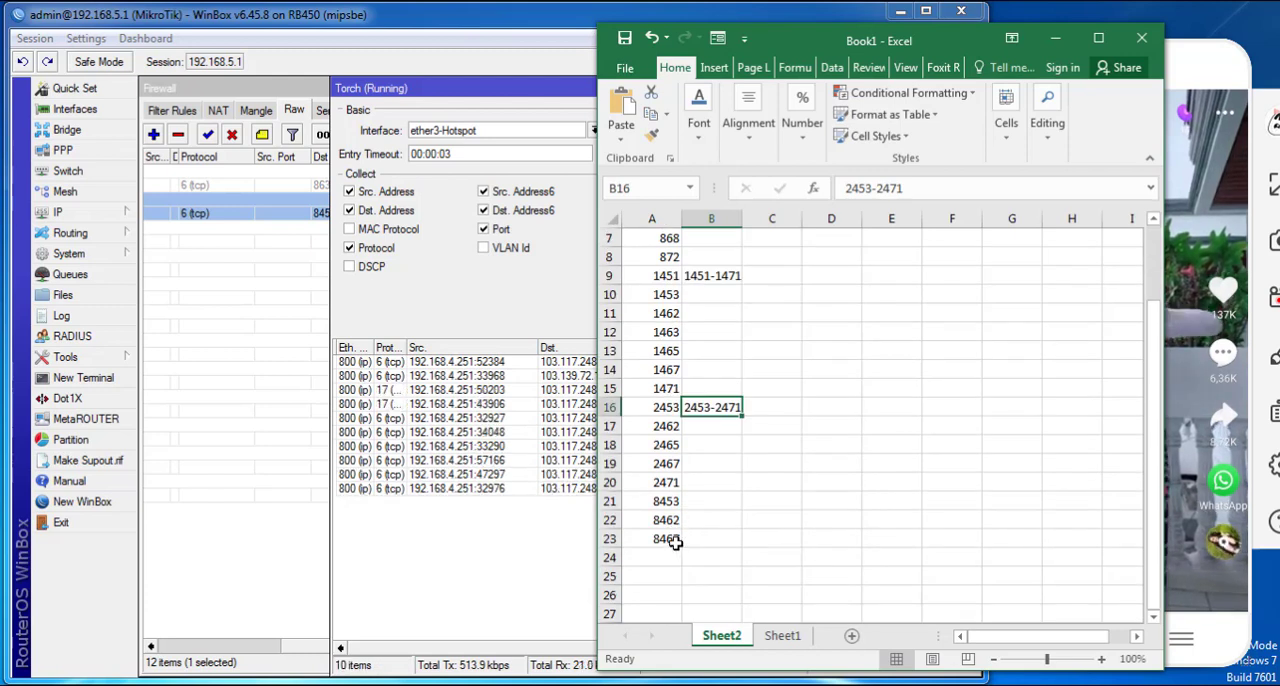
{"action": "left_click", "coordinate": [676, 542]}
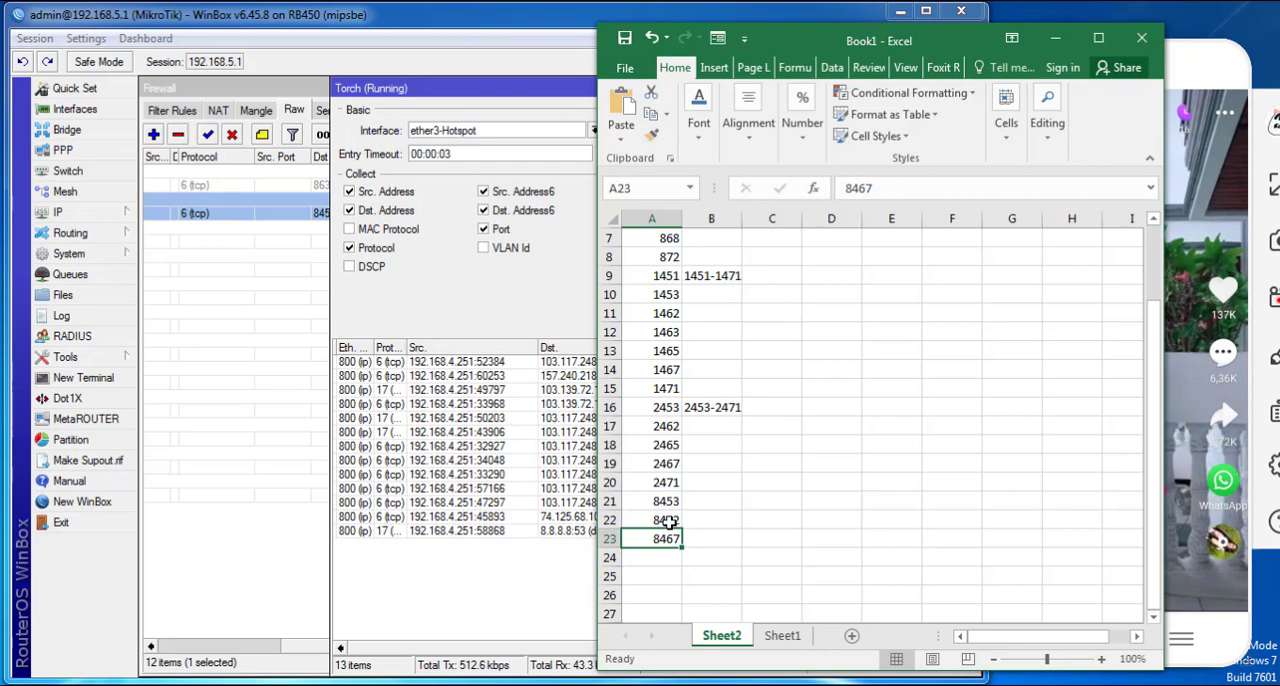
{"action": "left_click", "coordinate": [1055, 37]}
{"action": "left_click_drag", "start_coordinate": [1137, 420], "coordinate": [1175, 180]}
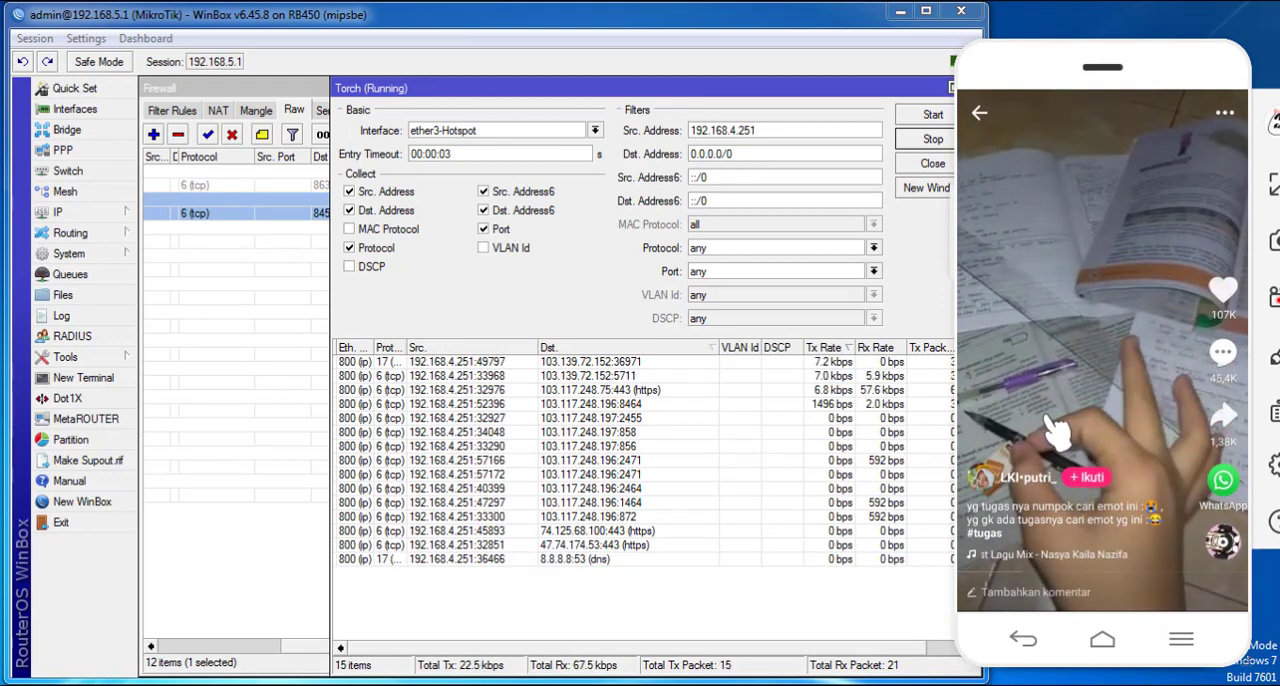
{"action": "left_click_drag", "start_coordinate": [1052, 405], "coordinate": [1040, 132]}
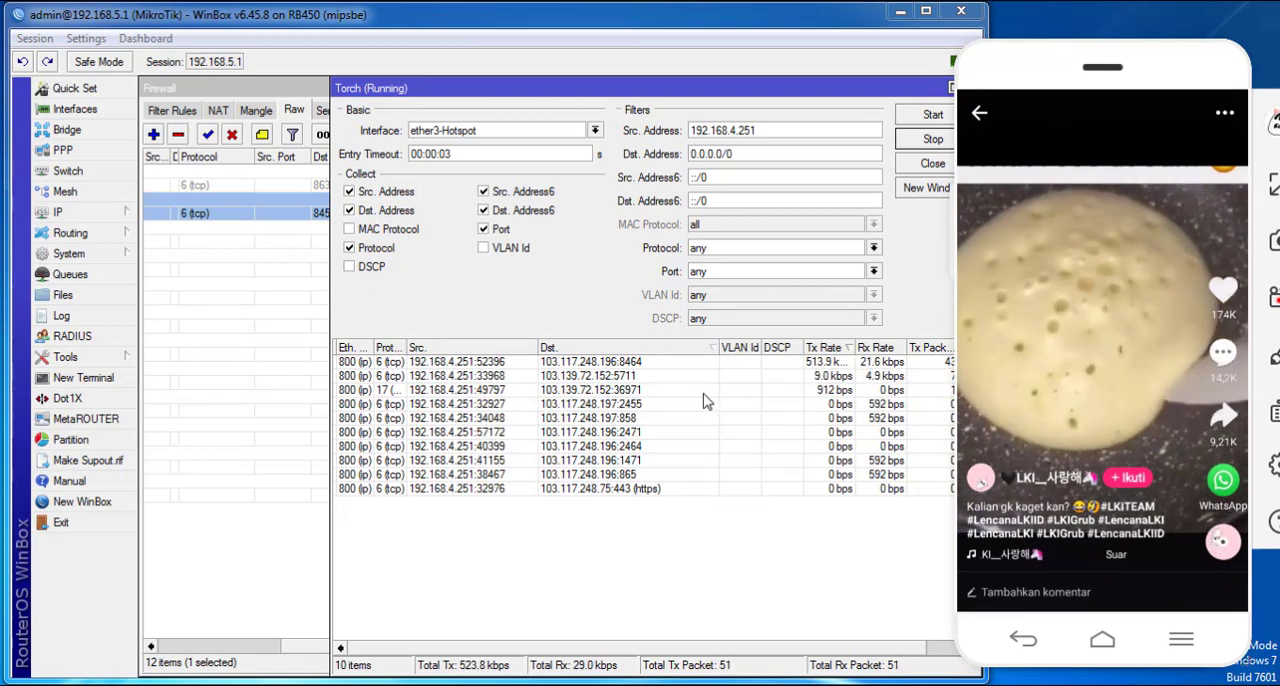
- Switch back to the Excel workbook and enter the port range 8462-8467 in cell B22
{"action": "left_click", "coordinate": [520, 684]}
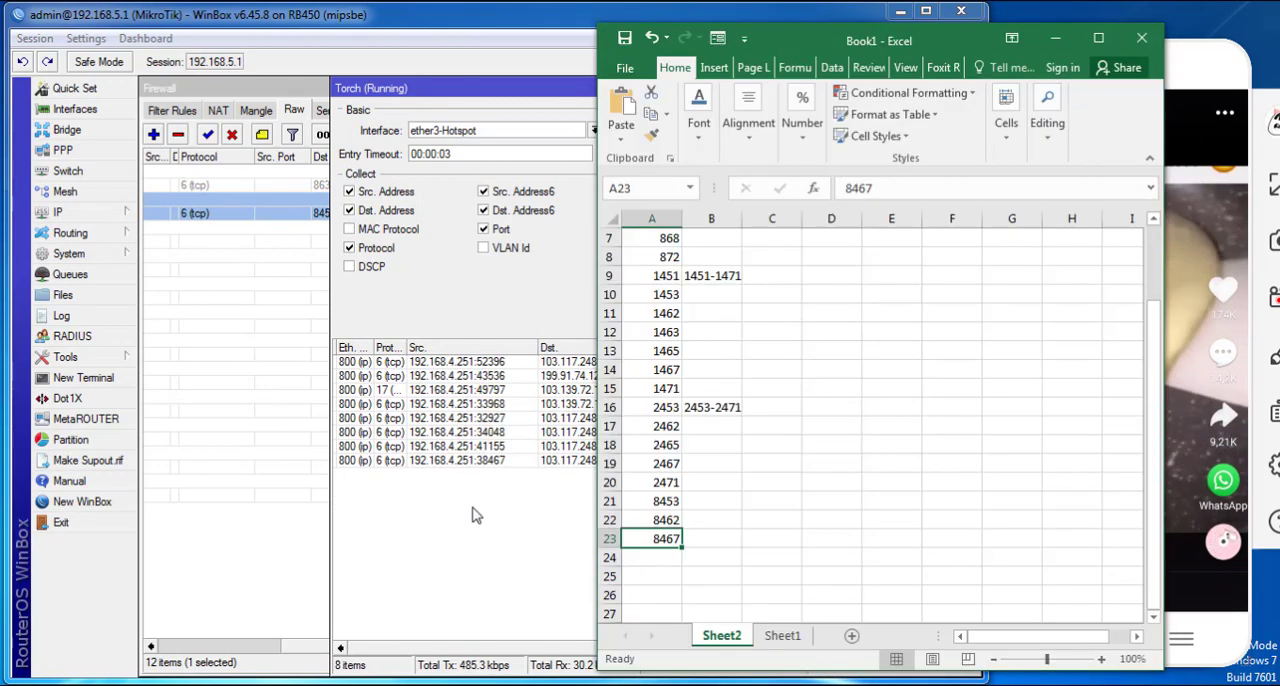
{"action": "left_click", "coordinate": [670, 521]}
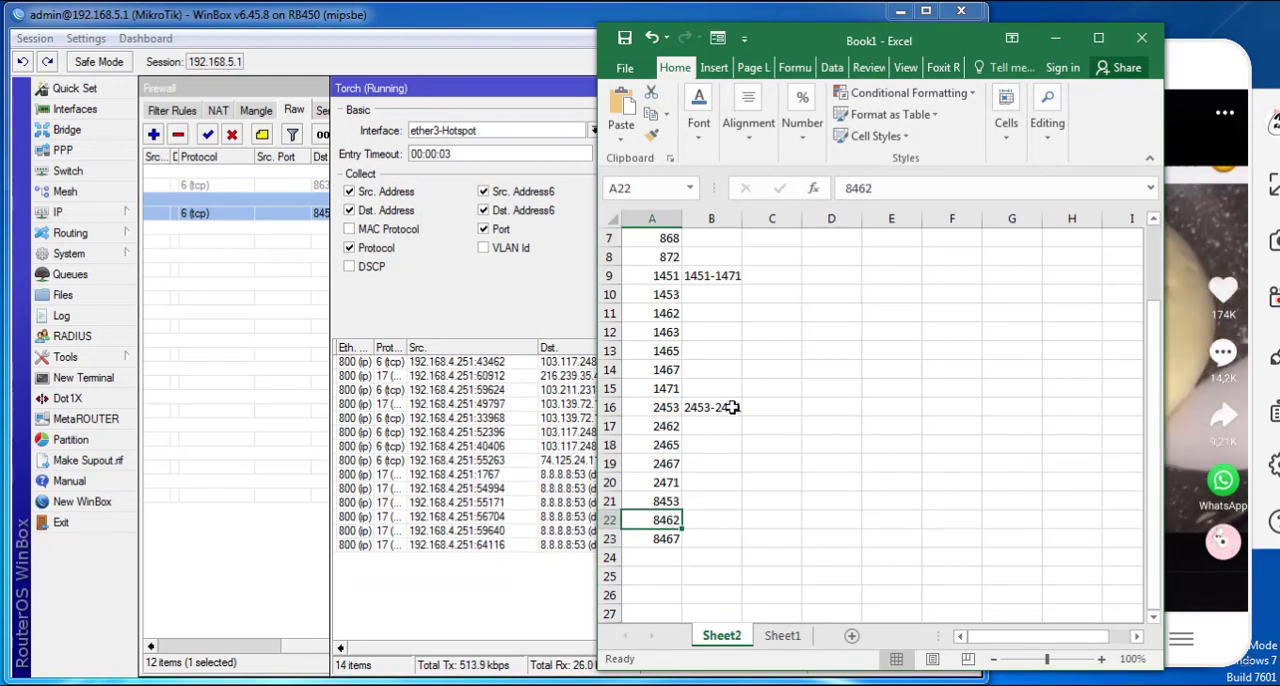
{"action": "left_click", "coordinate": [710, 514]}
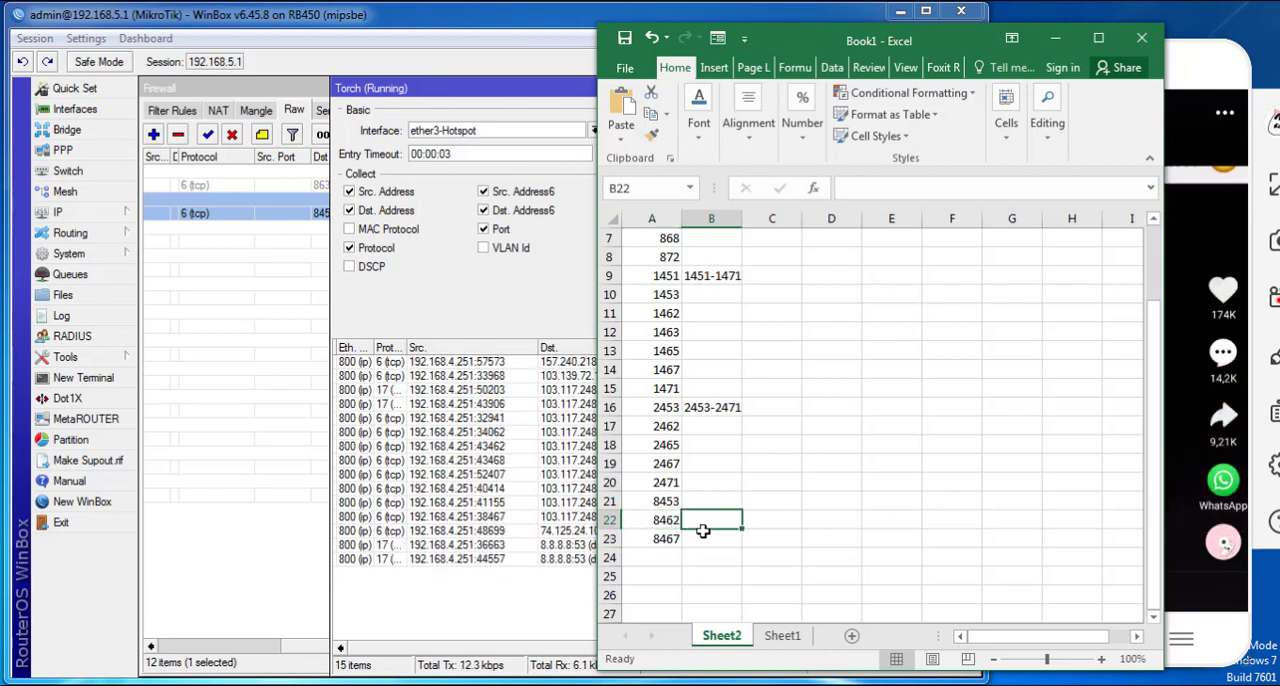
{"action": "type", "text": "8"}
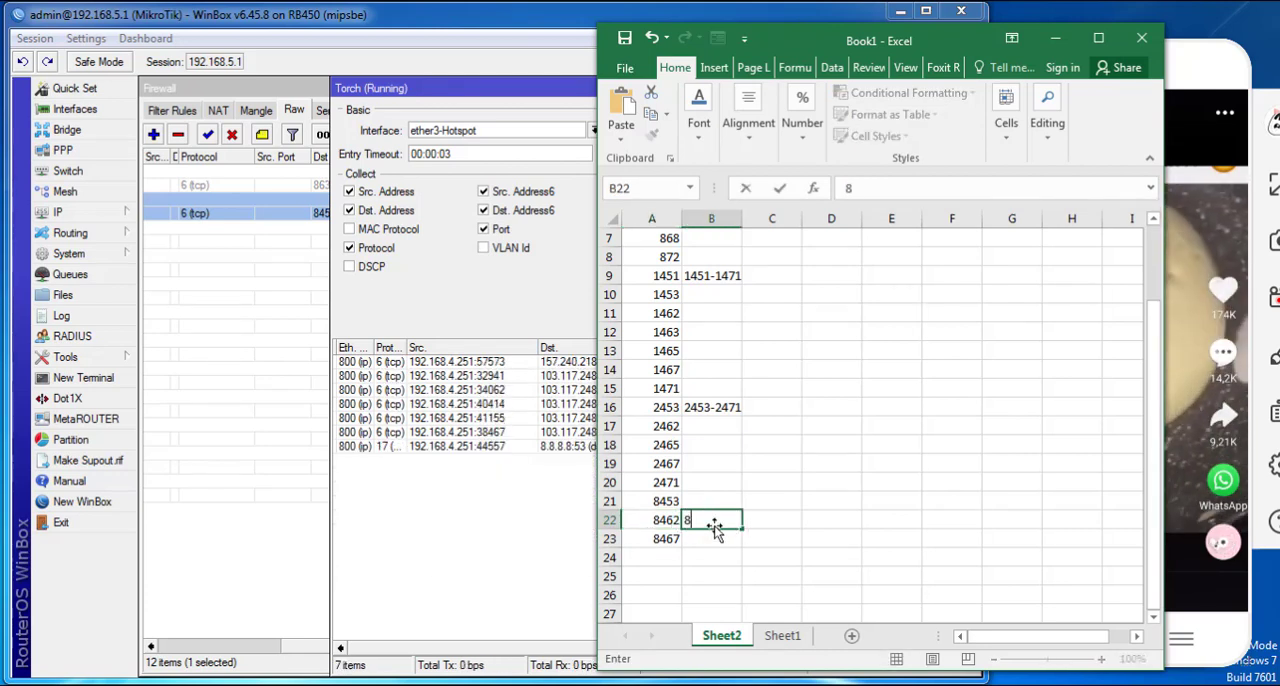
{"action": "type", "text": "456"}
{"action": "key", "text": "BackSpace"}
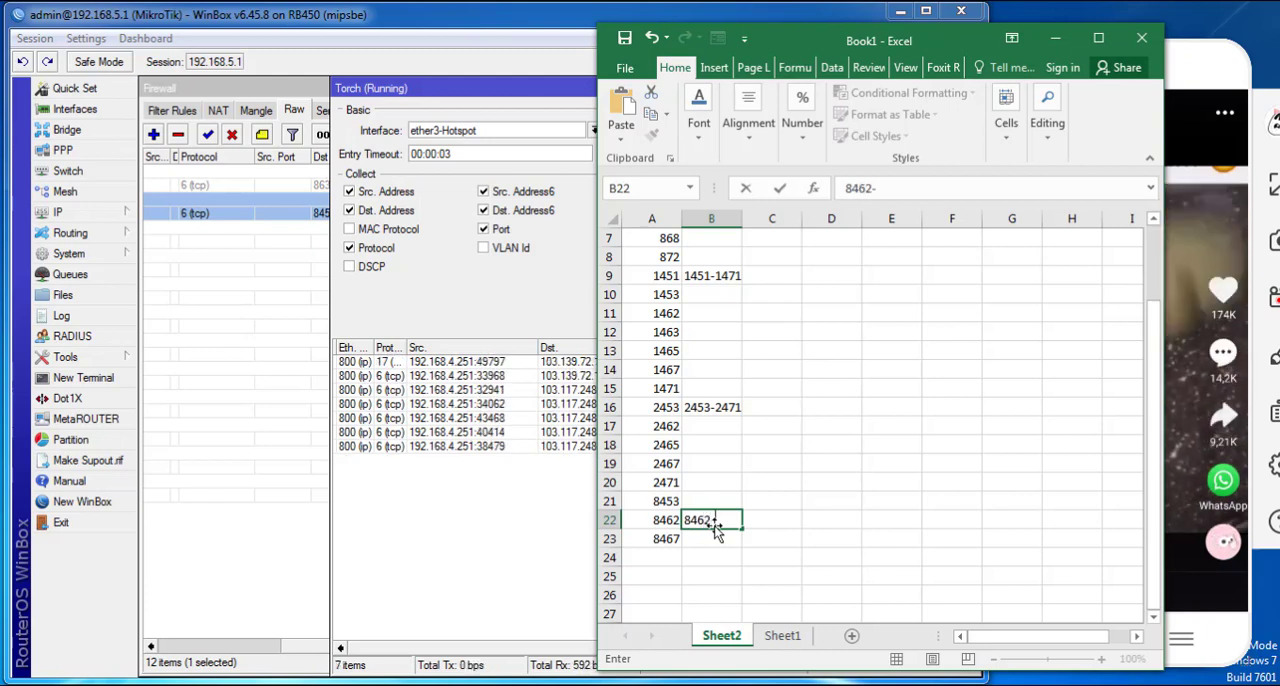
{"action": "type", "text": "62-8467"}
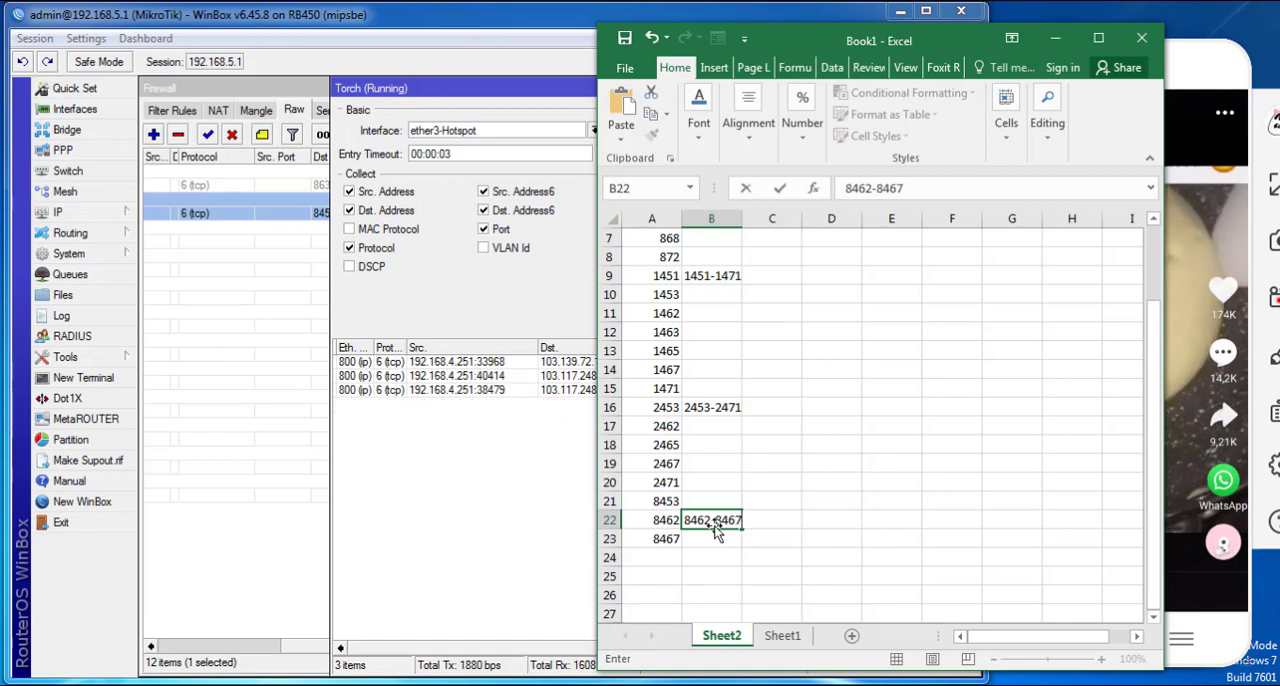
{"action": "key", "text": "Return"}
{"action": "key", "text": "Up"}
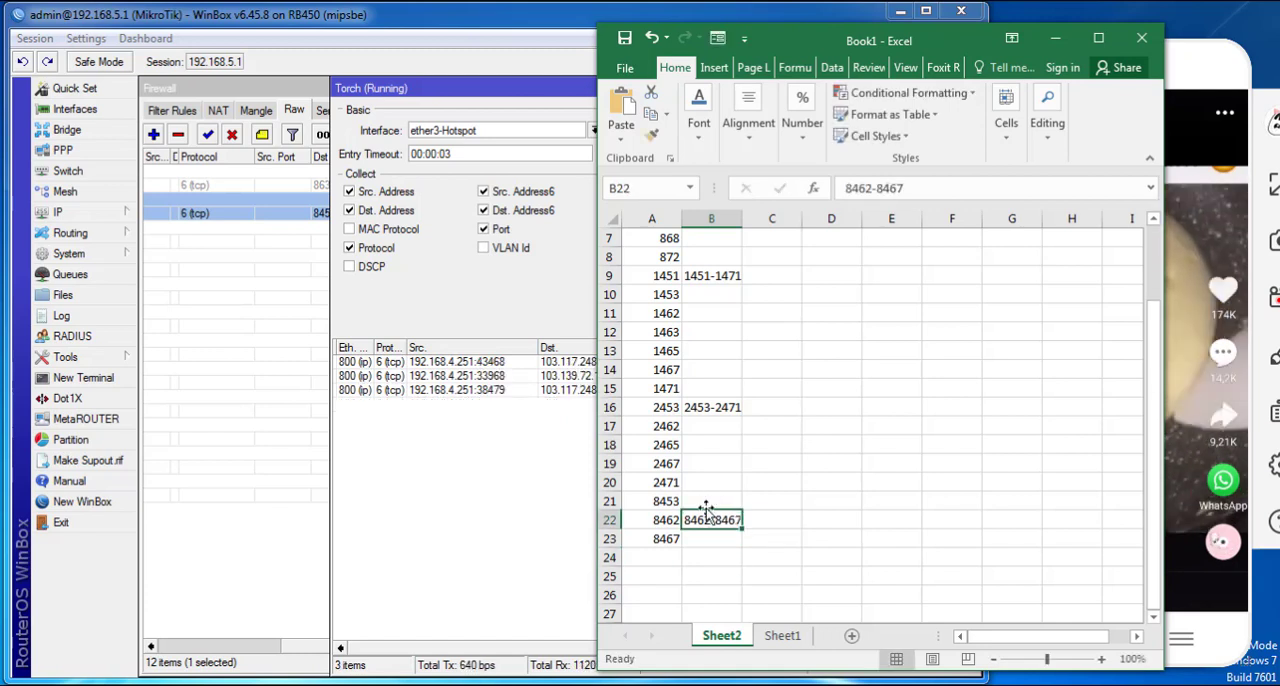
- Enter the port range 8453-8467 in cell B21, remove the range in B22 and copy the new range
{"action": "left_click", "coordinate": [712, 501]}
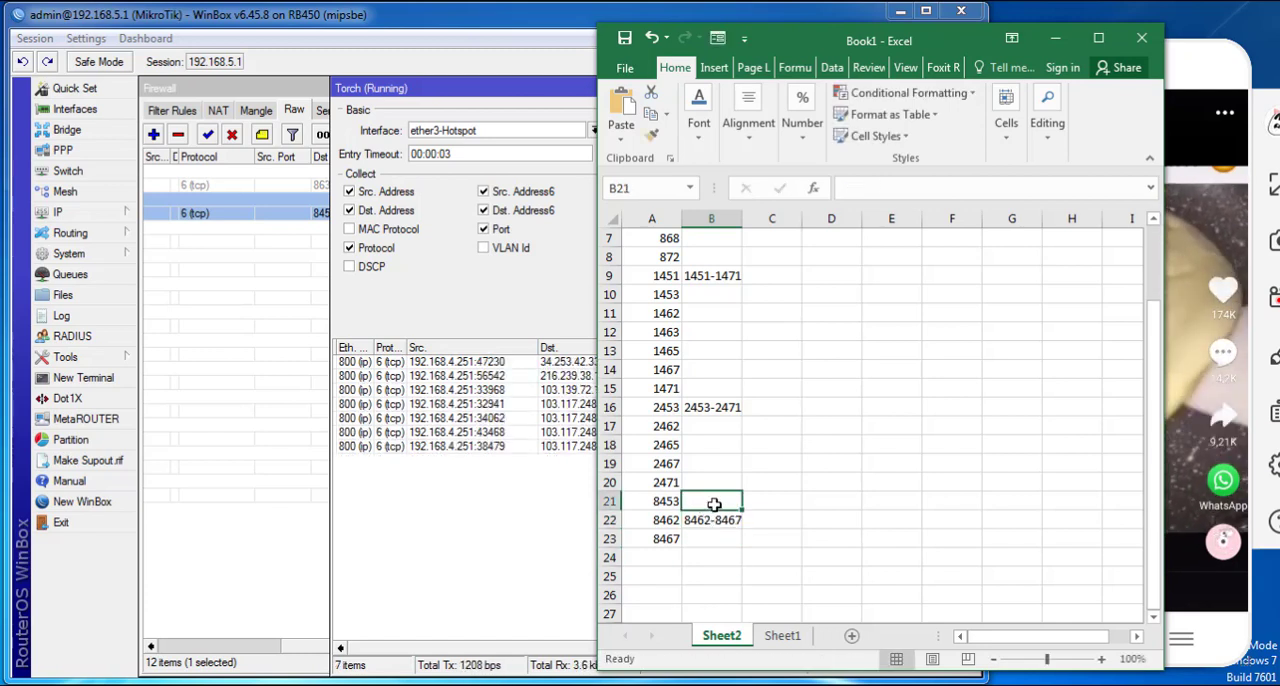
{"action": "type", "text": "8453"}
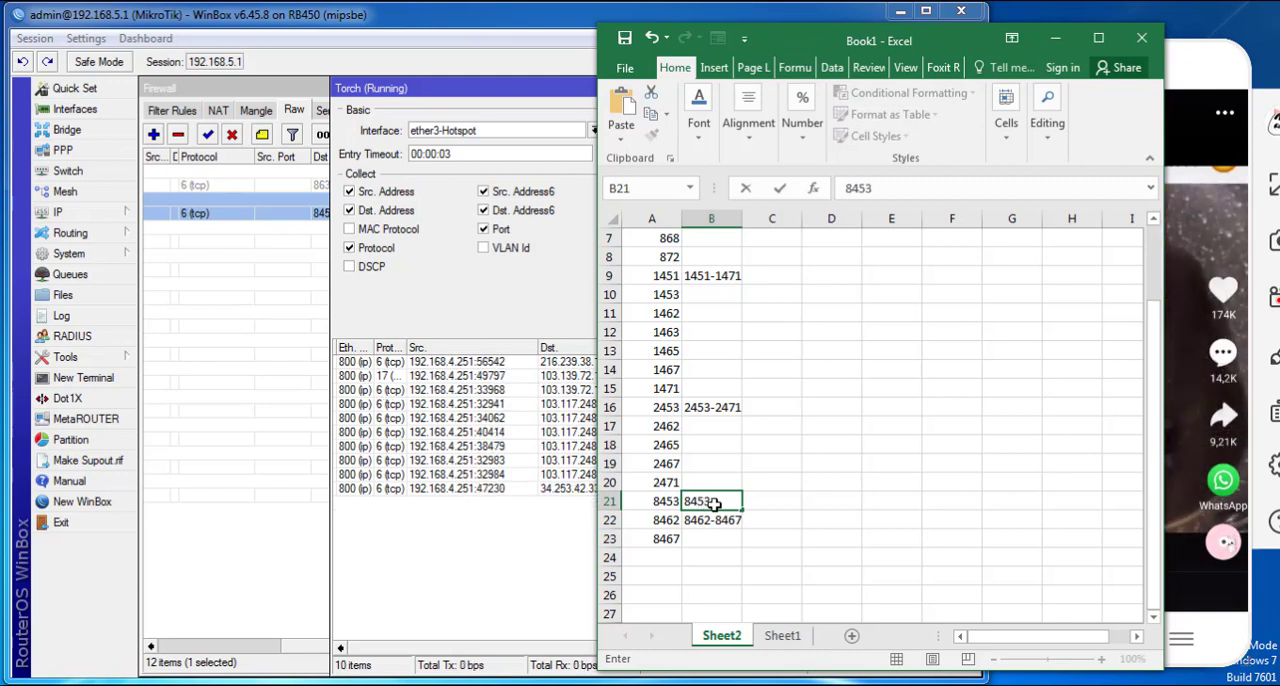
{"action": "type", "text": "-8"}
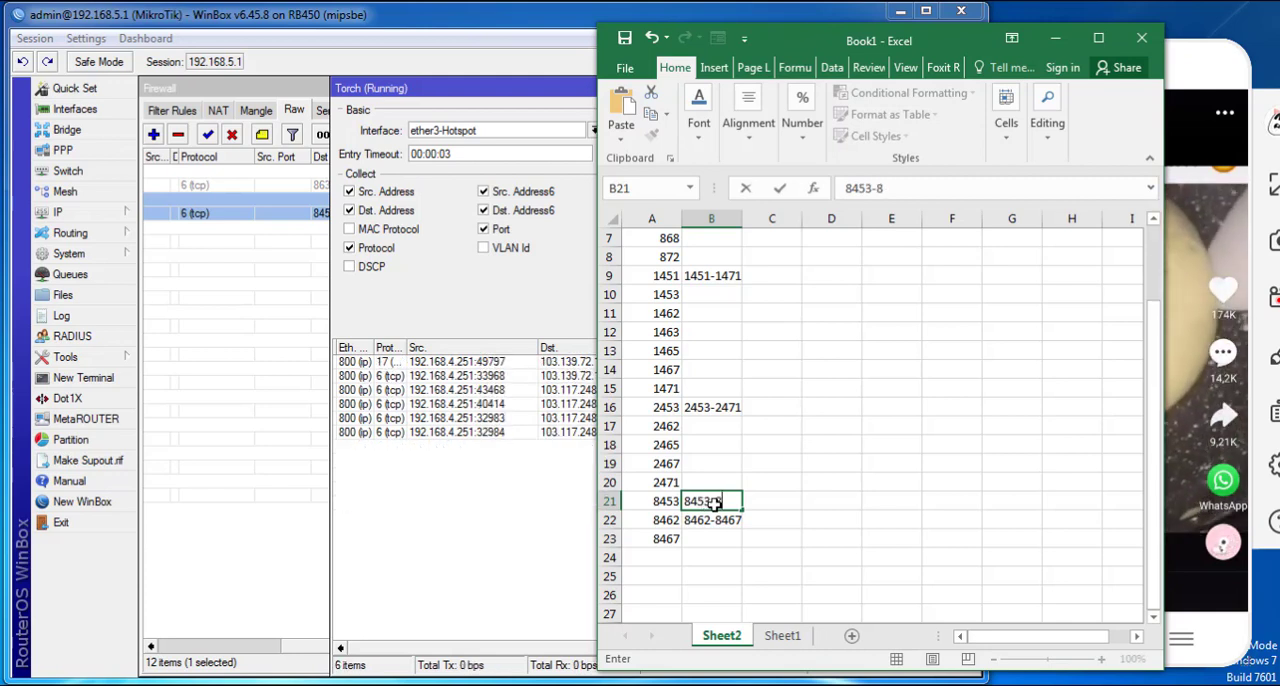
{"action": "type", "text": "467"}
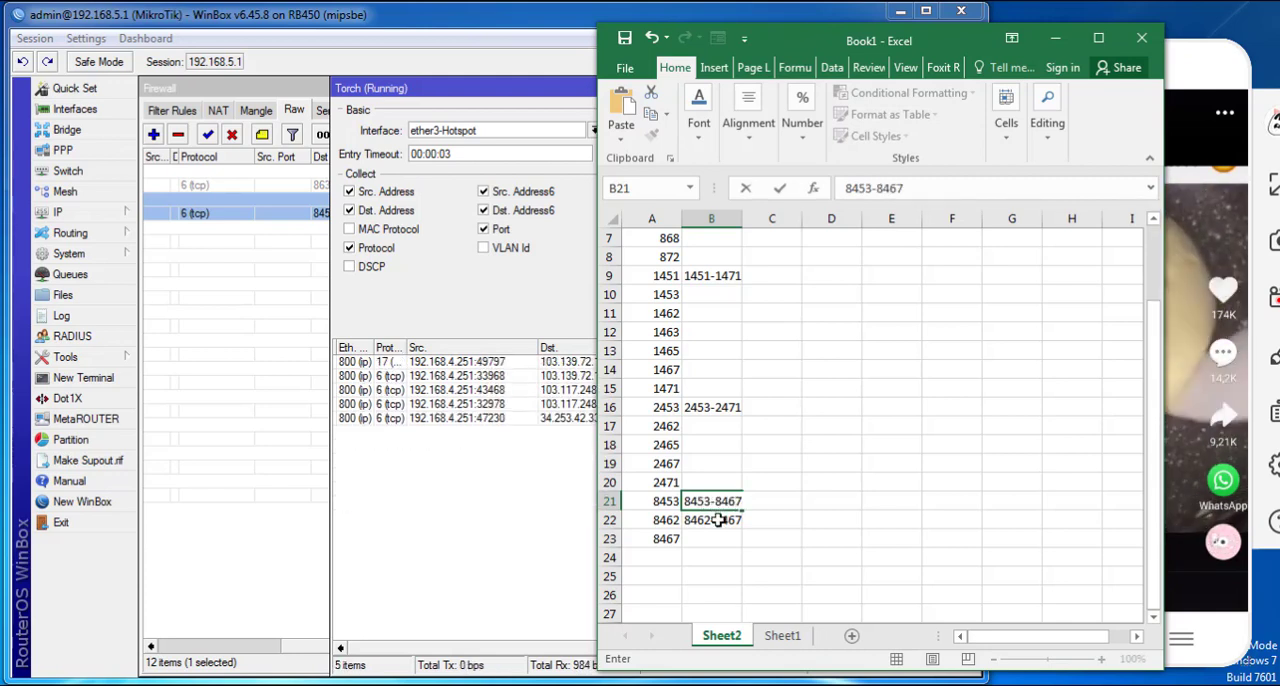
{"action": "key", "text": "Return"}
{"action": "key", "text": "ctrl+z"}
{"action": "key", "text": "ctrl+c"}
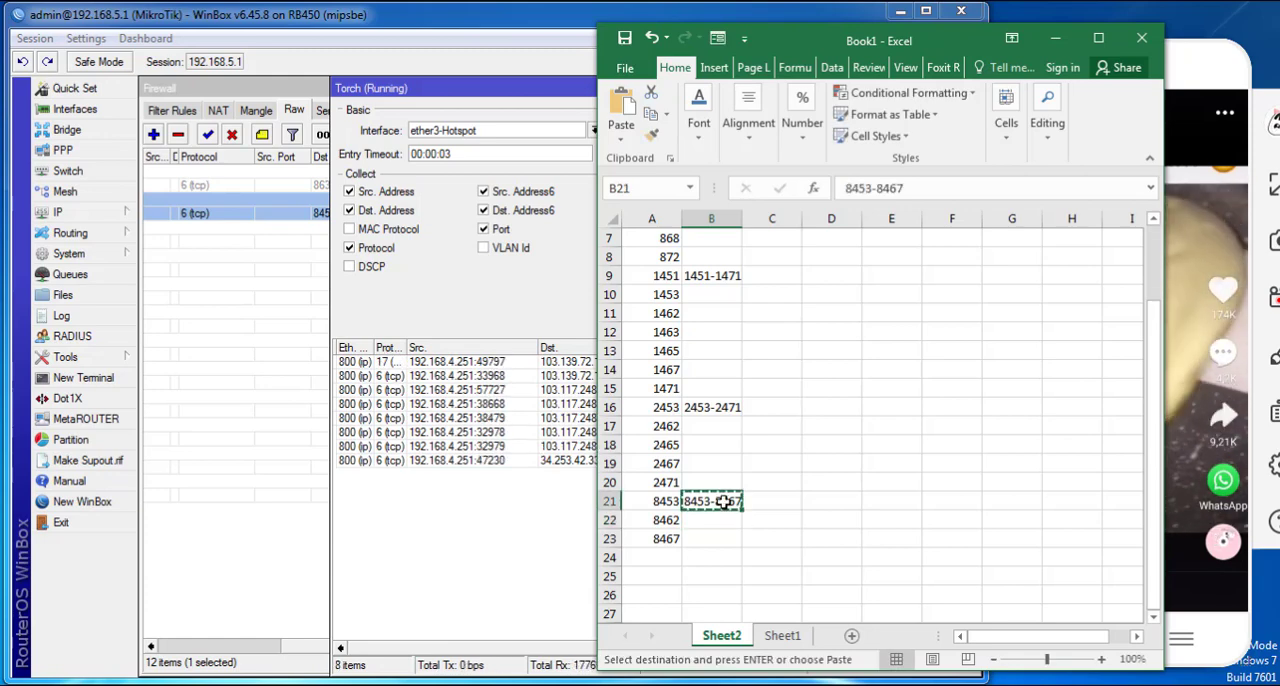
- Switch to WinBox, append 8453-8467 to the tcp drop rule's destination ports and save the rule
{"action": "double_click", "coordinate": [297, 212]}
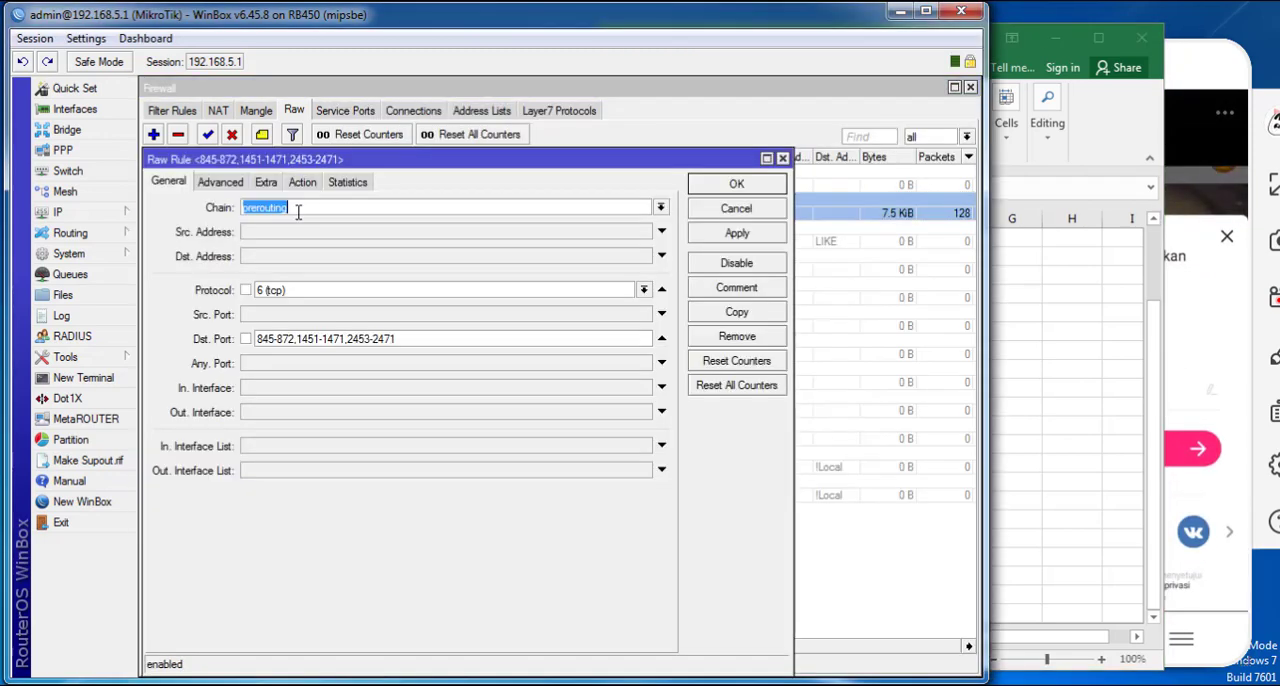
{"action": "left_click", "coordinate": [428, 340]}
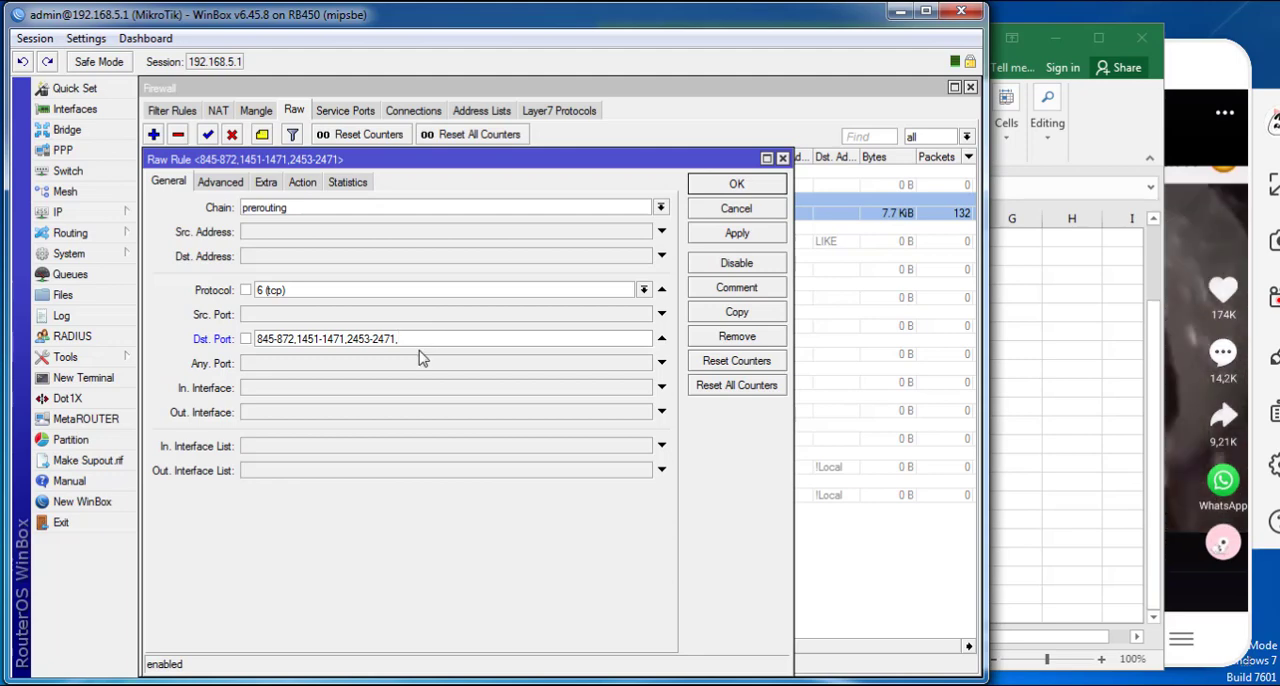
{"action": "left_click", "coordinate": [737, 233]}
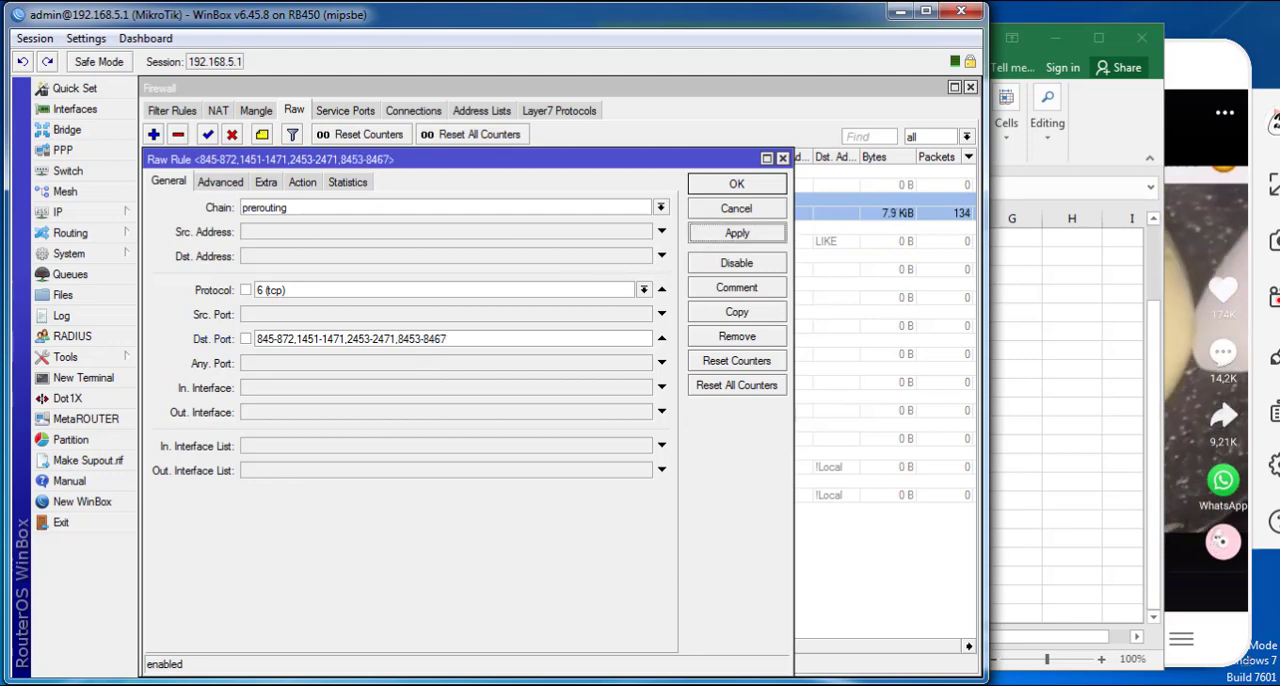
{"action": "key", "text": "alt+Tab"}
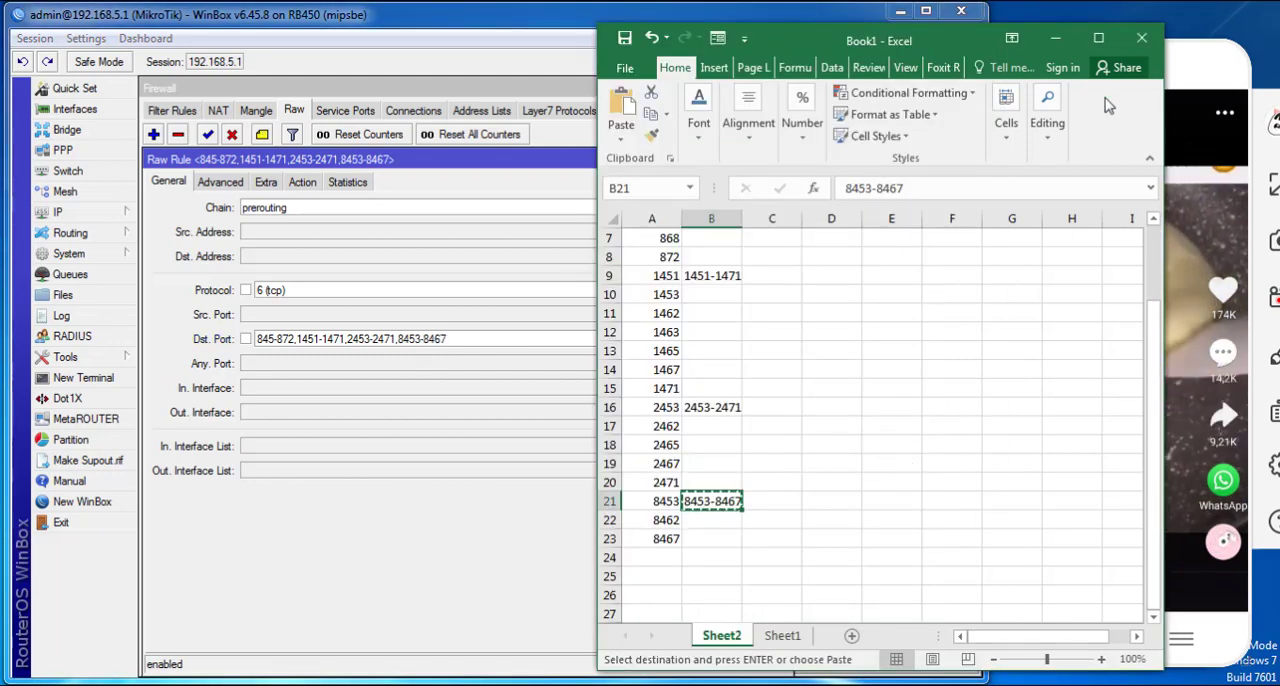
{"action": "key", "text": "alt+Tab"}
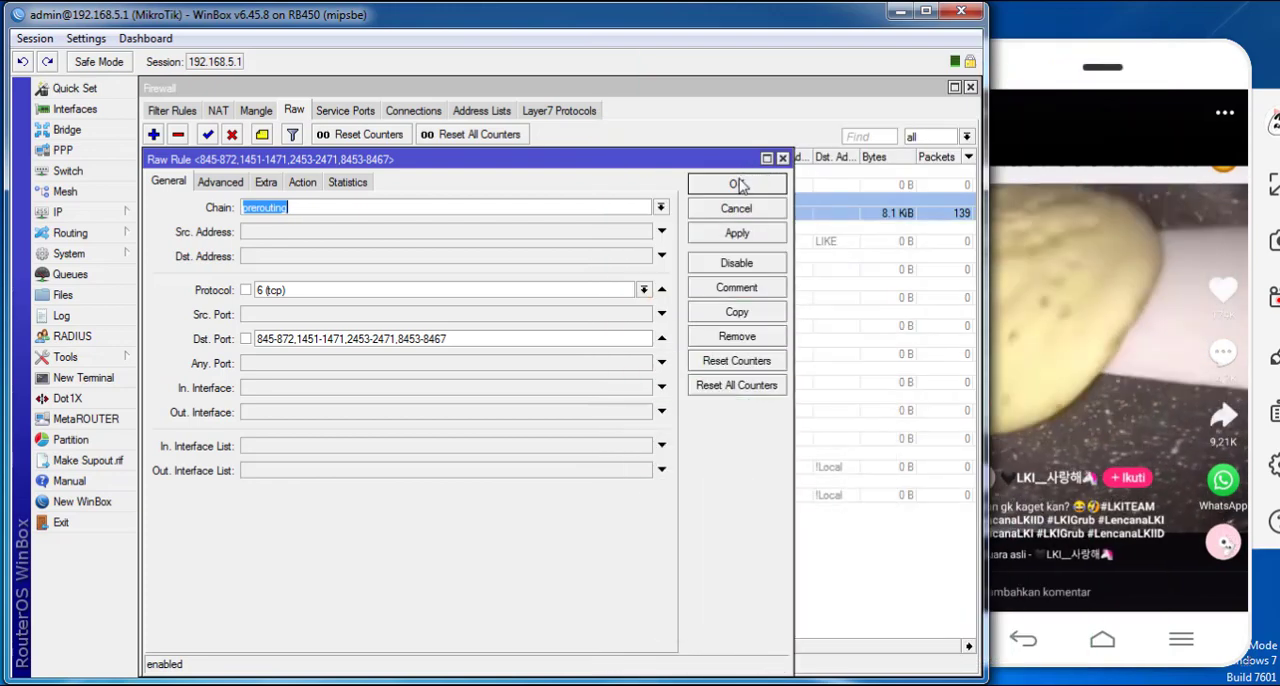
{"action": "left_click", "coordinate": [737, 184]}
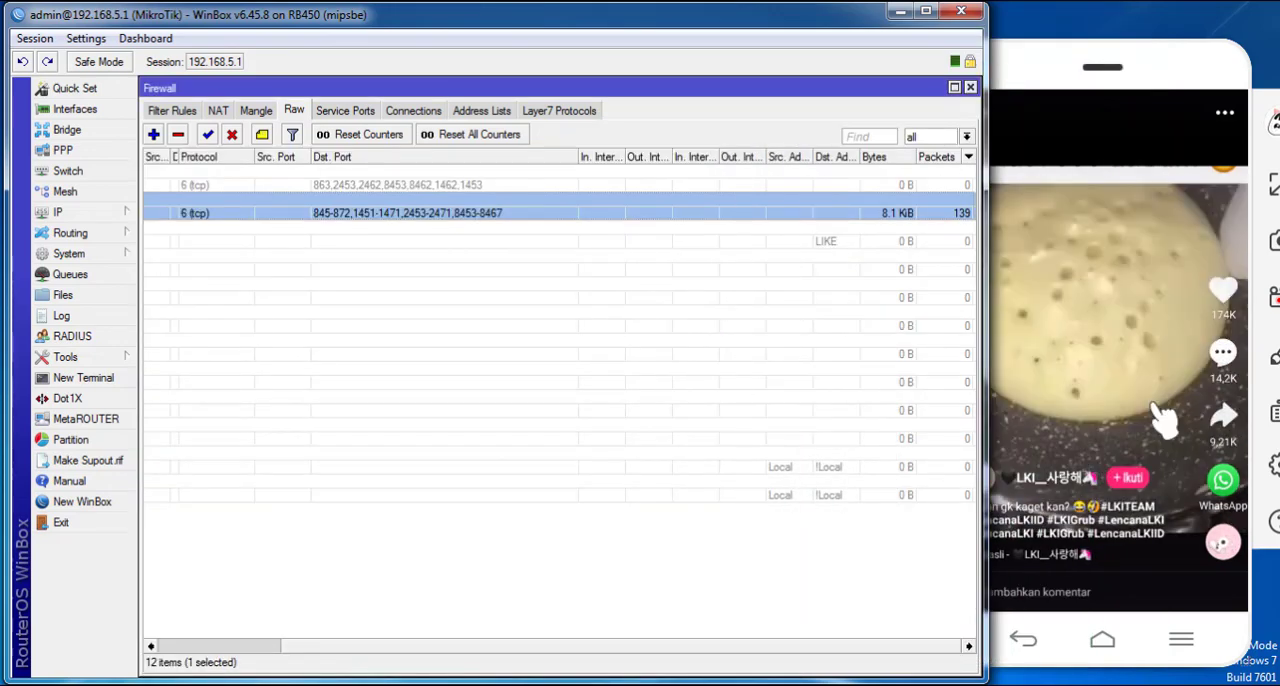
- Play further Likee videos on the phone and run Torch to check which destination ports still carry the traffic
{"action": "left_click_drag", "start_coordinate": [1134, 495], "coordinate": [1114, 338]}
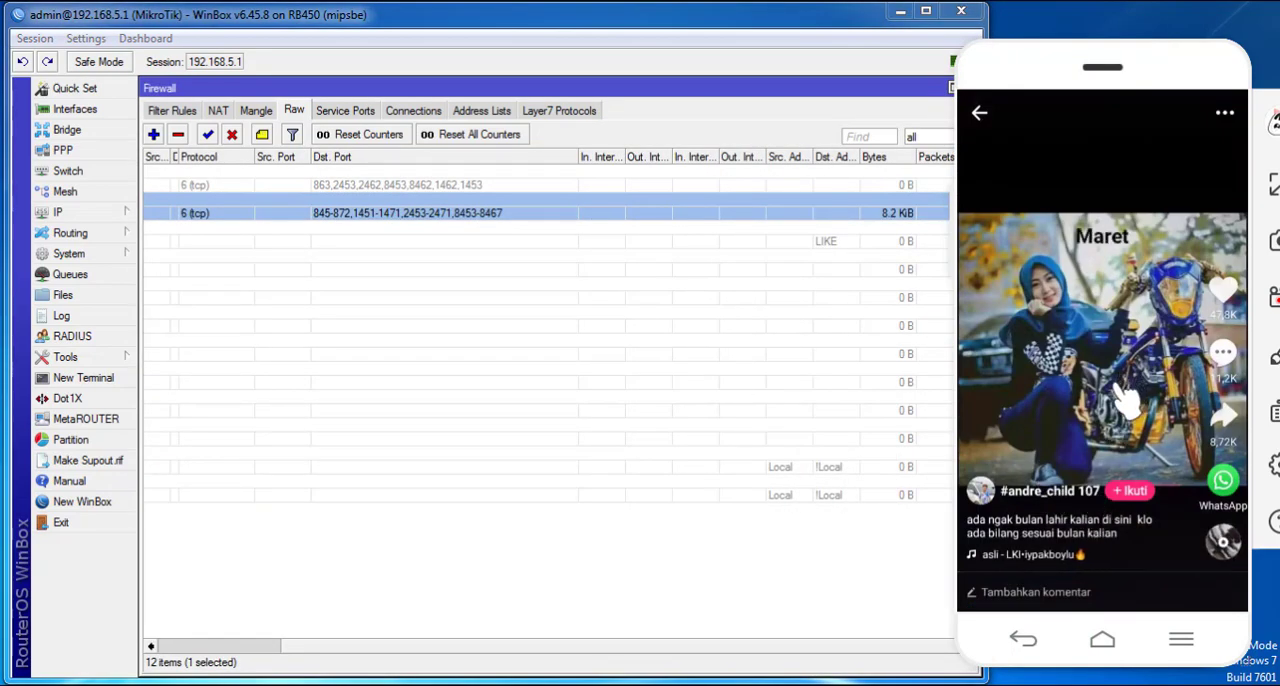
{"action": "left_click", "coordinate": [72, 358]}
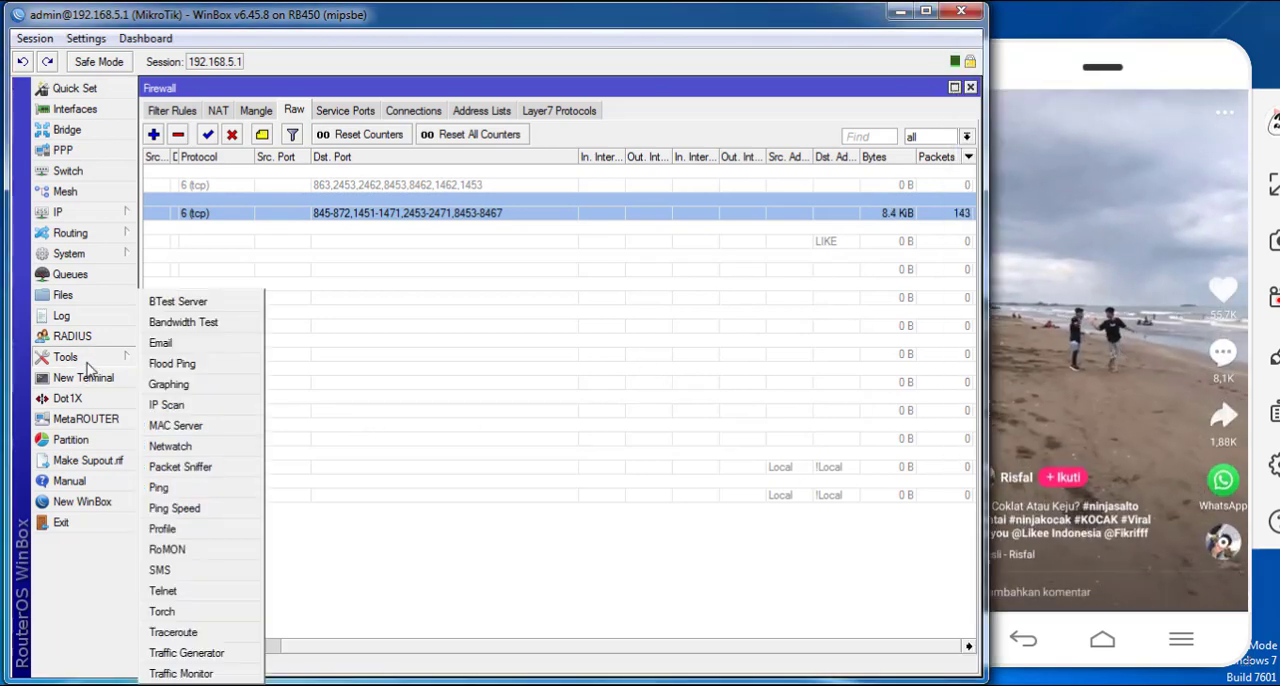
{"action": "left_click", "coordinate": [205, 527]}
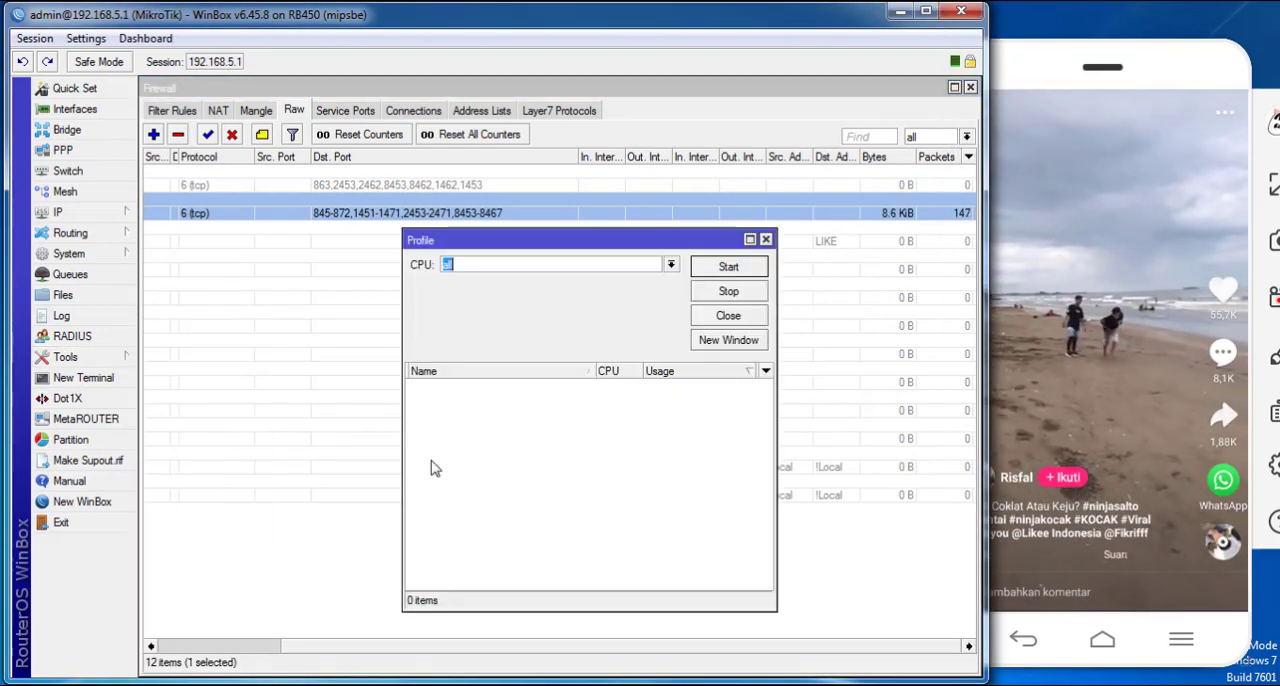
{"action": "key", "text": "Escape"}
{"action": "left_click", "coordinate": [80, 360]}
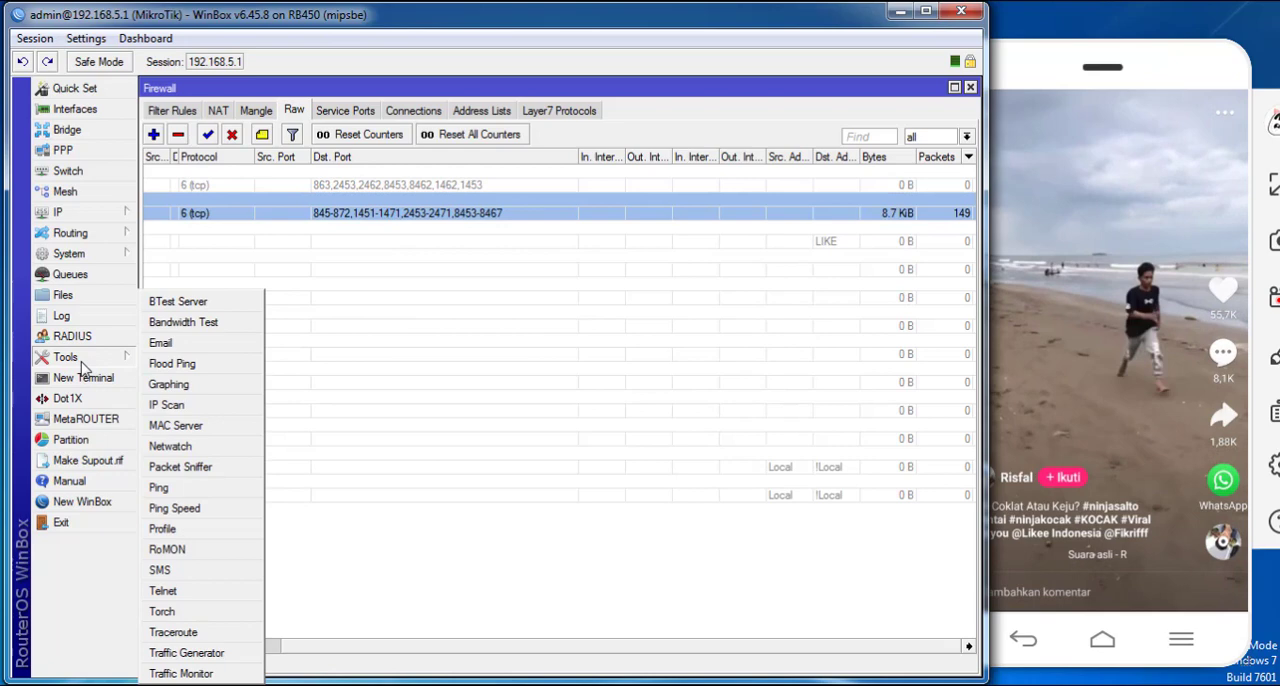
{"action": "left_click", "coordinate": [177, 611]}
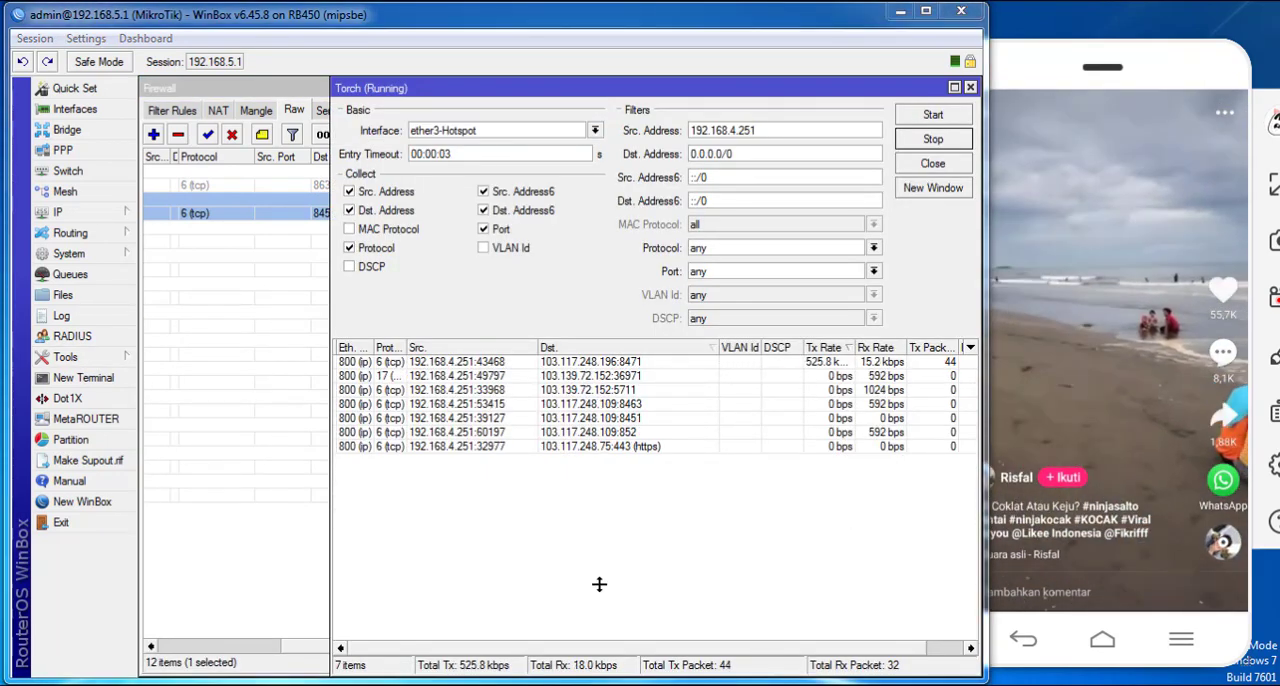
- Check the port list in the Excel workbook, return to WinBox and change the tcp drop rule's last destination port range to 8453-8471
{"action": "key", "text": "alt+Tab"}
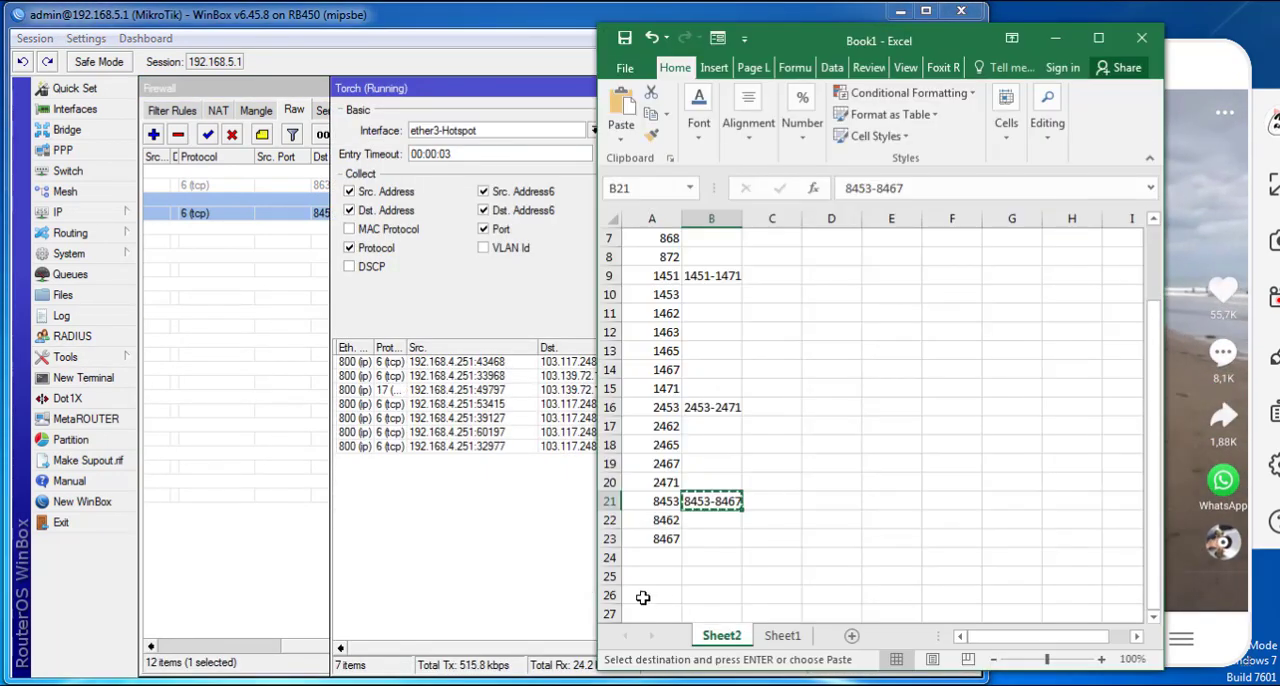
{"action": "left_click", "coordinate": [695, 555]}
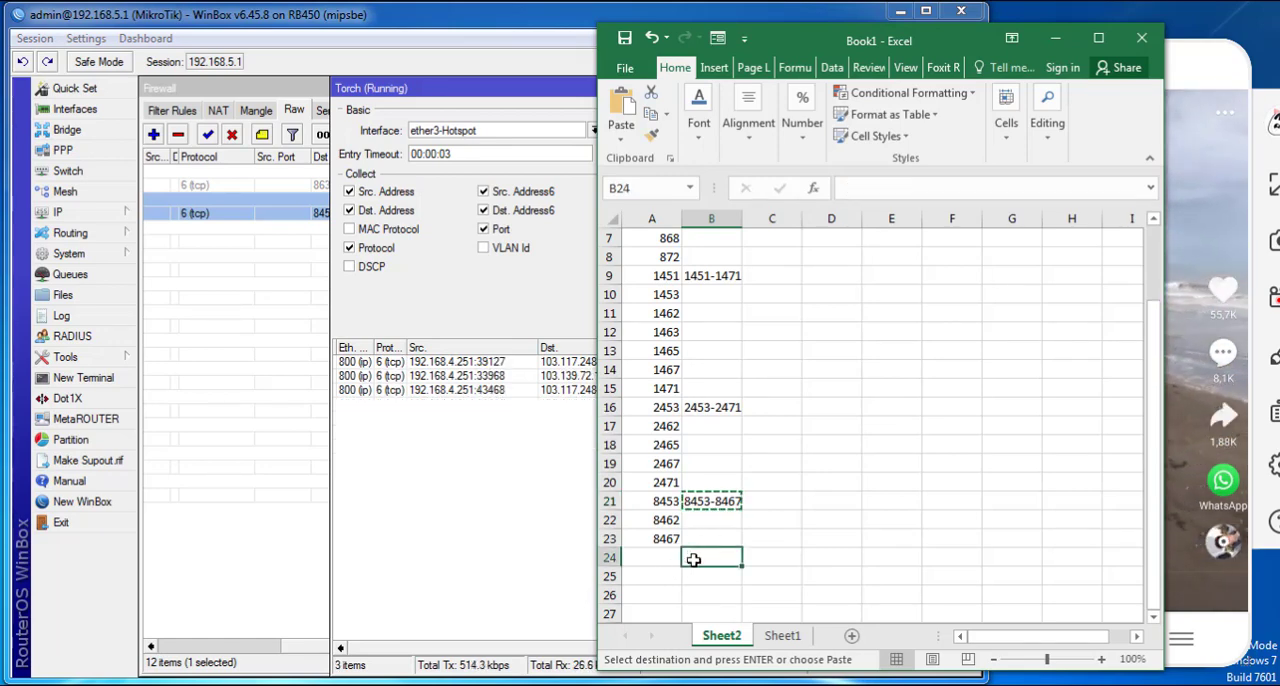
{"action": "left_click", "coordinate": [281, 225]}
{"action": "double_click", "coordinate": [281, 225]}
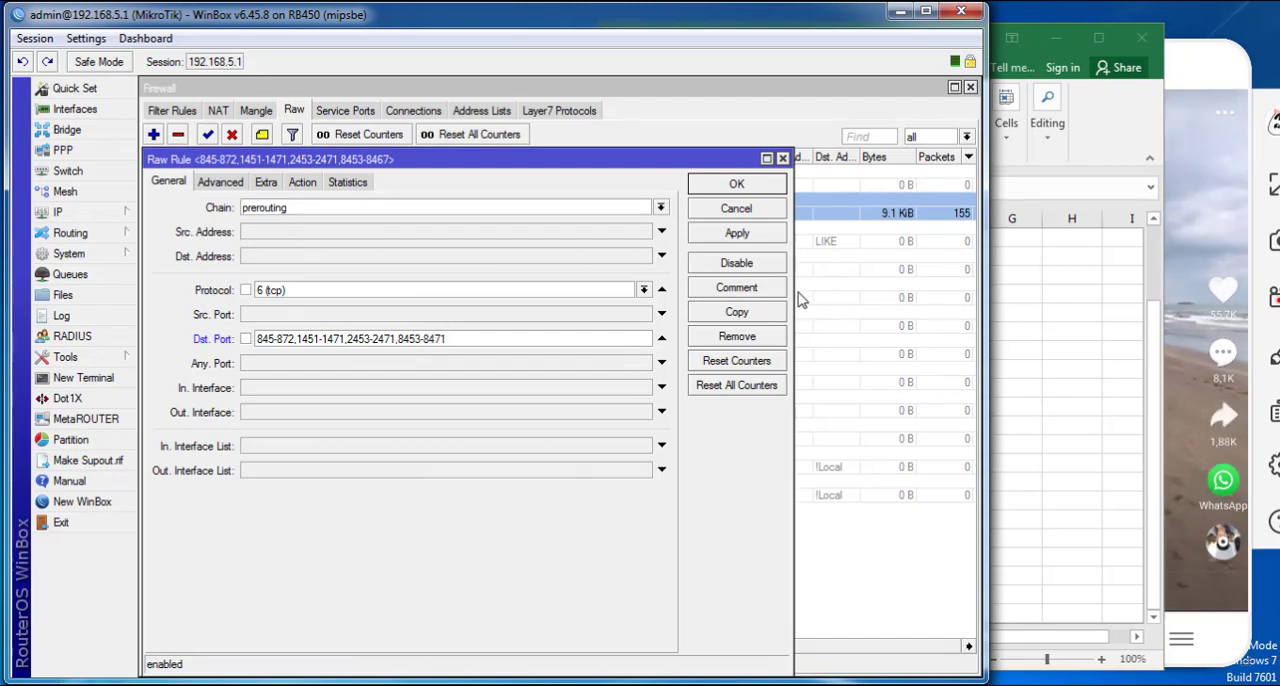
{"action": "left_click", "coordinate": [737, 233]}
{"action": "left_click", "coordinate": [736, 185]}
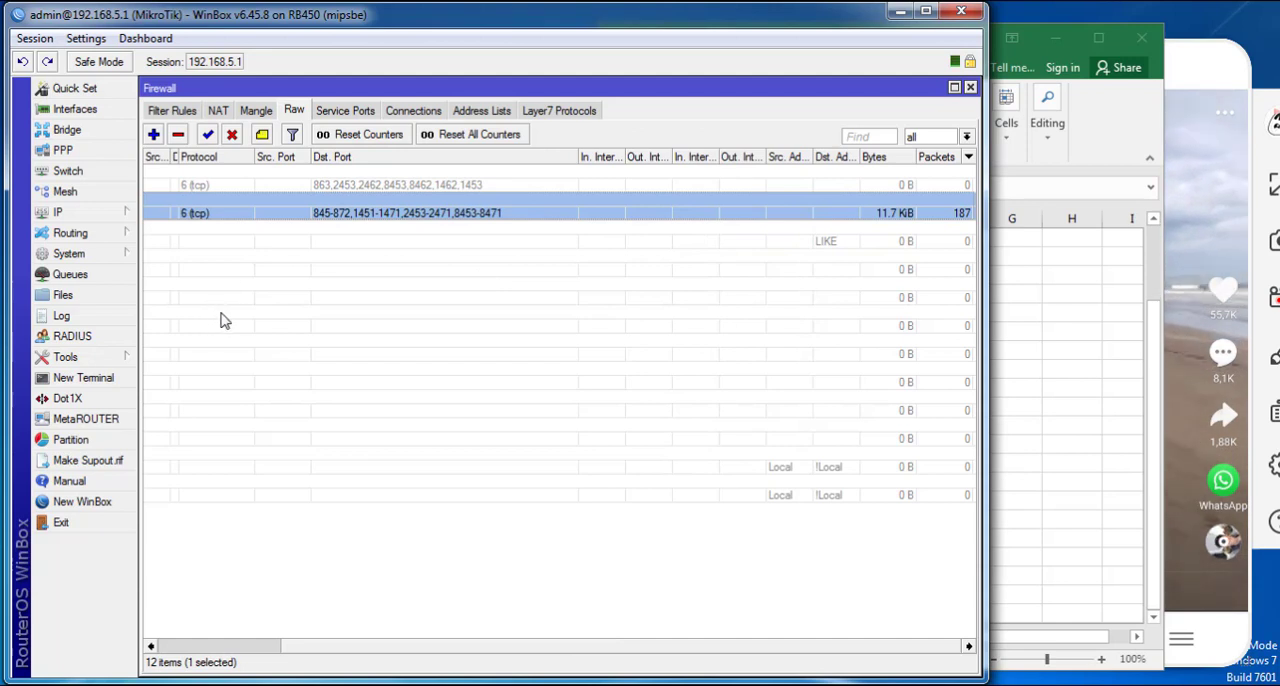
- Reopen Torch and swipe to other Likee videos on the phone while watching the destination ports
{"action": "left_click", "coordinate": [115, 360]}
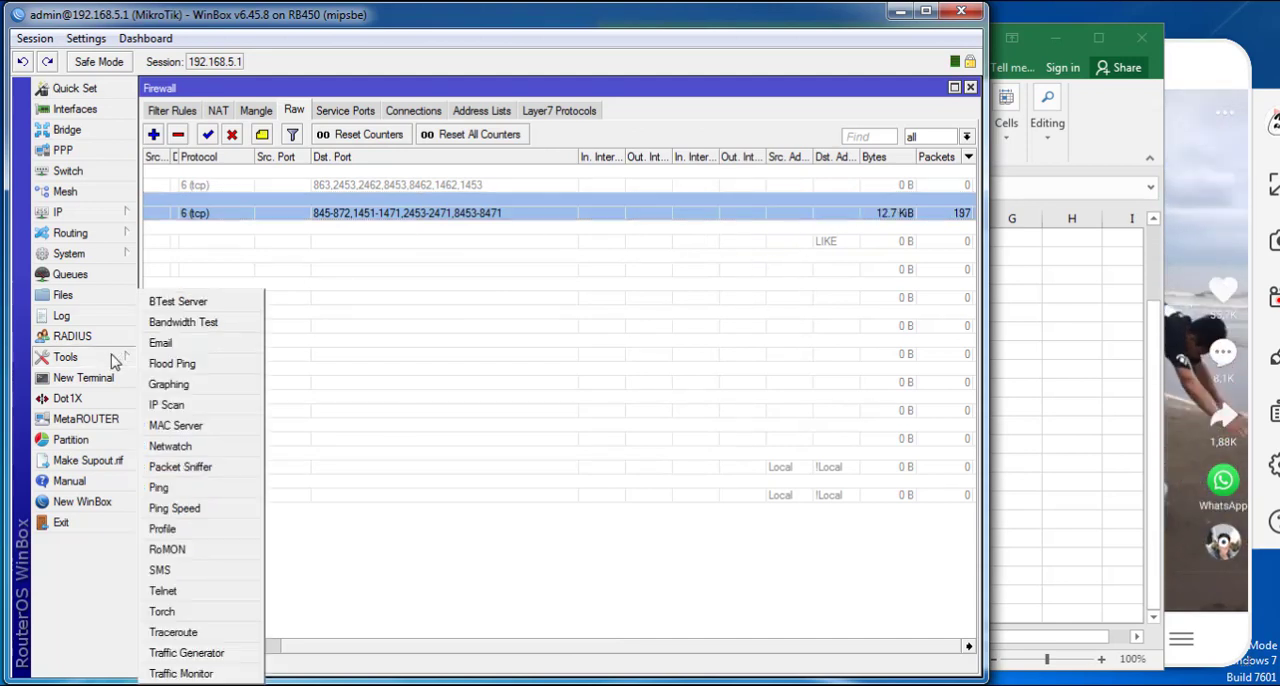
{"action": "left_click", "coordinate": [165, 611]}
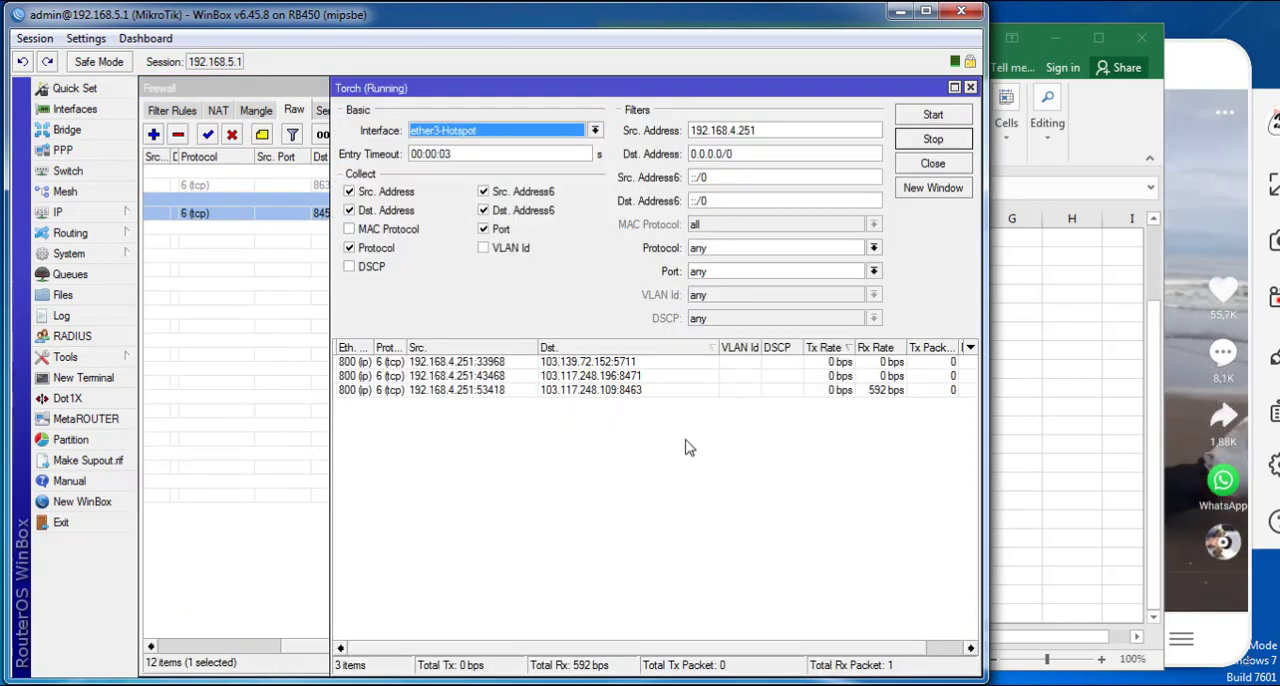
{"action": "left_click_drag", "start_coordinate": [1228, 426], "coordinate": [1225, 288]}
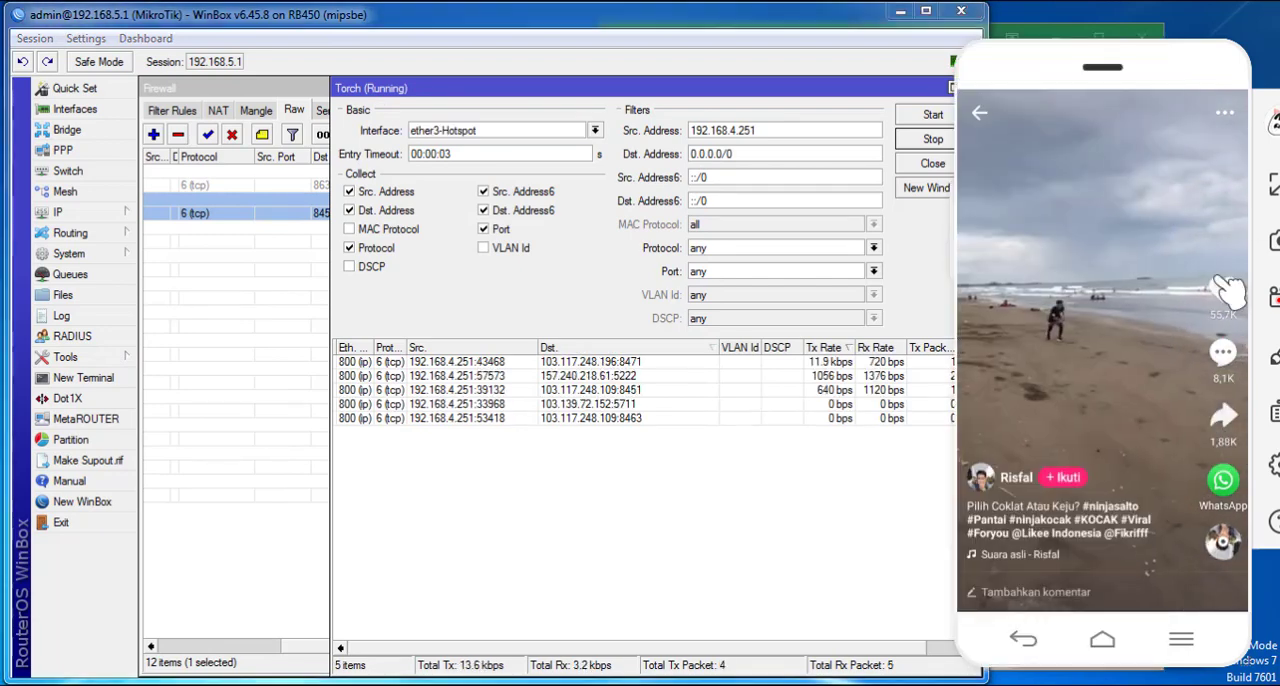
{"action": "left_click_drag", "start_coordinate": [1128, 385], "coordinate": [1174, 61]}
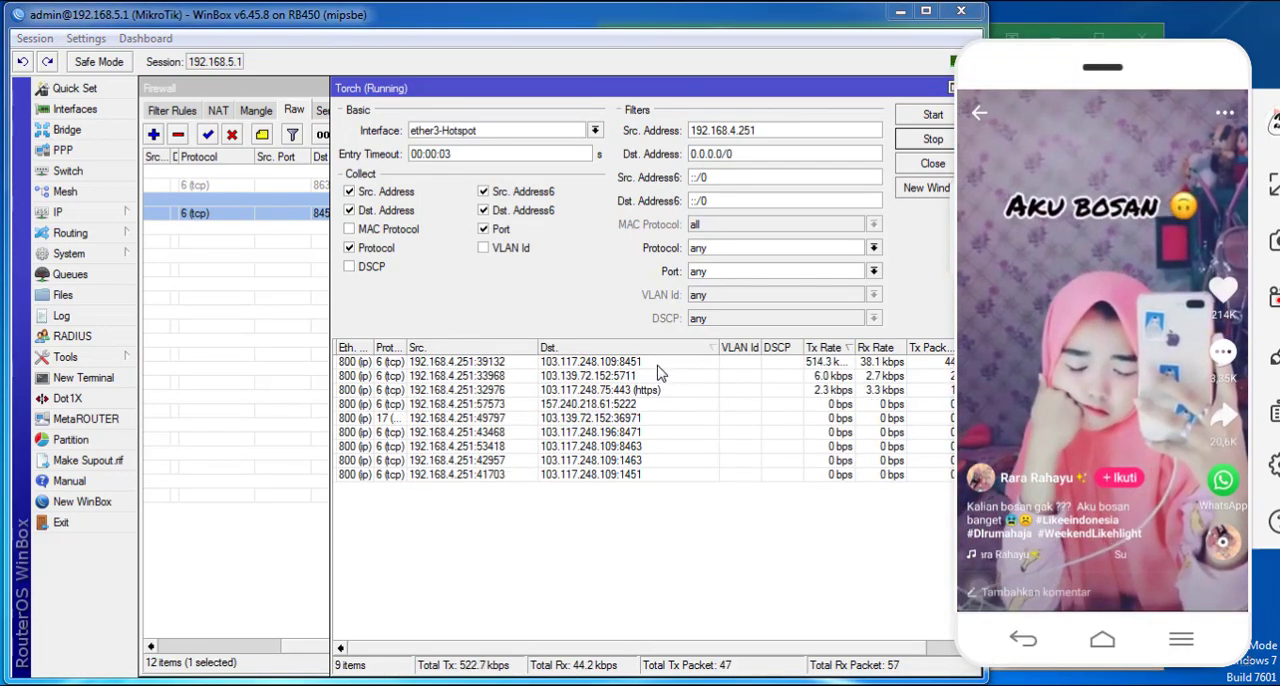
- Set the tcp drop rule's last destination port range to 8450-8471 and save the rule
{"action": "left_click_drag", "start_coordinate": [714, 86], "coordinate": [697, 238]}
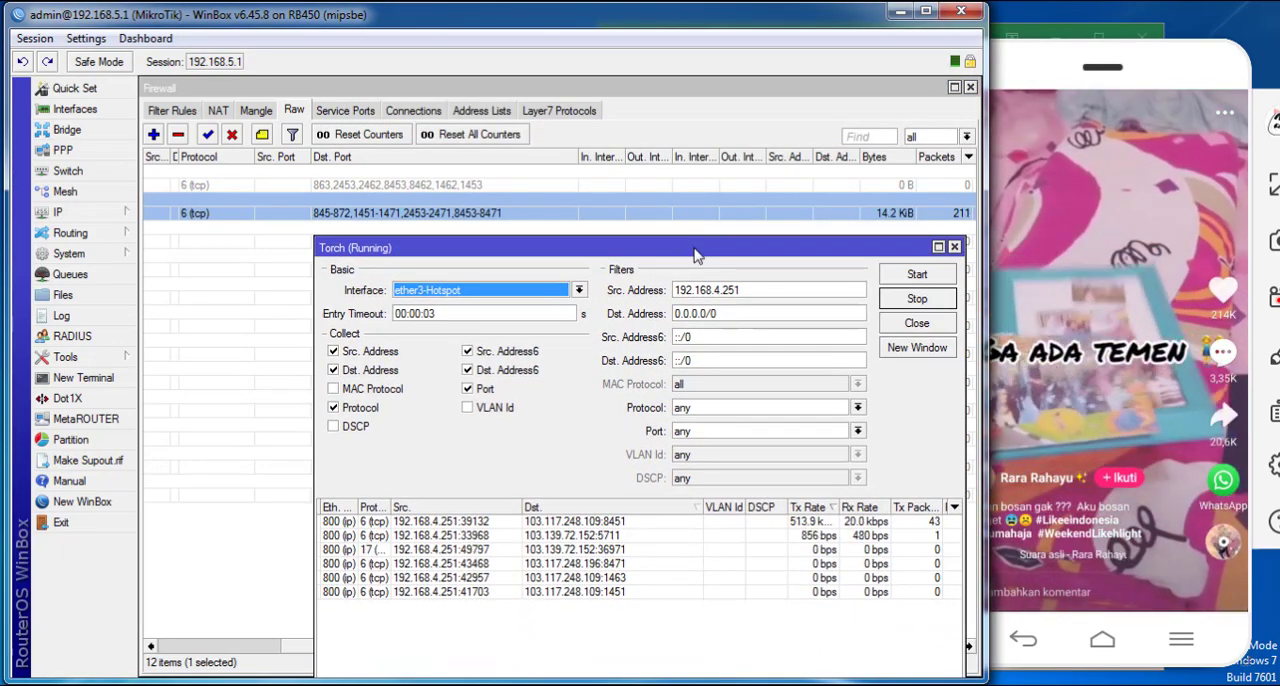
{"action": "double_click", "coordinate": [491, 215]}
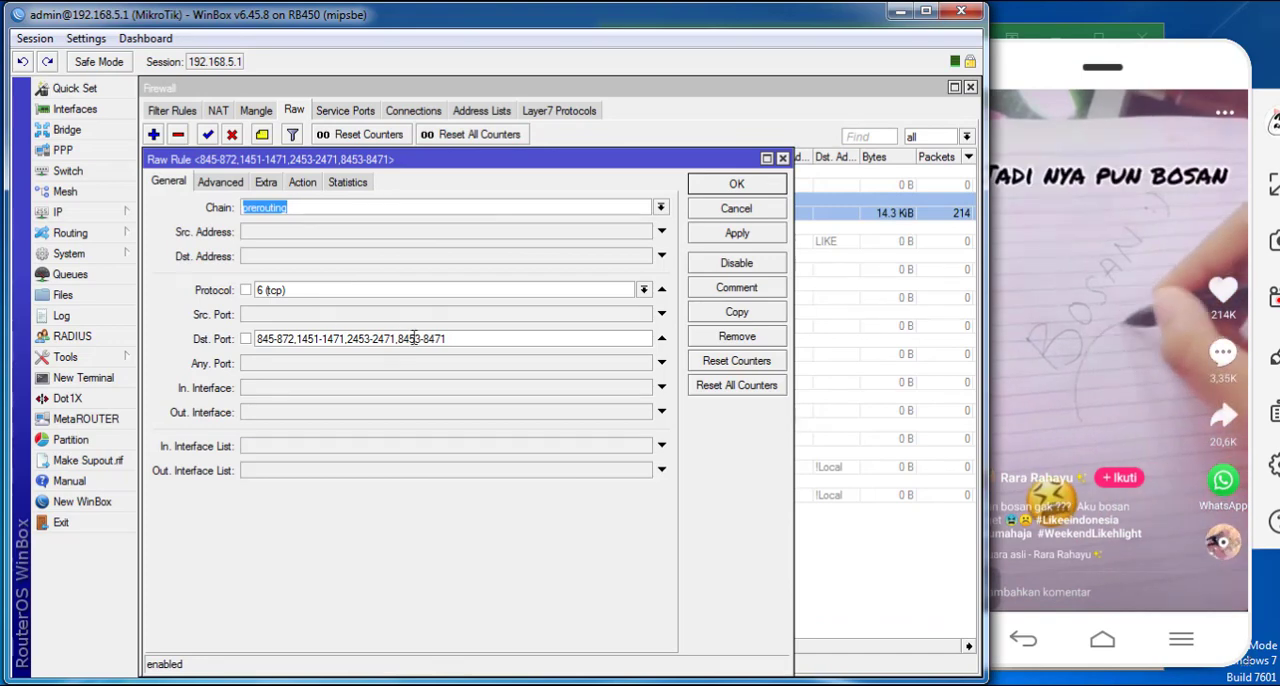
{"action": "left_click", "coordinate": [415, 338]}
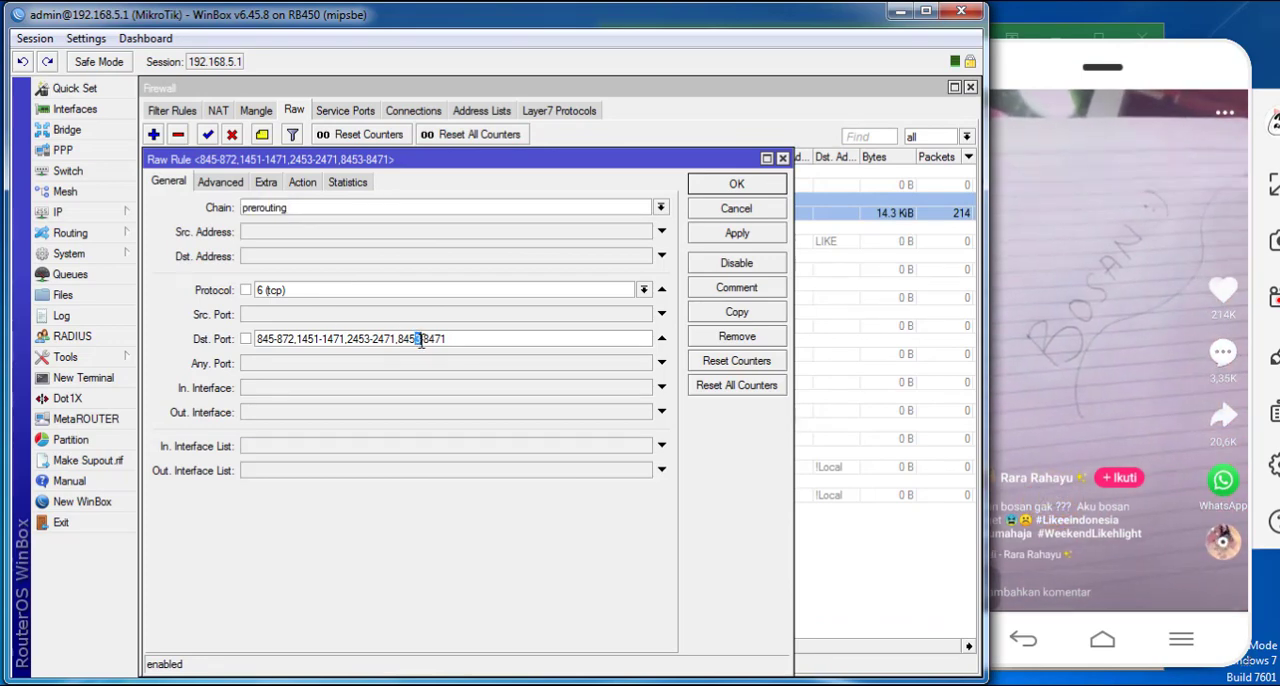
{"action": "type", "text": "0"}
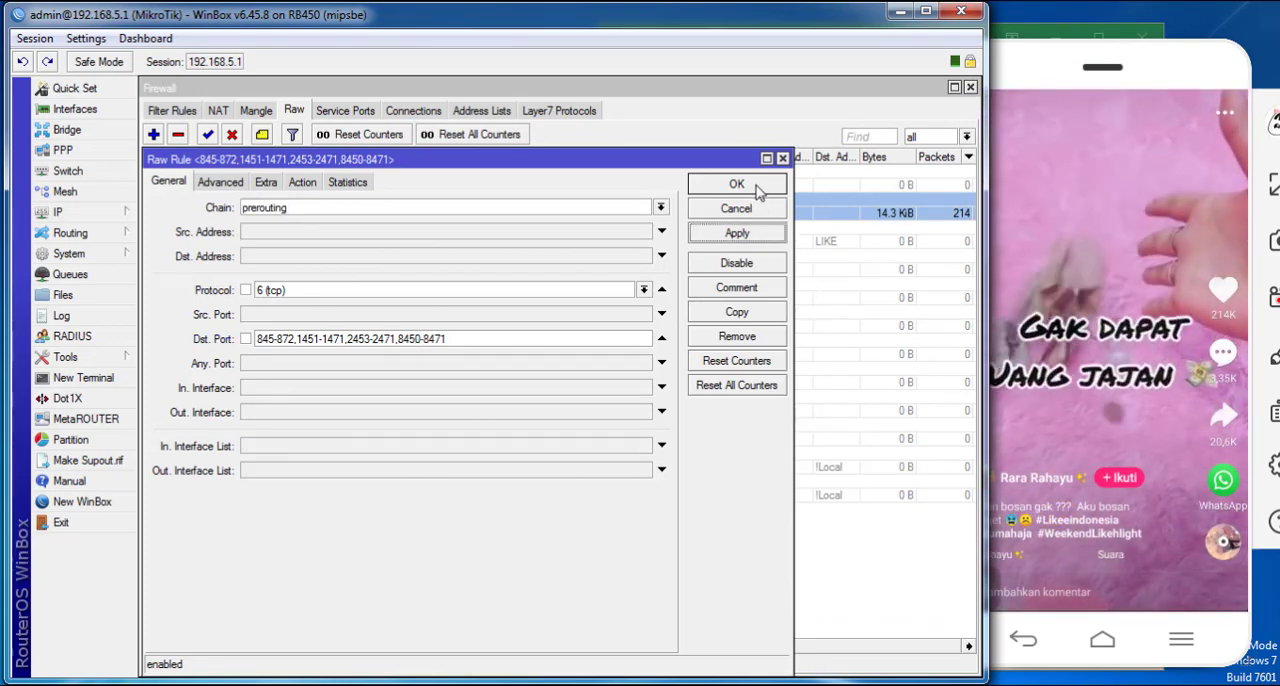
{"action": "left_click", "coordinate": [758, 189]}
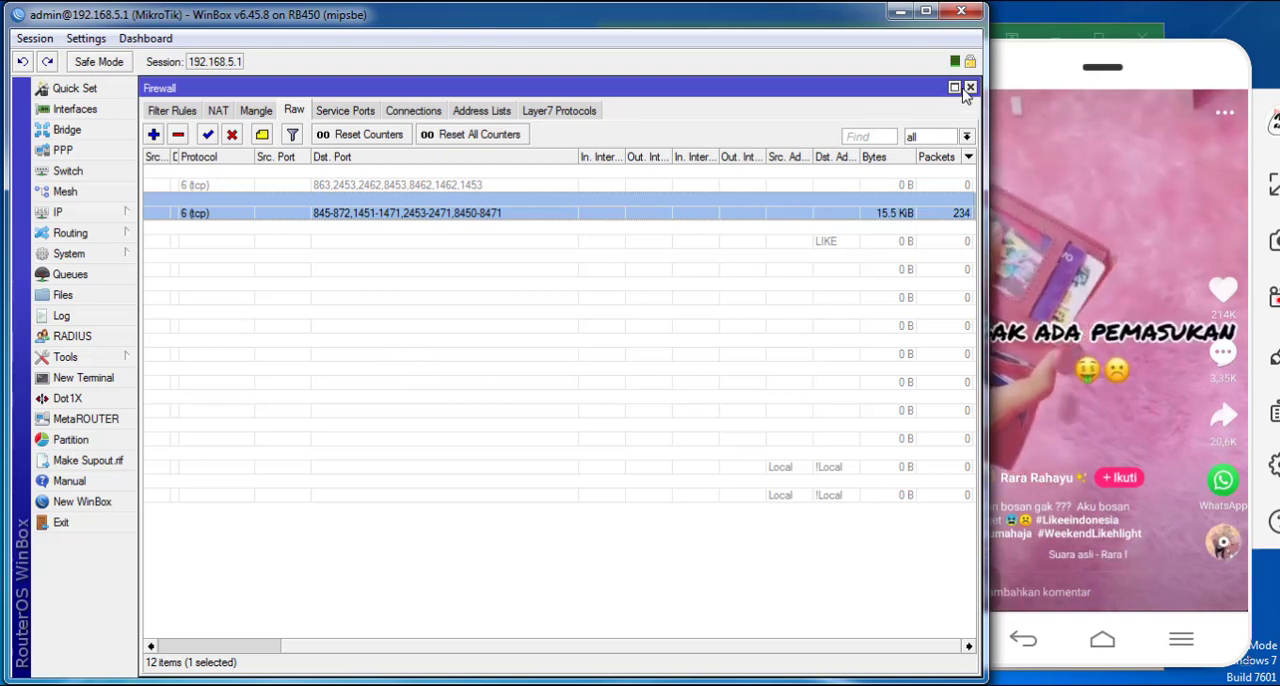
- Bring up Torch again and swipe to the next Likee video to test the widened port range
{"action": "left_click", "coordinate": [125, 358]}
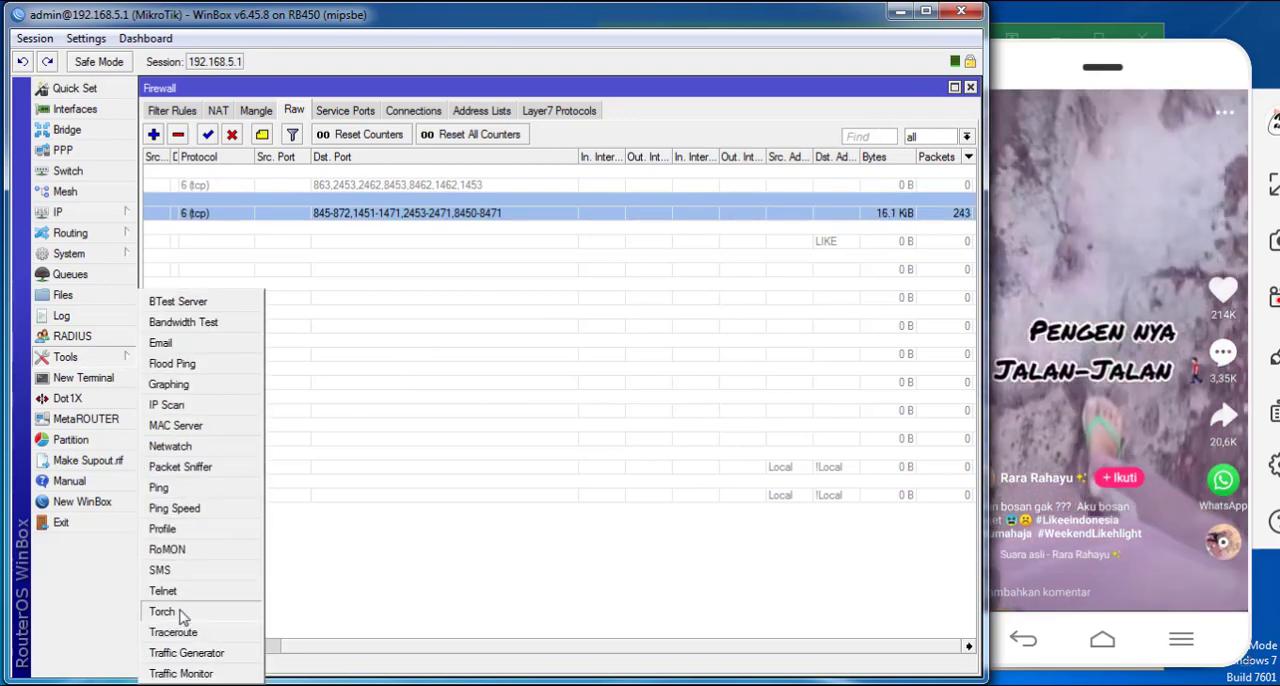
{"action": "left_click", "coordinate": [181, 612]}
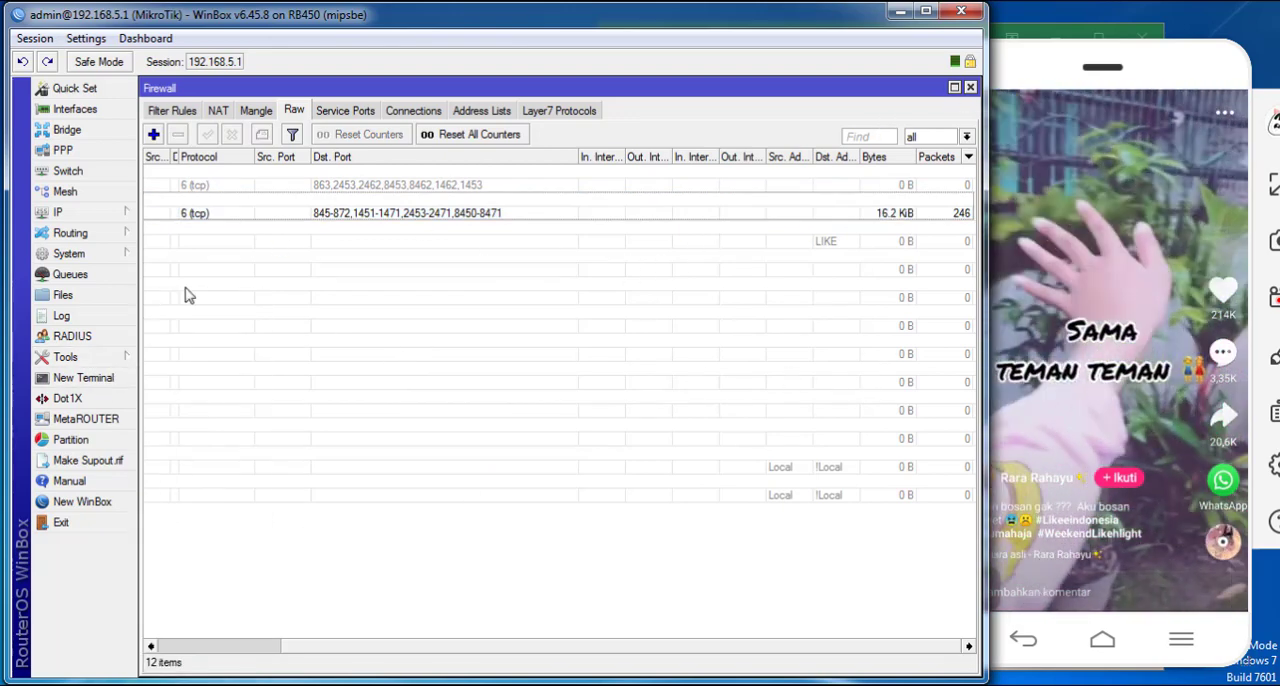
{"action": "left_click", "coordinate": [65, 357]}
{"action": "left_click", "coordinate": [205, 612]}
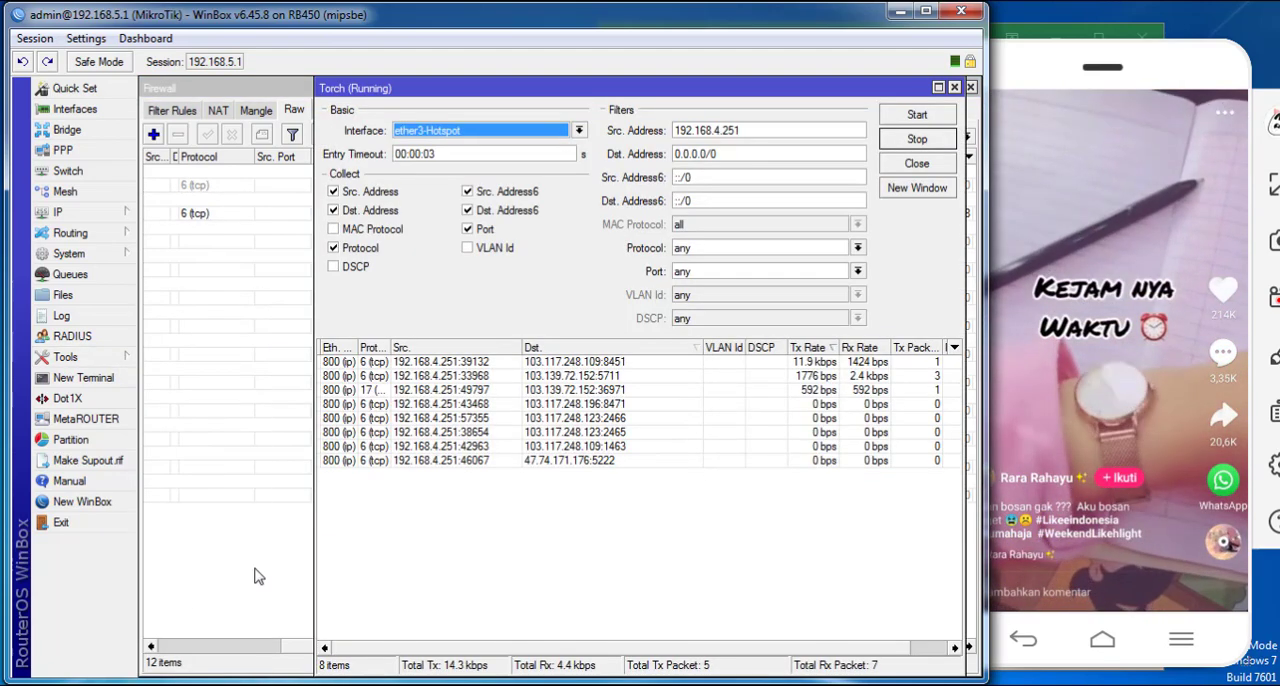
{"action": "left_click_drag", "start_coordinate": [1163, 365], "coordinate": [1138, 116]}
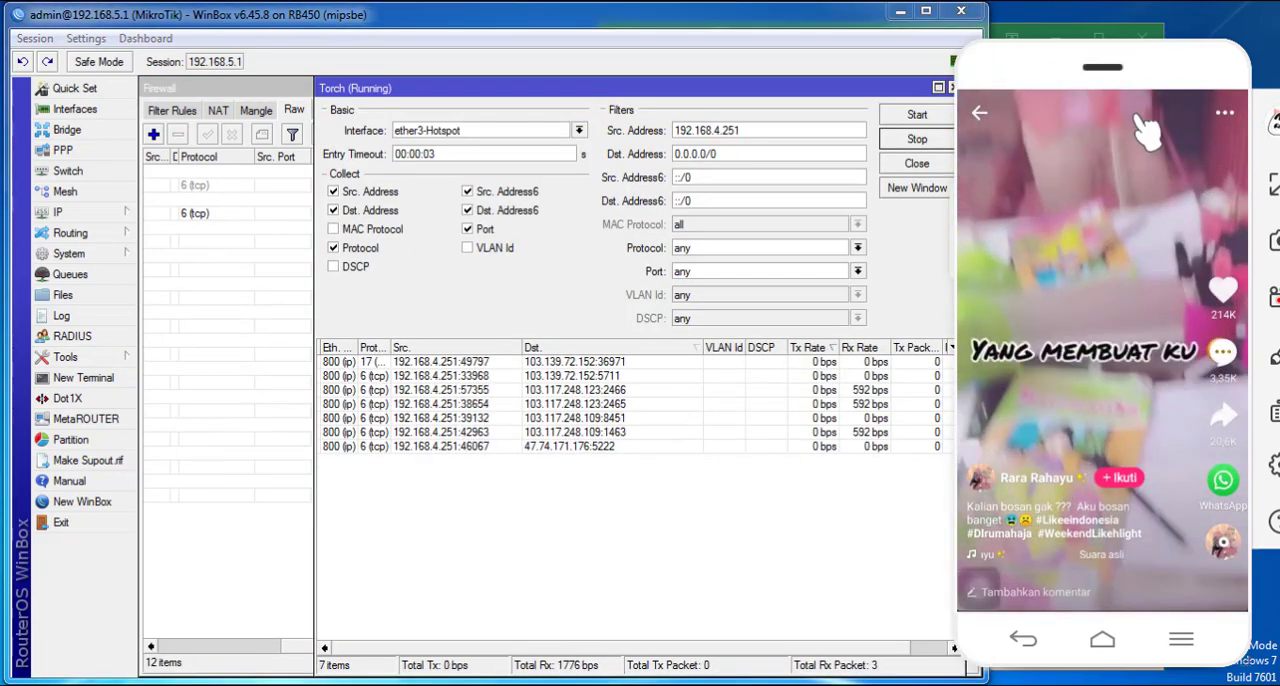
- Move the Torch window below the tcp drop rule and swipe through several more Likee videos, comparing the connections with the blocked ranges
{"action": "left_click_drag", "start_coordinate": [656, 89], "coordinate": [638, 232]}
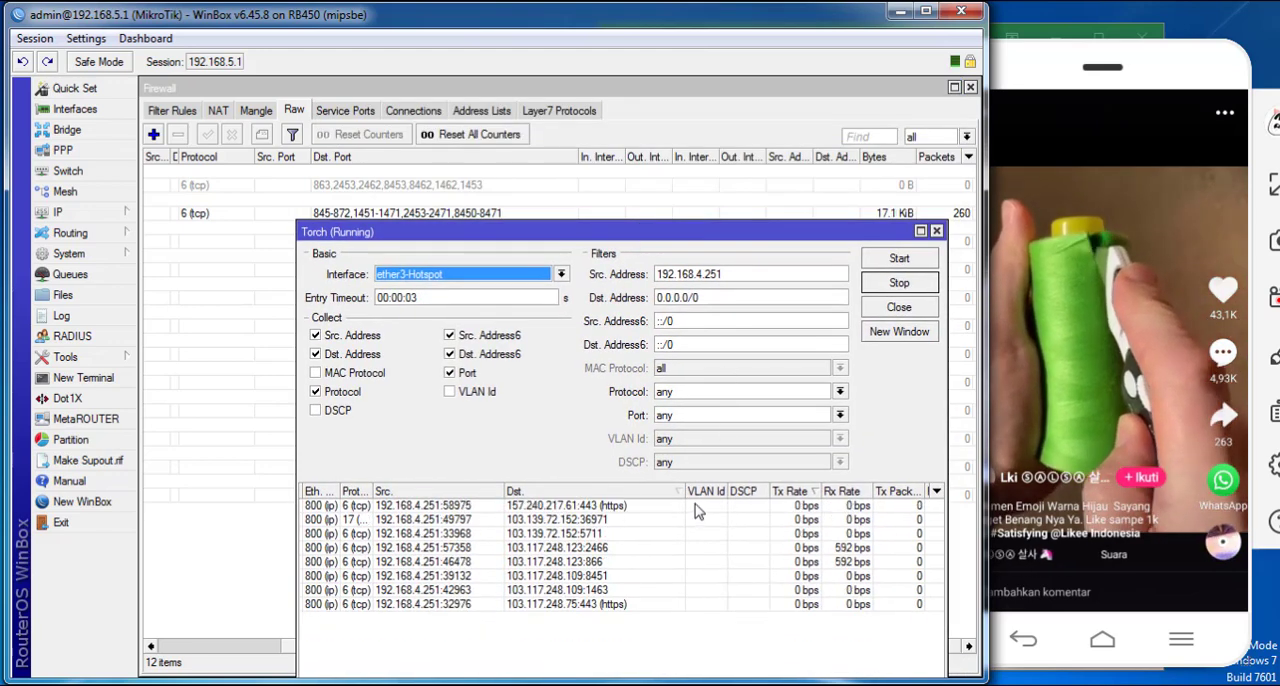
{"action": "left_click", "coordinate": [1155, 475]}
{"action": "left_click_drag", "start_coordinate": [1155, 475], "coordinate": [1125, 243]}
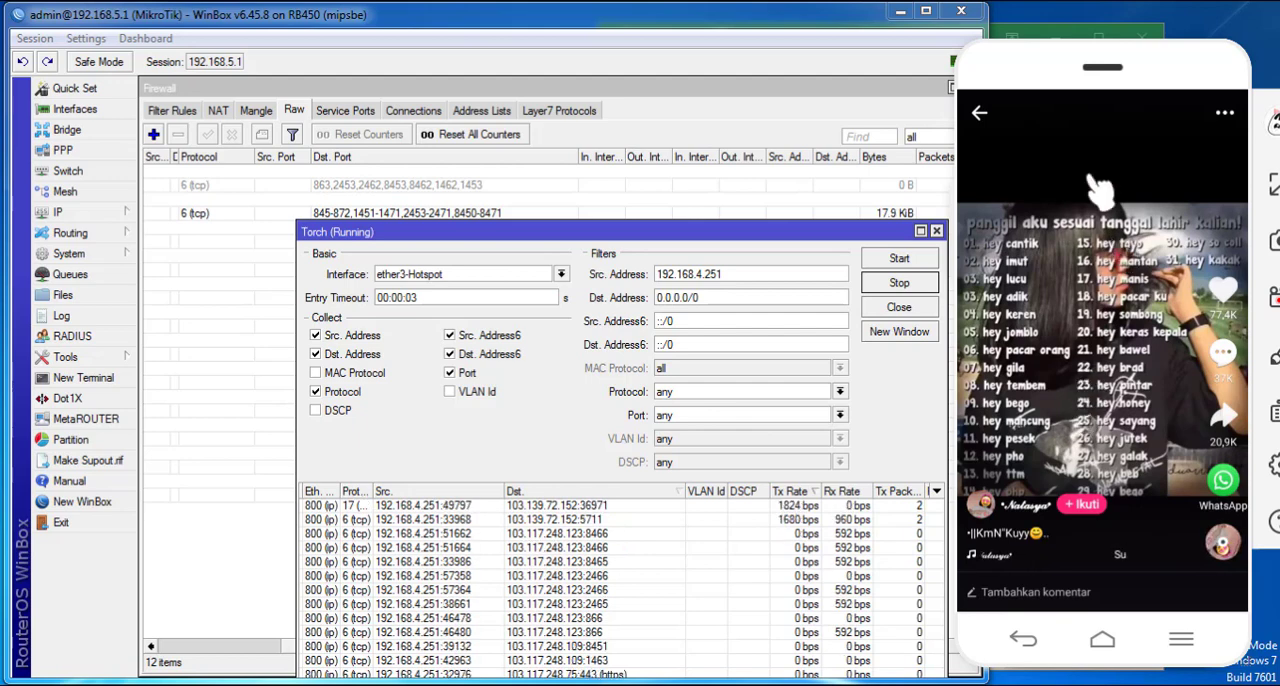
{"action": "left_click_drag", "start_coordinate": [1100, 400], "coordinate": [1090, 178]}
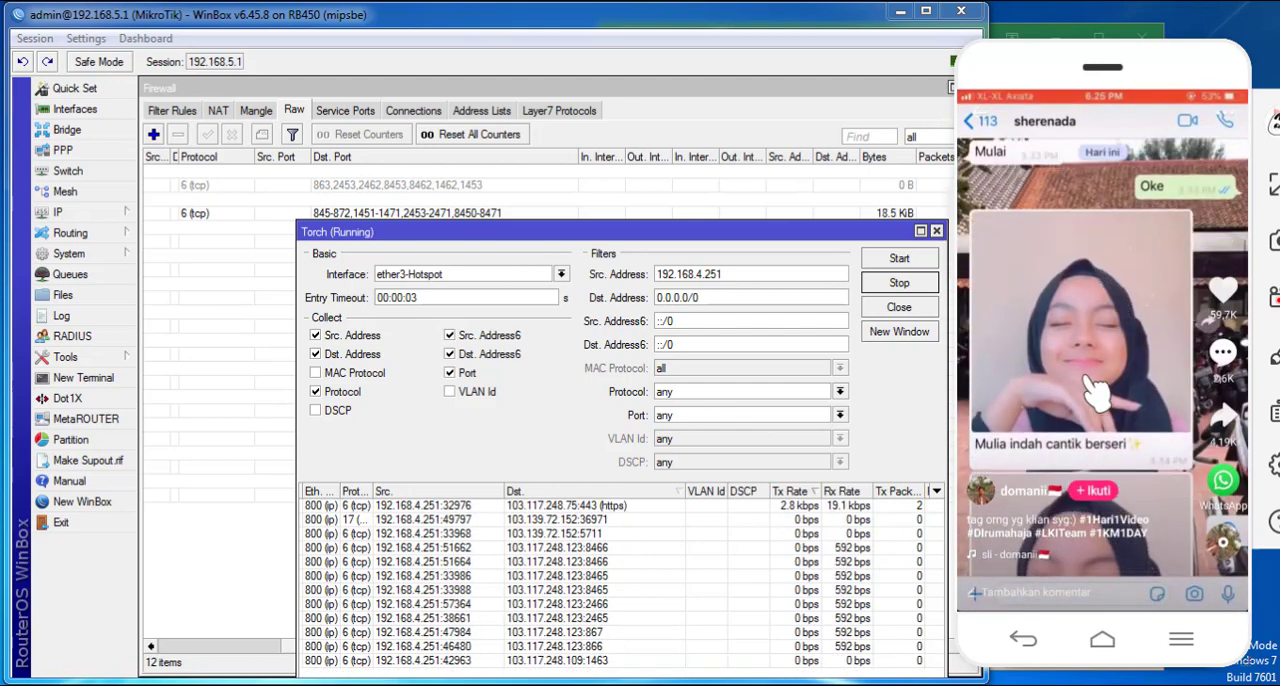
{"action": "mouse_move", "coordinate": [1088, 398]}
{"action": "left_mouse_down"}
{"action": "mouse_move", "coordinate": [1085, 220]}
{"action": "mouse_move", "coordinate": [1080, 400]}
{"action": "left_mouse_up"}
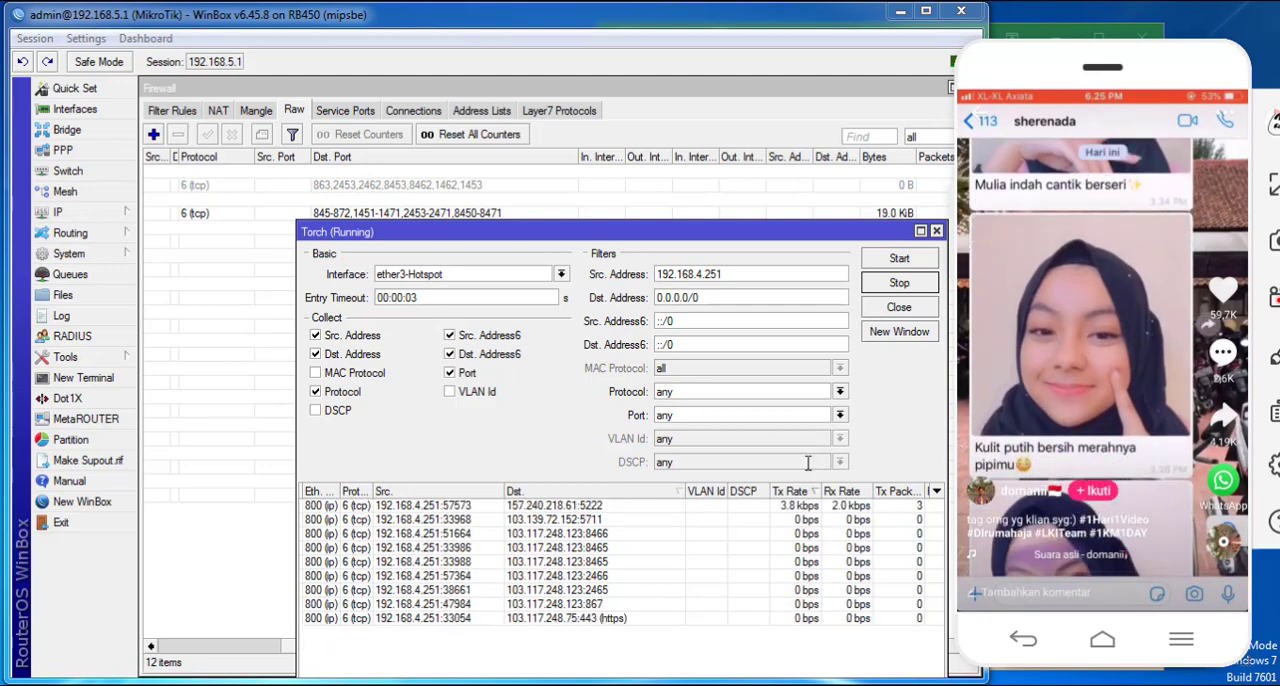
{"action": "left_click_drag", "start_coordinate": [1108, 478], "coordinate": [1130, 110]}
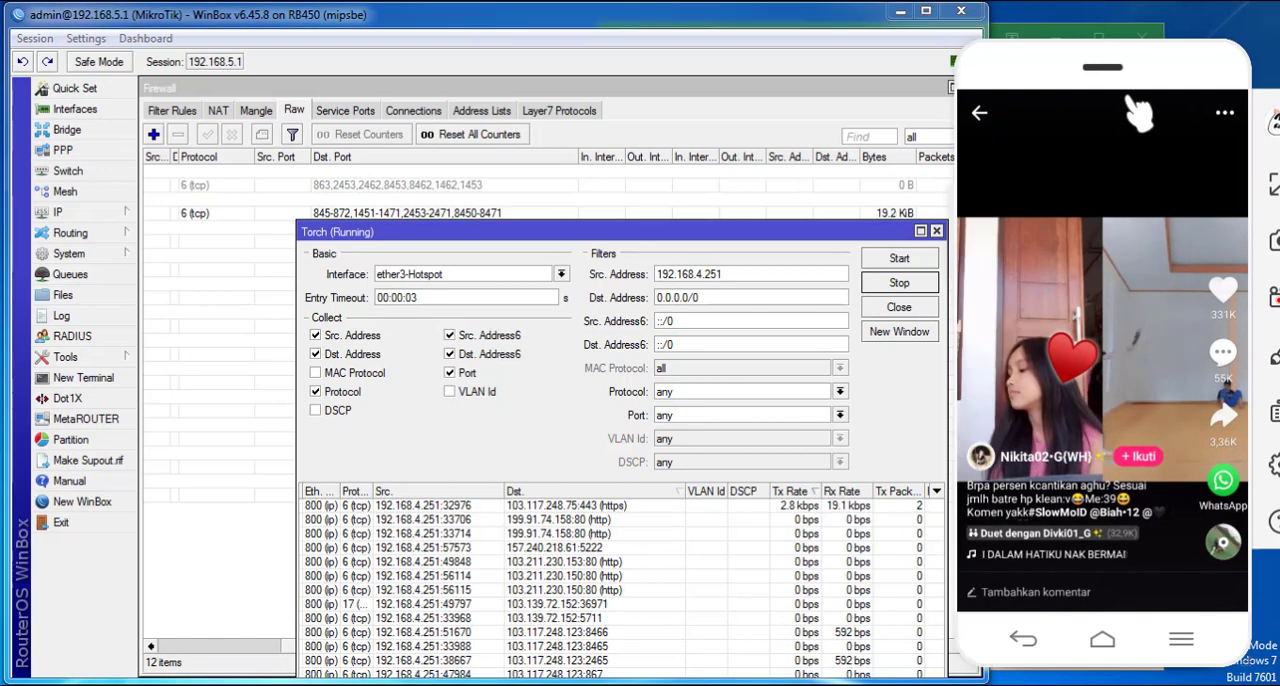
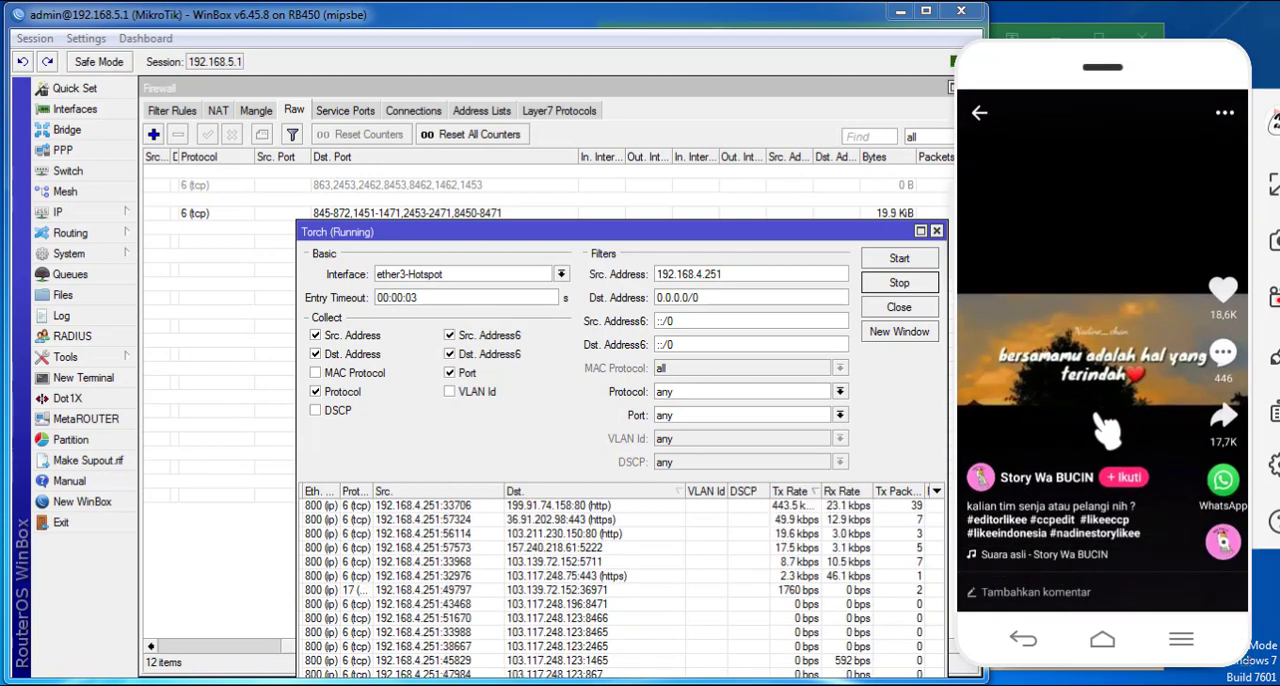
- Swipe through further Likee videos on the phone while watching the destination ports in Torch
{"action": "left_click_drag", "start_coordinate": [1100, 440], "coordinate": [1100, 300]}
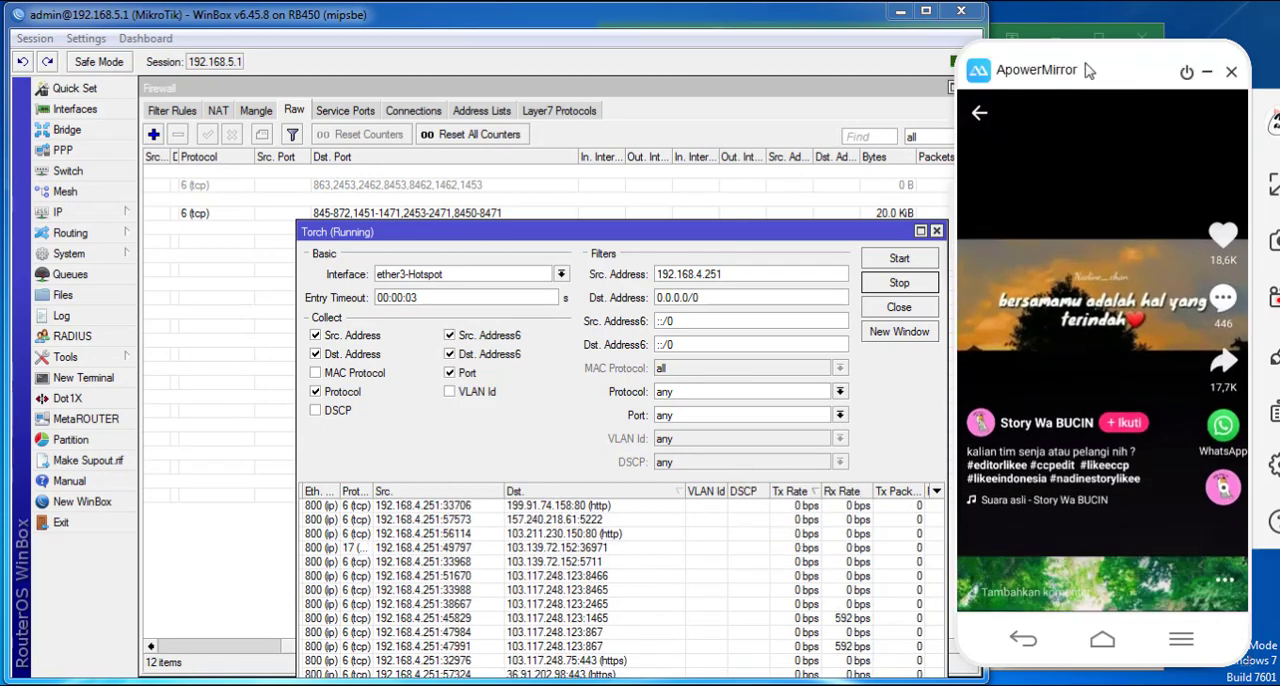
{"action": "left_click_drag", "start_coordinate": [1035, 400], "coordinate": [1083, 195]}
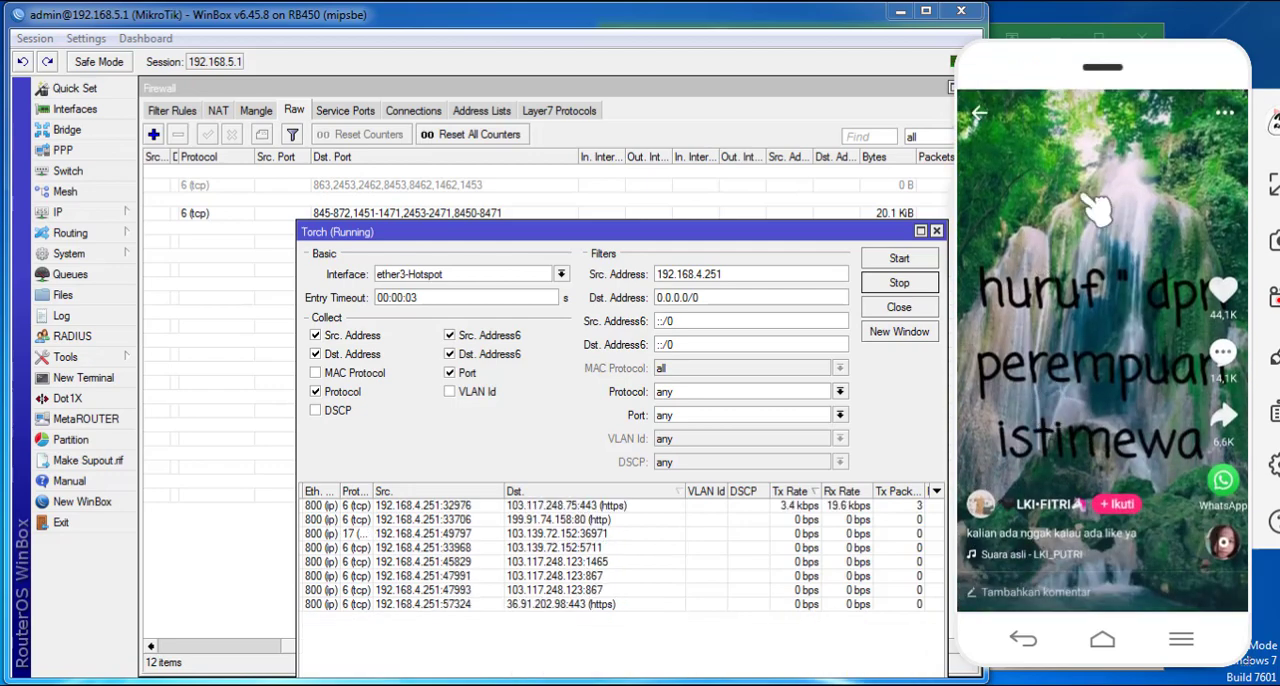
{"action": "left_click_drag", "start_coordinate": [1094, 440], "coordinate": [1100, 250]}
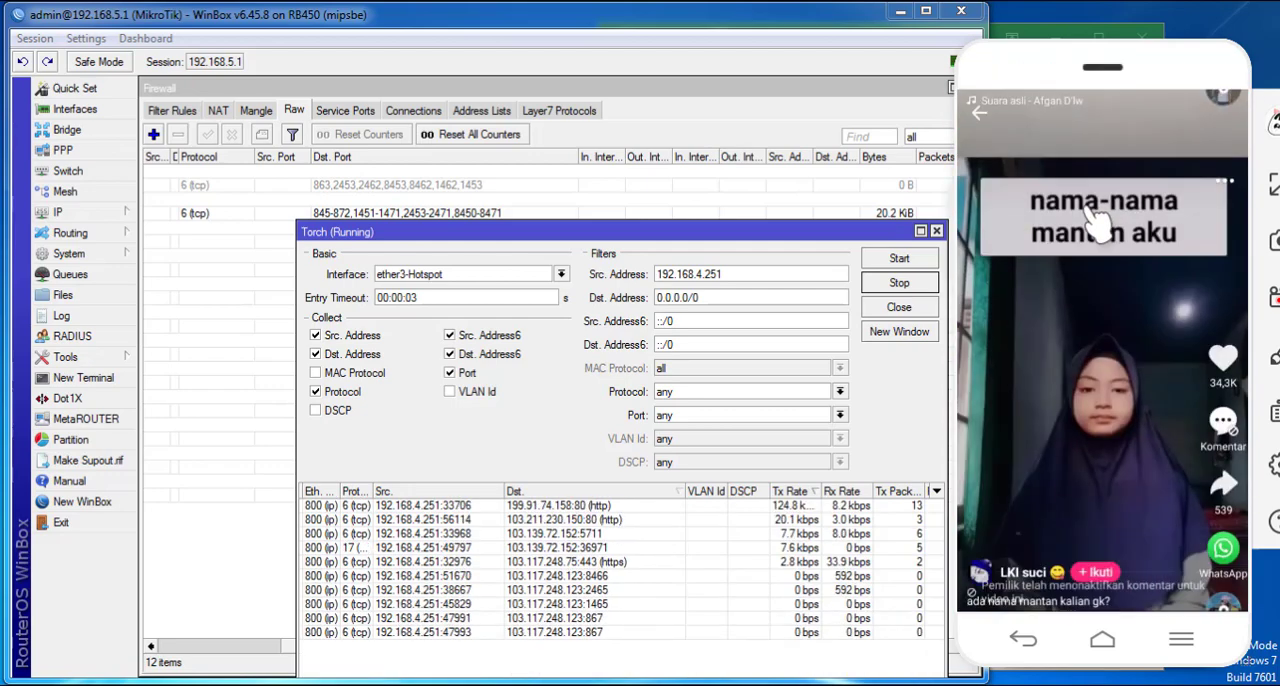
{"action": "left_click_drag", "start_coordinate": [1133, 376], "coordinate": [1211, 112]}
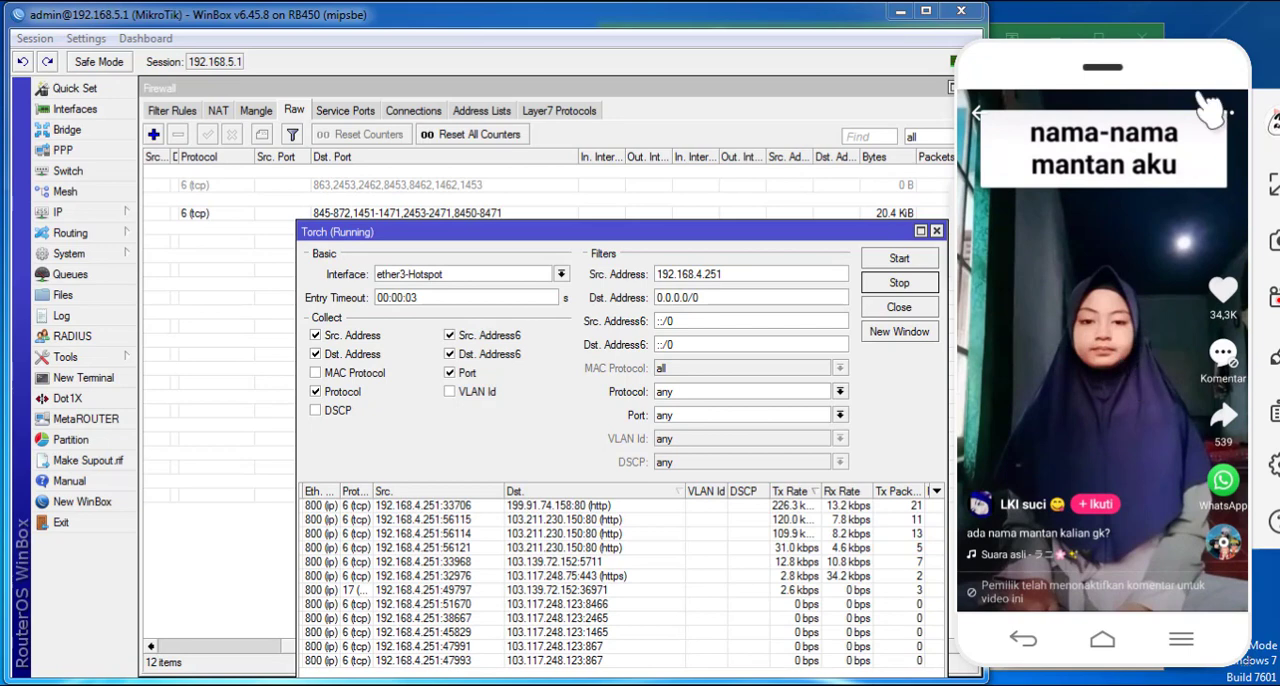
- Copy the destination port ranges from the active tcp drop rule and close the rule
{"action": "left_click", "coordinate": [471, 206]}
{"action": "double_click", "coordinate": [492, 214]}
{"action": "left_click_drag", "start_coordinate": [446, 339], "coordinate": [205, 343]}
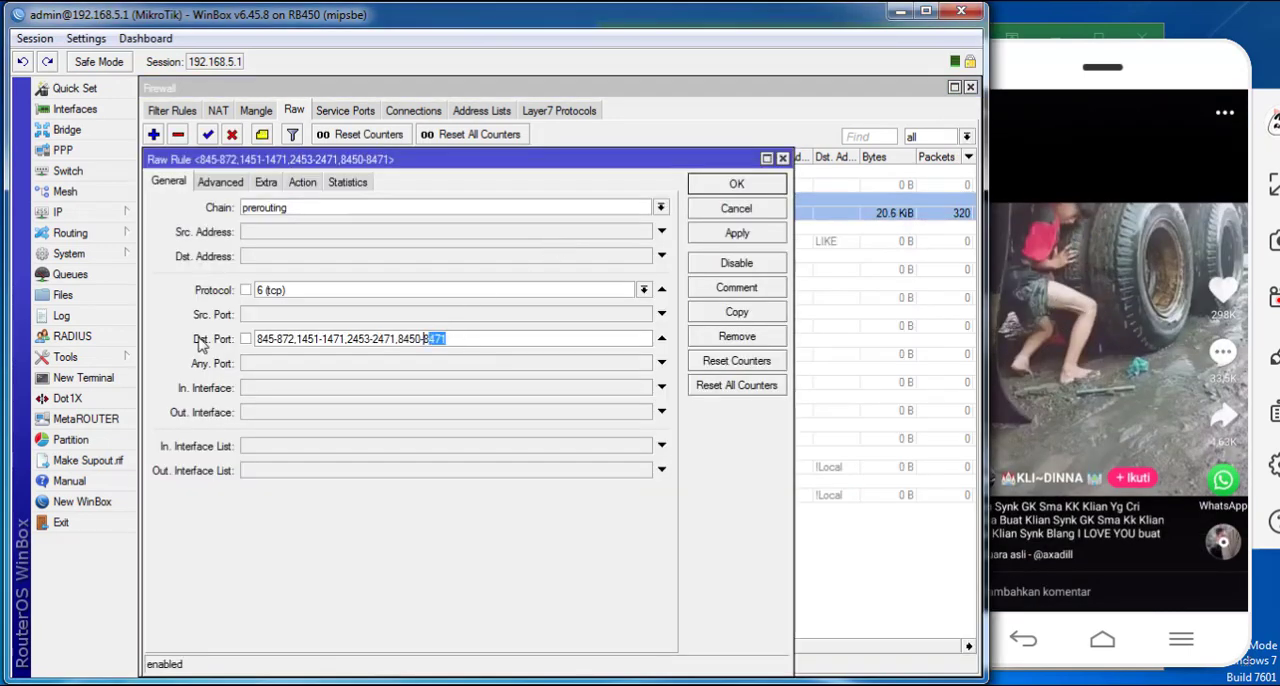
{"action": "right_click", "coordinate": [312, 340]}
{"action": "left_click", "coordinate": [355, 373]}
{"action": "left_click", "coordinate": [728, 186]}
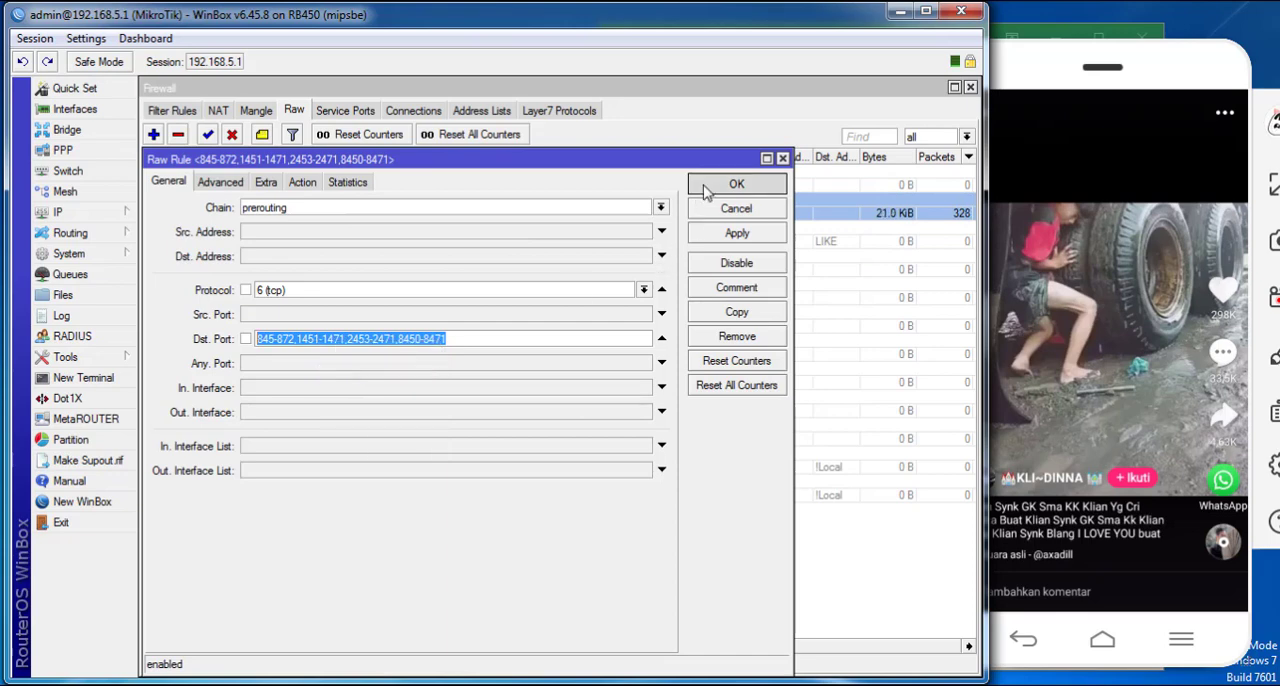
- Replace the disabled add-to-address-list rule's destination ports with 845-872,1451-1471,2453-2471,8450-8471, check its action and save it
{"action": "left_click", "coordinate": [372, 186]}
{"action": "left_click_drag", "start_coordinate": [530, 653], "coordinate": [263, 654]}
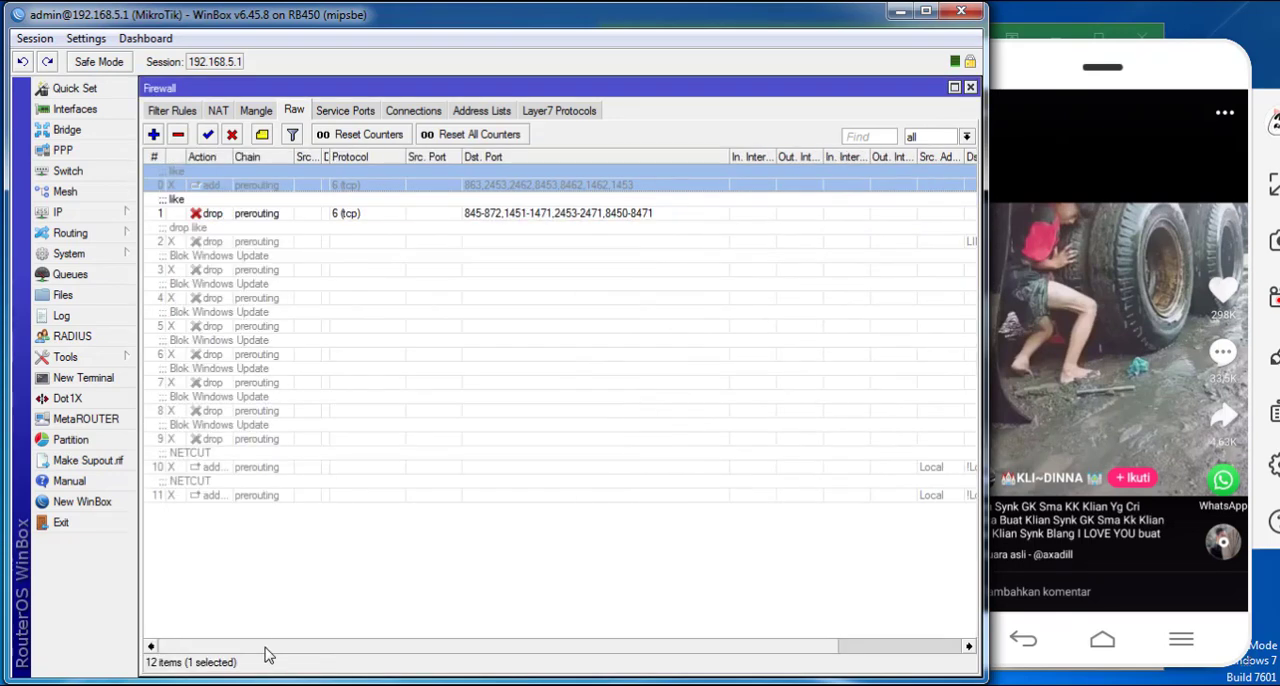
{"action": "double_click", "coordinate": [378, 186]}
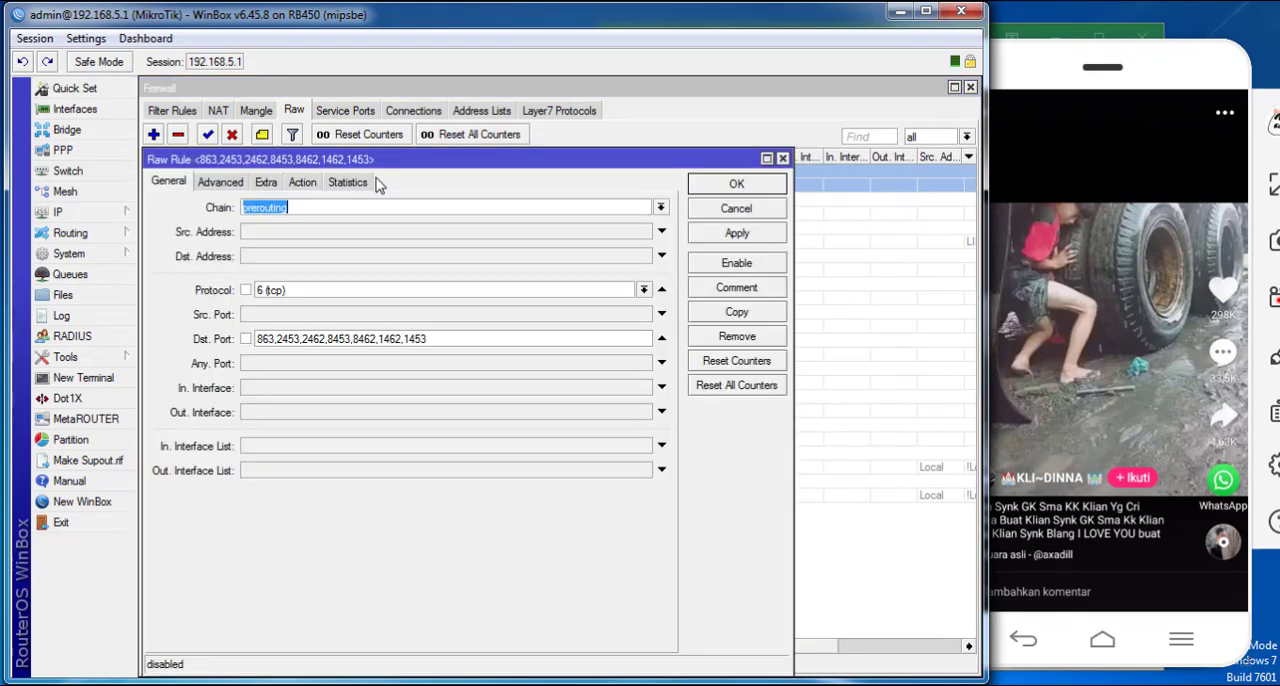
{"action": "double_click", "coordinate": [443, 340]}
{"action": "right_click", "coordinate": [443, 340]}
{"action": "left_click", "coordinate": [509, 398]}
{"action": "left_click", "coordinate": [302, 182]}
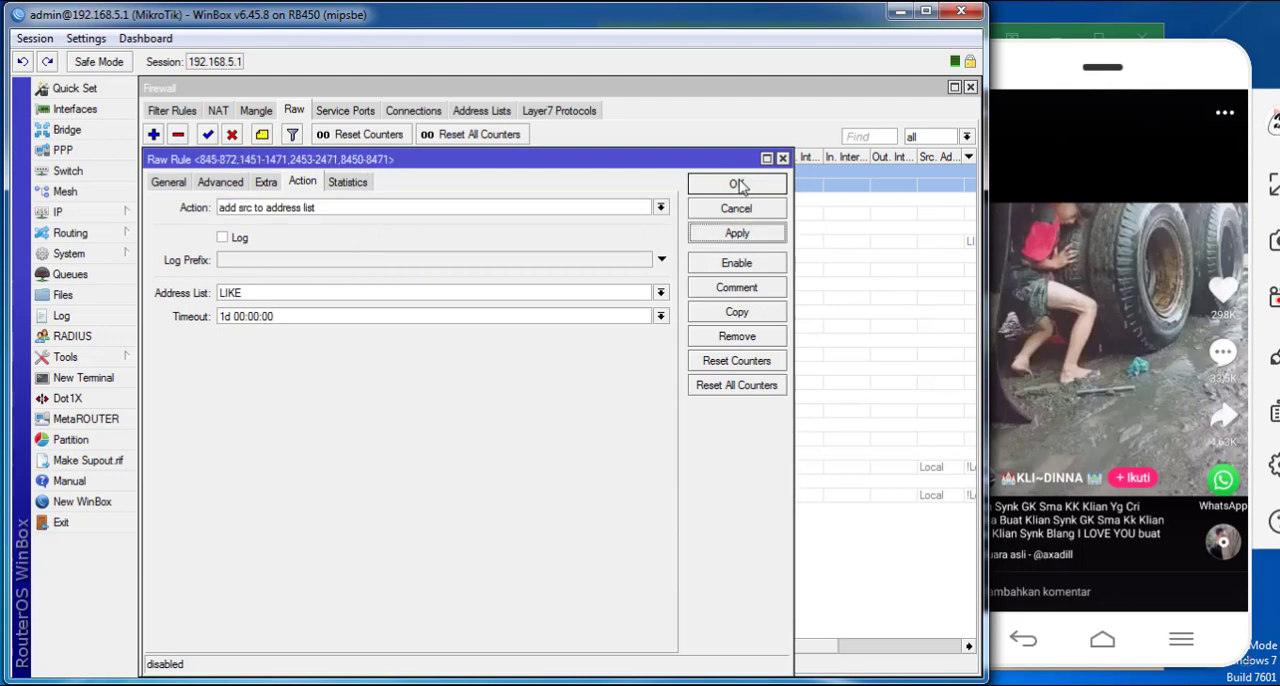
{"action": "left_click", "coordinate": [736, 185]}
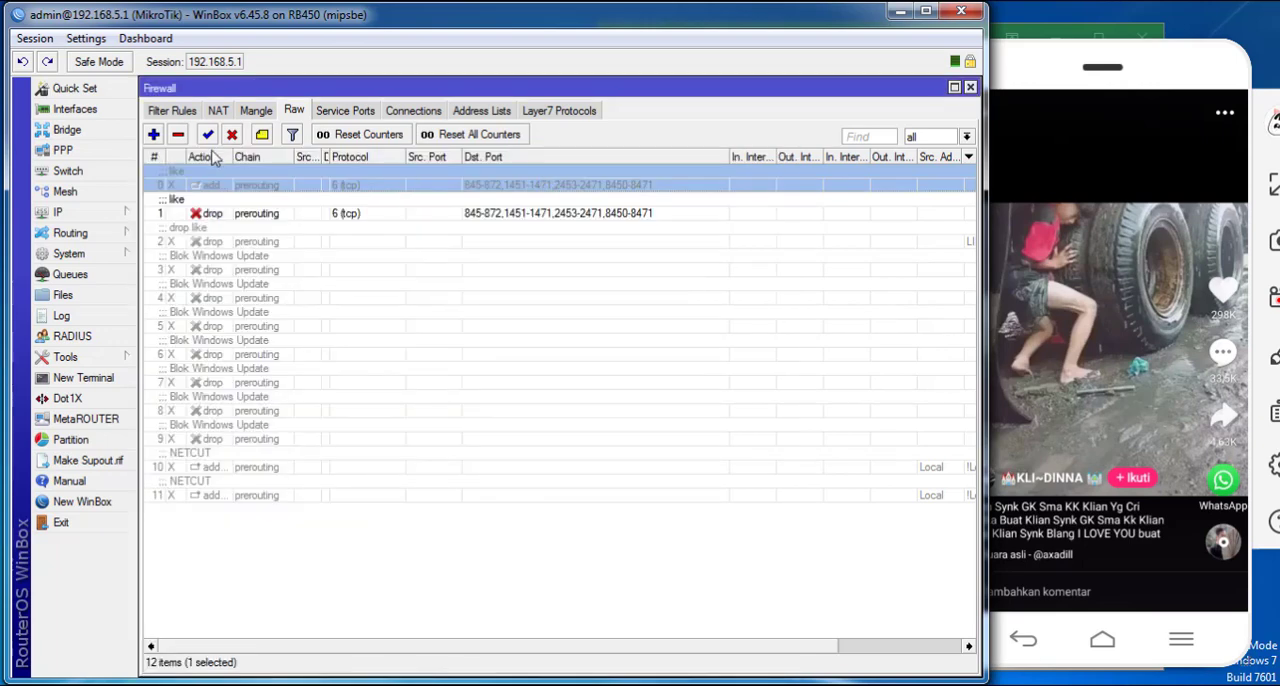
- Enable the add-to-address-list rule and inspect the LIKE entries in the firewall address lists
{"action": "left_click", "coordinate": [208, 135]}
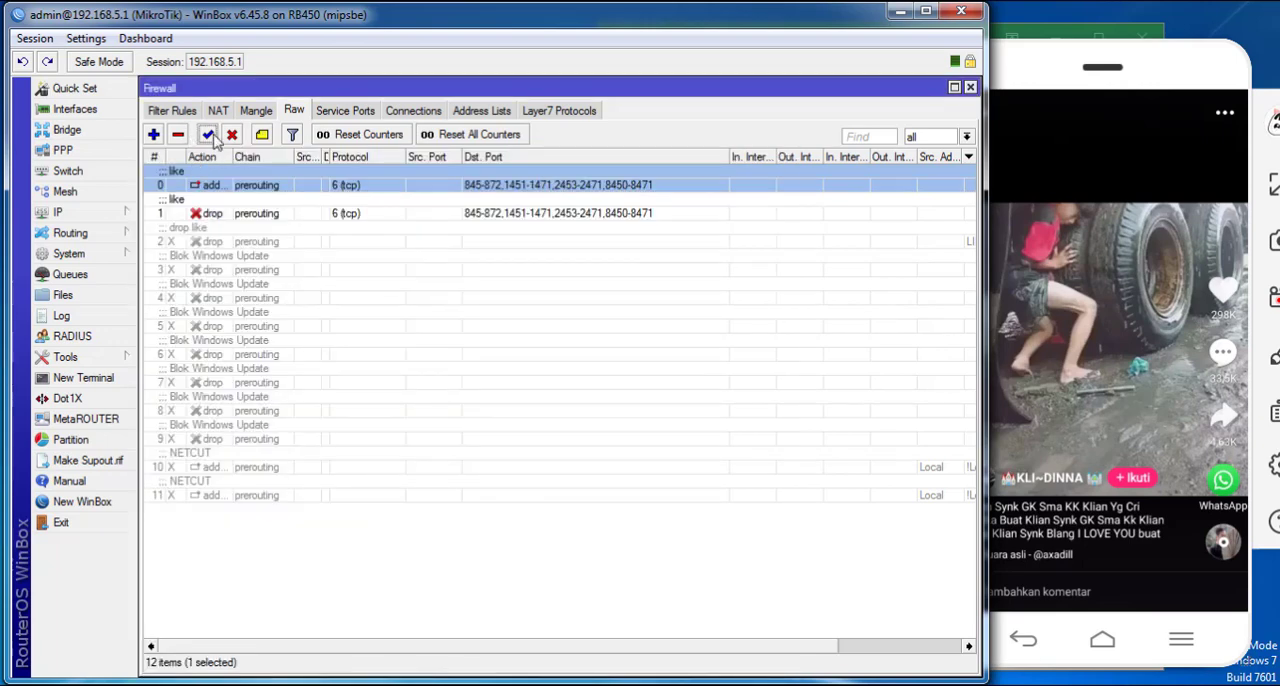
{"action": "left_click", "coordinate": [413, 111]}
{"action": "left_click", "coordinate": [470, 111]}
{"action": "scroll", "coordinate": [255, 345], "scroll_direction": "up", "scroll_amount": 1}
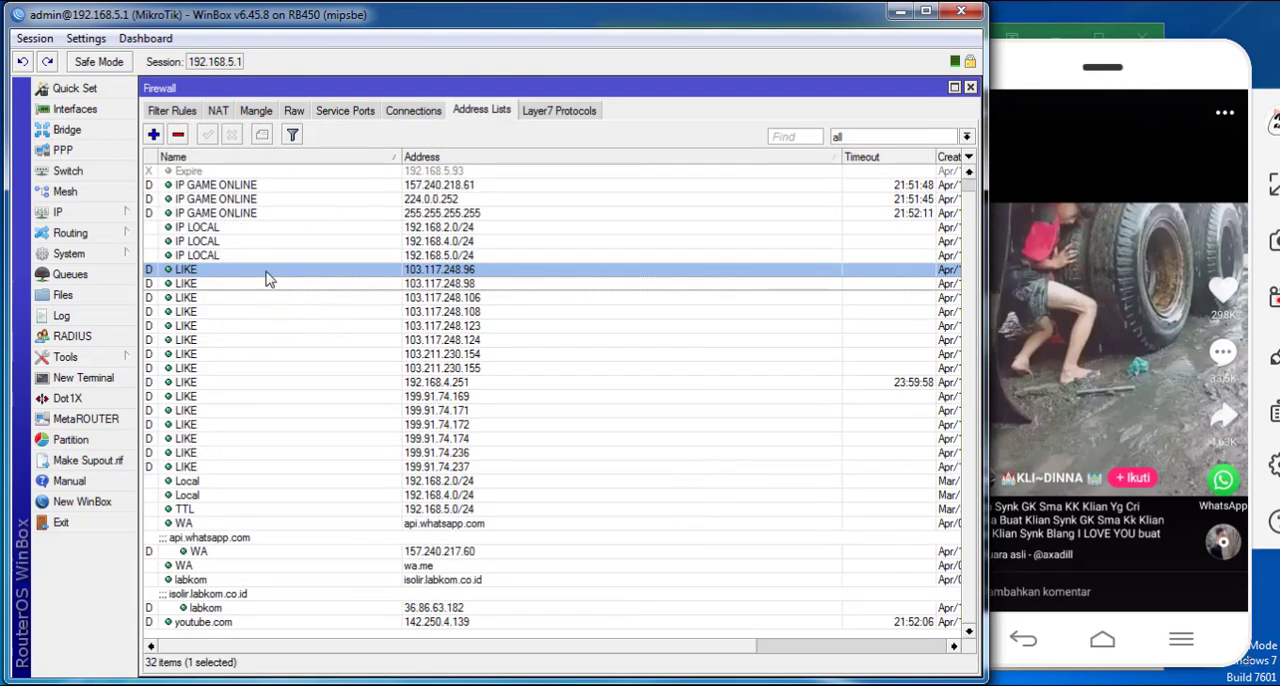
{"action": "left_click", "coordinate": [249, 467]}
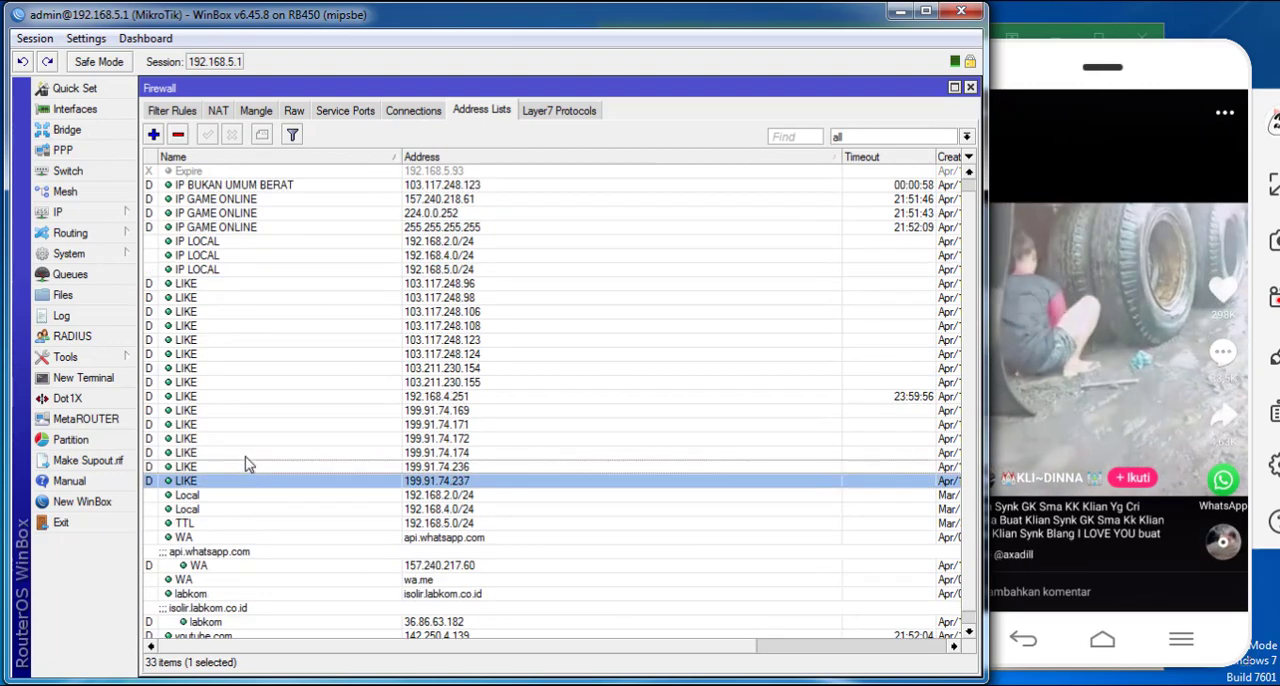
- Return to the raw rules, check the settings of the "drop like" rule and enable it
{"action": "left_click", "coordinate": [189, 111]}
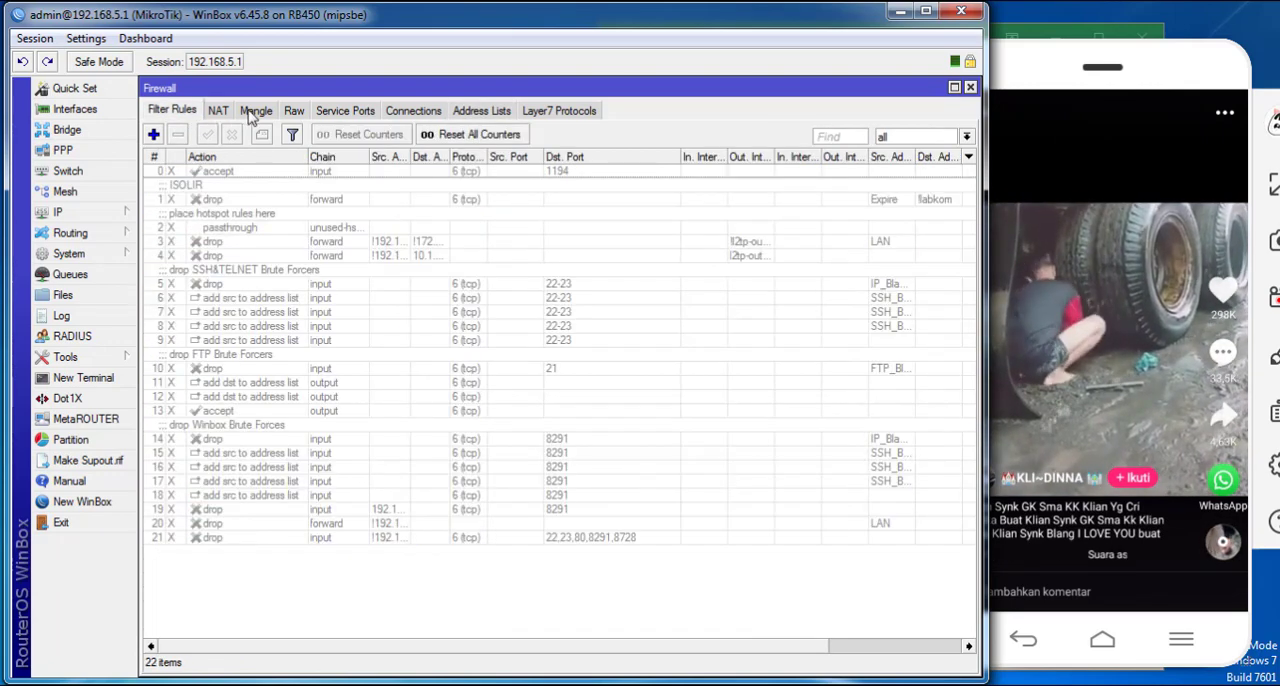
{"action": "left_click", "coordinate": [253, 112]}
{"action": "left_click", "coordinate": [294, 111]}
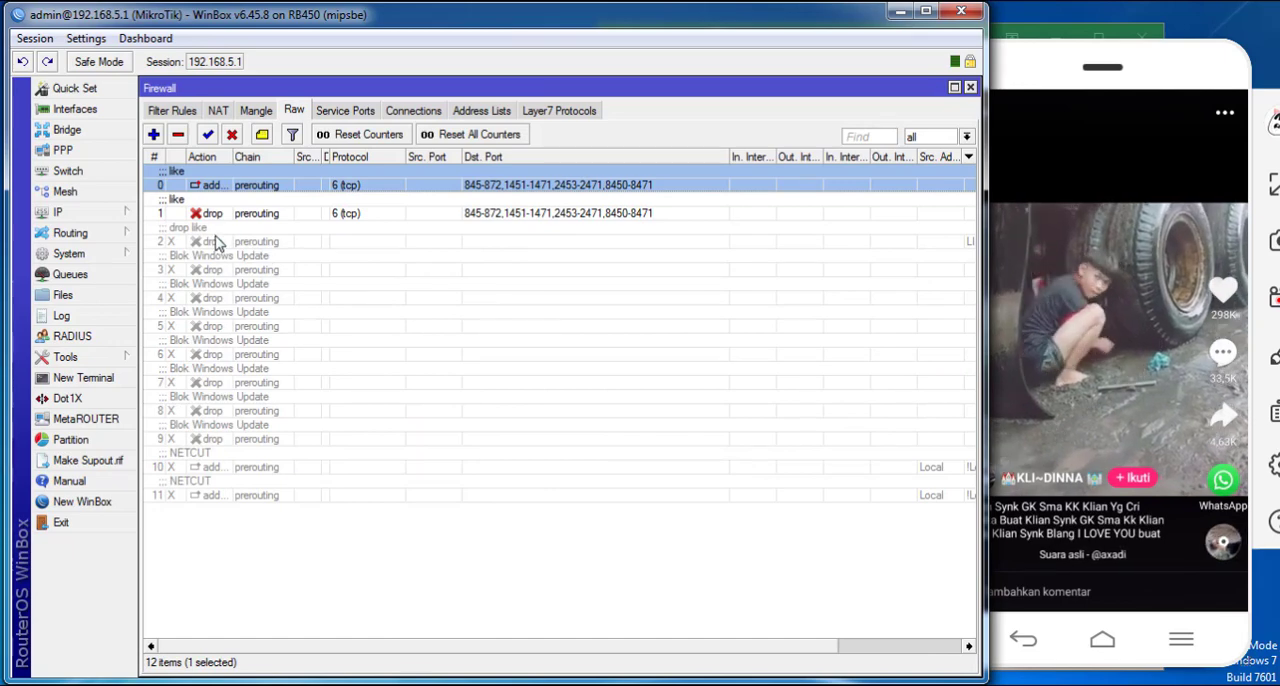
{"action": "double_click", "coordinate": [217, 244]}
{"action": "left_click", "coordinate": [168, 182]}
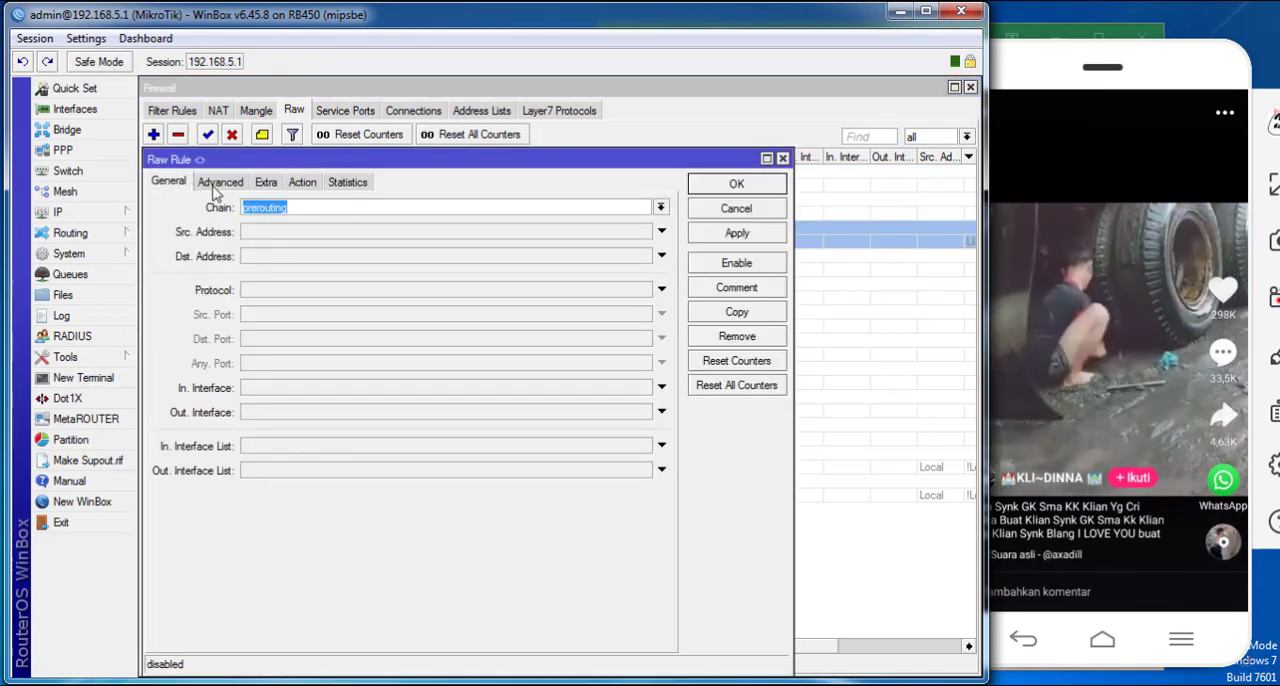
{"action": "left_click", "coordinate": [219, 182]}
{"action": "left_click", "coordinate": [301, 183]}
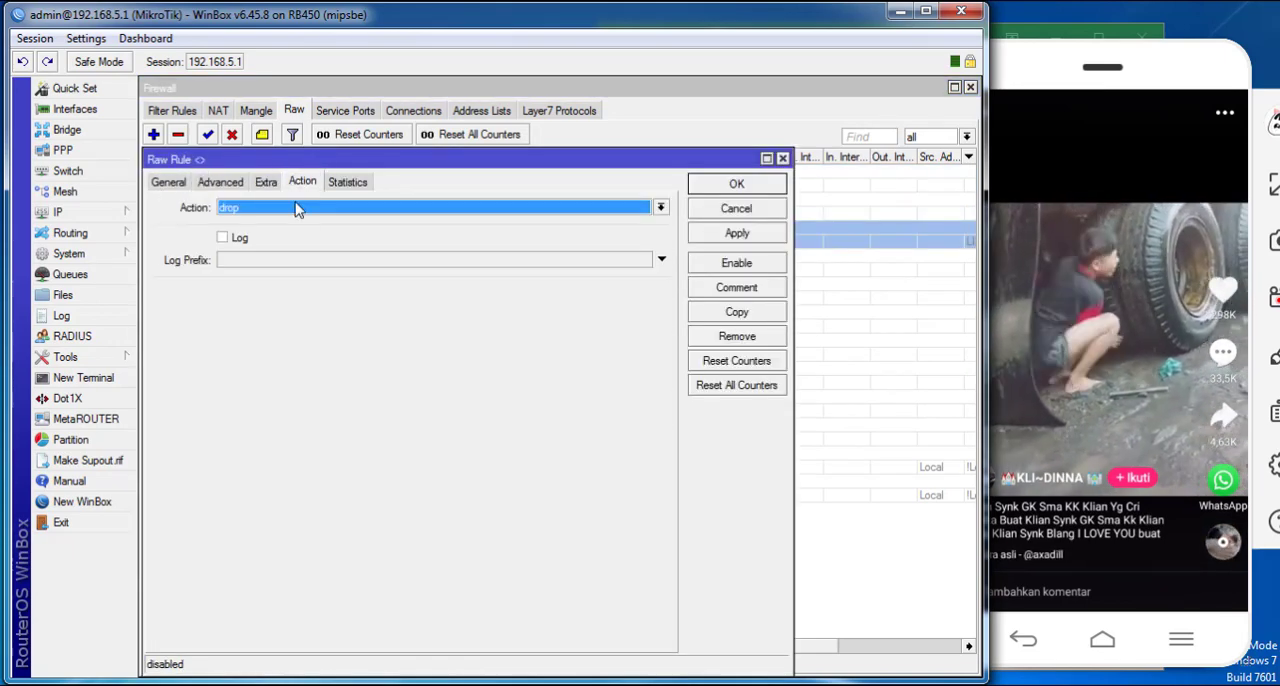
{"action": "left_click", "coordinate": [716, 185]}
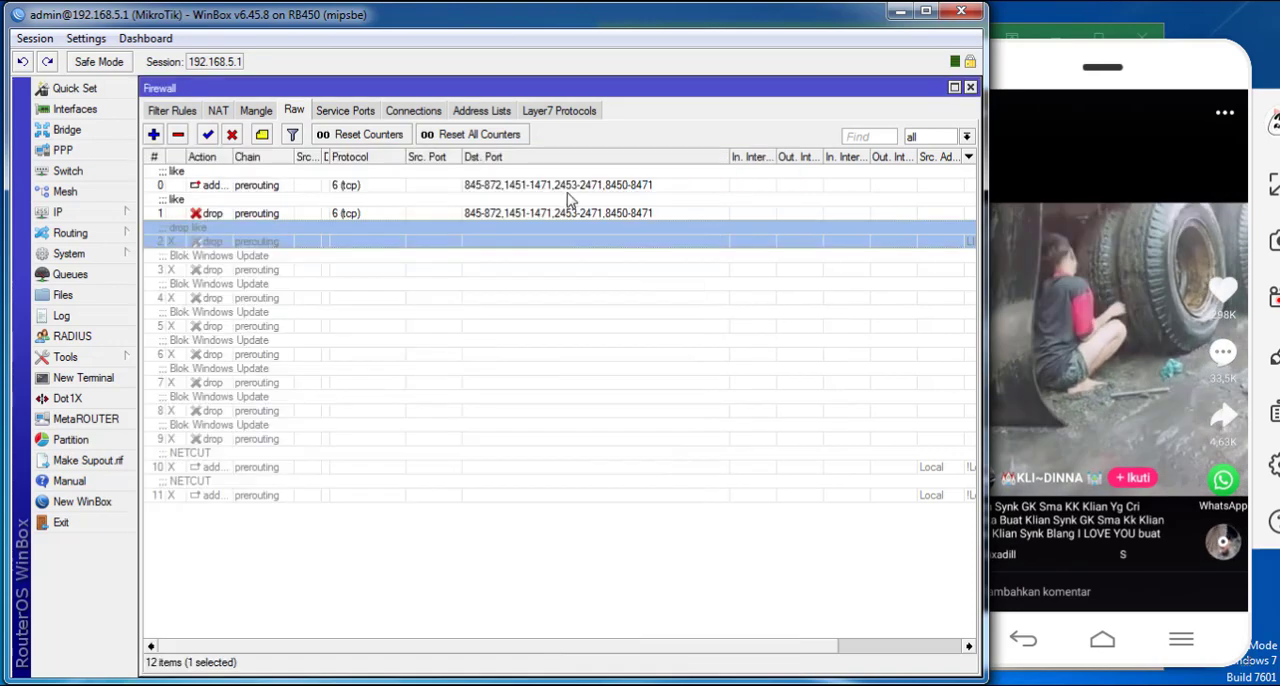
{"action": "left_click", "coordinate": [206, 135]}
- Reset all raw rule counters, review the add-to-address-list rule and compare the like rules' byte and packet counts
{"action": "left_click_drag", "start_coordinate": [676, 647], "coordinate": [620, 645]}
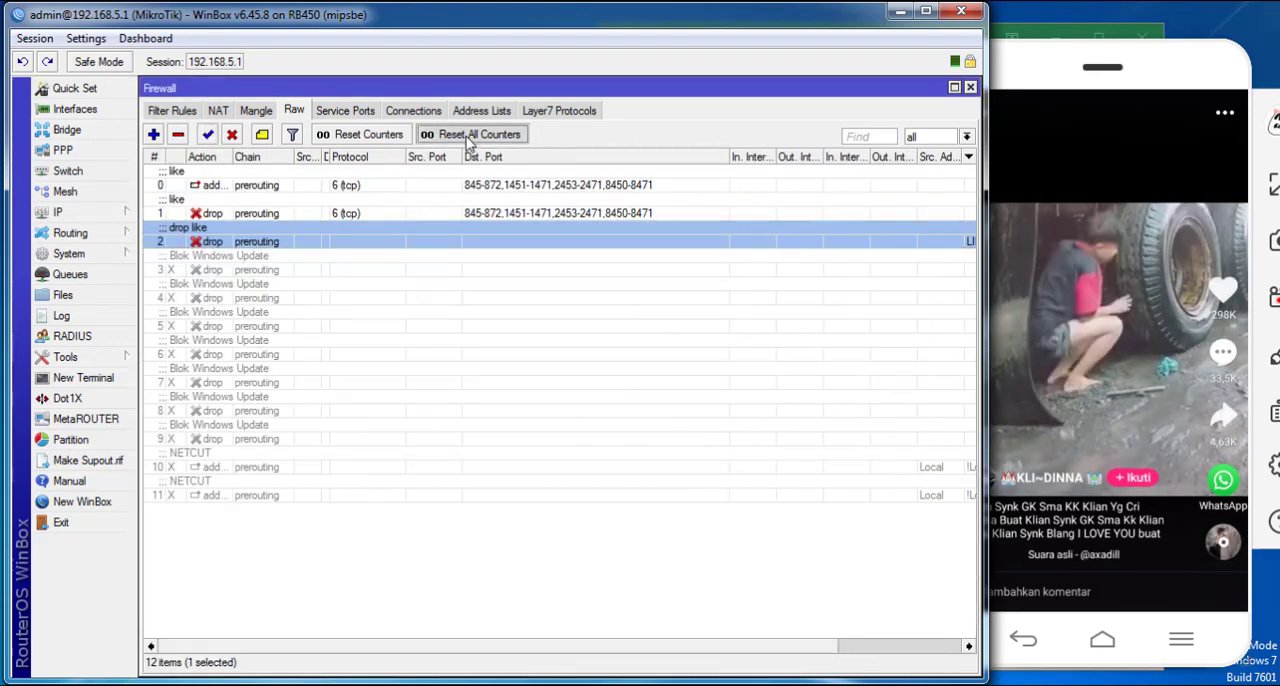
{"action": "double_click", "coordinate": [305, 185]}
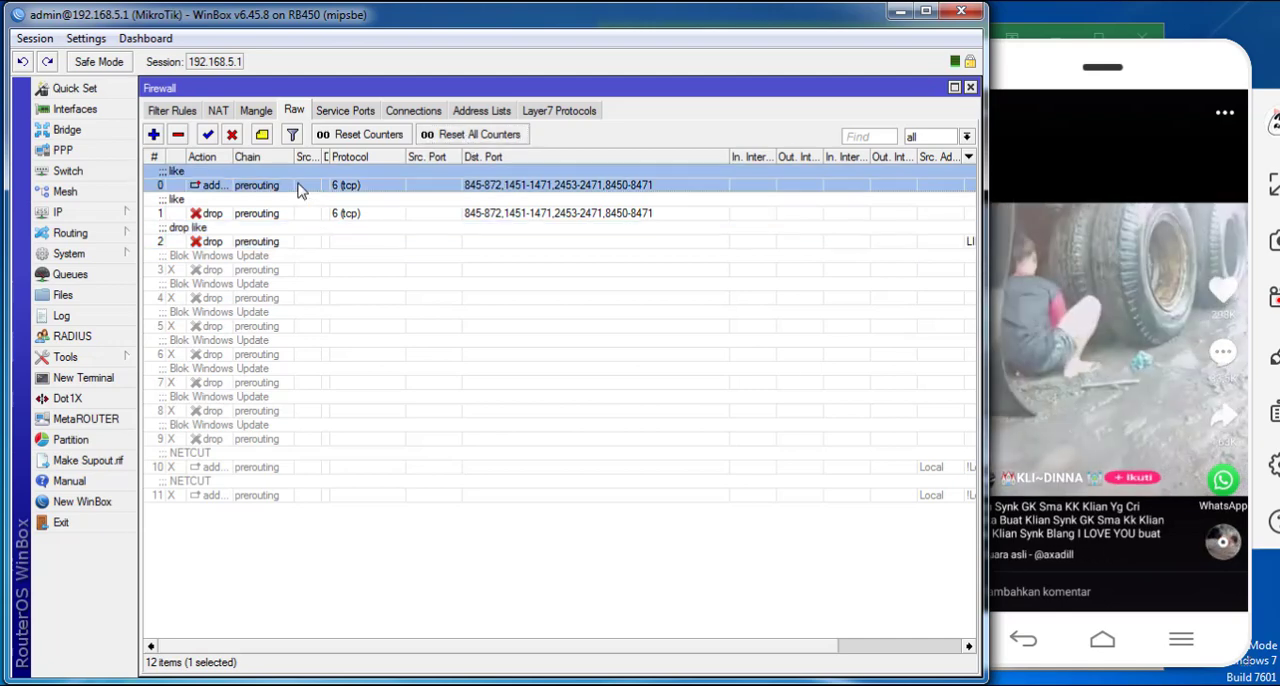
{"action": "left_click_drag", "start_coordinate": [400, 159], "coordinate": [463, 94]}
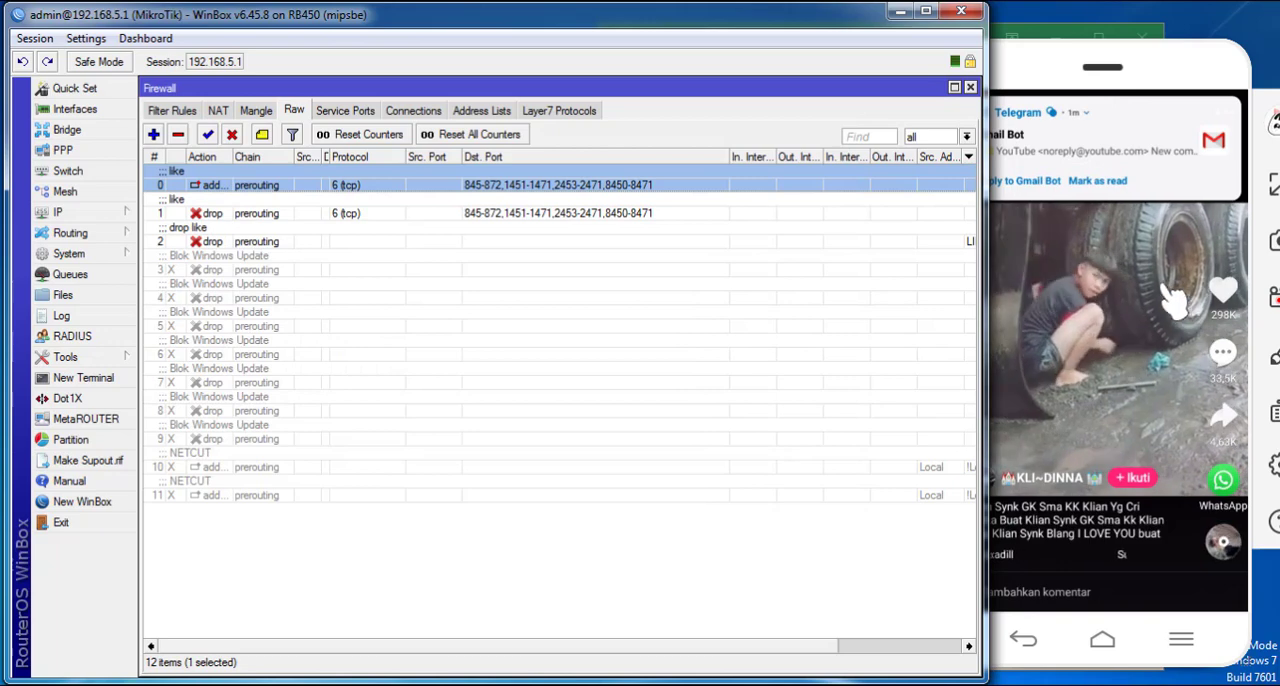
{"action": "left_click", "coordinate": [401, 216]}
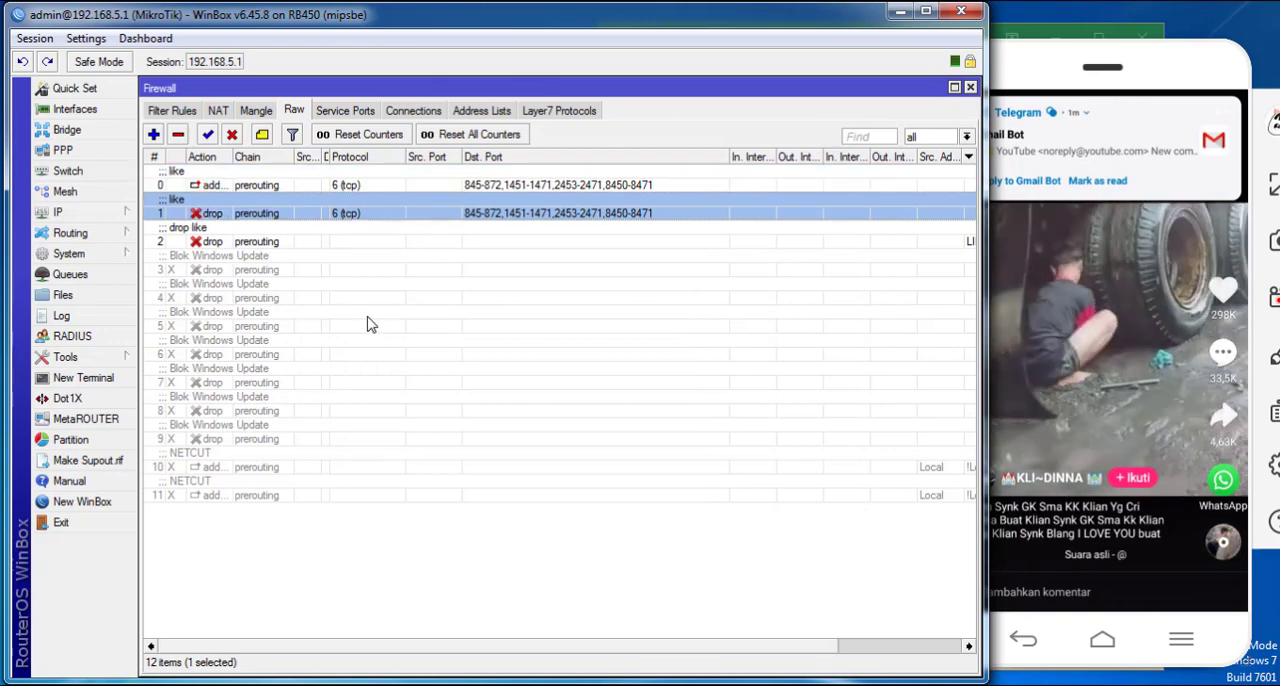
{"action": "left_click_drag", "start_coordinate": [614, 650], "coordinate": [720, 650]}
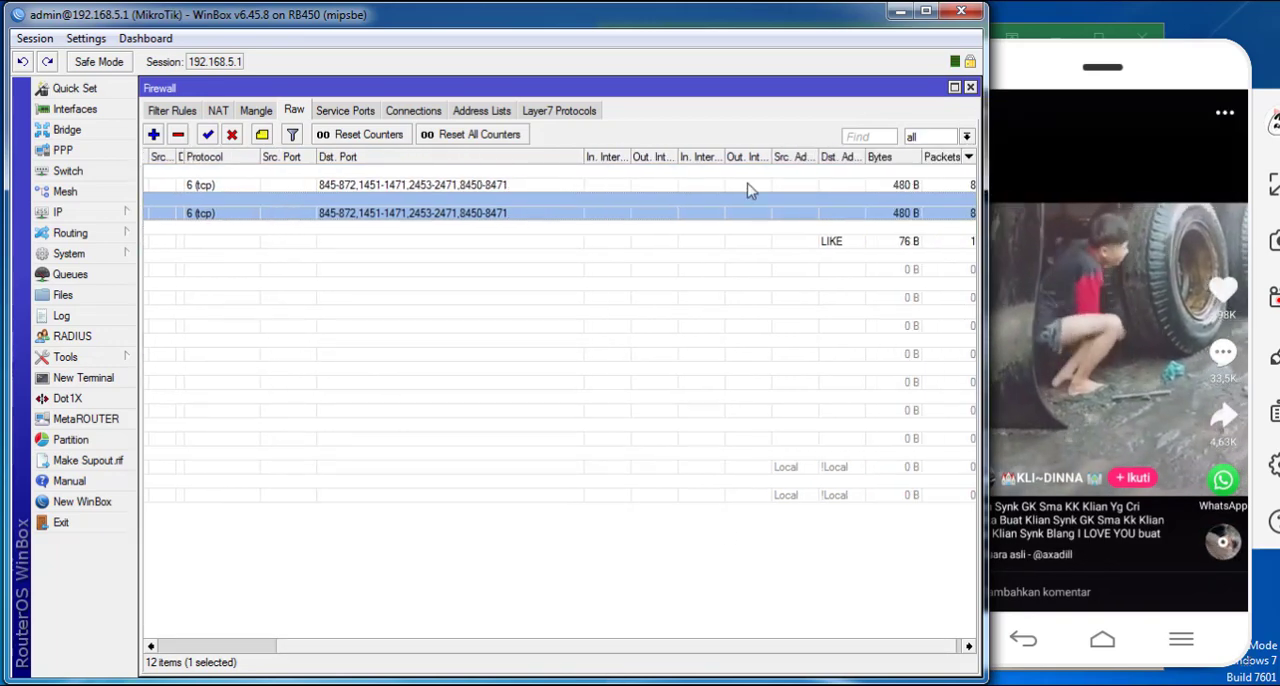
- Open Torch below the like rules, widen its protocol column and swipe through Likee videos to look for unblocked ports
{"action": "left_click", "coordinate": [100, 357]}
{"action": "left_click", "coordinate": [173, 610]}
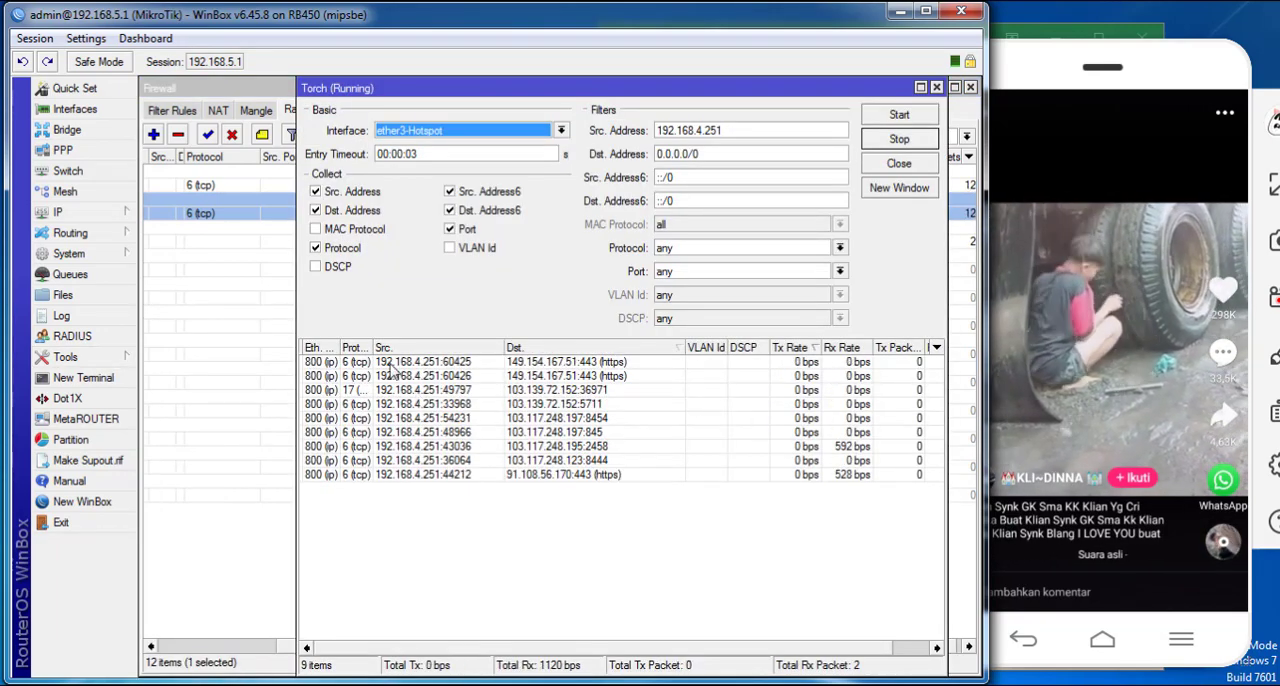
{"action": "left_click_drag", "start_coordinate": [372, 347], "coordinate": [410, 347]}
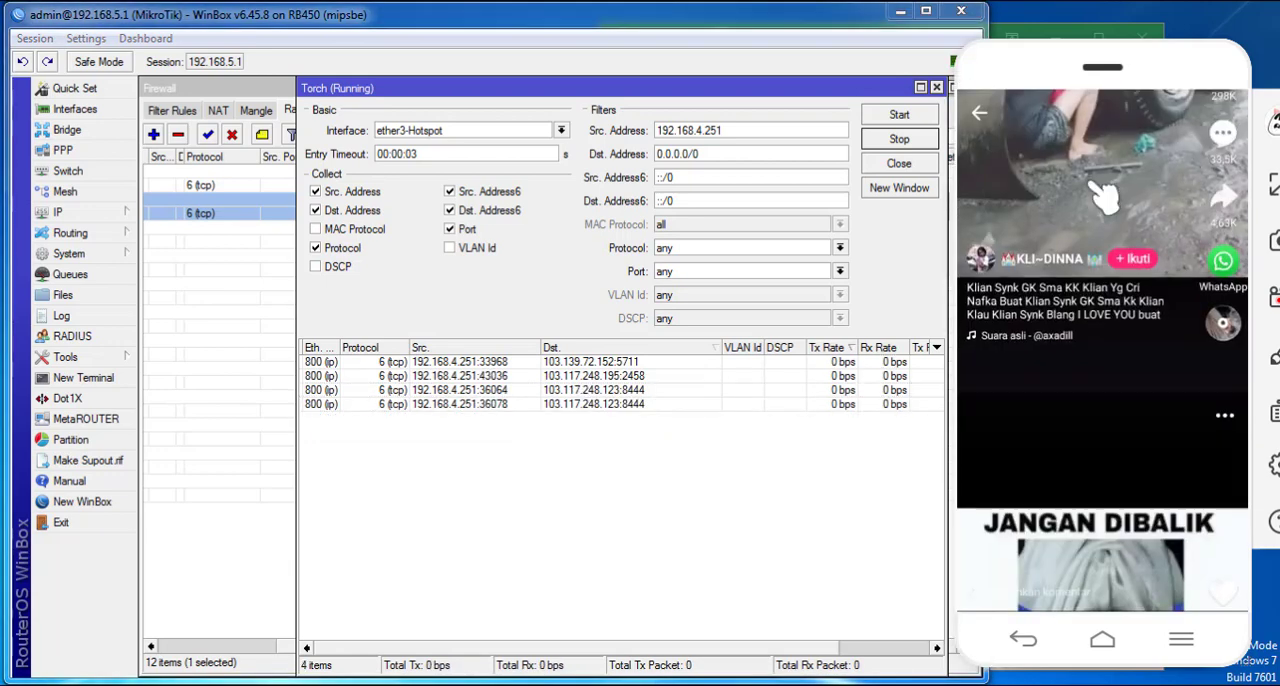
{"action": "left_click_drag", "start_coordinate": [702, 95], "coordinate": [666, 258]}
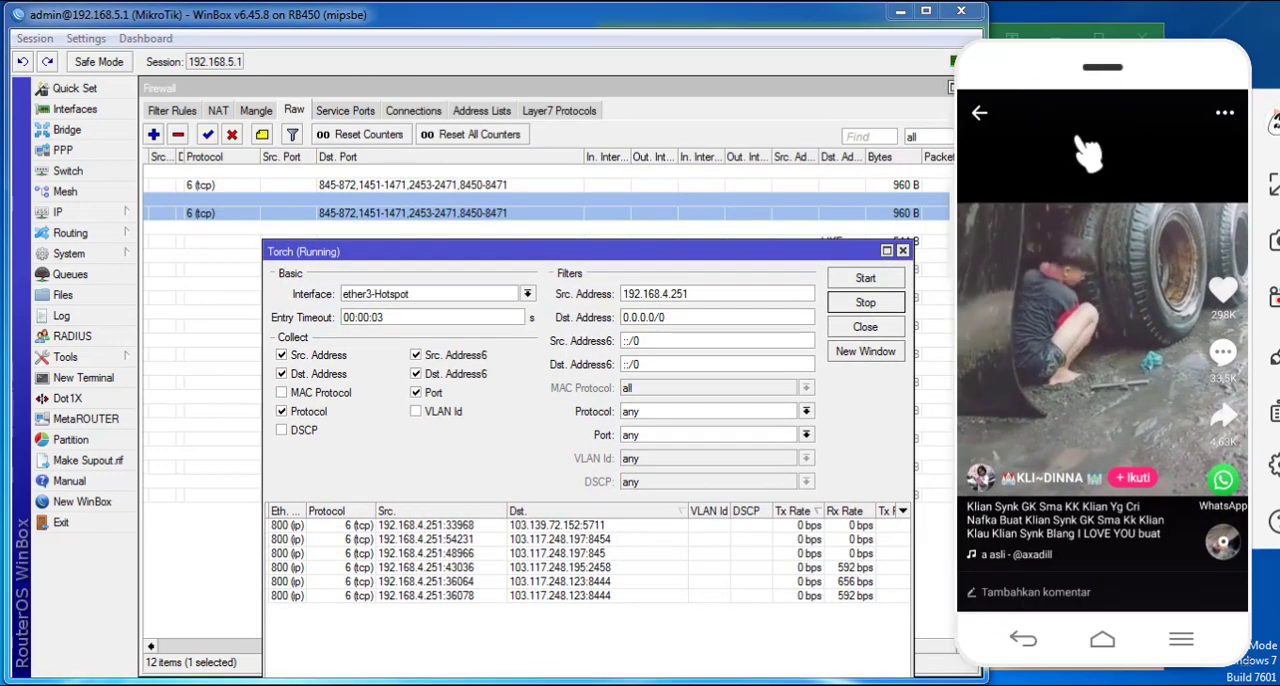
{"action": "left_click_drag", "start_coordinate": [1080, 143], "coordinate": [1068, 288]}
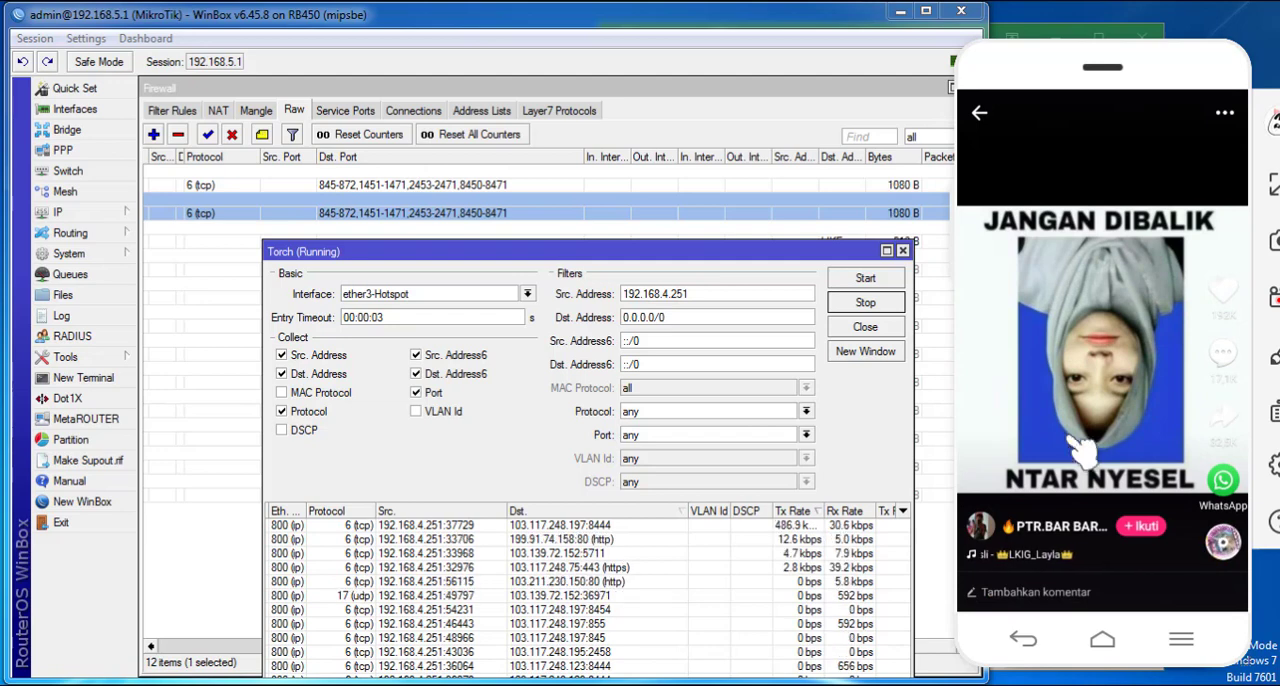
{"action": "left_click_drag", "start_coordinate": [1084, 452], "coordinate": [1115, 265]}
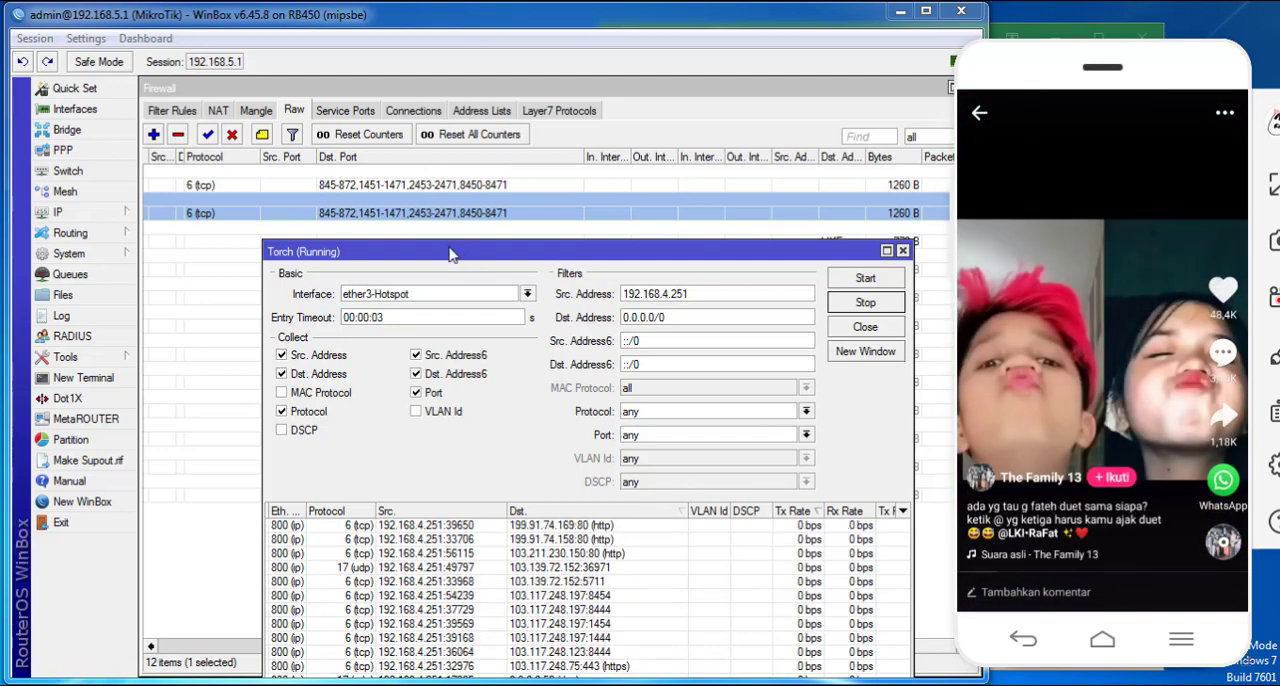
- Set the last destination port range of the tcp drop rule to 8444-8471 and save the rule
{"action": "double_click", "coordinate": [468, 219]}
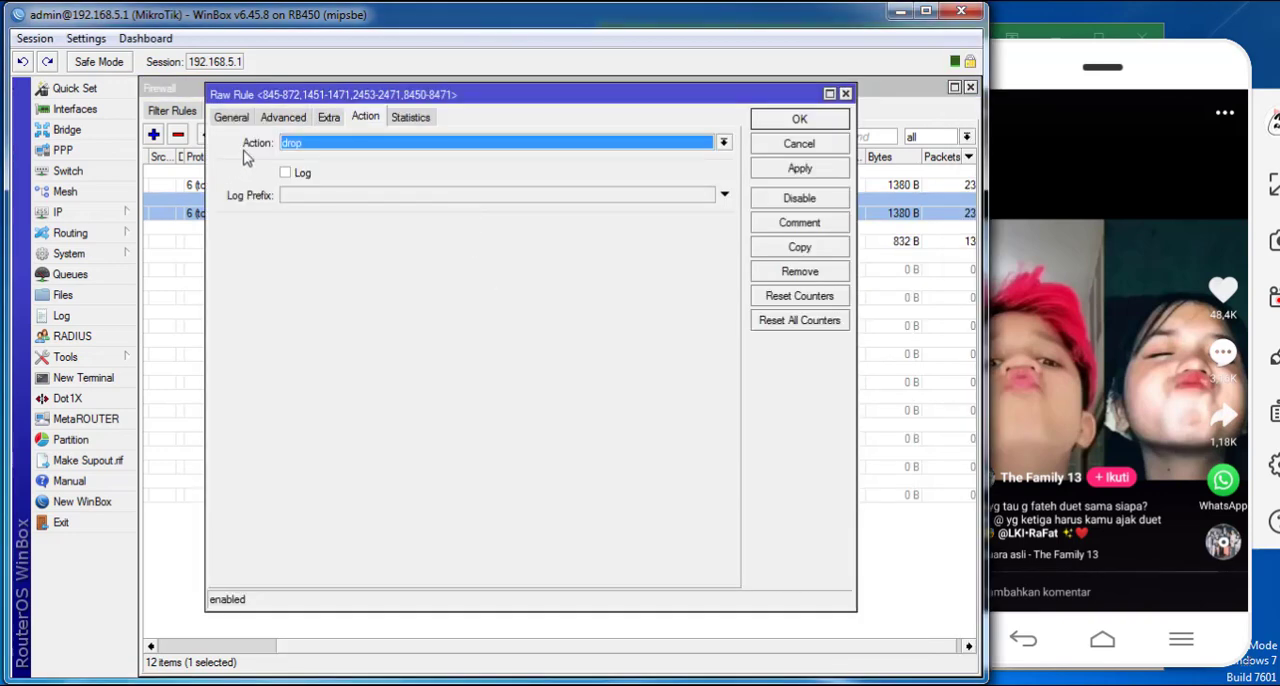
{"action": "left_click", "coordinate": [231, 117]}
{"action": "left_click", "coordinate": [474, 278]}
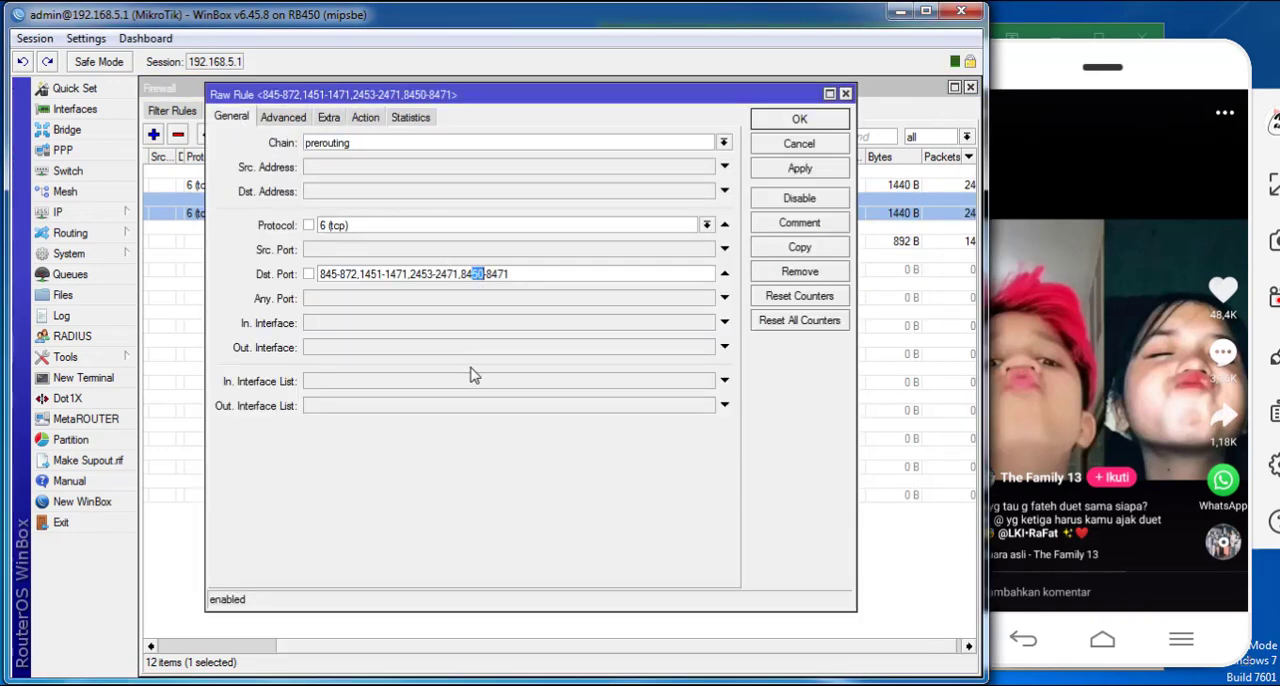
{"action": "left_click", "coordinate": [827, 177]}
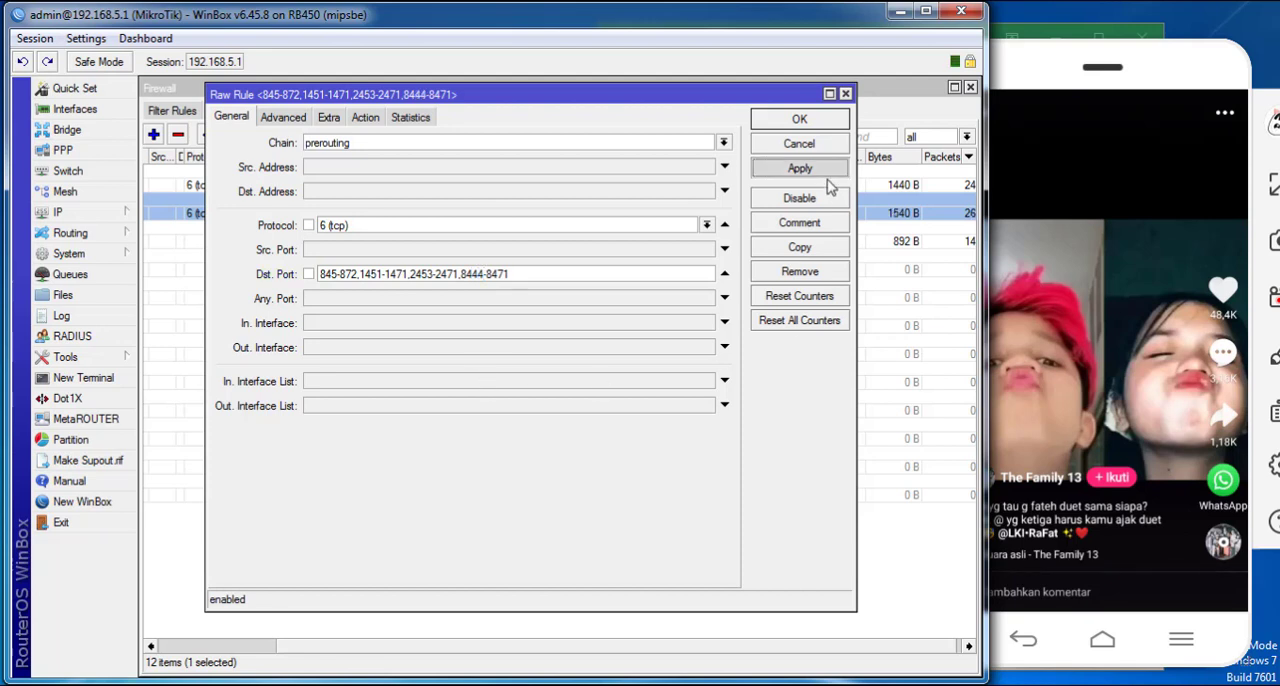
{"action": "left_click", "coordinate": [815, 122]}
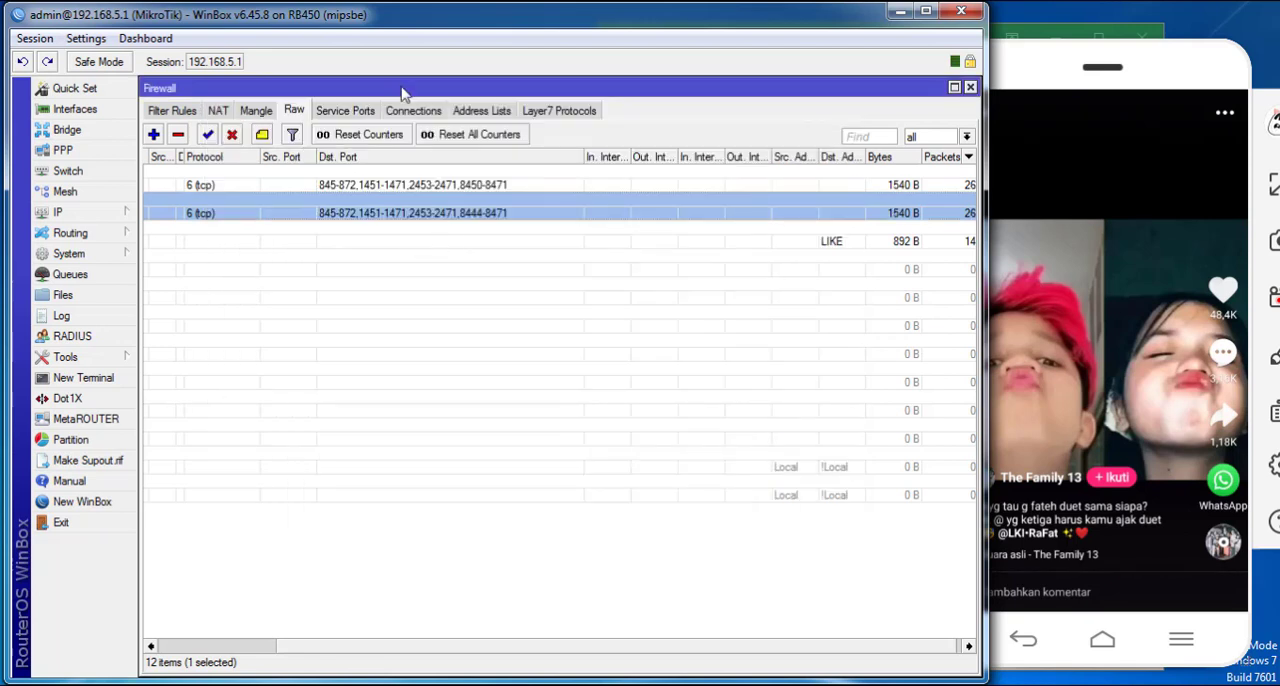
- Set the last destination port range of the add-to-address-list rule to 8444-8471 and save it
{"action": "double_click", "coordinate": [355, 184]}
{"action": "left_click", "coordinate": [474, 273]}
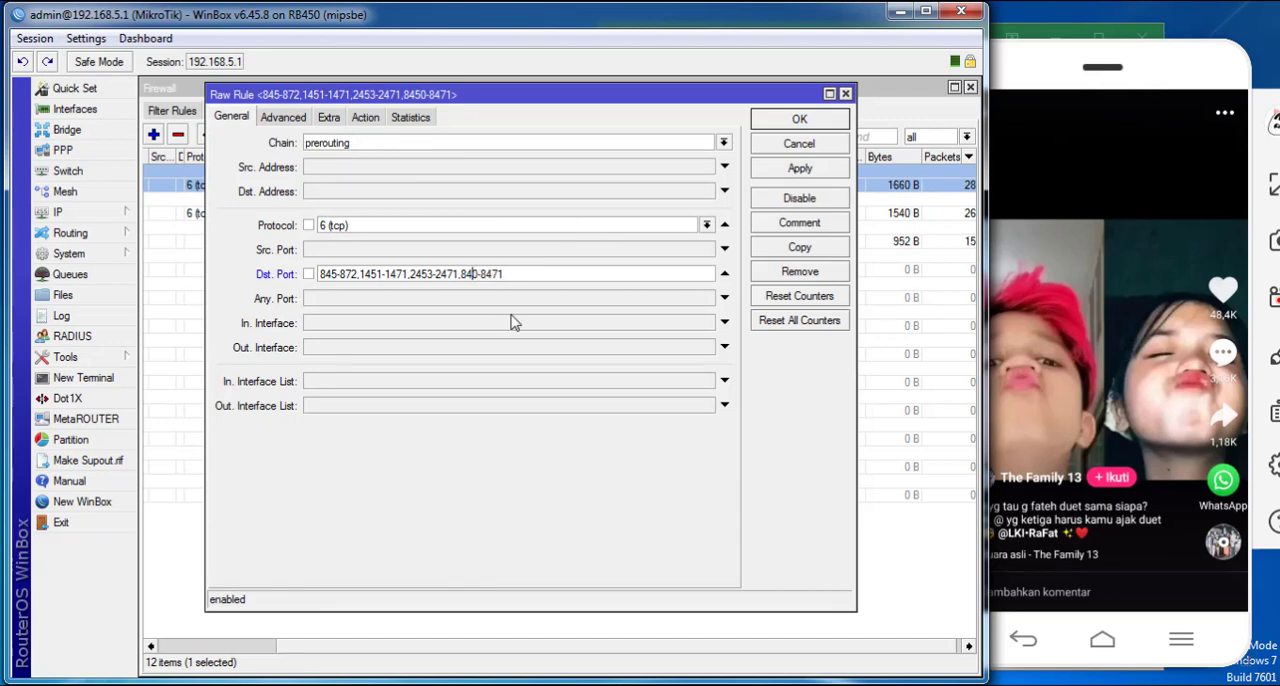
{"action": "left_click", "coordinate": [768, 168]}
{"action": "left_click", "coordinate": [779, 118]}
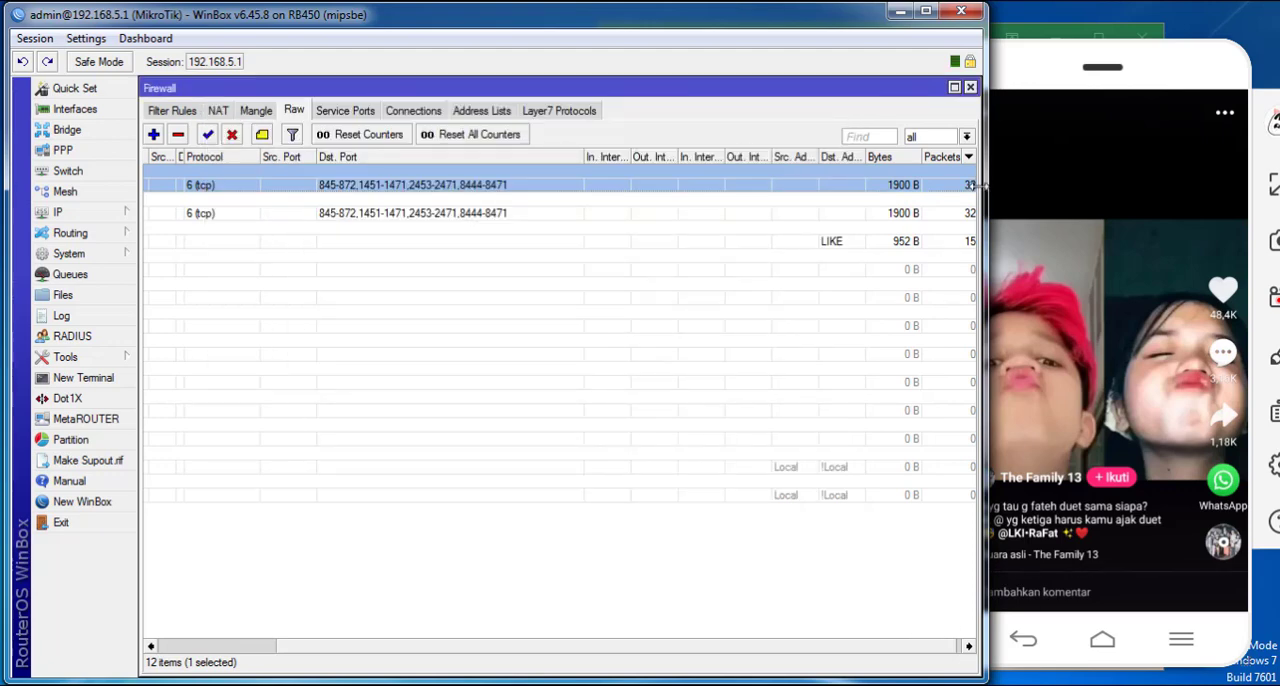
- Reopen Torch and arrange it with the Firewall window so the like rules stay visible above the traffic list
{"action": "left_click_drag", "start_coordinate": [927, 88], "coordinate": [935, 289]}
{"action": "left_click_drag", "start_coordinate": [812, 254], "coordinate": [833, 119]}
{"action": "left_click_drag", "start_coordinate": [256, 290], "coordinate": [256, 160]}
{"action": "left_click_drag", "start_coordinate": [330, 118], "coordinate": [344, 351]}
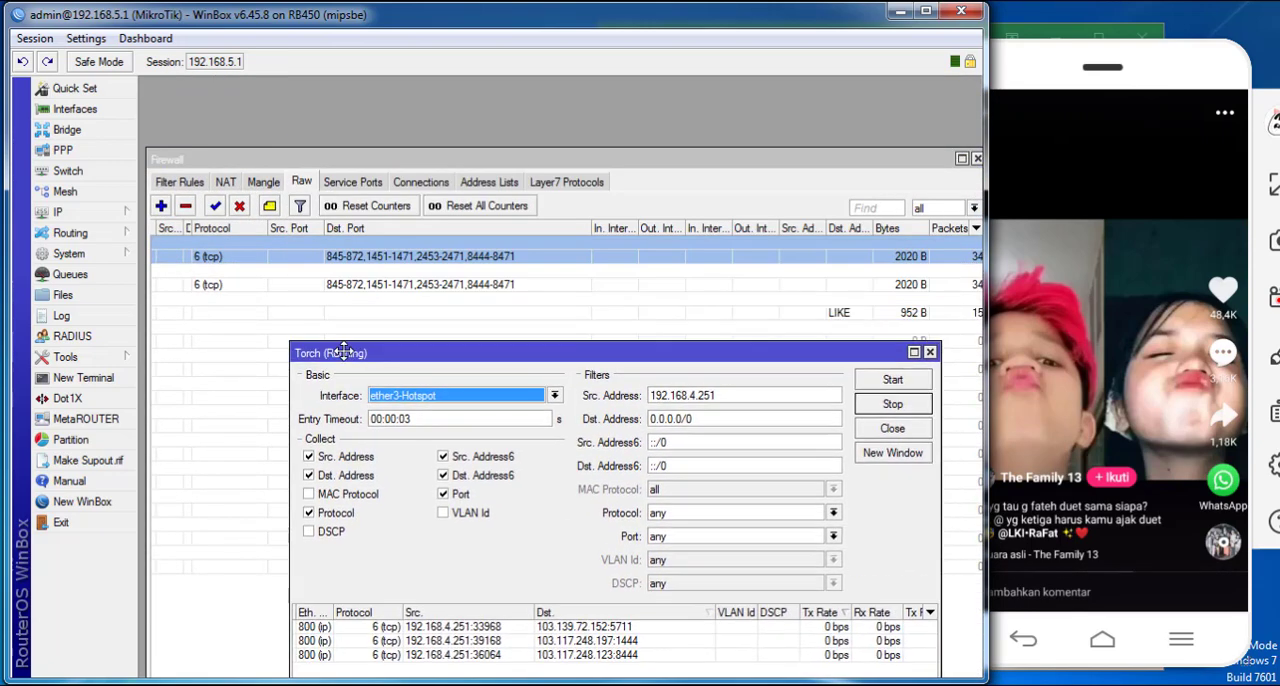
- Swipe through Likee videos on the phone while watching the destination ports used by 192.168.4.251 in Torch, keeping Torch below the first like rule
{"action": "left_click_drag", "start_coordinate": [1046, 345], "coordinate": [1105, 190]}
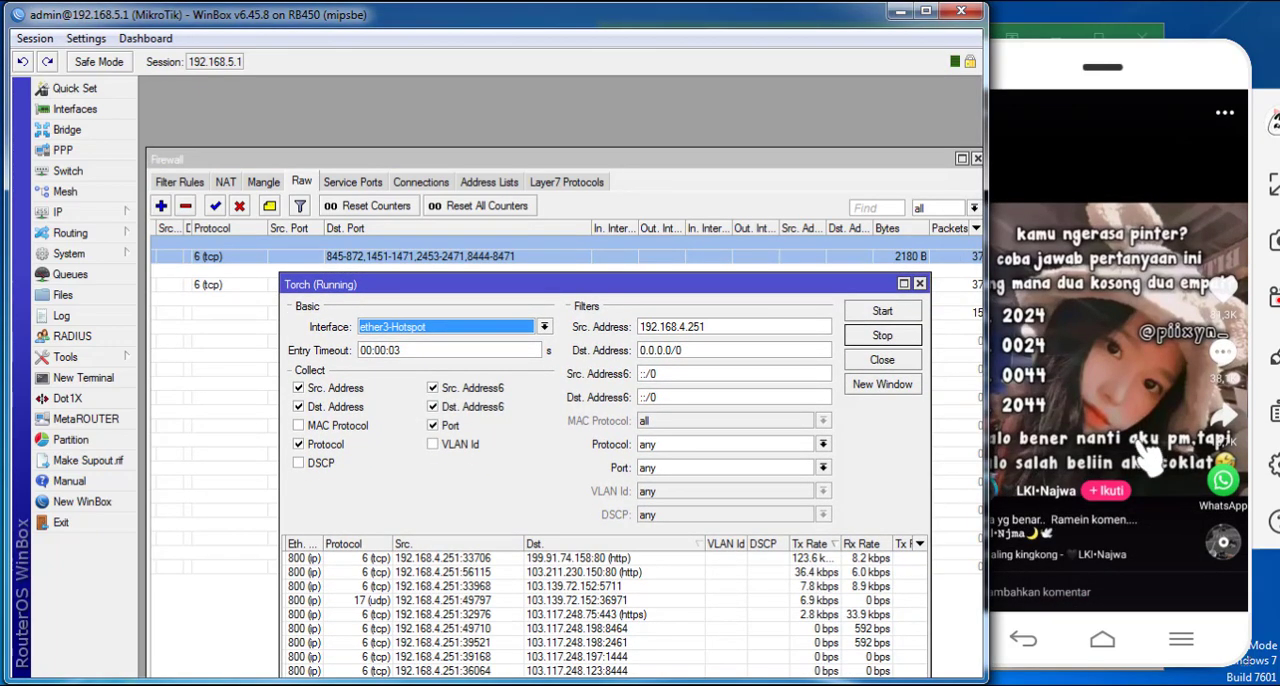
{"action": "left_click_drag", "start_coordinate": [1138, 441], "coordinate": [1140, 235]}
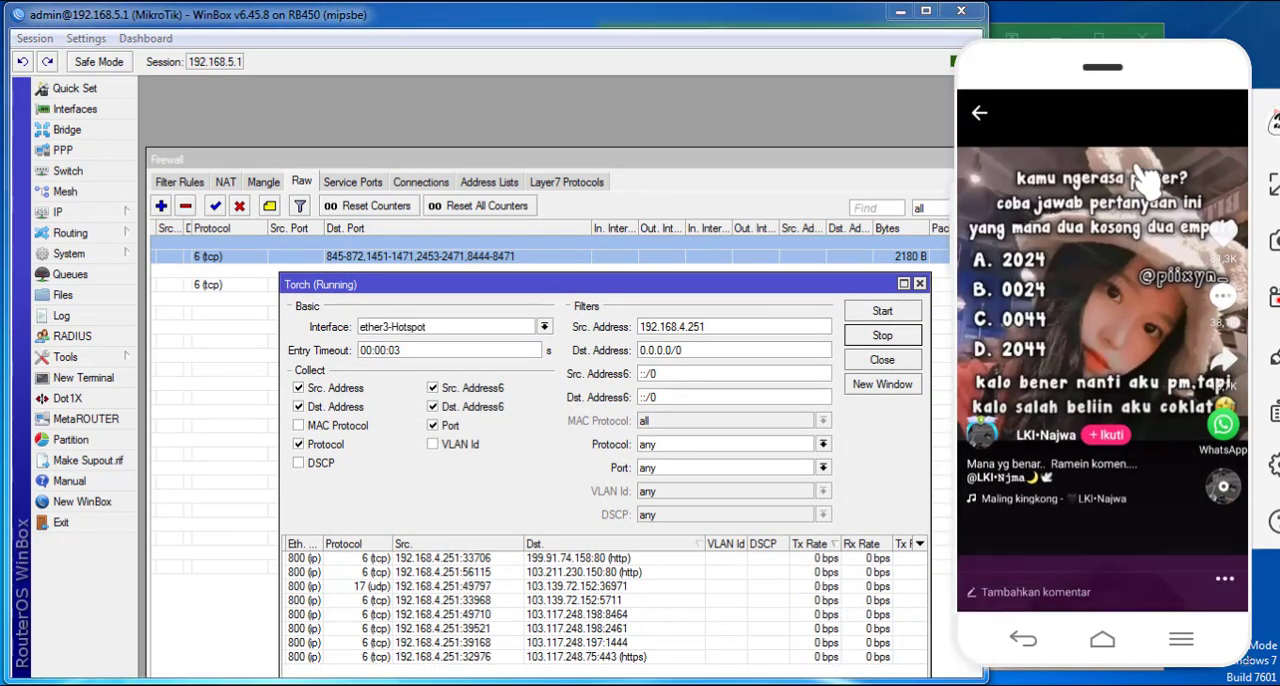
{"action": "left_click_drag", "start_coordinate": [1080, 422], "coordinate": [1061, 141]}
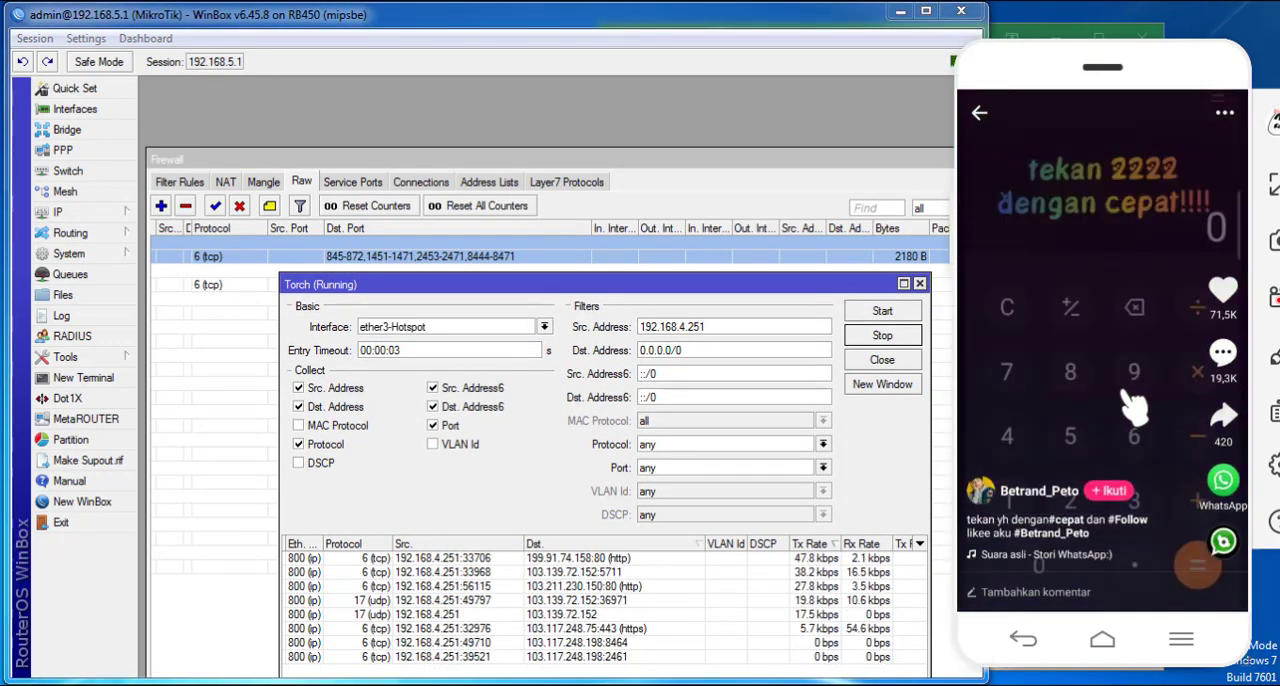
{"action": "left_click_drag", "start_coordinate": [1142, 452], "coordinate": [1133, 348]}
{"action": "left_click_drag", "start_coordinate": [1152, 400], "coordinate": [1148, 93]}
{"action": "left_click_drag", "start_coordinate": [1151, 375], "coordinate": [1158, 131]}
{"action": "left_click_drag", "start_coordinate": [1151, 400], "coordinate": [1177, 166]}
{"action": "left_click_drag", "start_coordinate": [1125, 444], "coordinate": [1151, 220]}
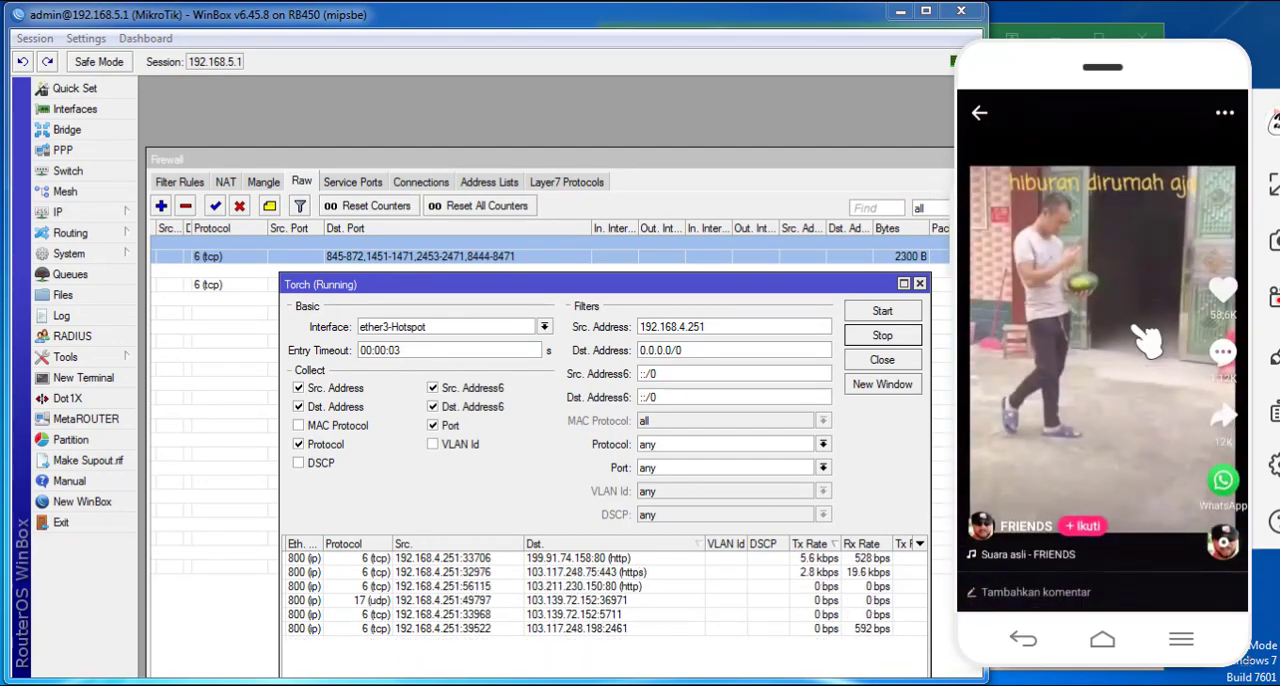
{"action": "left_click_drag", "start_coordinate": [1160, 420], "coordinate": [1150, 230]}
{"action": "left_click_drag", "start_coordinate": [1113, 430], "coordinate": [1110, 240]}
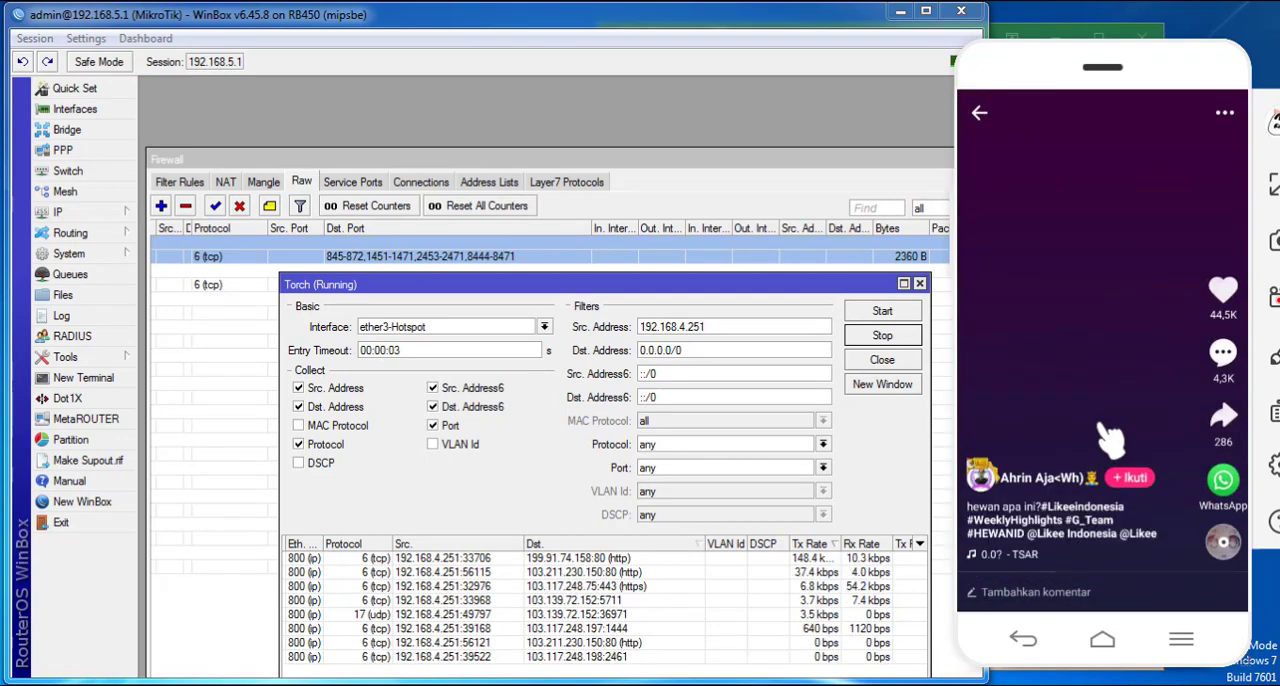
{"action": "left_click_drag", "start_coordinate": [1094, 423], "coordinate": [1089, 131]}
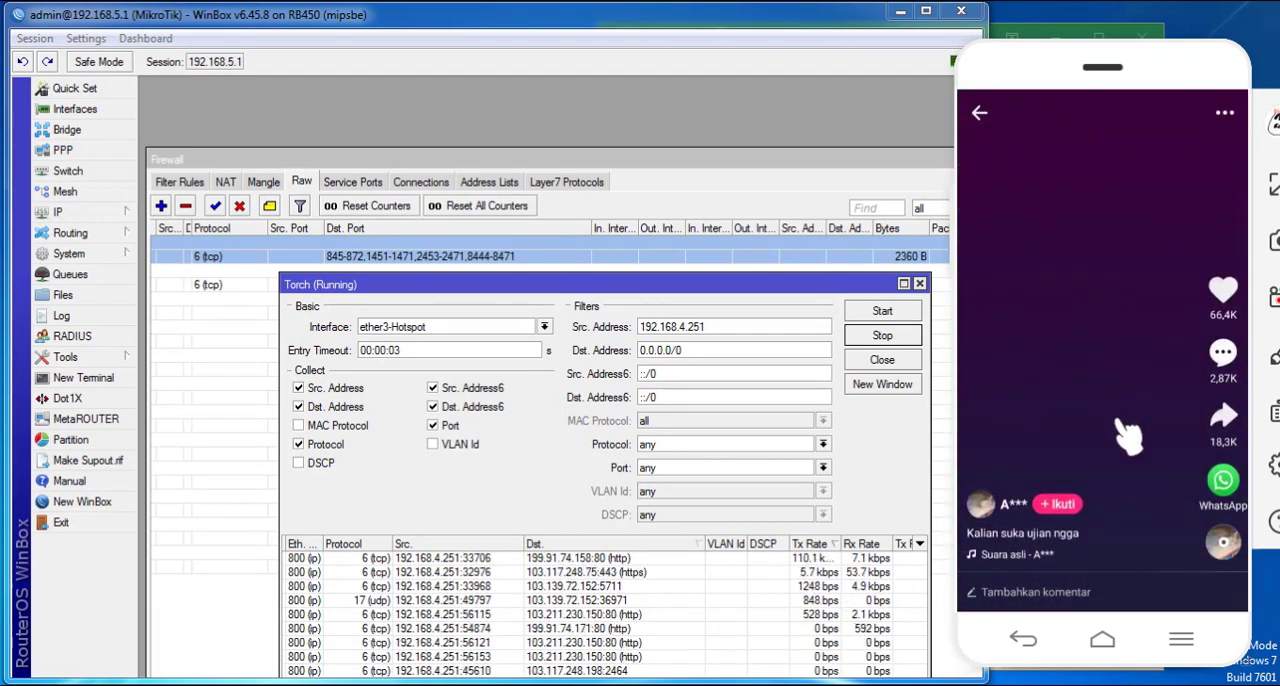
{"action": "left_click_drag", "start_coordinate": [1161, 430], "coordinate": [1152, 226]}
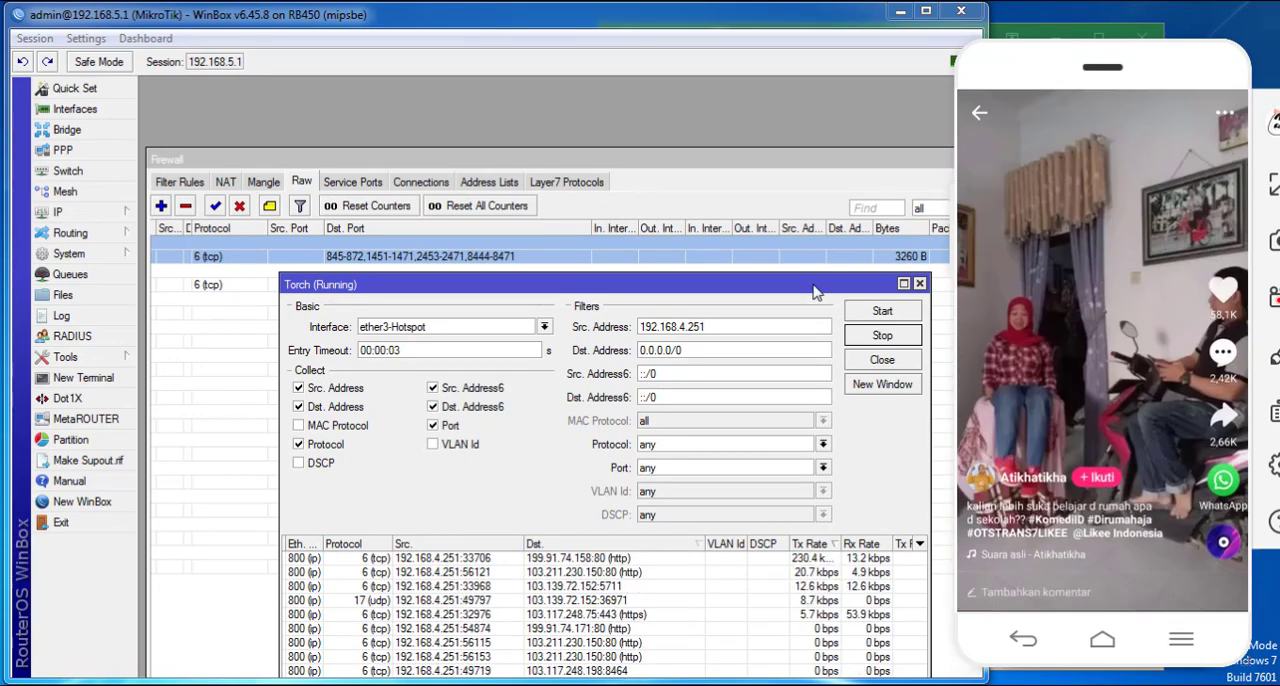
{"action": "mouse_move", "coordinate": [814, 285]}
{"action": "left_mouse_down"}
{"action": "mouse_move", "coordinate": [824, 198]}
{"action": "mouse_move", "coordinate": [827, 267]}
{"action": "left_mouse_up"}
{"action": "left_click_drag", "start_coordinate": [1138, 442], "coordinate": [1120, 180]}
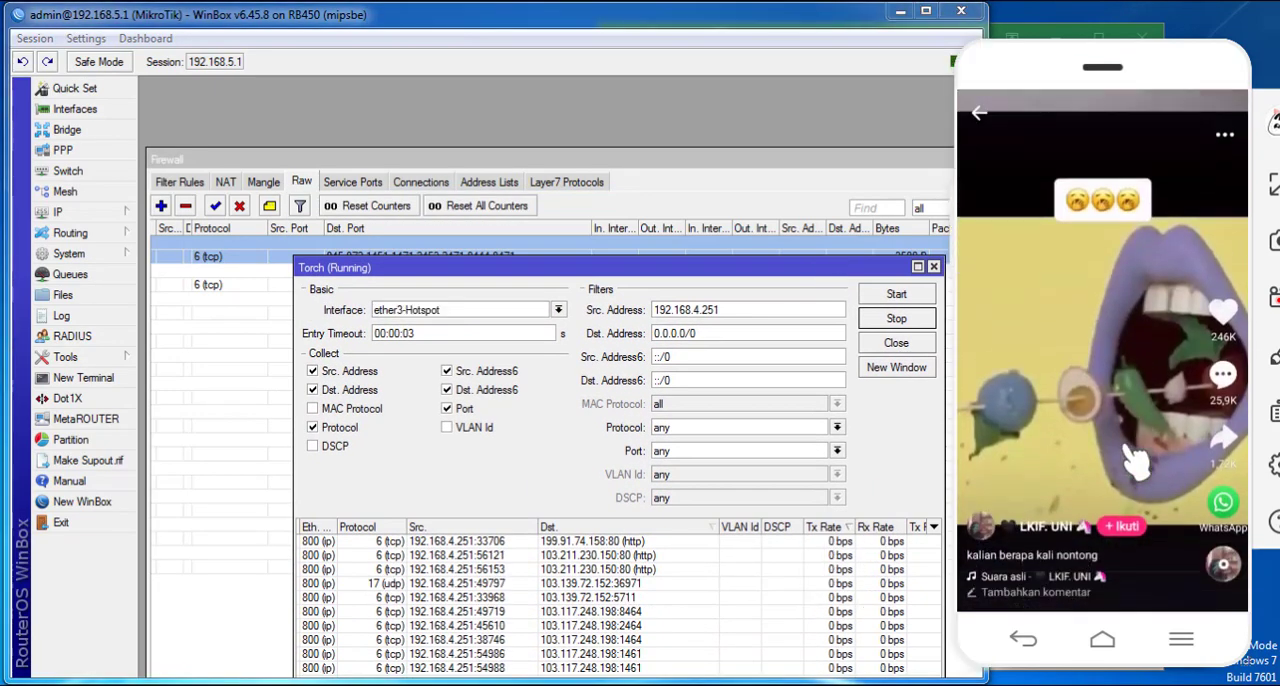
{"action": "left_click_drag", "start_coordinate": [1143, 428], "coordinate": [1130, 210]}
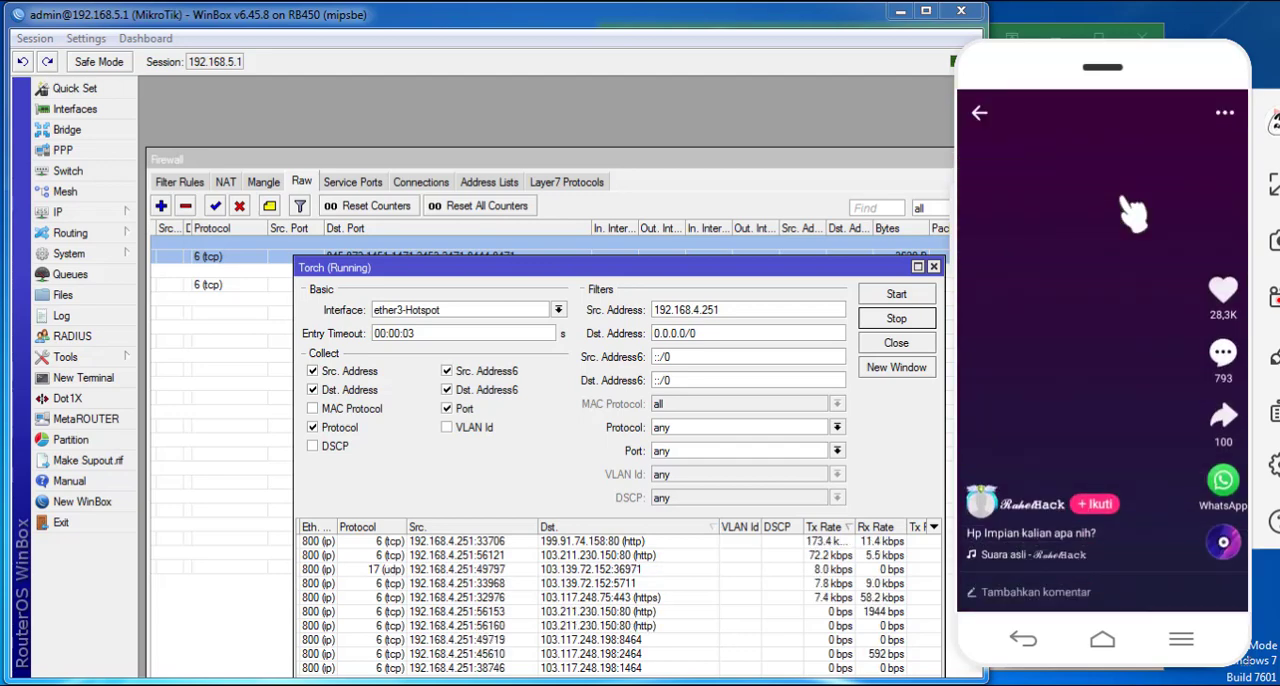
- Exit the video player, relaunch Likee on the phone and open a video from the Populer feed, keeping the like rule's ports visible above Torch
{"action": "left_click", "coordinate": [979, 113]}
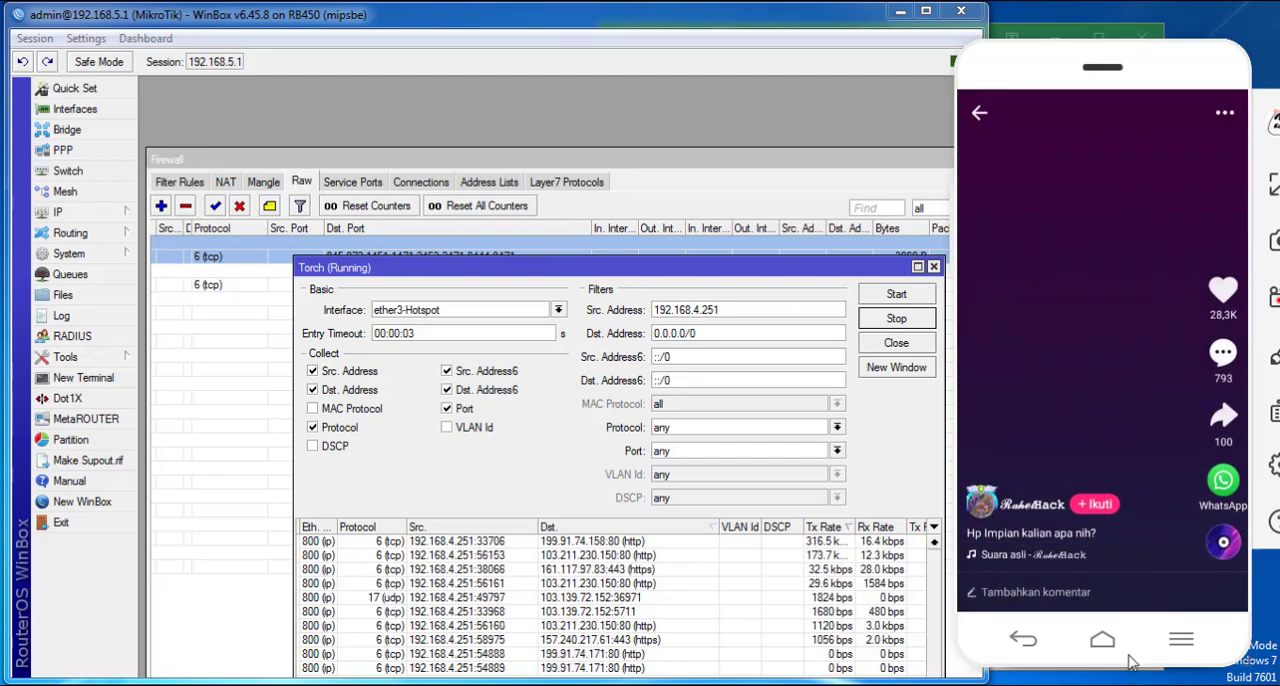
{"action": "left_click", "coordinate": [1072, 638]}
{"action": "left_click", "coordinate": [1072, 638]}
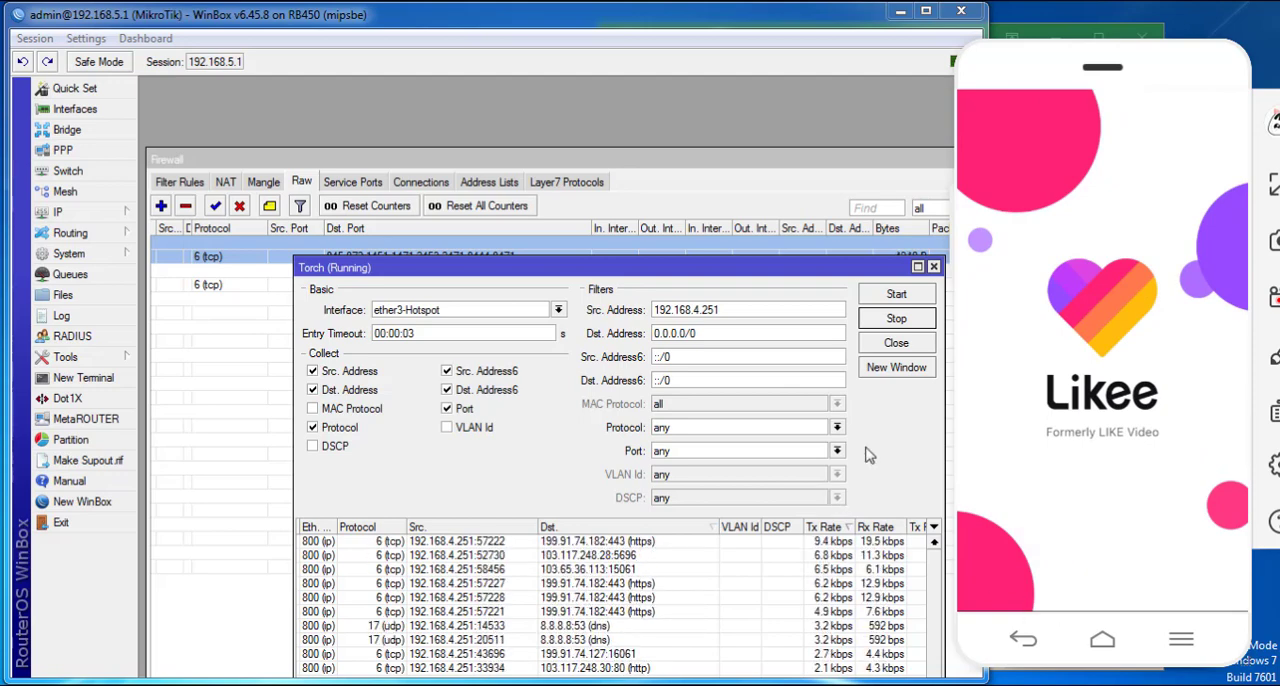
{"action": "left_click_drag", "start_coordinate": [832, 268], "coordinate": [829, 281]}
{"action": "left_click", "coordinate": [1147, 287]}
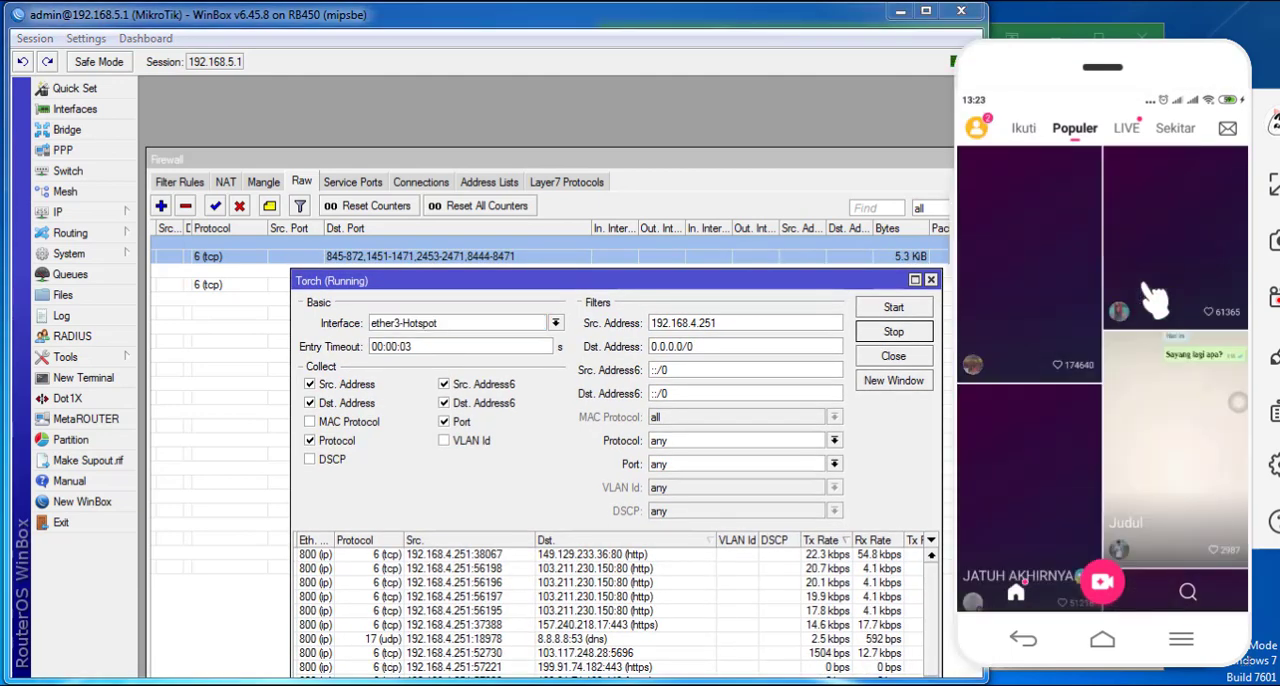
{"action": "left_click", "coordinate": [1164, 250]}
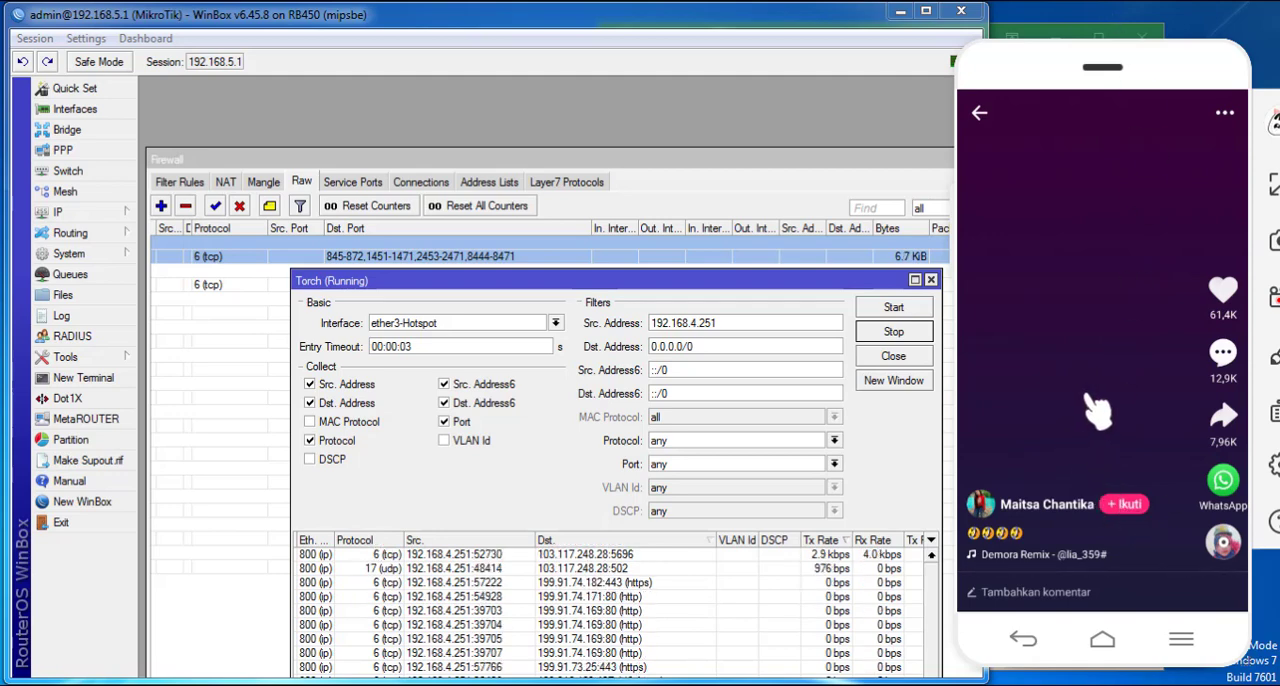
- Swipe through more videos in the relaunched Likee app and compare Torch's destination ports with the blocked ranges
{"action": "left_click_drag", "start_coordinate": [1146, 510], "coordinate": [1109, 157]}
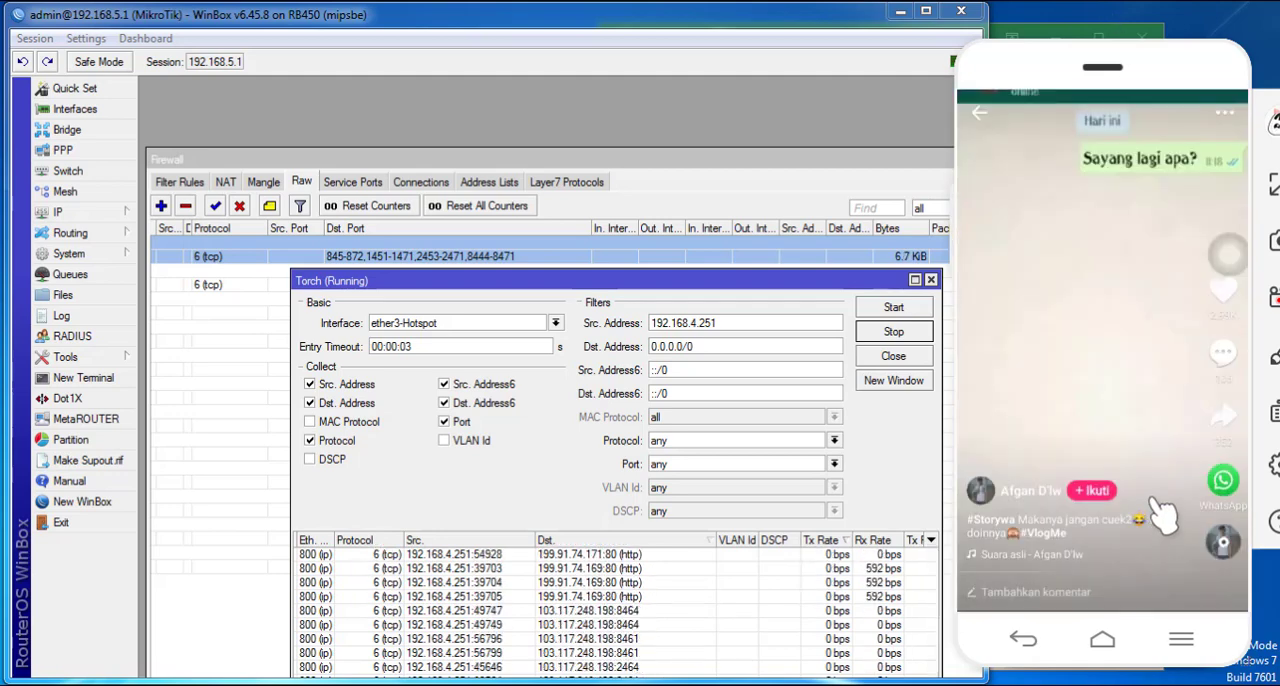
{"action": "left_click_drag", "start_coordinate": [1152, 500], "coordinate": [1154, 343]}
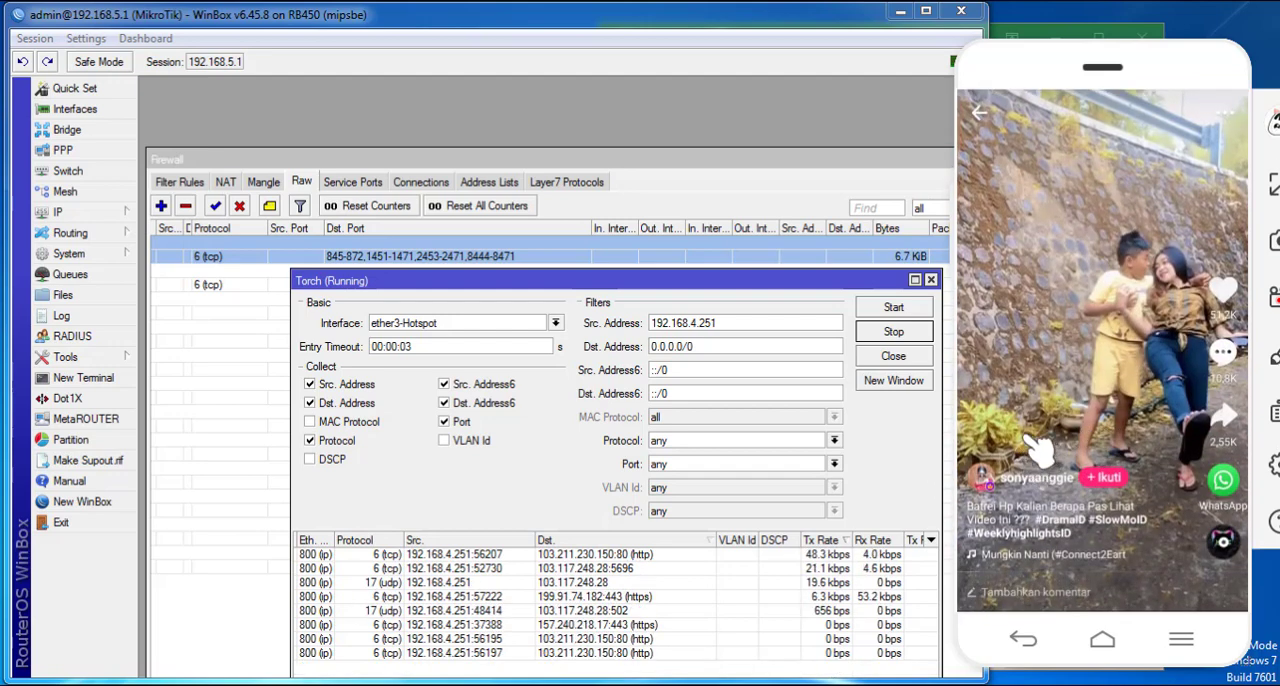
{"action": "left_click_drag", "start_coordinate": [1028, 437], "coordinate": [1057, 207]}
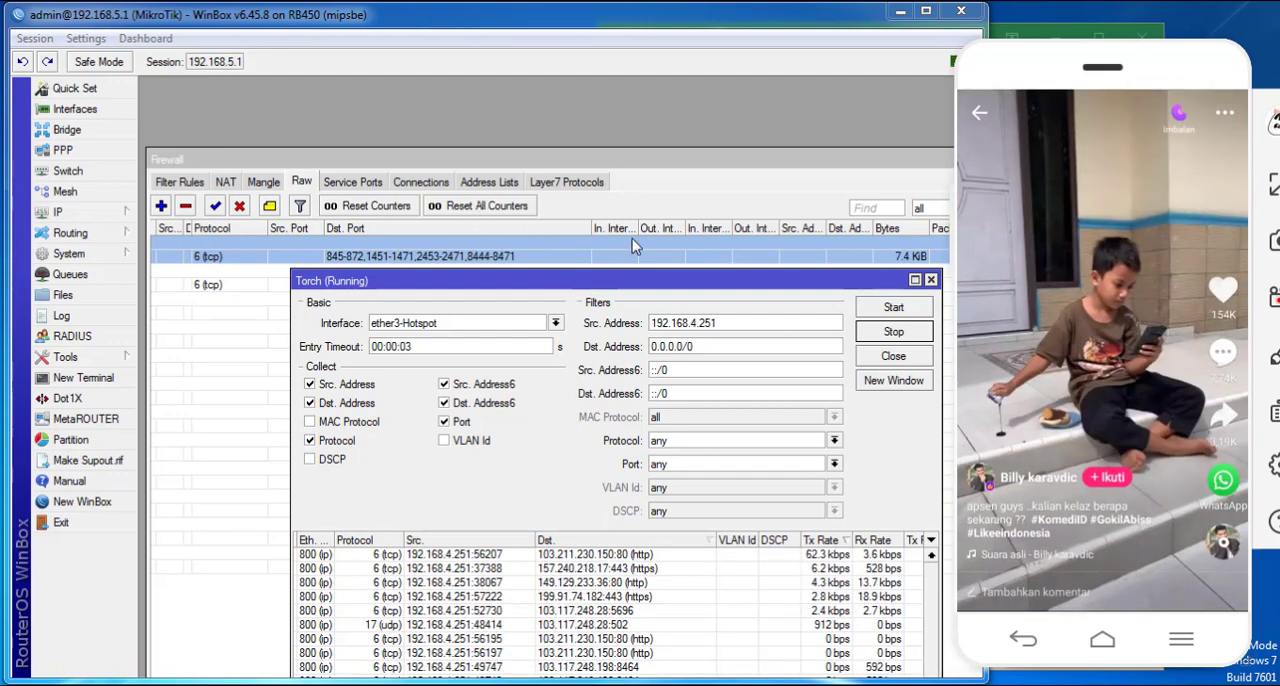
{"action": "left_click_drag", "start_coordinate": [1045, 397], "coordinate": [1076, 162]}
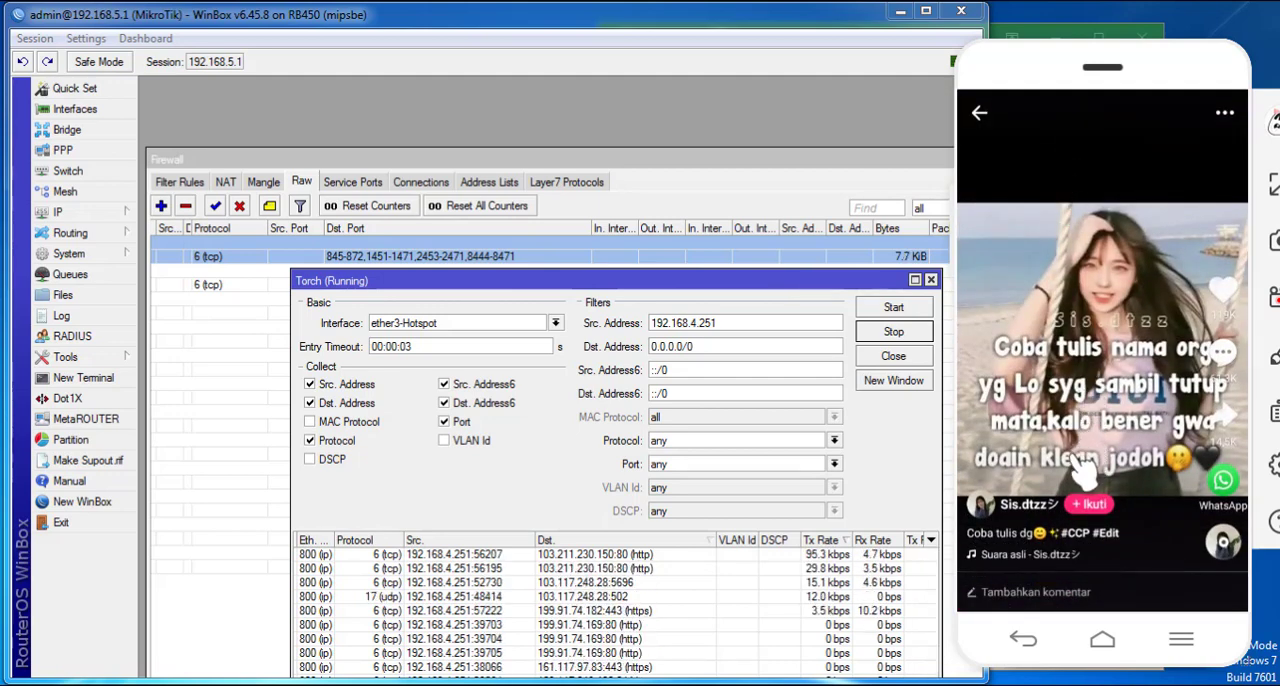
{"action": "left_click_drag", "start_coordinate": [1077, 457], "coordinate": [1094, 258]}
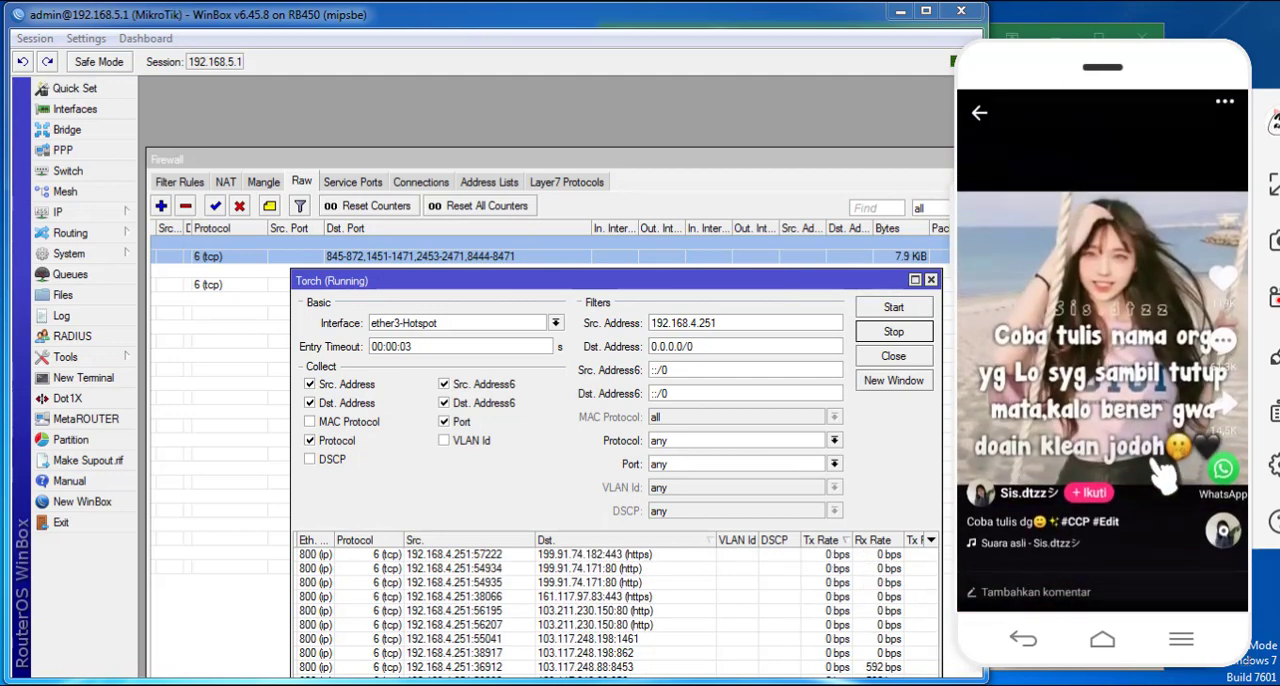
{"action": "left_click_drag", "start_coordinate": [1151, 468], "coordinate": [1162, 94]}
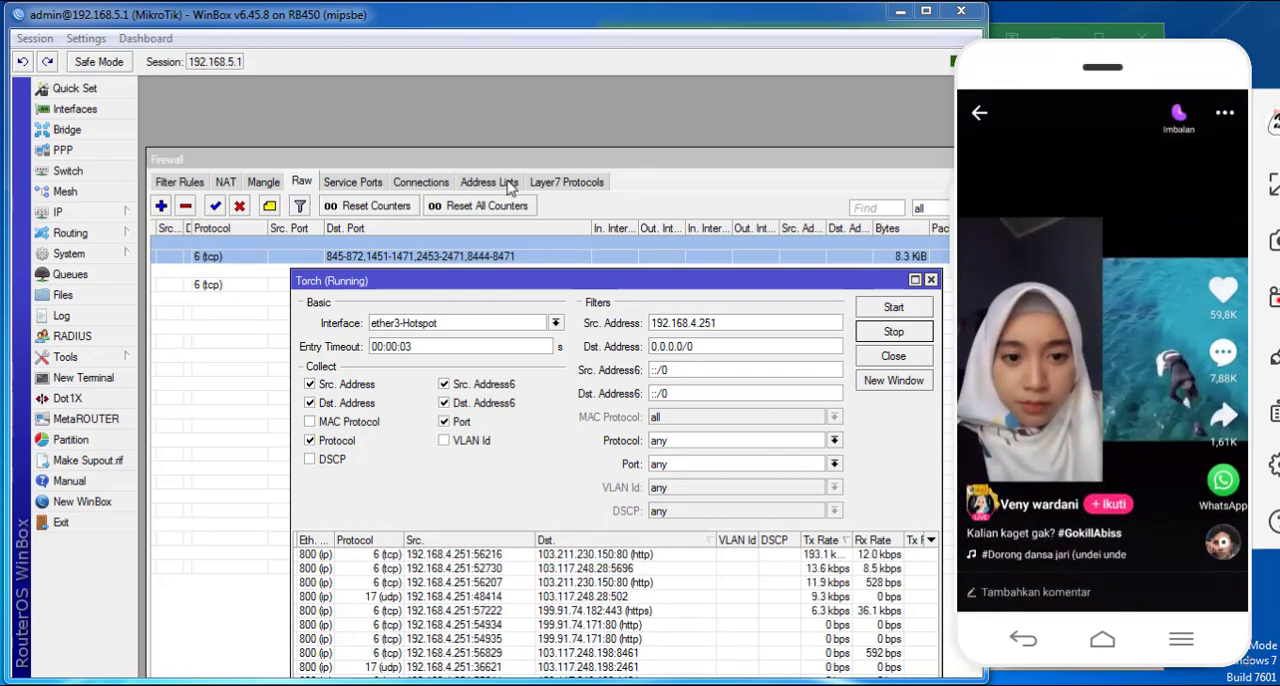
- Check the LIKE entries in the firewall address lists, then review the LIKE drop rule and second tcp rule among the raw rules
{"action": "left_click", "coordinate": [505, 182]}
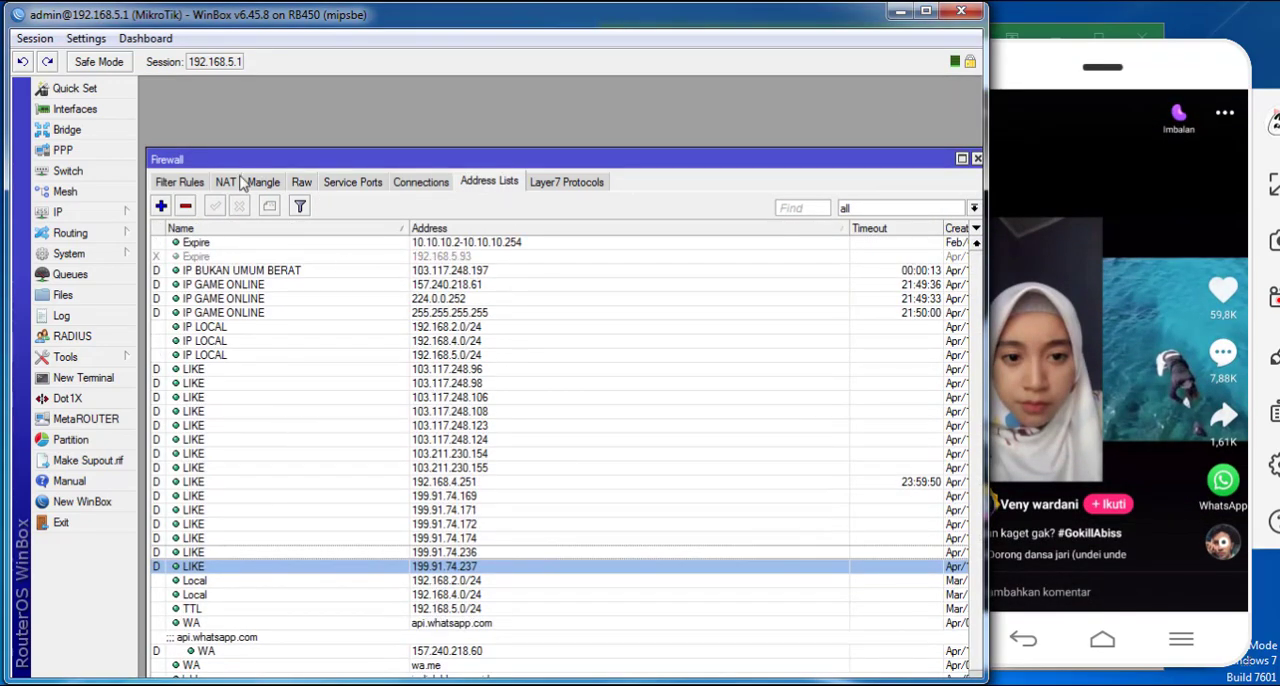
{"action": "left_click", "coordinate": [301, 184]}
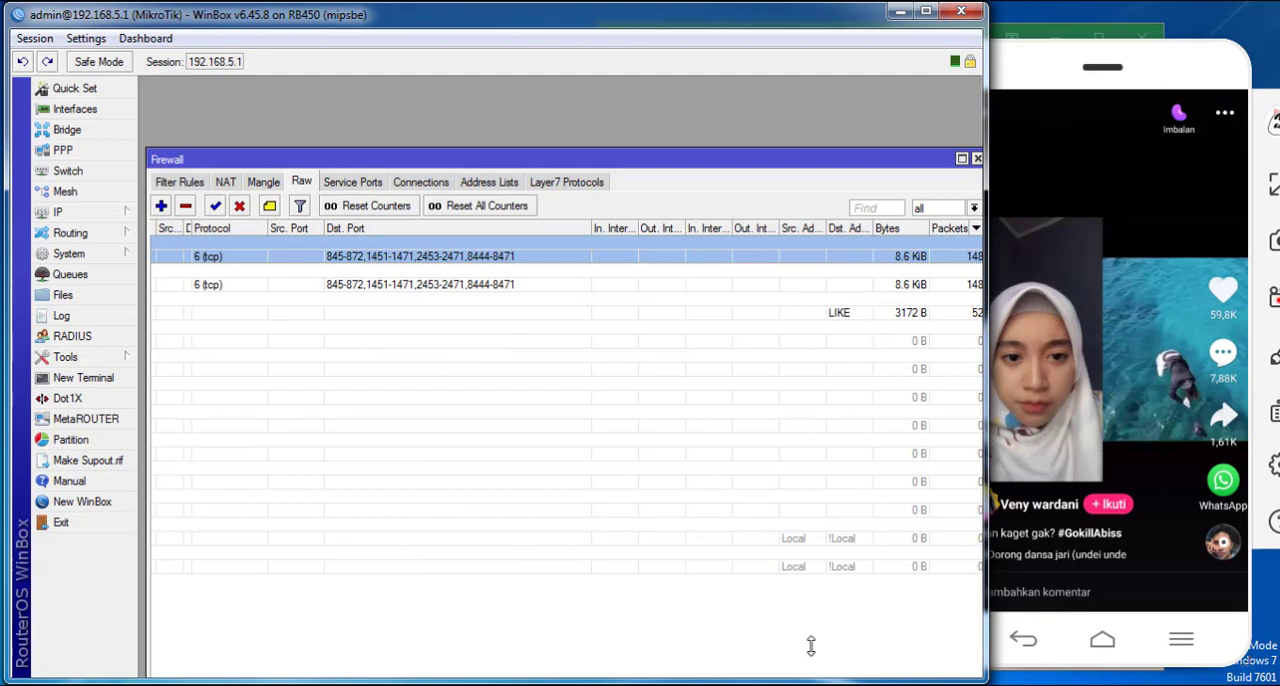
{"action": "left_click", "coordinate": [501, 310]}
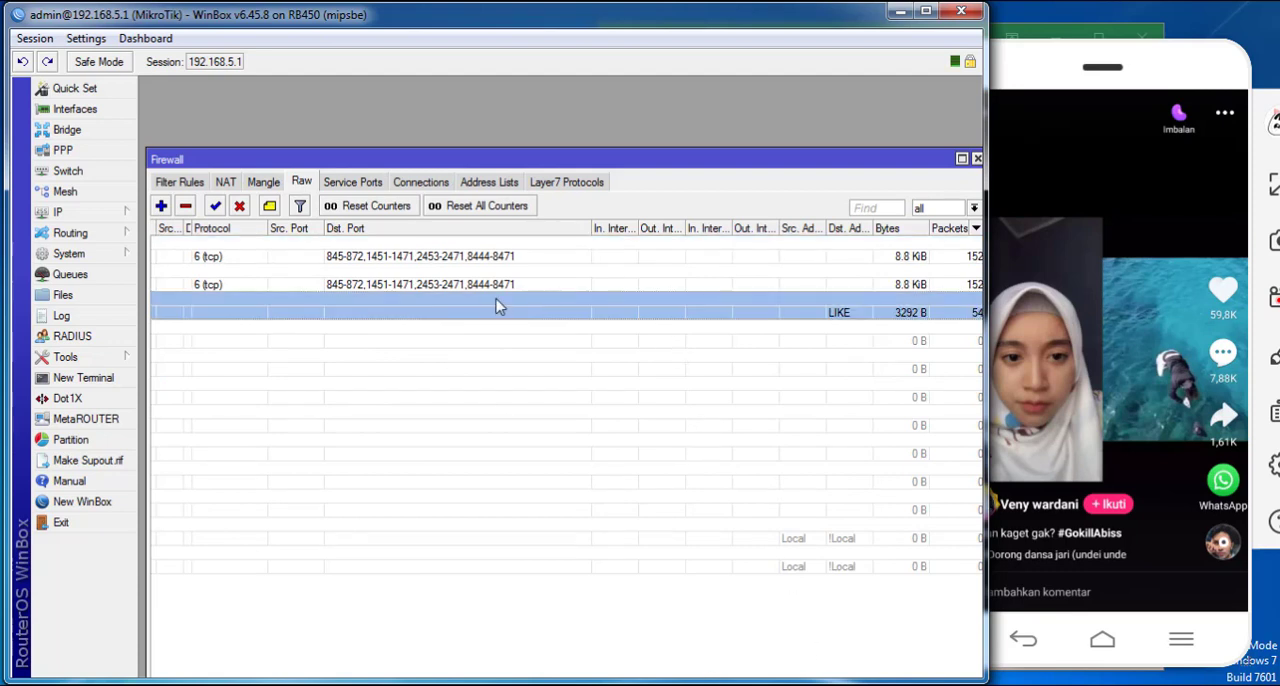
{"action": "left_click", "coordinate": [392, 283]}
- Swipe through further Likee videos on the phone while watching the byte counters of the raw like rules
{"action": "left_click", "coordinate": [1092, 384]}
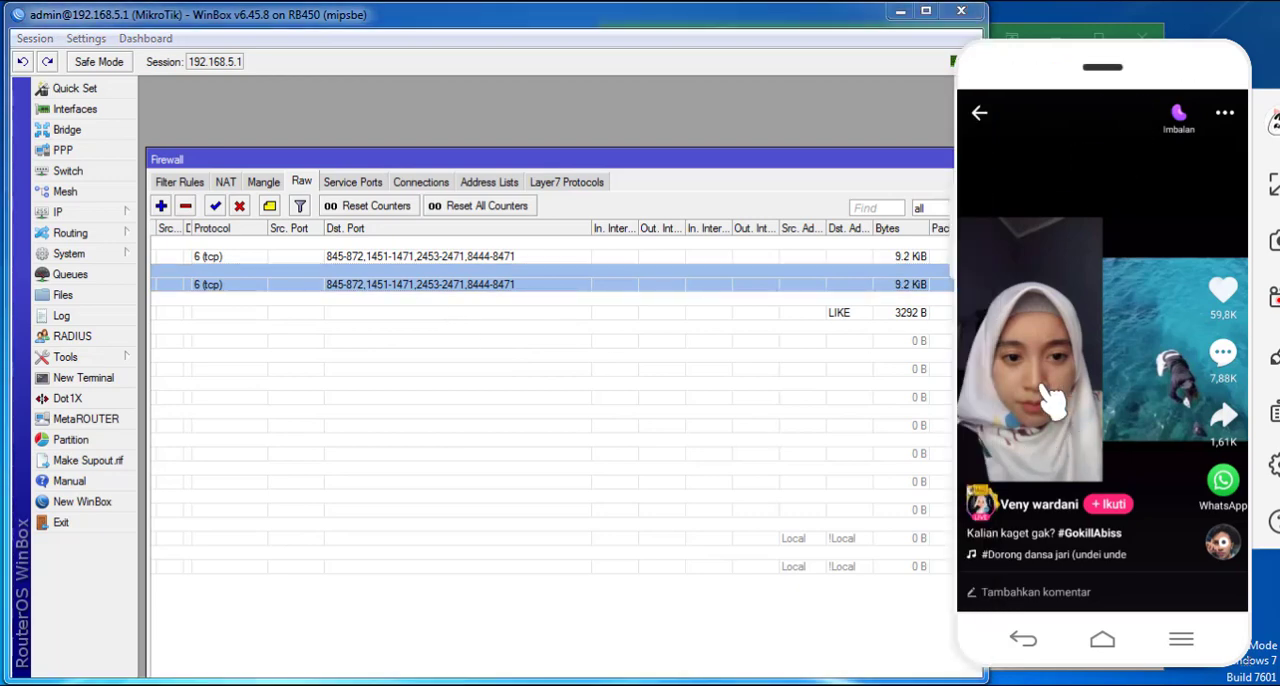
{"action": "left_click_drag", "start_coordinate": [1042, 388], "coordinate": [1058, 270]}
{"action": "left_click_drag", "start_coordinate": [1142, 425], "coordinate": [1150, 270]}
{"action": "left_click_drag", "start_coordinate": [1157, 490], "coordinate": [1156, 212]}
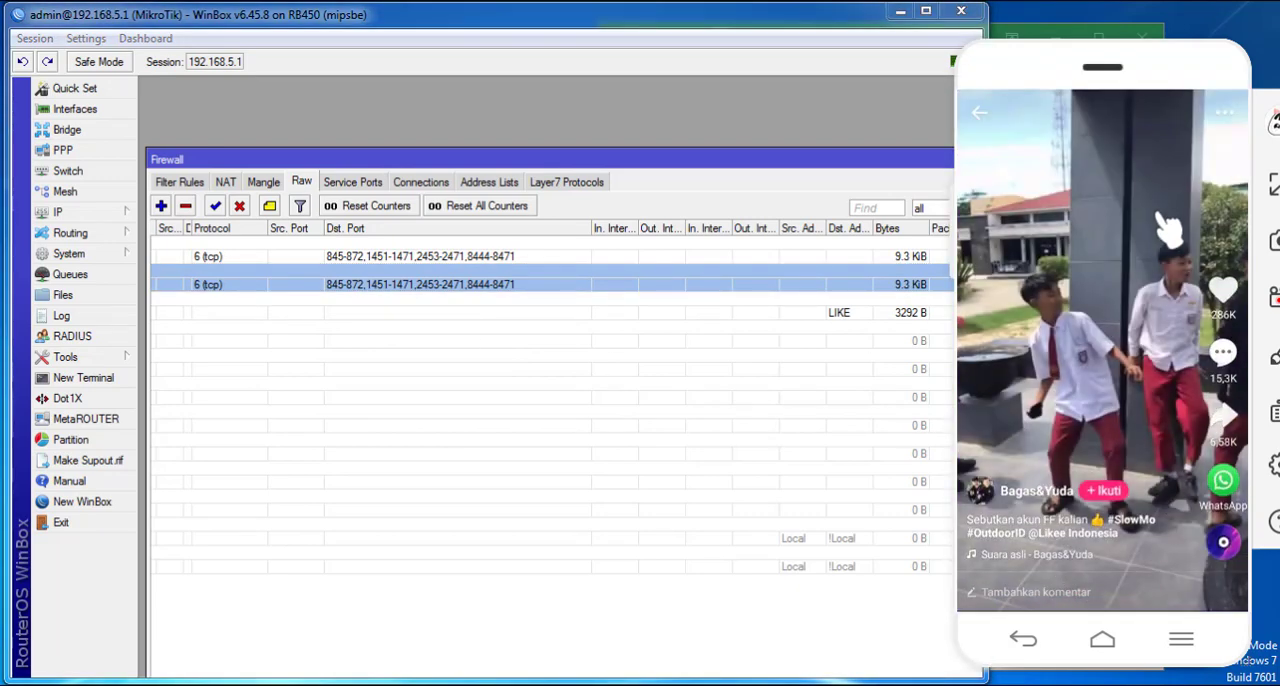
{"action": "left_click_drag", "start_coordinate": [1110, 410], "coordinate": [1150, 260]}
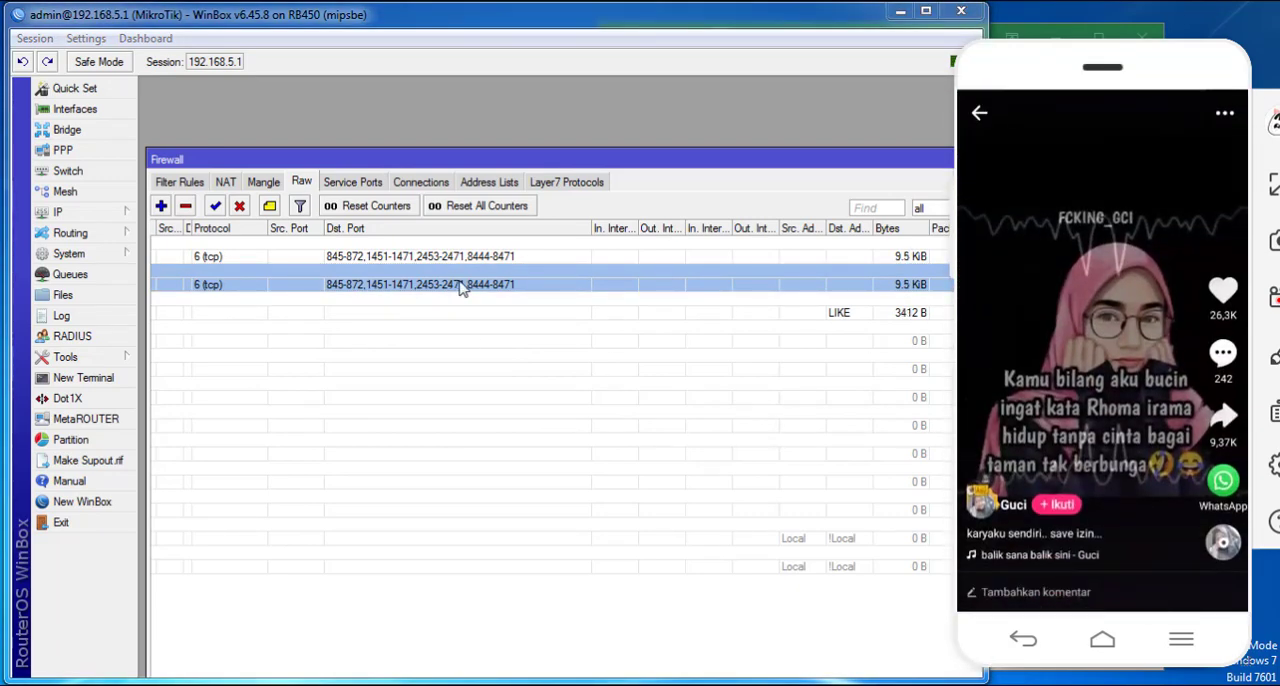
- Open the second tcp raw rule, review its destination ports 845-872,1451-1471,2453-2471,8444-8471, and save it with the same values
{"action": "left_click", "coordinate": [503, 288]}
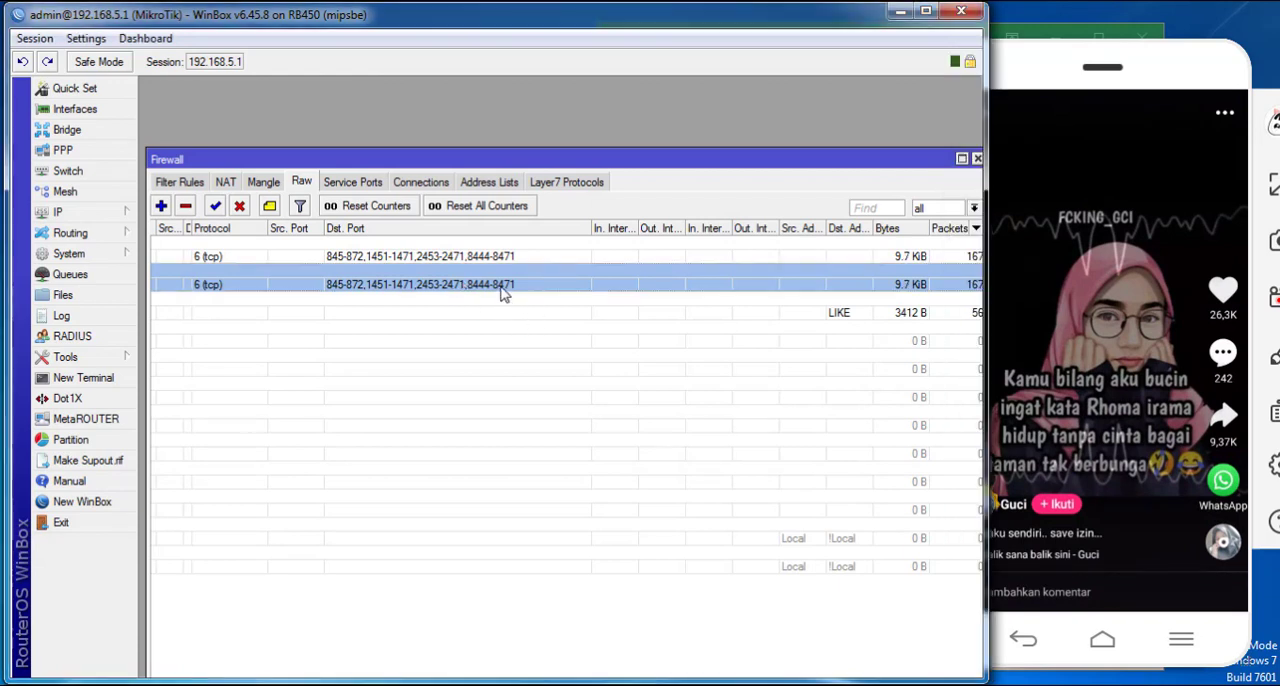
{"action": "double_click", "coordinate": [490, 289]}
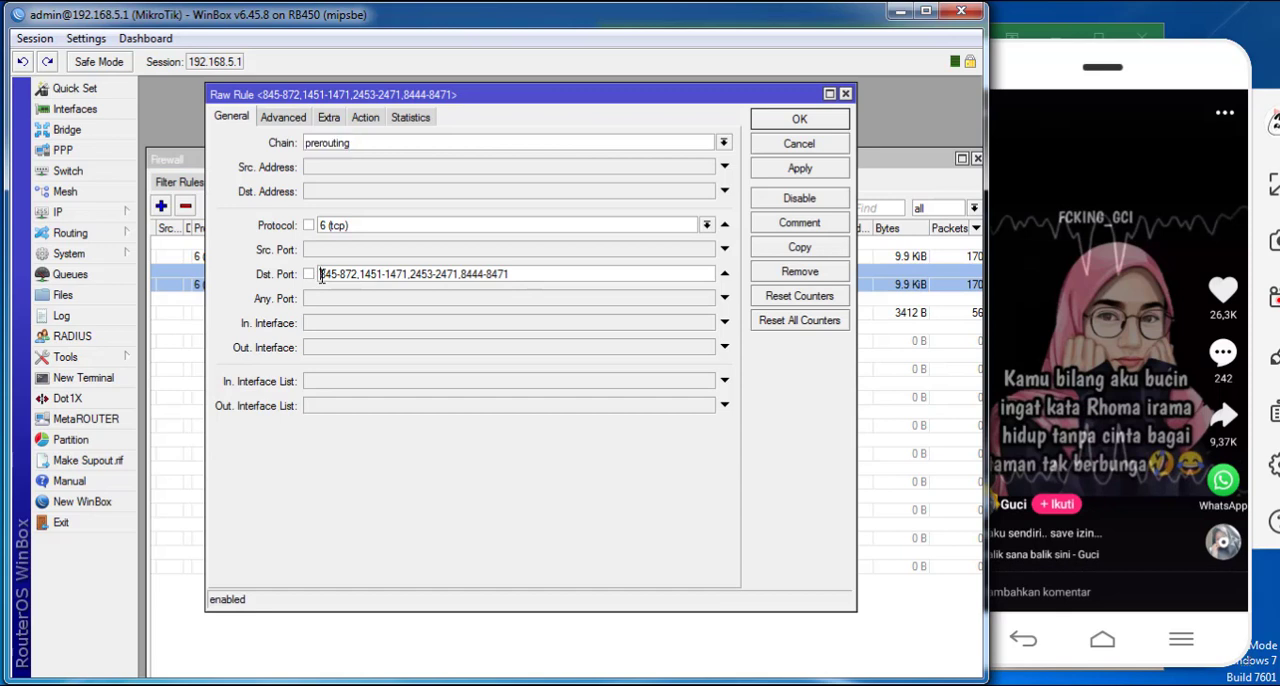
{"action": "left_click_drag", "start_coordinate": [321, 276], "coordinate": [604, 301]}
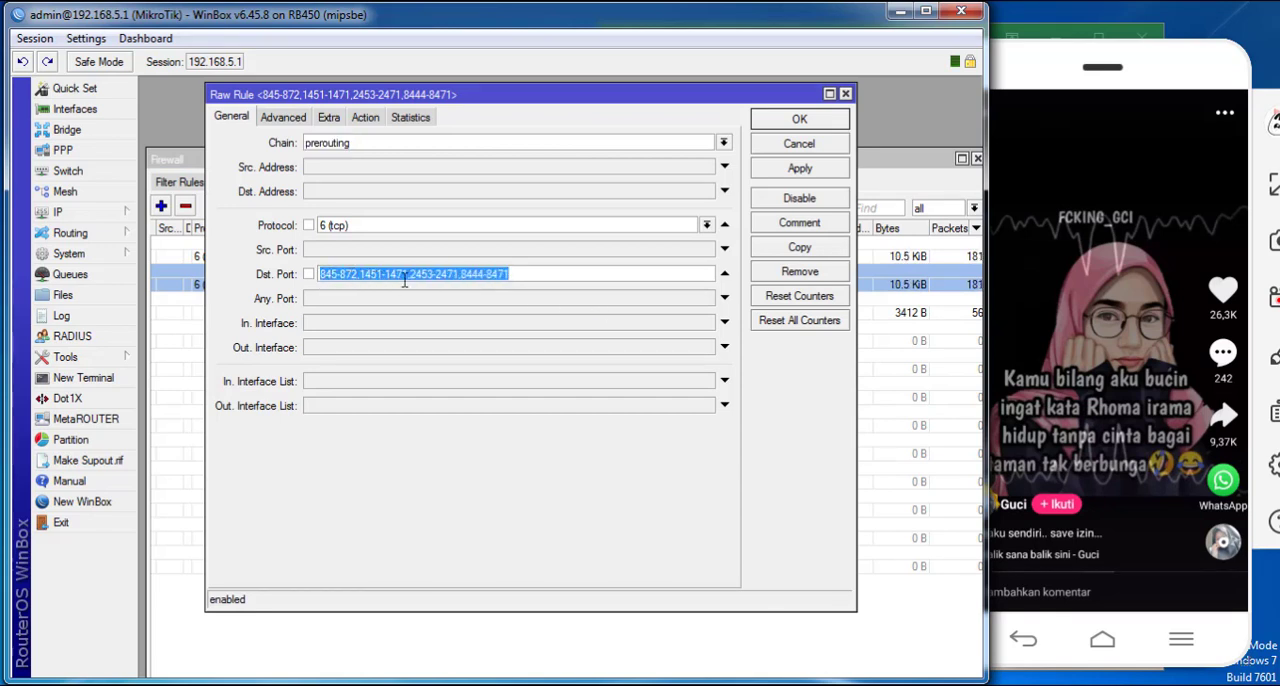
{"action": "left_click", "coordinate": [529, 276]}
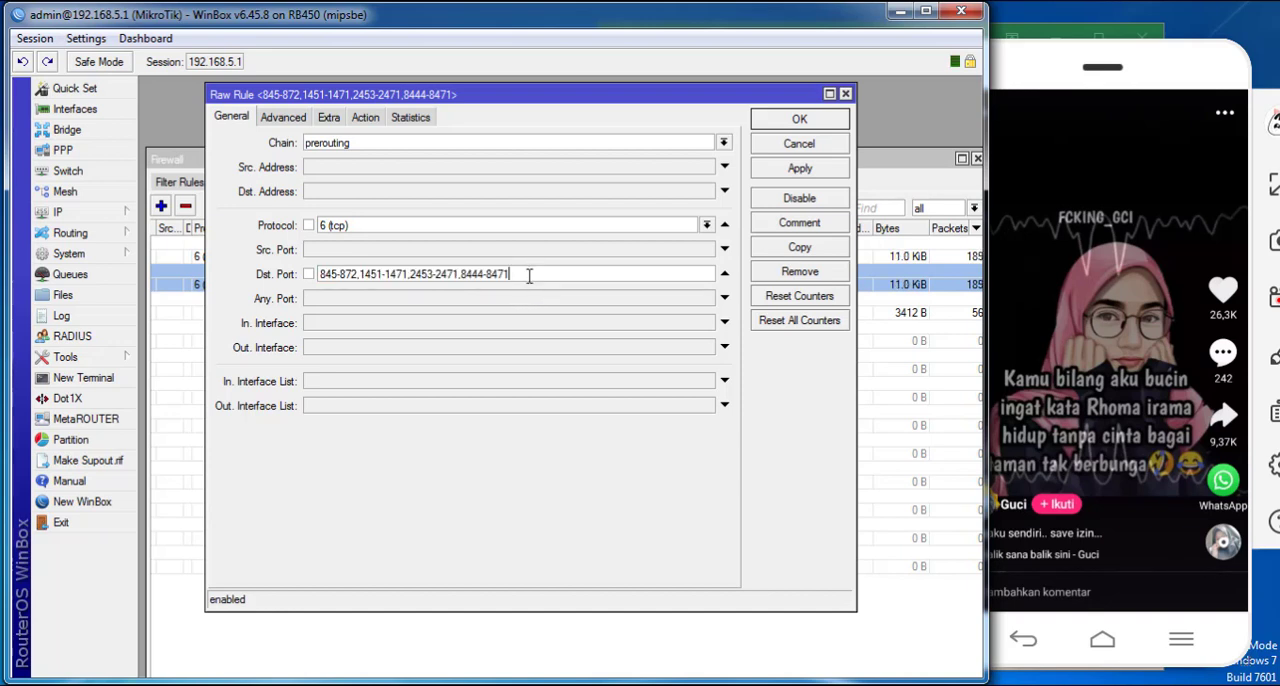
{"action": "left_click_drag", "start_coordinate": [510, 276], "coordinate": [295, 268]}
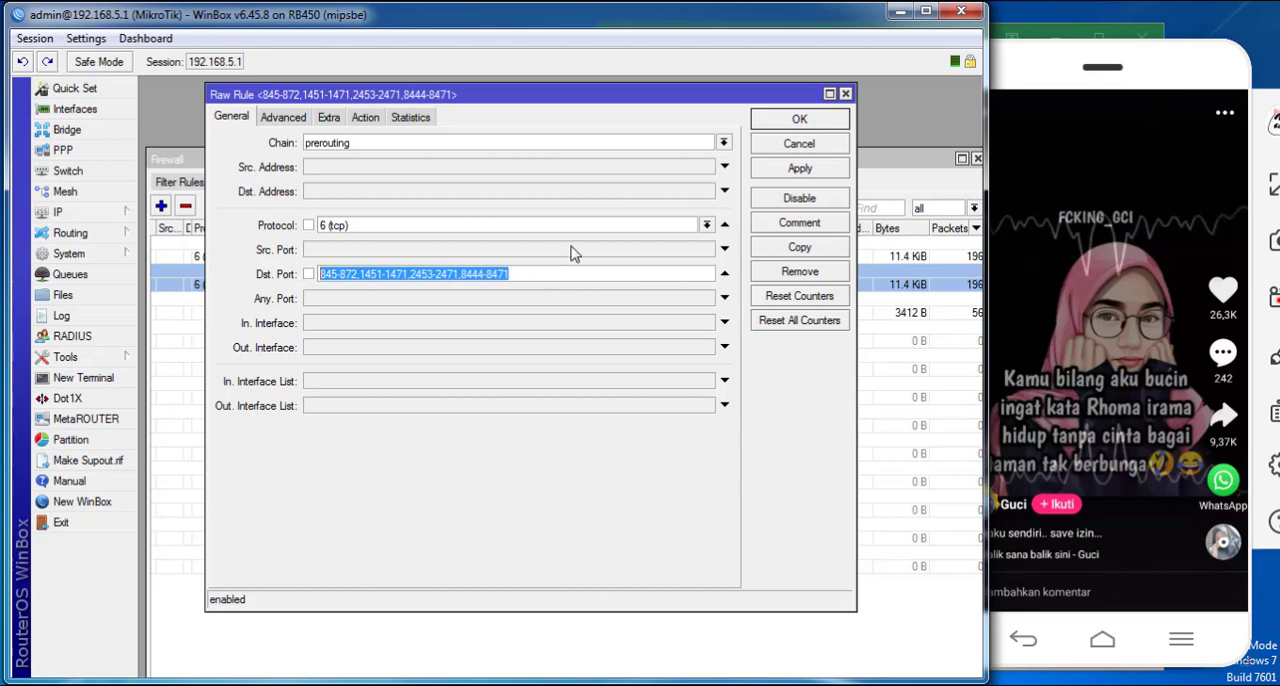
{"action": "left_click", "coordinate": [768, 169]}
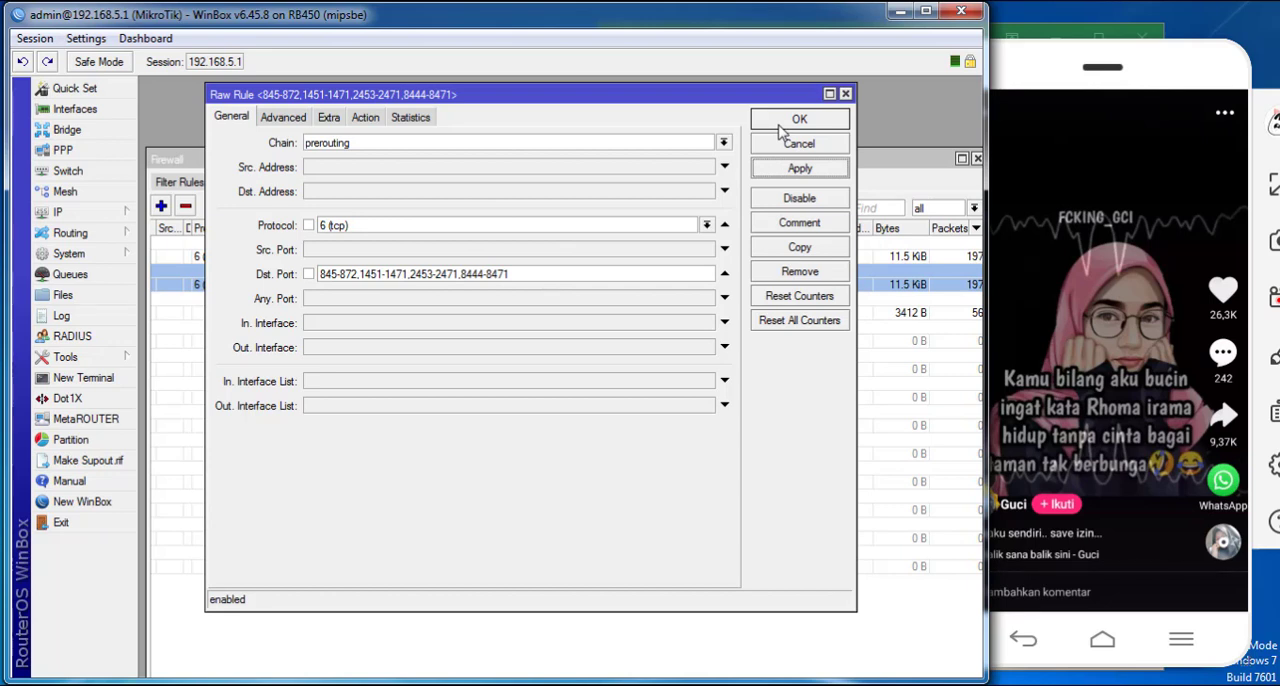
{"action": "left_click", "coordinate": [787, 121]}
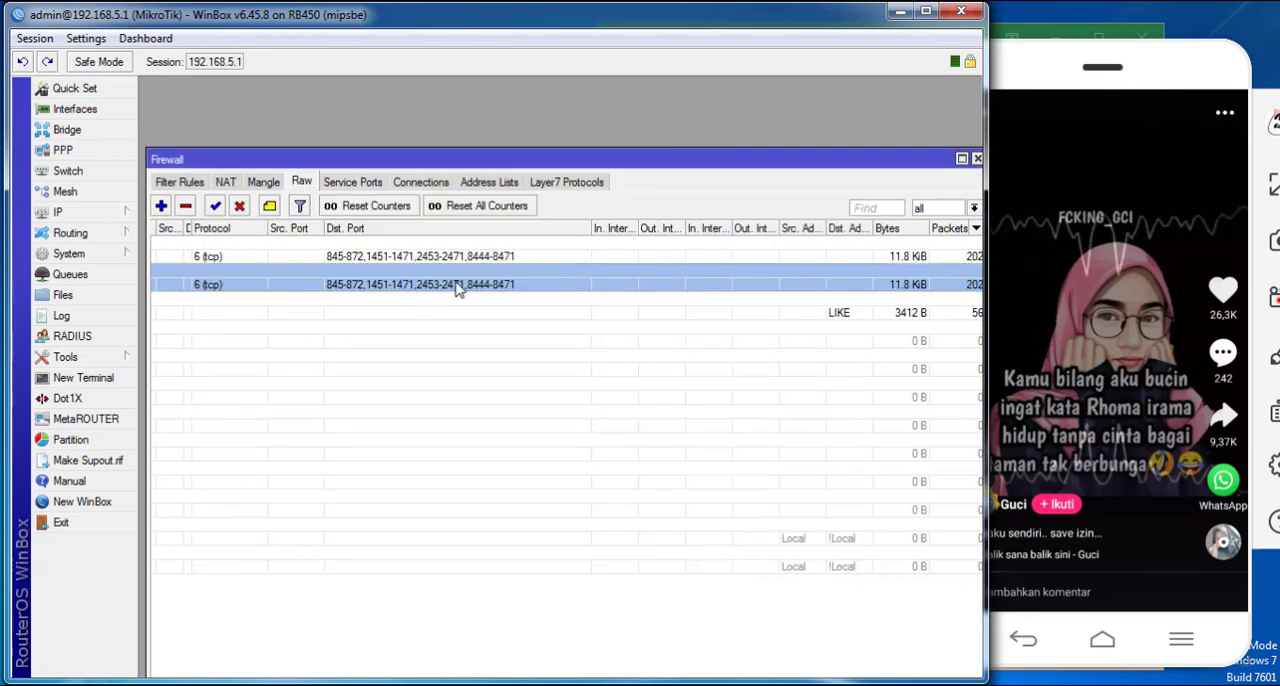
- Reopen Torch and place it below the two tcp like rules so their port ranges stay visible above the traffic list
{"action": "left_click", "coordinate": [128, 358]}
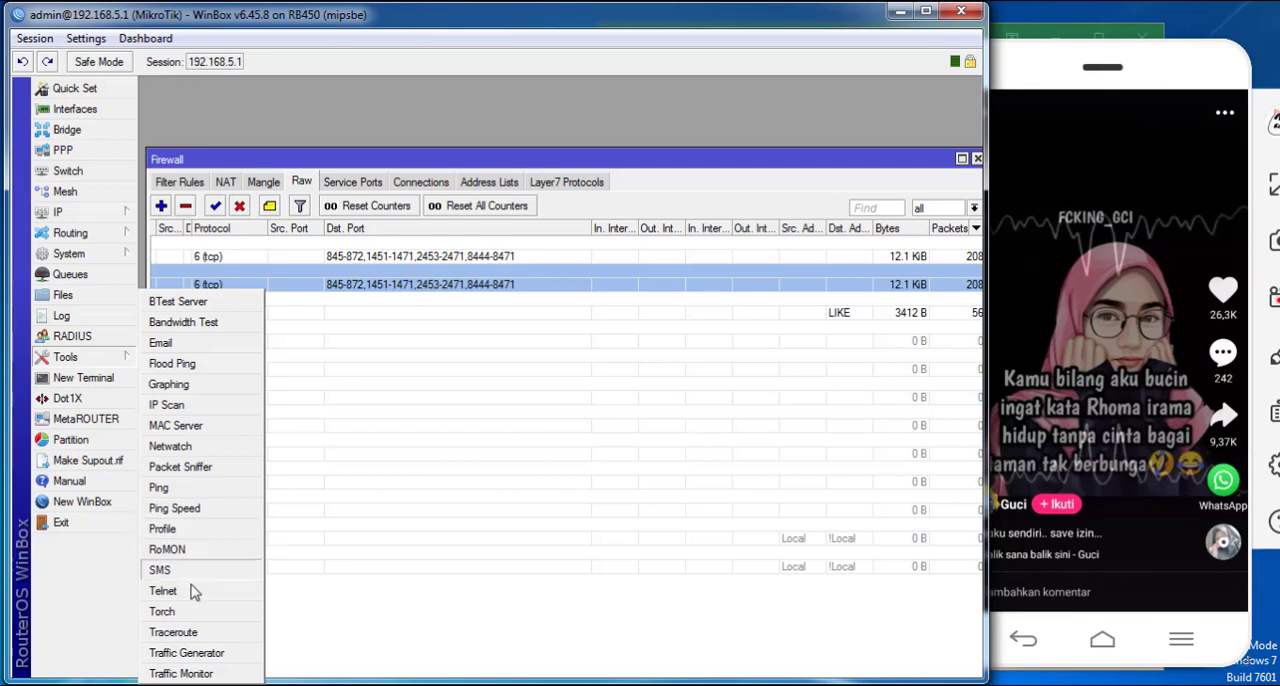
{"action": "left_click", "coordinate": [163, 611]}
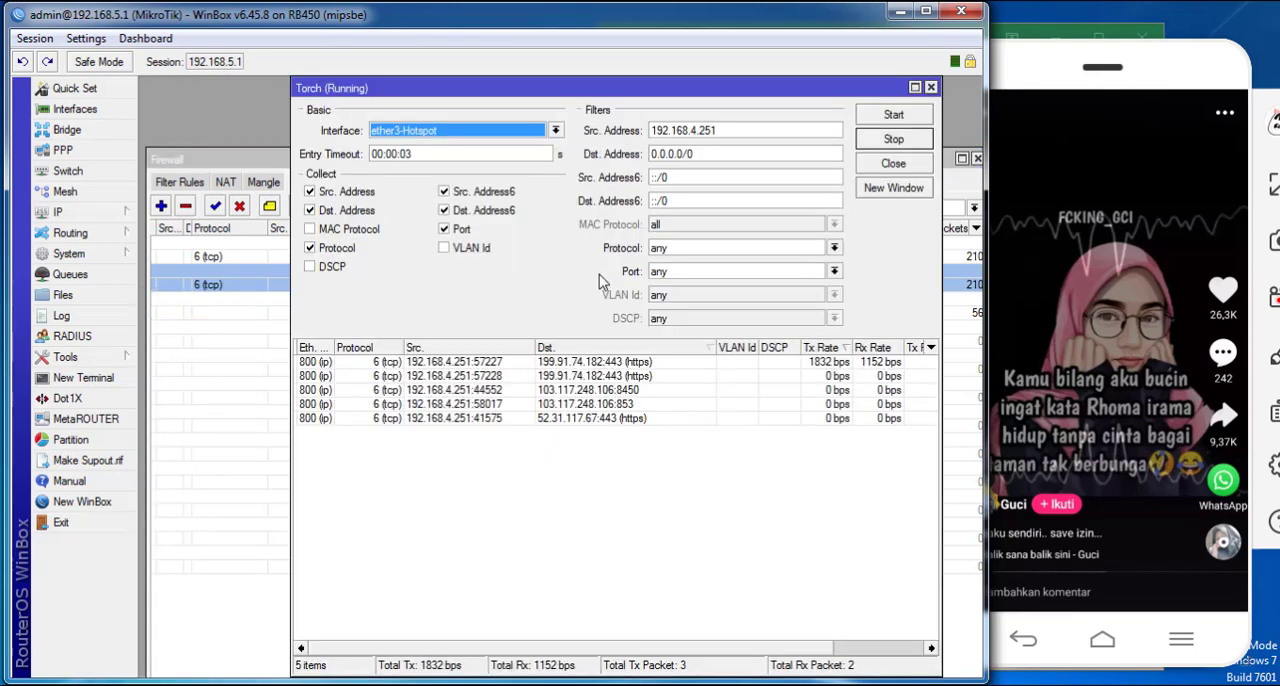
{"action": "left_click_drag", "start_coordinate": [752, 90], "coordinate": [752, 292]}
{"action": "left_click_drag", "start_coordinate": [381, 292], "coordinate": [388, 249]}
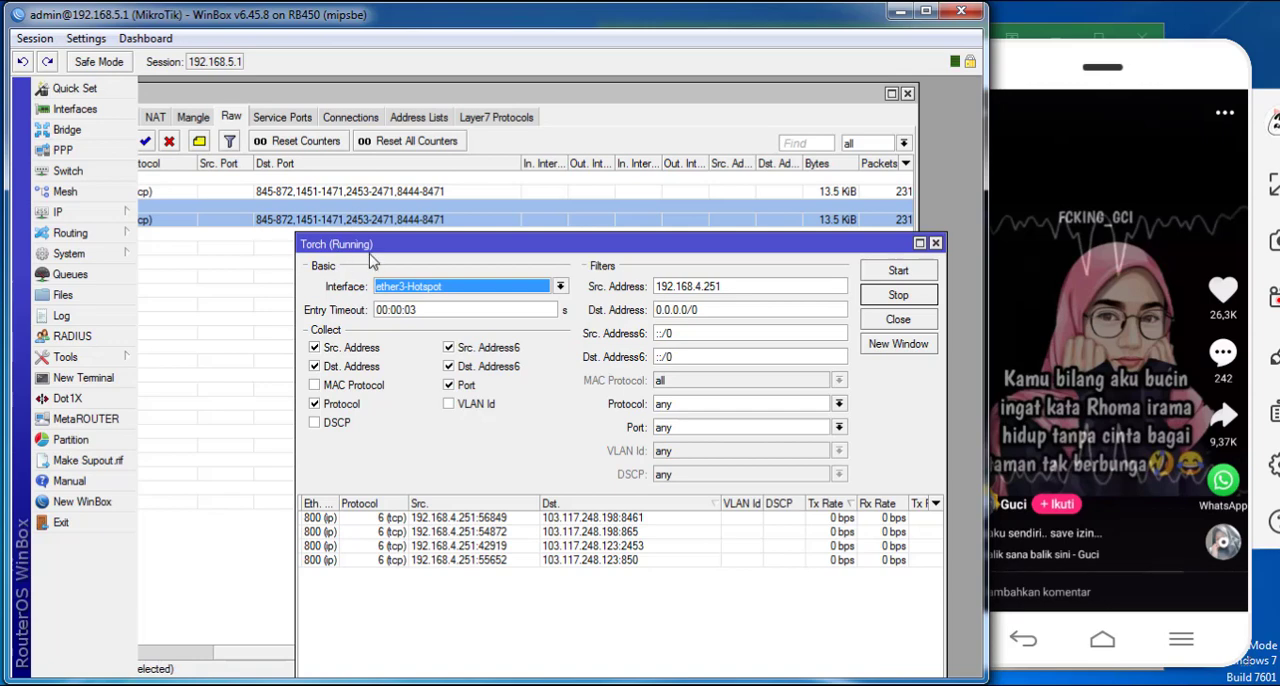
- Swipe through several Likee videos on the phone while monitoring traffic from 192.168.4.251 in Torch with the like rules enabled
{"action": "left_click_drag", "start_coordinate": [350, 254], "coordinate": [325, 248]}
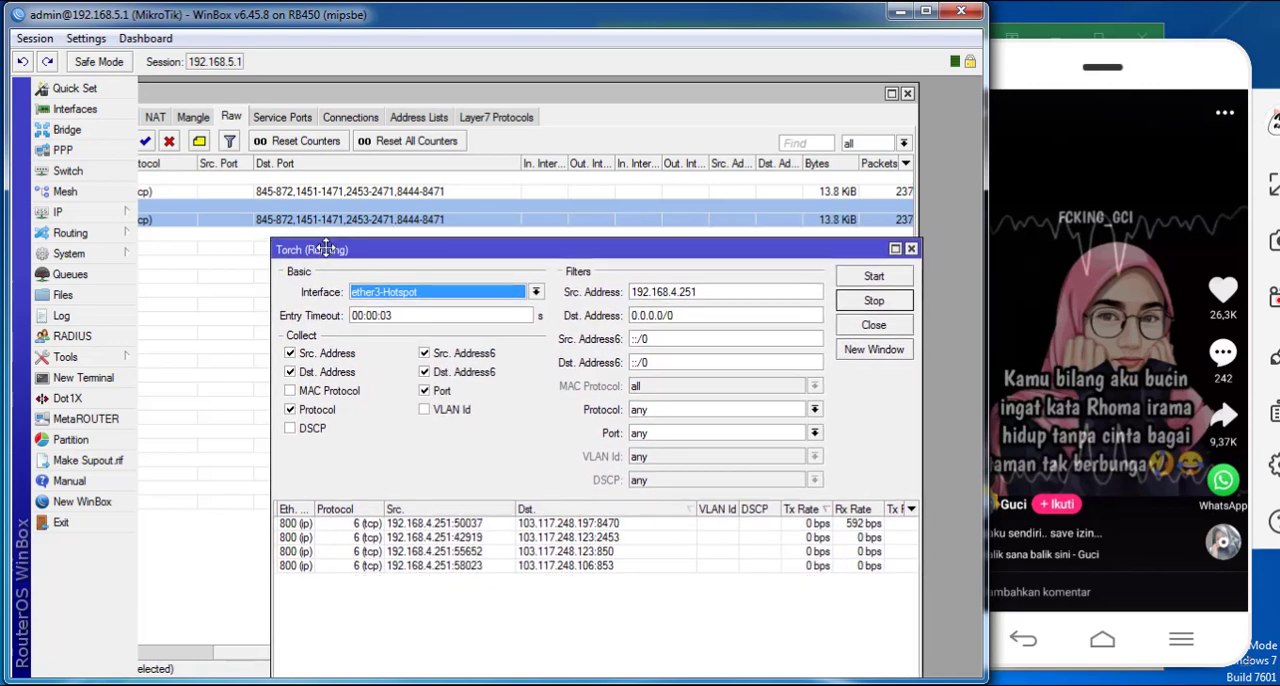
{"action": "left_click", "coordinate": [852, 283]}
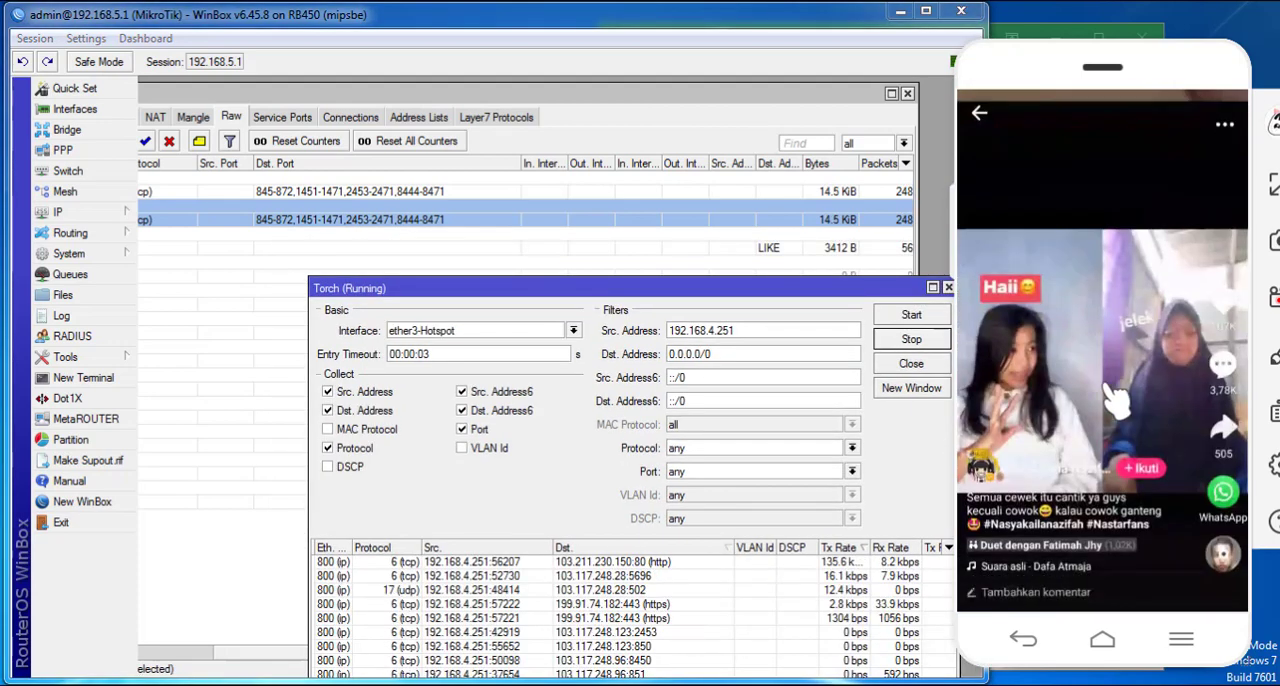
{"action": "left_click_drag", "start_coordinate": [1190, 477], "coordinate": [1150, 159]}
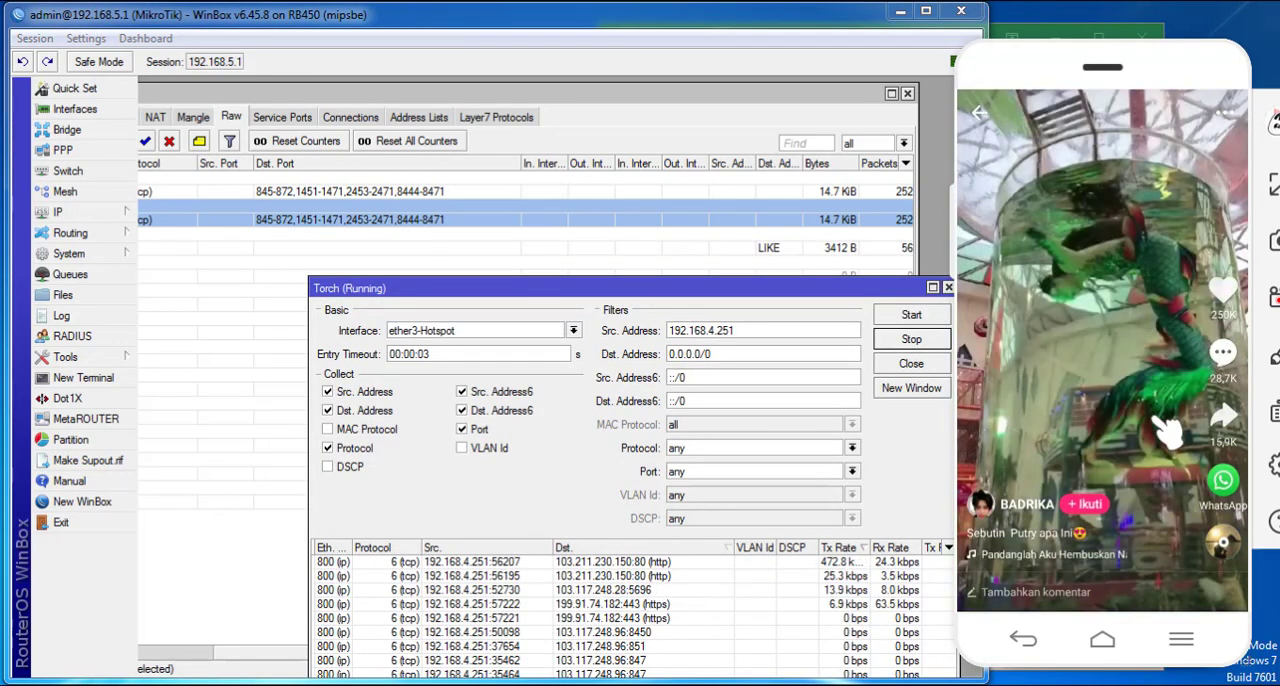
{"action": "left_click_drag", "start_coordinate": [1160, 480], "coordinate": [1143, 320]}
{"action": "left_click_drag", "start_coordinate": [1145, 450], "coordinate": [1150, 300]}
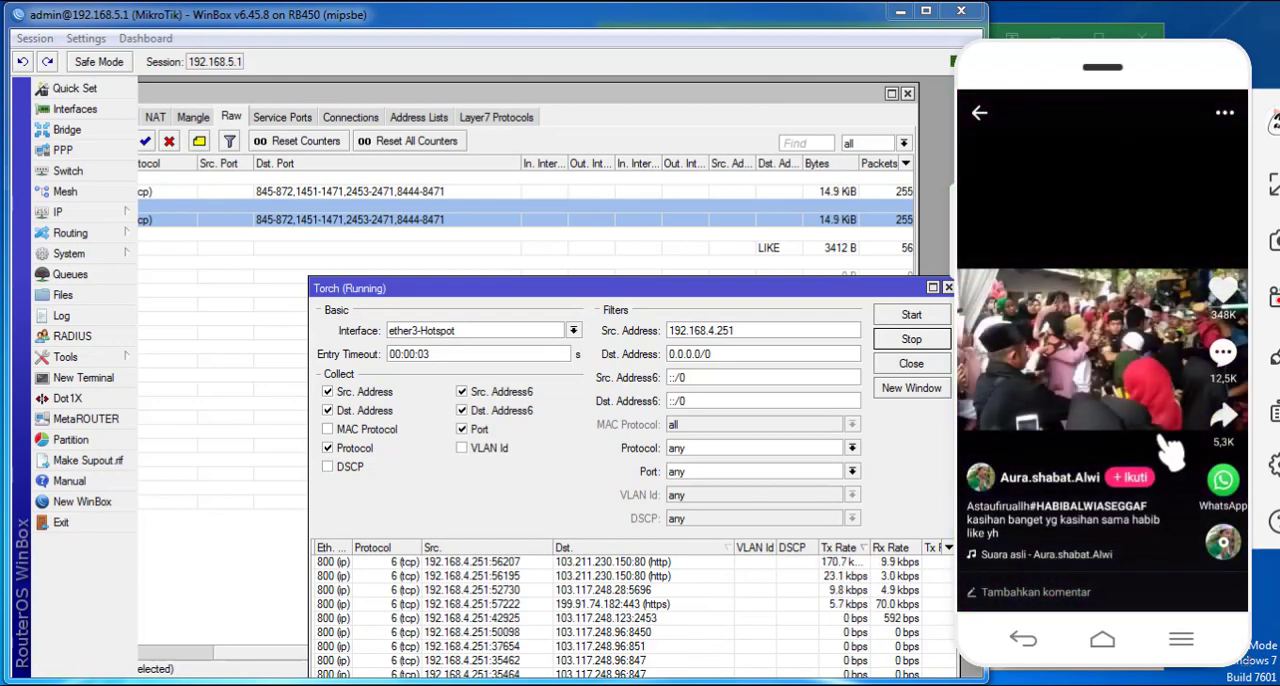
{"action": "left_click_drag", "start_coordinate": [1175, 455], "coordinate": [1145, 265]}
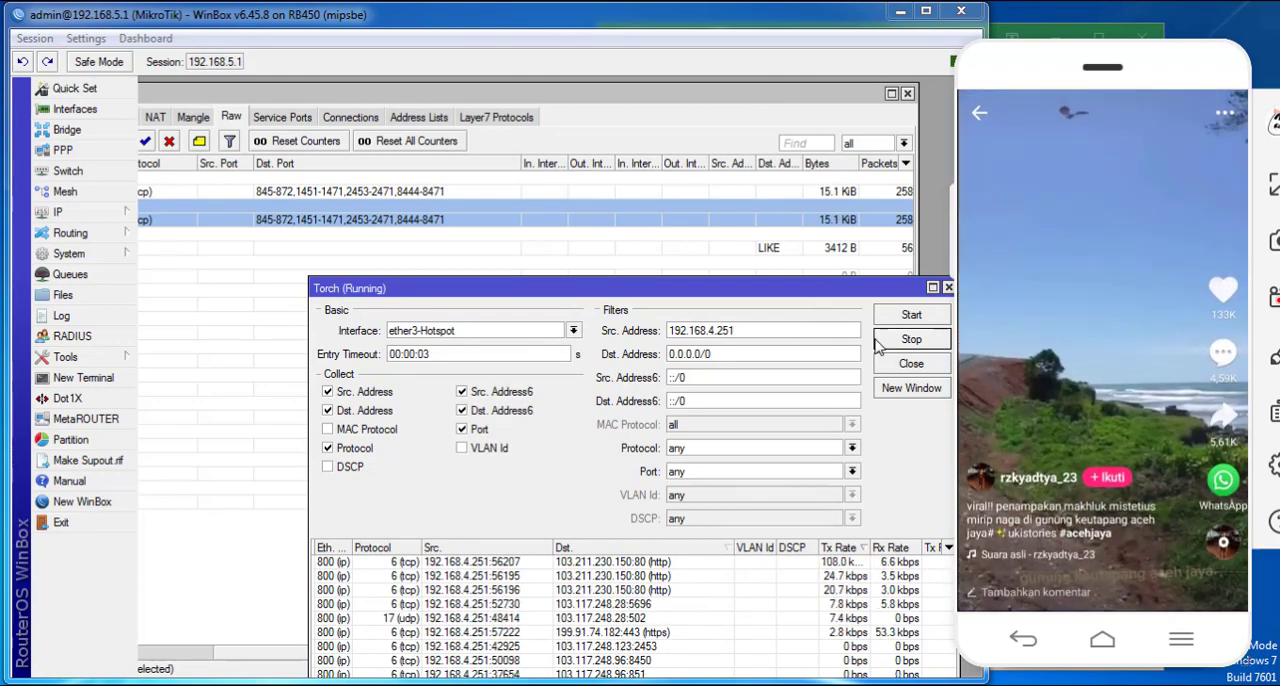
{"action": "left_click", "coordinate": [903, 320]}
- Disable the two tcp like rules and the drop like rule together in the firewall raw rules
{"action": "left_click", "coordinate": [295, 243]}
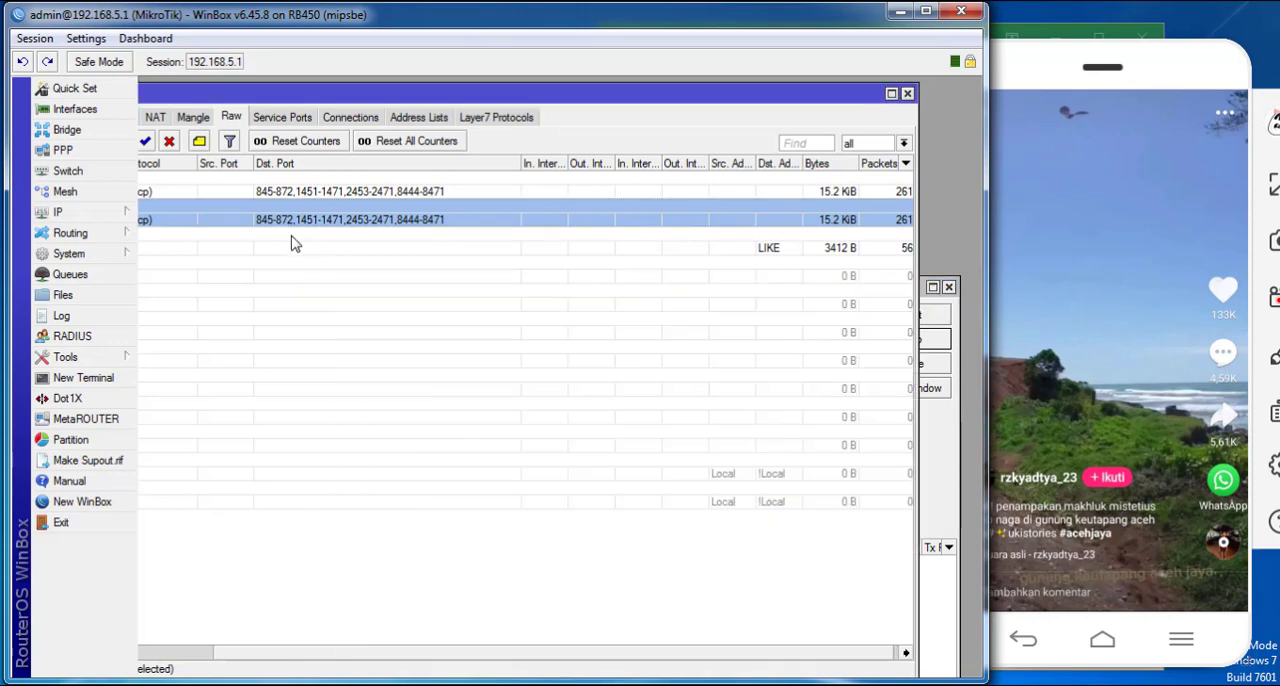
{"action": "left_click_drag", "start_coordinate": [259, 92], "coordinate": [313, 85]}
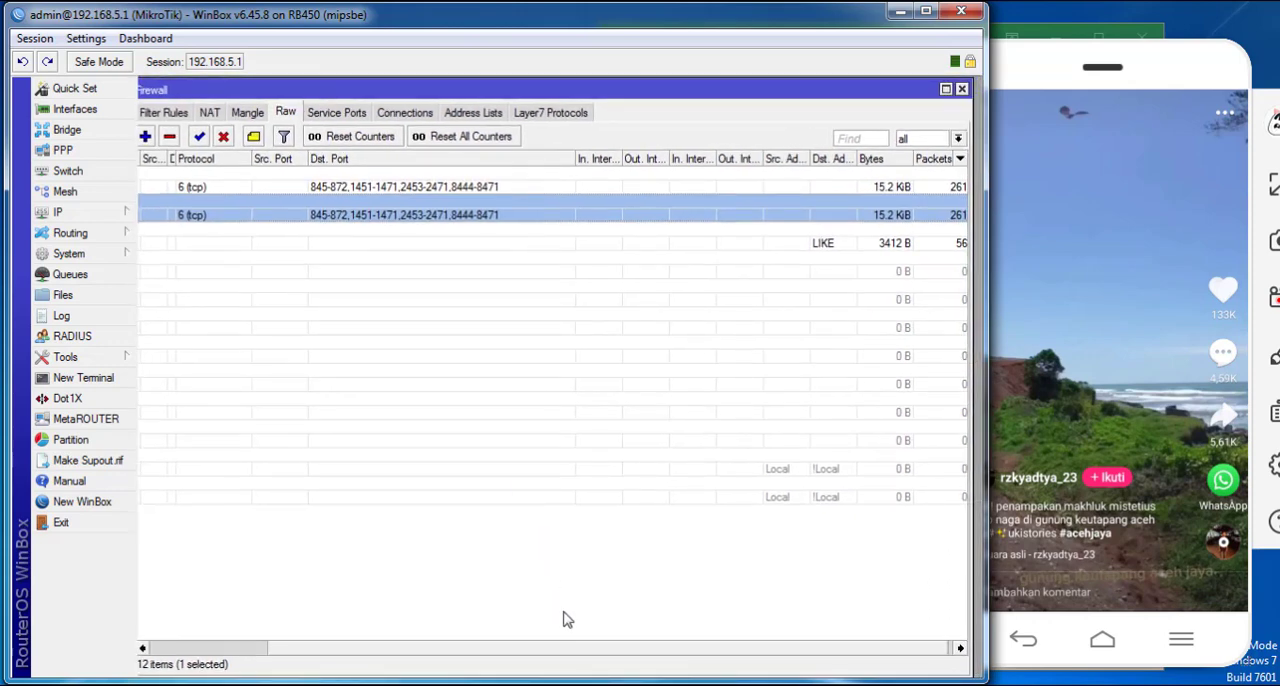
{"action": "left_click", "coordinate": [277, 245]}
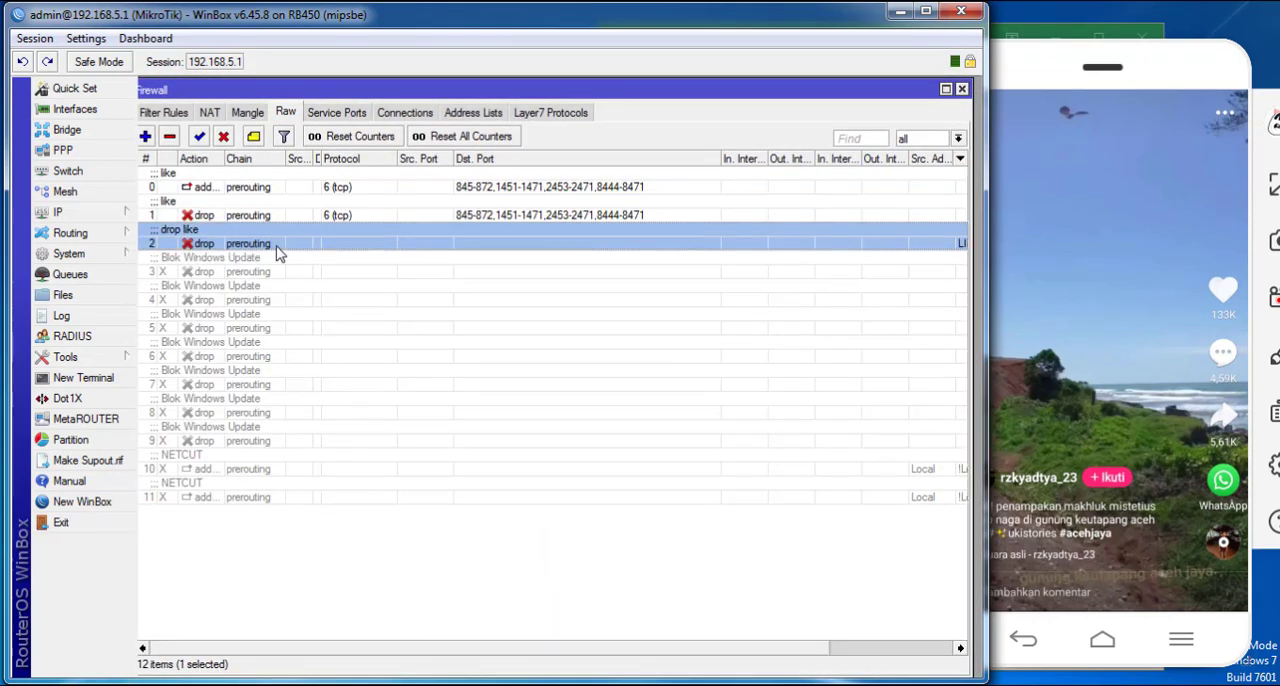
{"action": "left_click", "coordinate": [277, 192], "text": "shift"}
{"action": "left_click", "coordinate": [224, 136]}
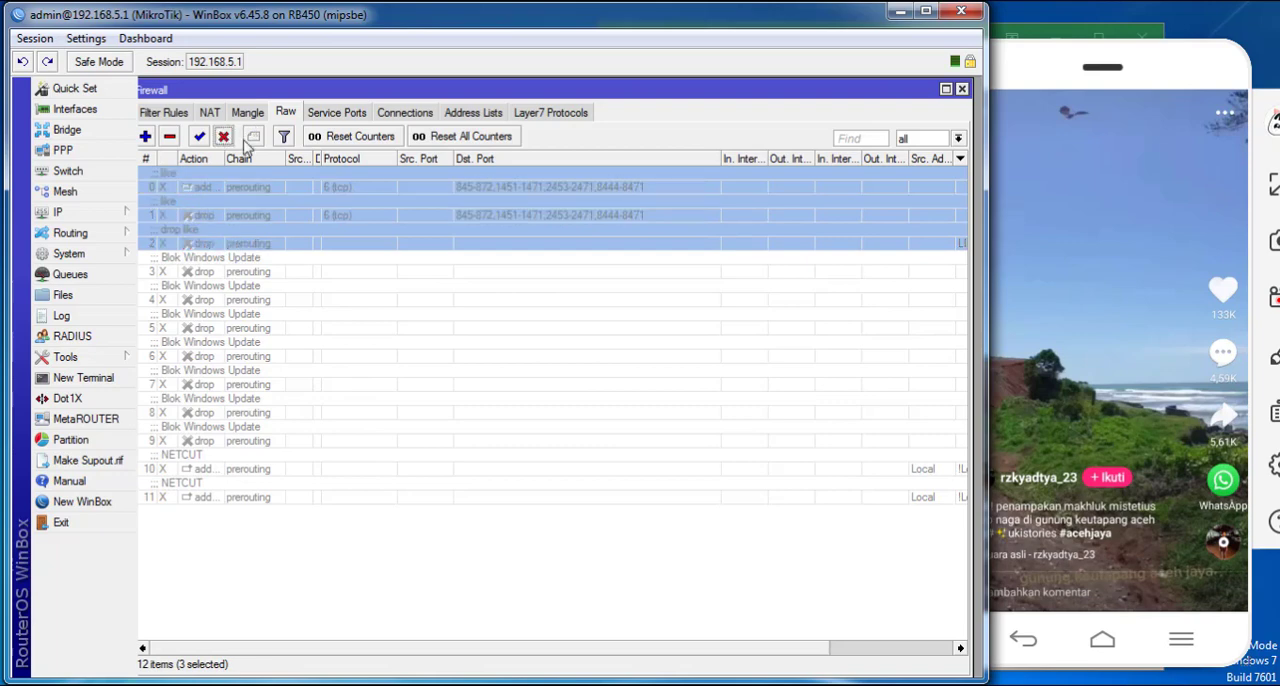
- Test Likee on the phone with the rules disabled by opening a video from the Populer feed and swiping to another
{"action": "left_click", "coordinate": [1066, 386]}
{"action": "left_click_drag", "start_coordinate": [1100, 429], "coordinate": [1094, 186]}
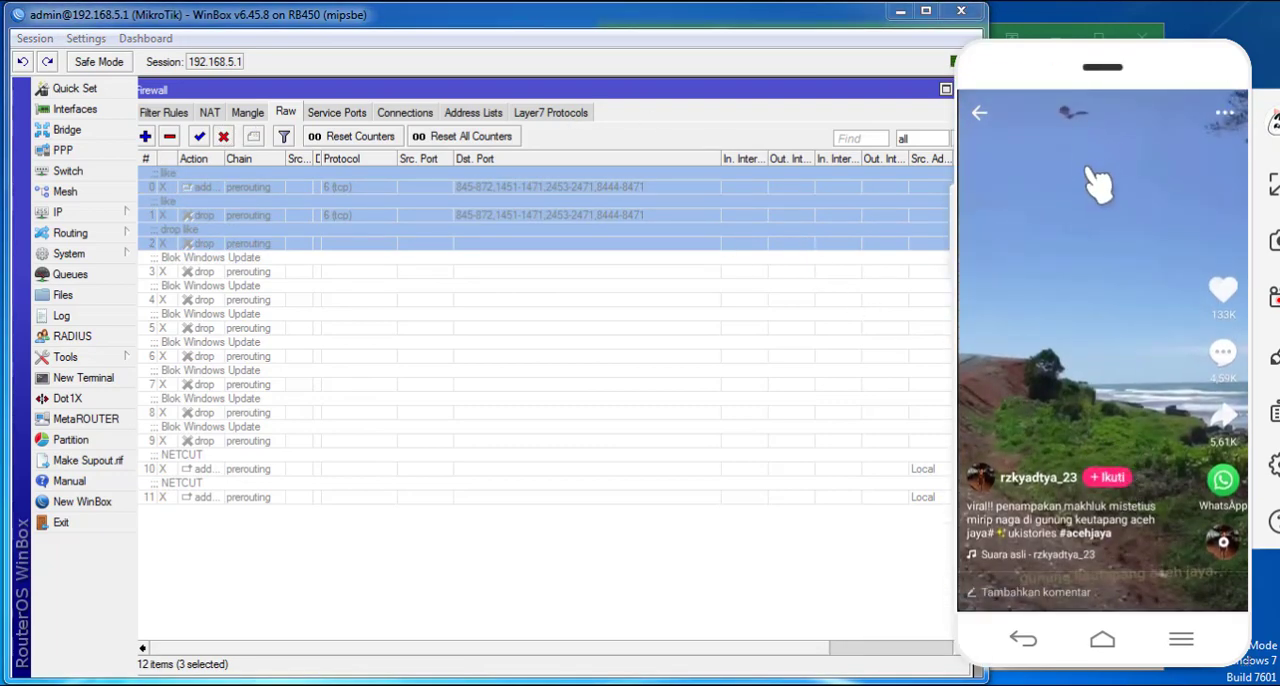
{"action": "left_click", "coordinate": [980, 115]}
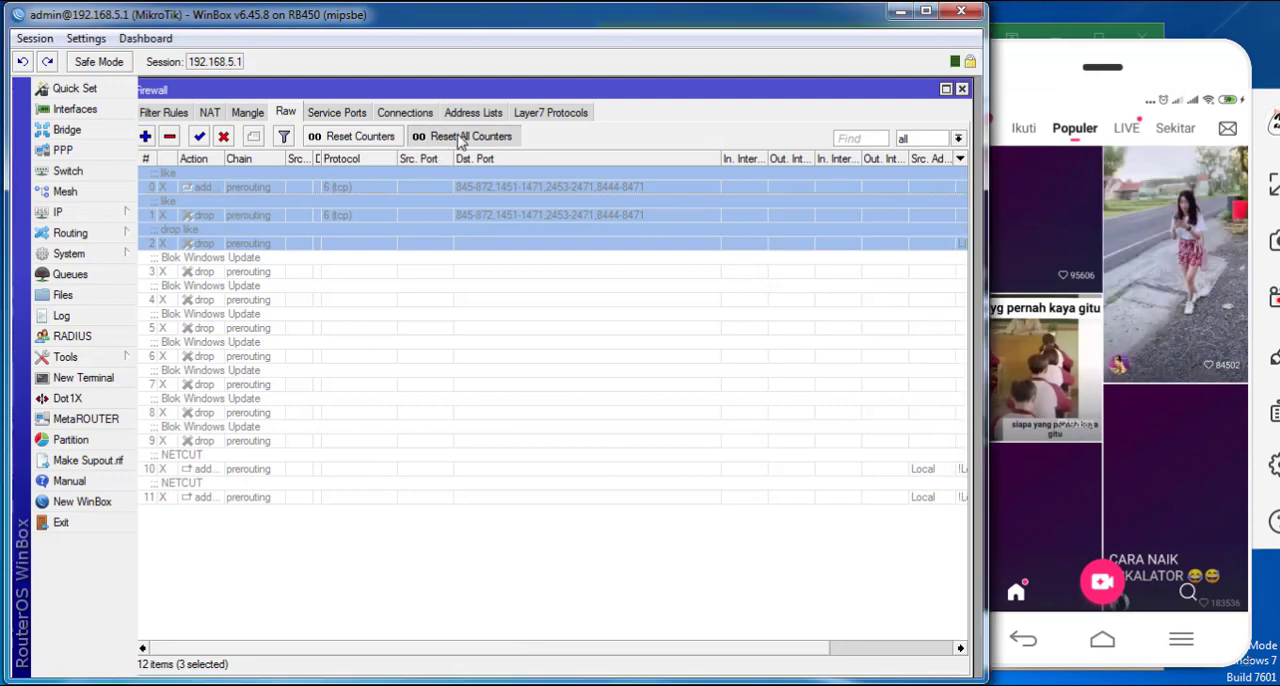
{"action": "left_click", "coordinate": [1172, 335]}
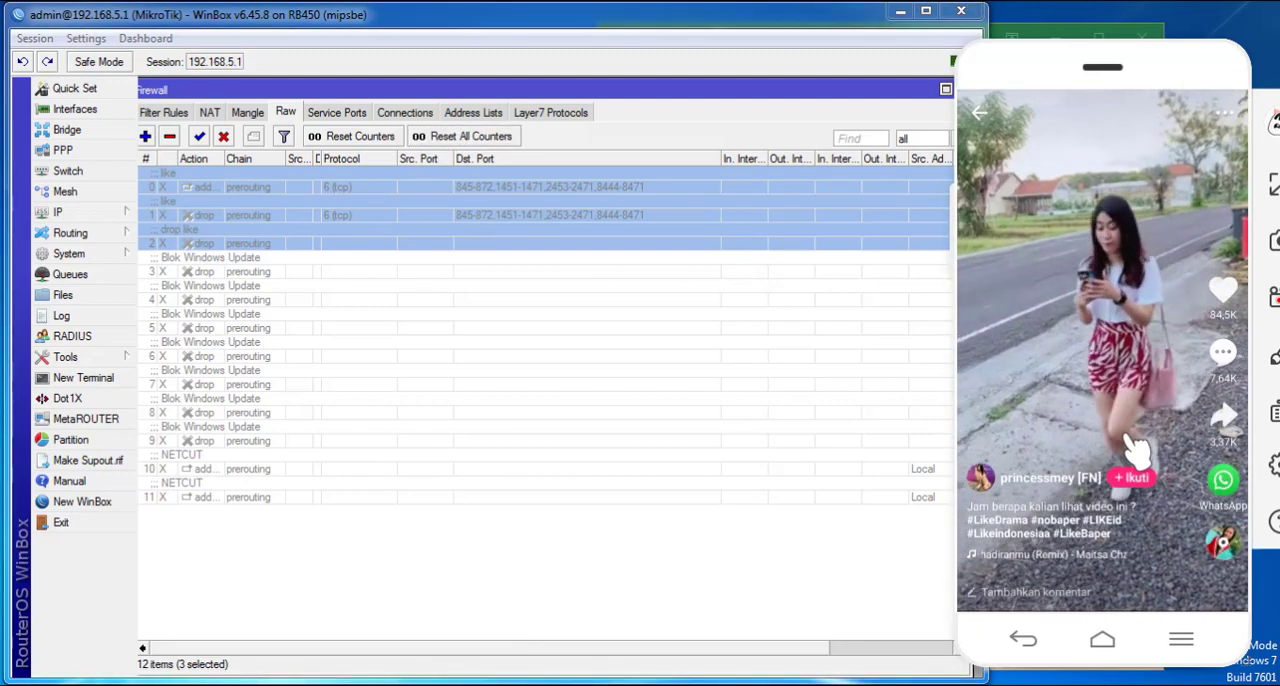
{"action": "left_click_drag", "start_coordinate": [1143, 431], "coordinate": [1112, 53]}
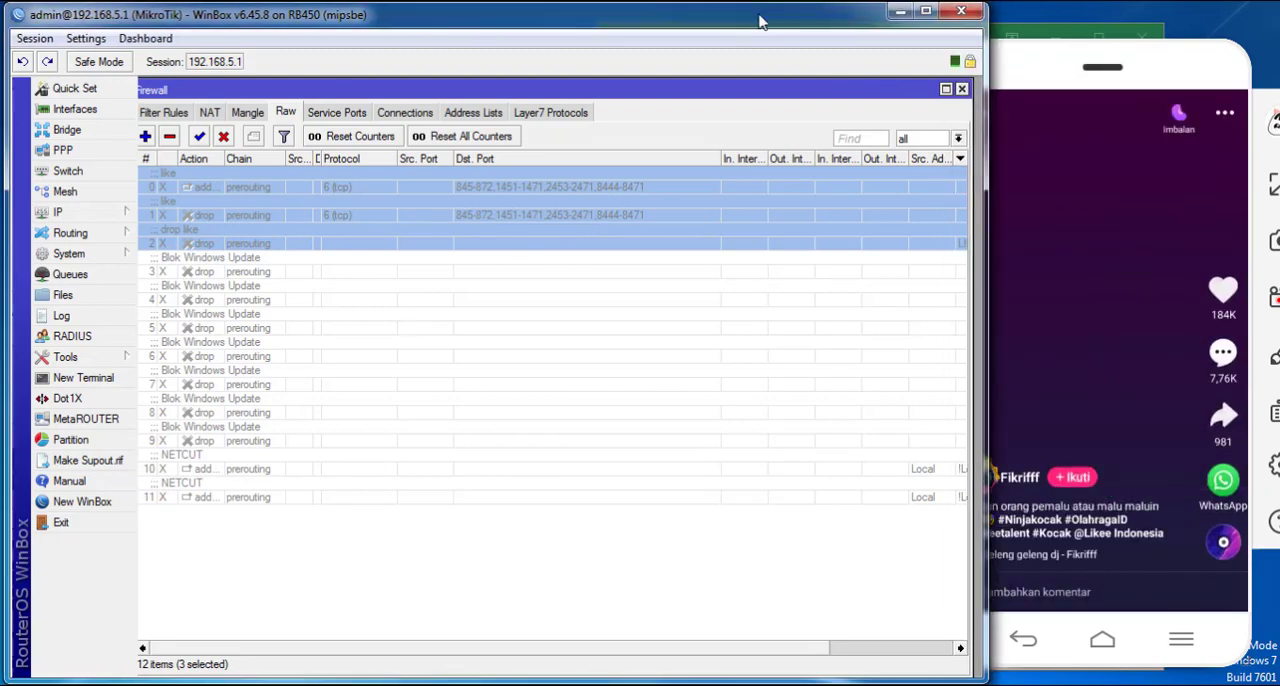
- Rearrange the WinBox windows beside the phone and place Torch below the disabled like rules so both lists can be compared
{"action": "left_click_drag", "start_coordinate": [766, 7], "coordinate": [741, 13]}
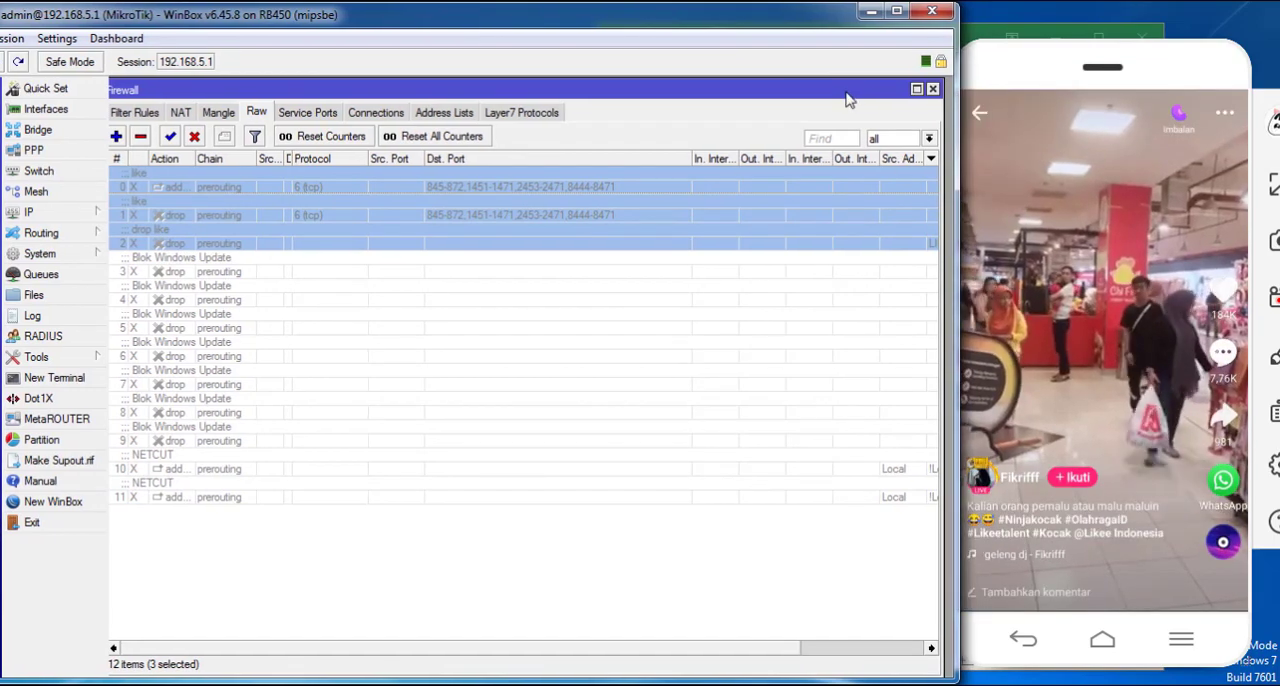
{"action": "mouse_move", "coordinate": [845, 86]}
{"action": "left_mouse_down"}
{"action": "mouse_move", "coordinate": [845, 210]}
{"action": "mouse_move", "coordinate": [825, 77]}
{"action": "left_mouse_up"}
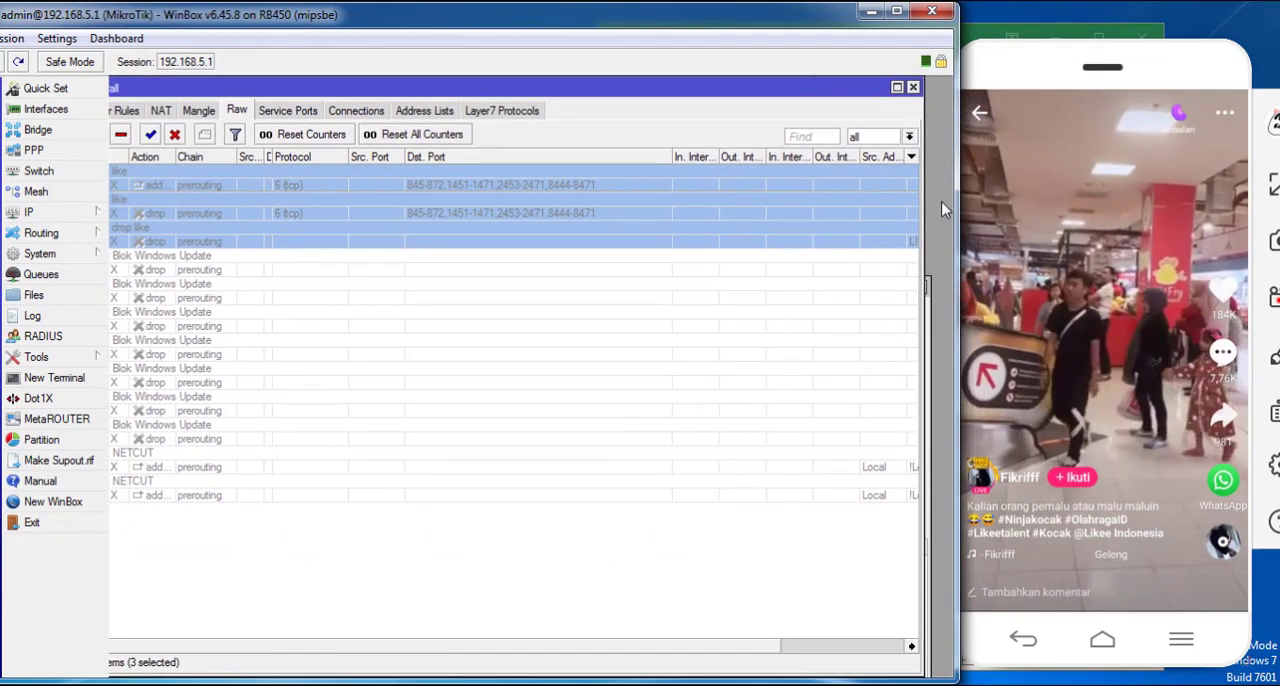
{"action": "left_click", "coordinate": [928, 307]}
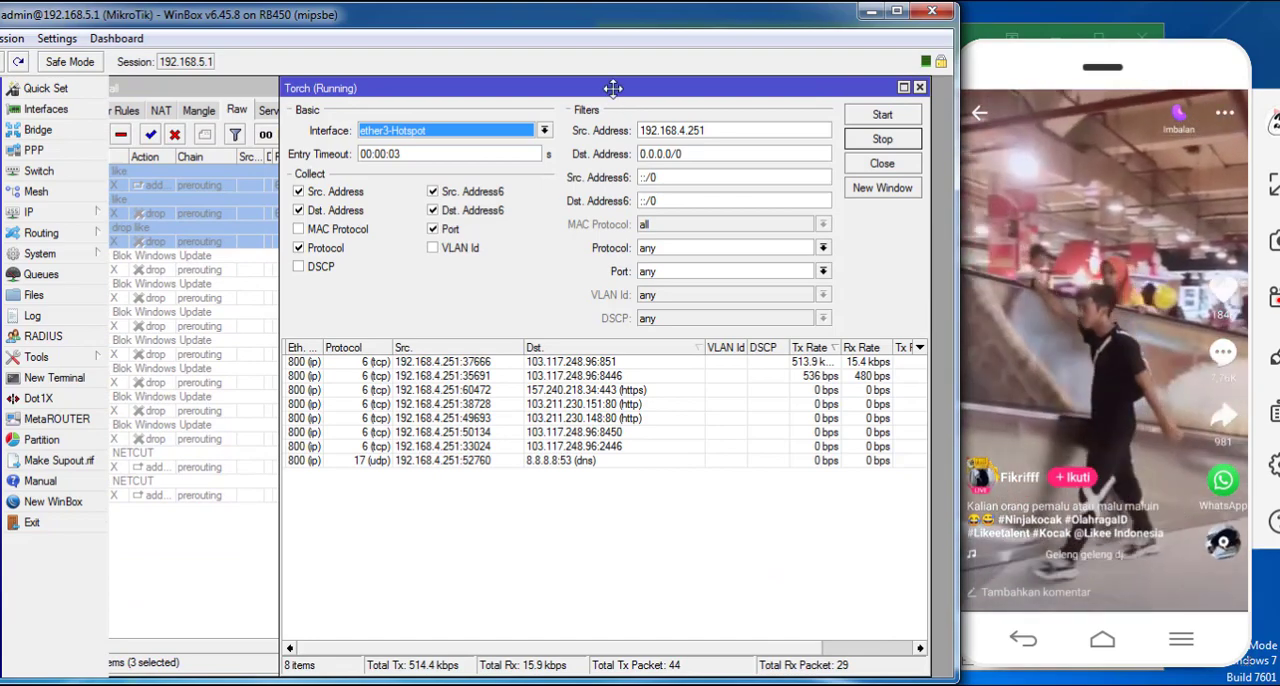
{"action": "left_click_drag", "start_coordinate": [614, 87], "coordinate": [648, 94]}
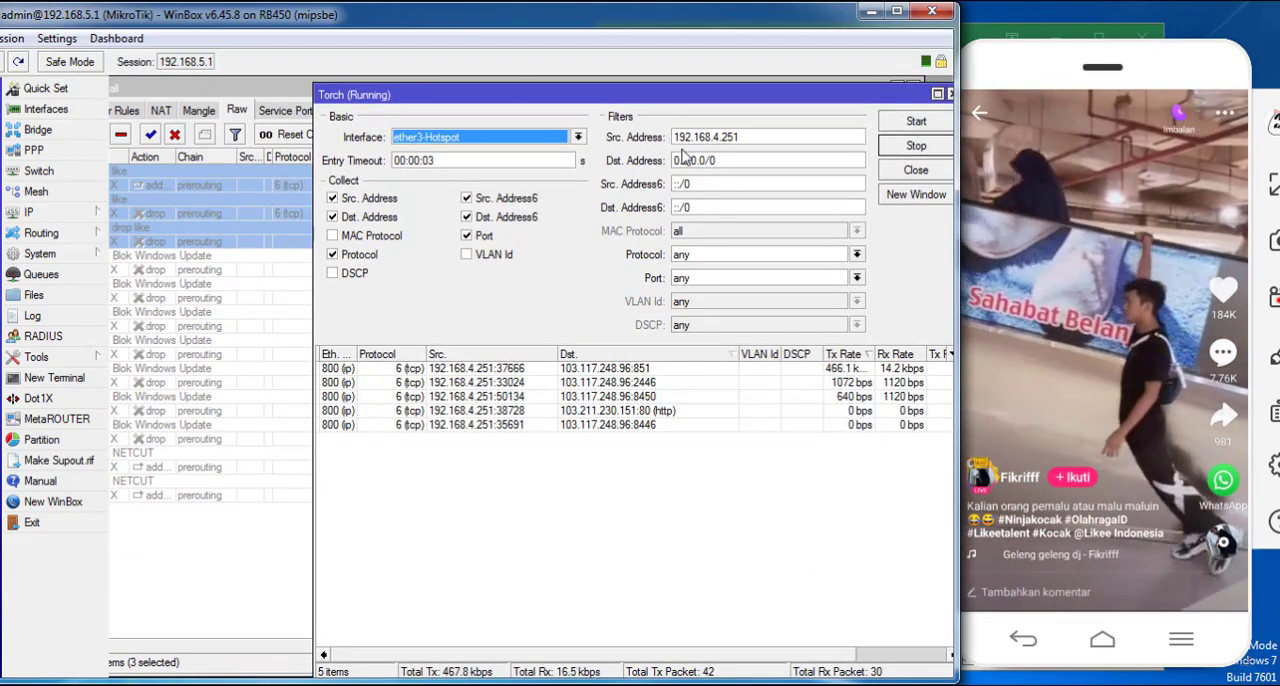
{"action": "left_click_drag", "start_coordinate": [618, 95], "coordinate": [564, 251]}
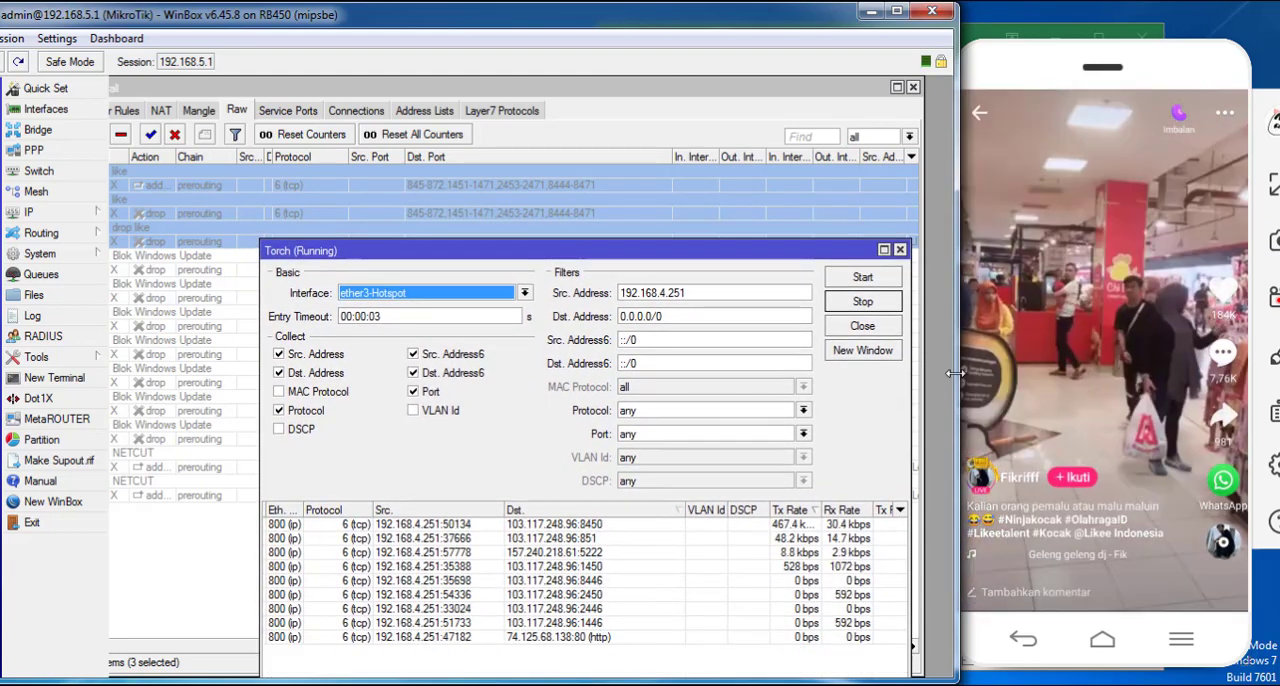
- Swipe through more Likee videos while comparing Torch's destination ports with the port ranges of the disabled like rules
{"action": "left_click_drag", "start_coordinate": [1090, 510], "coordinate": [1094, 400]}
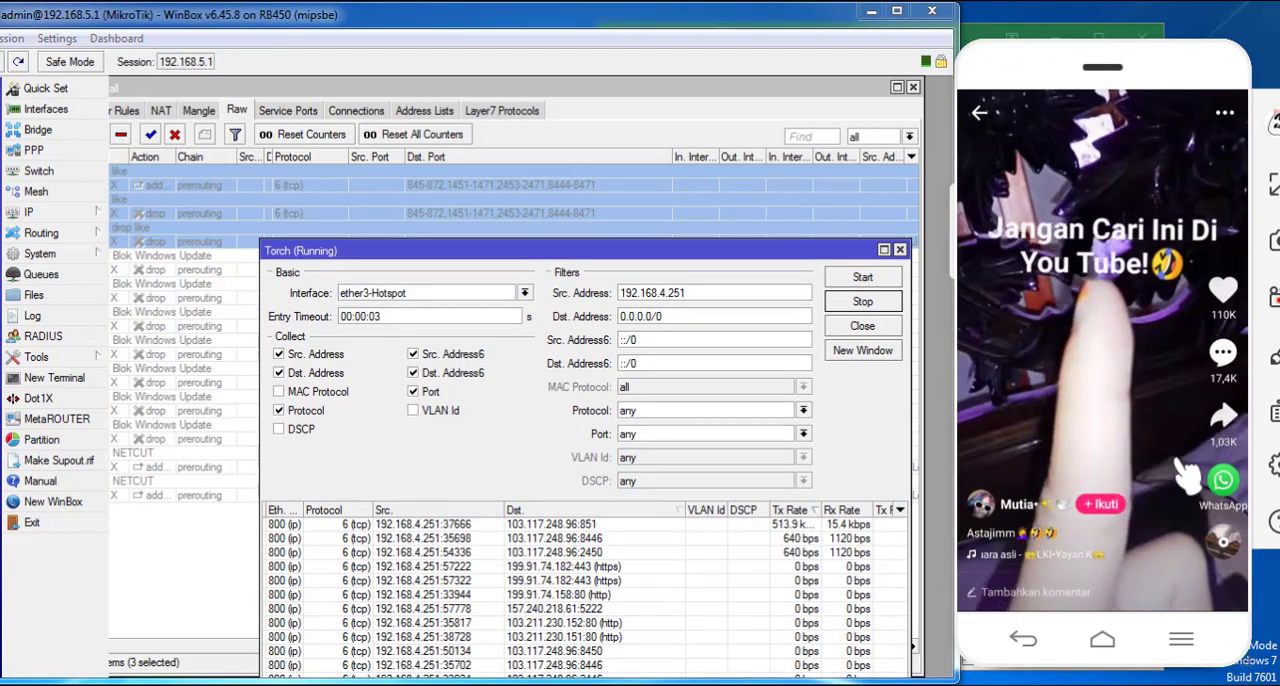
{"action": "left_click_drag", "start_coordinate": [1143, 505], "coordinate": [1123, 370]}
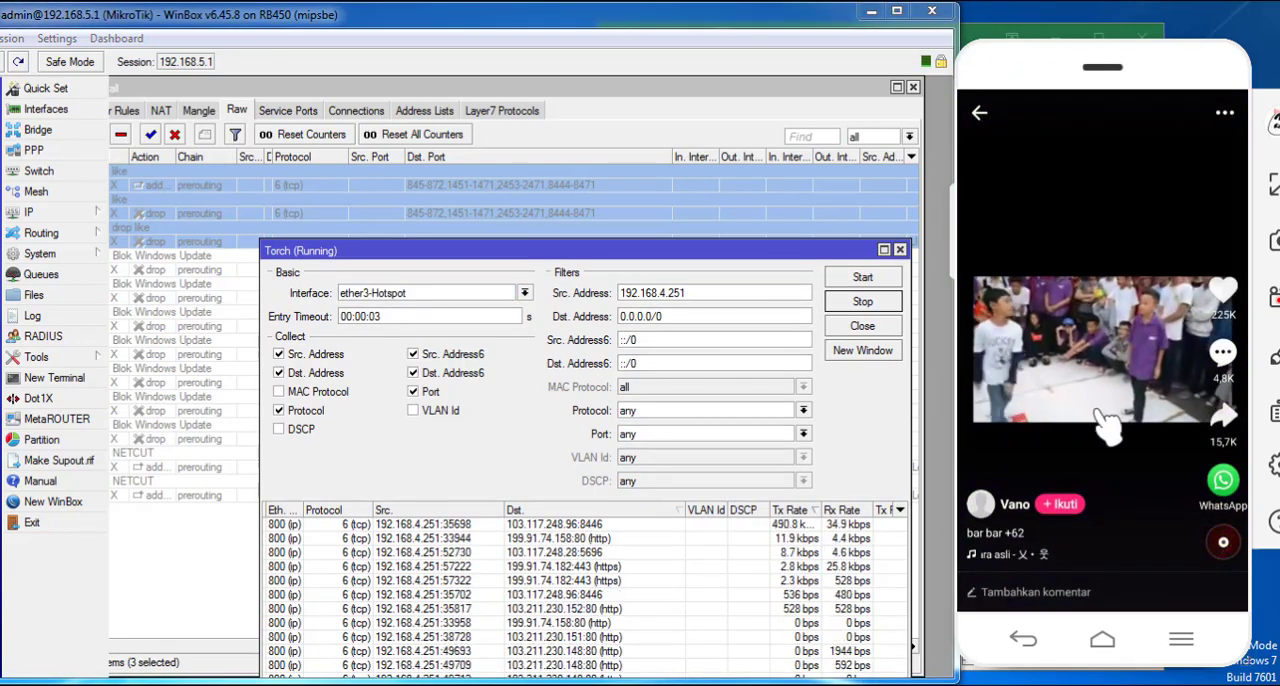
{"action": "left_click_drag", "start_coordinate": [1108, 425], "coordinate": [1108, 91]}
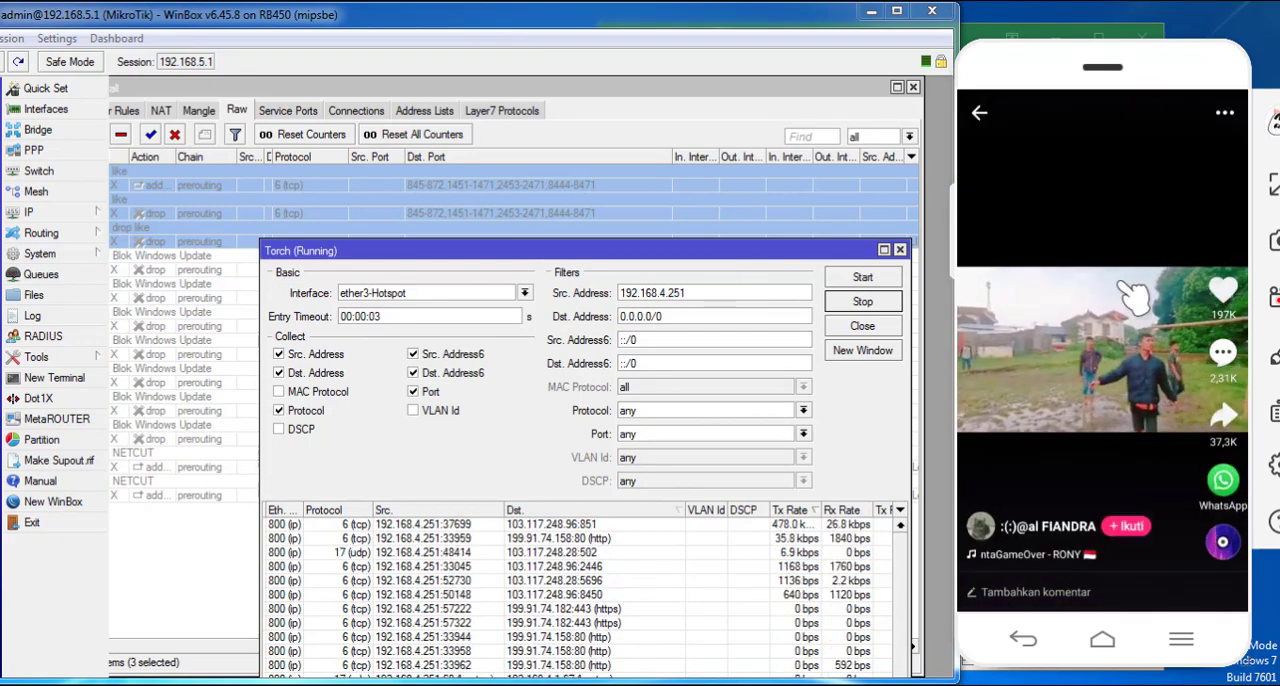
{"action": "left_click_drag", "start_coordinate": [1122, 285], "coordinate": [1124, 160]}
{"action": "left_click_drag", "start_coordinate": [1108, 405], "coordinate": [1098, 78]}
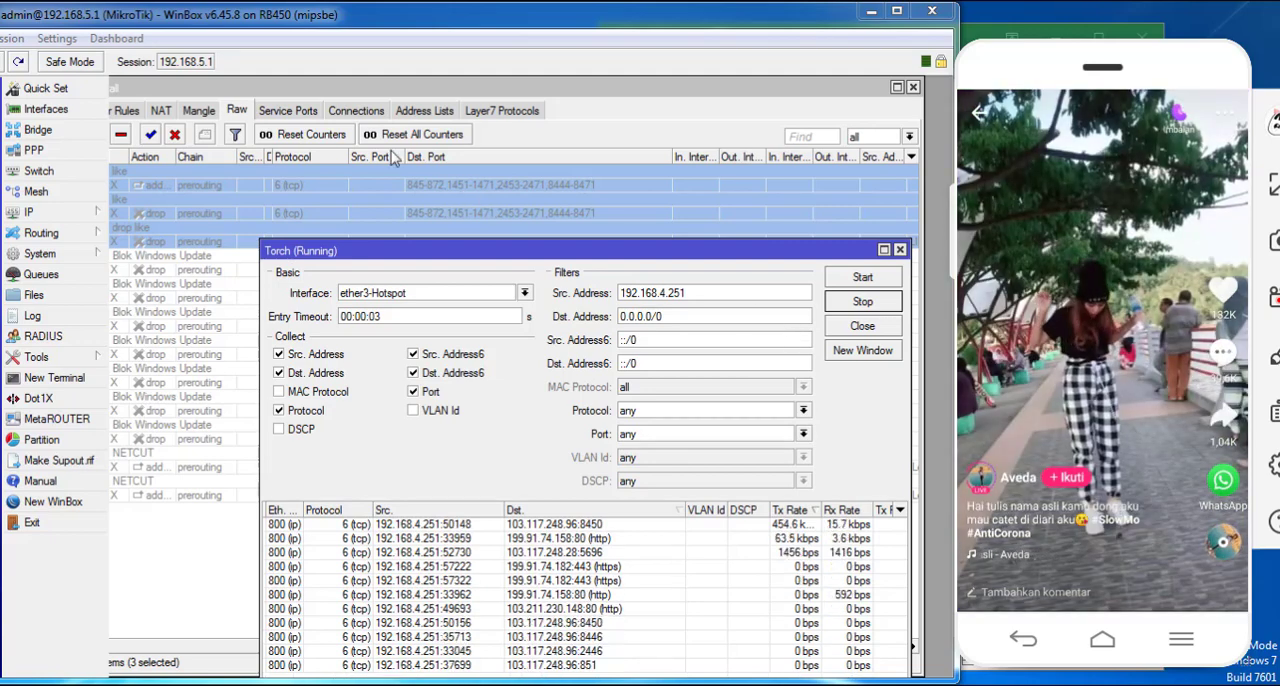
- Re-enable the three selected like raw rules and check their byte counters with Likee returned to its Populer feed
{"action": "left_click", "coordinate": [150, 134]}
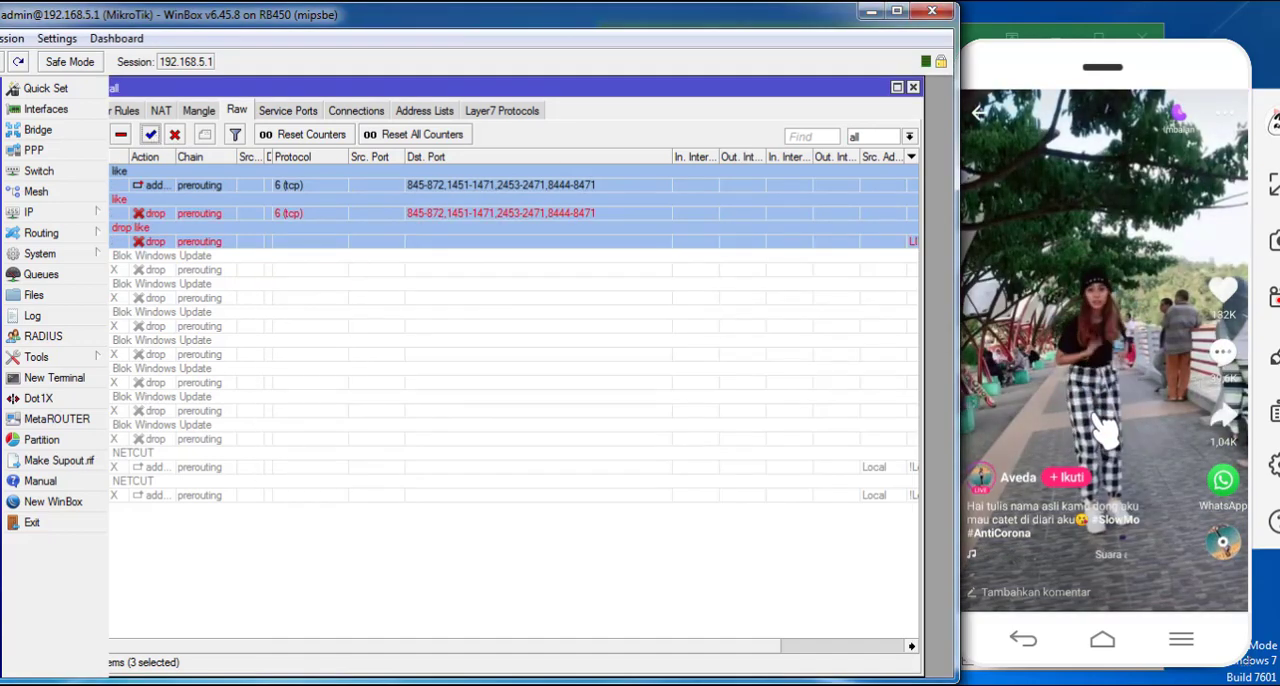
{"action": "left_click_drag", "start_coordinate": [1097, 430], "coordinate": [1104, 330]}
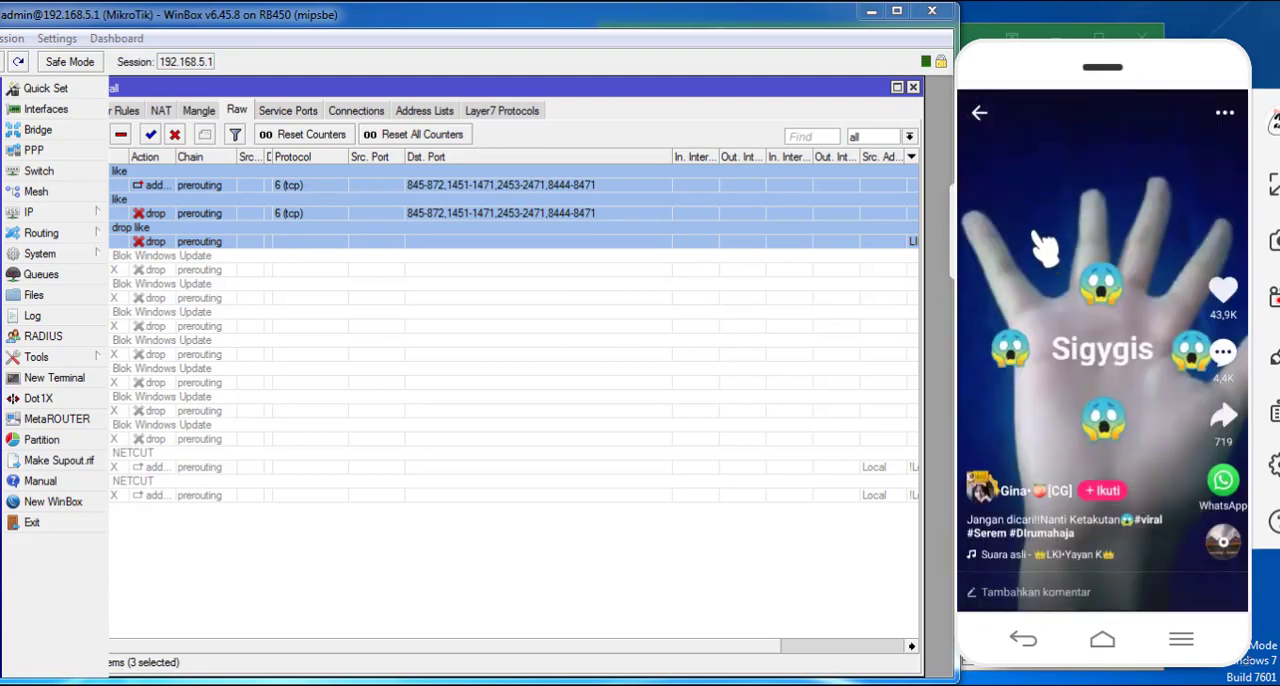
{"action": "left_click", "coordinate": [980, 116]}
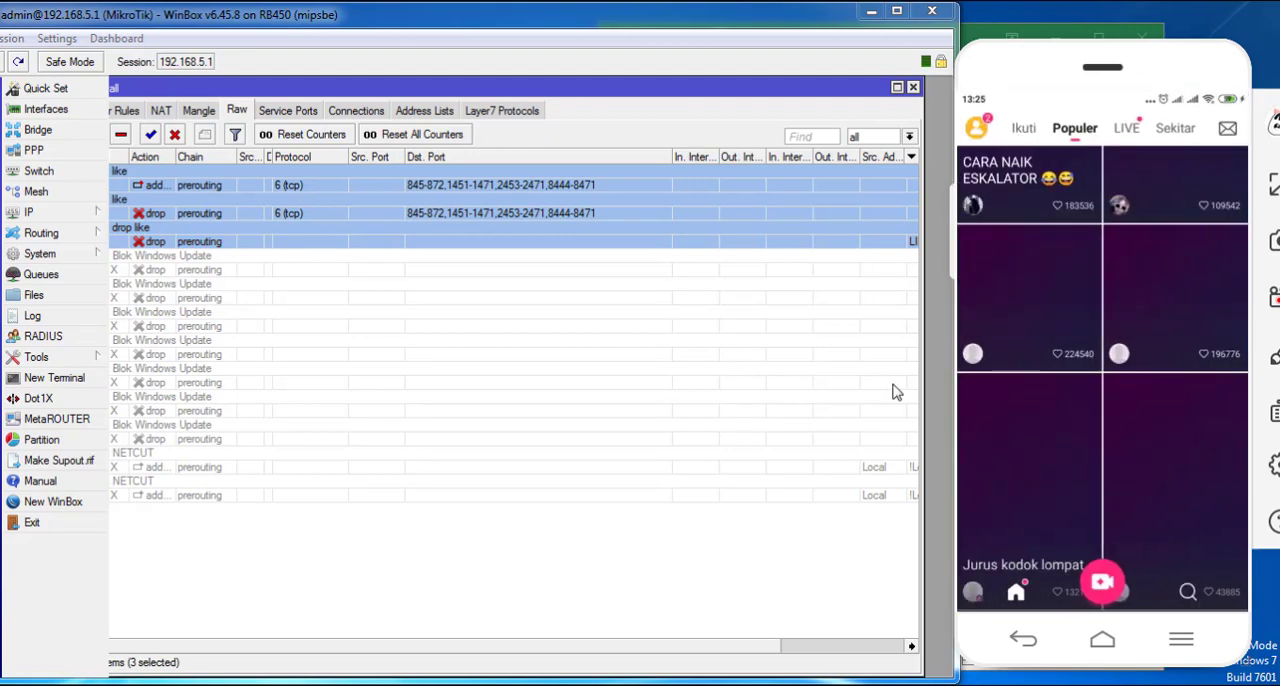
{"action": "left_click_drag", "start_coordinate": [737, 645], "coordinate": [900, 645]}
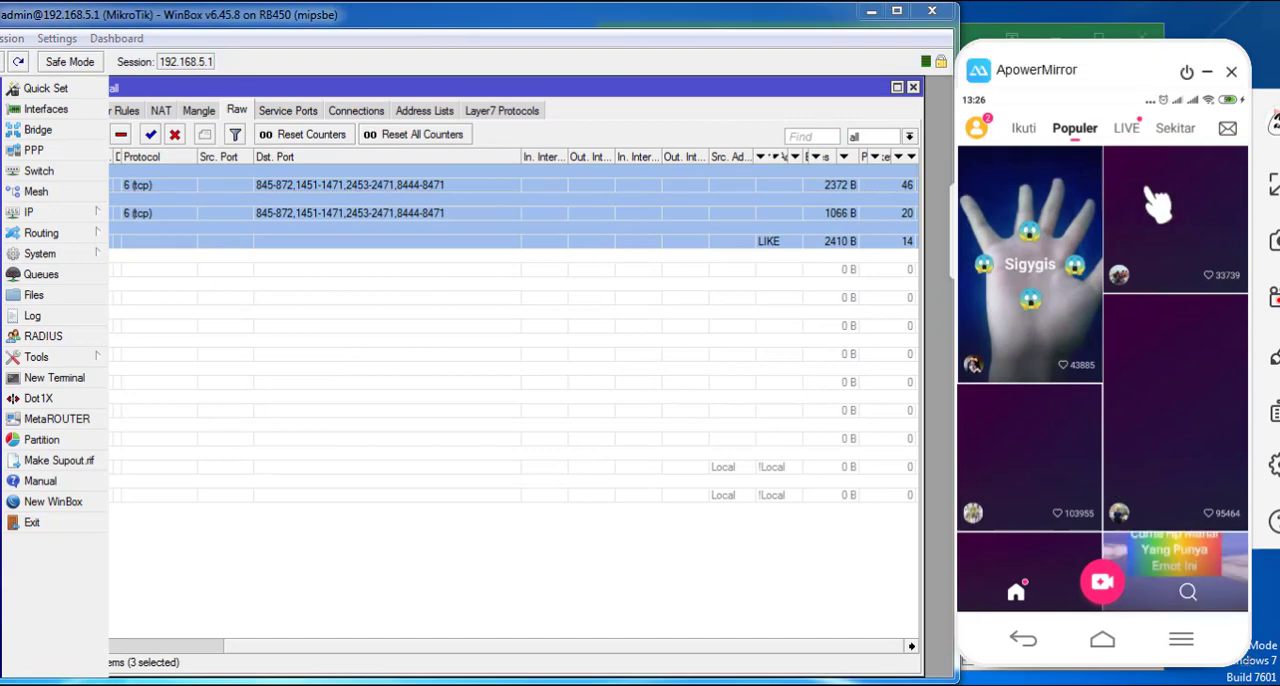
- Open a video from the Likee feed and swipe through further ones while watching the packet counters of the enabled like rules
{"action": "scroll", "coordinate": [1157, 429], "scroll_direction": "down", "scroll_amount": 5}
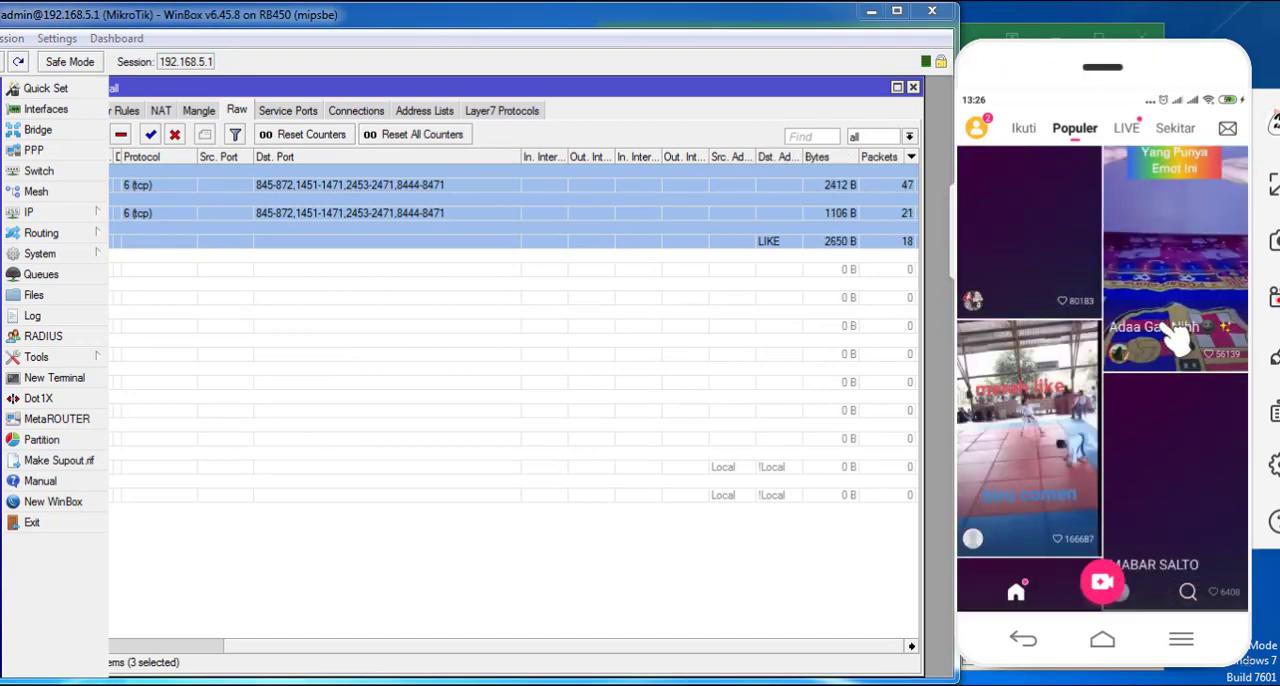
{"action": "left_click", "coordinate": [1176, 338]}
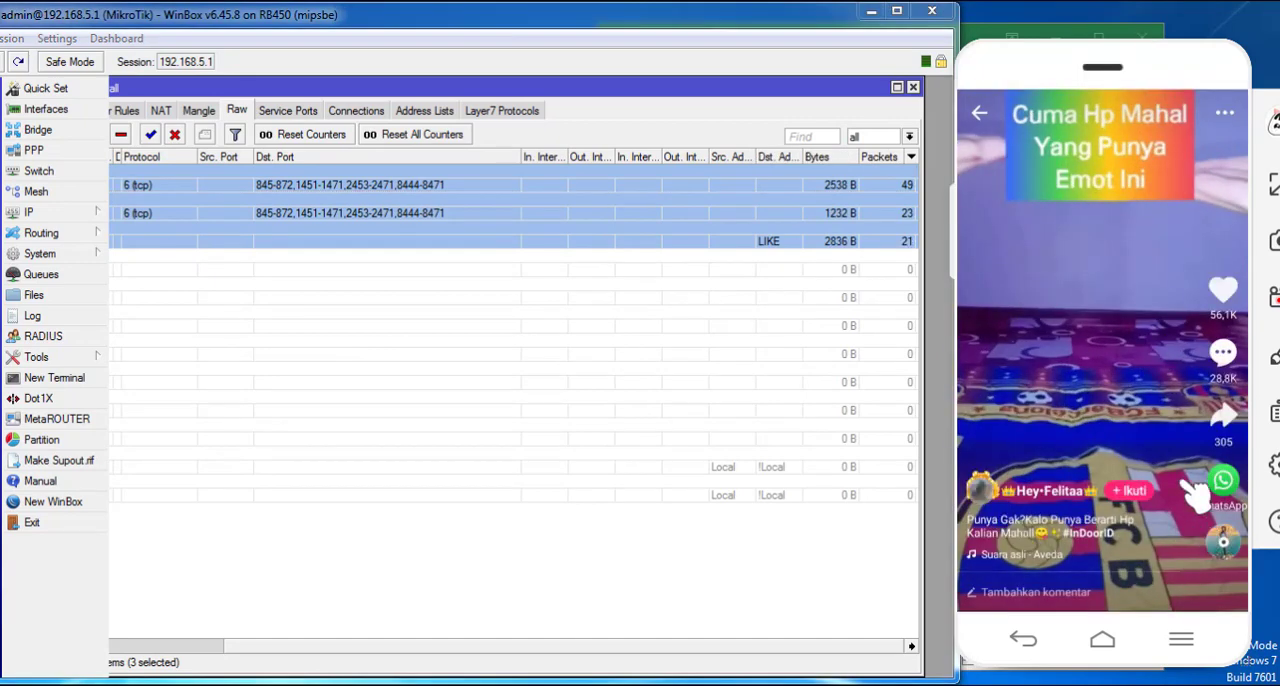
{"action": "scroll", "coordinate": [1160, 222], "scroll_direction": "down", "scroll_amount": 2}
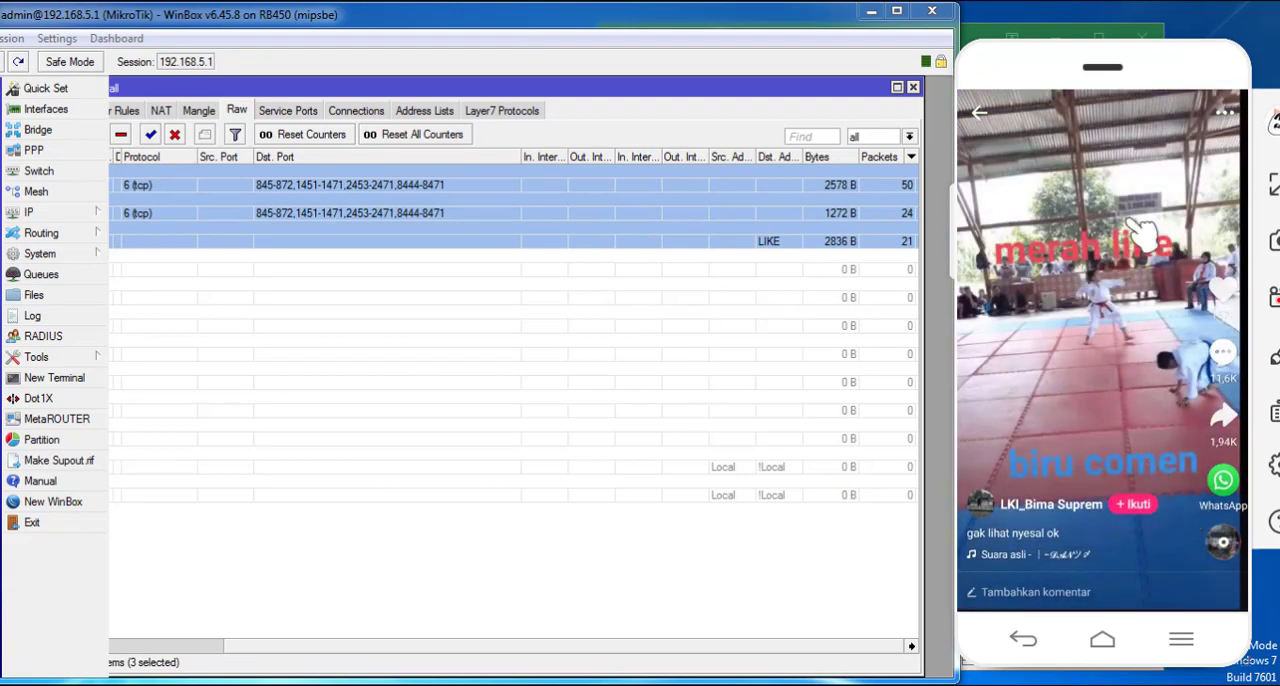
{"action": "scroll", "coordinate": [1180, 405], "scroll_direction": "down", "scroll_amount": 2}
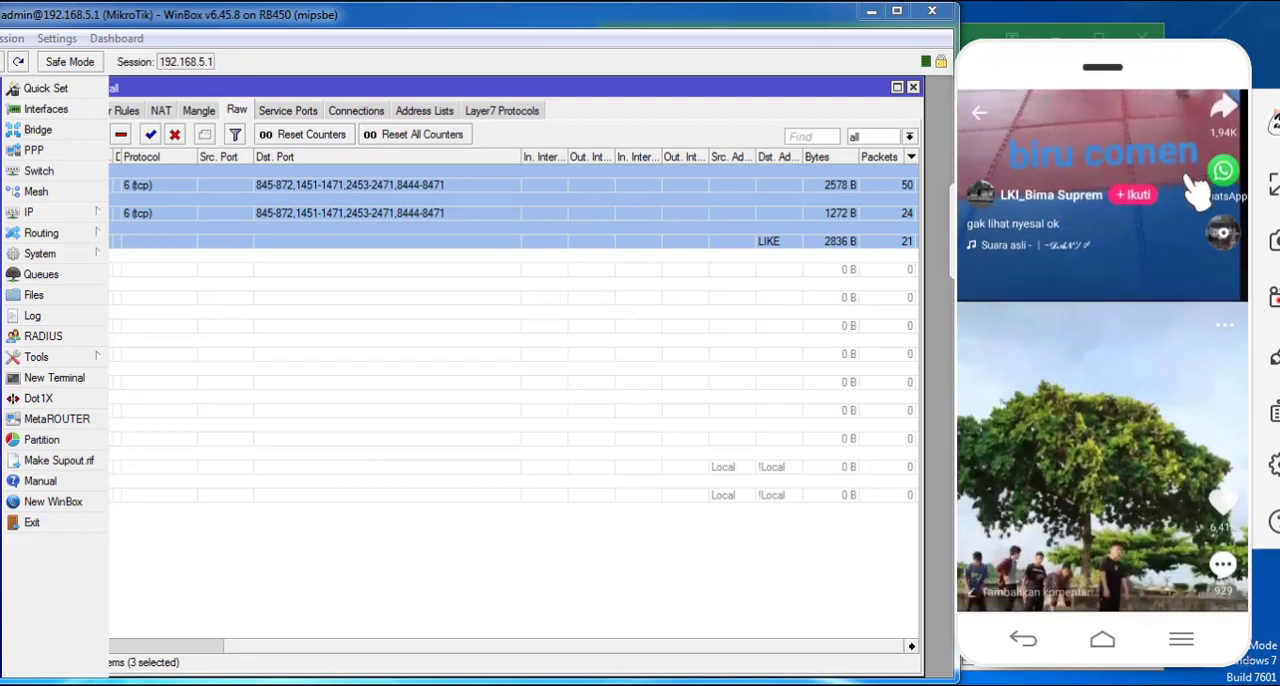
{"action": "scroll", "coordinate": [1170, 150], "scroll_direction": "down", "scroll_amount": 2}
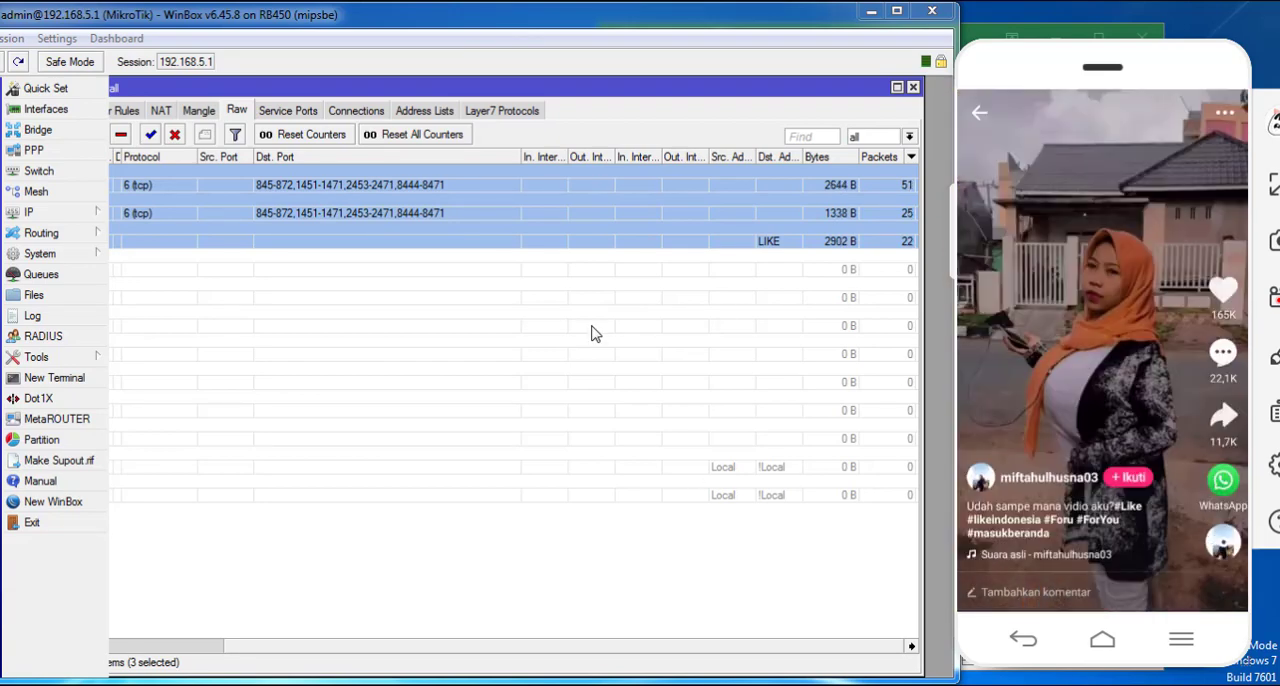
- Reopen Torch on ether3-Hotspot and monitor the phone's traffic while swiping through more Likee videos
{"action": "left_click", "coordinate": [24, 362]}
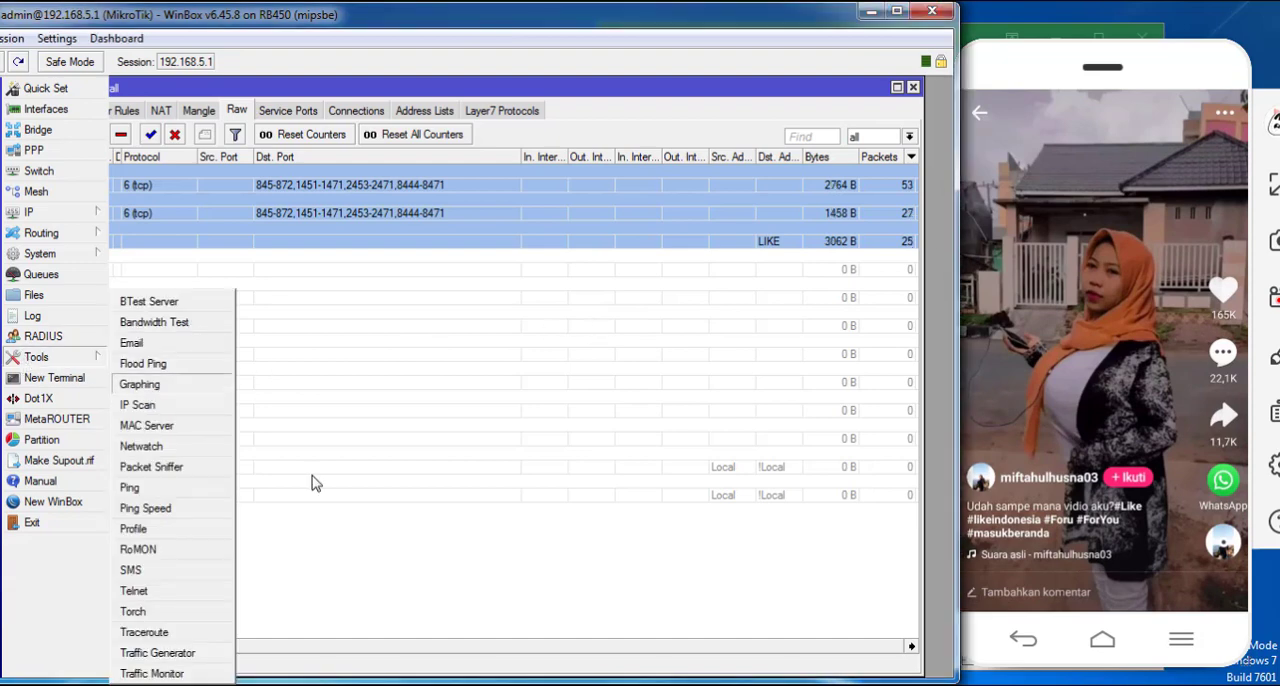
{"action": "left_click", "coordinate": [133, 612]}
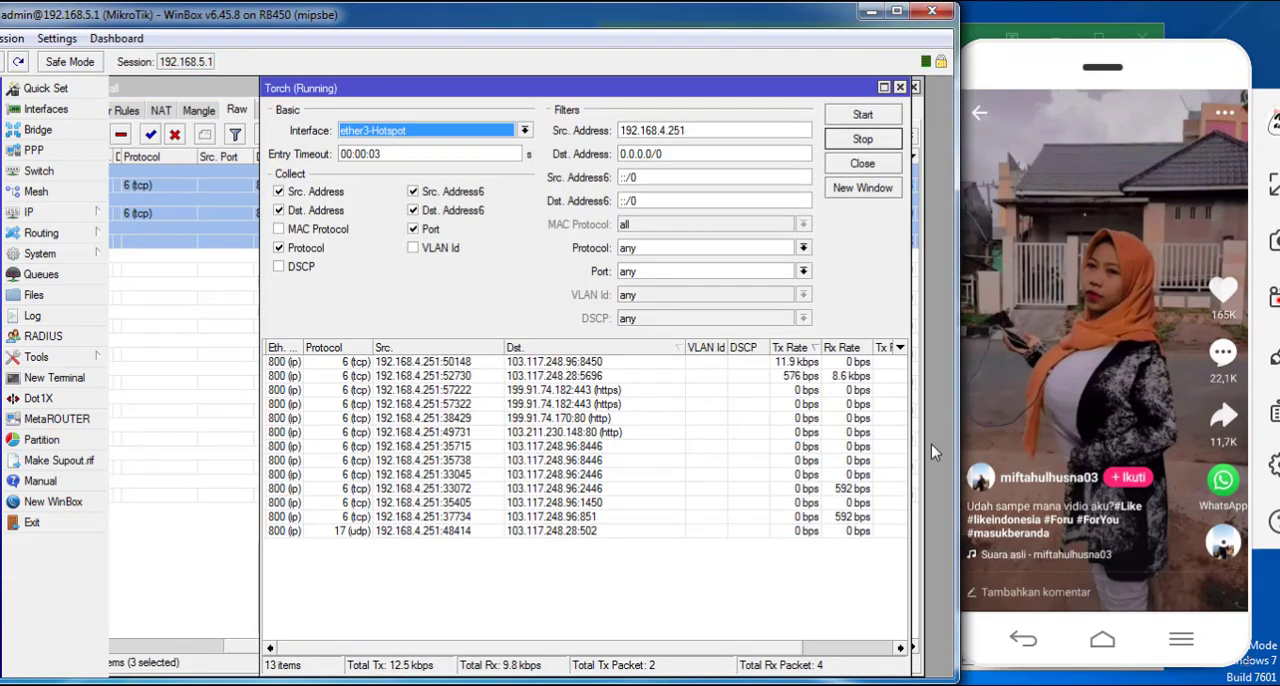
{"action": "left_click", "coordinate": [89, 361]}
{"action": "left_click", "coordinate": [178, 615]}
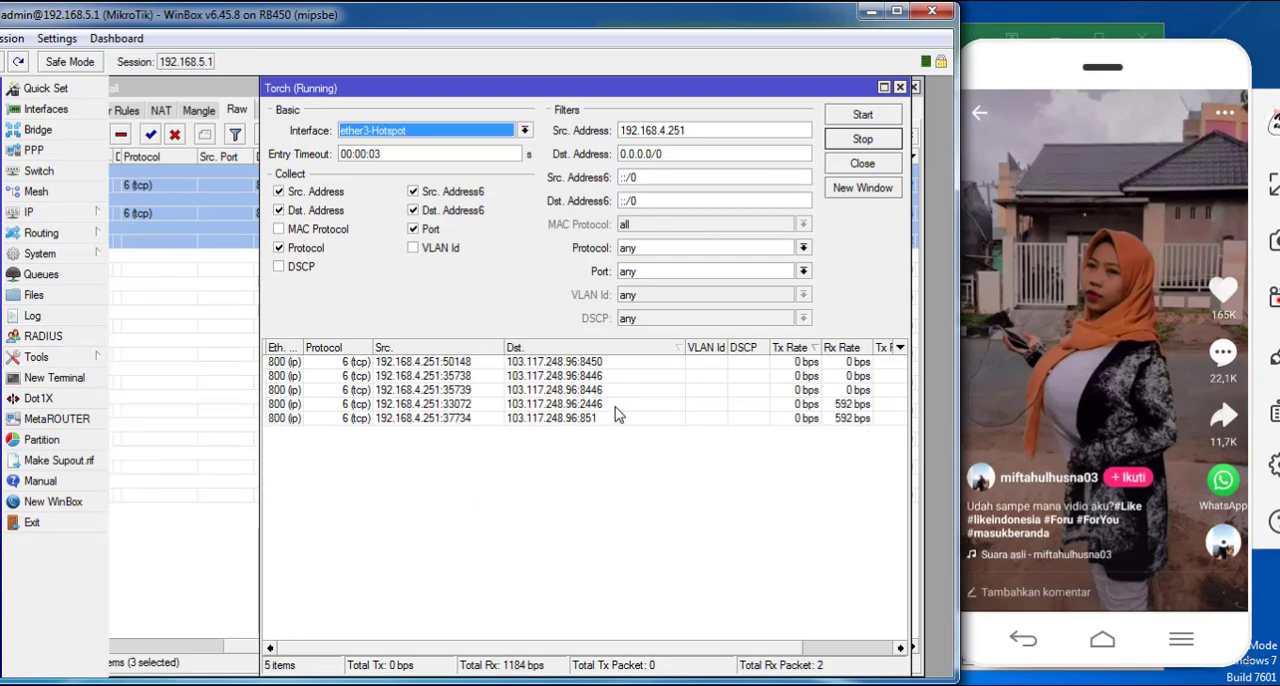
{"action": "left_click_drag", "start_coordinate": [1064, 423], "coordinate": [1086, 250]}
{"action": "left_click_drag", "start_coordinate": [1152, 496], "coordinate": [1152, 138]}
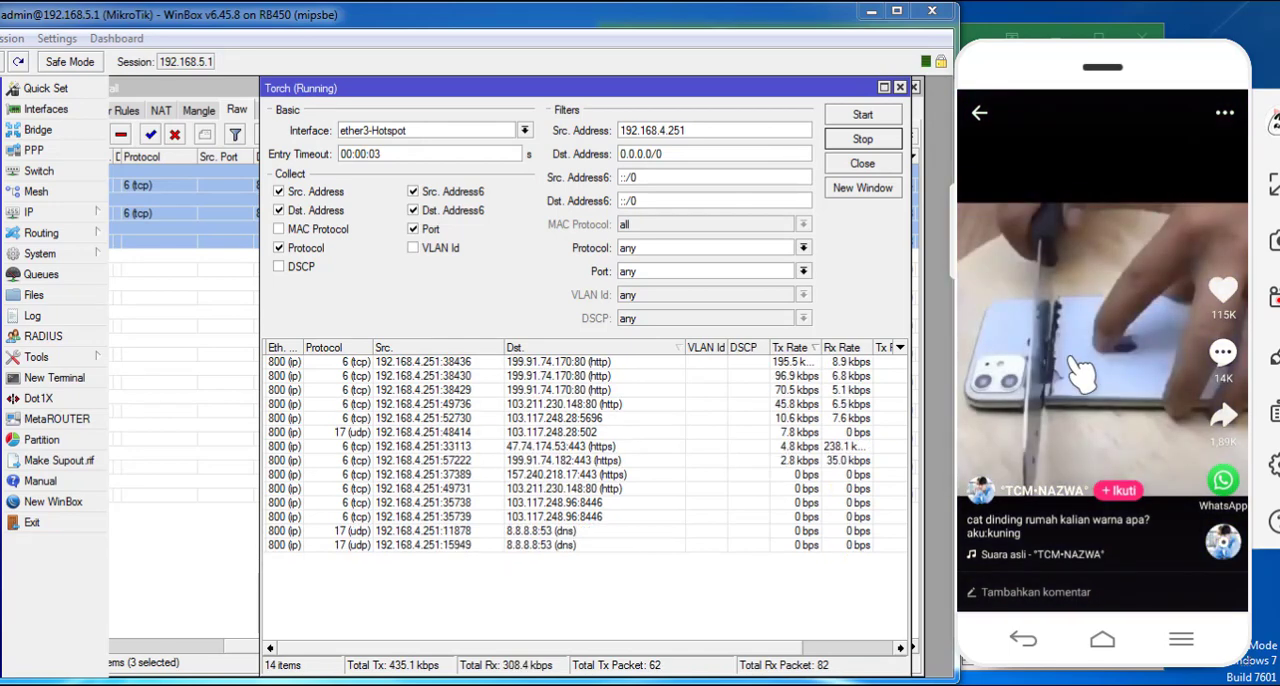
- Place Torch below the like rules, restart it to compare destination ports with the blocked ranges, and close it
{"action": "left_click_drag", "start_coordinate": [822, 90], "coordinate": [836, 268]}
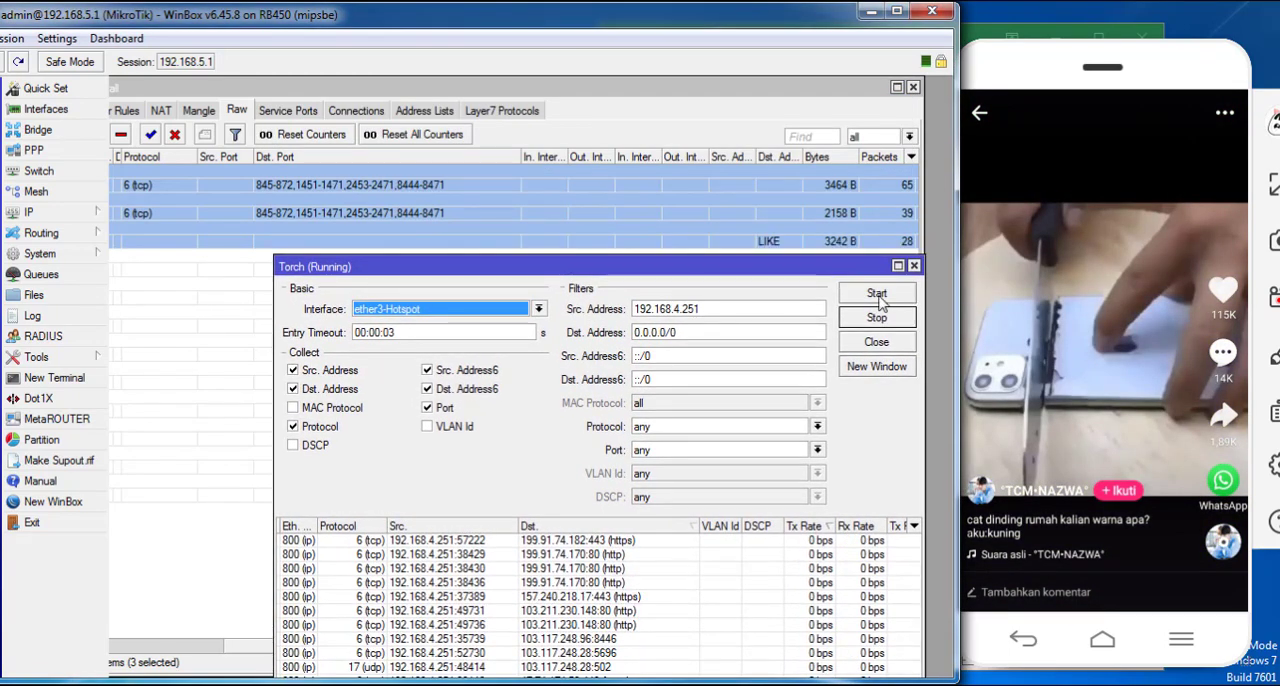
{"action": "left_click", "coordinate": [877, 294]}
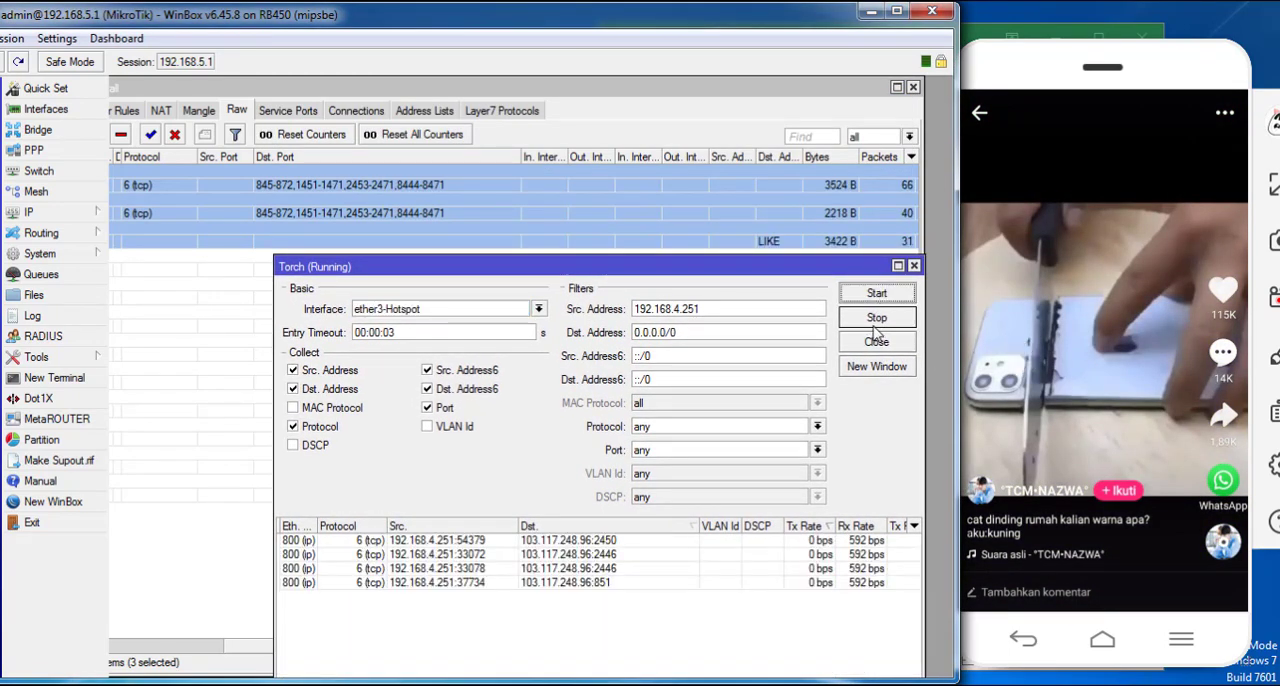
{"action": "left_click", "coordinate": [874, 324]}
{"action": "left_click", "coordinate": [864, 347]}
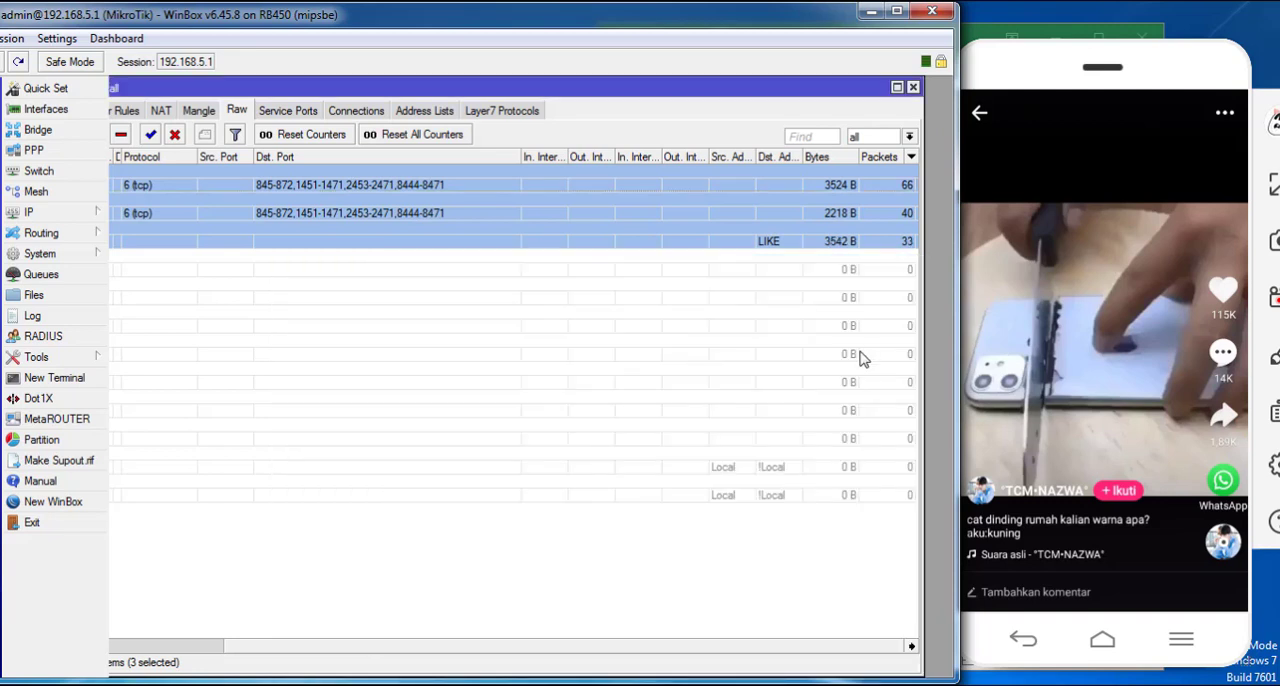
- Review the actions of the three like raw rules and continue testing Likee playback with another video
{"action": "left_click_drag", "start_coordinate": [716, 652], "coordinate": [606, 630]}
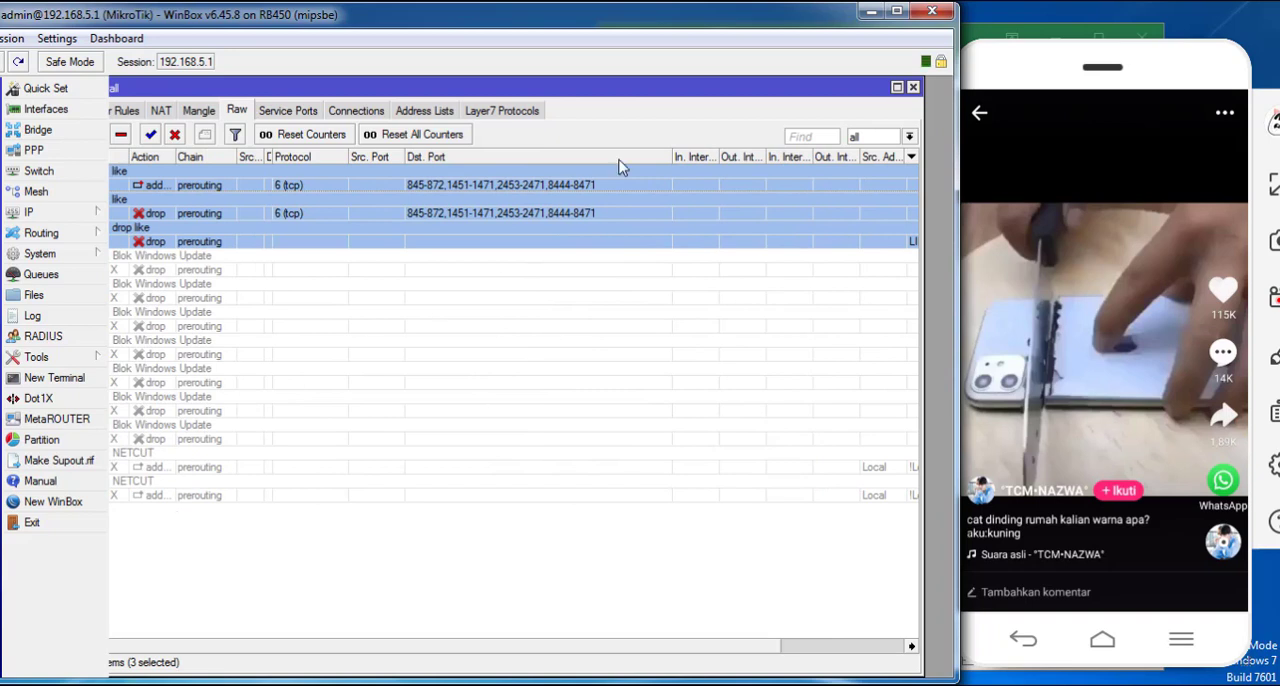
{"action": "scroll", "coordinate": [1000, 380], "scroll_direction": "down", "scroll_amount": 1}
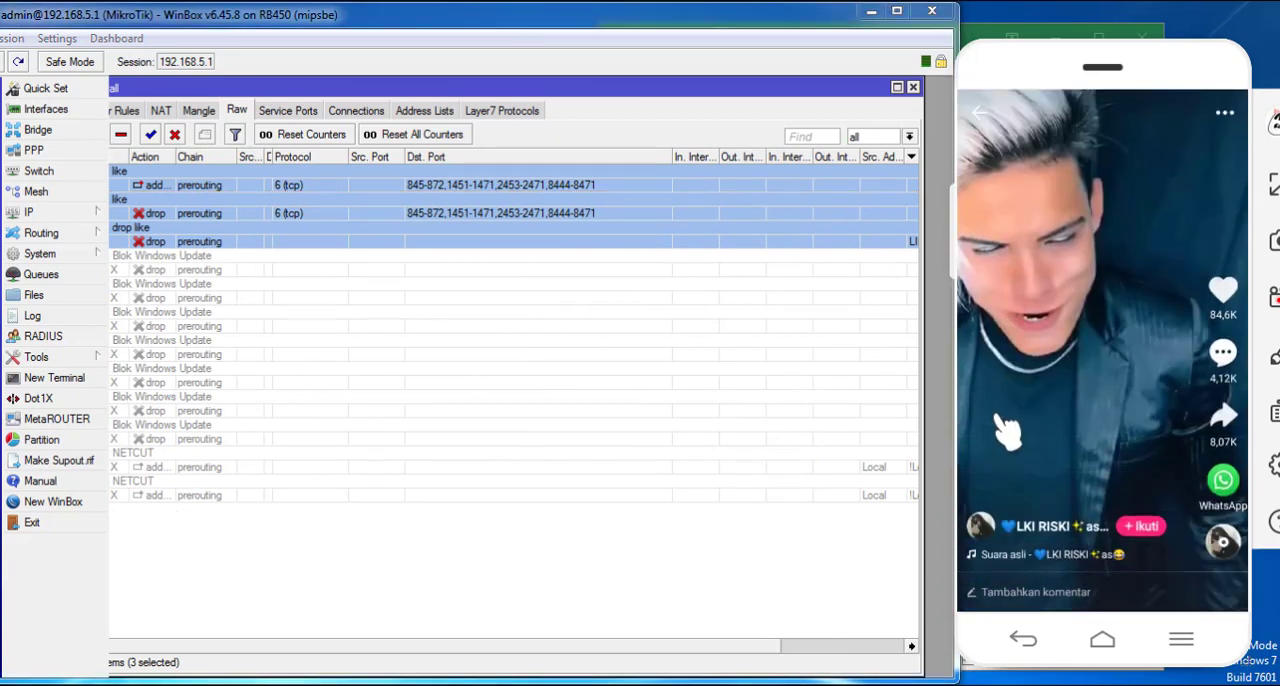